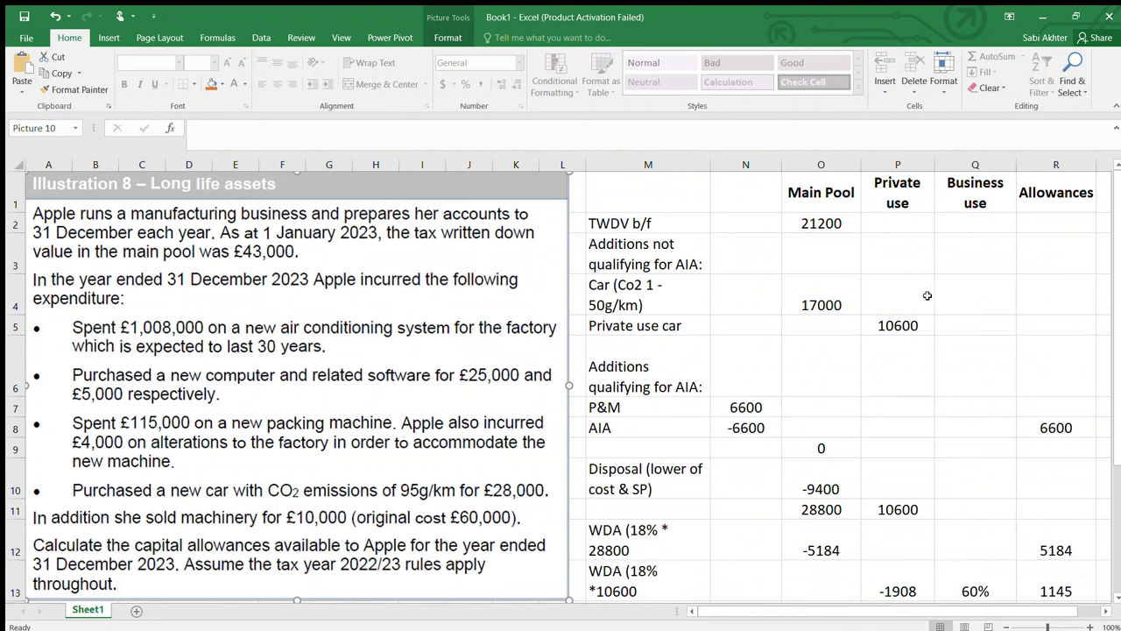
- Delete the duplicate illustration picture below the total allowances figure
{"action": "scroll", "coordinate": [1108, 375], "scroll_direction": "down", "scroll_amount": 1}
{"action": "scroll", "coordinate": [1107, 375], "scroll_direction": "down", "scroll_amount": 1}
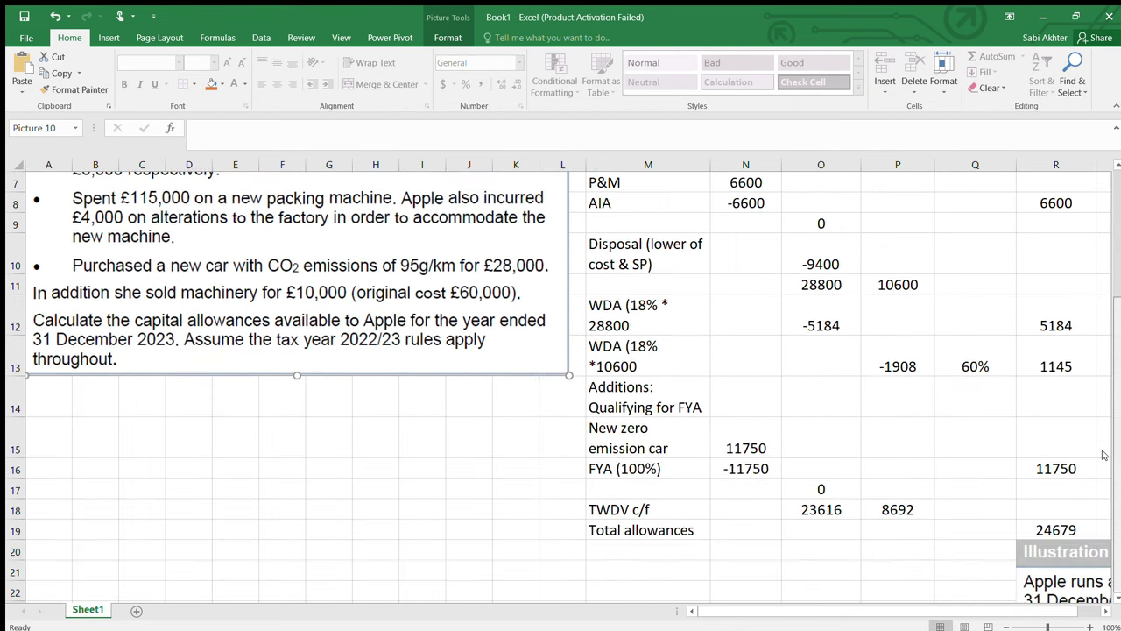
{"action": "scroll", "coordinate": [1111, 421], "scroll_direction": "up", "scroll_amount": 2}
{"action": "scroll", "coordinate": [1117, 490], "scroll_direction": "down", "scroll_amount": 2}
{"action": "left_click", "coordinate": [1084, 560]}
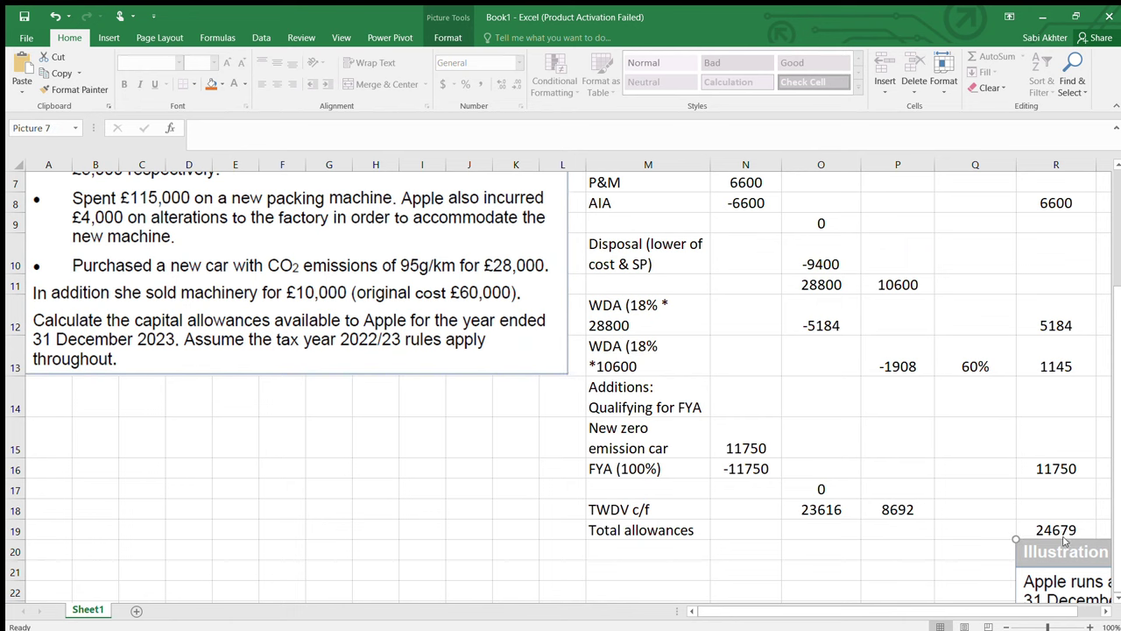
{"action": "key", "text": "Delete"}
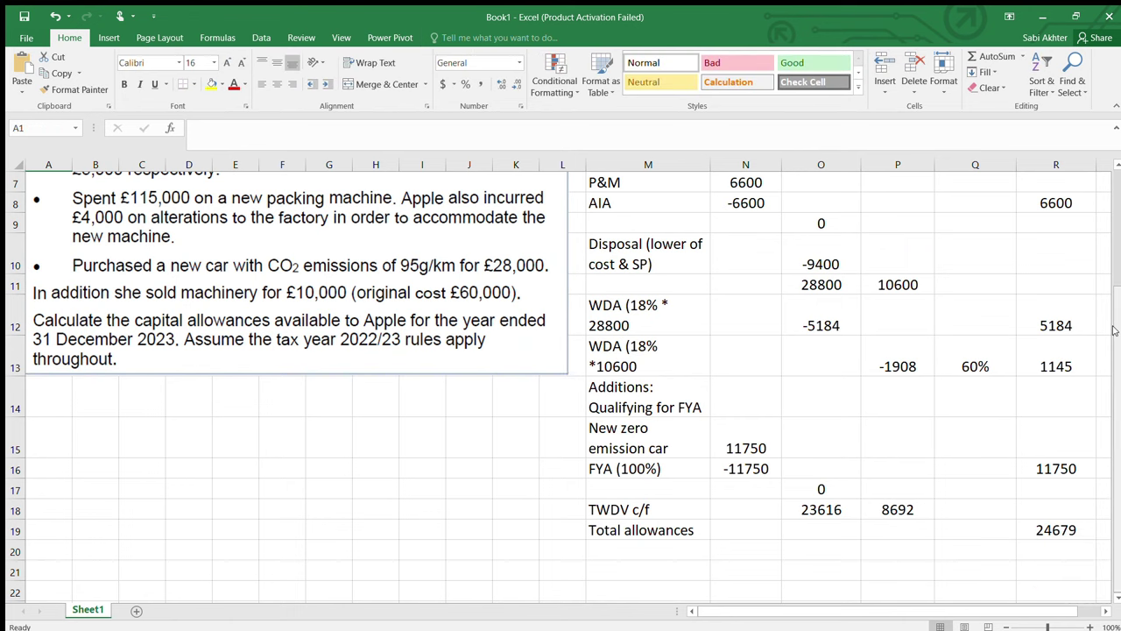
{"action": "scroll", "coordinate": [1114, 330], "scroll_direction": "up", "scroll_amount": 2}
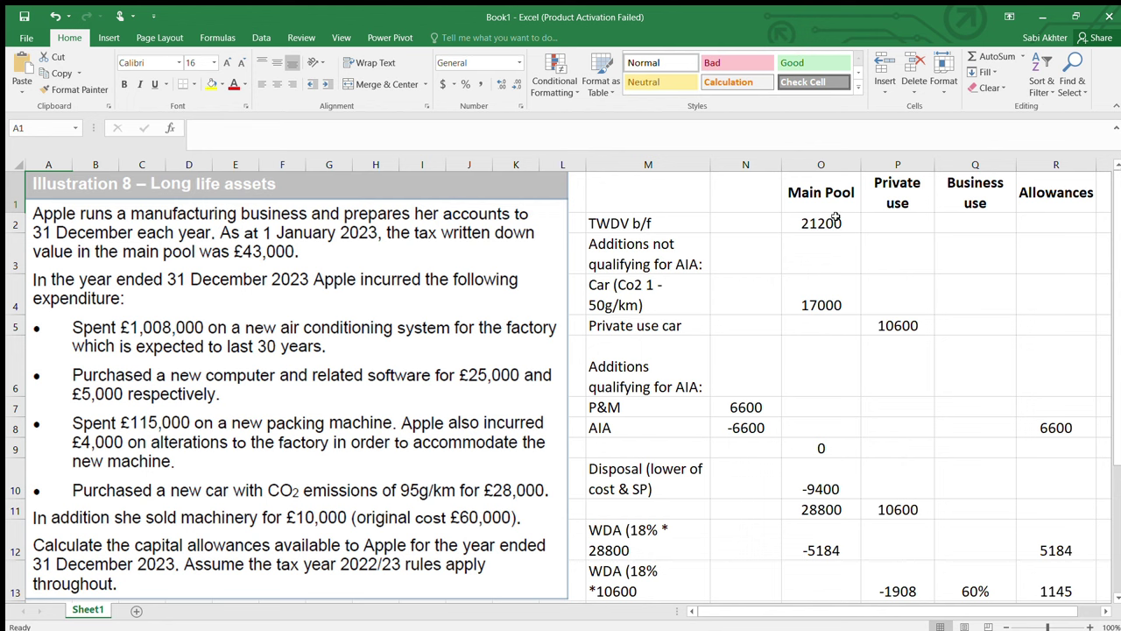
- Change the "Private use" column heading in P1 to "Special rate pool"
{"action": "double_click", "coordinate": [884, 204]}
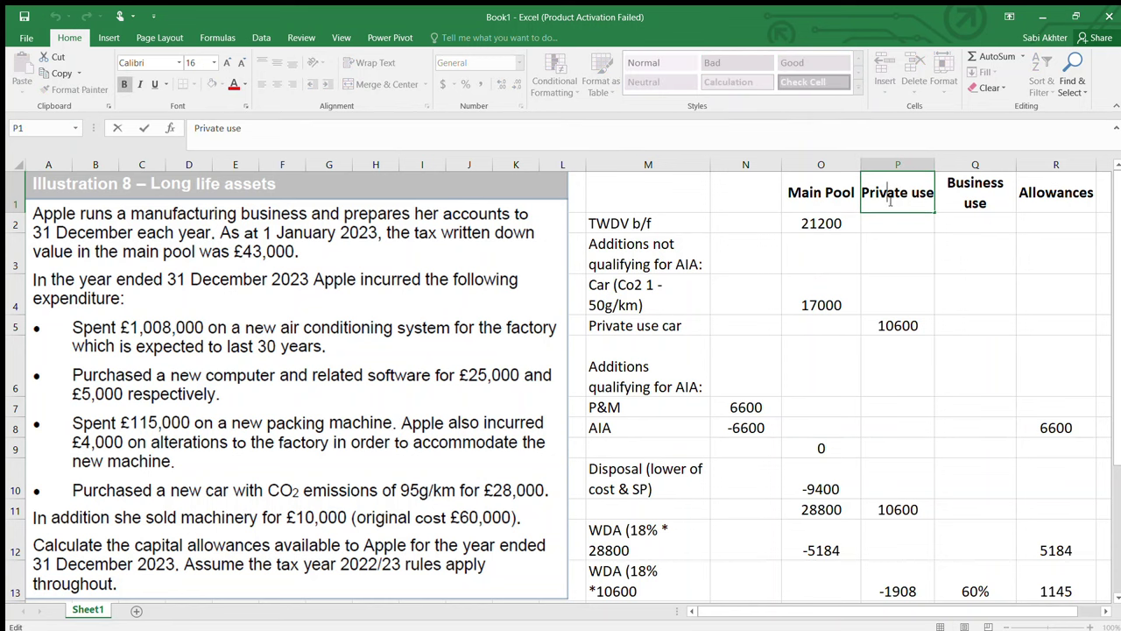
{"action": "left_click_drag", "start_coordinate": [890, 200], "coordinate": [954, 184]}
{"action": "key", "text": "BackSpace"}
{"action": "key", "text": "BackSpace"}
{"action": "key", "text": "BackSpace"}
{"action": "key", "text": "BackSpace"}
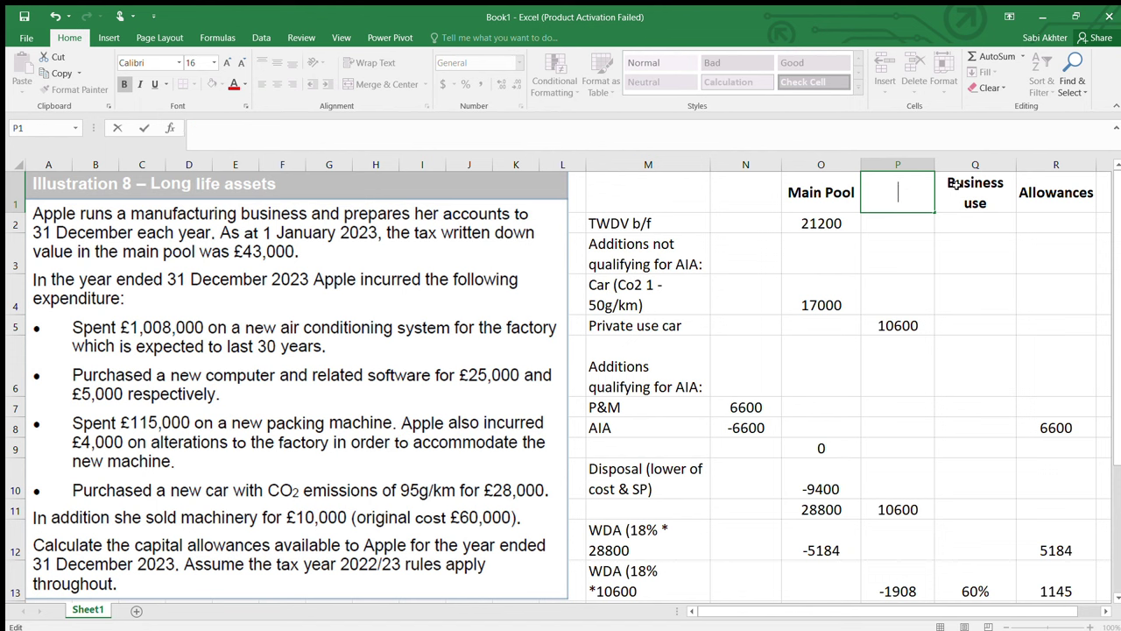
{"action": "type", "text": "Special rar"}
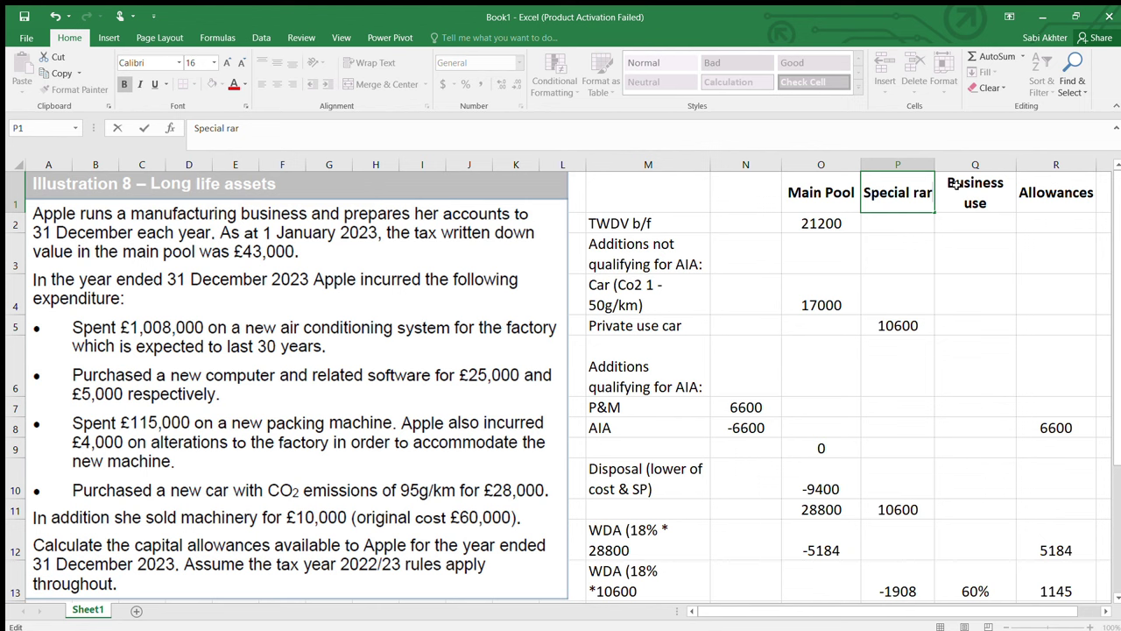
{"action": "key", "text": "BackSpace"}
{"action": "type", "text": "te"}
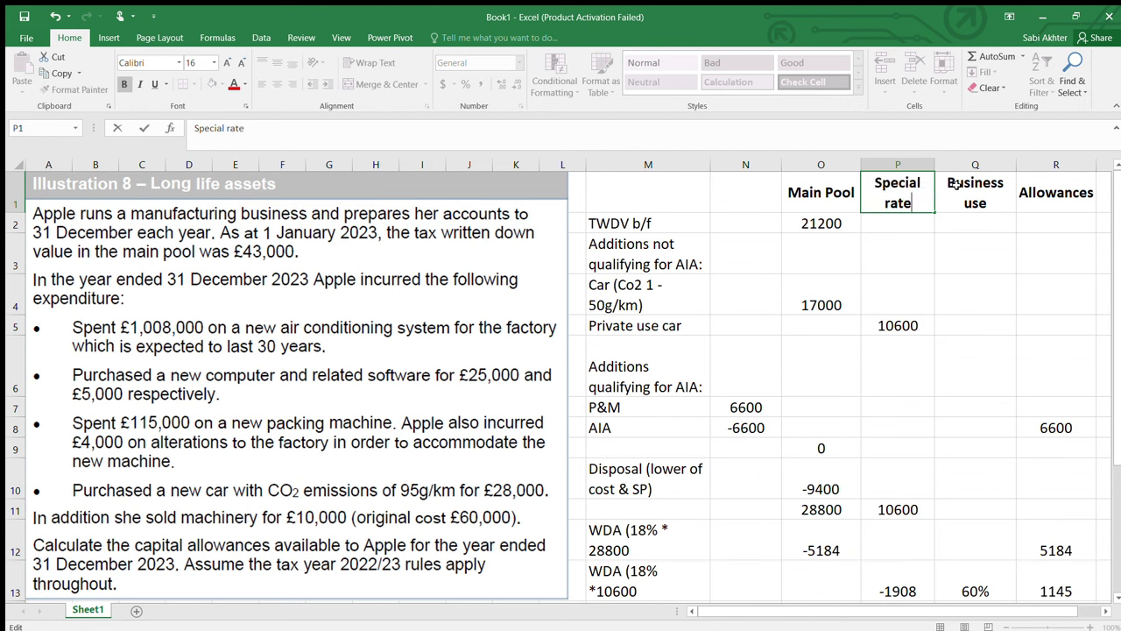
{"action": "type", "text": " pool"}
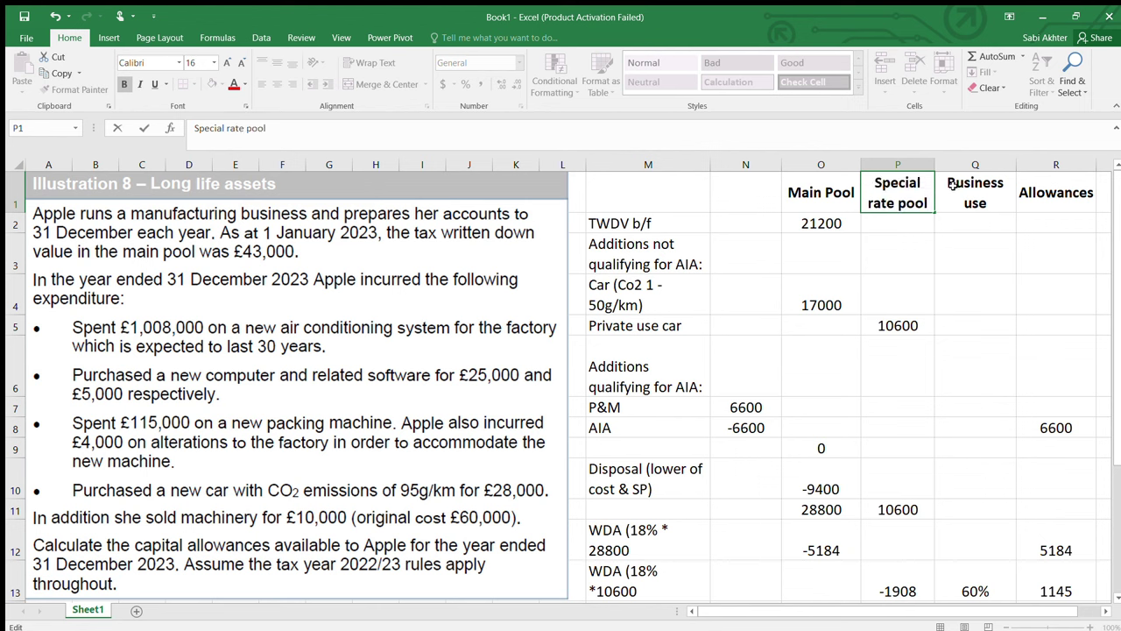
- Delete the entire "Business use" column from the capital allowances table
{"action": "left_click", "coordinate": [939, 202]}
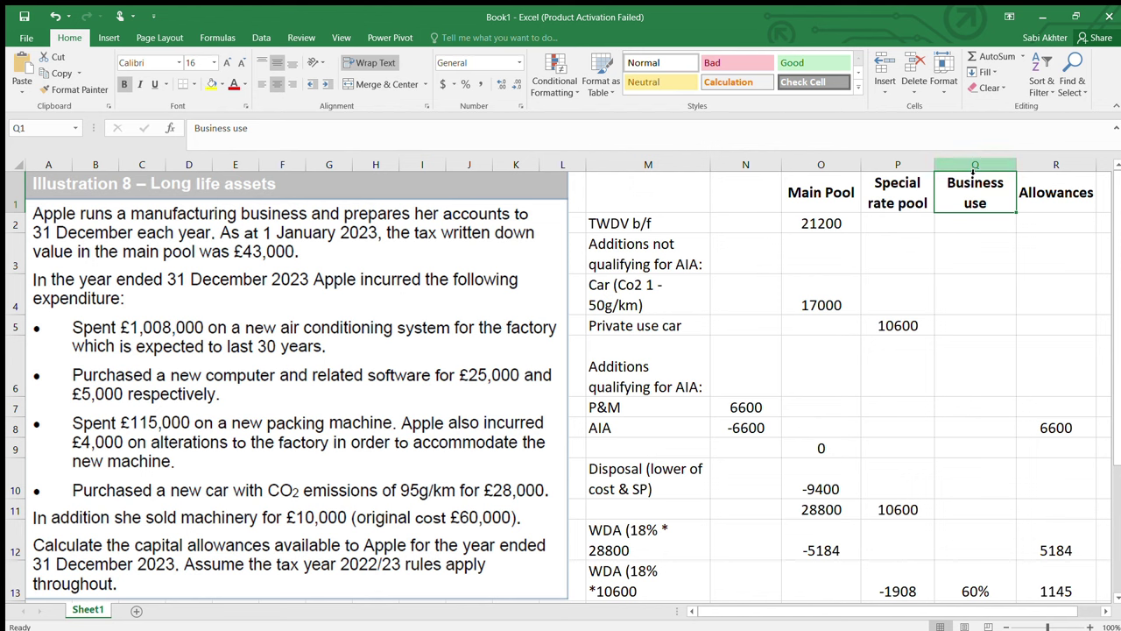
{"action": "key", "text": "ctrl+shift+Down"}
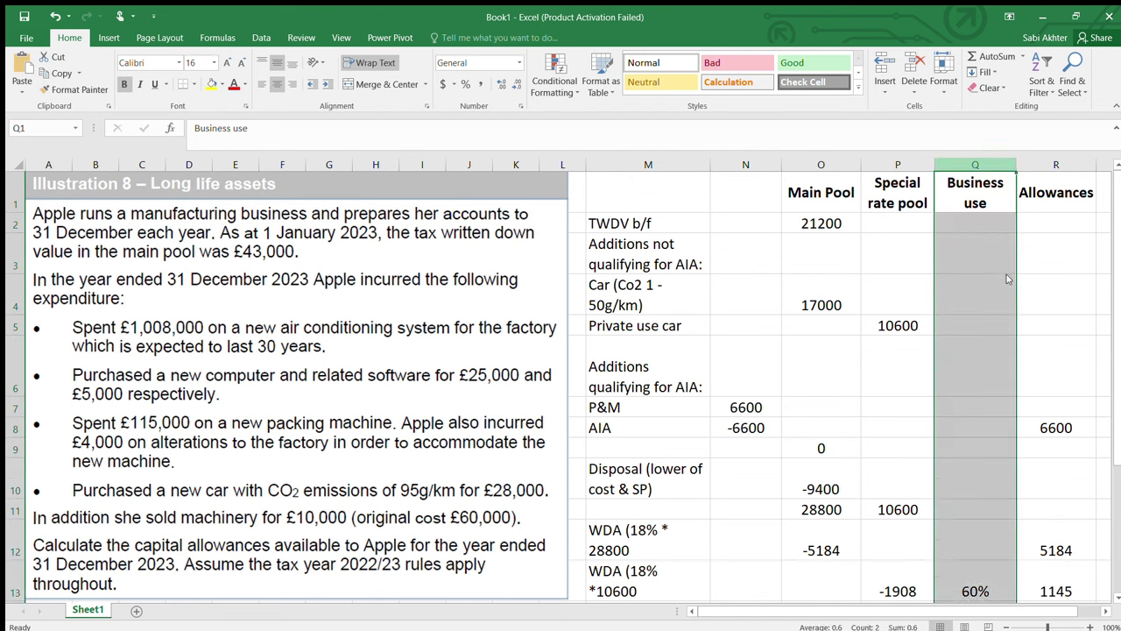
{"action": "key", "text": "ctrl+minus"}
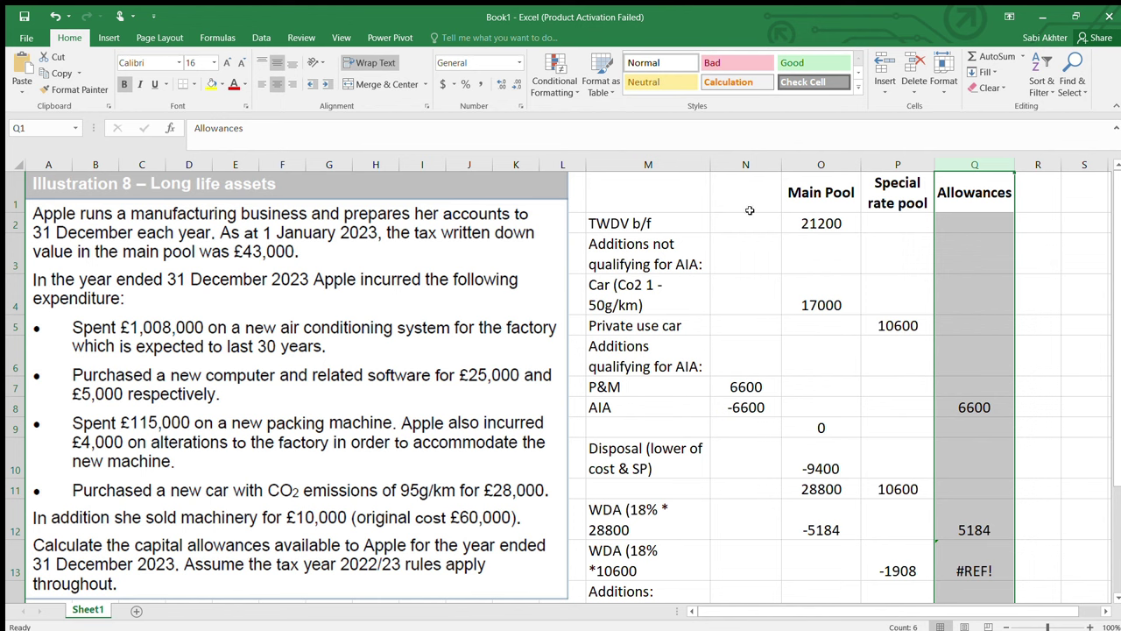
- Set the main pool TWDV b/f in O2 to 43000
{"action": "left_click", "coordinate": [819, 222]}
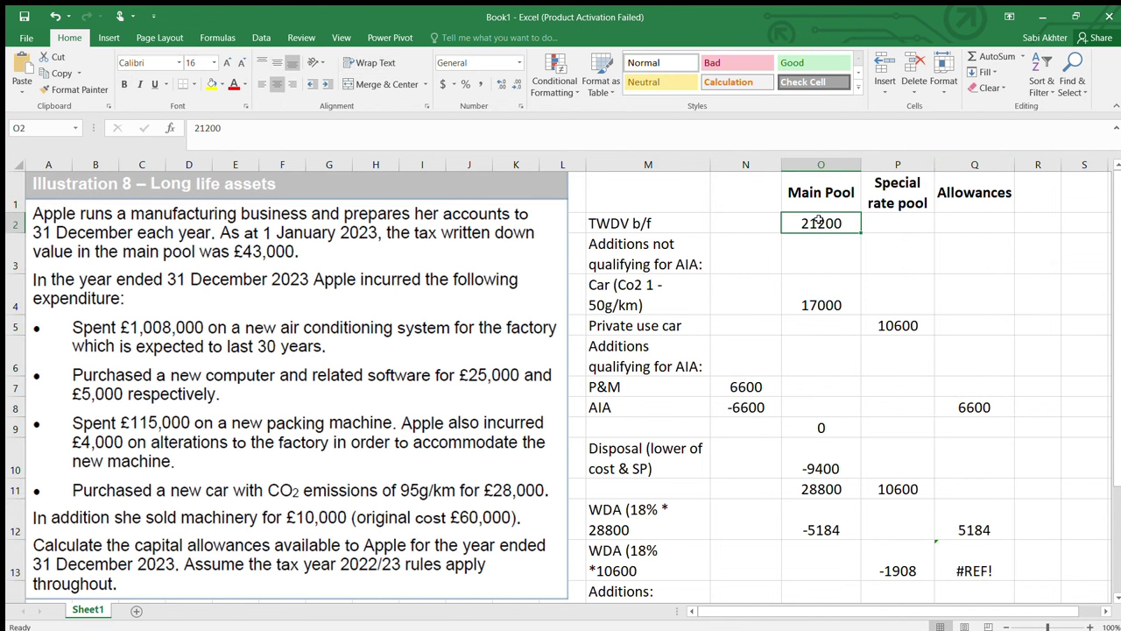
{"action": "double_click", "coordinate": [820, 222]}
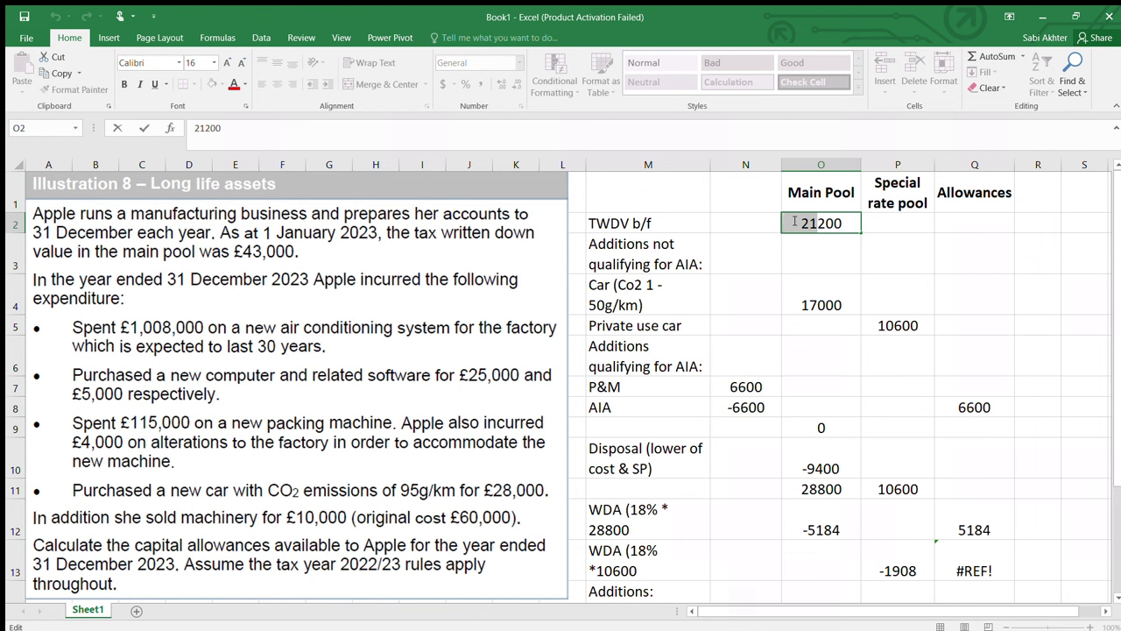
{"action": "key", "text": "BackSpace"}
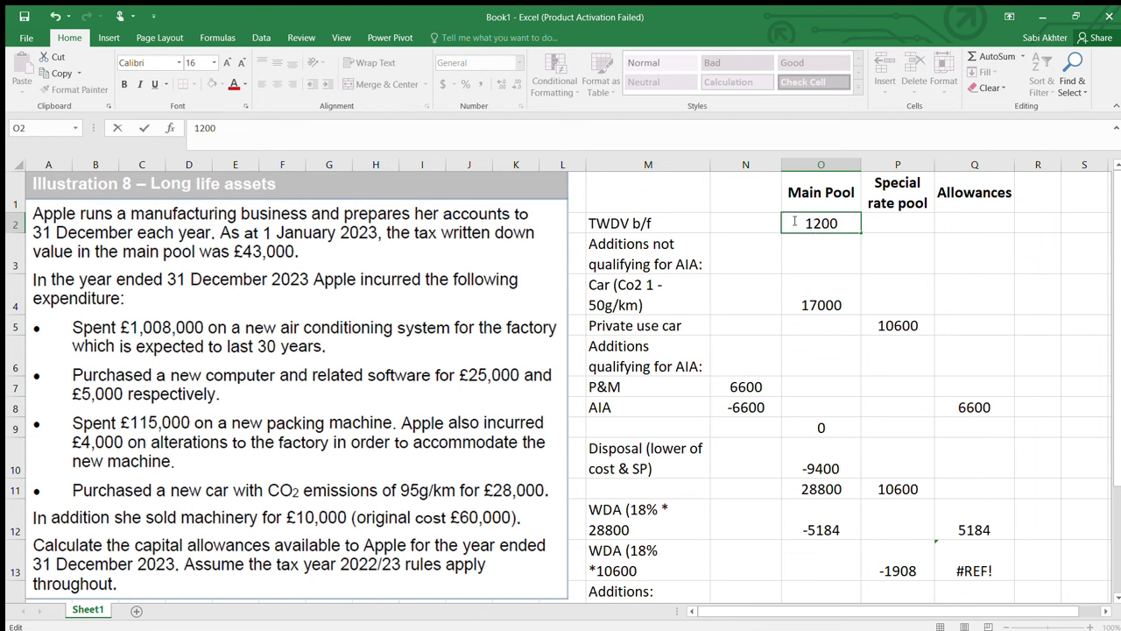
{"action": "key", "text": "Delete"}
{"action": "key", "text": "Delete"}
{"action": "type", "text": "430"}
- Change the car addition label in M4 to "Car (Co2 > 50g/km)"
{"action": "left_click", "coordinate": [619, 291]}
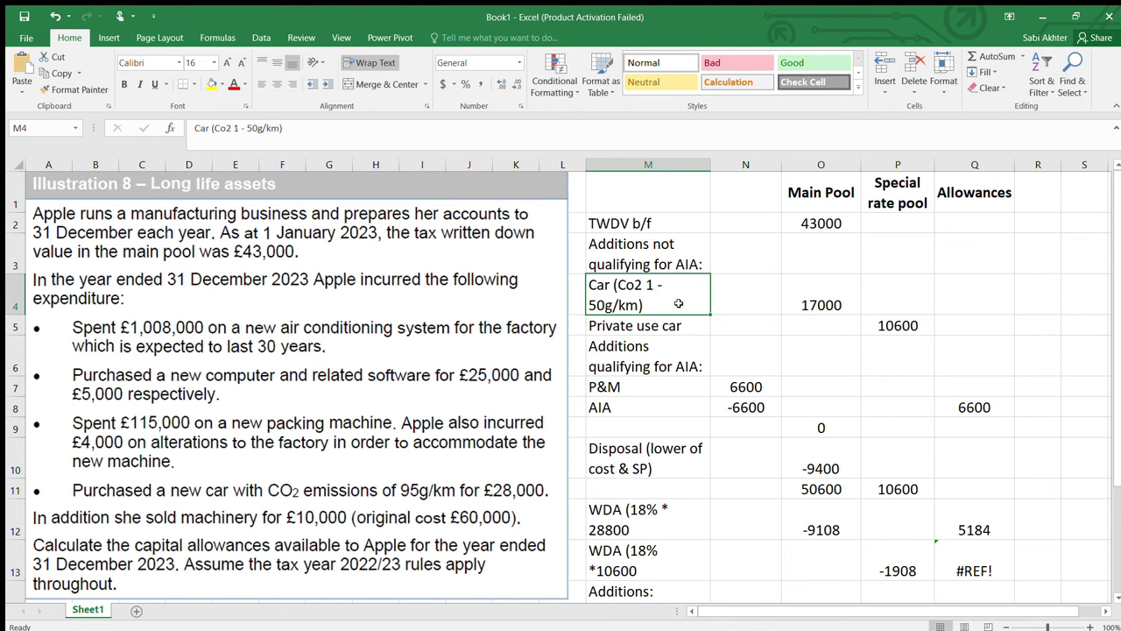
{"action": "double_click", "coordinate": [667, 291]}
{"action": "key", "text": "BackSpace"}
{"action": "key", "text": "BackSpace"}
{"action": "key", "text": "BackSpace"}
{"action": "key", "text": "BackSpace"}
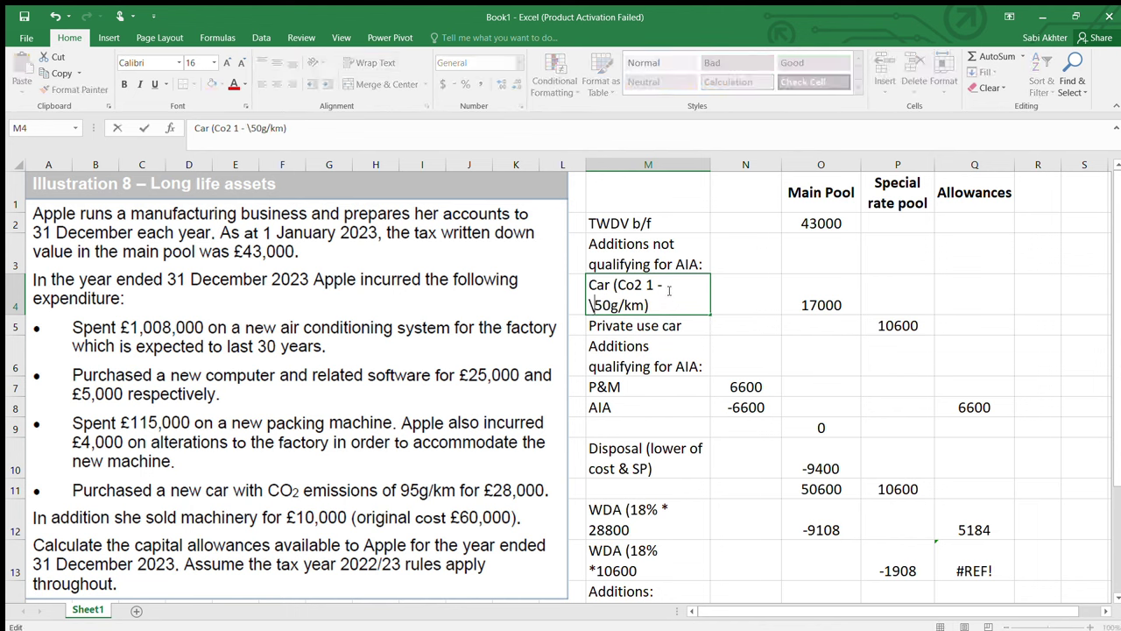
{"action": "key", "text": "BackSpace"}
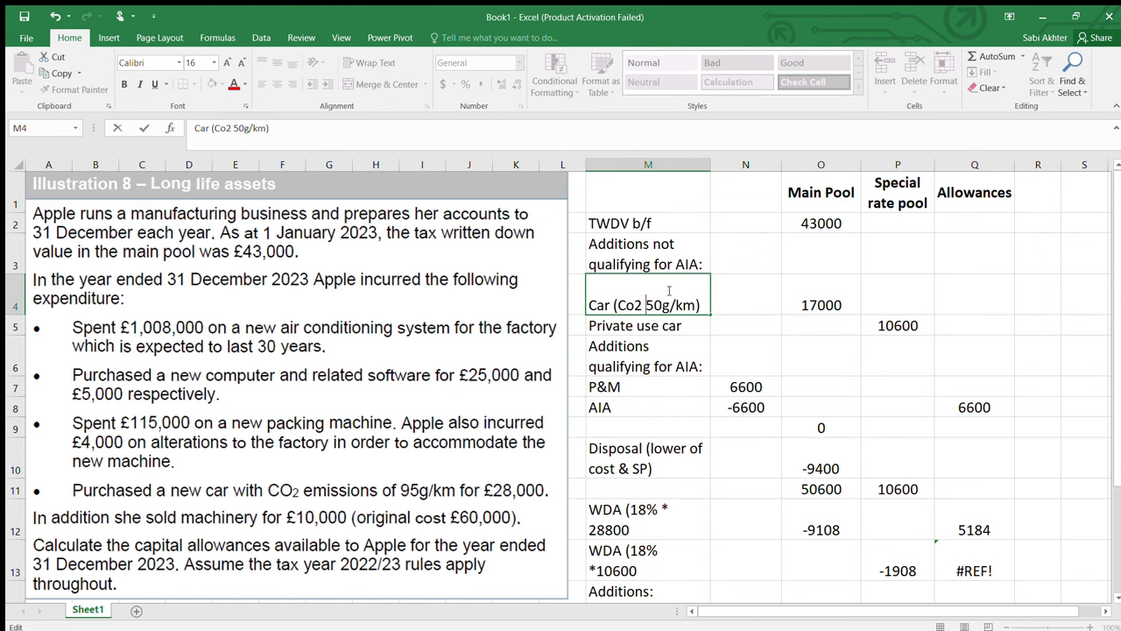
{"action": "type", "text": ">"}
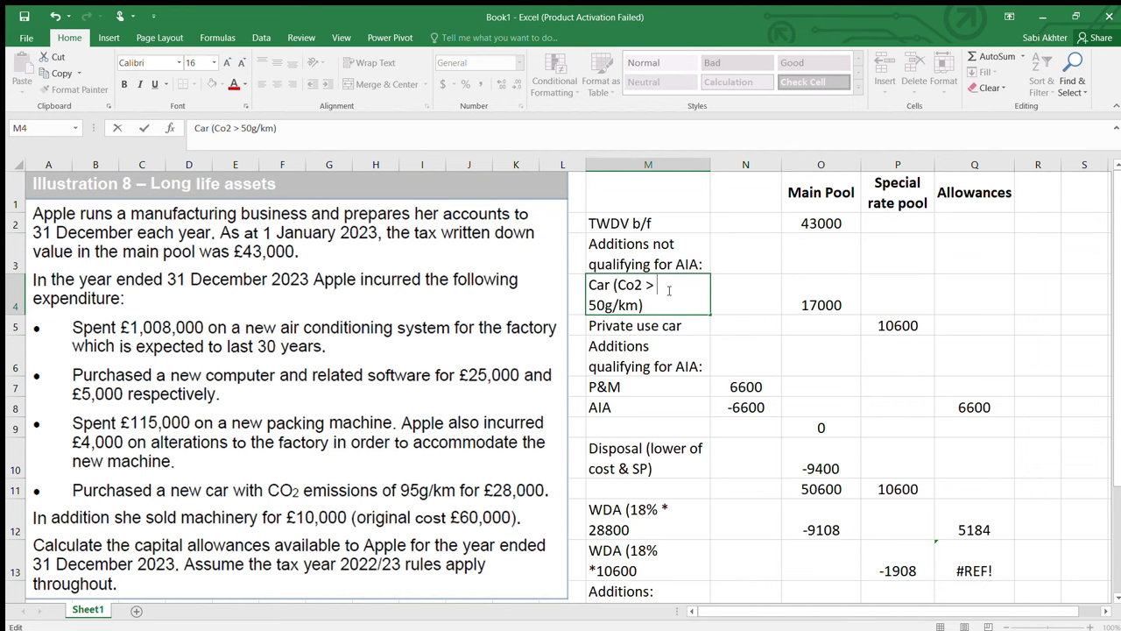
- Clear the car's main pool amount and enter 28000 for it under the special rate pool in P4
{"action": "left_click", "coordinate": [837, 303]}
{"action": "key", "text": "BackSpace"}
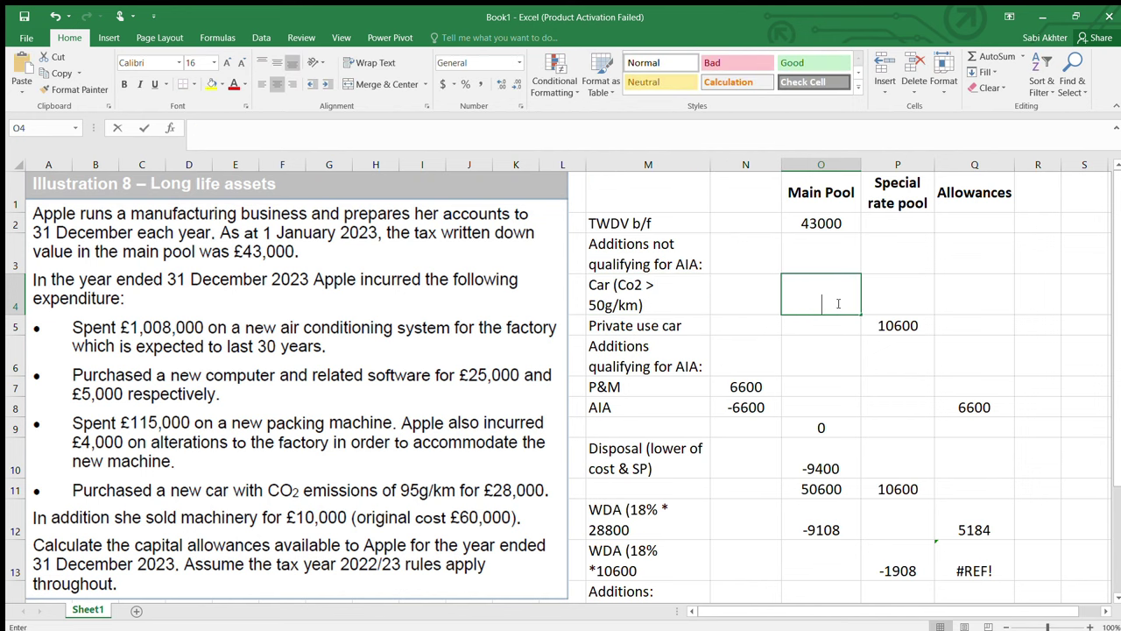
{"action": "key", "text": "Tab"}
{"action": "type", "text": "28000"}
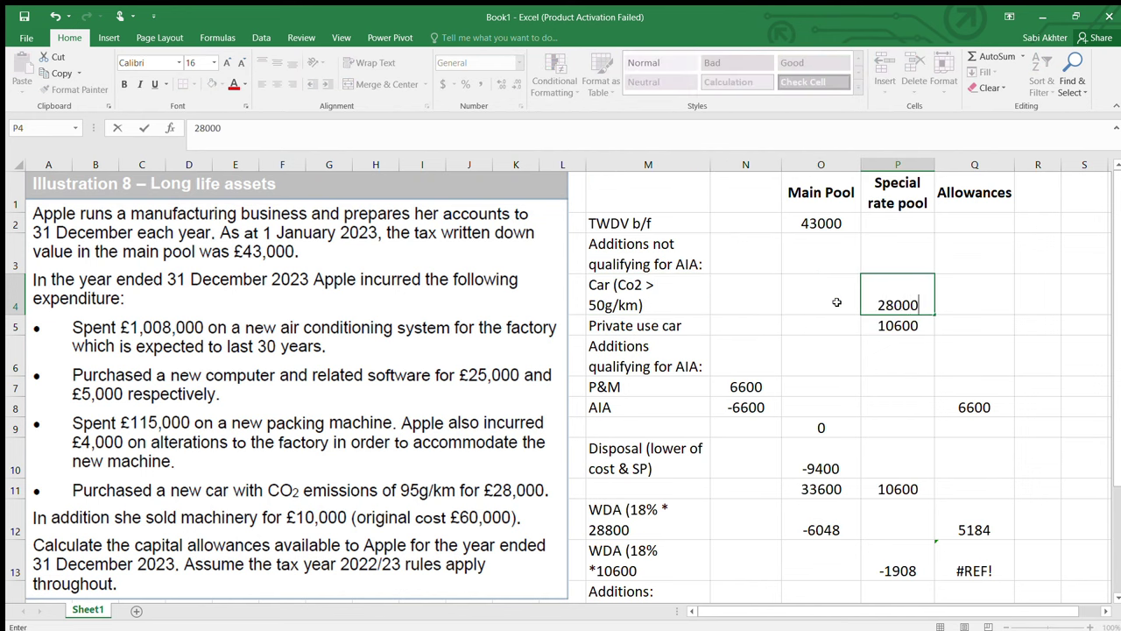
{"action": "key", "text": "Return"}
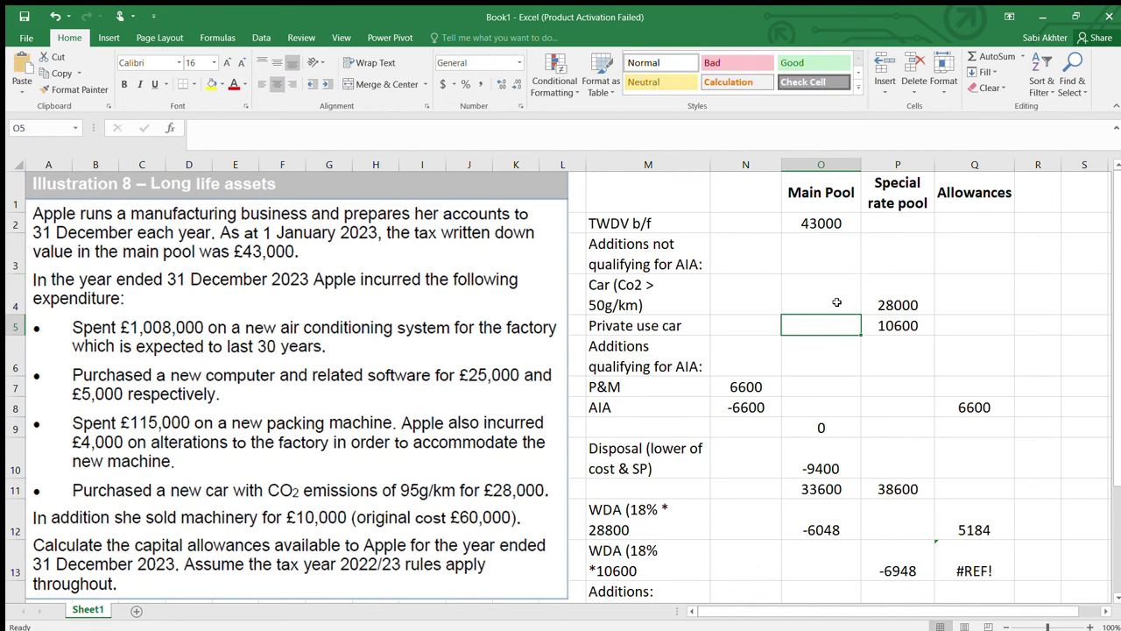
- Replace the "Private use car" label in M5 with "long life asset"
{"action": "key", "text": "Left"}
{"action": "key", "text": "Left"}
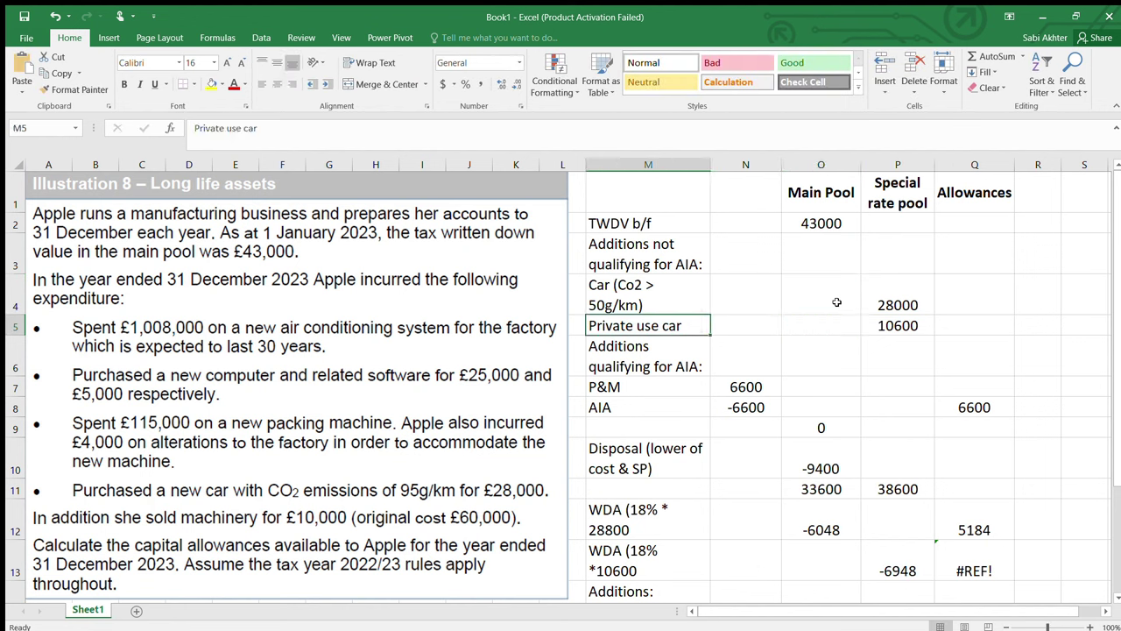
{"action": "double_click", "coordinate": [693, 321]}
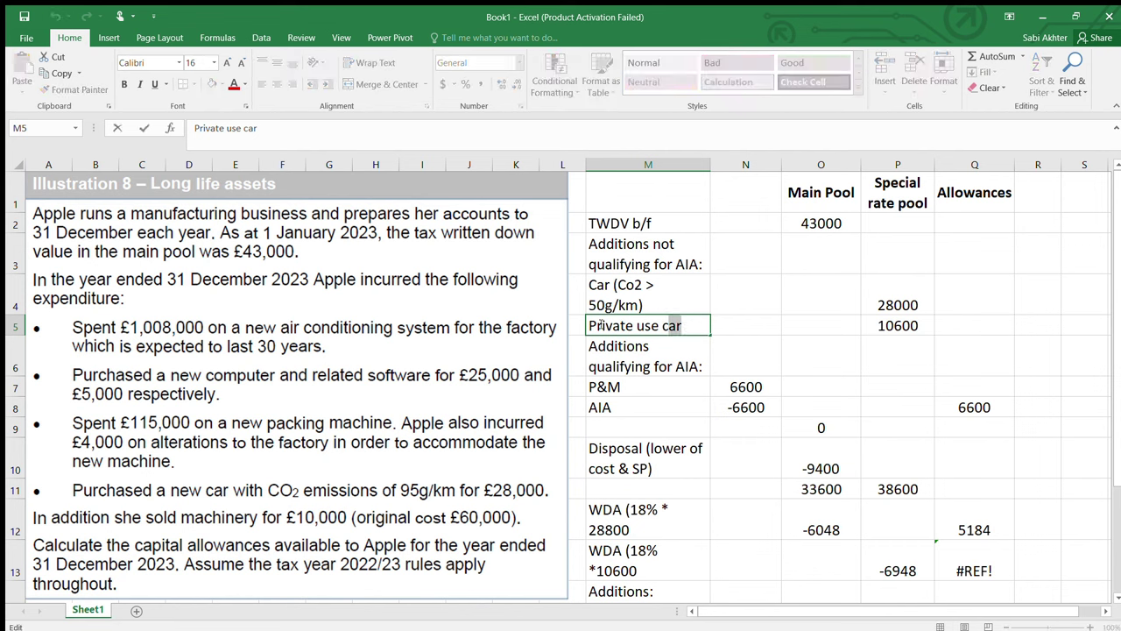
{"action": "left_click_drag", "start_coordinate": [688, 323], "coordinate": [432, 326]}
{"action": "type", "text": "long li"}
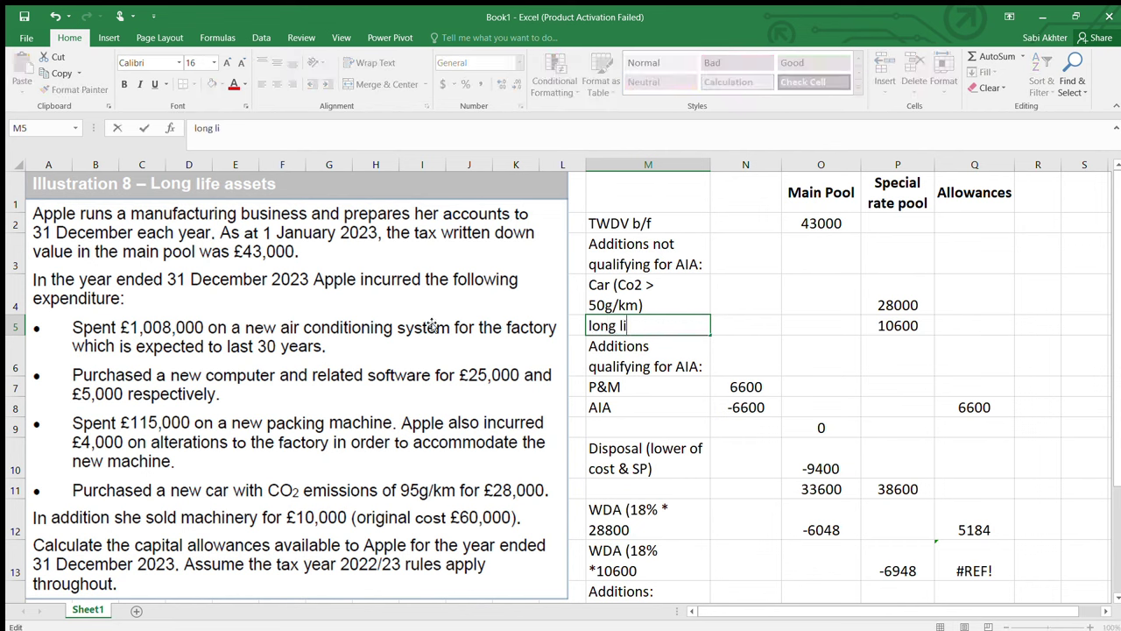
{"action": "type", "text": "fe asset"}
{"action": "left_click", "coordinate": [150, 332]}
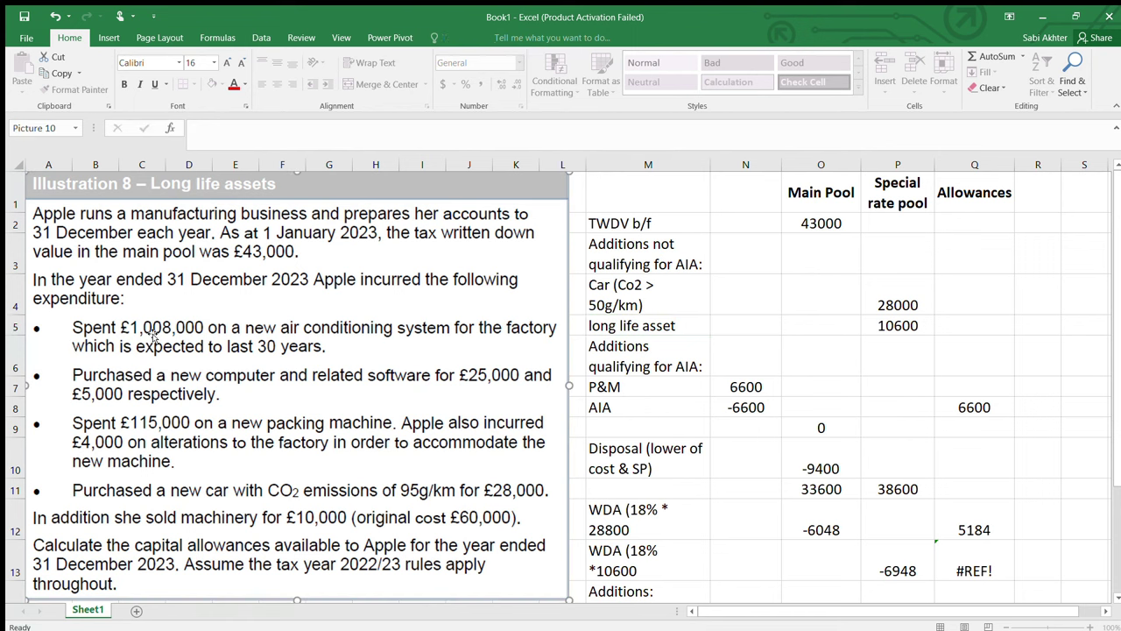
{"action": "left_click", "coordinate": [722, 329]}
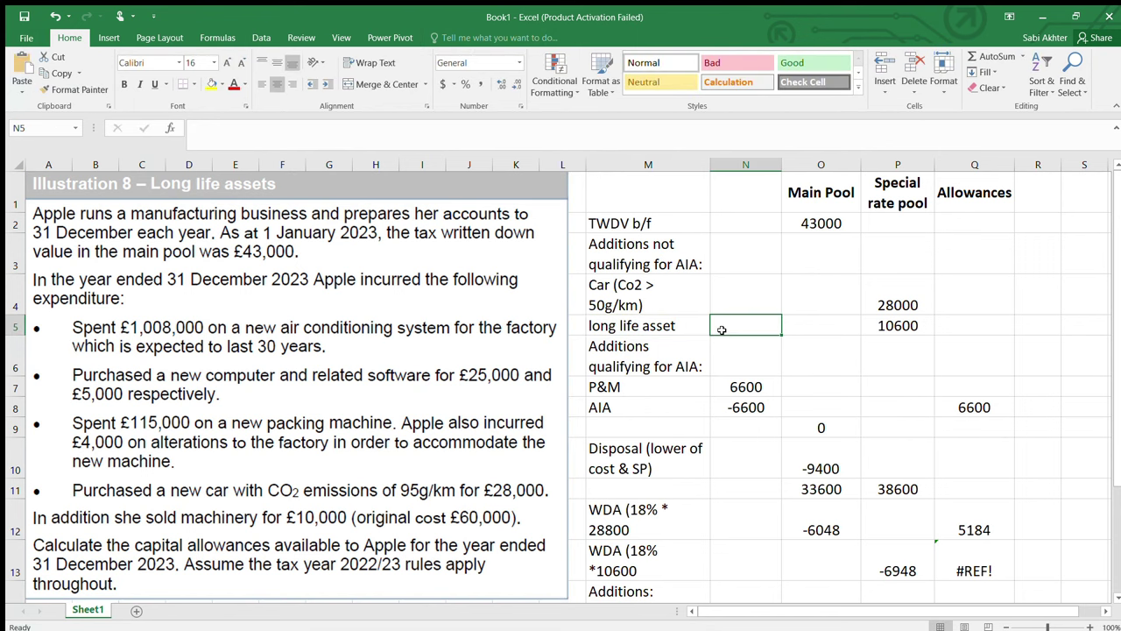
- Clear the long life asset's special rate pool amount in P5 and enter 1008000 in N5
{"action": "left_click", "coordinate": [891, 329]}
{"action": "key", "text": "Delete"}
{"action": "key", "text": "Left"}
{"action": "key", "text": "Left"}
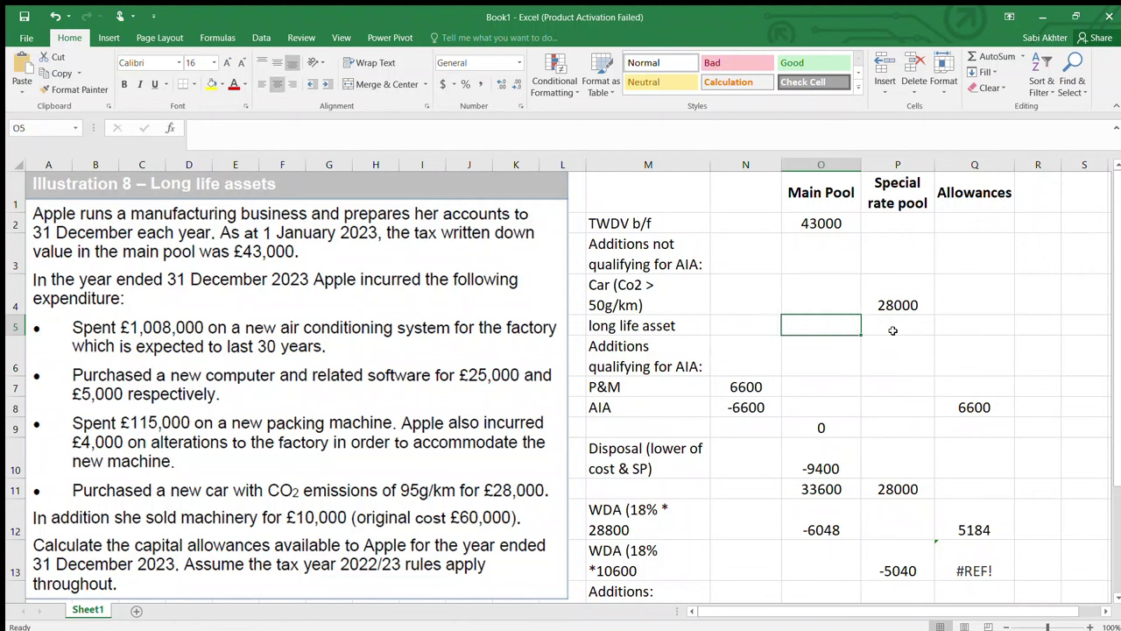
{"action": "key", "text": "Right"}
{"action": "type", "text": "1"}
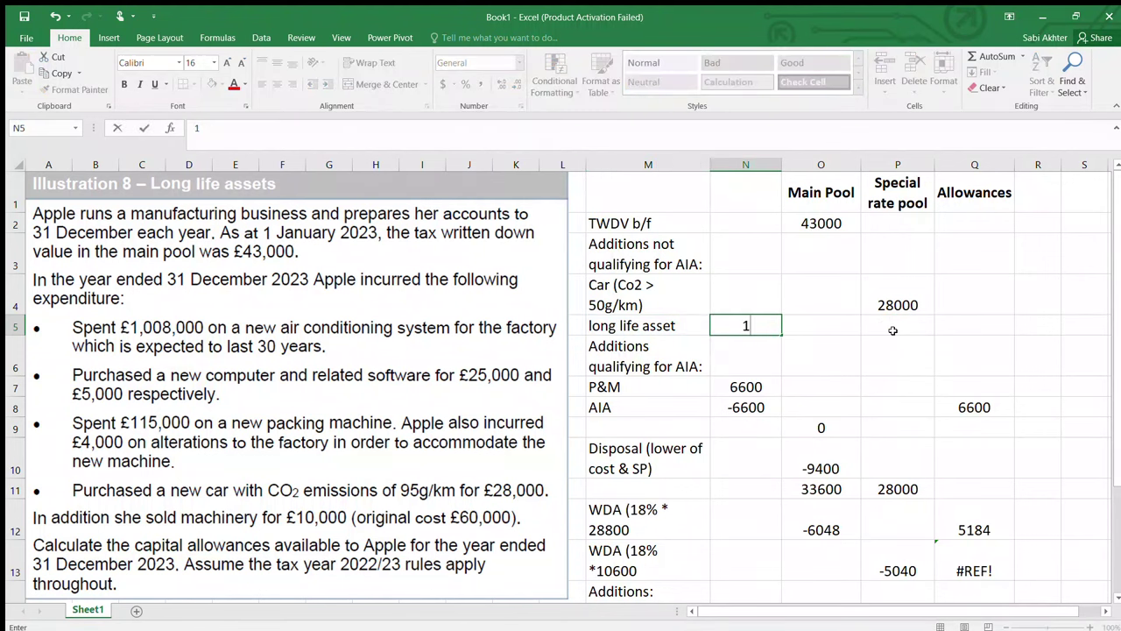
{"action": "type", "text": "008000"}
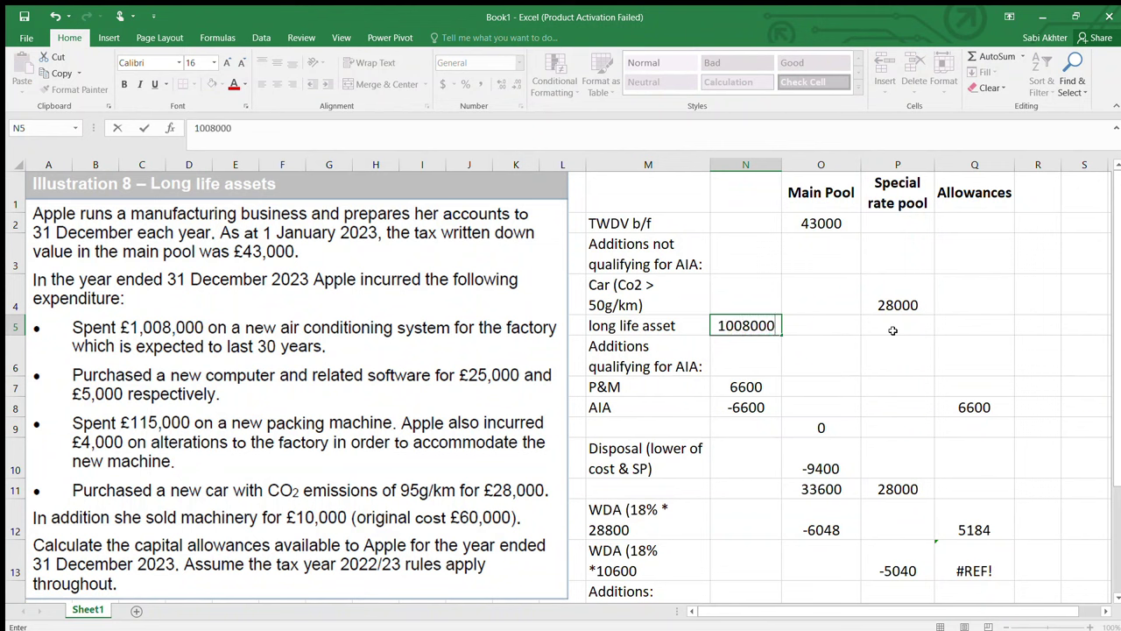
{"action": "left_click", "coordinate": [667, 338]}
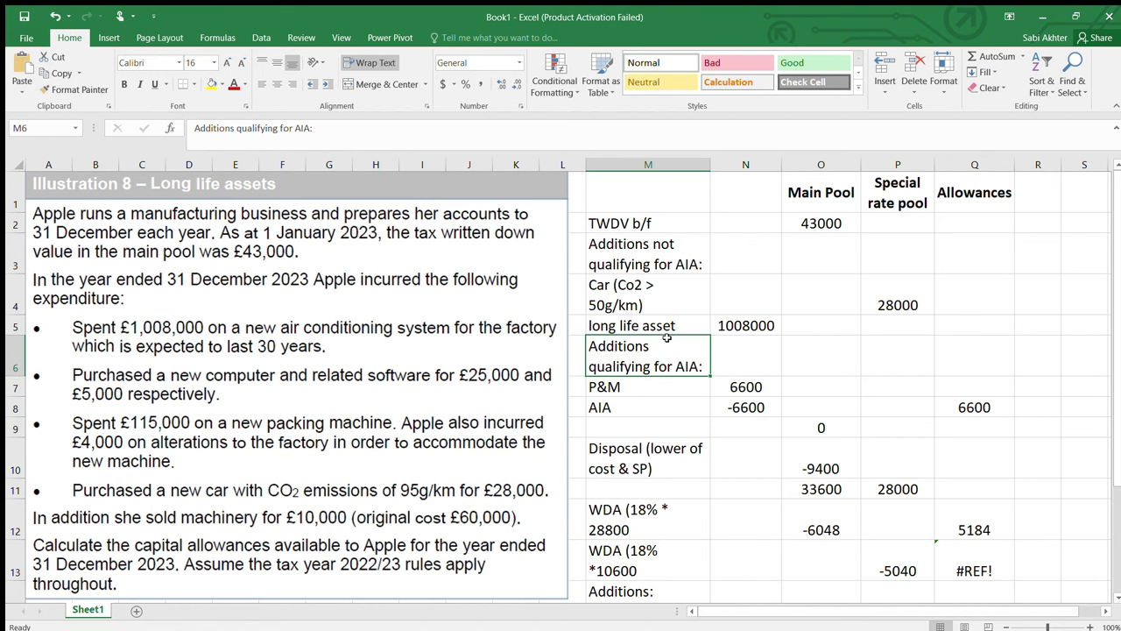
- Insert a blank row above the "Additions qualifying for AIA:" row, at row 6
{"action": "left_click", "coordinate": [186, 345]}
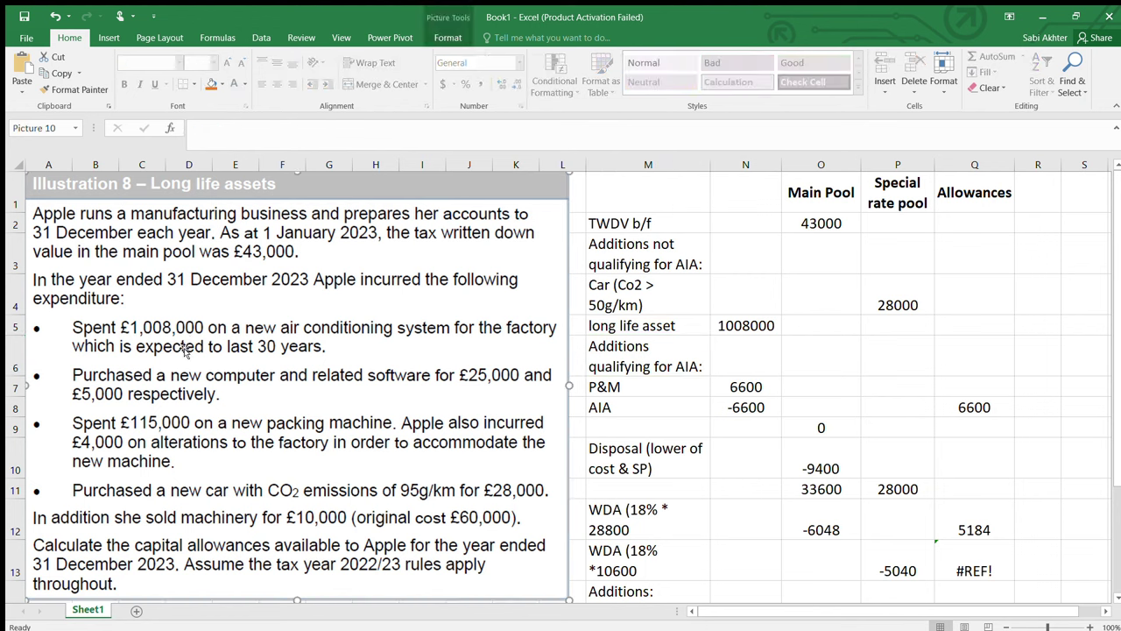
{"action": "left_click", "coordinate": [740, 341]}
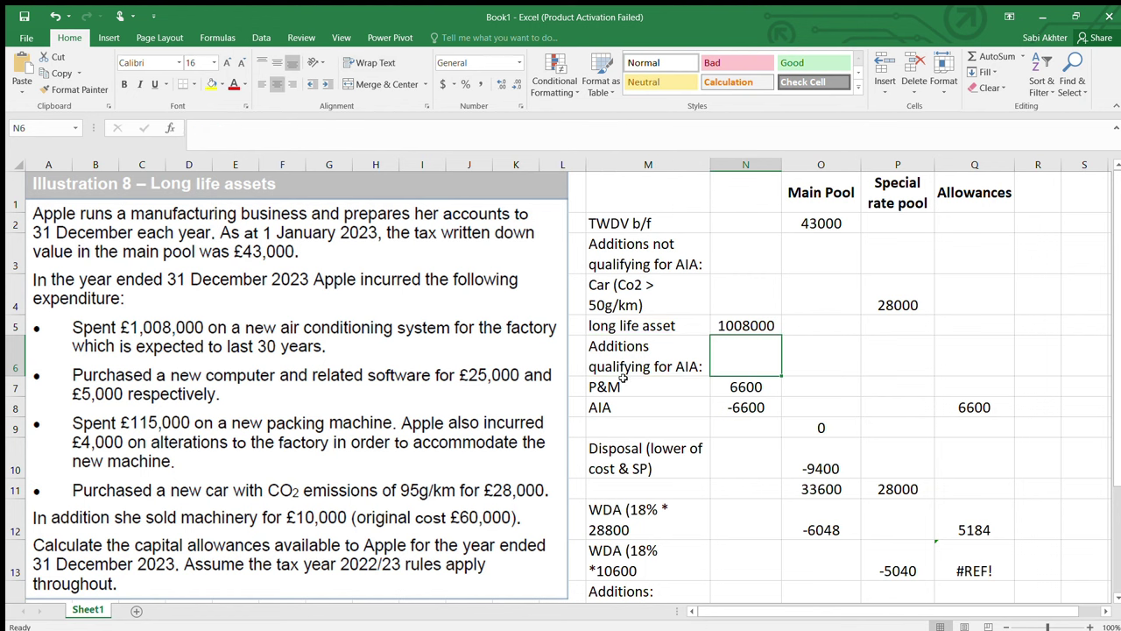
{"action": "left_click", "coordinate": [580, 358]}
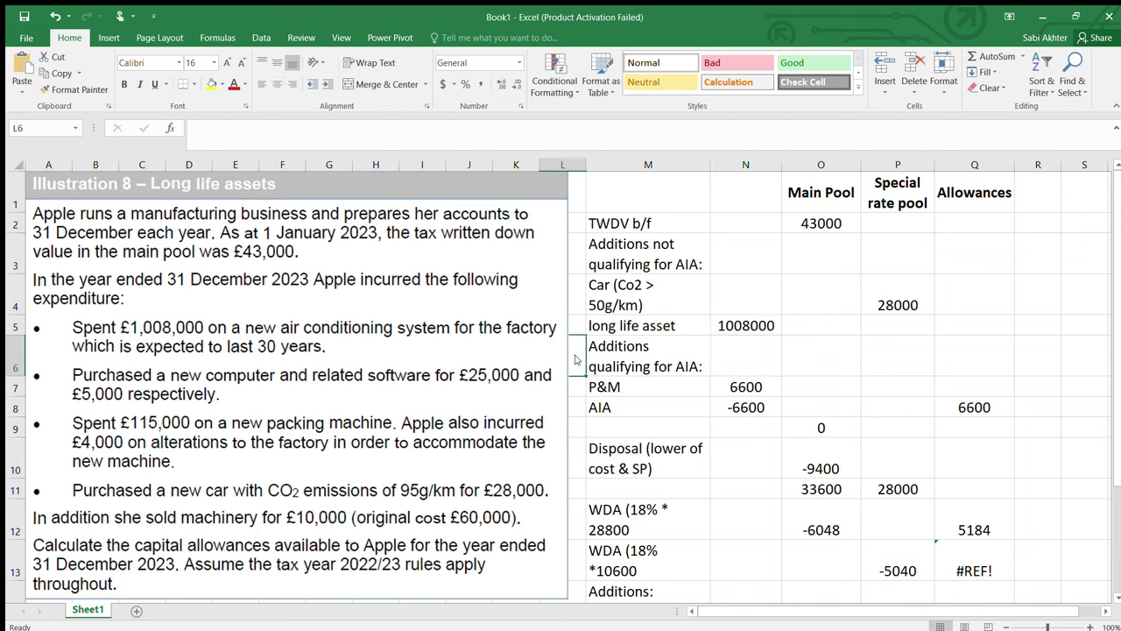
{"action": "left_click", "coordinate": [9, 356]}
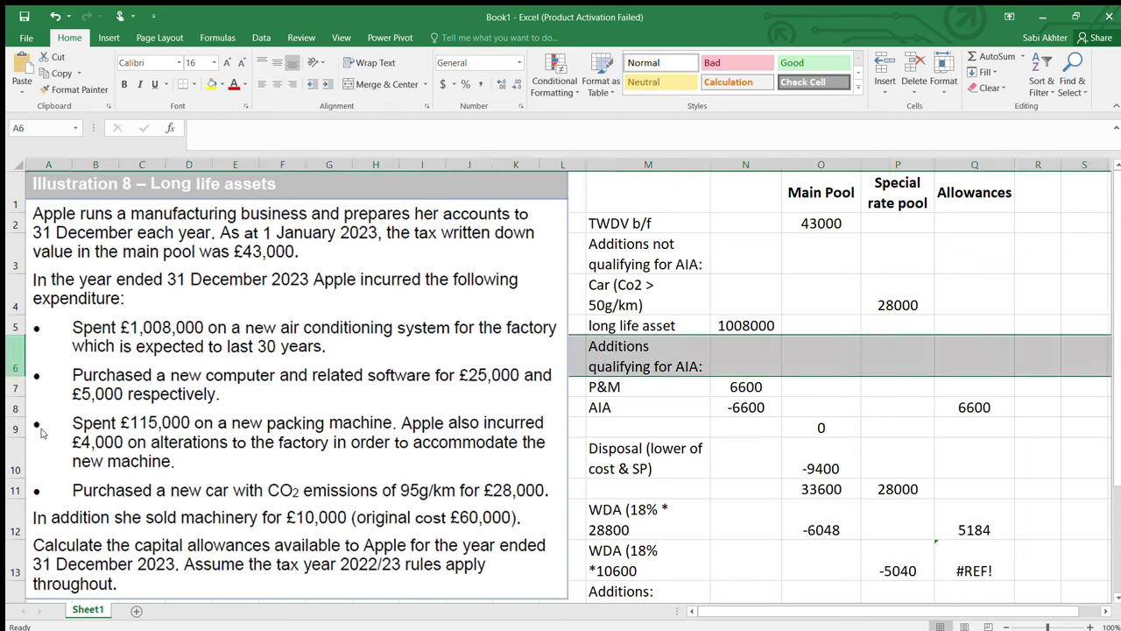
{"action": "key", "text": "ctrl+shift+plus"}
{"action": "left_click", "coordinate": [638, 350]}
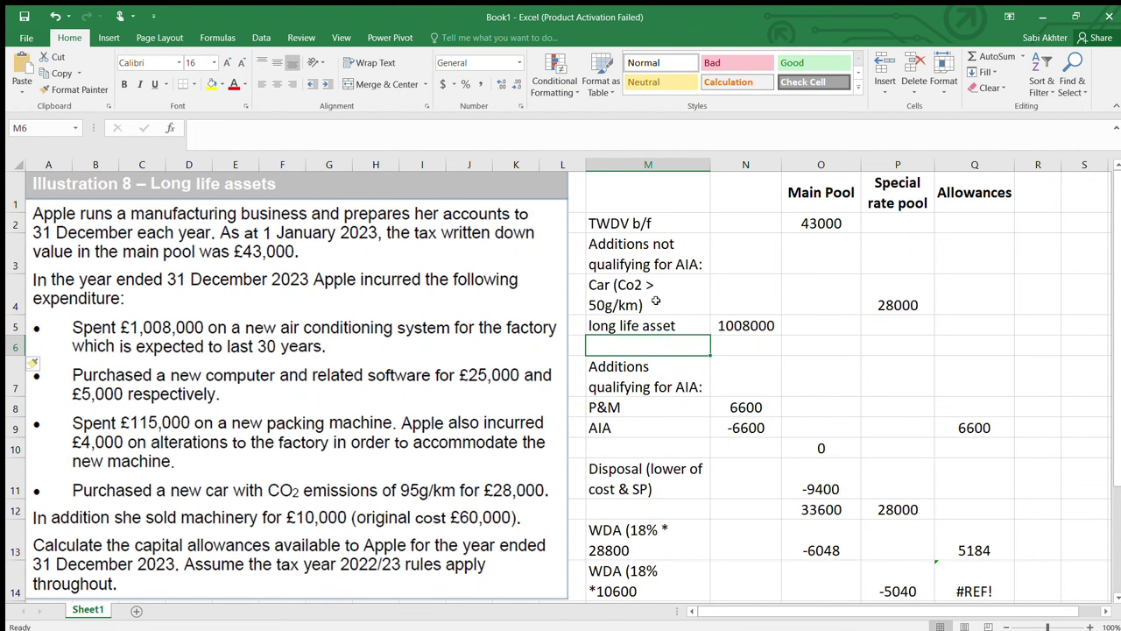
{"action": "left_click", "coordinate": [658, 373]}
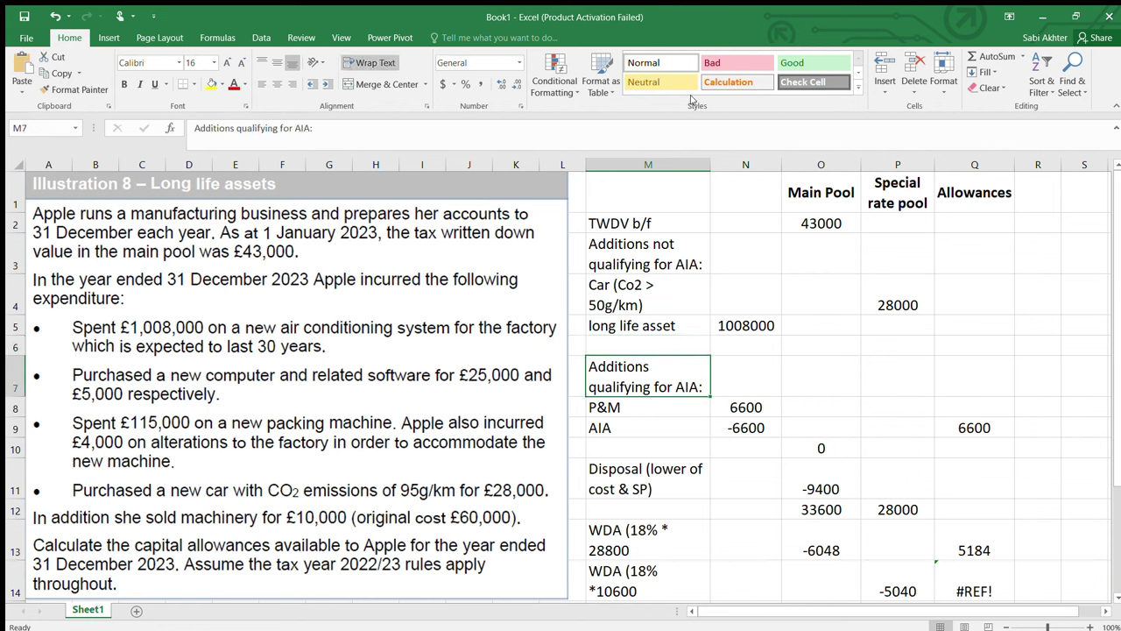
{"action": "key", "text": "ctrl+c"}
{"action": "left_click", "coordinate": [639, 328]}
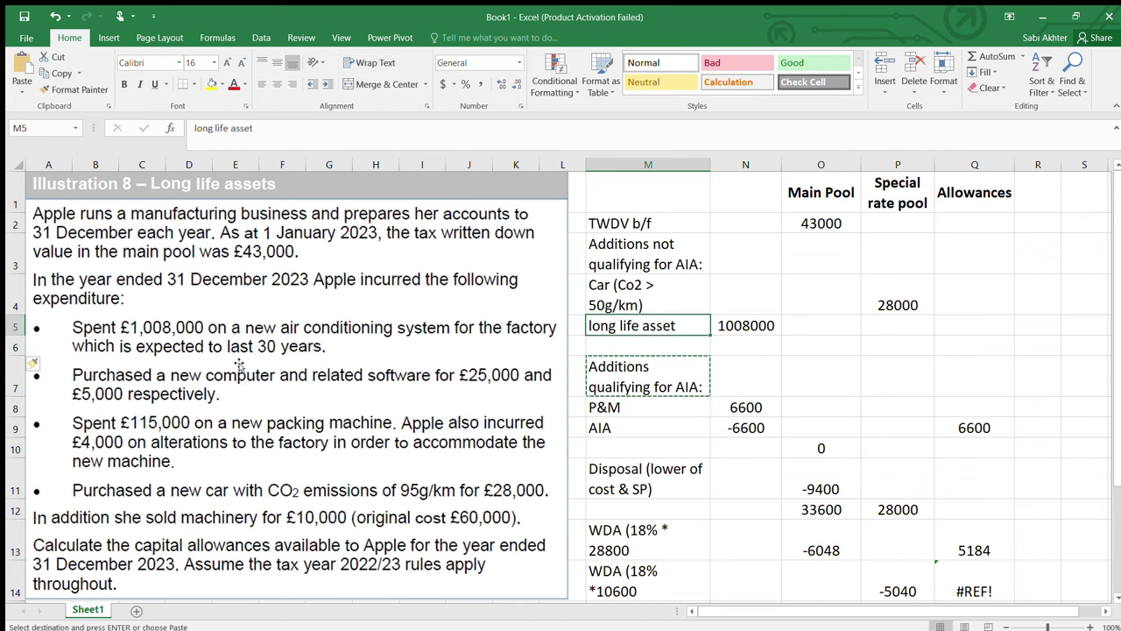
{"action": "left_click", "coordinate": [16, 327]}
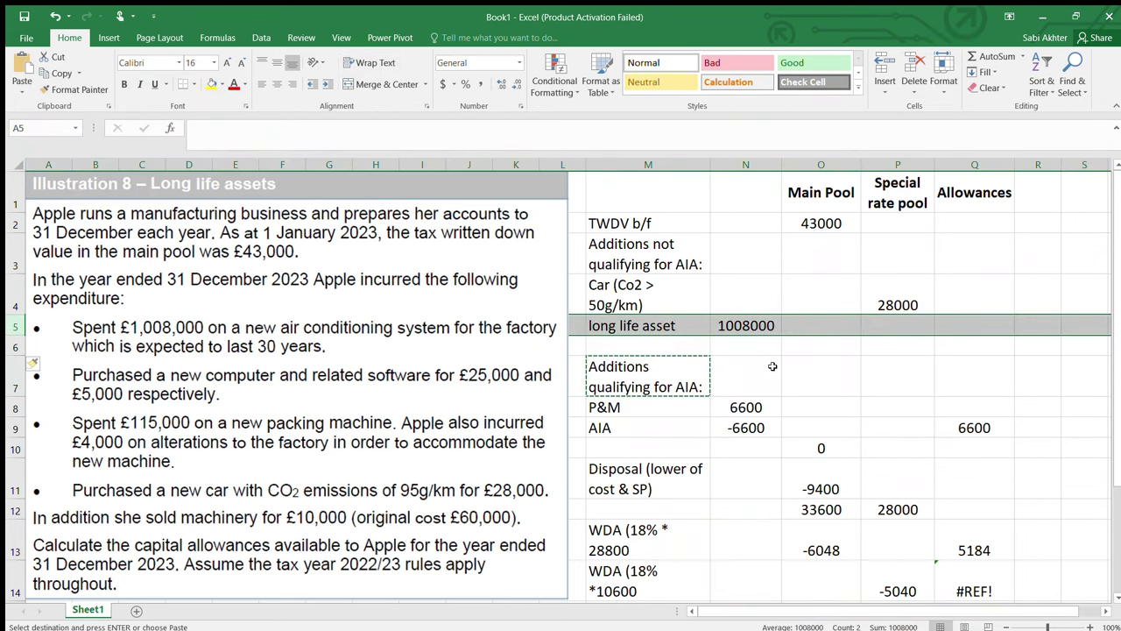
{"action": "left_click", "coordinate": [664, 331]}
{"action": "key", "text": "Escape"}
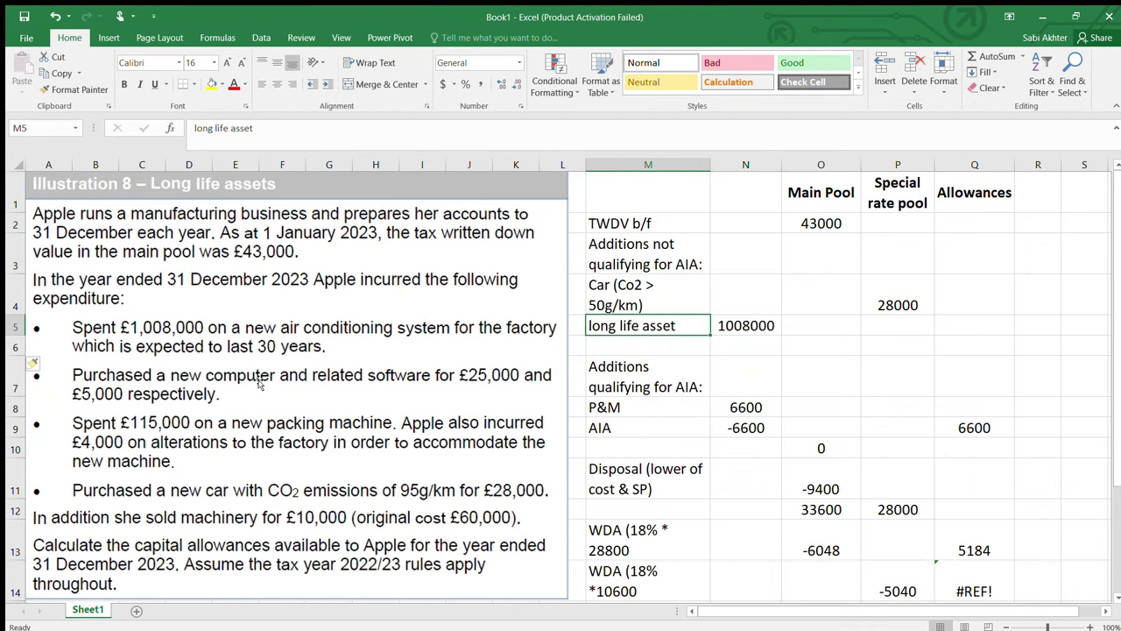
- Insert a row above the long life asset and copy the "Additions qualifying for AIA:" label into M5
{"action": "left_click", "coordinate": [18, 327]}
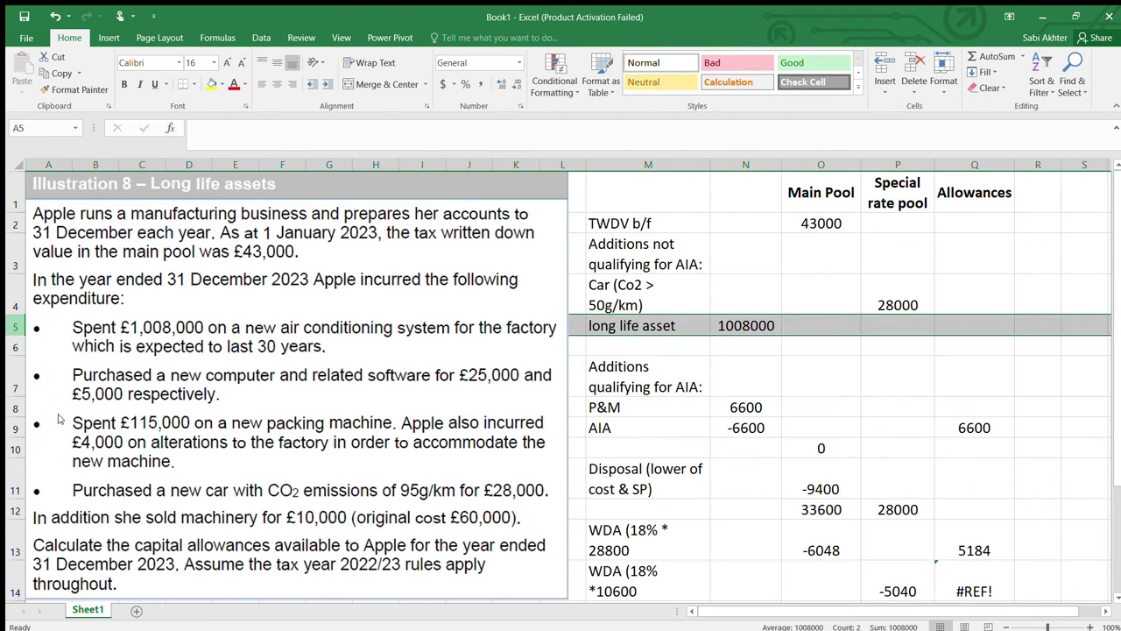
{"action": "key", "text": "ctrl+shift+plus"}
{"action": "left_click", "coordinate": [614, 395]}
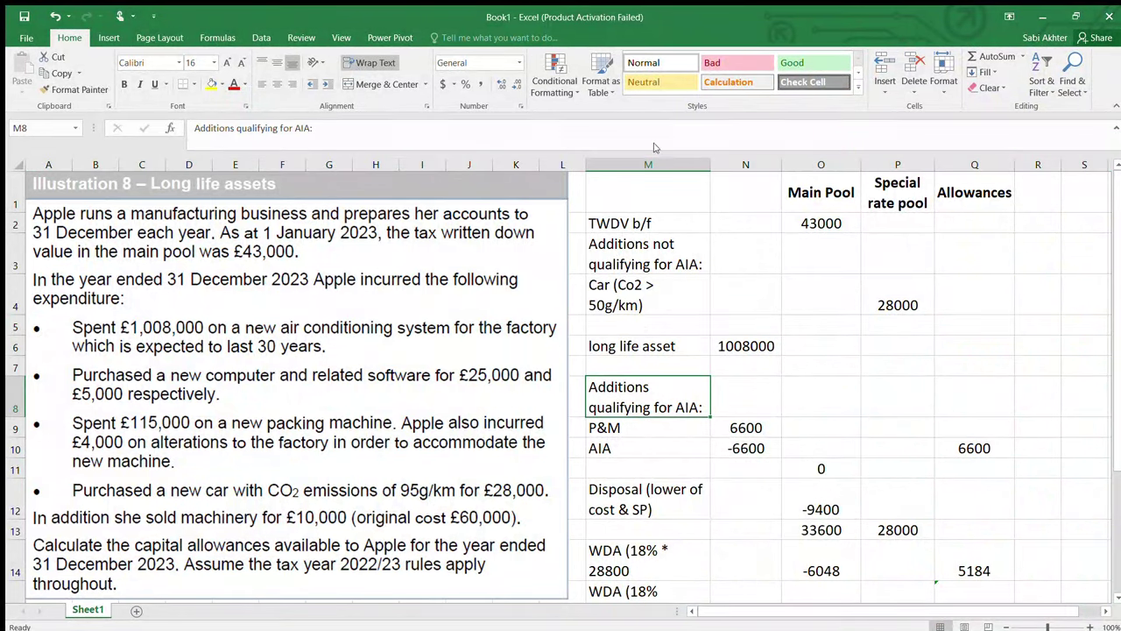
{"action": "key", "text": "ctrl+c"}
{"action": "left_click", "coordinate": [618, 326]}
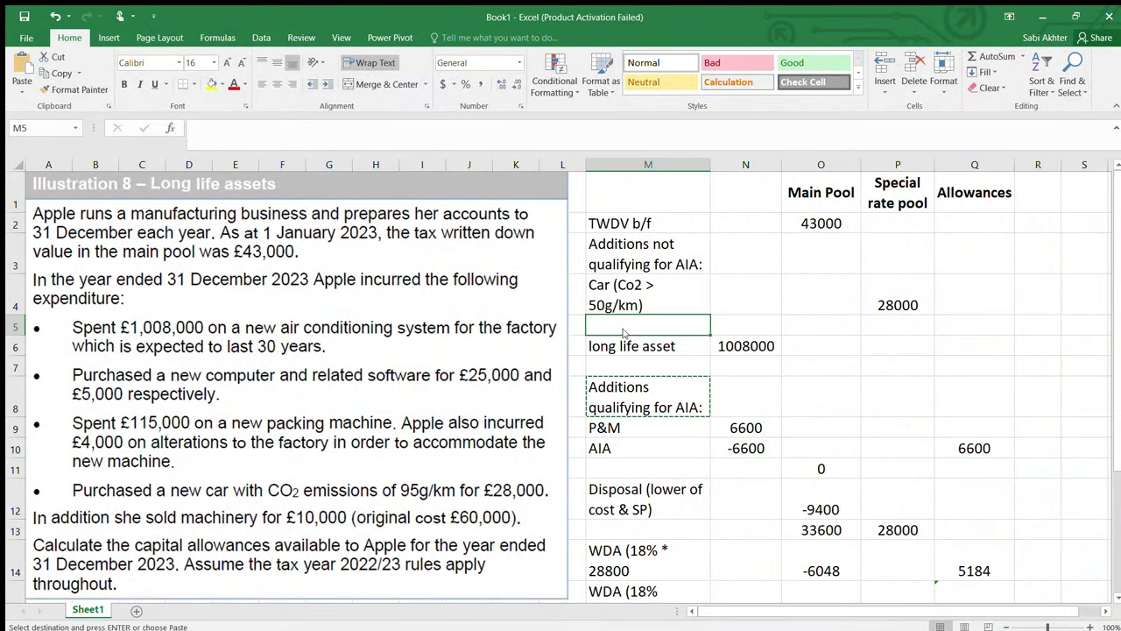
{"action": "key", "text": "ctrl+v"}
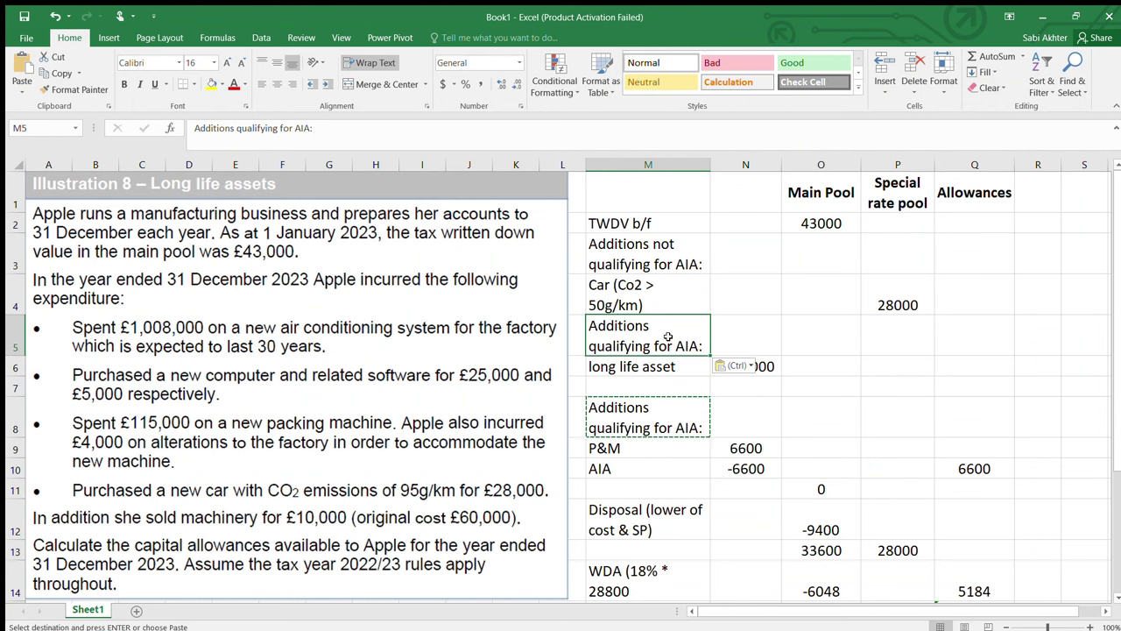
- Enter the label "AIA" in M7, below the long life asset
{"action": "left_click", "coordinate": [670, 370]}
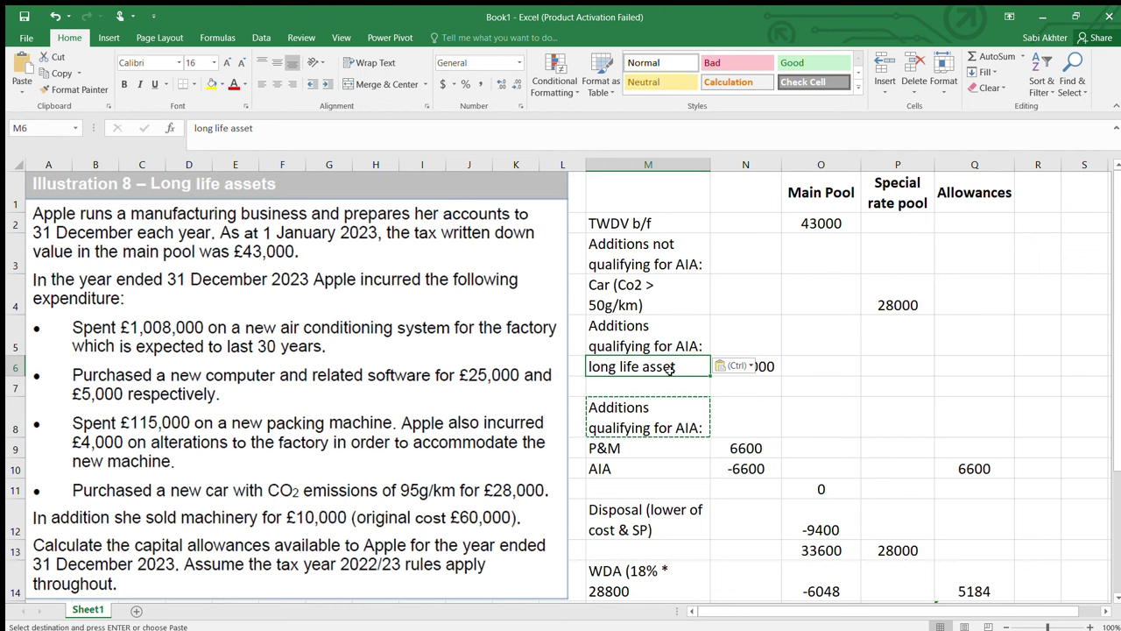
{"action": "left_click", "coordinate": [594, 387]}
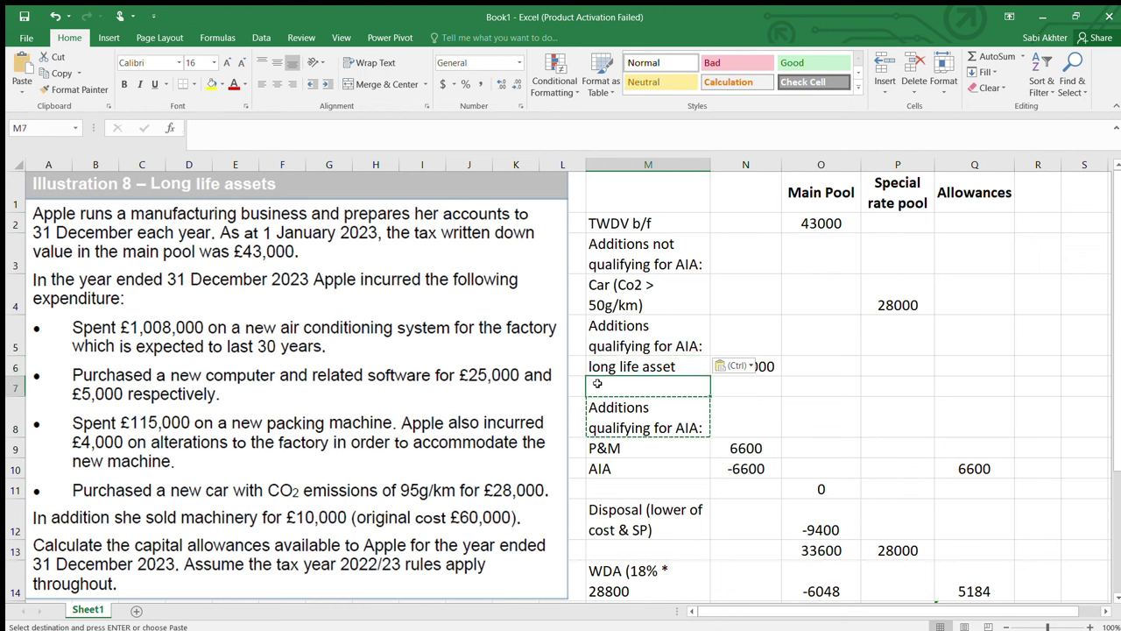
{"action": "type", "text": "AIA"}
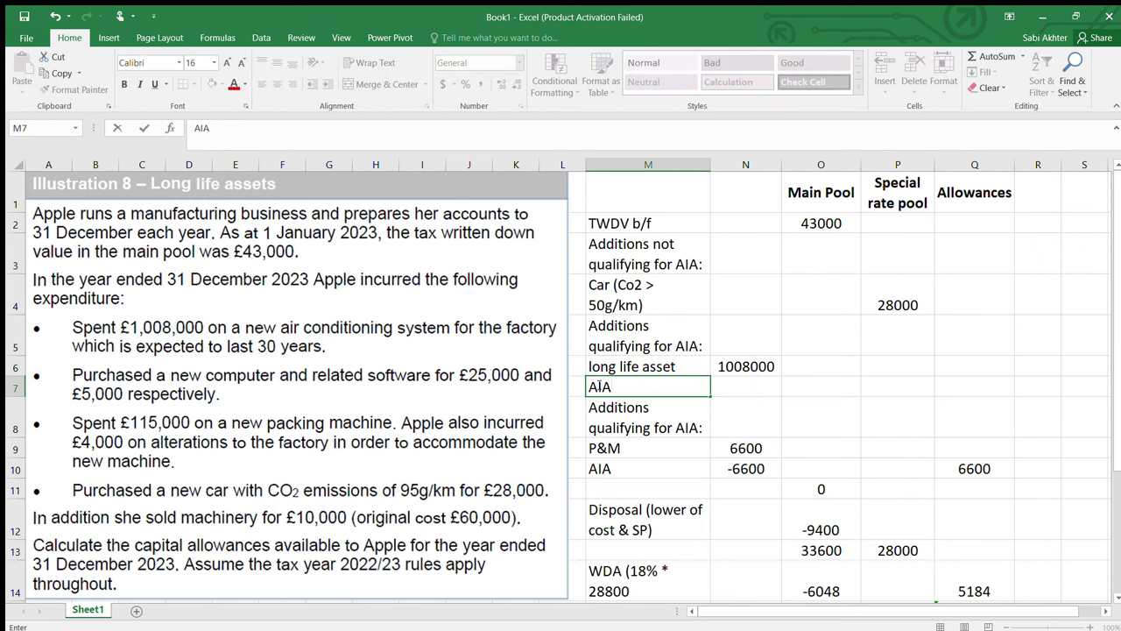
{"action": "key", "text": "BackSpace"}
{"action": "key", "text": "BackSpace"}
{"action": "type", "text": "IA"}
- Enter -1000000 in N7 as the AIA on the long life asset
{"action": "left_click", "coordinate": [721, 382]}
{"action": "type", "text": "1"}
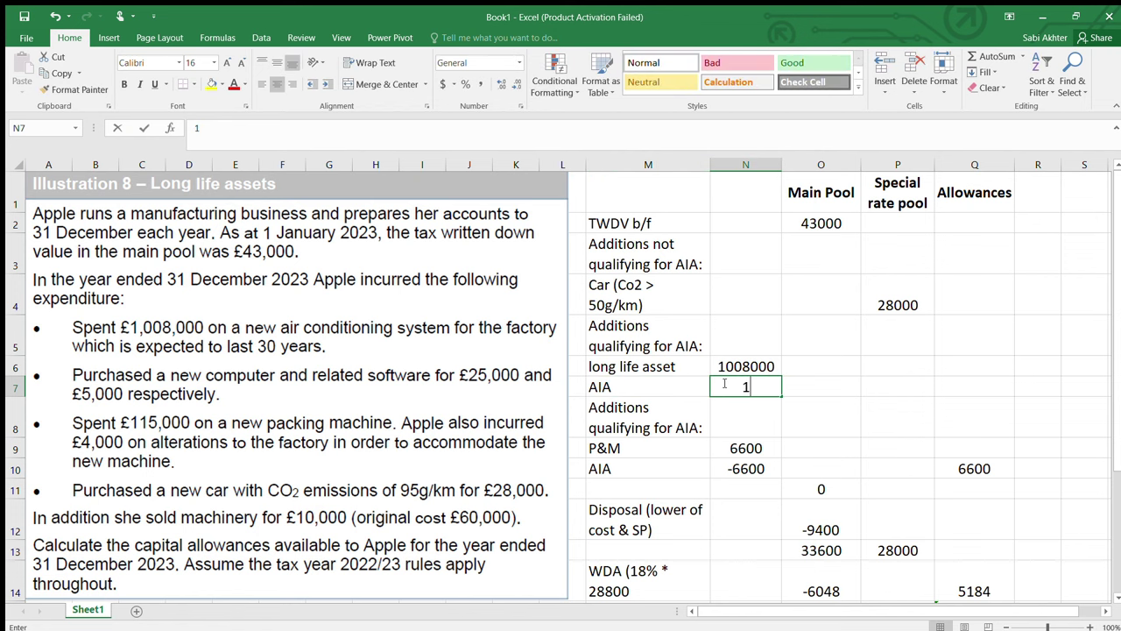
{"action": "type", "text": "000"}
{"action": "key", "text": "Left"}
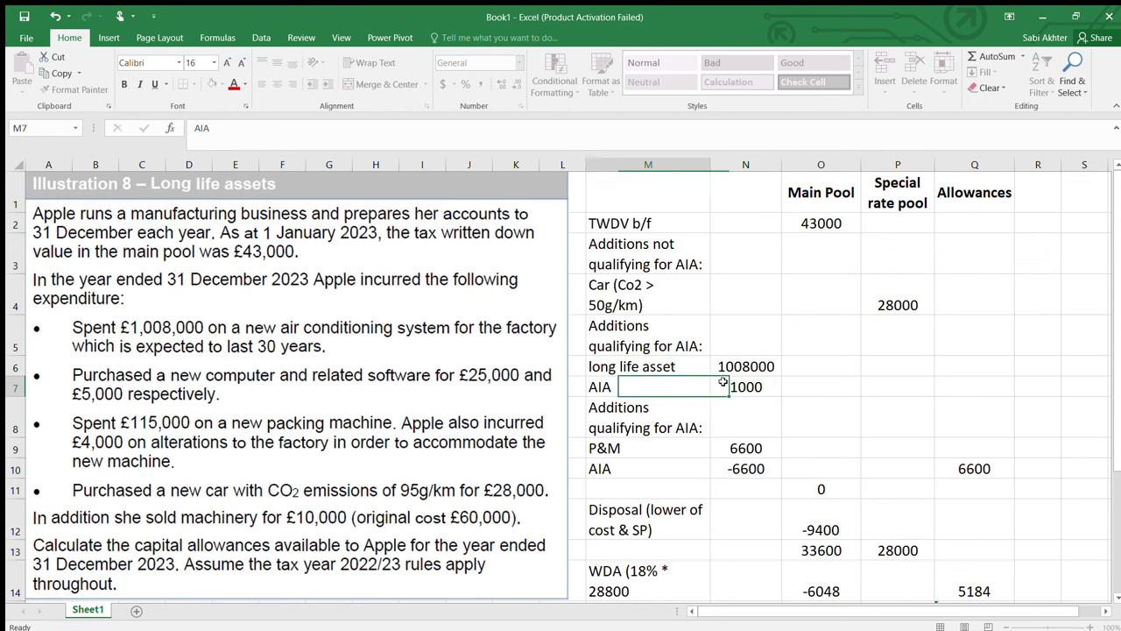
{"action": "left_click", "coordinate": [722, 382]}
{"action": "type", "text": "-1"}
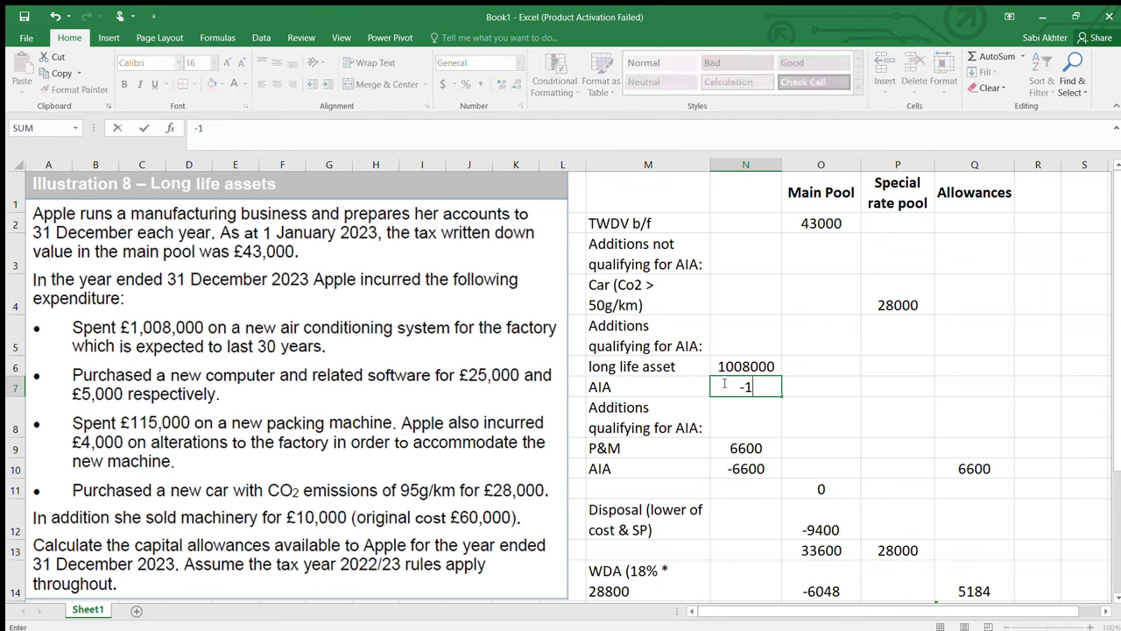
{"action": "type", "text": "000000"}
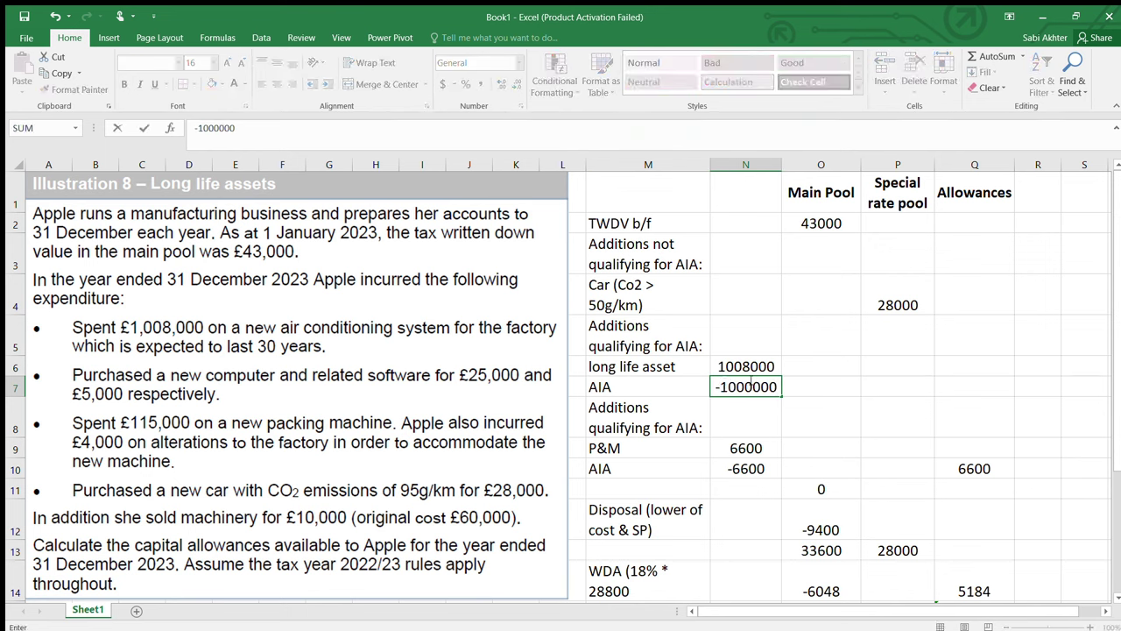
{"action": "left_click", "coordinate": [805, 399]}
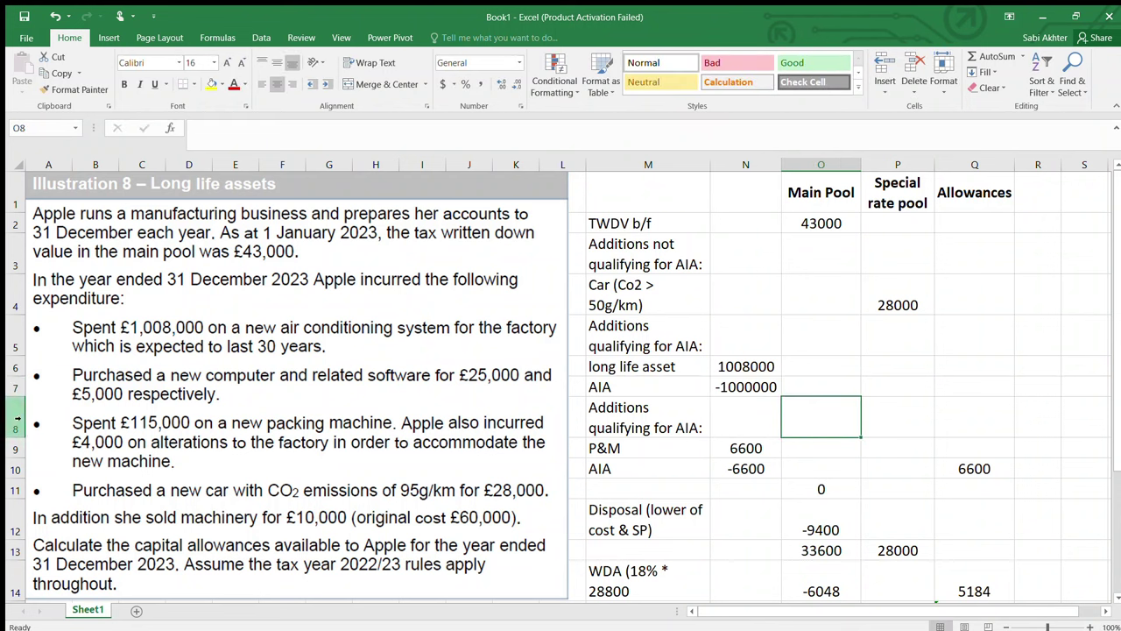
- Insert a blank row at row 8, above the second "Additions qualifying for AIA:" label
{"action": "left_click", "coordinate": [14, 417]}
{"action": "left_click", "coordinate": [677, 428]}
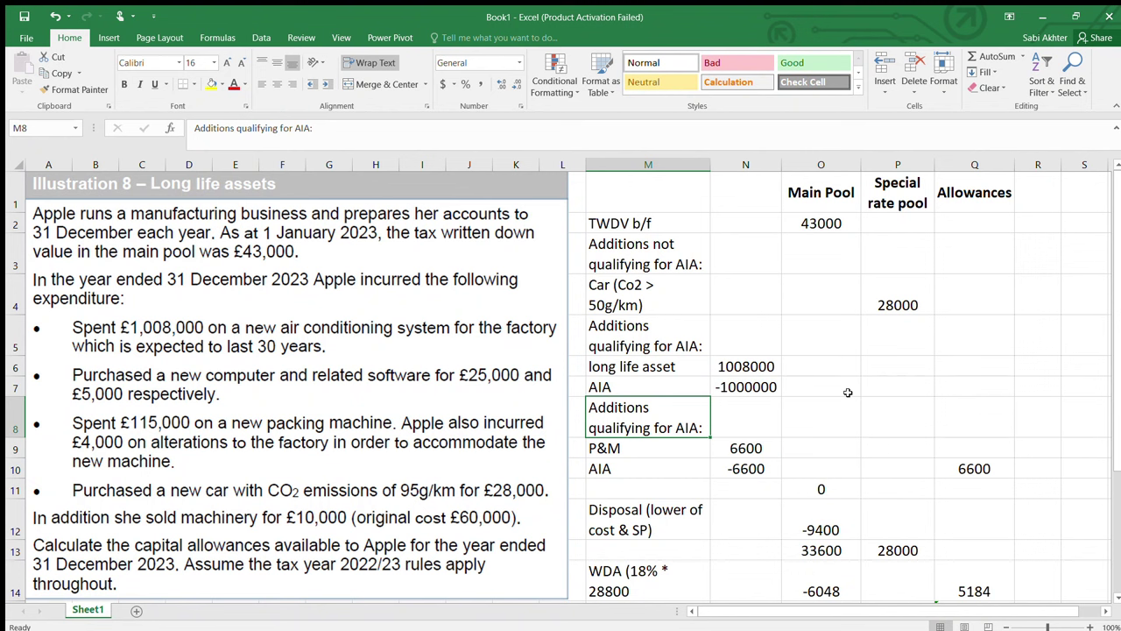
{"action": "left_click", "coordinate": [882, 380]}
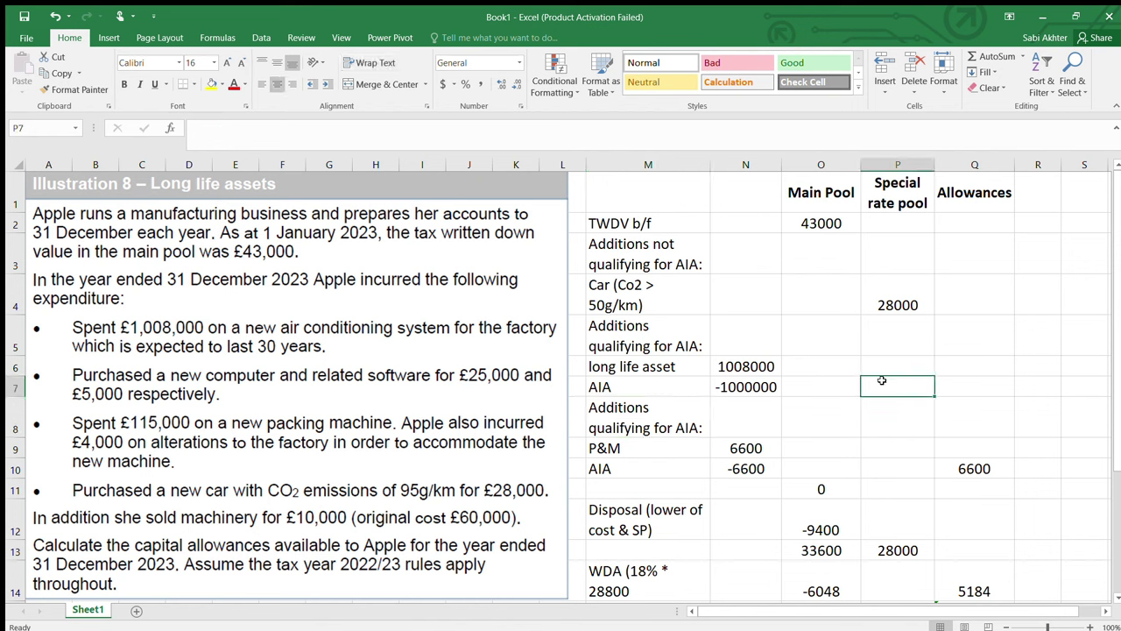
{"action": "left_click", "coordinate": [16, 391]}
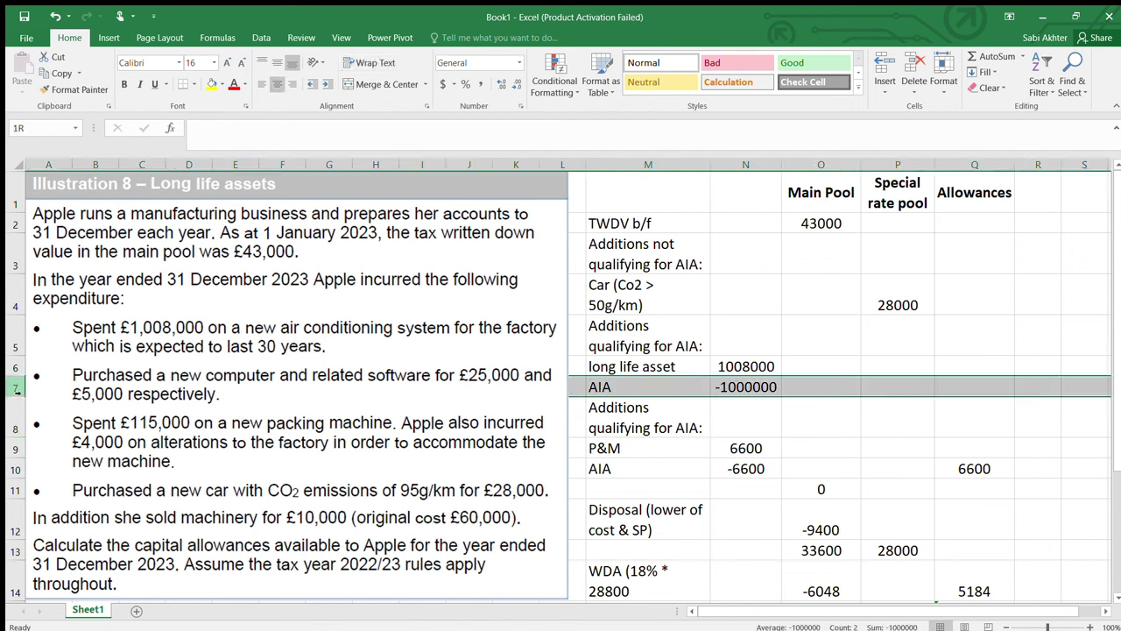
{"action": "left_click", "coordinate": [674, 406]}
{"action": "left_click", "coordinate": [17, 417]}
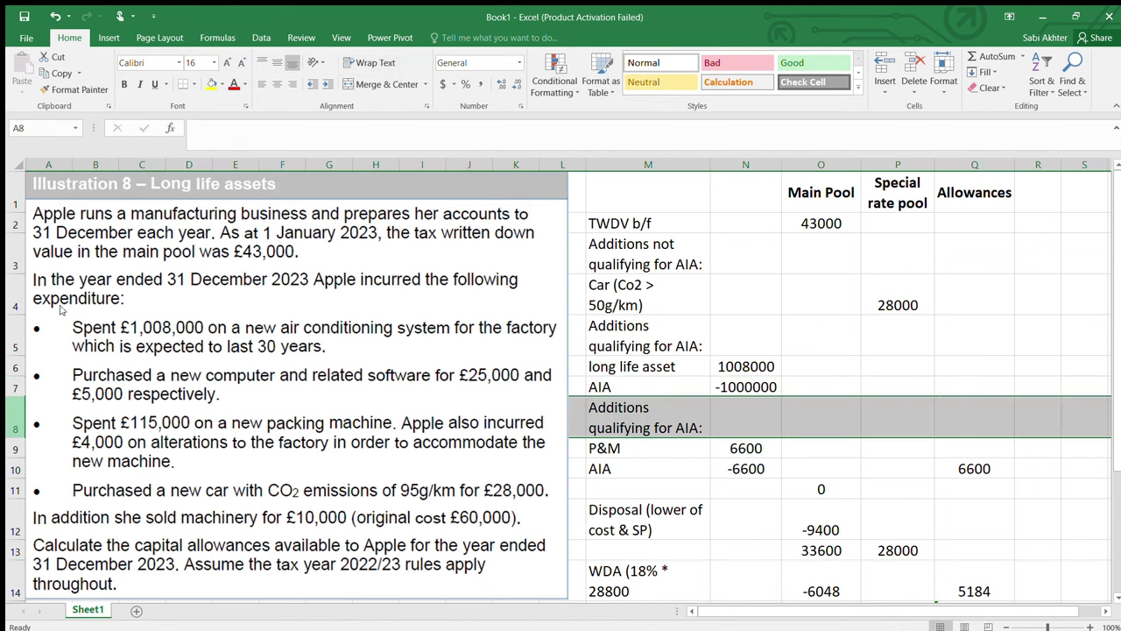
{"action": "key", "text": "ctrl+shift+plus"}
- Sum the long life asset cost and its AIA (N6:N7) in the main pool at O7
{"action": "left_click", "coordinate": [814, 390]}
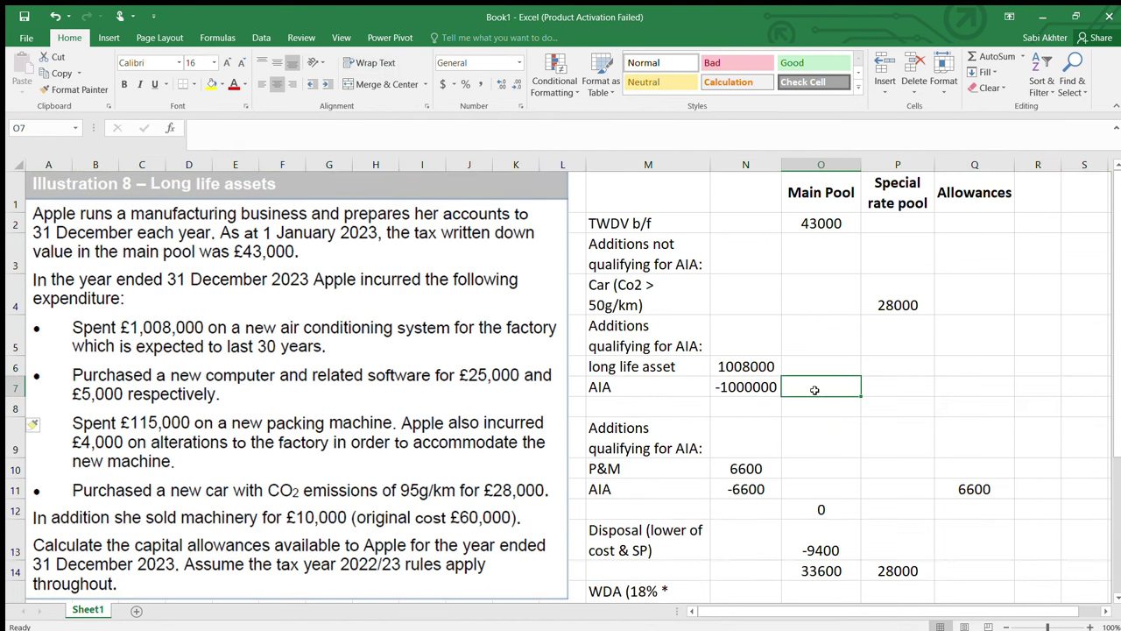
{"action": "type", "text": "=sum("}
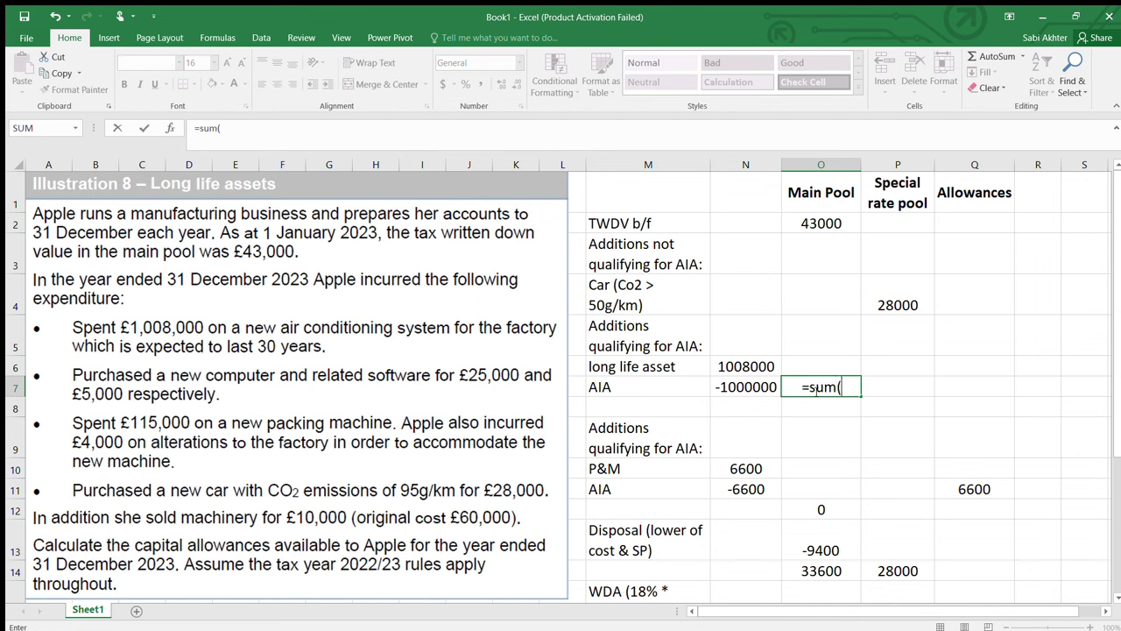
{"action": "left_click_drag", "start_coordinate": [730, 366], "coordinate": [735, 386]}
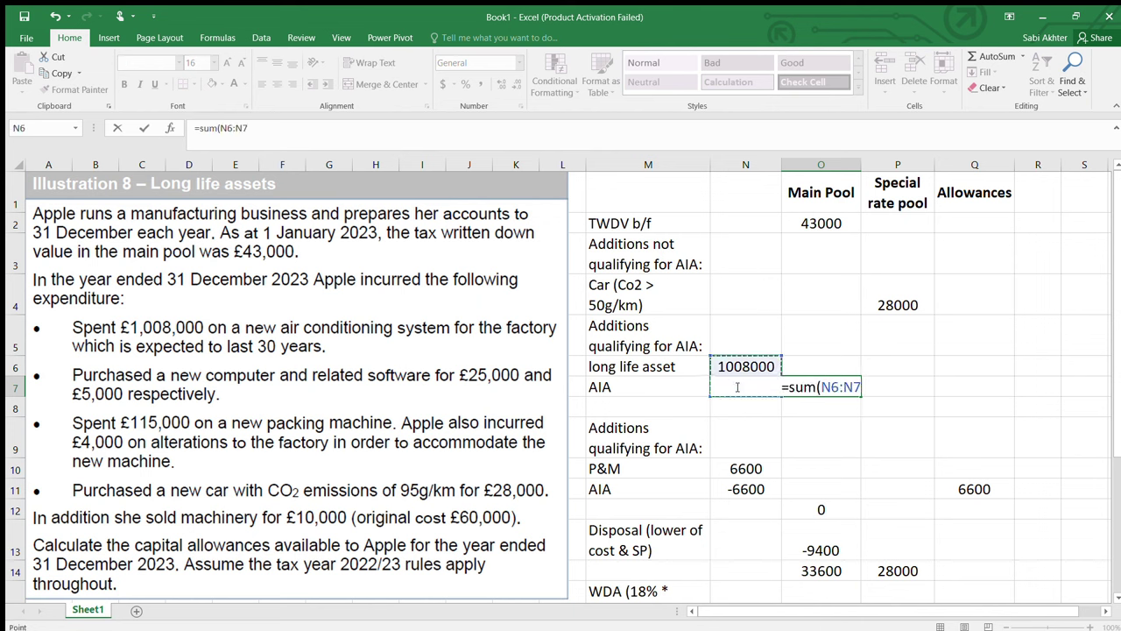
{"action": "key", "text": "Return"}
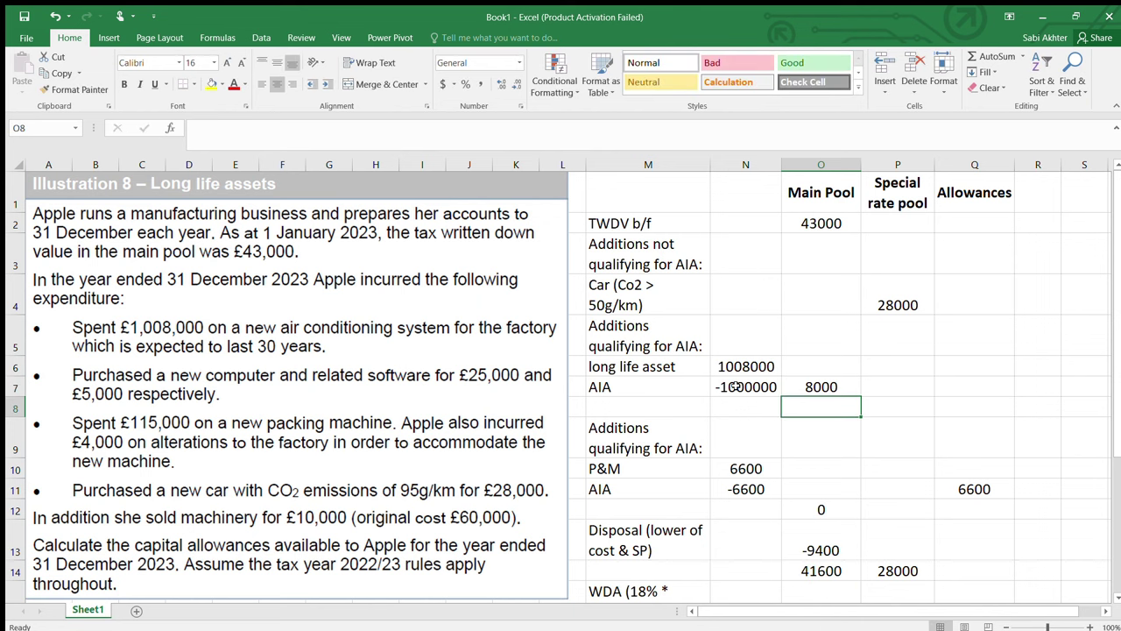
{"action": "left_click", "coordinate": [825, 386]}
{"action": "double_click", "coordinate": [825, 386]}
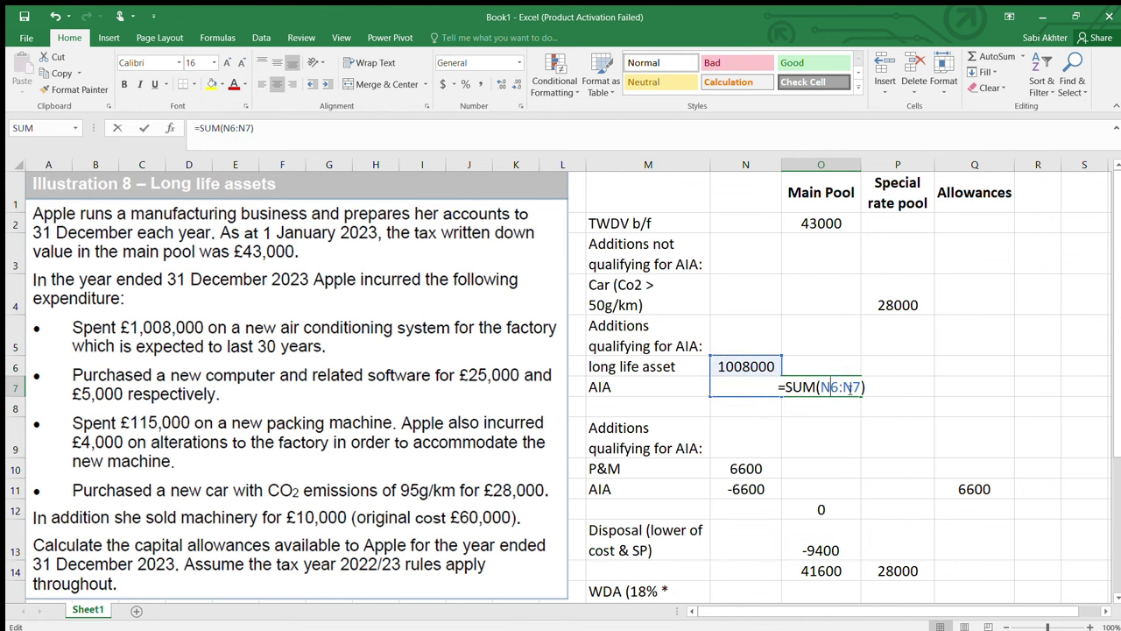
{"action": "key", "text": "Return"}
- Copy the sum formula from O7 to the special rate pool in P7 and clear O7
{"action": "left_click", "coordinate": [827, 388]}
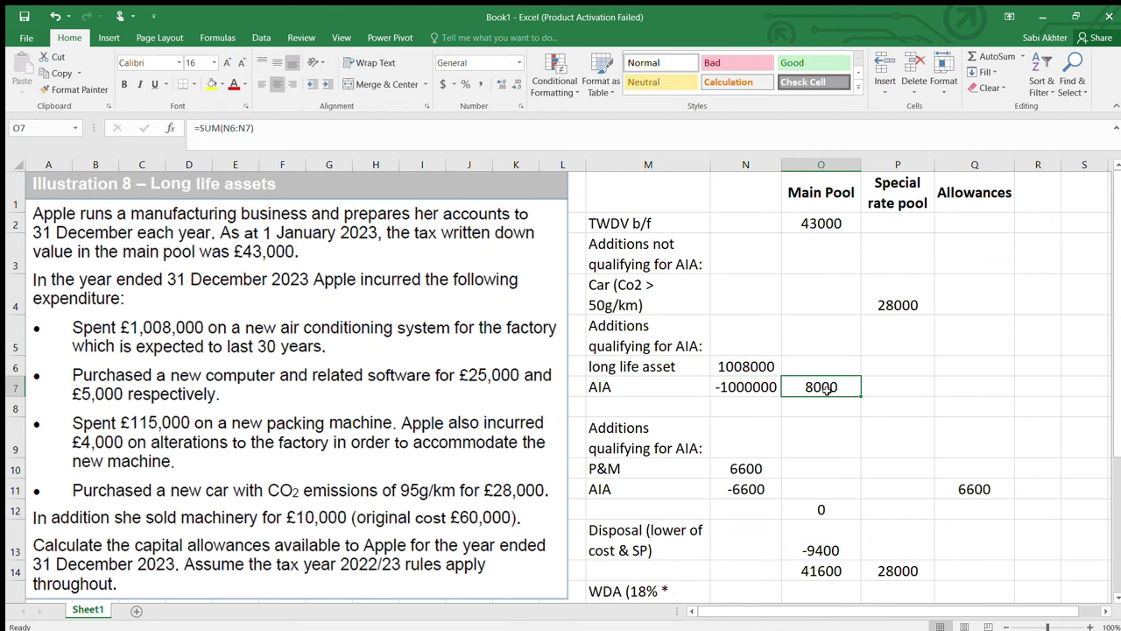
{"action": "key", "text": "ctrl+c"}
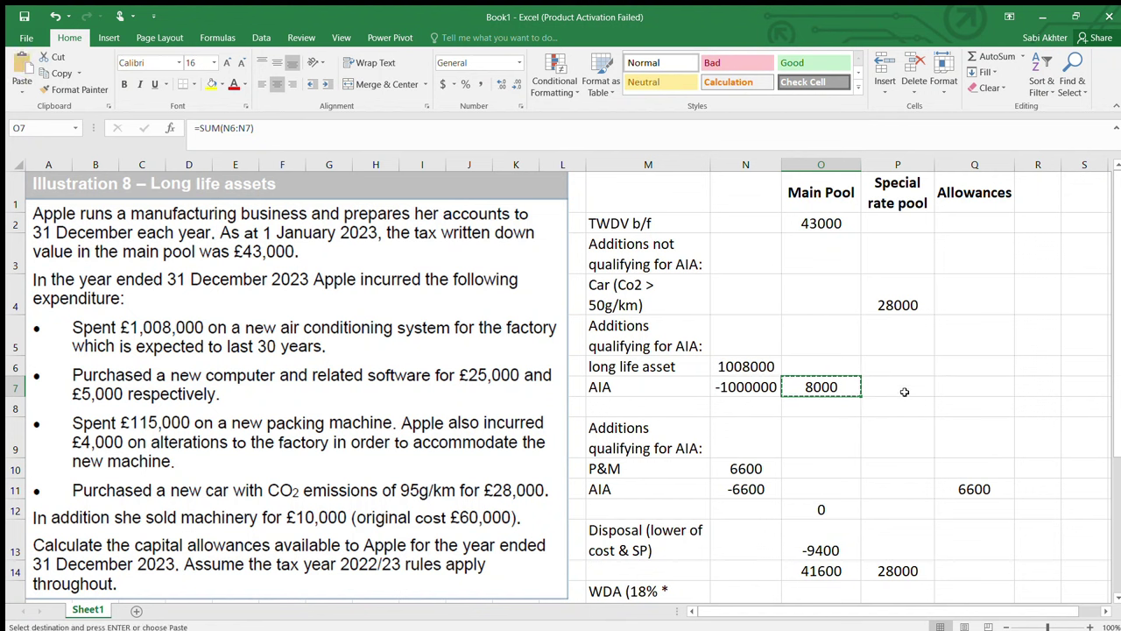
{"action": "left_click", "coordinate": [904, 390]}
{"action": "key", "text": "ctrl+v"}
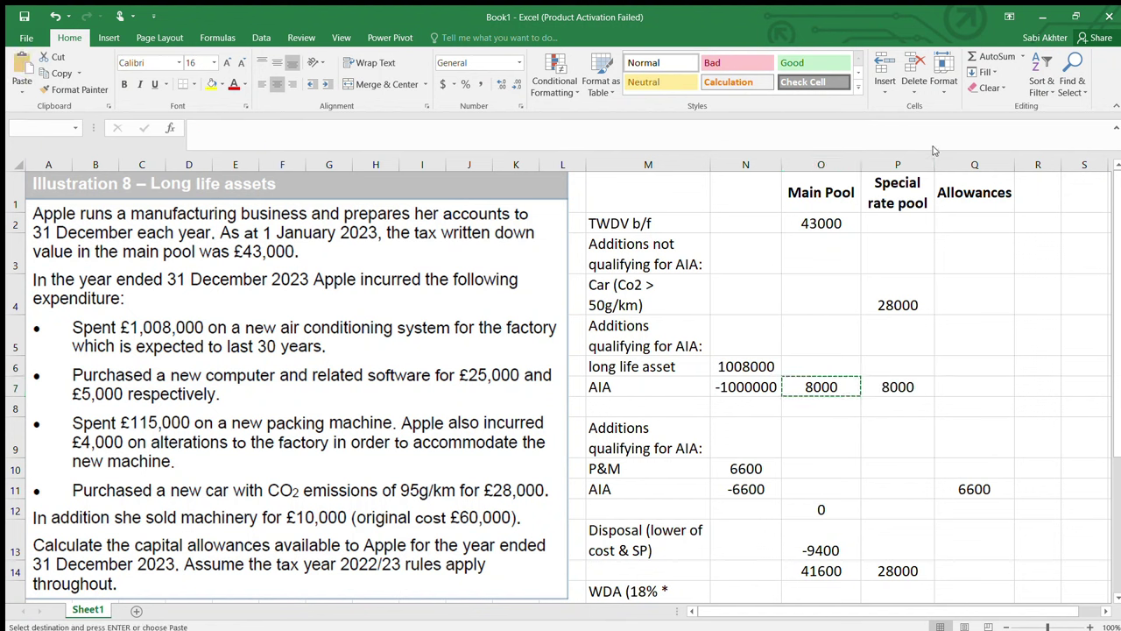
{"action": "left_click", "coordinate": [837, 386]}
{"action": "key", "text": "BackSpace"}
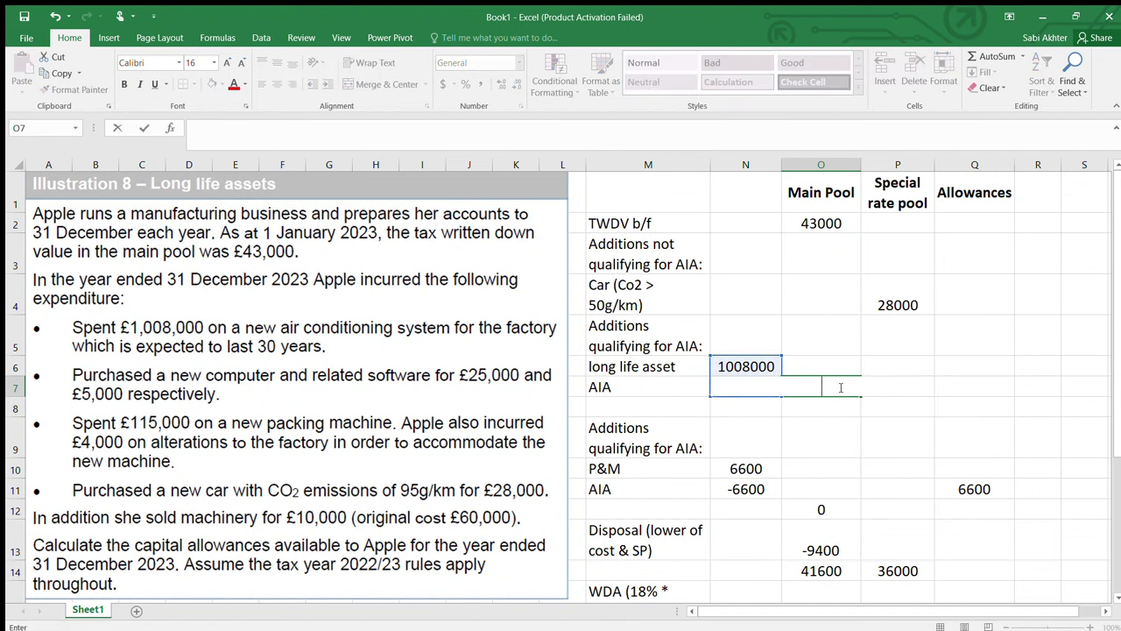
{"action": "left_click", "coordinate": [832, 420]}
- Correct the special rate pool formula in P7 to sum the long life asset cost and its AIA, =SUM(N6:N7)
{"action": "double_click", "coordinate": [902, 387]}
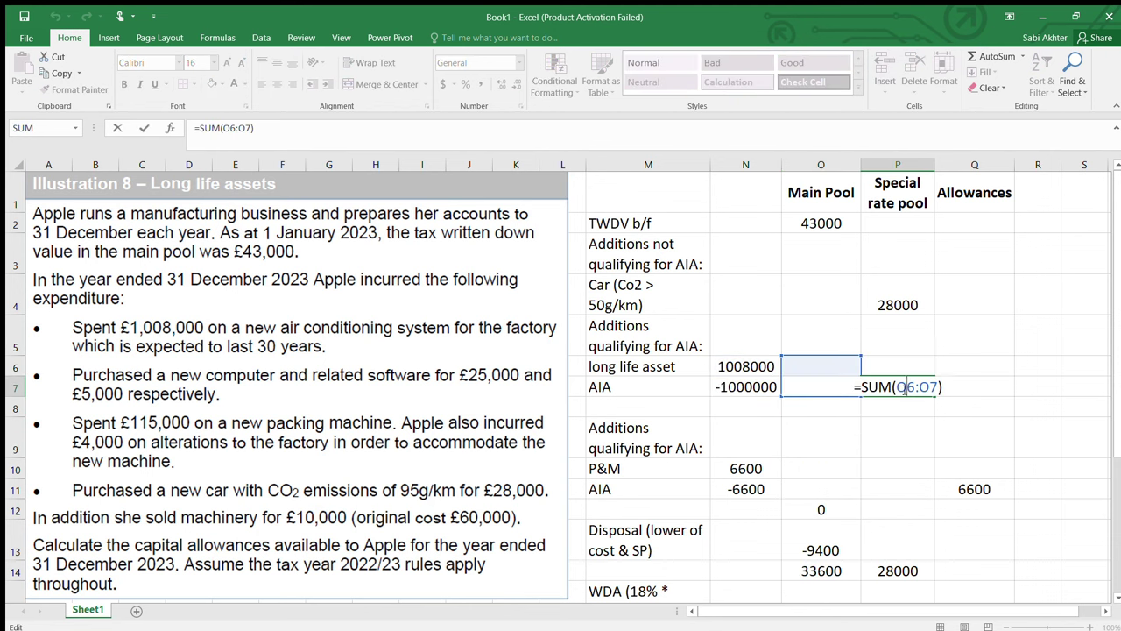
{"action": "left_click", "coordinate": [938, 389]}
{"action": "key", "text": "BackSpace"}
{"action": "key", "text": "BackSpace"}
{"action": "key", "text": "BackSpace"}
{"action": "key", "text": "BackSpace"}
{"action": "key", "text": "BackSpace"}
{"action": "key", "text": "BackSpace"}
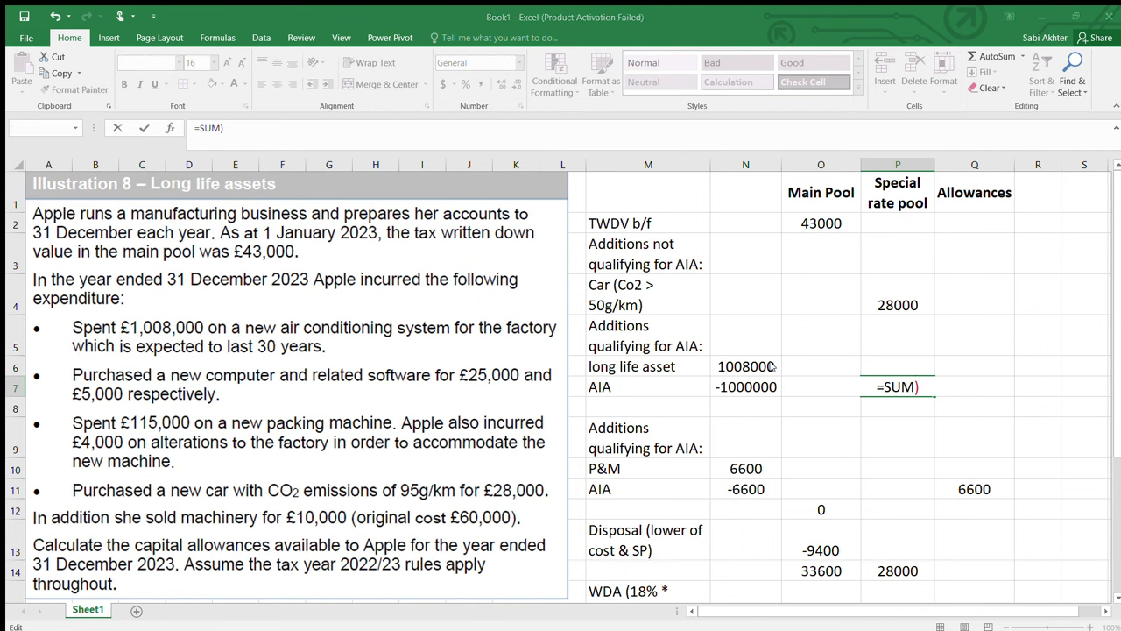
{"action": "left_click_drag", "start_coordinate": [746, 366], "coordinate": [746, 386]}
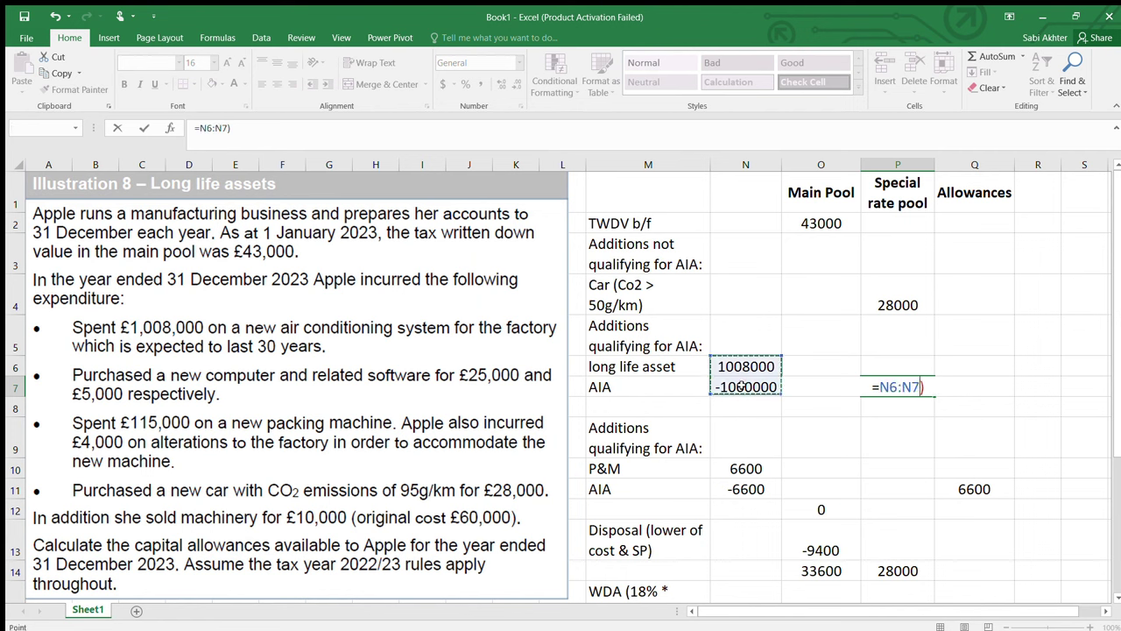
{"action": "left_click", "coordinate": [880, 387]}
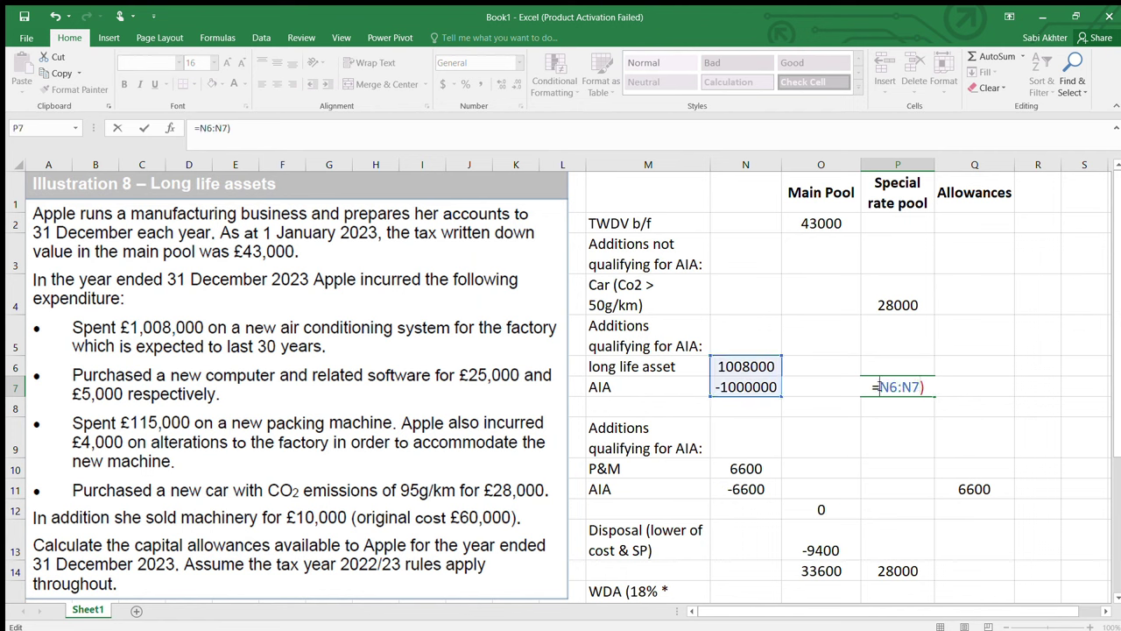
{"action": "type", "text": ")"}
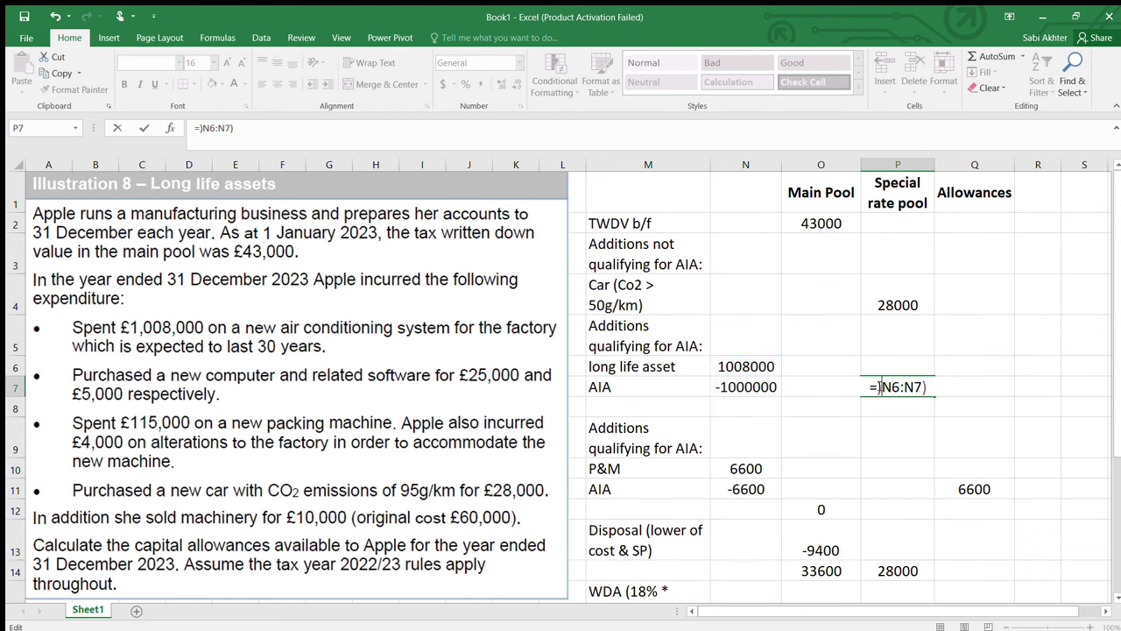
{"action": "key", "text": "BackSpace"}
{"action": "type", "text": "("}
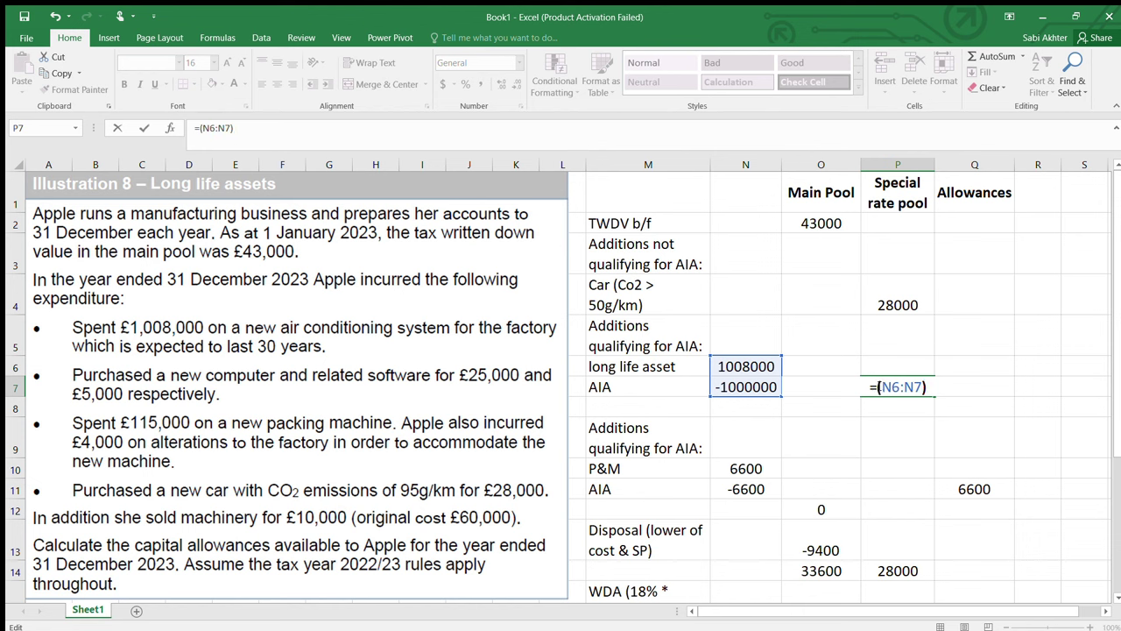
{"action": "type", "text": "s"}
{"action": "type", "text": "um"}
{"action": "key", "text": "Return"}
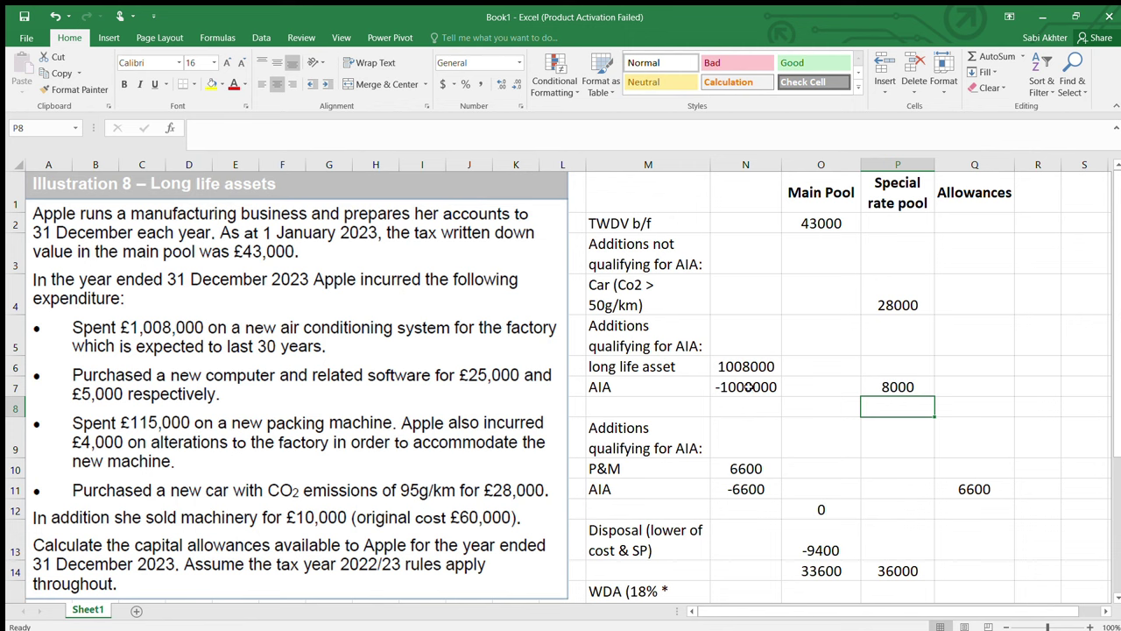
- Insert a blank row at row 9, above the second "Additions qualifying for AIA:" label
{"action": "left_click", "coordinate": [637, 407]}
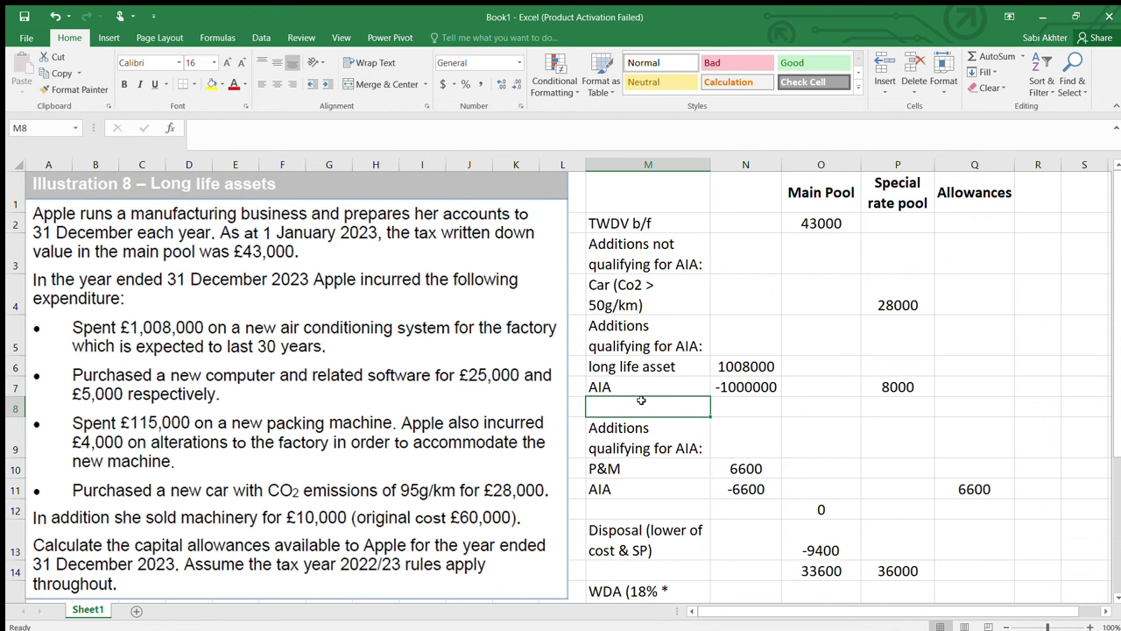
{"action": "left_click", "coordinate": [616, 449]}
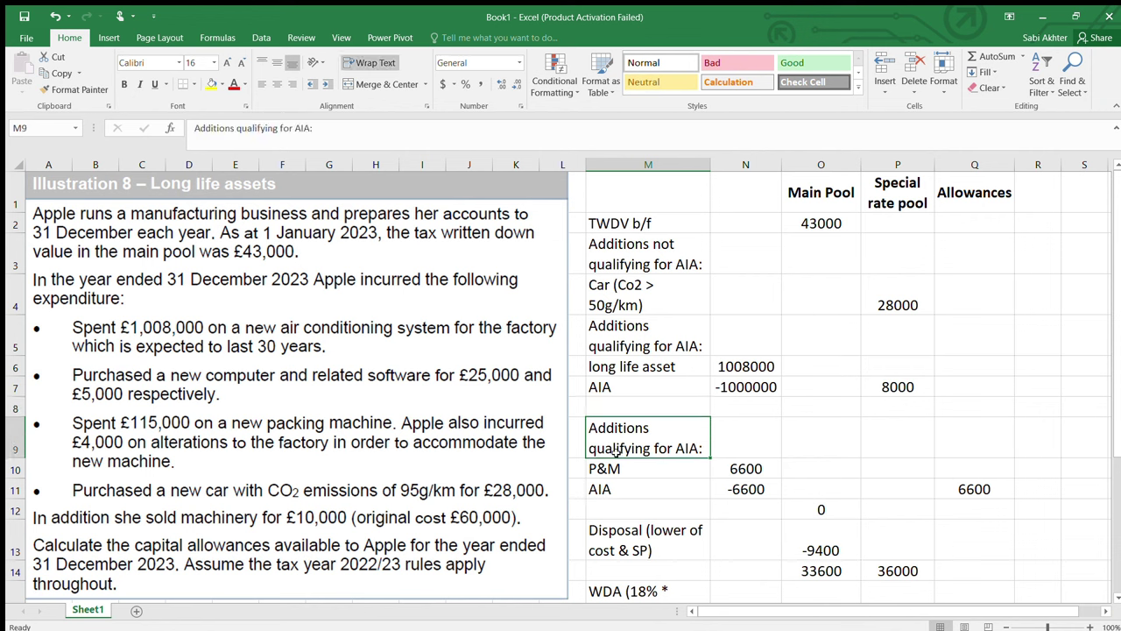
{"action": "left_click", "coordinate": [15, 430]}
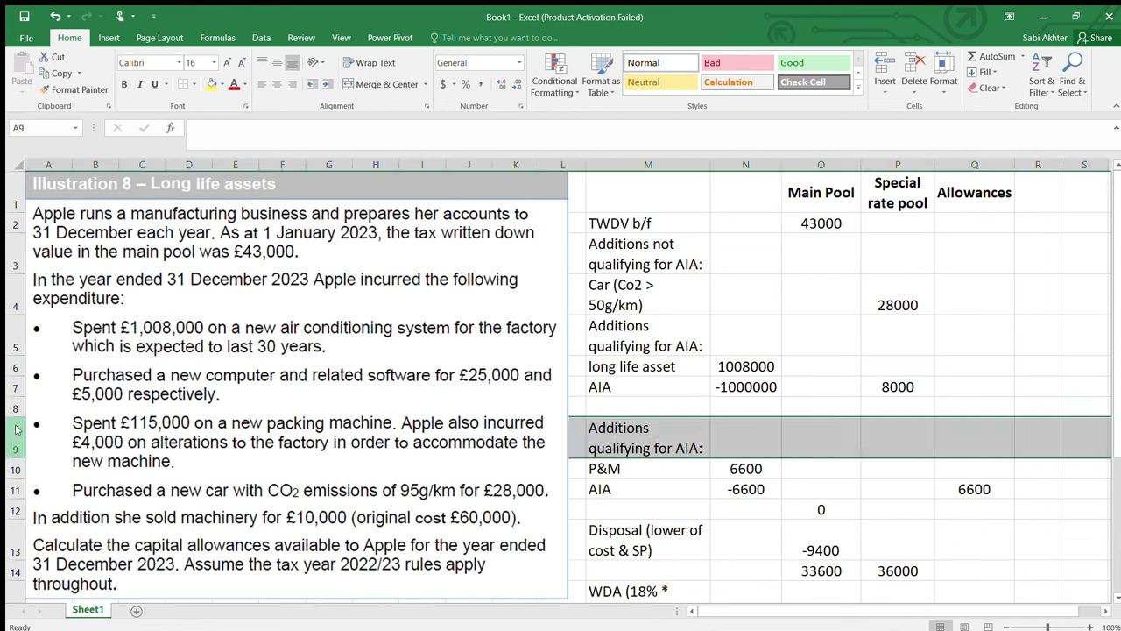
{"action": "key", "text": "ctrl+shift+plus"}
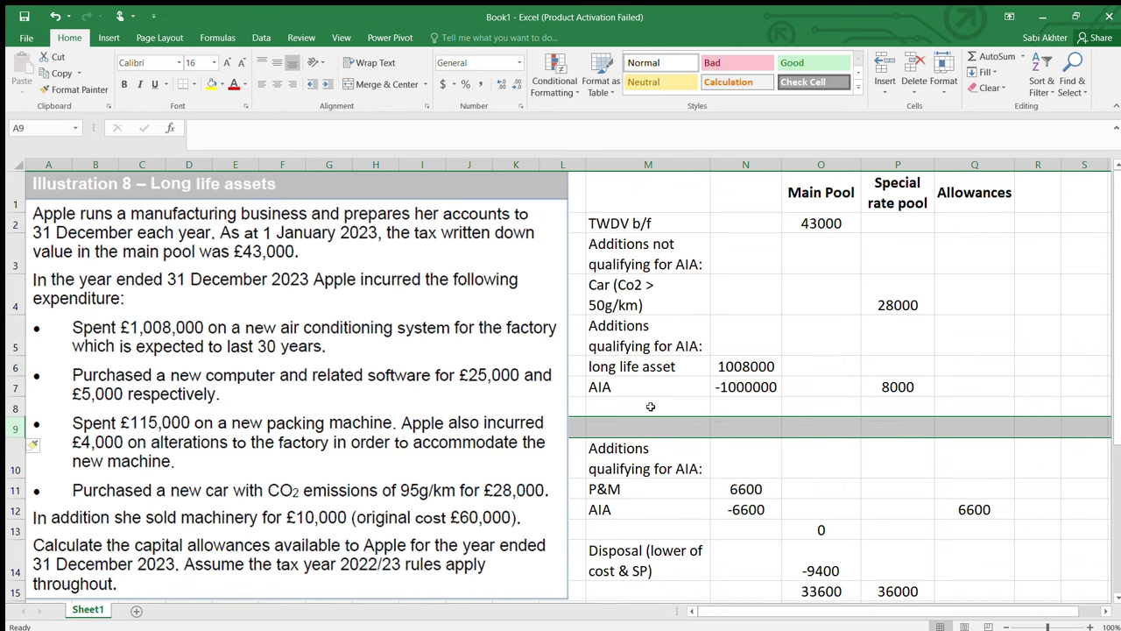
- Label row 8 "software" in M8 and enter 30000 as its cost in N8
{"action": "left_click", "coordinate": [650, 407]}
{"action": "type", "text": "sof"}
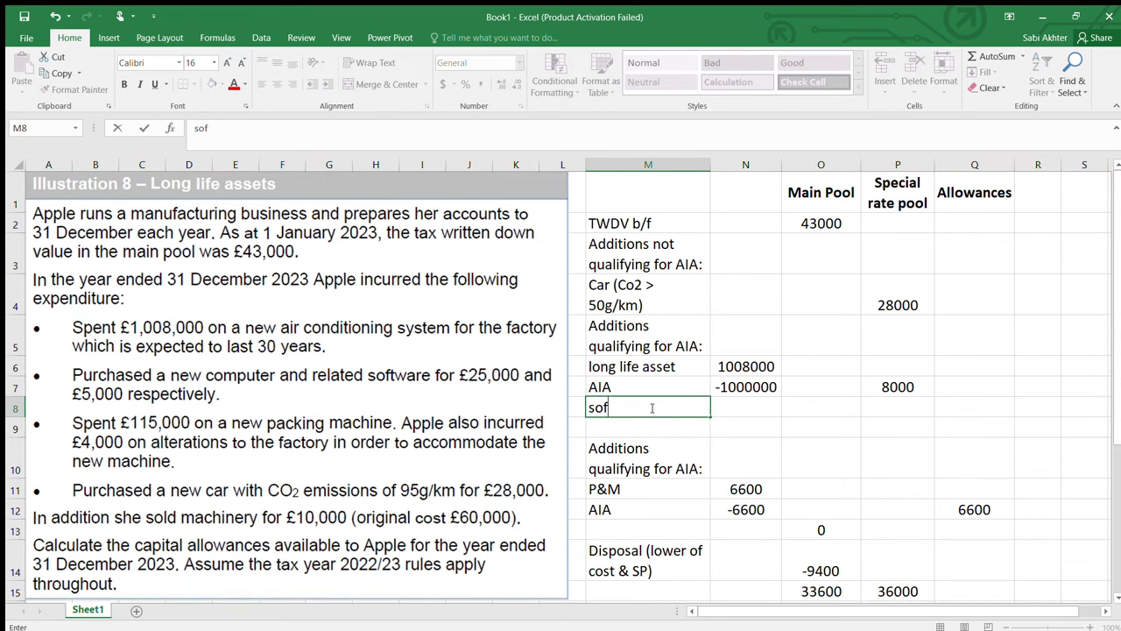
{"action": "type", "text": "tware"}
{"action": "left_click", "coordinate": [761, 407]}
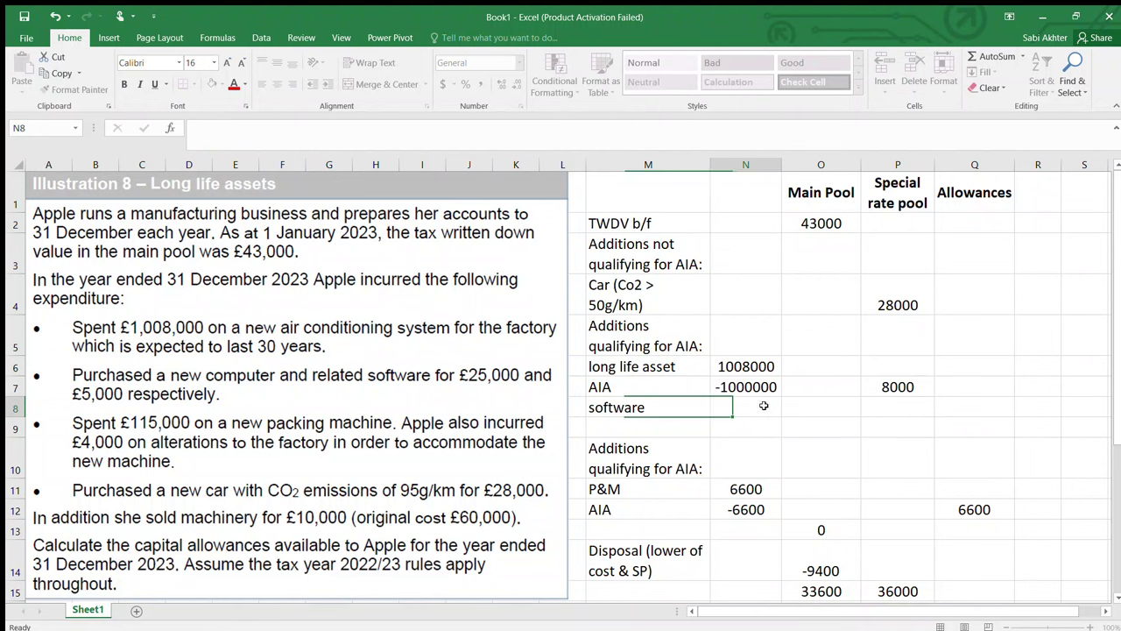
{"action": "type", "text": "30000"}
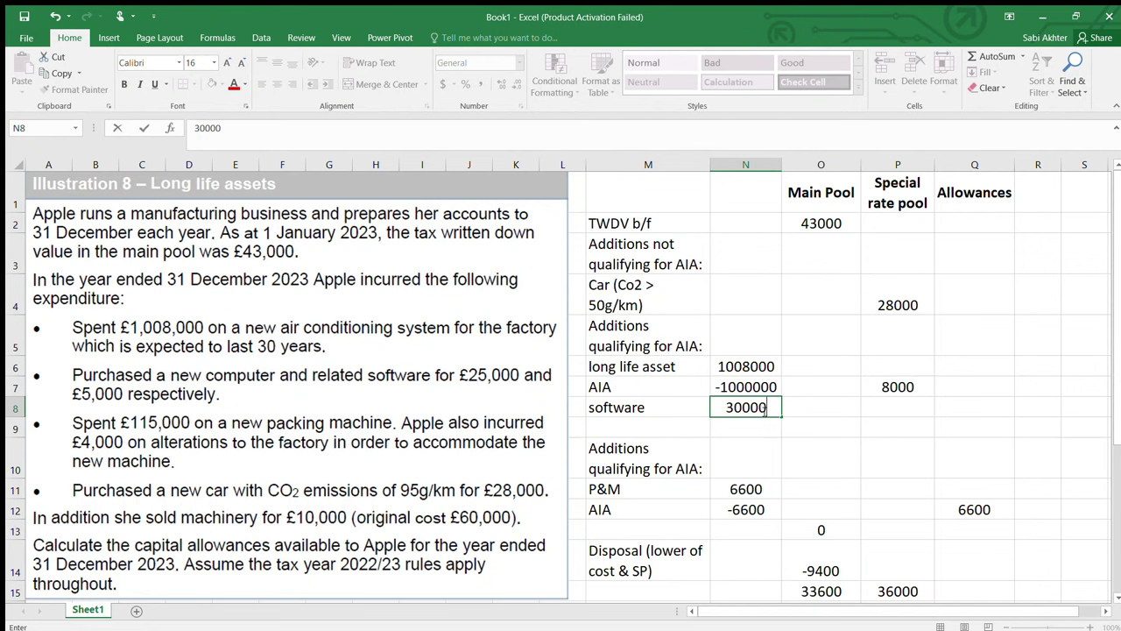
- Label row 9 "machine" in M9 and enter 119000 as its cost in N9
{"action": "left_click", "coordinate": [637, 427]}
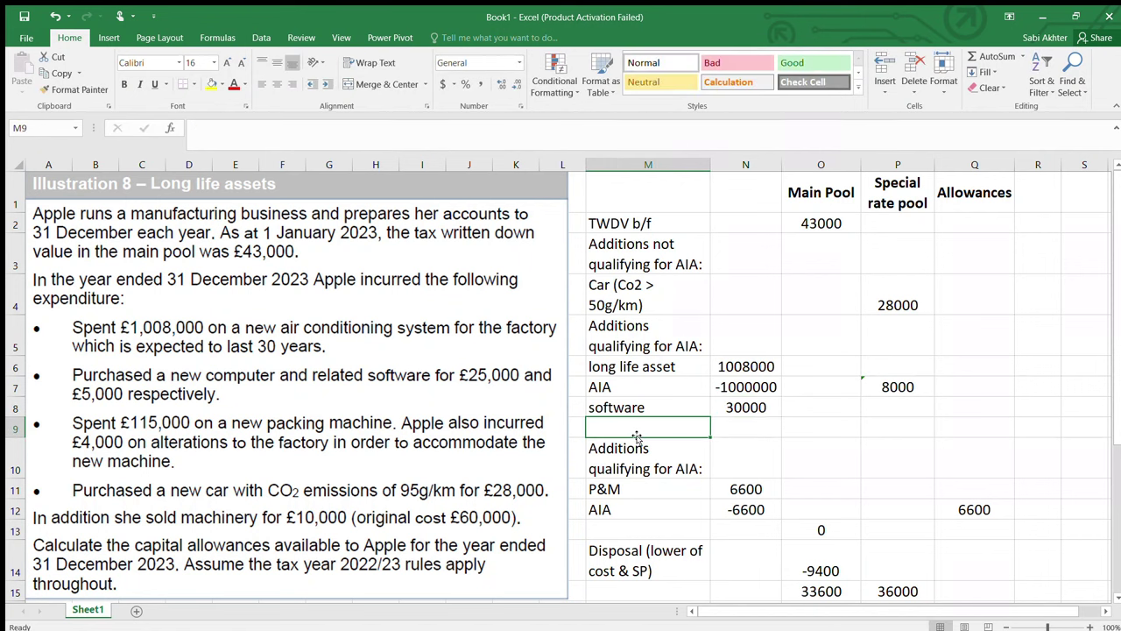
{"action": "type", "text": "machi"}
{"action": "type", "text": "e"}
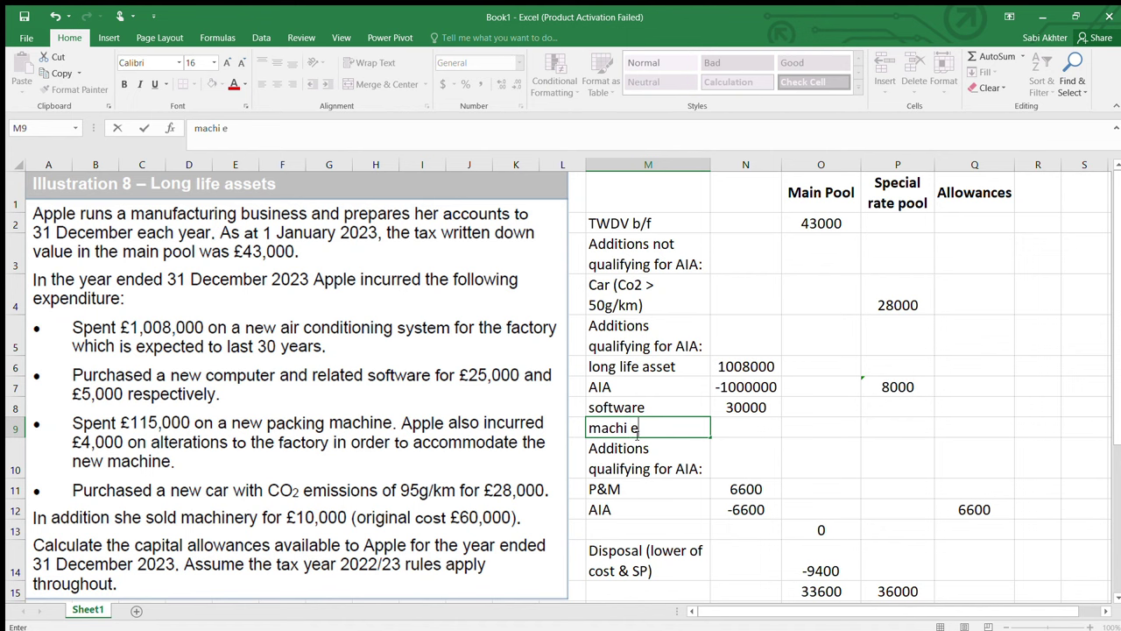
{"action": "type", "text": "ne"}
{"action": "key", "text": "Tab"}
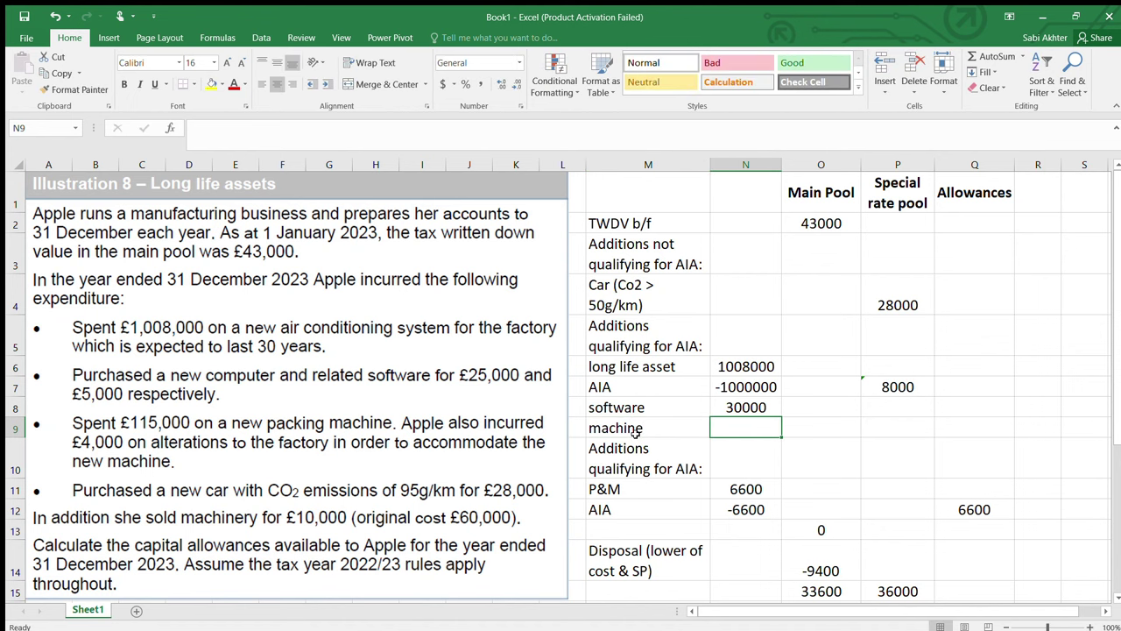
{"action": "type", "text": "19000"}
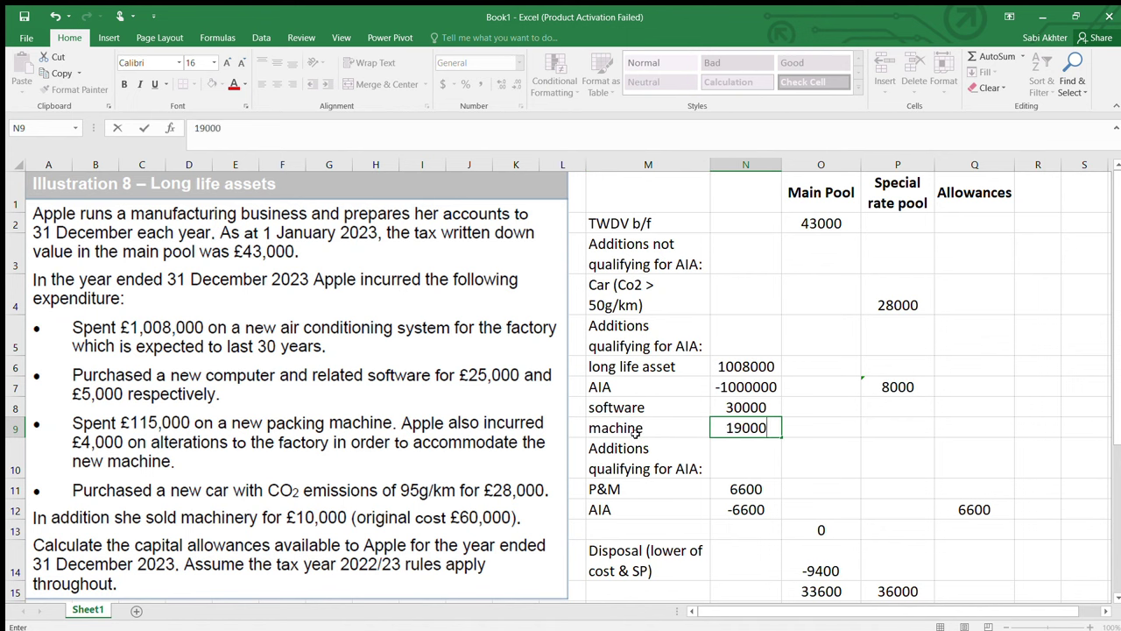
{"action": "key", "text": "BackSpace"}
{"action": "key", "text": "BackSpace"}
{"action": "key", "text": "BackSpace"}
{"action": "key", "text": "BackSpace"}
{"action": "type", "text": "190000"}
{"action": "key", "text": "BackSpace"}
{"action": "key", "text": "Return"}
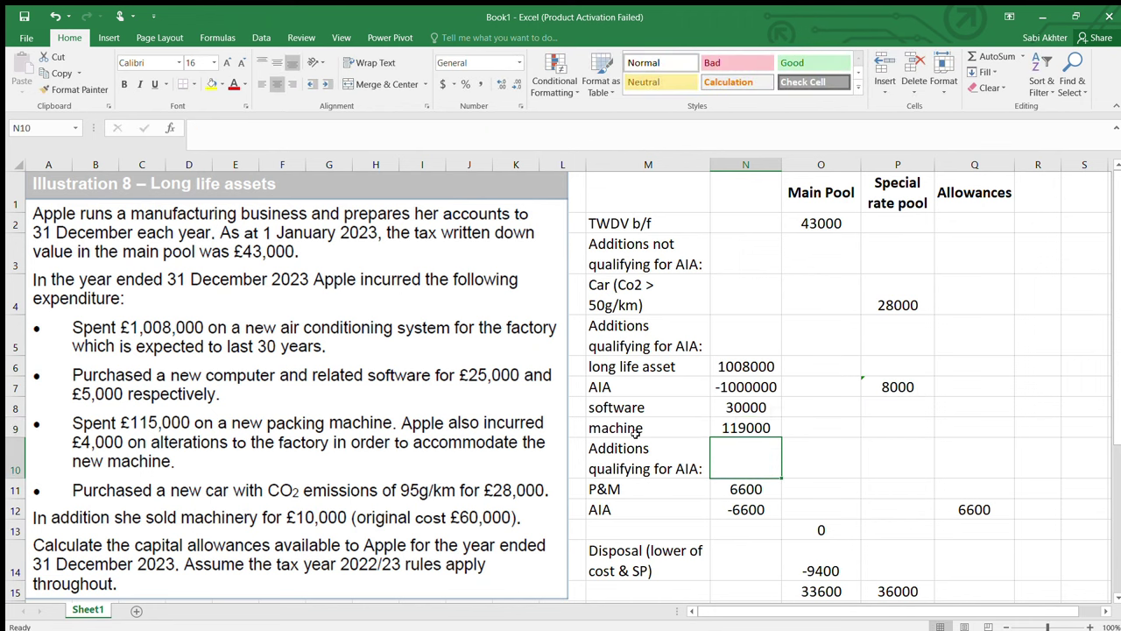
- Clear the duplicate "Additions qualifying for AIA:" label in M10 and sum the software and machine costs (N8:N9) in N10
{"action": "left_click", "coordinate": [637, 462]}
{"action": "key", "text": "BackSpace"}
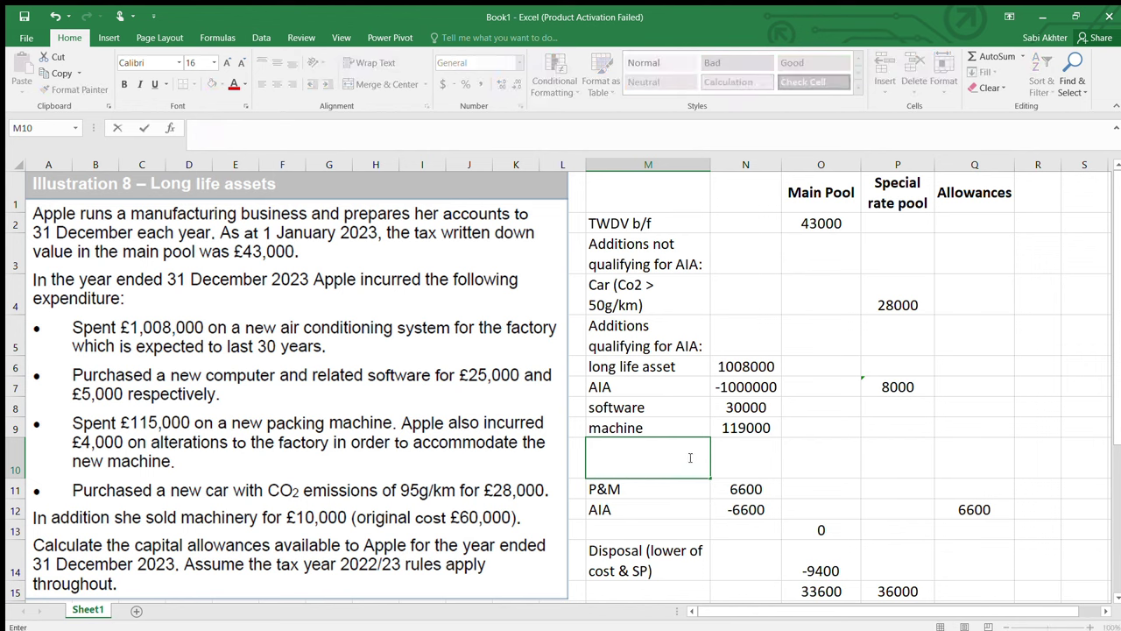
{"action": "left_click", "coordinate": [733, 450]}
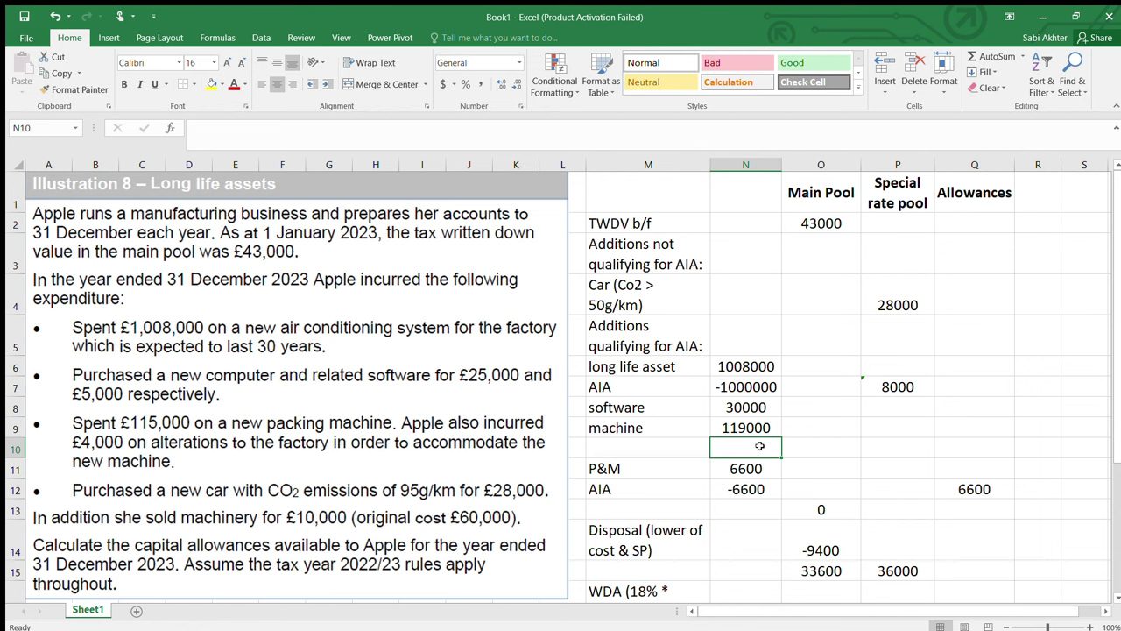
{"action": "type", "text": "-"}
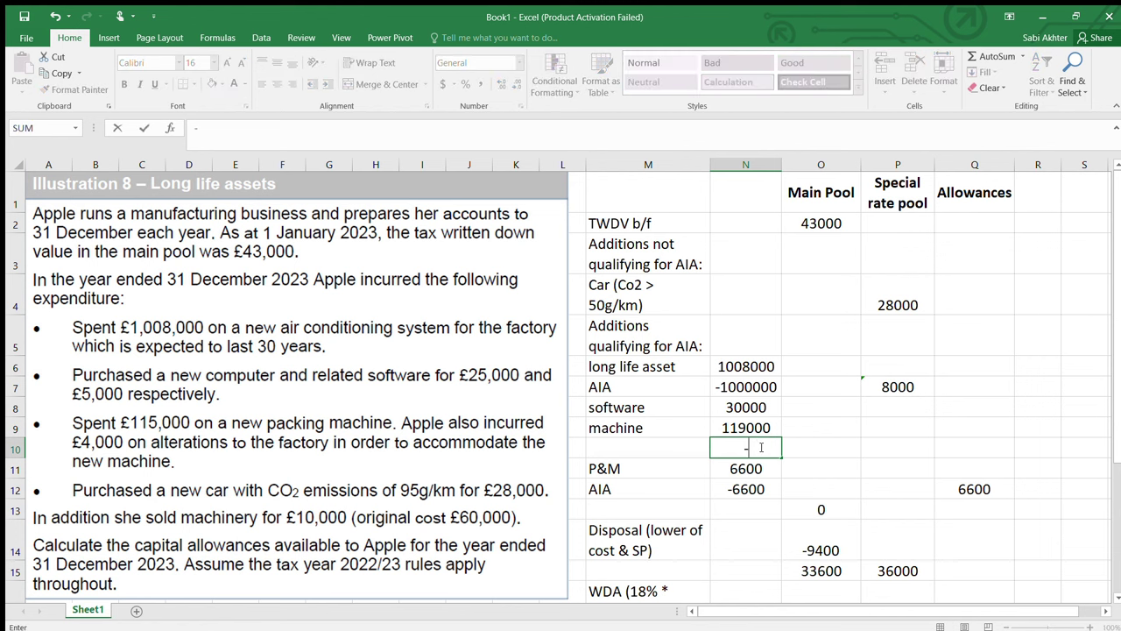
{"action": "key", "text": "BackSpace"}
{"action": "type", "text": "=sum("}
{"action": "left_click_drag", "start_coordinate": [759, 409], "coordinate": [760, 427]}
{"action": "key", "text": "Return"}
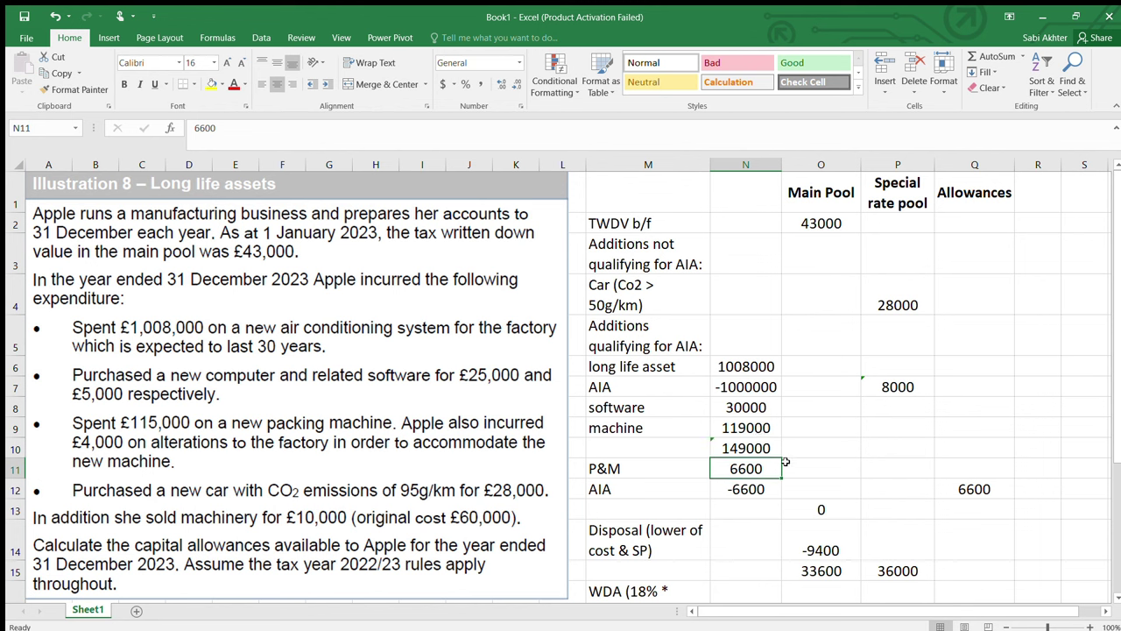
{"action": "scroll", "coordinate": [770, 386], "scroll_direction": "down", "scroll_amount": 1}
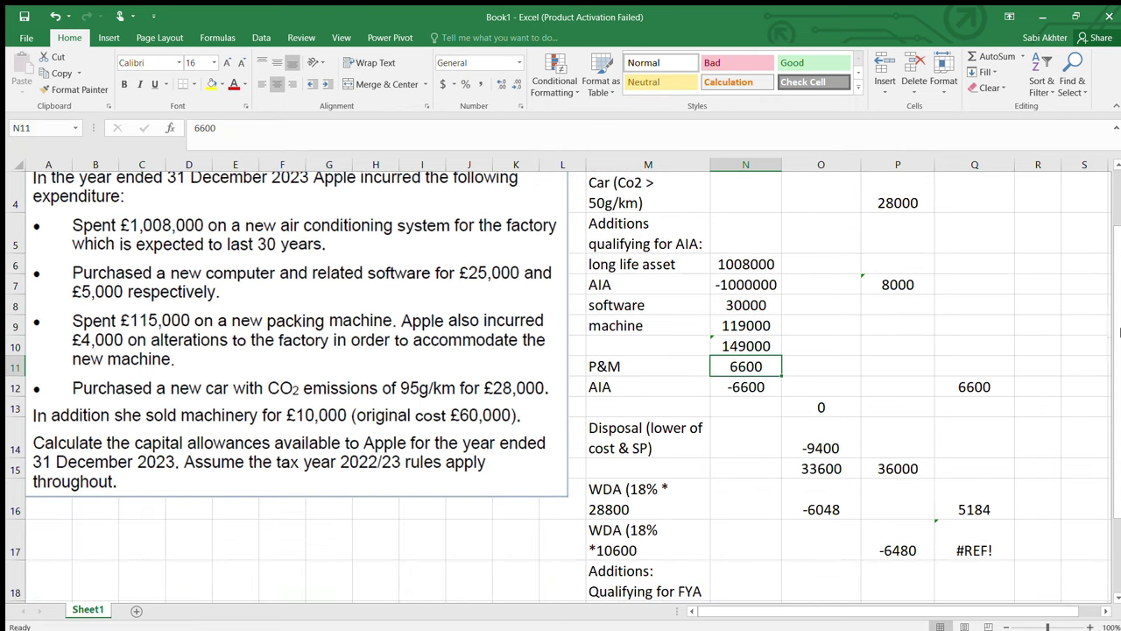
{"action": "scroll", "coordinate": [1119, 332], "scroll_direction": "up", "scroll_amount": 1}
{"action": "scroll", "coordinate": [1119, 331], "scroll_direction": "down", "scroll_amount": 1}
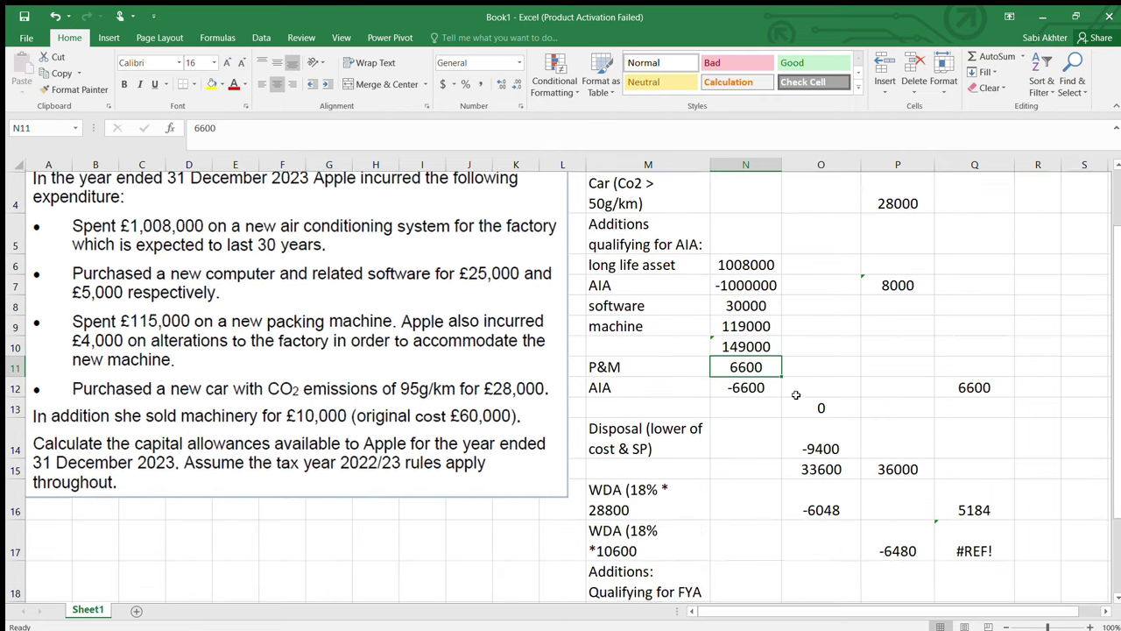
{"action": "left_click", "coordinate": [763, 346]}
{"action": "left_click_drag", "start_coordinate": [781, 354], "coordinate": [839, 351]}
{"action": "double_click", "coordinate": [841, 343]}
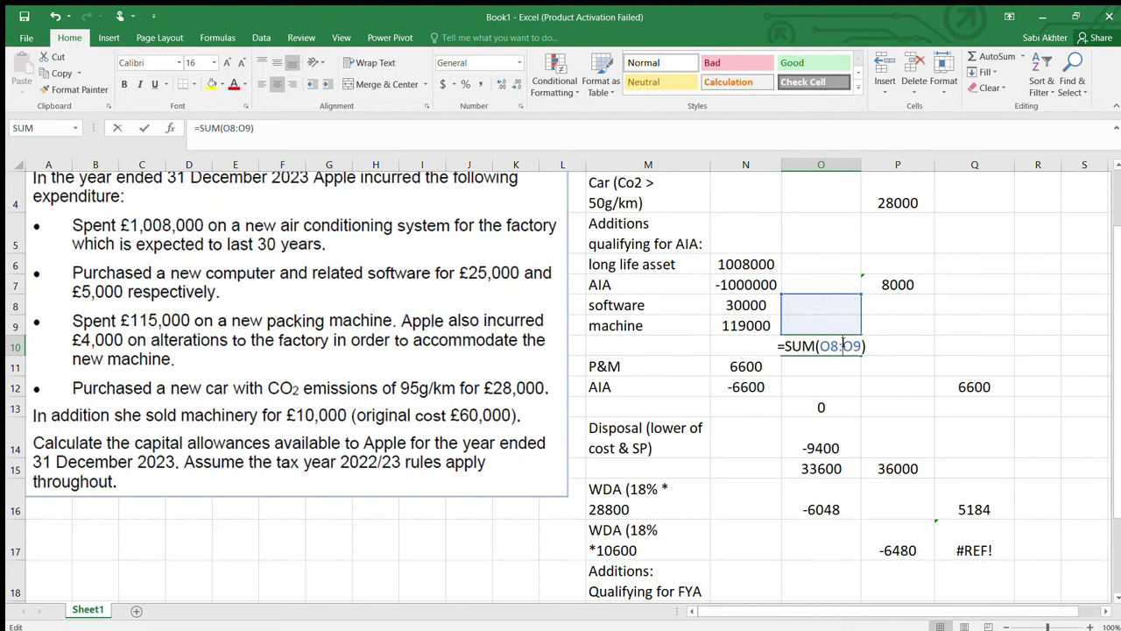
{"action": "key", "text": "BackSpace"}
{"action": "key", "text": "BackSpace"}
{"action": "key", "text": "BackSpace"}
{"action": "key", "text": "BackSpace"}
{"action": "key", "text": "BackSpace"}
{"action": "key", "text": "BackSpace"}
{"action": "key", "text": "BackSpace"}
{"action": "key", "text": "BackSpace"}
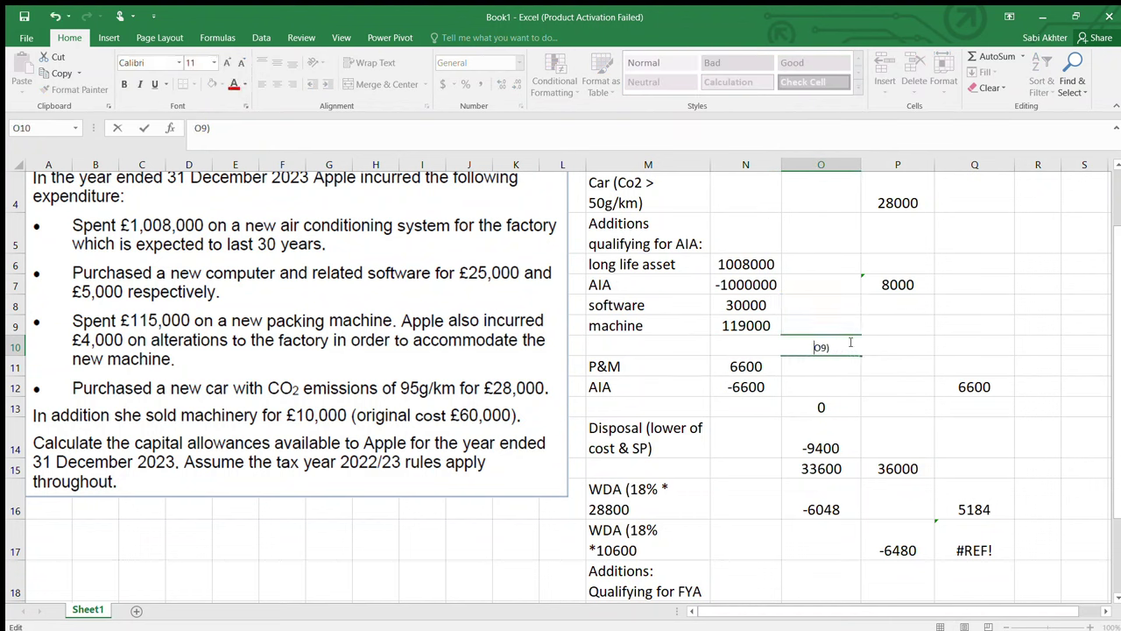
{"action": "key", "text": "Escape"}
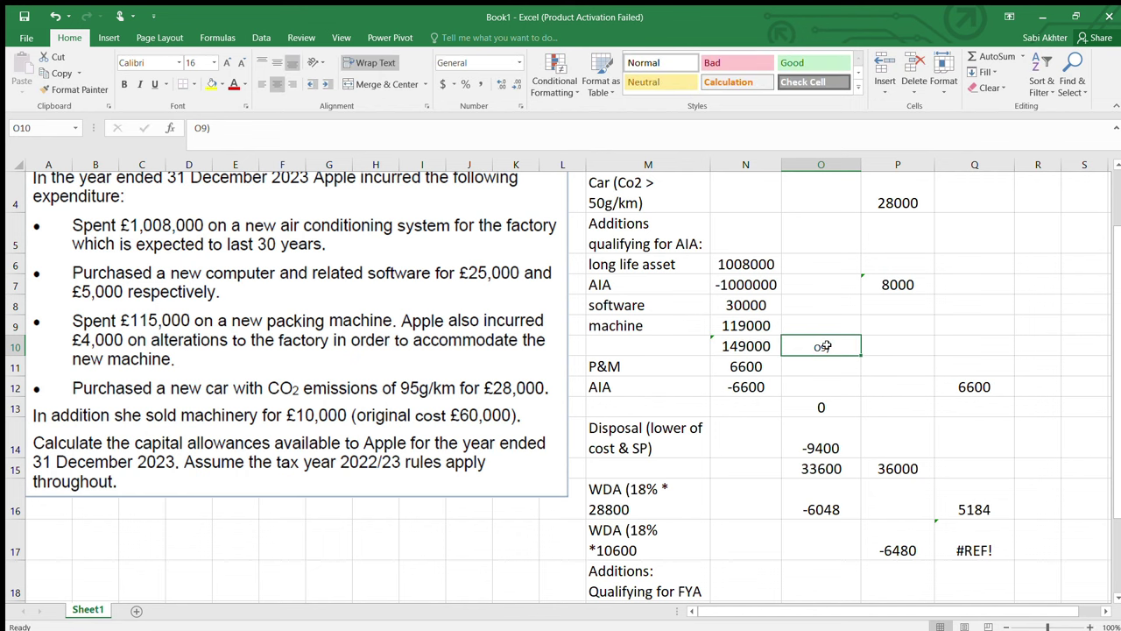
{"action": "key", "text": "BackSpace"}
- Copy the software and machine total formula from N10 into the main pool at O10
{"action": "left_click", "coordinate": [736, 341]}
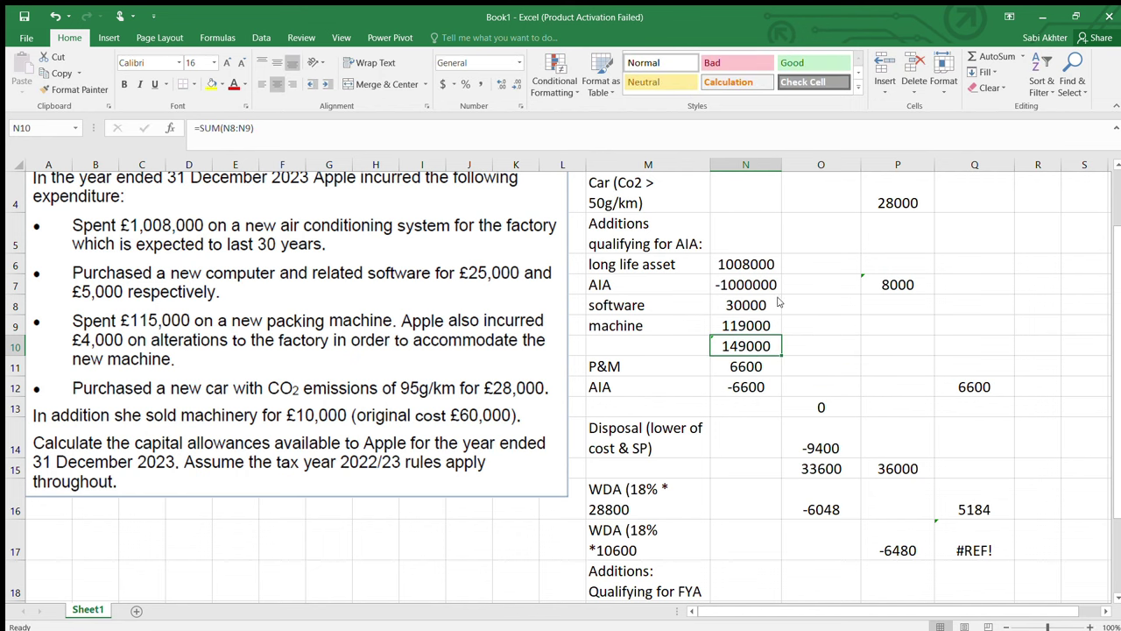
{"action": "key", "text": "ctrl+c"}
{"action": "key", "text": "Right"}
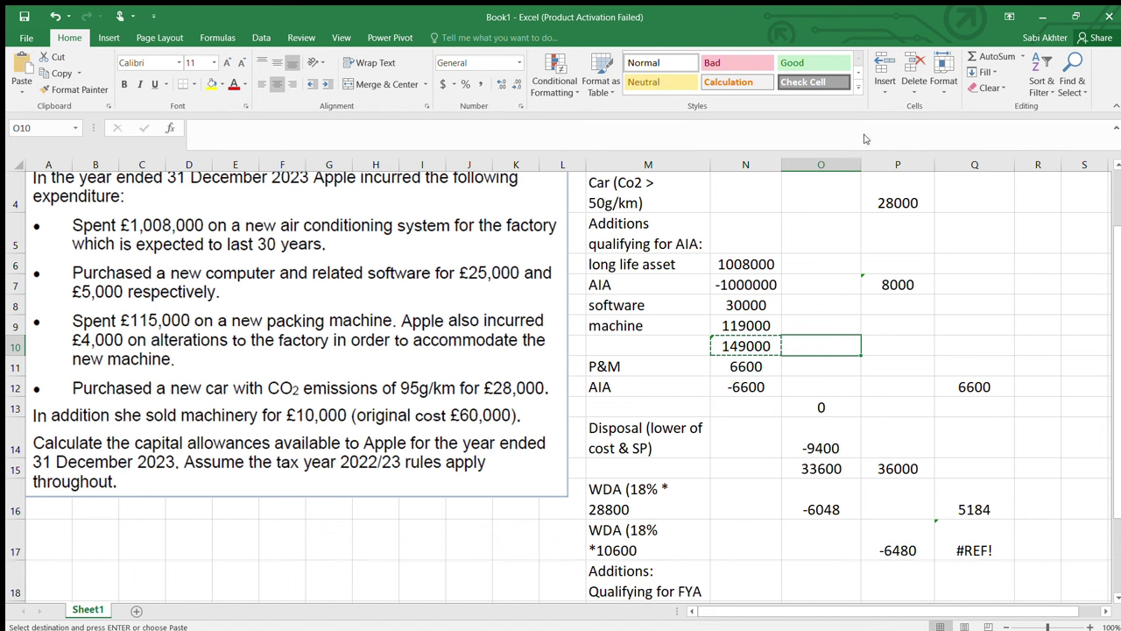
{"action": "key", "text": "ctrl+v"}
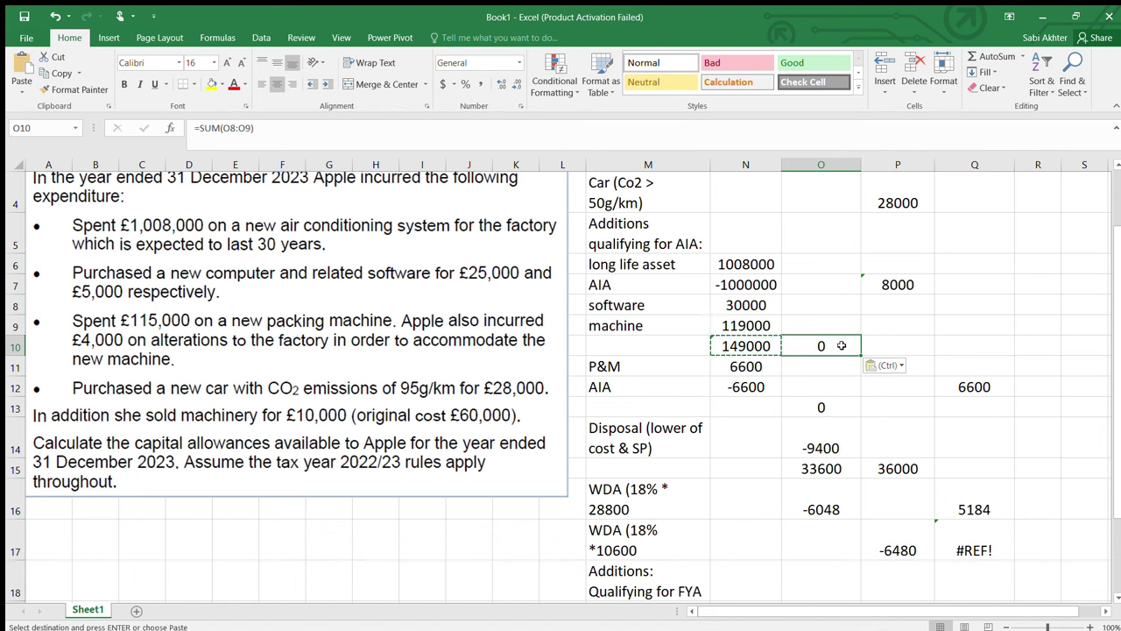
{"action": "double_click", "coordinate": [838, 346]}
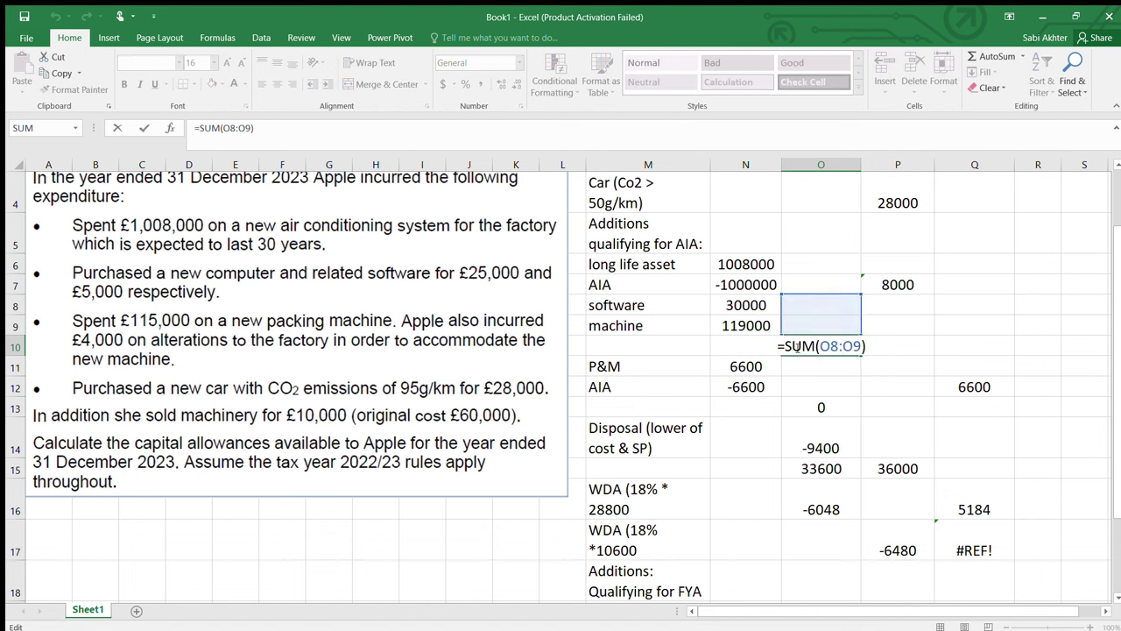
{"action": "type", "text": "="}
{"action": "left_click", "coordinate": [745, 387]}
{"action": "key", "text": "BackSpace"}
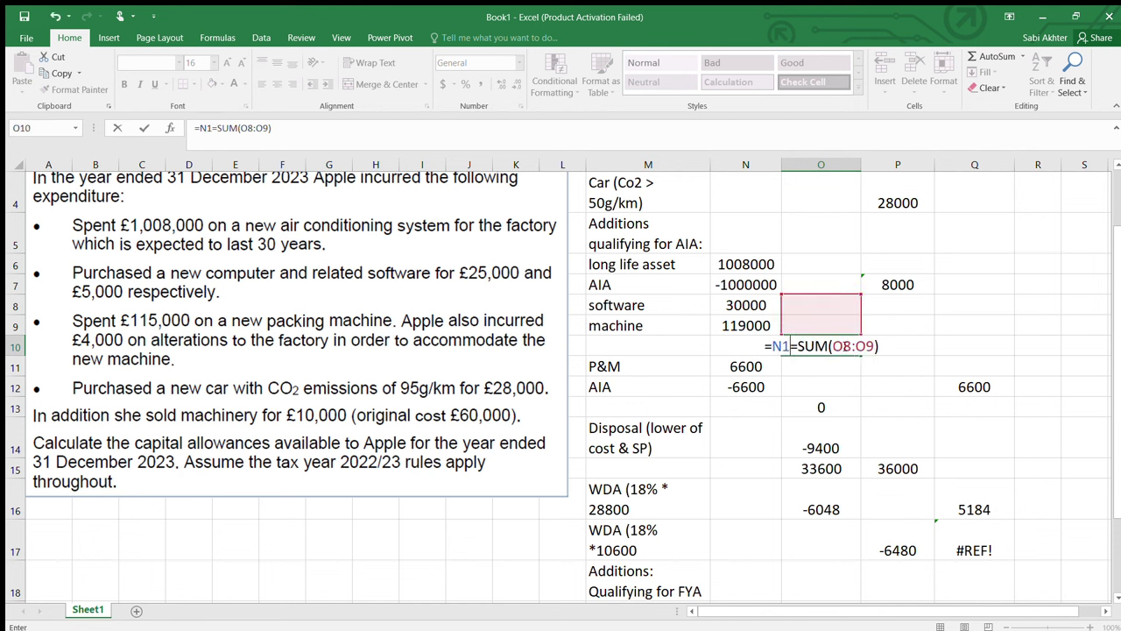
{"action": "key", "text": "Escape"}
- Copy the software and machine total from N10 into main pool cell O10 as the value 149000
{"action": "left_click", "coordinate": [764, 347]}
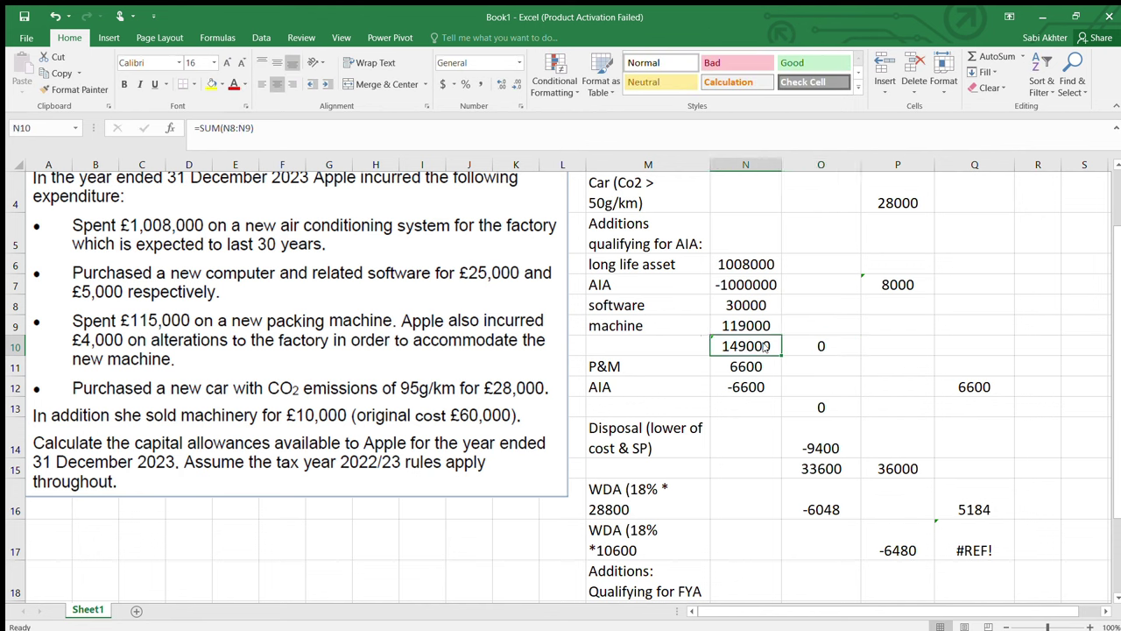
{"action": "key", "text": "ctrl+c"}
{"action": "left_click", "coordinate": [828, 343]}
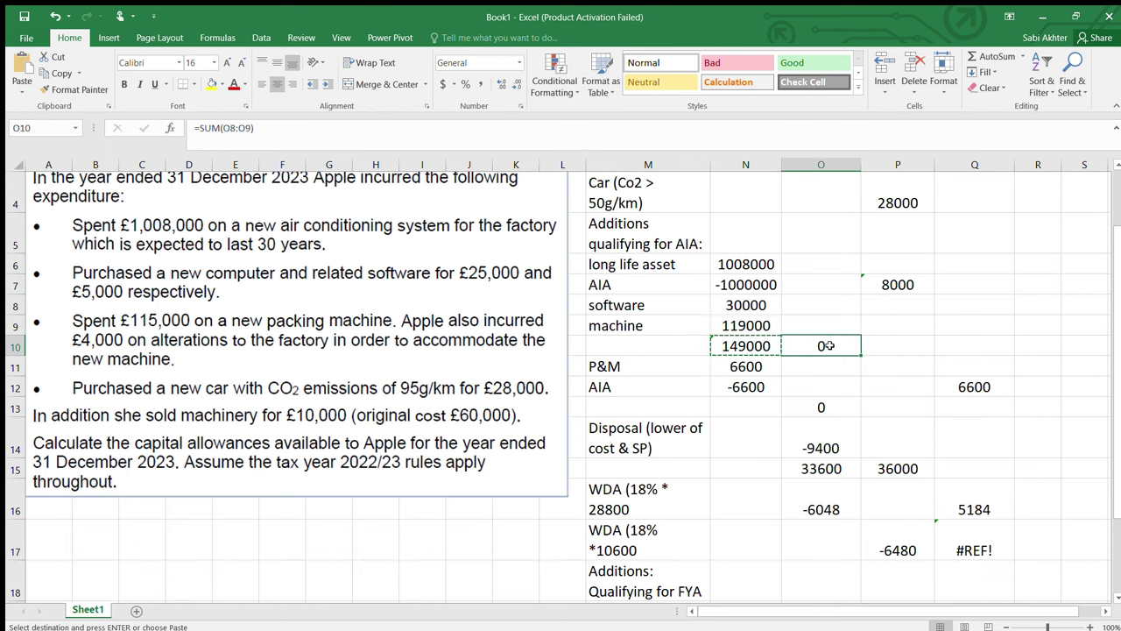
{"action": "key", "text": "ctrl+v"}
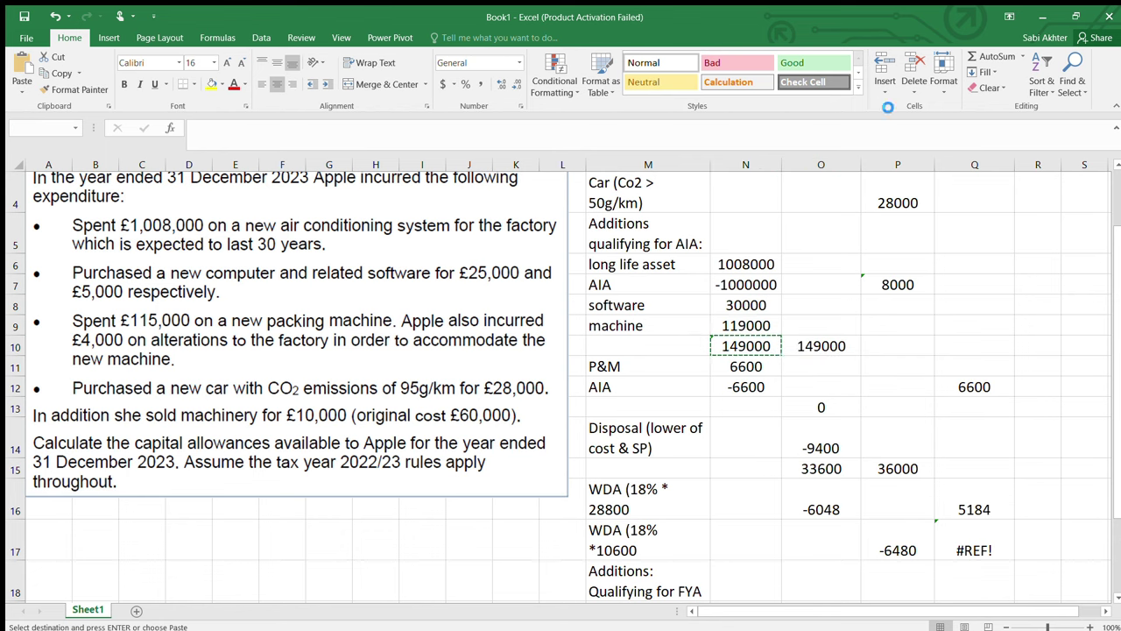
- Enter 1000000 in the allowances column at Q7 for the long life asset's AIA
{"action": "scroll", "coordinate": [1118, 309], "scroll_direction": "up", "scroll_amount": 1}
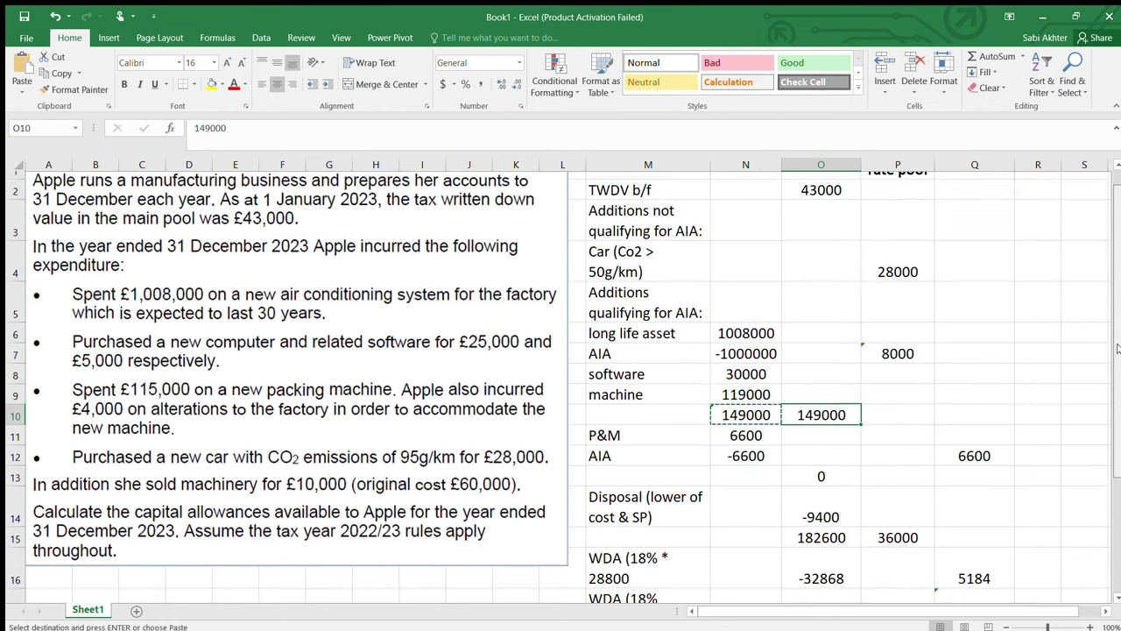
{"action": "left_click", "coordinate": [836, 194]}
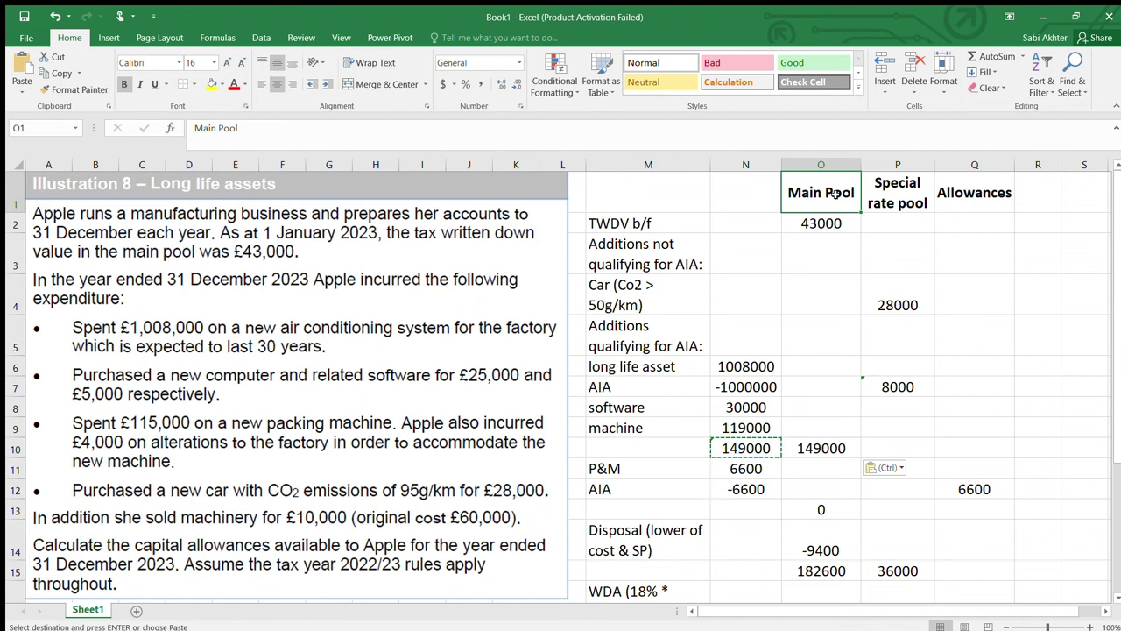
{"action": "left_click", "coordinate": [776, 392]}
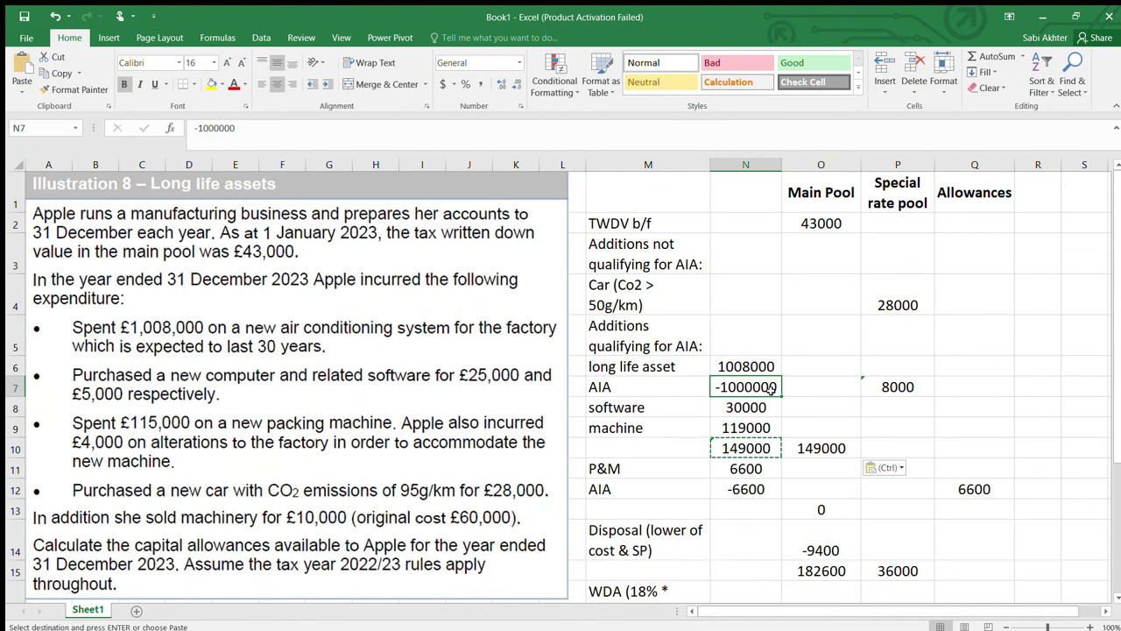
{"action": "left_click", "coordinate": [983, 386]}
{"action": "type", "text": "1000"}
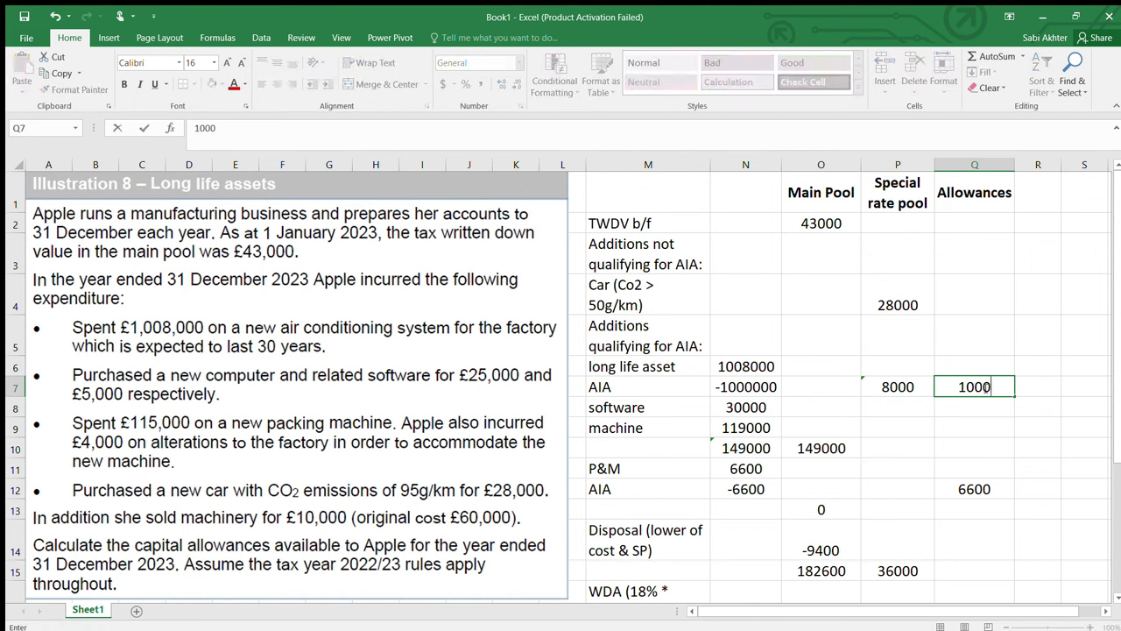
{"action": "type", "text": "000"}
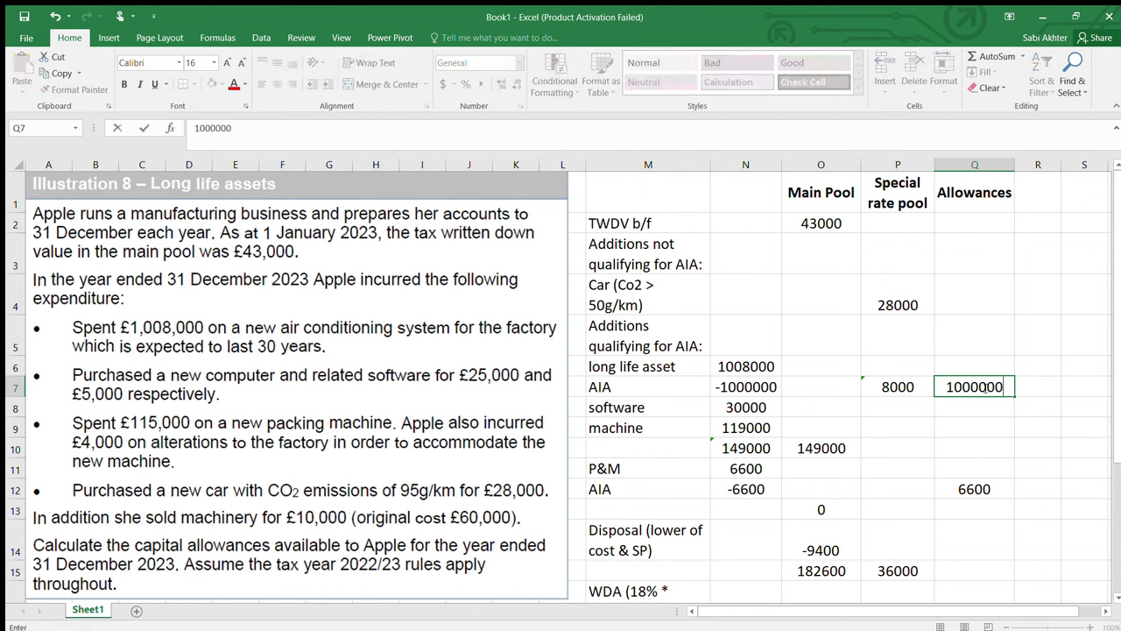
{"action": "left_click", "coordinate": [848, 468]}
- Clear the old P&M and AIA amounts in N11 and N12 and the old AIA allowance in Q12
{"action": "left_click", "coordinate": [755, 469]}
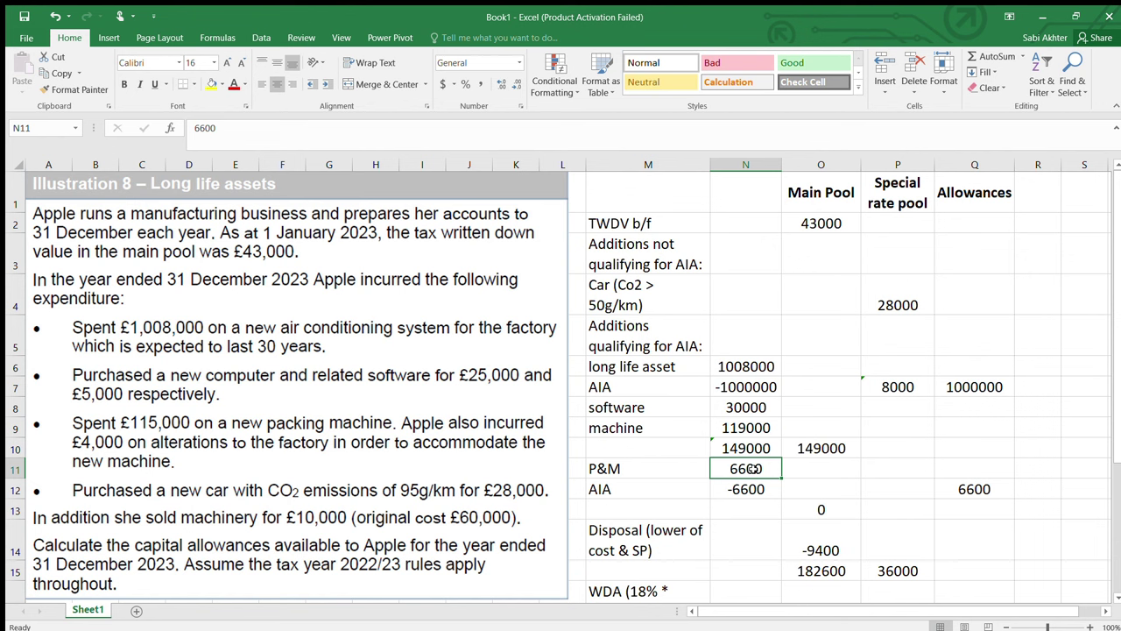
{"action": "key", "text": "Delete"}
{"action": "key", "text": "Down"}
{"action": "key", "text": "Delete"}
{"action": "key", "text": "Right"}
{"action": "key", "text": "Right"}
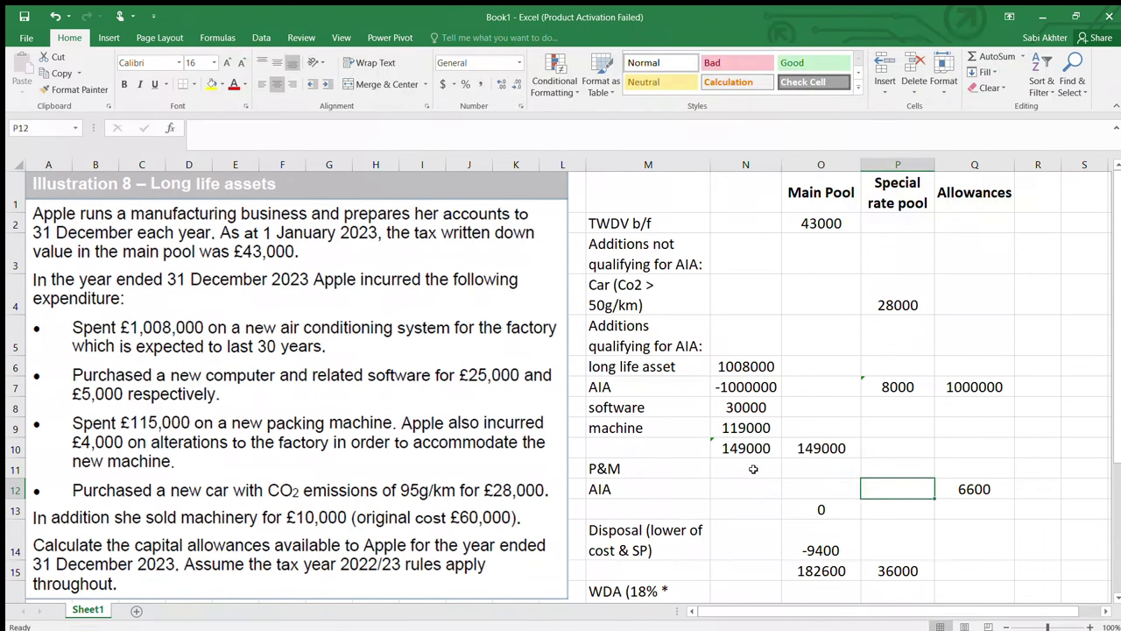
{"action": "key", "text": "Right"}
{"action": "key", "text": "BackSpace"}
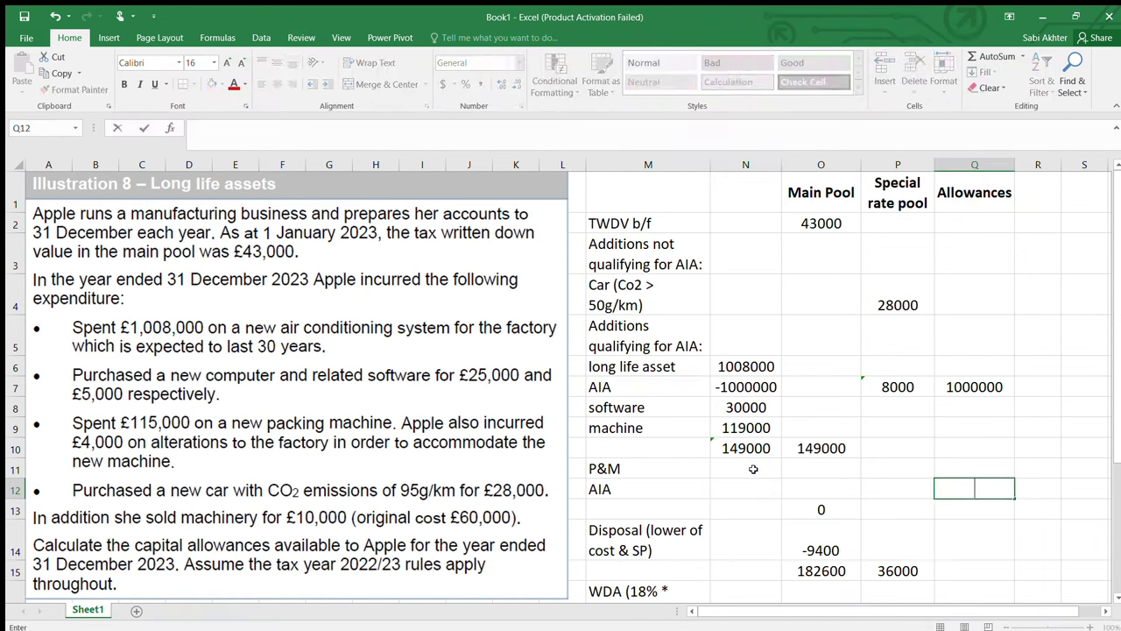
- Clear the leftover zero from the main pool at O13
{"action": "key", "text": "Left"}
{"action": "key", "text": "Left"}
{"action": "key", "text": "Left"}
{"action": "key", "text": "Down"}
{"action": "key", "text": "Right"}
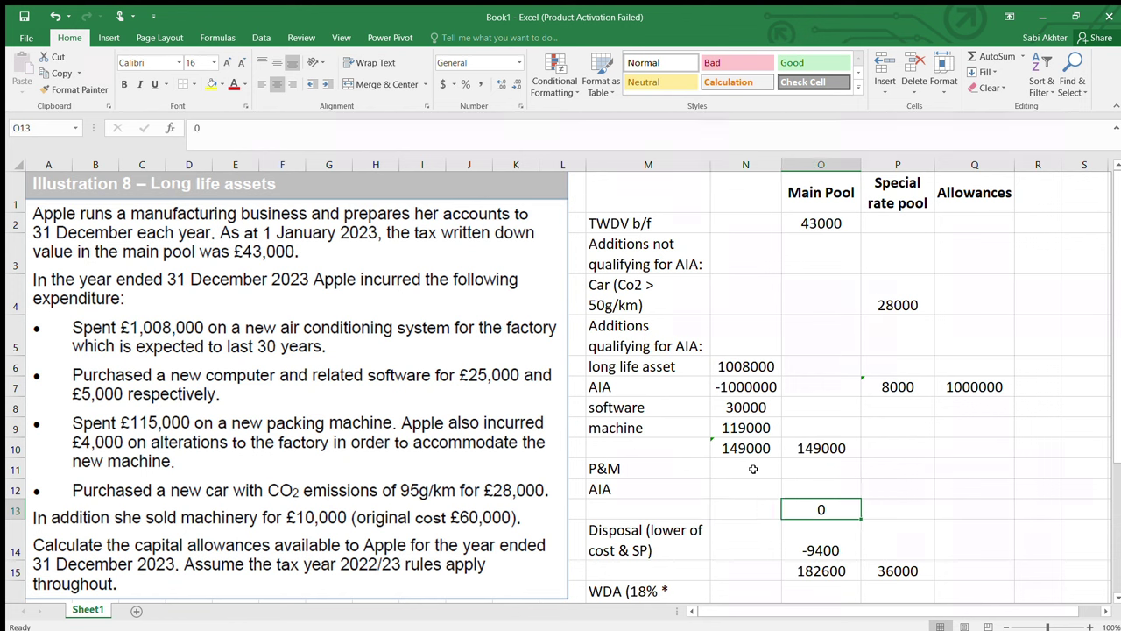
{"action": "key", "text": "BackSpace"}
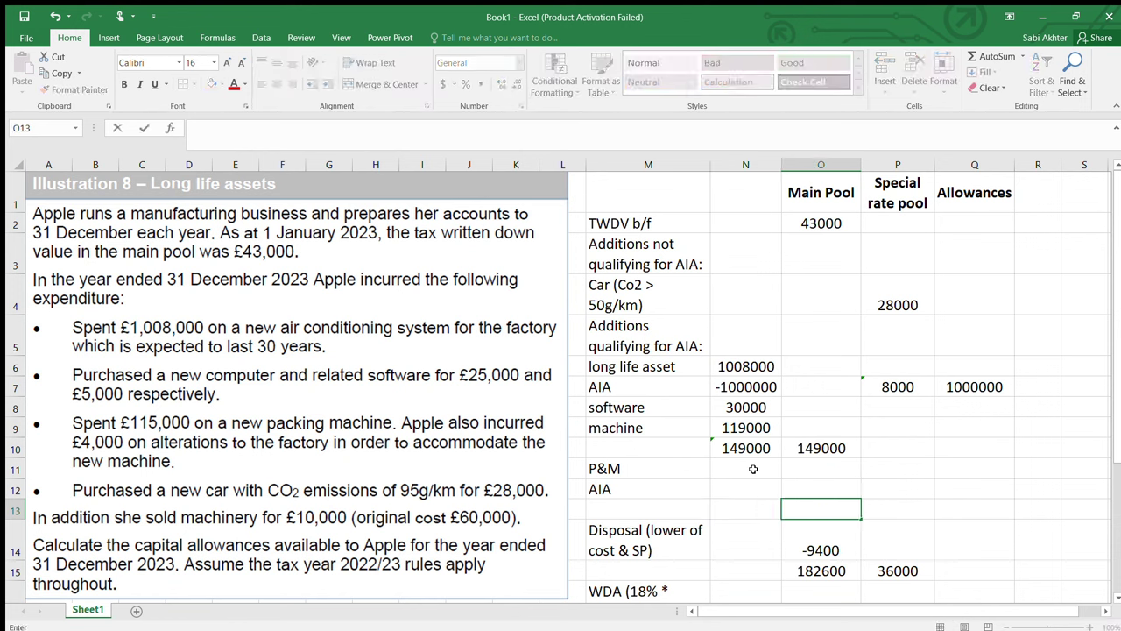
- Replace the P&M label in M11 with "disposal" and enter -10000 in the main pool at O11
{"action": "key", "text": "Left"}
{"action": "key", "text": "Up"}
{"action": "key", "text": "Up"}
{"action": "key", "text": "Left"}
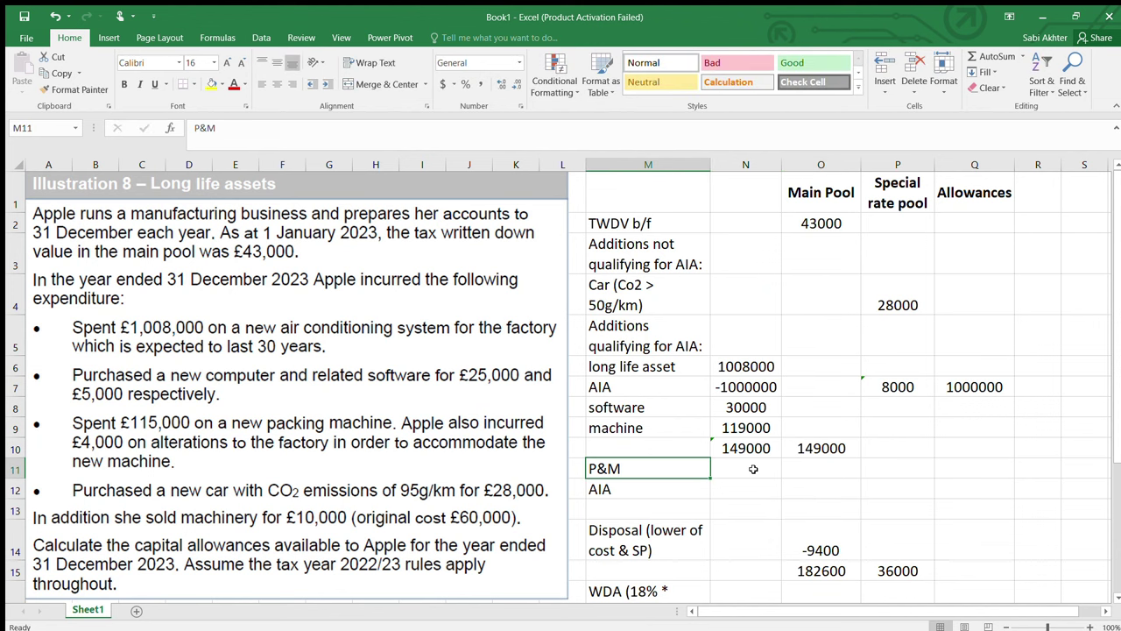
{"action": "type", "text": "disposal"}
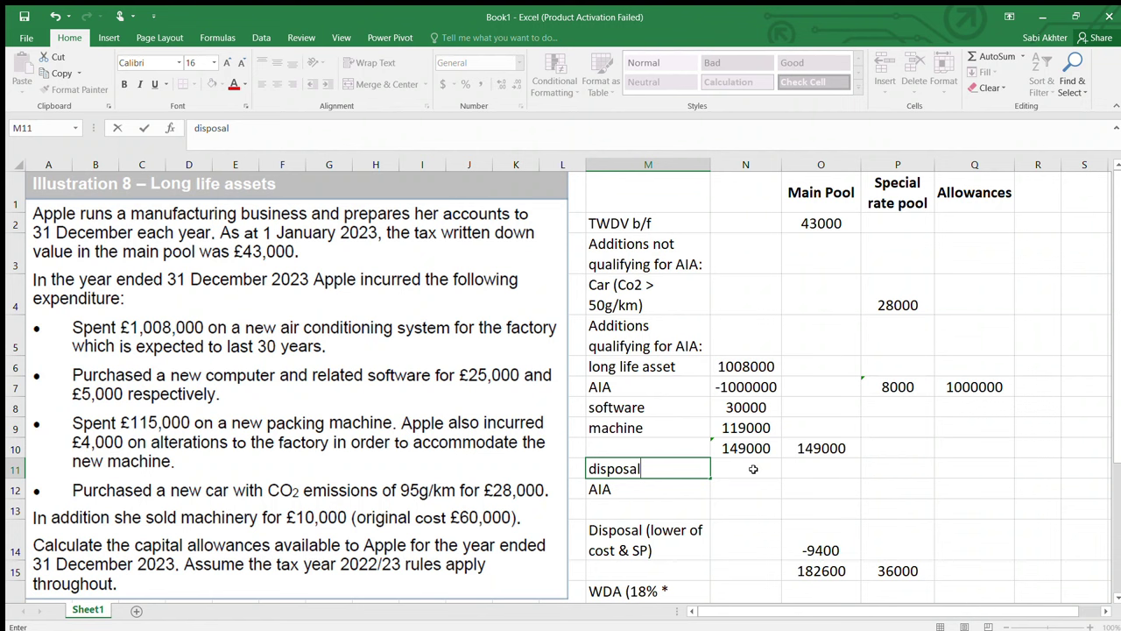
{"action": "key", "text": "Right"}
{"action": "key", "text": "Right"}
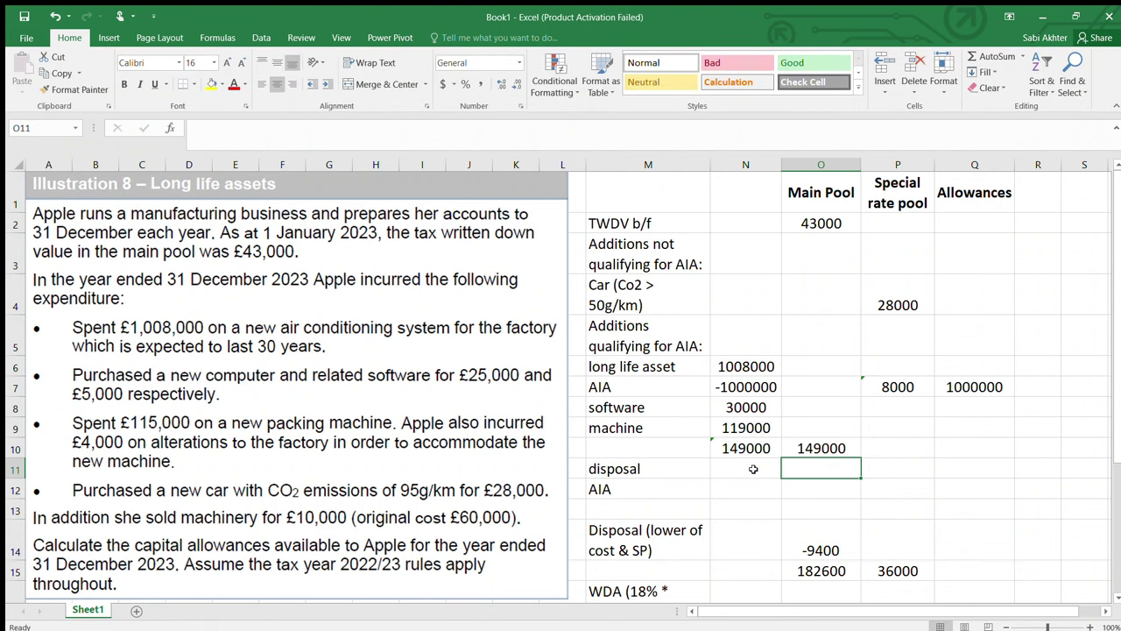
{"action": "type", "text": "-10000"}
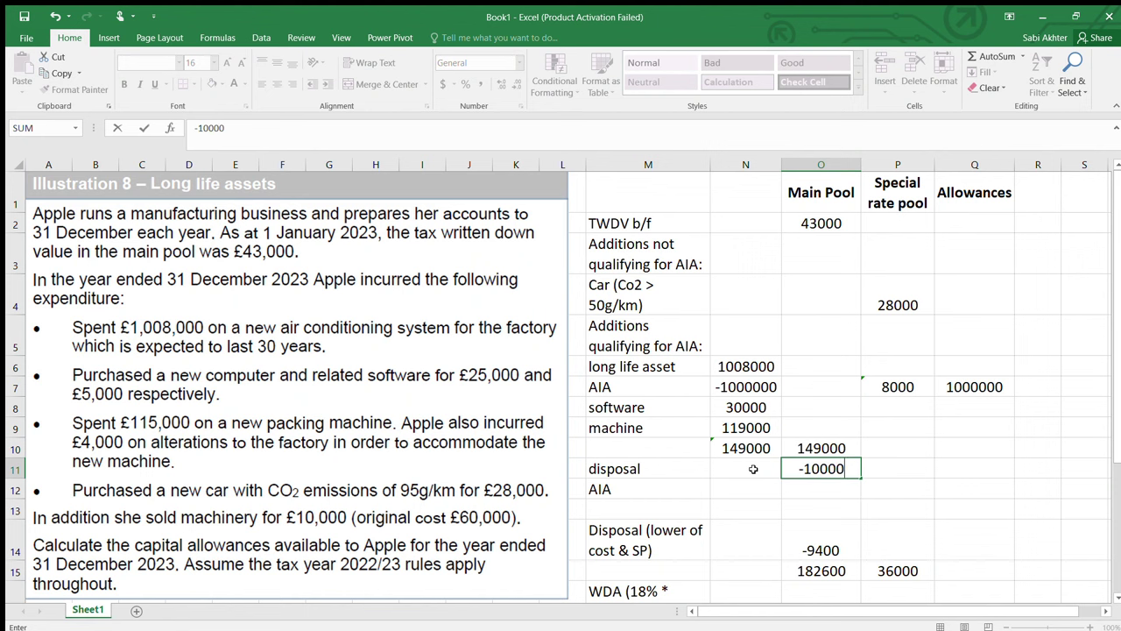
{"action": "key", "text": "Return"}
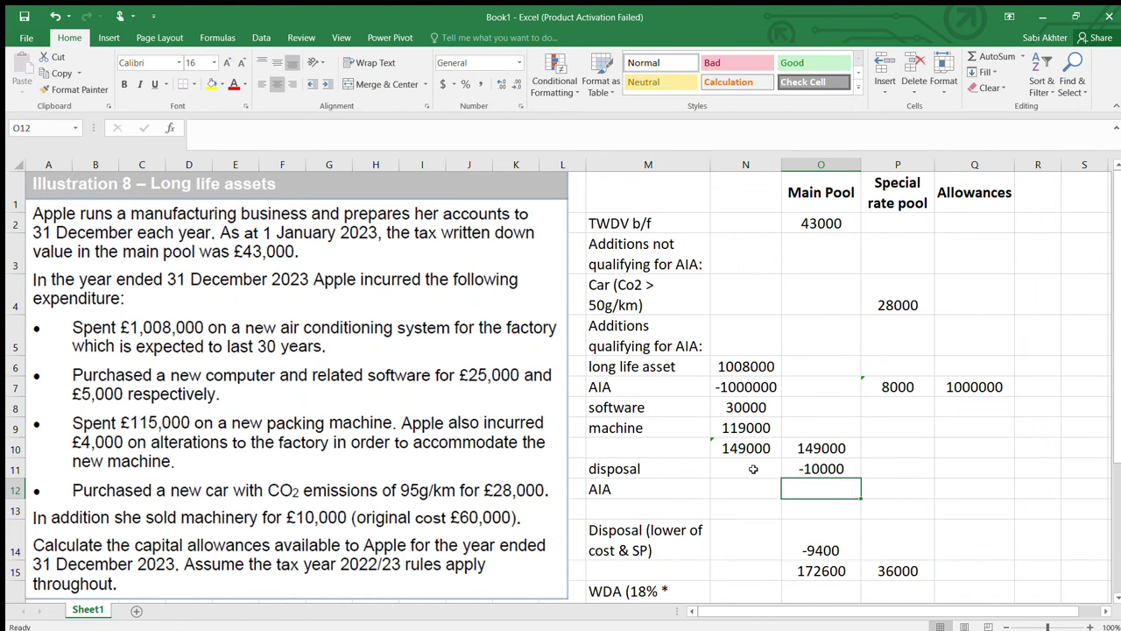
- Sum the main pool additions and disposal (O10:O11) in O12
{"action": "type", "text": "=su"}
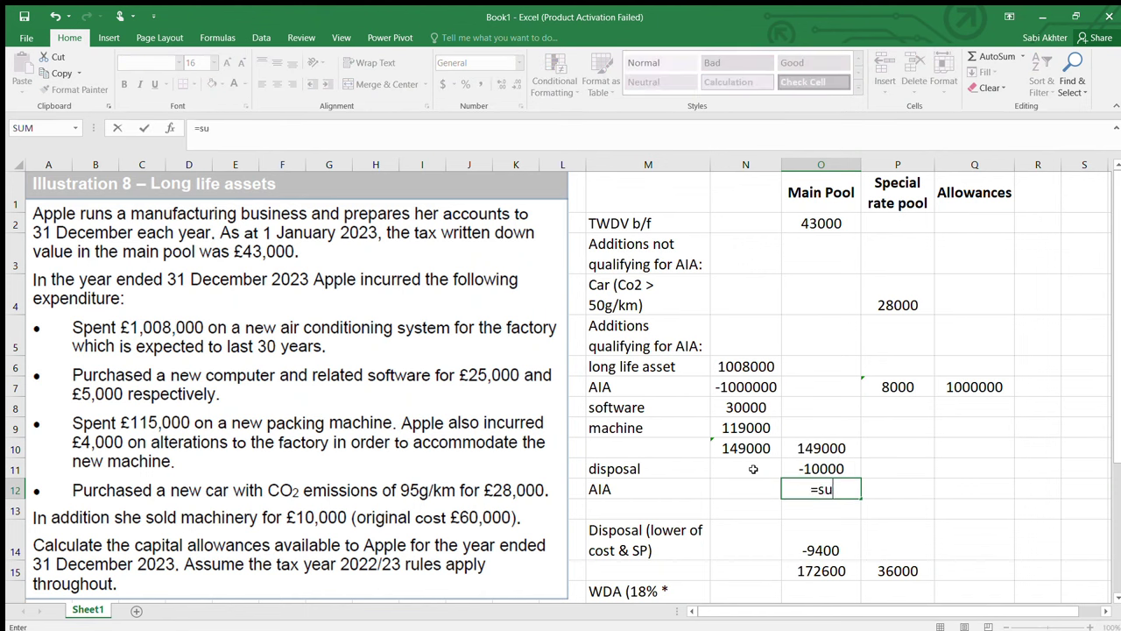
{"action": "type", "text": "m("}
{"action": "left_click_drag", "start_coordinate": [783, 449], "coordinate": [785, 461]}
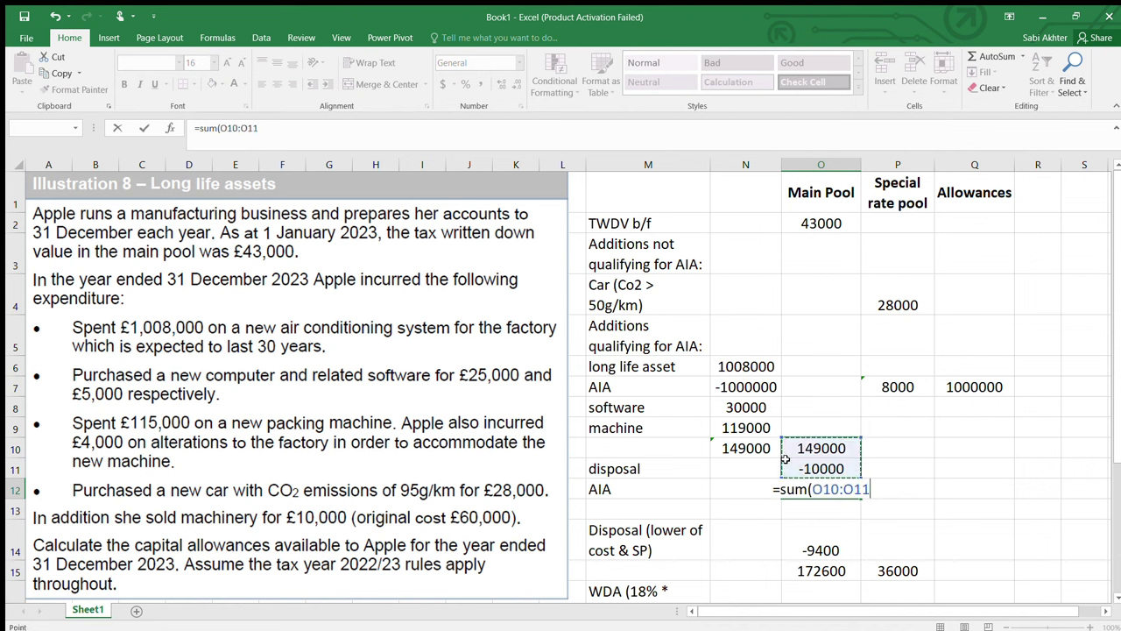
{"action": "key", "text": "Return"}
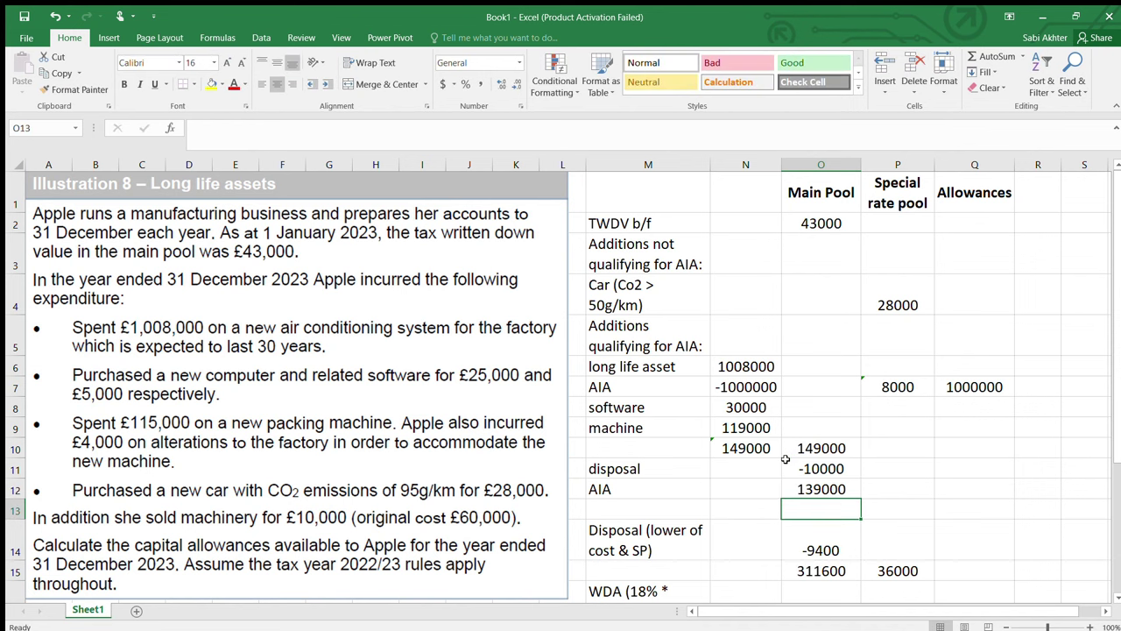
- Replace the O12 formula with a sum of the main pool from O2 to O11 and fill it across to P12
{"action": "double_click", "coordinate": [843, 489]}
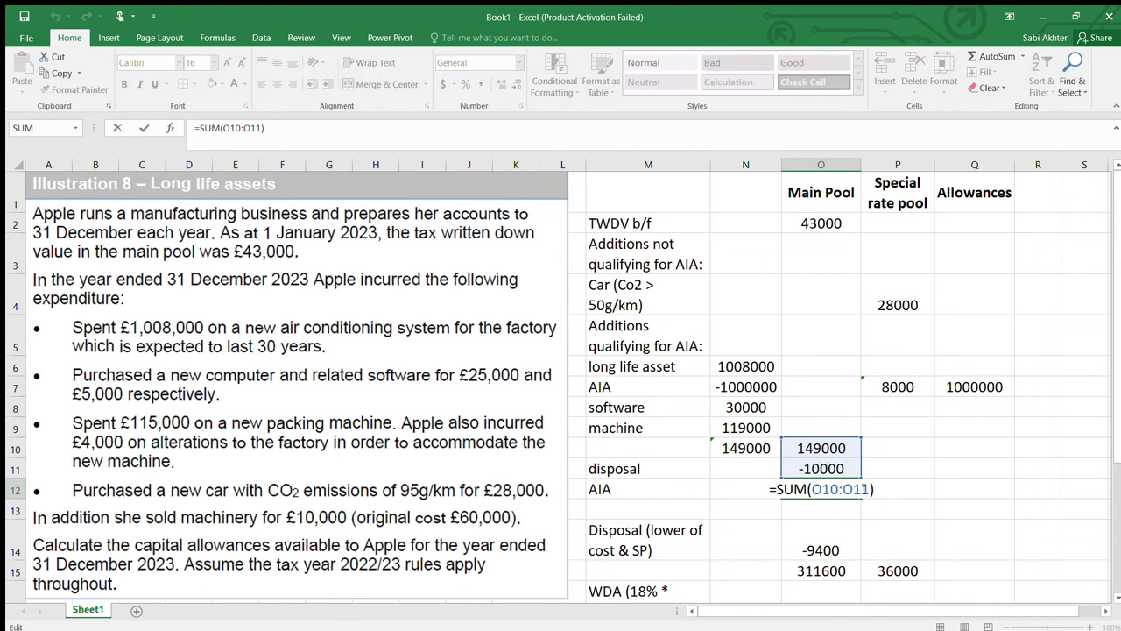
{"action": "key", "text": "BackSpace"}
{"action": "key", "text": "BackSpace"}
{"action": "key", "text": "BackSpace"}
{"action": "key", "text": "BackSpace"}
{"action": "key", "text": "BackSpace"}
{"action": "key", "text": "BackSpace"}
{"action": "key", "text": "BackSpace"}
{"action": "key", "text": "BackSpace"}
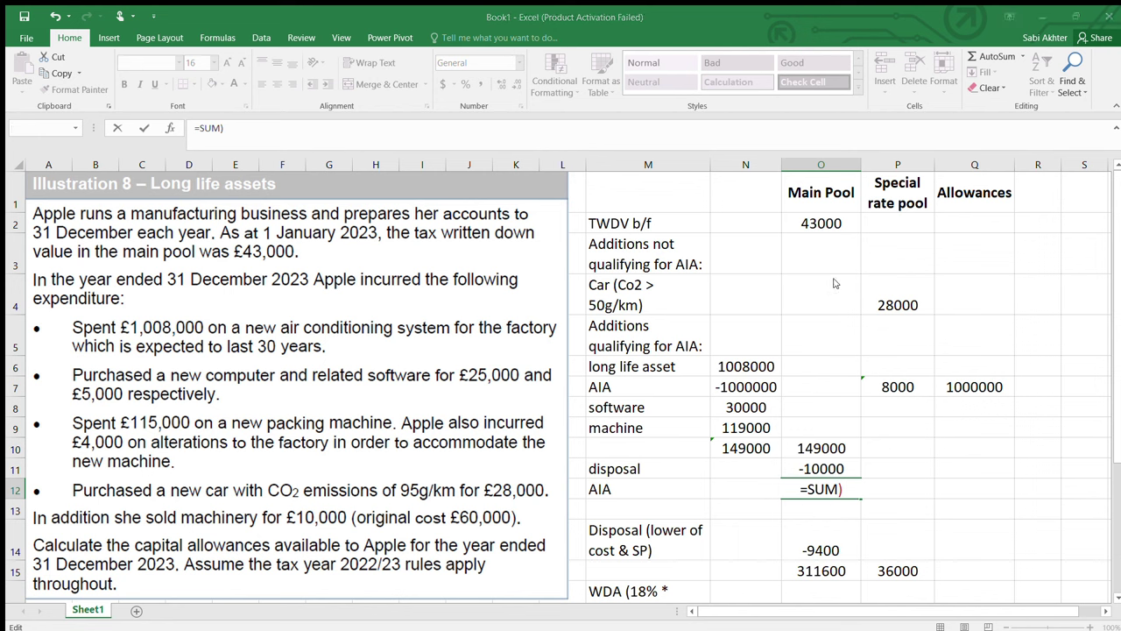
{"action": "key", "text": "BackSpace"}
{"action": "key", "text": "BackSpace"}
{"action": "key", "text": "BackSpace"}
{"action": "left_click_drag", "start_coordinate": [801, 221], "coordinate": [713, 489]}
{"action": "key", "text": "BackSpace"}
{"action": "type", "text": "=sum("}
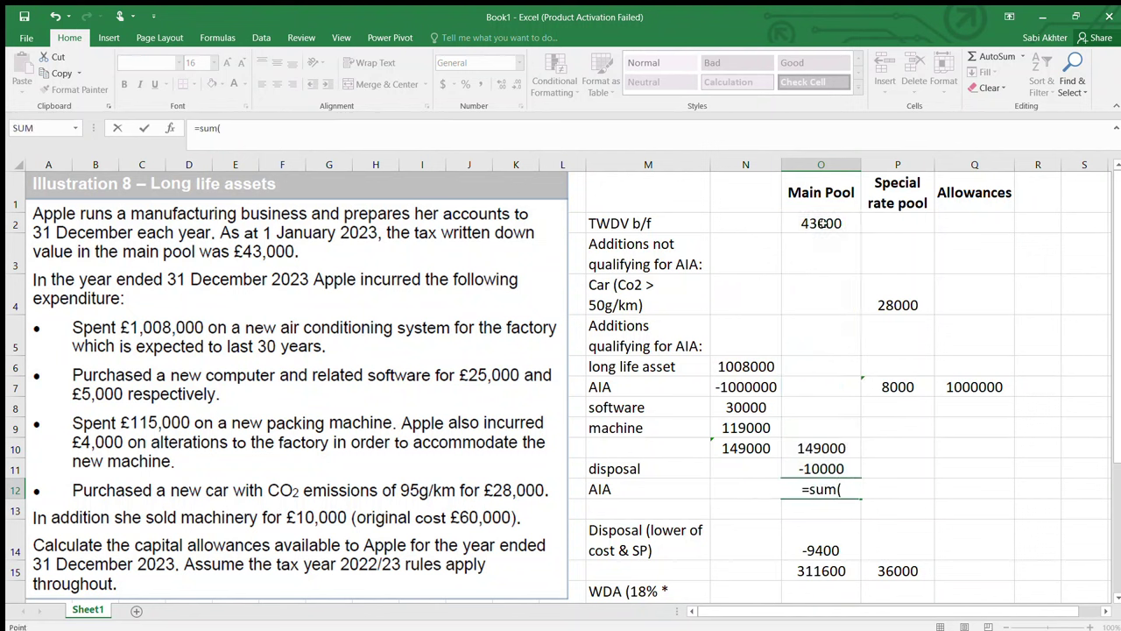
{"action": "left_click_drag", "start_coordinate": [823, 223], "coordinate": [821, 467]}
{"action": "key", "text": "Return"}
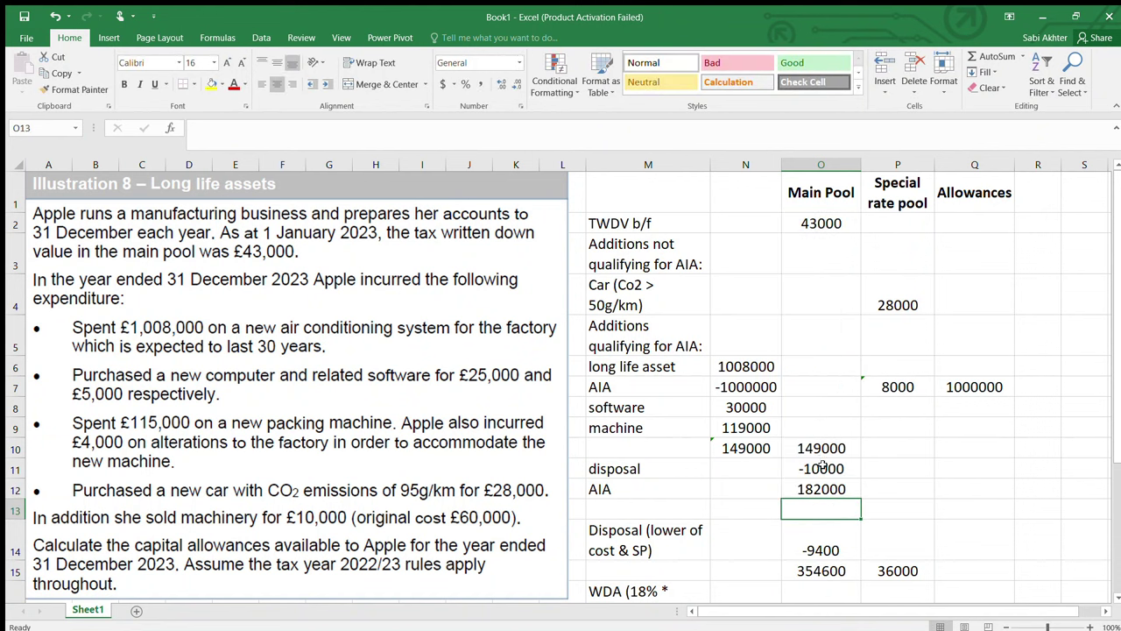
{"action": "left_click", "coordinate": [832, 488]}
{"action": "left_click_drag", "start_coordinate": [861, 499], "coordinate": [911, 503]}
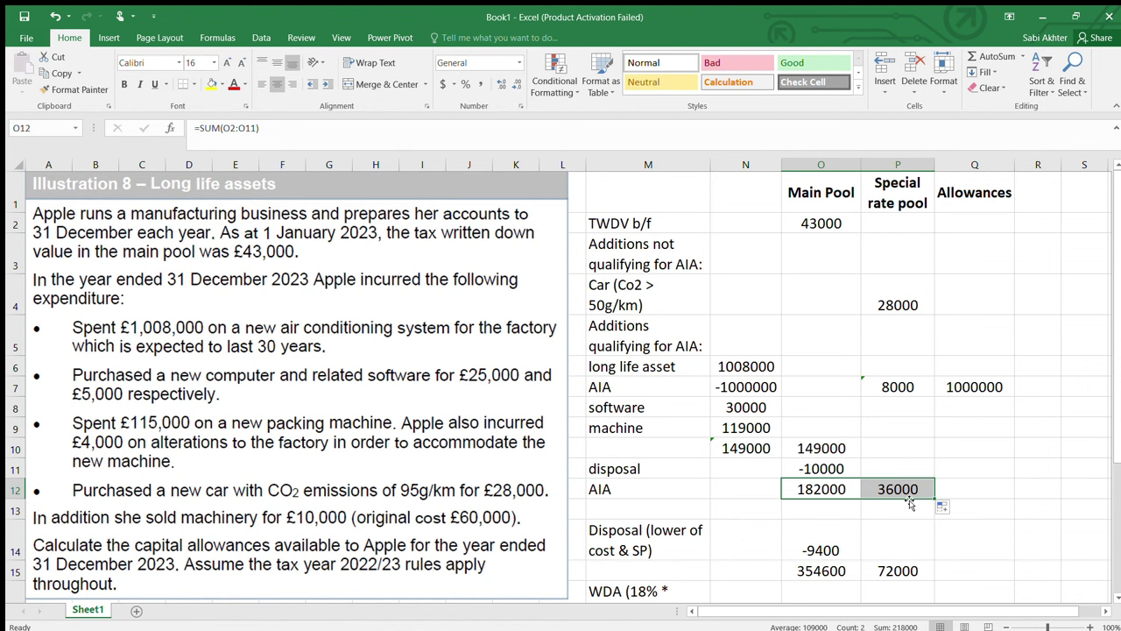
- Clear the old "Disposal (lower of cost & SP)" label in M14 and its main pool amount in O14
{"action": "left_click", "coordinate": [689, 553]}
{"action": "key", "text": "BackSpace"}
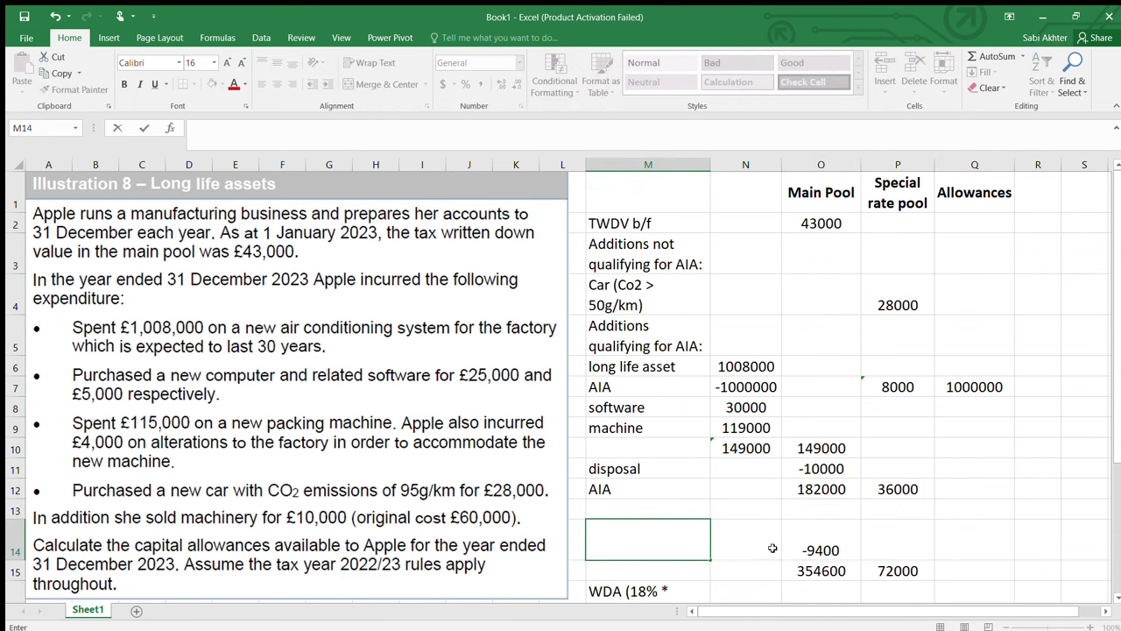
{"action": "left_click_drag", "start_coordinate": [788, 544], "coordinate": [788, 545]}
{"action": "key", "text": "BackSpace"}
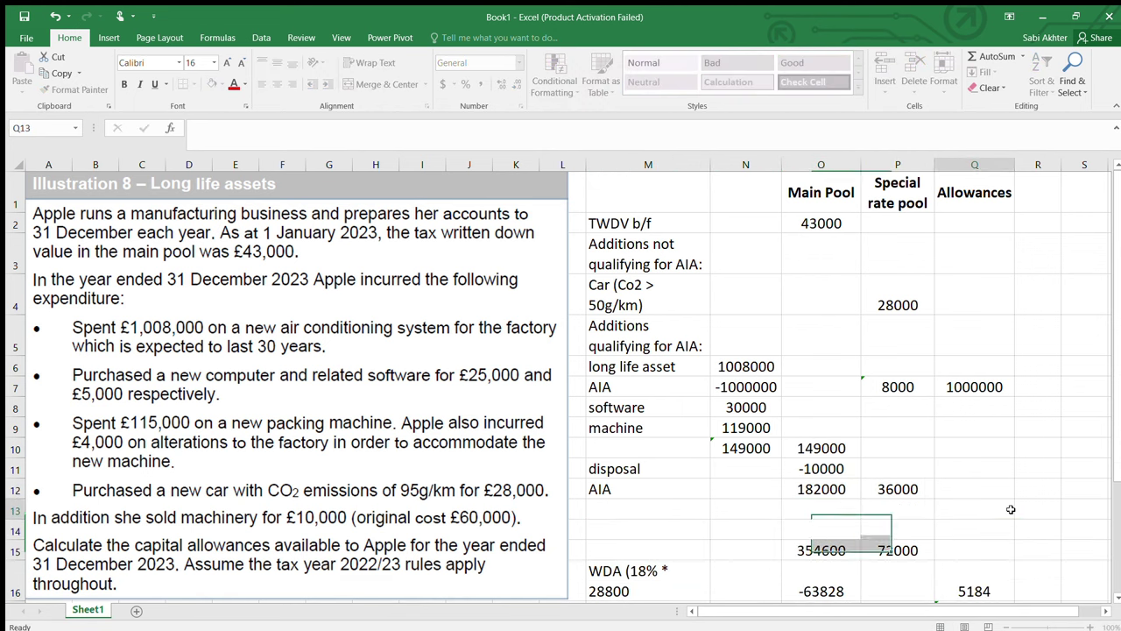
{"action": "left_click", "coordinate": [977, 515]}
{"action": "left_click", "coordinate": [756, 525]}
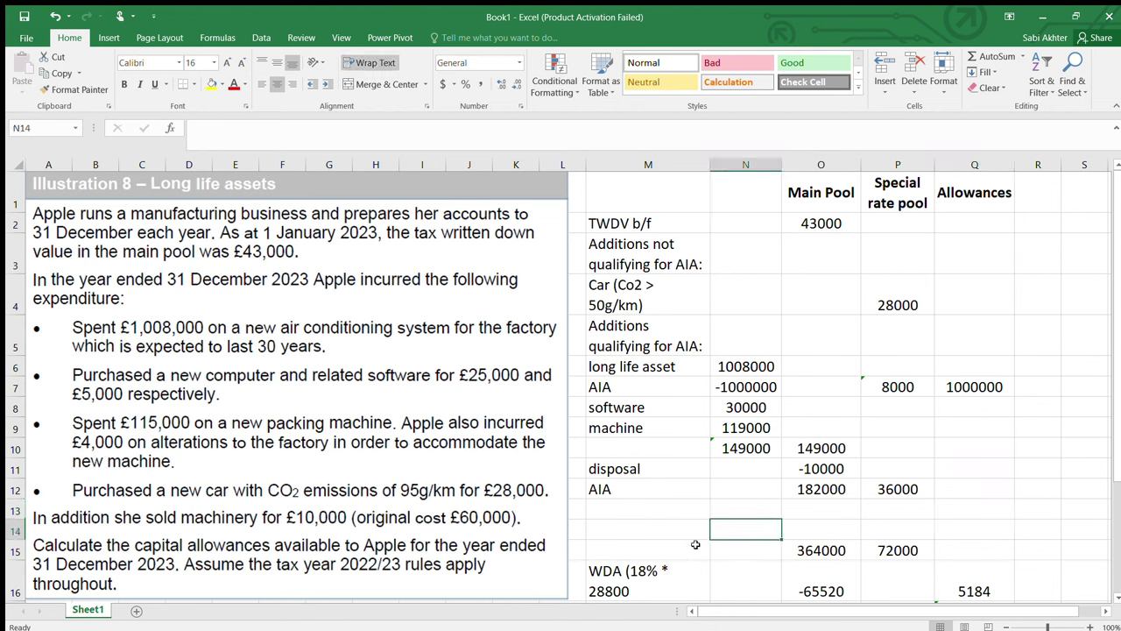
{"action": "left_click", "coordinate": [647, 551]}
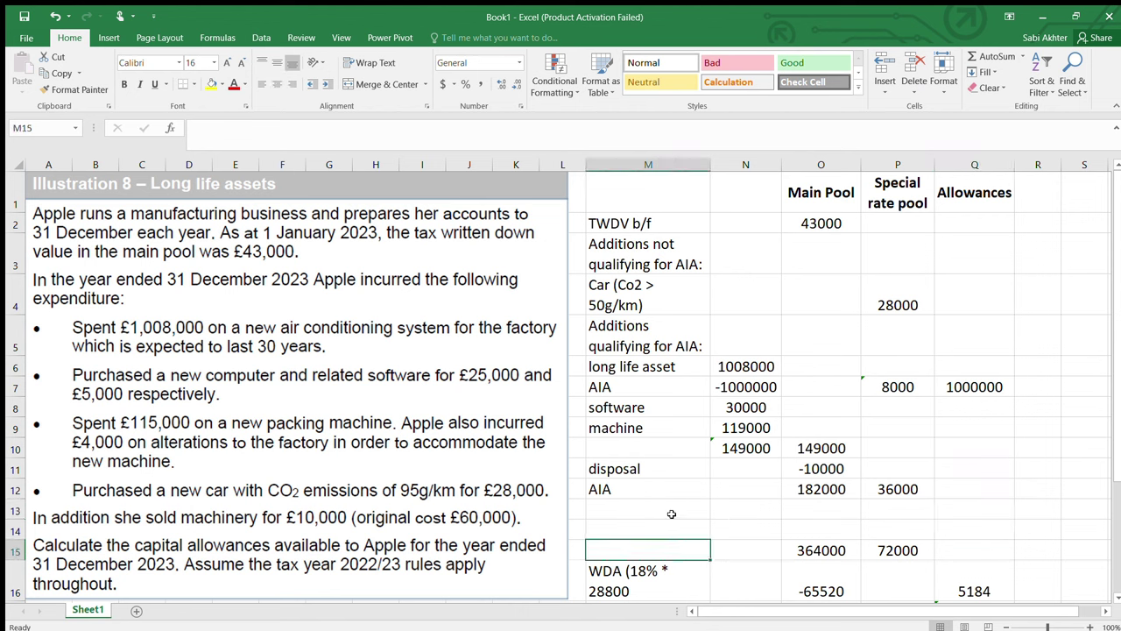
{"action": "left_click", "coordinate": [815, 511]}
{"action": "left_click", "coordinate": [683, 509]}
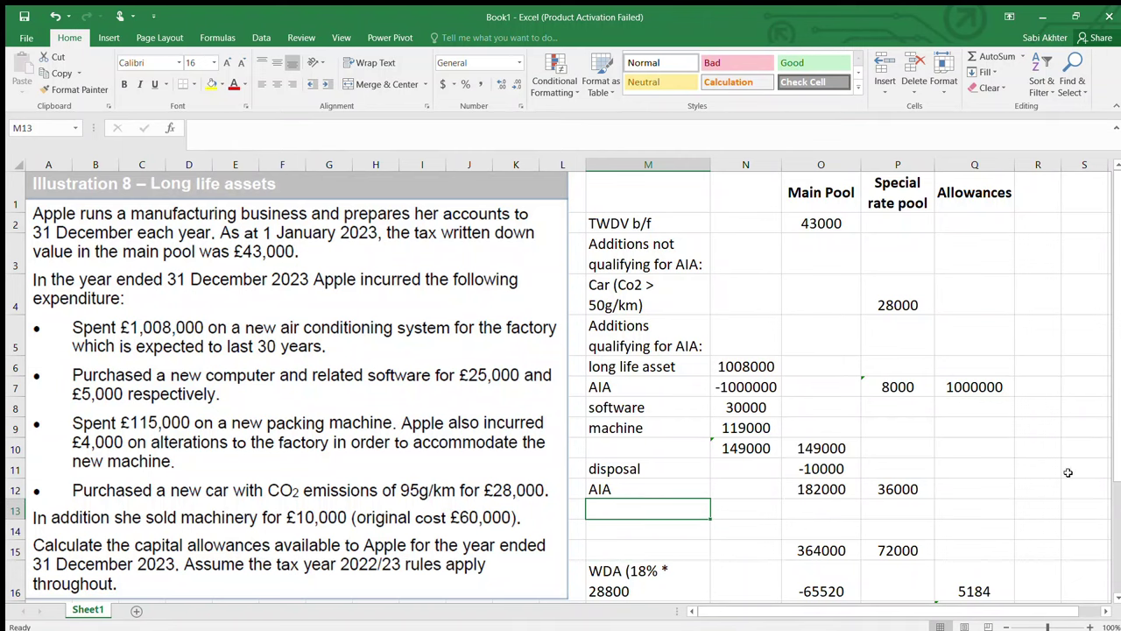
- Copy the "WDA (18% * 28800" label from M16 into M13, below the pool totals
{"action": "scroll", "coordinate": [1108, 415], "scroll_direction": "down", "scroll_amount": 1}
{"action": "left_click", "coordinate": [617, 547]}
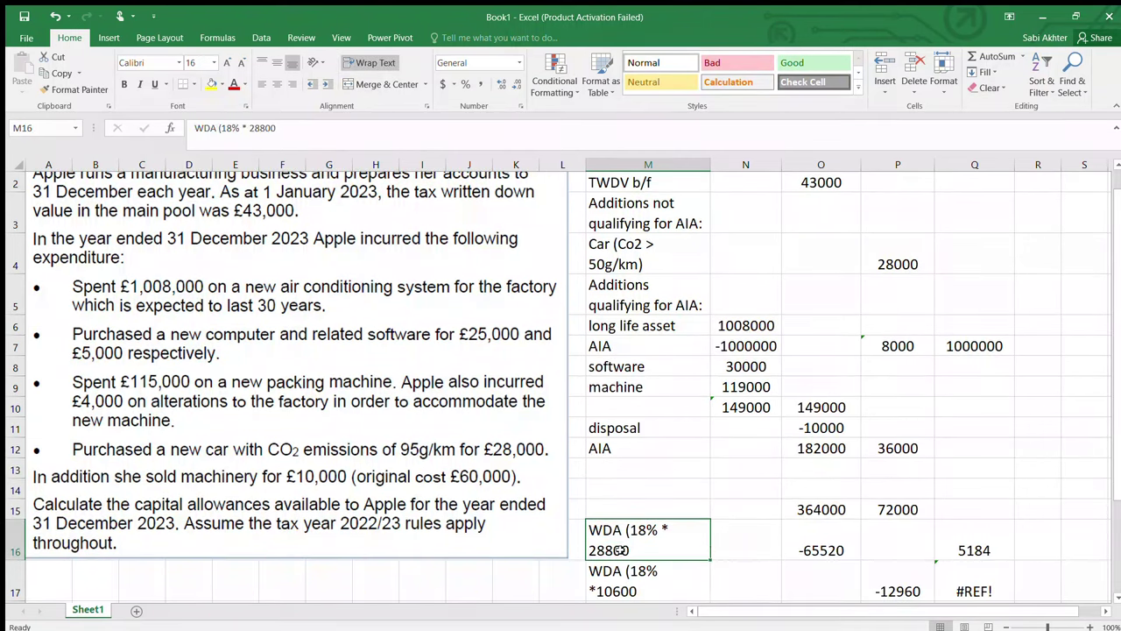
{"action": "key", "text": "ctrl+c"}
{"action": "left_click", "coordinate": [655, 469]}
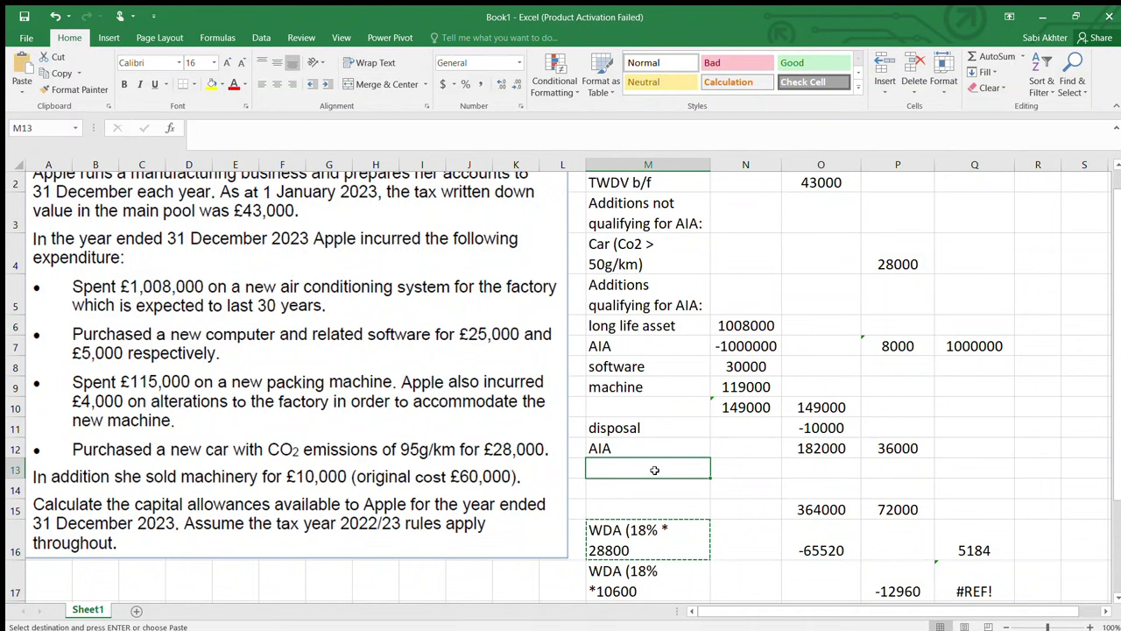
{"action": "key", "text": "ctrl+v"}
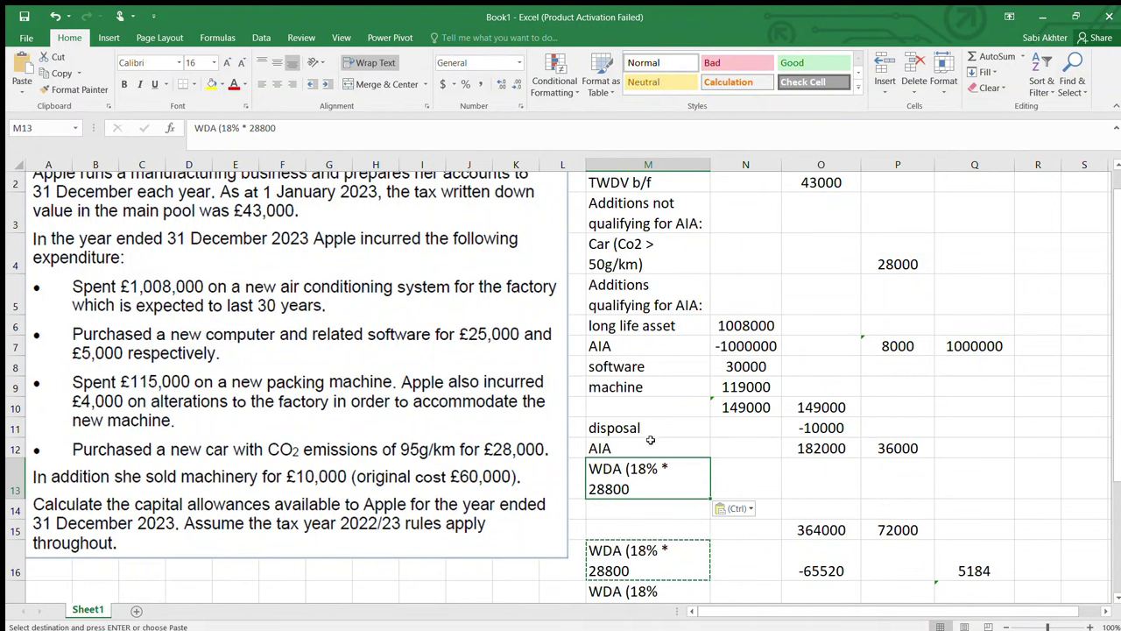
- Change the WDA label in M13 to "WDA (18% * 182000"
{"action": "left_click", "coordinate": [820, 466]}
{"action": "left_click", "coordinate": [670, 480]}
{"action": "double_click", "coordinate": [671, 487]}
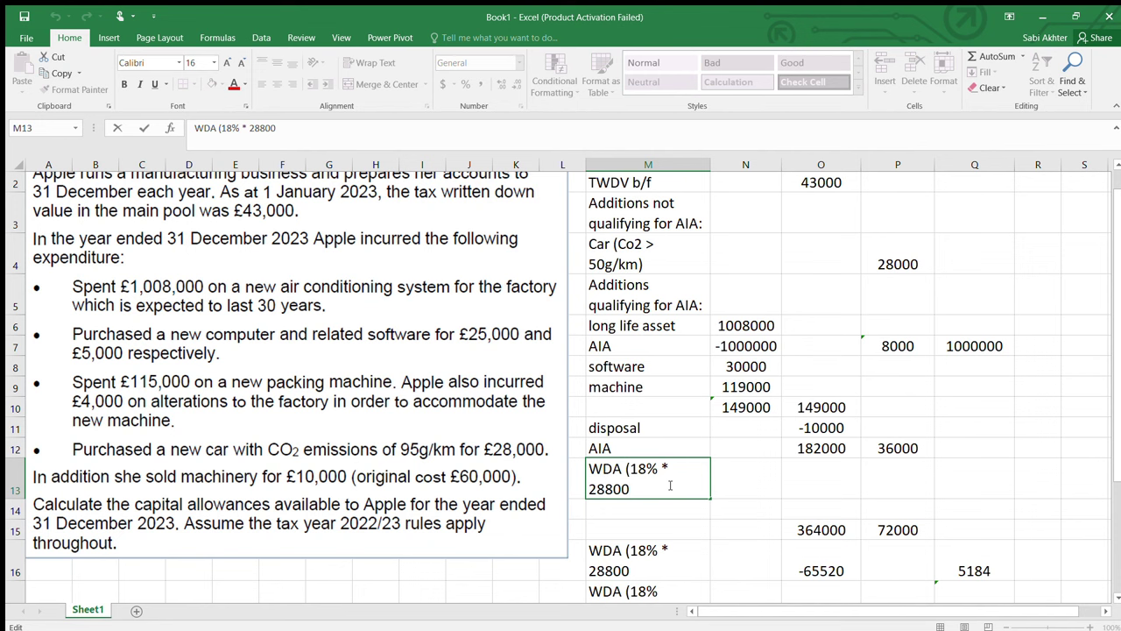
{"action": "key", "text": "BackSpace"}
{"action": "key", "text": "BackSpace"}
{"action": "key", "text": "BackSpace"}
{"action": "key", "text": "BackSpace"}
{"action": "key", "text": "BackSpace"}
{"action": "type", "text": "1"}
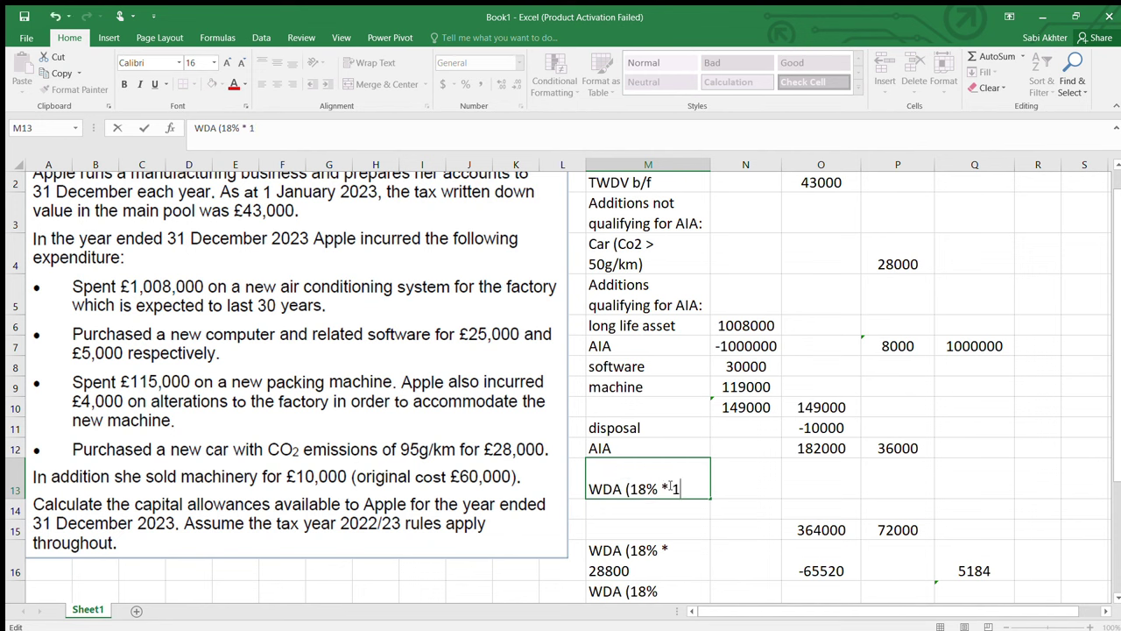
{"action": "type", "text": "82000"}
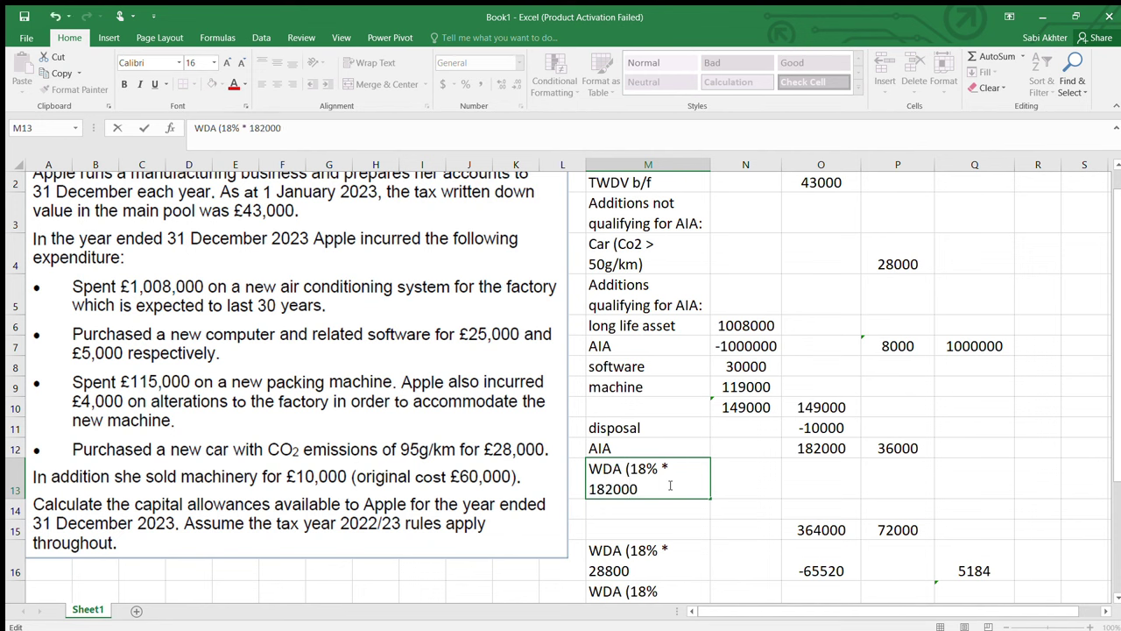
- Calculate the main pool WDA in O13 as a negative amount with the formula =-18%*O12
{"action": "left_click", "coordinate": [832, 480]}
{"action": "type", "text": "=1"}
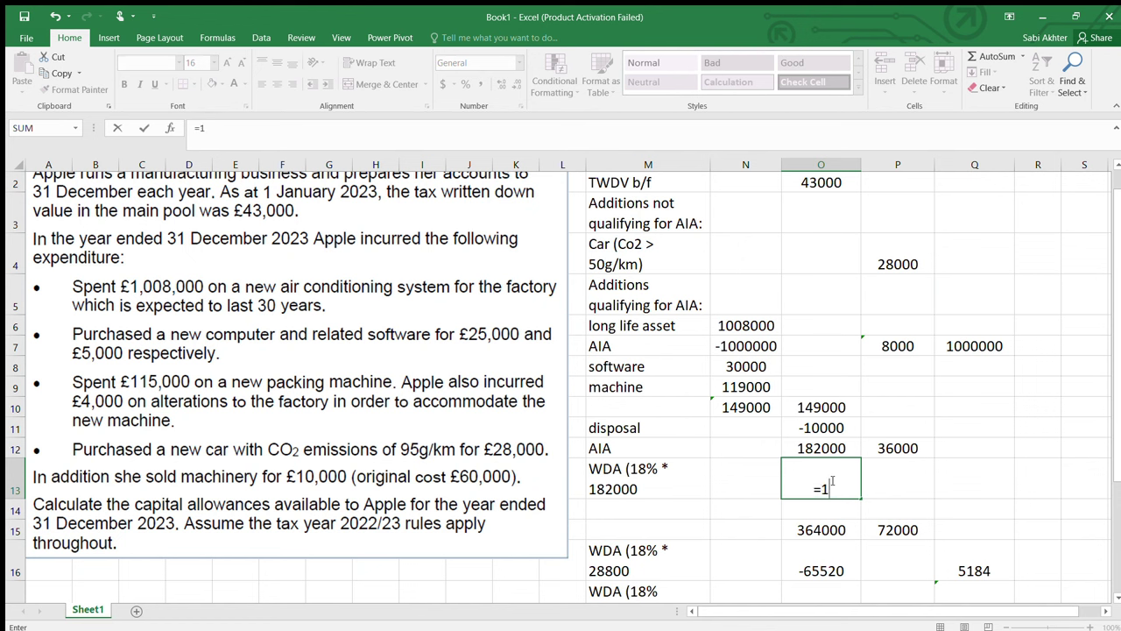
{"action": "type", "text": "8%*"}
{"action": "left_click", "coordinate": [827, 448]}
{"action": "key", "text": "Return"}
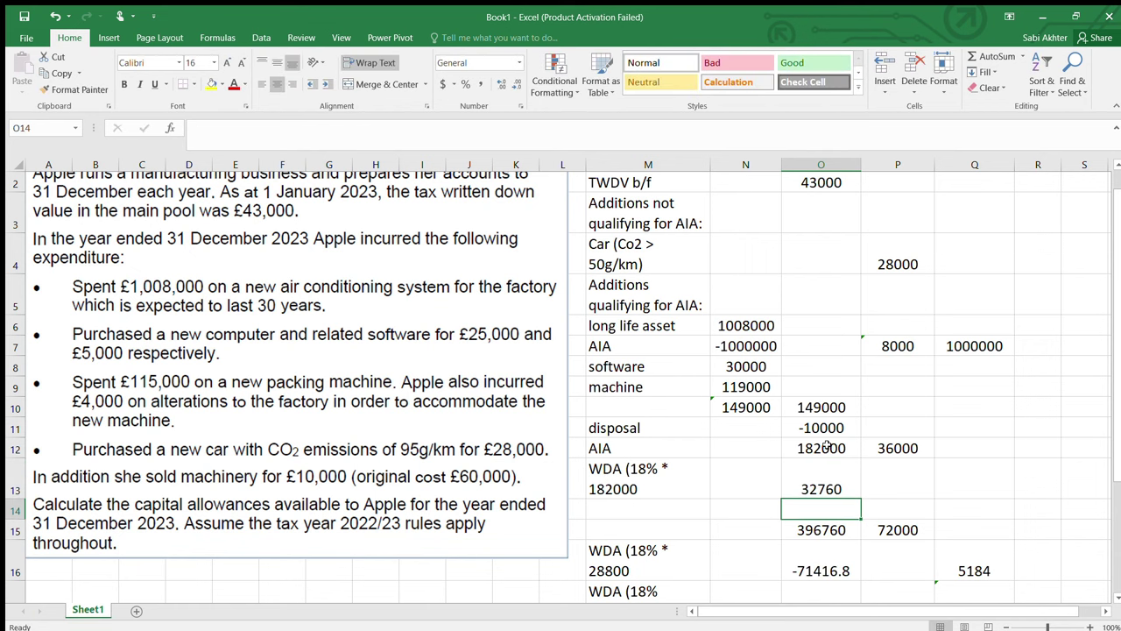
{"action": "double_click", "coordinate": [804, 488]}
{"action": "left_click", "coordinate": [795, 489]}
{"action": "type", "text": "-18%*O12"}
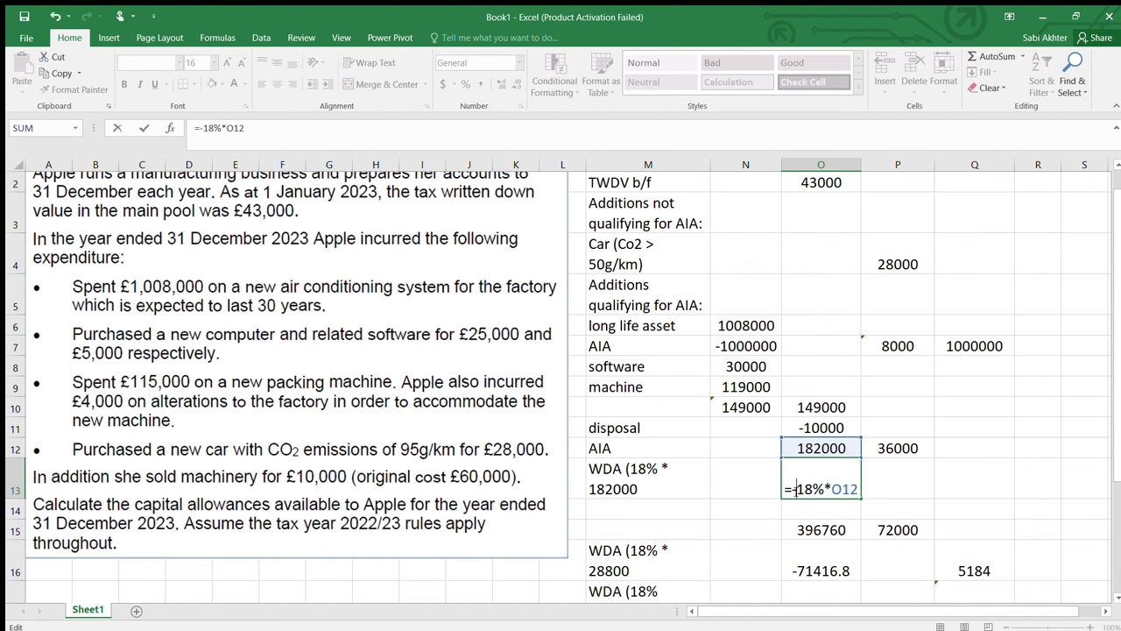
{"action": "key", "text": "Return"}
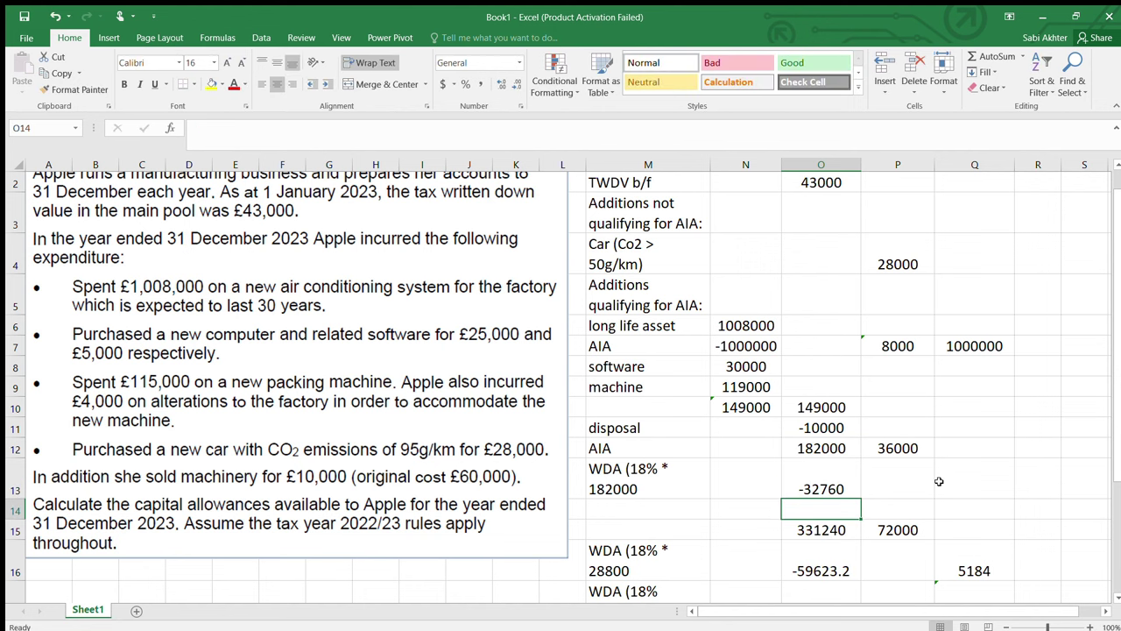
- Clear the two old WDA labels in M16 and M17
{"action": "left_click", "coordinate": [614, 554]}
{"action": "key", "text": "BackSpace"}
{"action": "key", "text": "Return"}
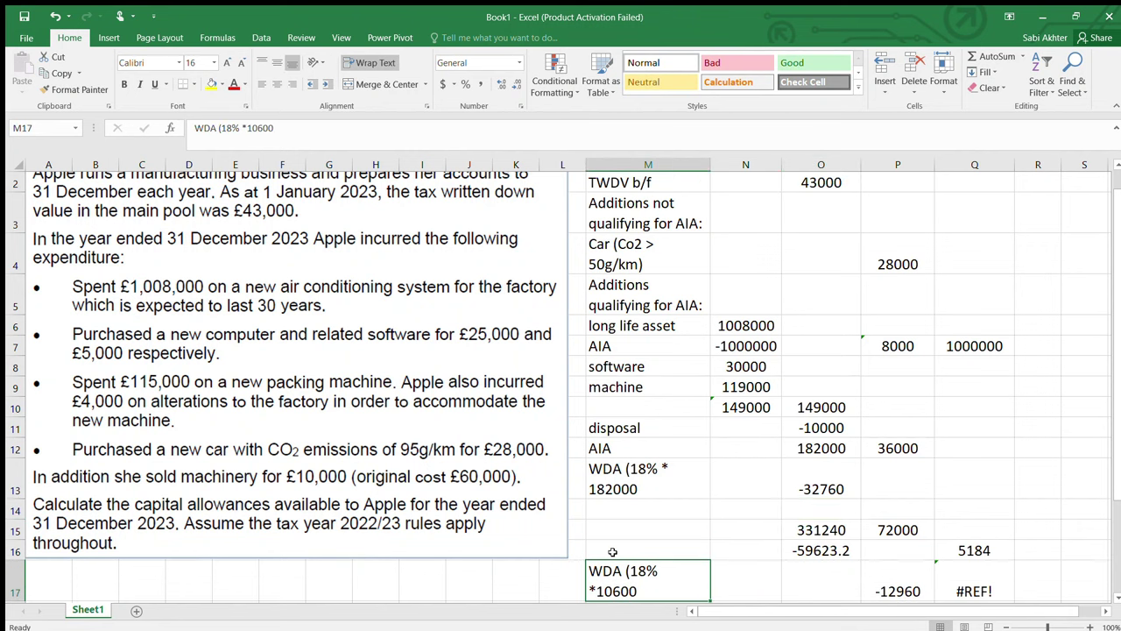
{"action": "key", "text": "BackSpace"}
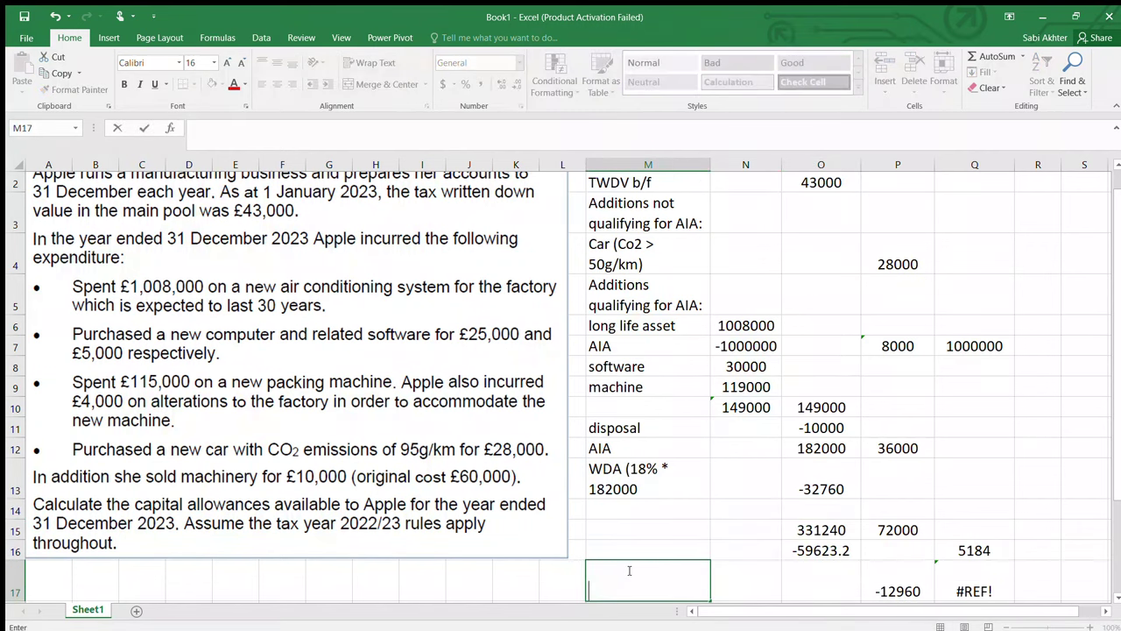
- Clear the leftover pool totals in O15:P15 and the old WDA amounts in O16, P17, Q16 and Q17
{"action": "left_click", "coordinate": [793, 526]}
{"action": "key", "text": "Delete"}
{"action": "key", "text": "Right"}
{"action": "key", "text": "F2"}
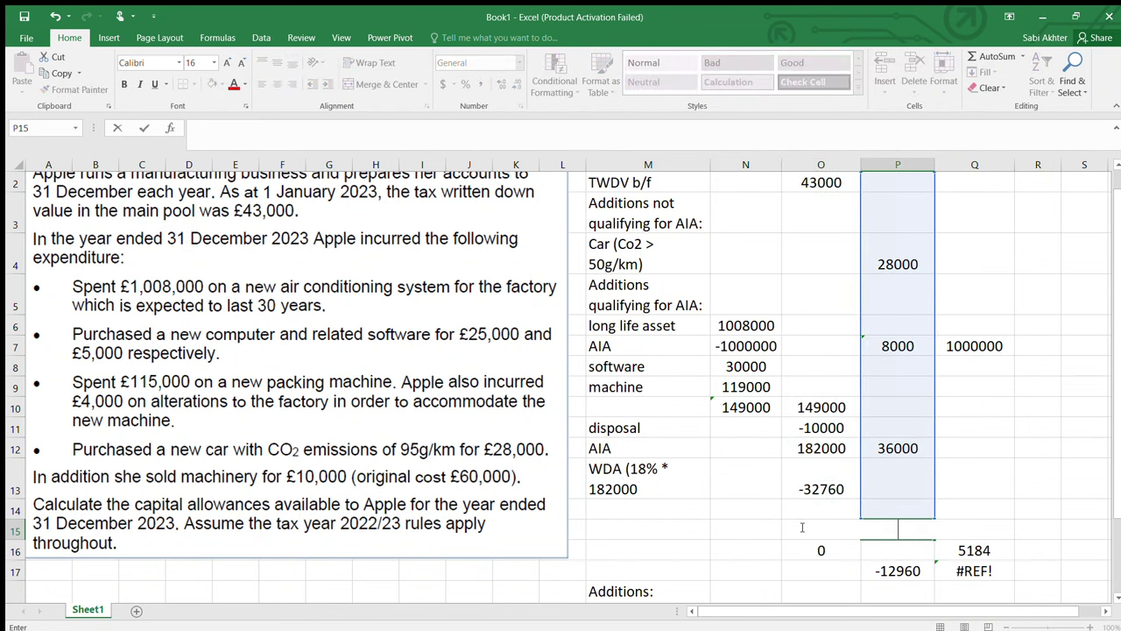
{"action": "key", "text": "Escape"}
{"action": "key", "text": "Delete"}
{"action": "key", "text": "Right"}
{"action": "key", "text": "Down"}
{"action": "key", "text": "BackSpace"}
{"action": "key", "text": "Return"}
{"action": "key", "text": "Delete"}
{"action": "key", "text": "Left"}
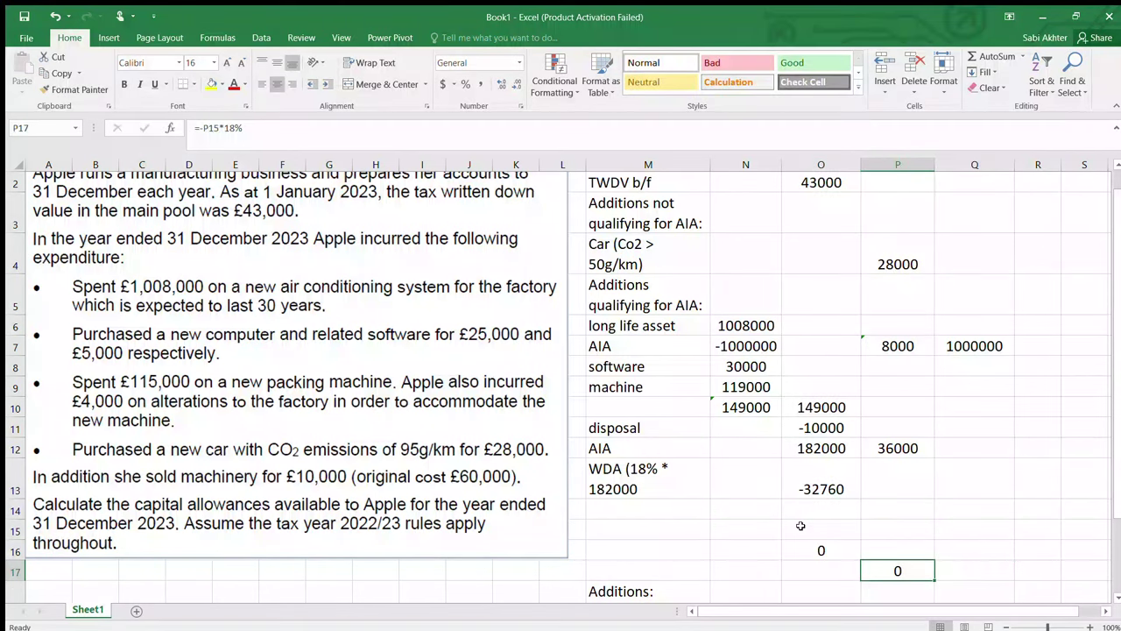
{"action": "key", "text": "BackSpace"}
{"action": "key", "text": "Escape"}
{"action": "key", "text": "Up"}
{"action": "key", "text": "Left"}
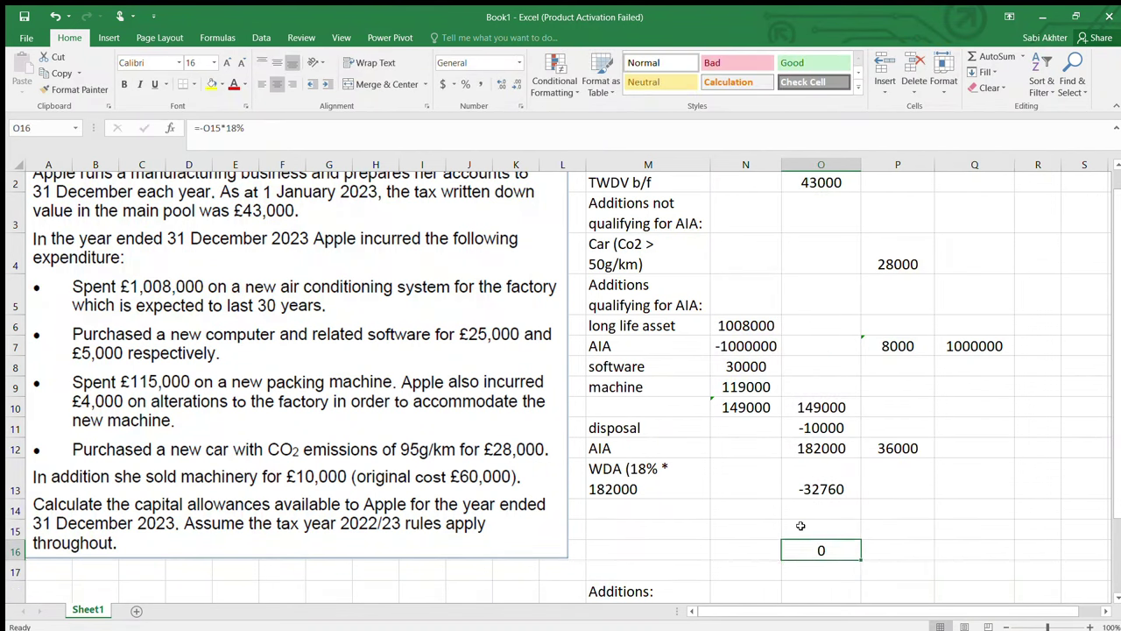
{"action": "key", "text": "BackSpace"}
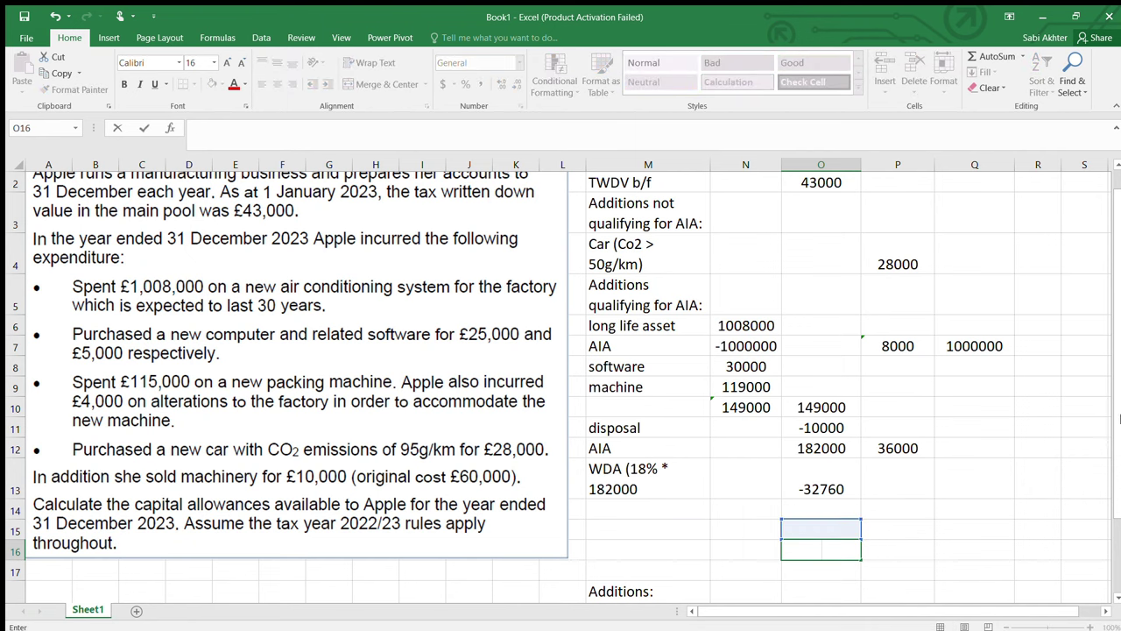
- Enter the main pool WDA of 32760 in the allowances column at Q13
{"action": "left_click_drag", "start_coordinate": [1118, 387], "coordinate": [1115, 402]}
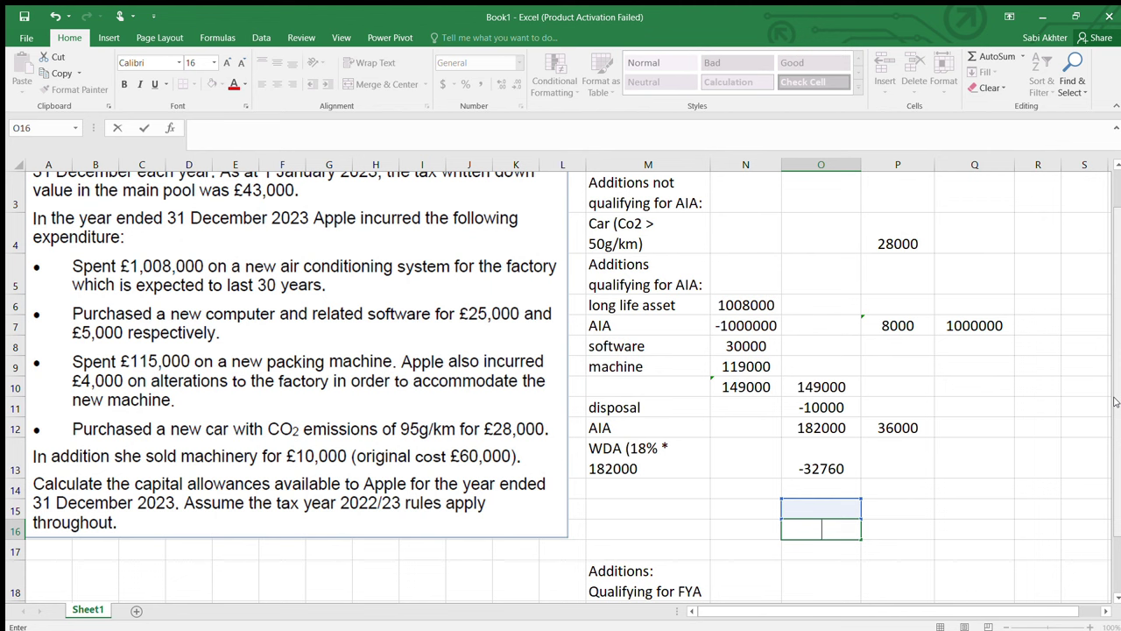
{"action": "left_click", "coordinate": [819, 471]}
{"action": "left_click", "coordinate": [975, 456]}
{"action": "type", "text": "32760"}
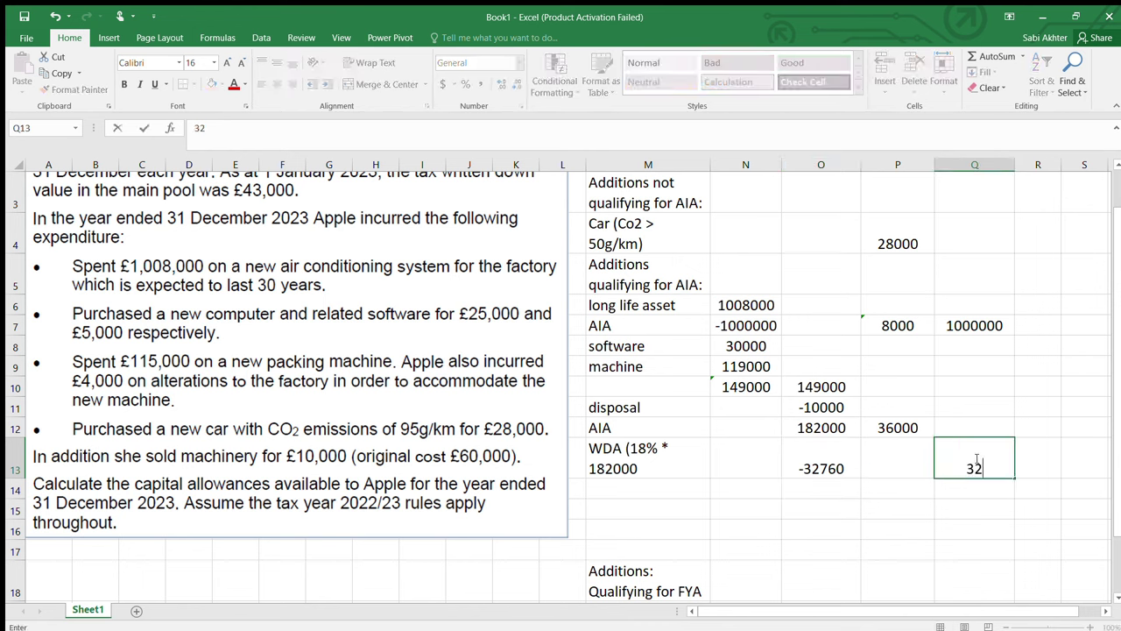
{"action": "key", "text": "Return"}
- Copy the WDA label from M13 into M14
{"action": "key", "text": "Left"}
{"action": "key", "text": "Left"}
{"action": "key", "text": "Left"}
{"action": "key", "text": "Left"}
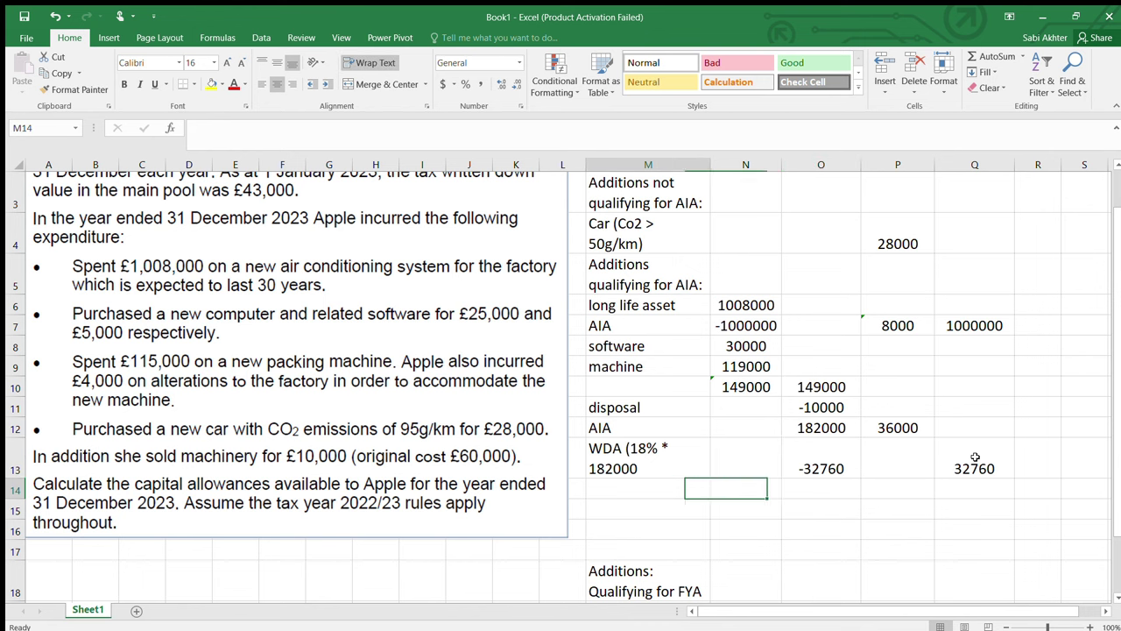
{"action": "left_click", "coordinate": [701, 461]}
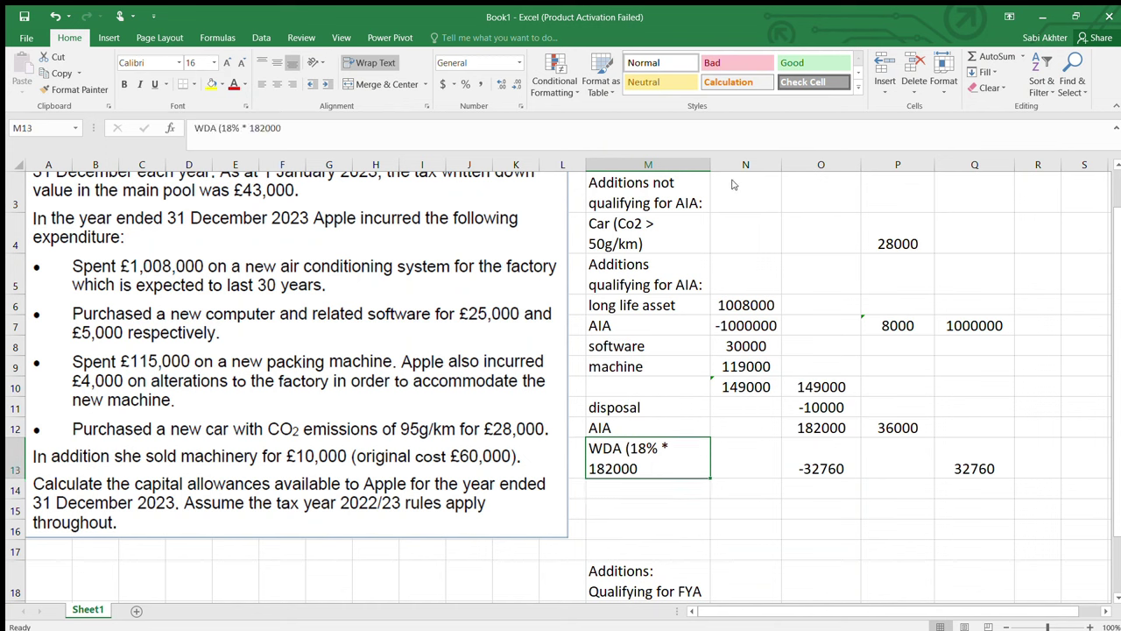
{"action": "key", "text": "ctrl+c"}
{"action": "left_click", "coordinate": [706, 488]}
{"action": "key", "text": "ctrl+v"}
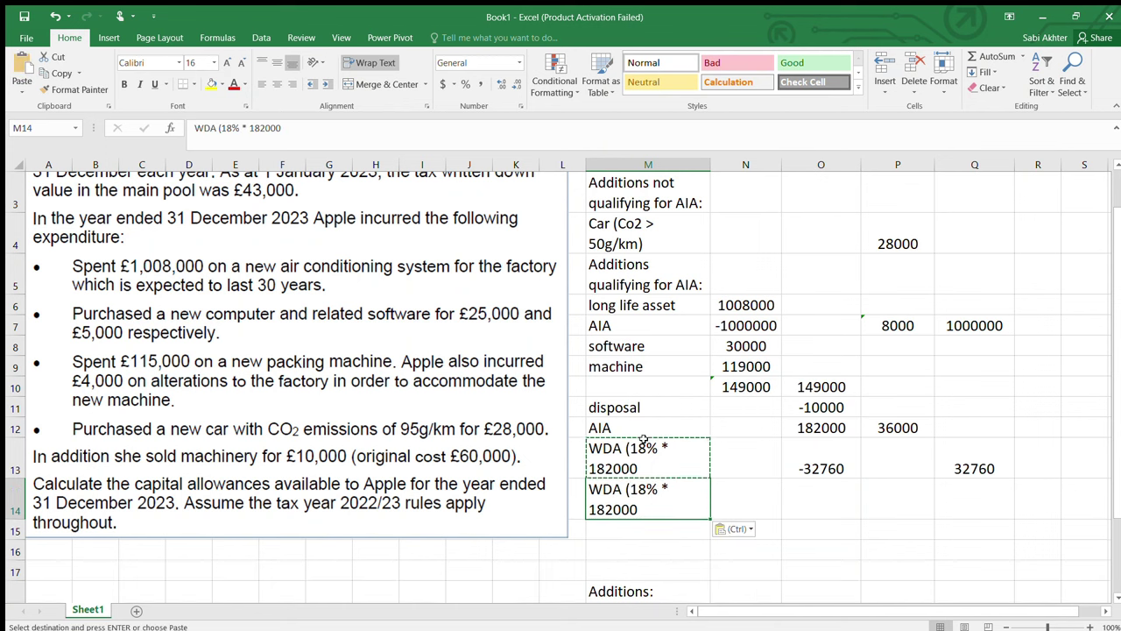
- Change the copied label in M14 to "WDA (6% * 36000"
{"action": "double_click", "coordinate": [650, 491]}
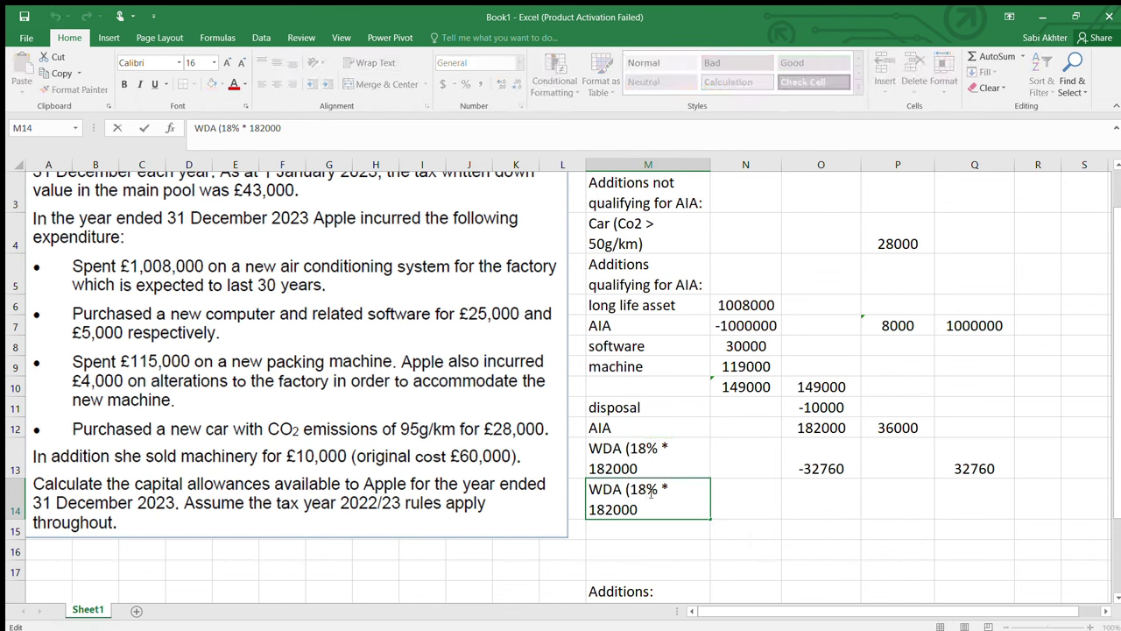
{"action": "key", "text": "BackSpace"}
{"action": "key", "text": "BackSpace"}
{"action": "type", "text": "6"}
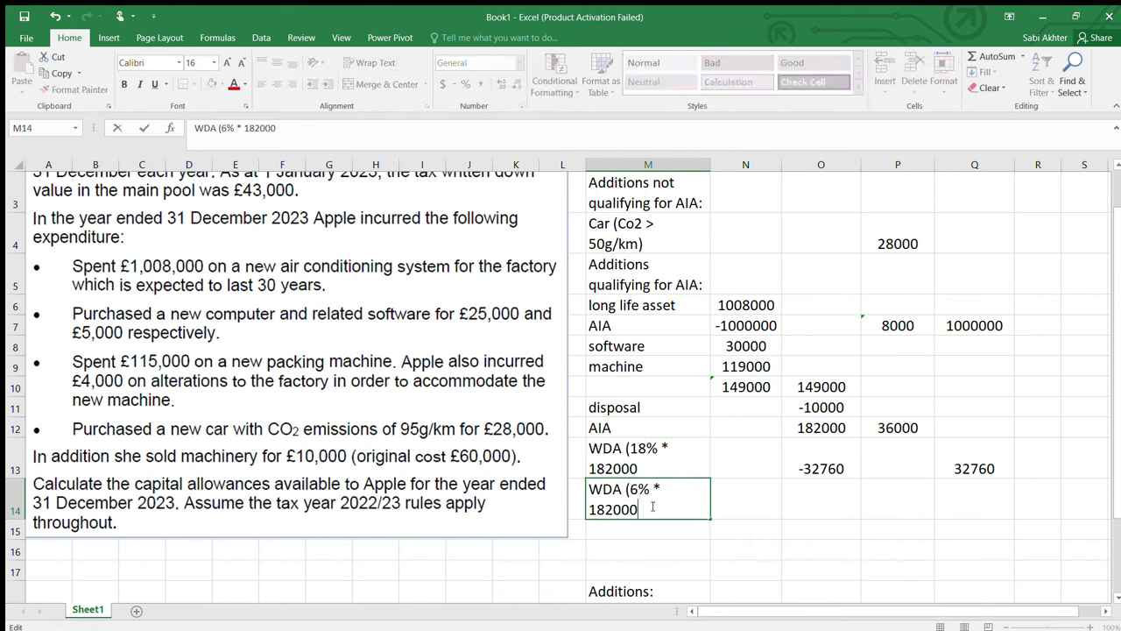
{"action": "key", "text": "BackSpace"}
{"action": "key", "text": "BackSpace"}
{"action": "key", "text": "BackSpace"}
{"action": "key", "text": "BackSpace"}
{"action": "key", "text": "BackSpace"}
{"action": "key", "text": "BackSpace"}
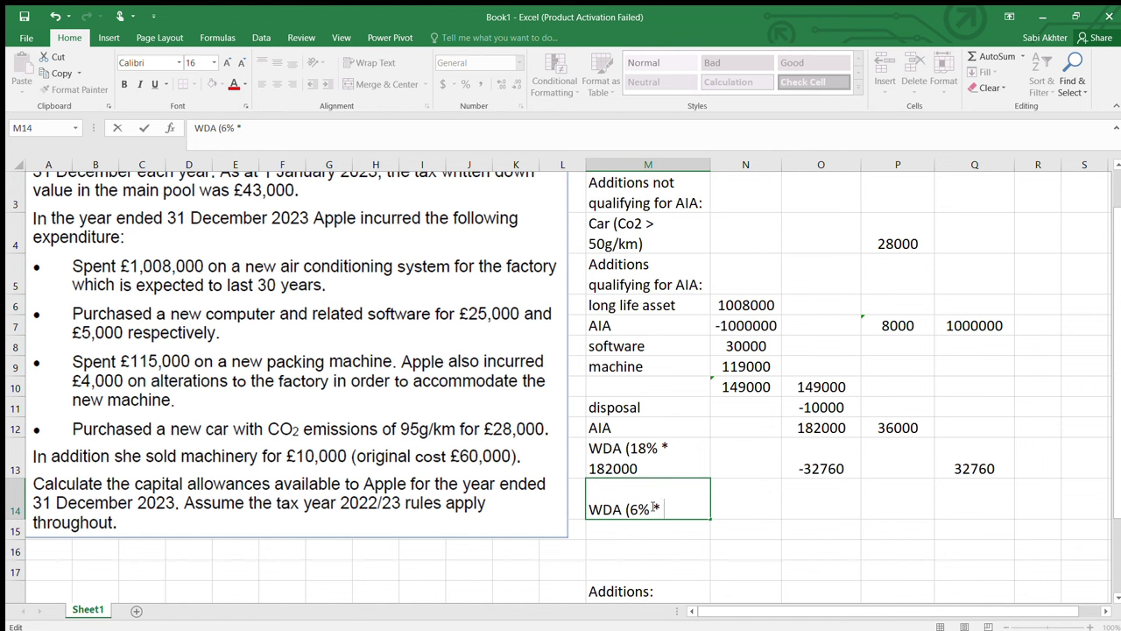
{"action": "type", "text": "36000"}
{"action": "left_click", "coordinate": [899, 427]}
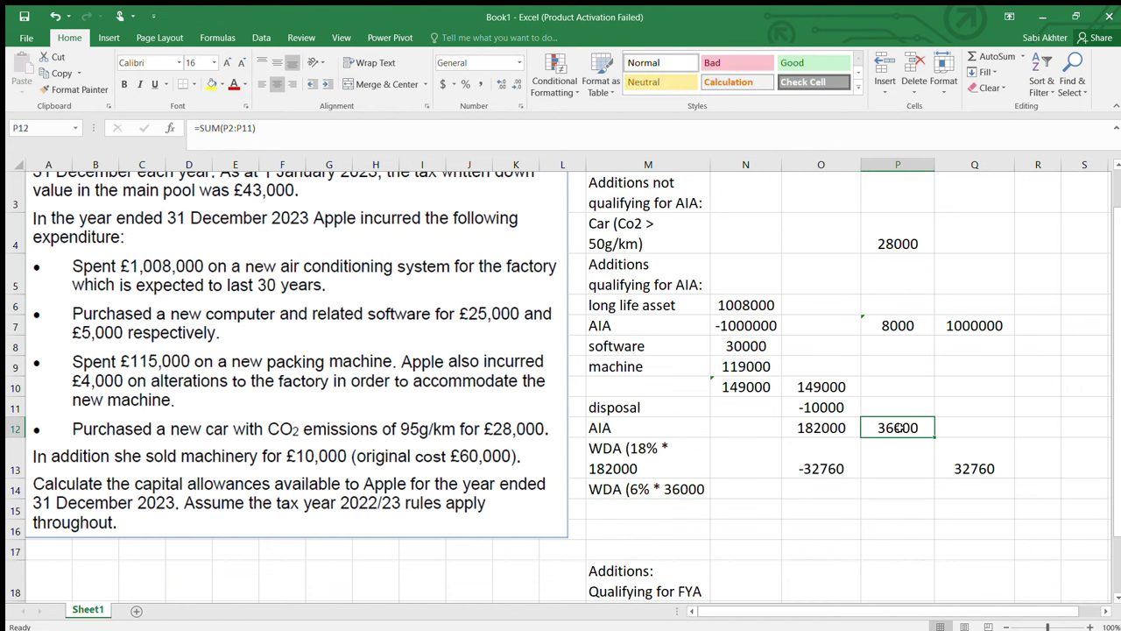
- Add the missing closing bracket to the WDA labels in M14 and M13
{"action": "left_click", "coordinate": [821, 493]}
{"action": "double_click", "coordinate": [704, 488]}
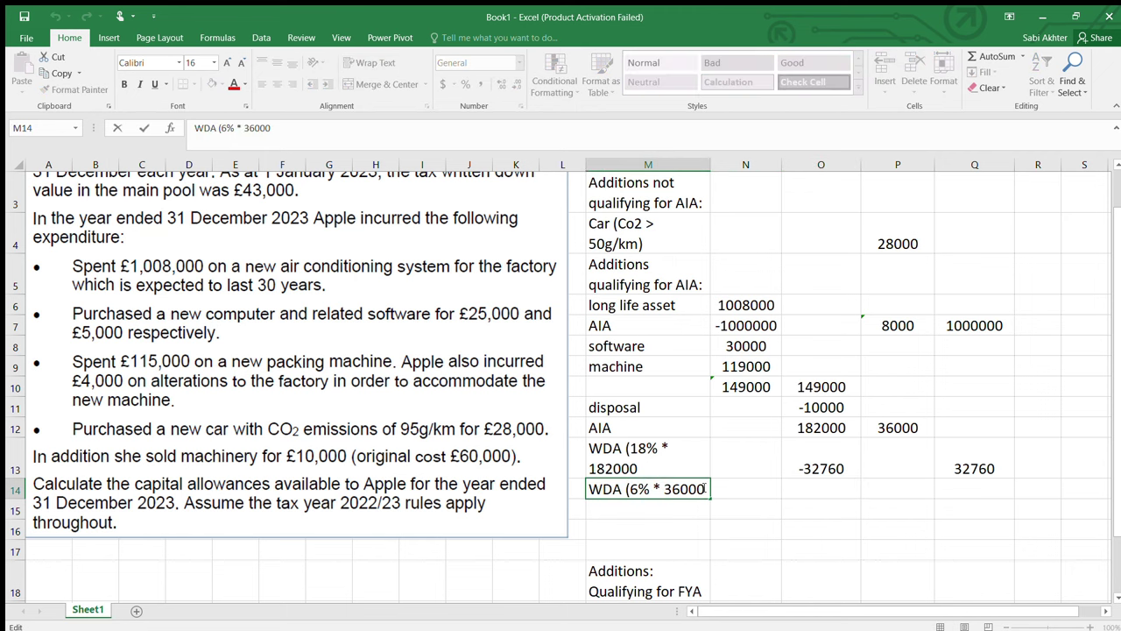
{"action": "type", "text": ")"}
{"action": "left_click", "coordinate": [666, 456]}
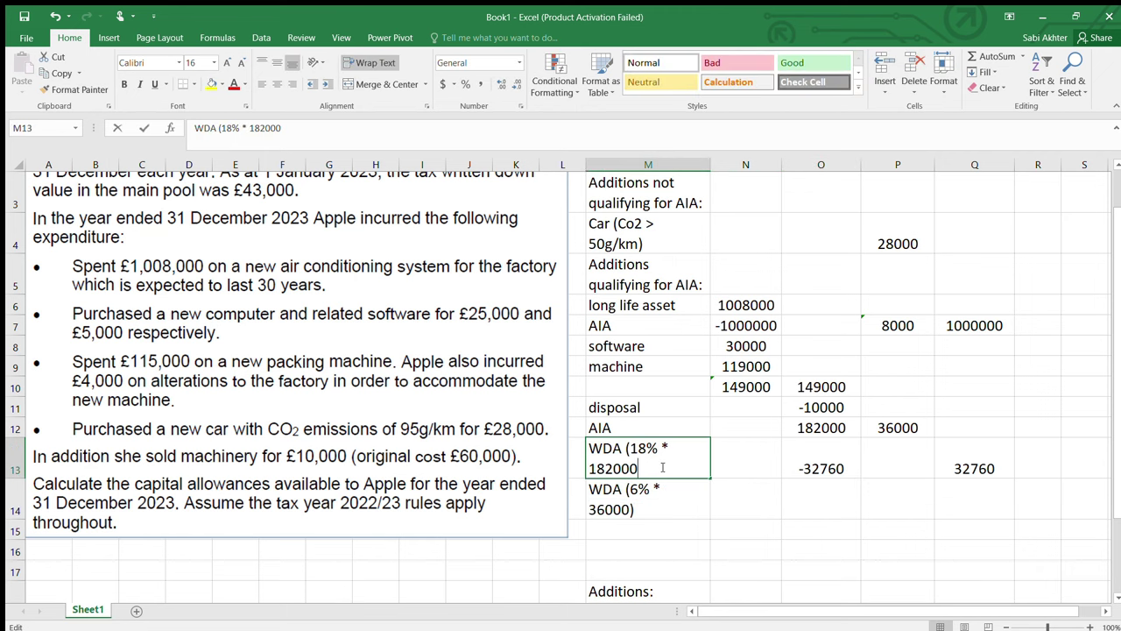
{"action": "double_click", "coordinate": [706, 471]}
{"action": "type", "text": ")"}
{"action": "left_click", "coordinate": [810, 503]}
{"action": "type", "text": "="}
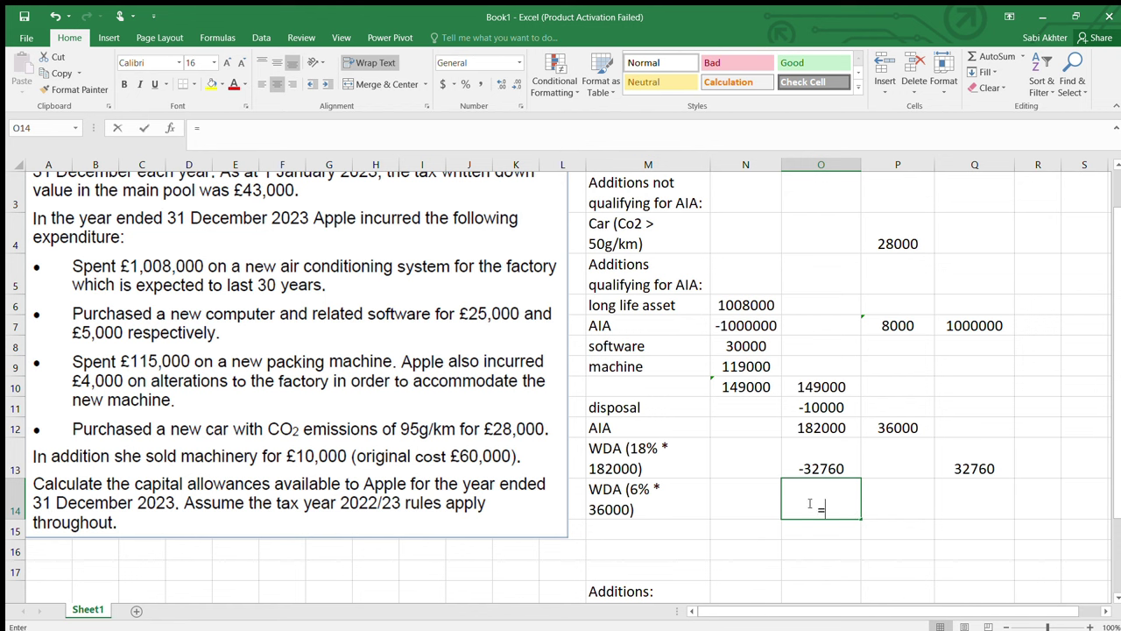
{"action": "type", "text": "6%"}
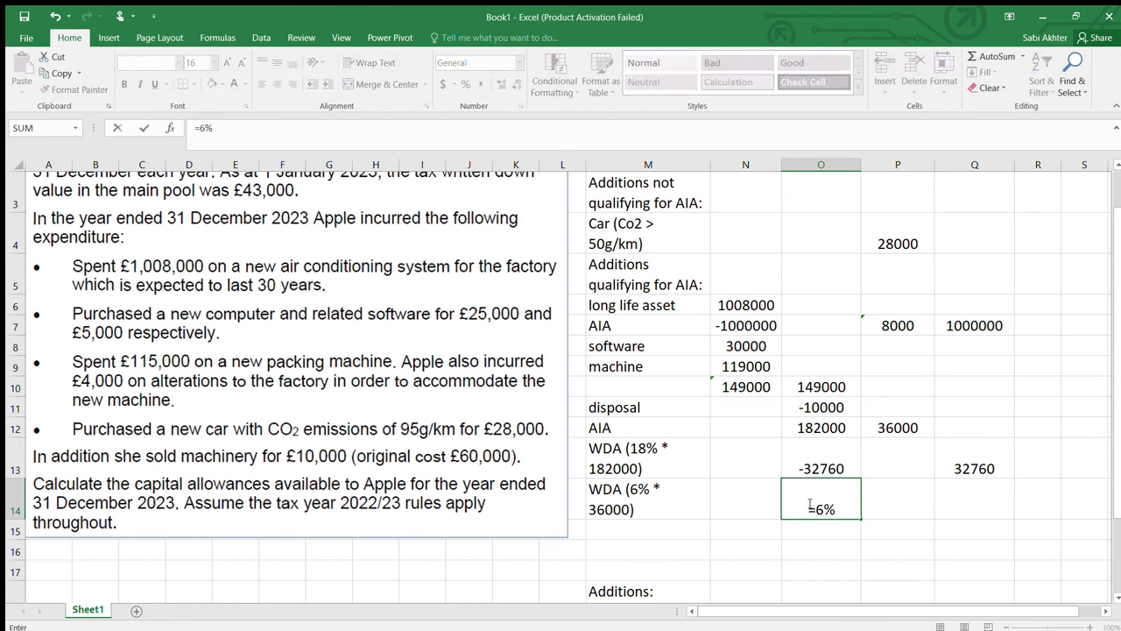
{"action": "type", "text": "*"}
{"action": "left_click", "coordinate": [885, 429]}
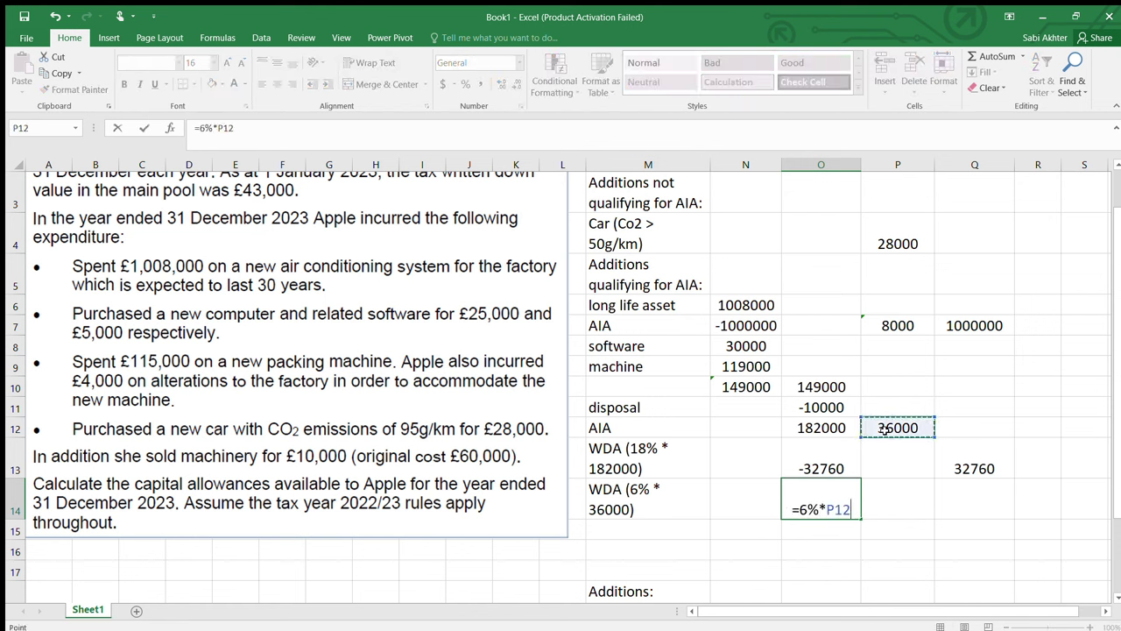
{"action": "key", "text": "Return"}
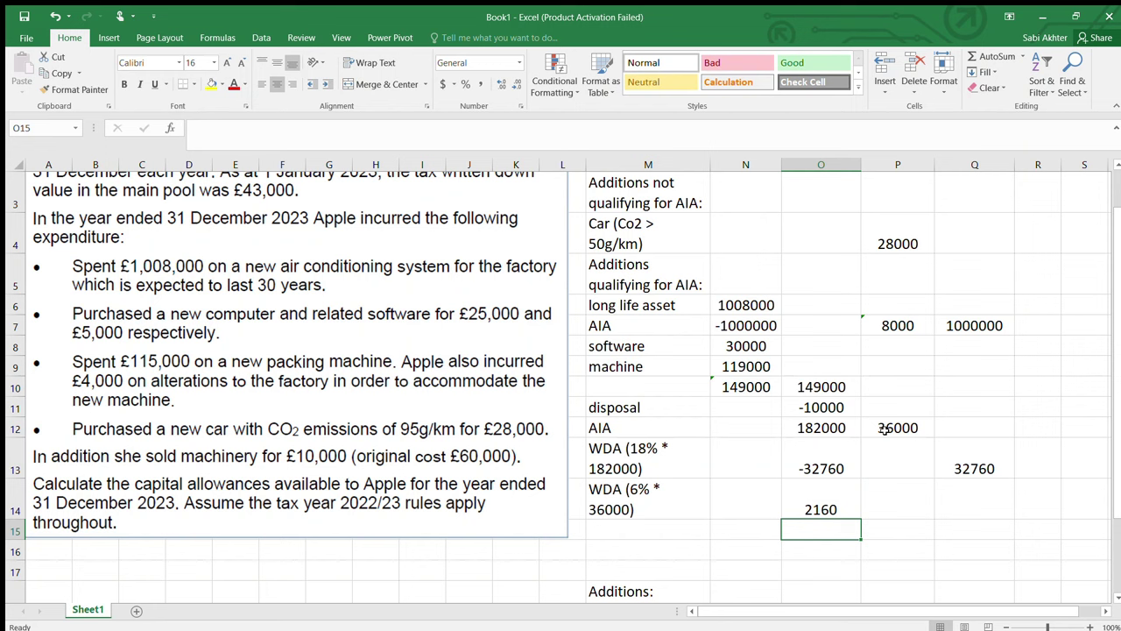
{"action": "left_click", "coordinate": [815, 492]}
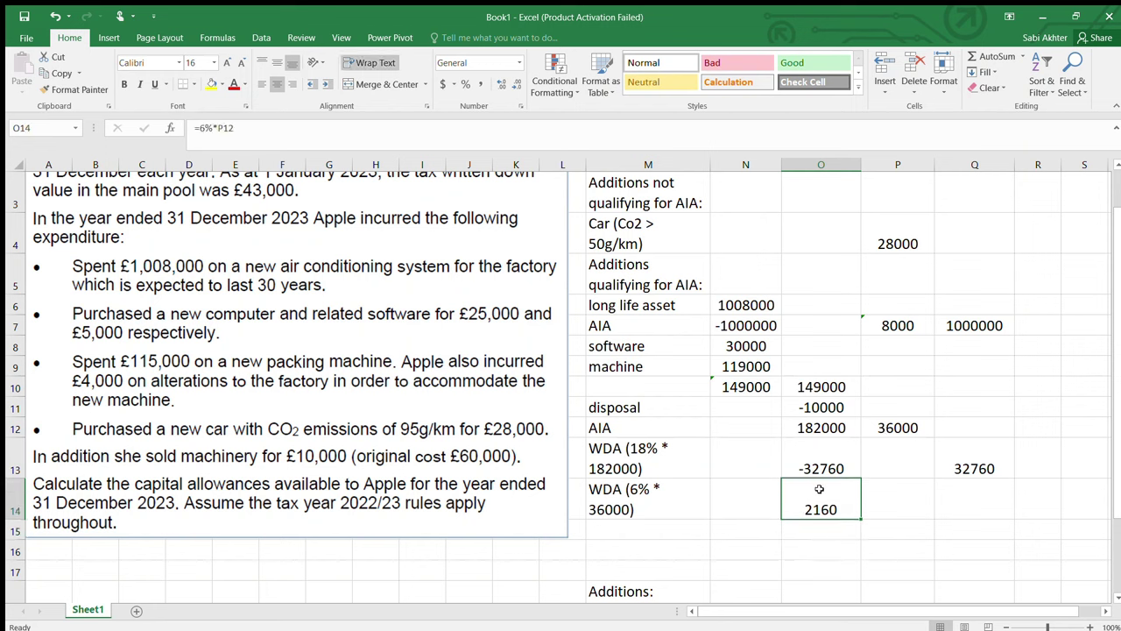
{"action": "key", "text": "F2"}
- Calculate the 6% WDA on P12 in P14 as a negative amount
{"action": "left_click", "coordinate": [878, 498]}
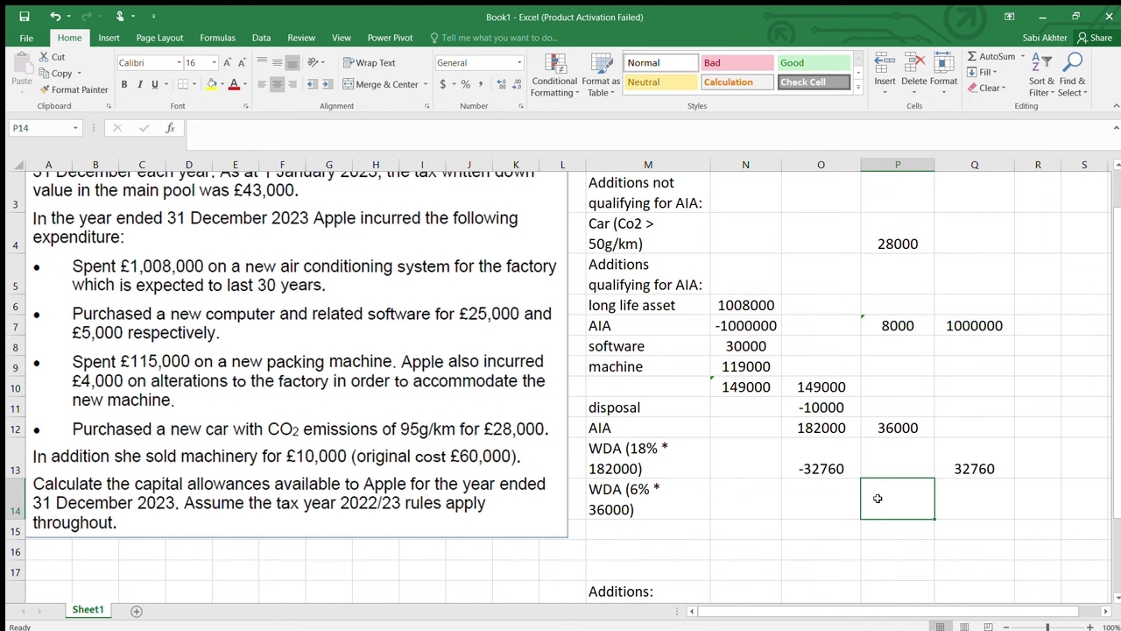
{"action": "type", "text": "=6%*"}
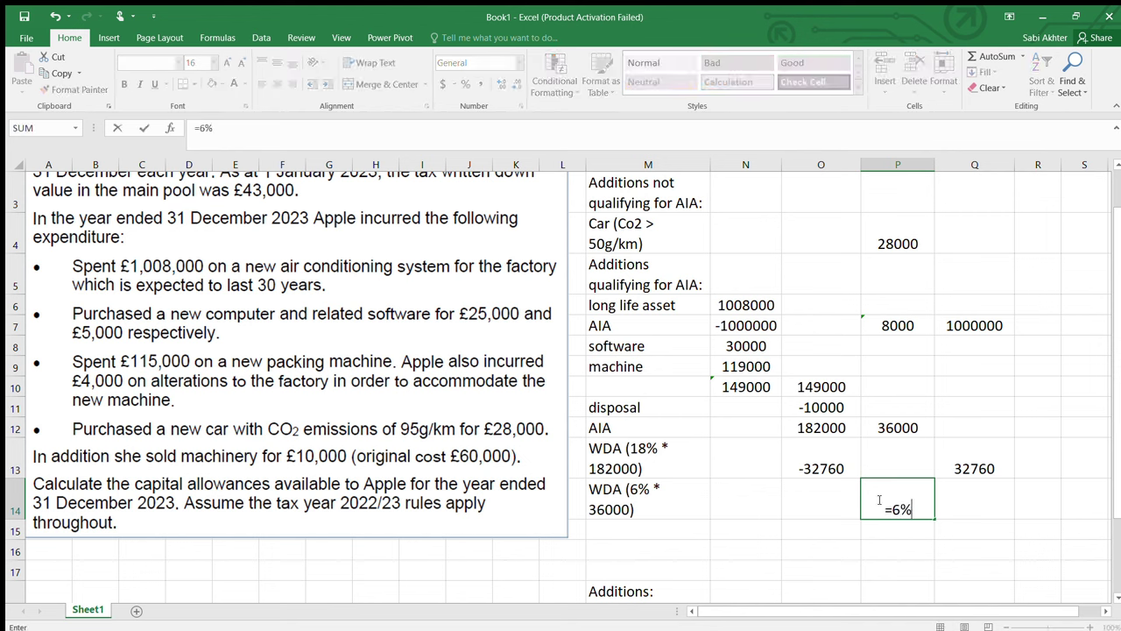
{"action": "left_click", "coordinate": [923, 432]}
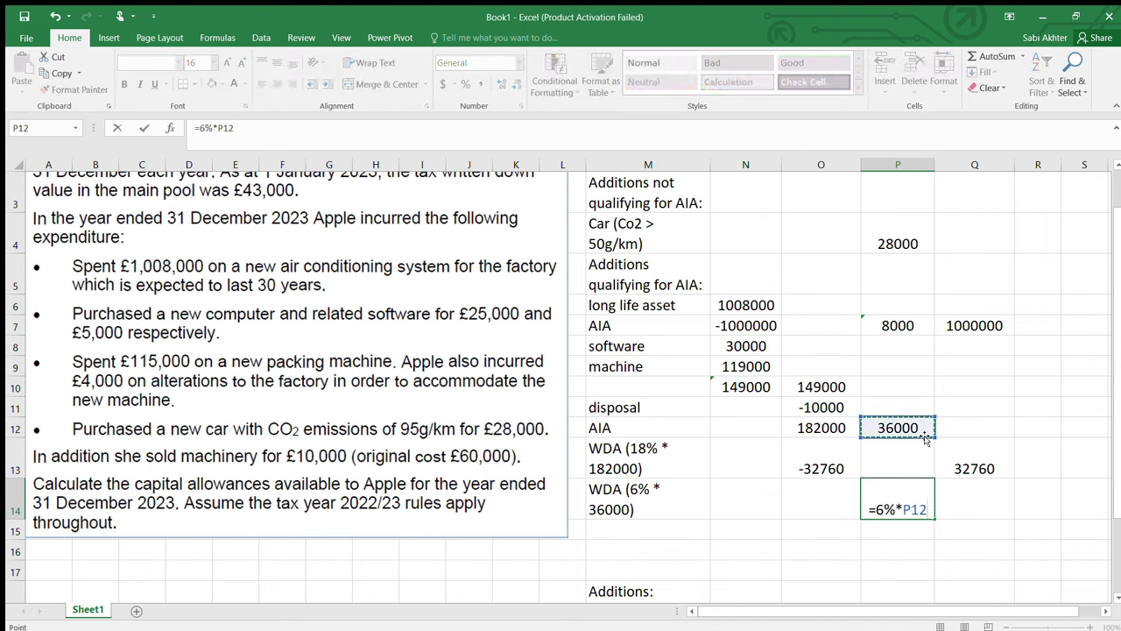
{"action": "key", "text": "Return"}
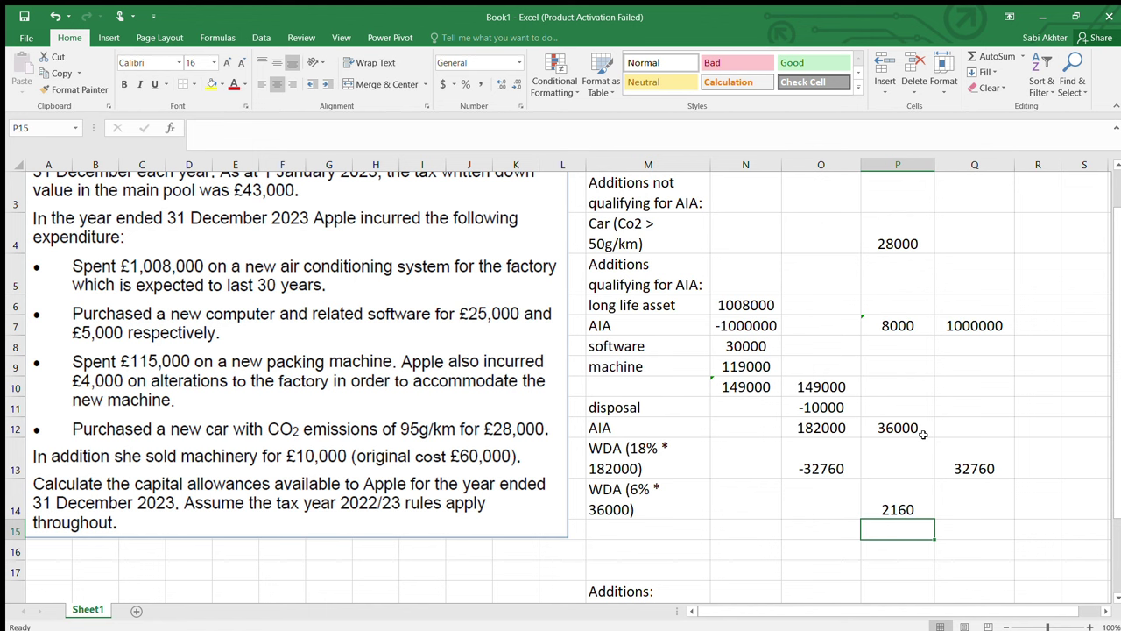
{"action": "double_click", "coordinate": [880, 515]}
{"action": "type", "text": "-"}
{"action": "key", "text": "Return"}
- Enter the 6% WDA of 2160 in the allowances column at Q14
{"action": "left_click", "coordinate": [970, 489]}
{"action": "type", "text": "2160"}
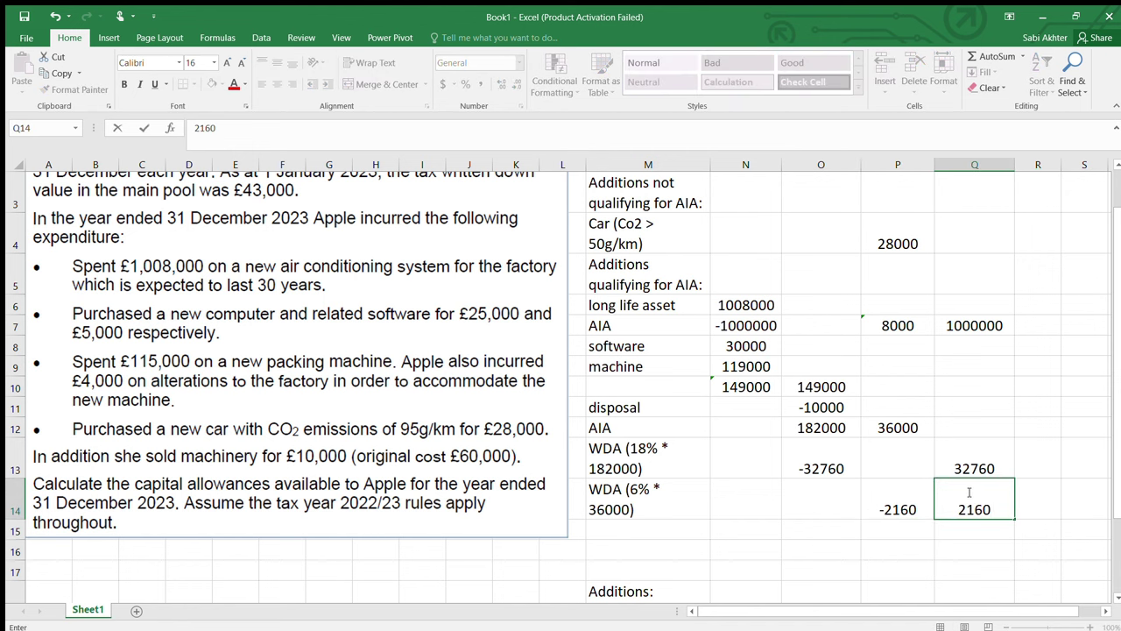
{"action": "left_click", "coordinate": [933, 534]}
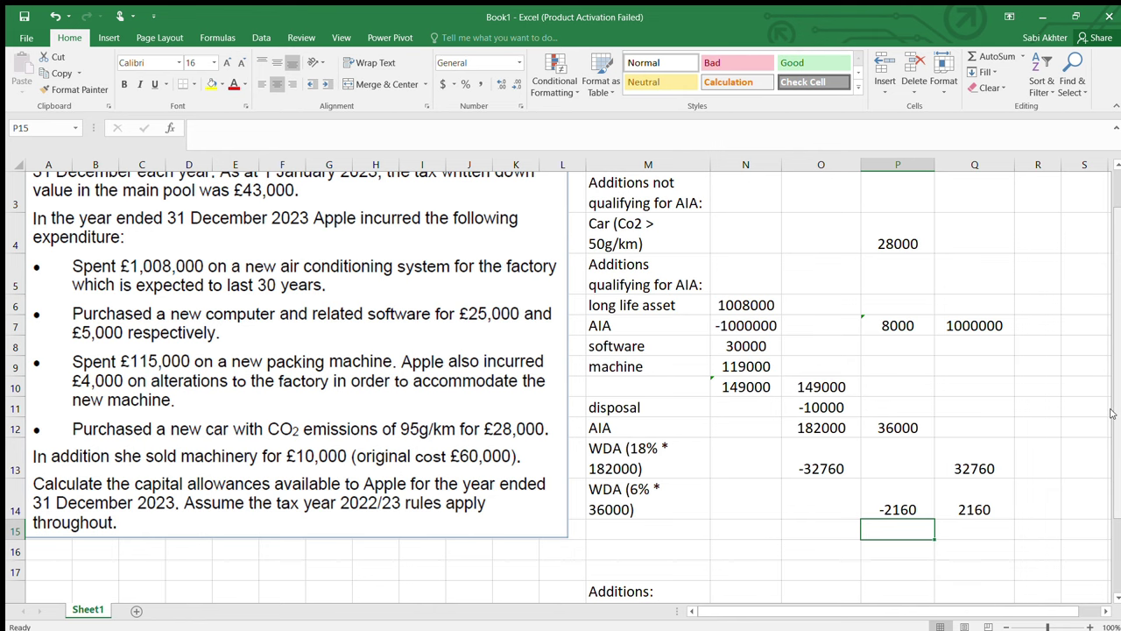
- Delete the leftover first-year allowance rows 18 to 21, from the "Additions: Qualifying for FYA" row through the row below "FYA (100%)"
{"action": "scroll", "coordinate": [1115, 408], "scroll_direction": "down", "scroll_amount": 2}
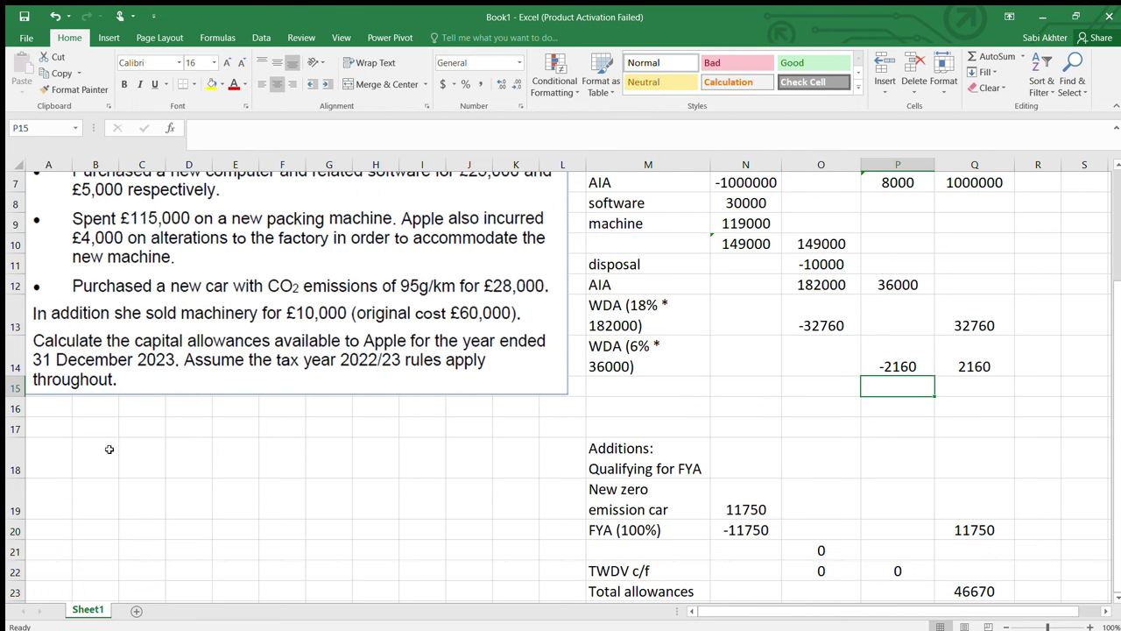
{"action": "left_click", "coordinate": [666, 387]}
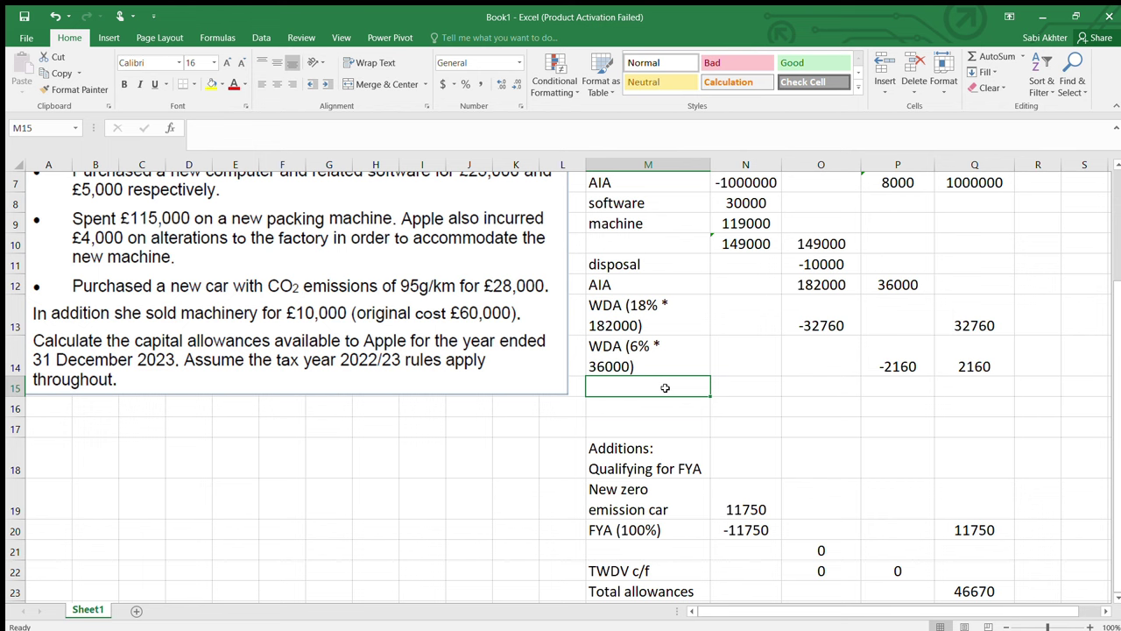
{"action": "left_click_drag", "start_coordinate": [16, 470], "coordinate": [25, 544]}
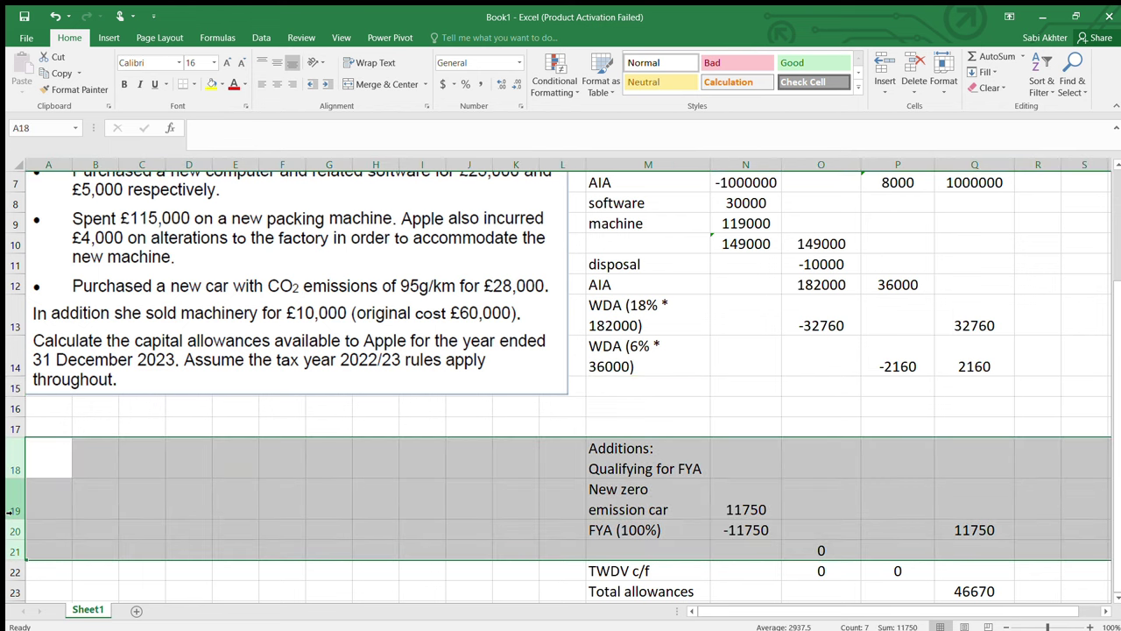
{"action": "key", "text": "ctrl+minus"}
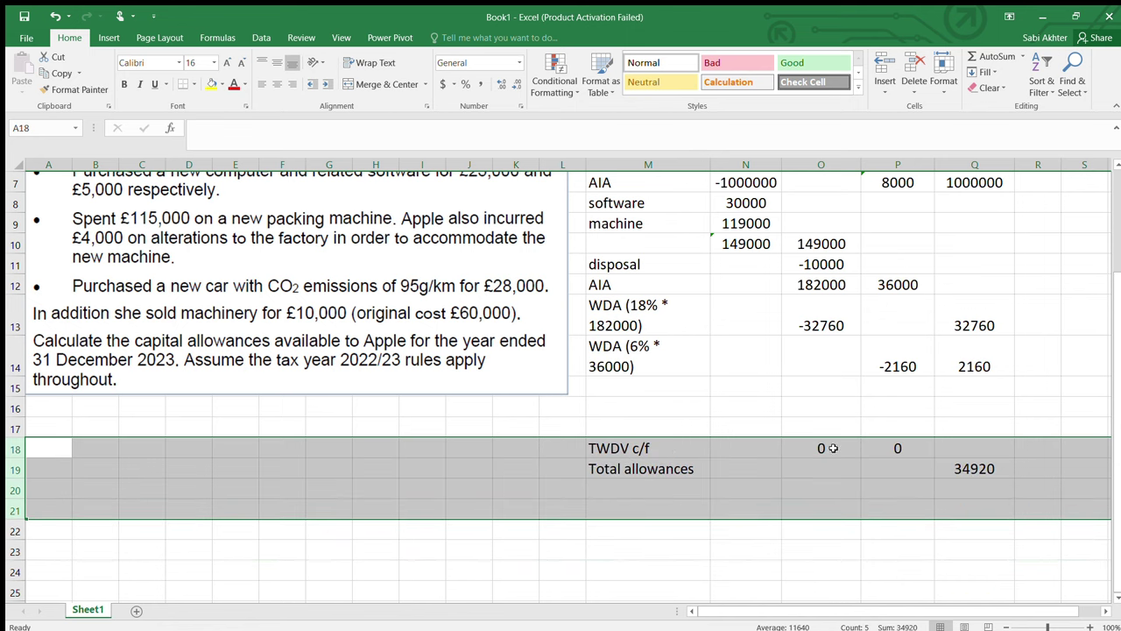
- Copy the "TWDV c/f" label from M18 to M15 and the "Total allowances" label from M19 to M16
{"action": "left_click", "coordinate": [775, 446]}
{"action": "left_click", "coordinate": [664, 454]}
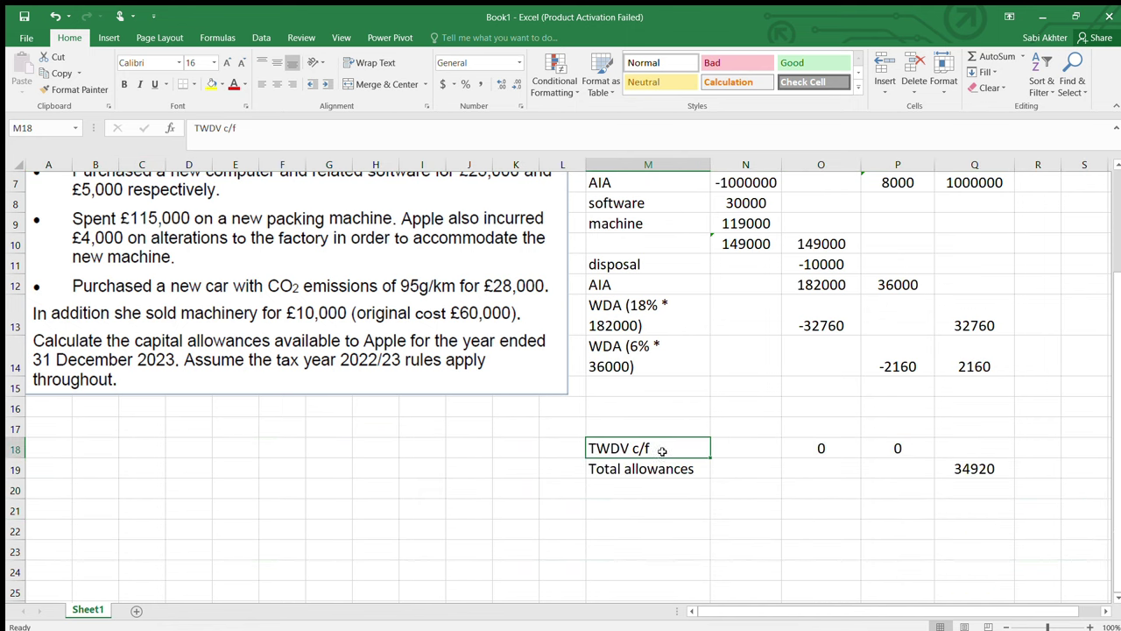
{"action": "key", "text": "ctrl+c"}
{"action": "left_click", "coordinate": [654, 385]}
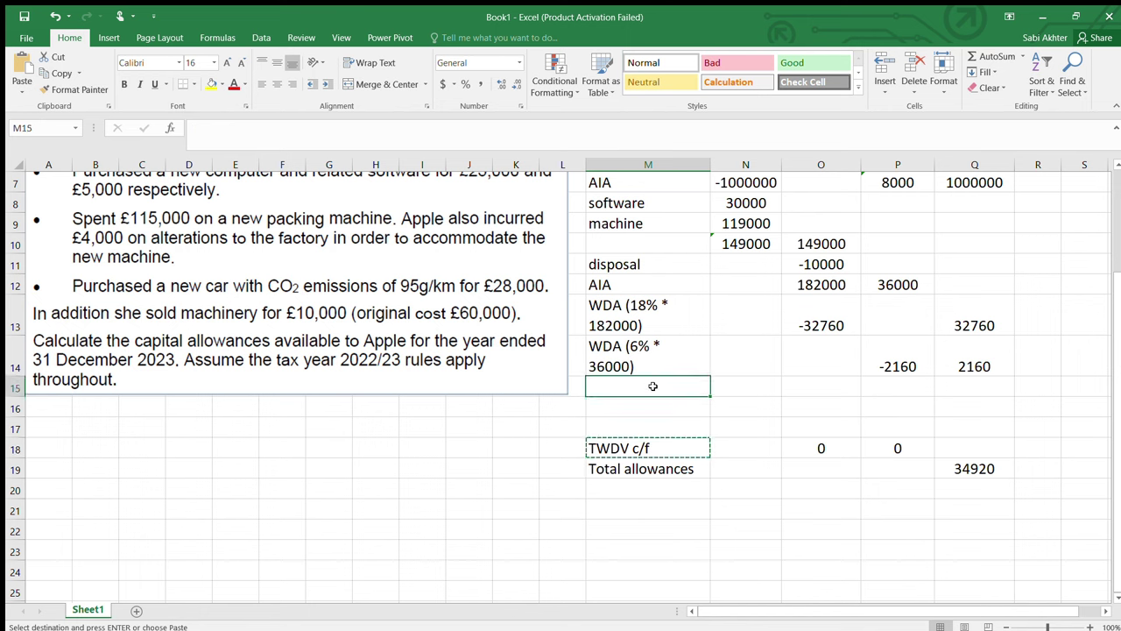
{"action": "key", "text": "ctrl+v"}
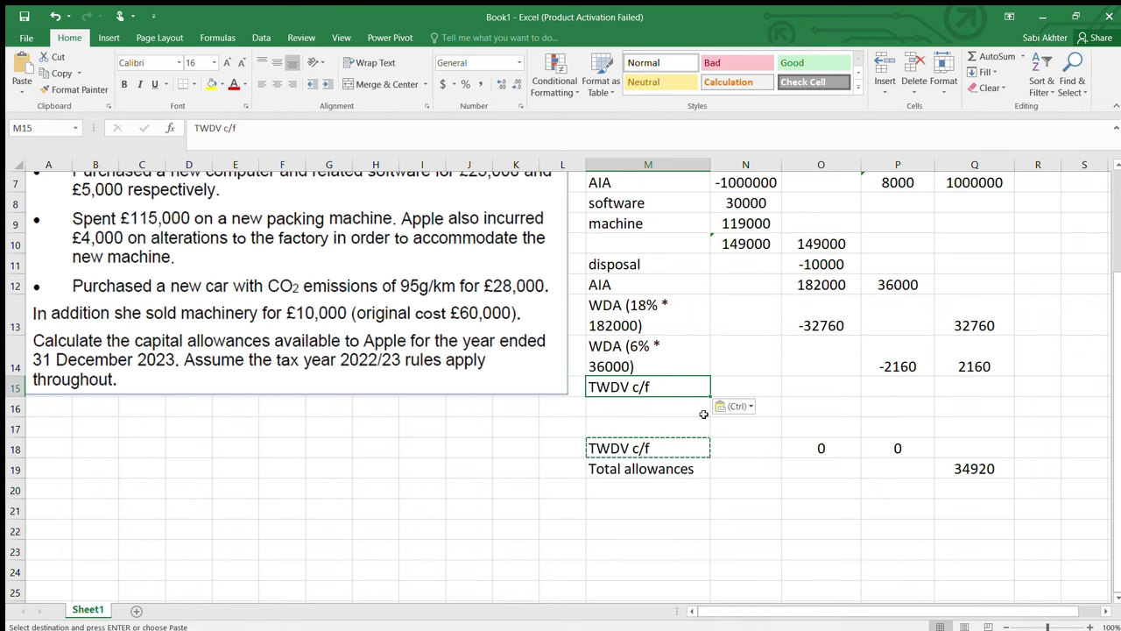
{"action": "left_click", "coordinate": [696, 470]}
{"action": "key", "text": "ctrl+c"}
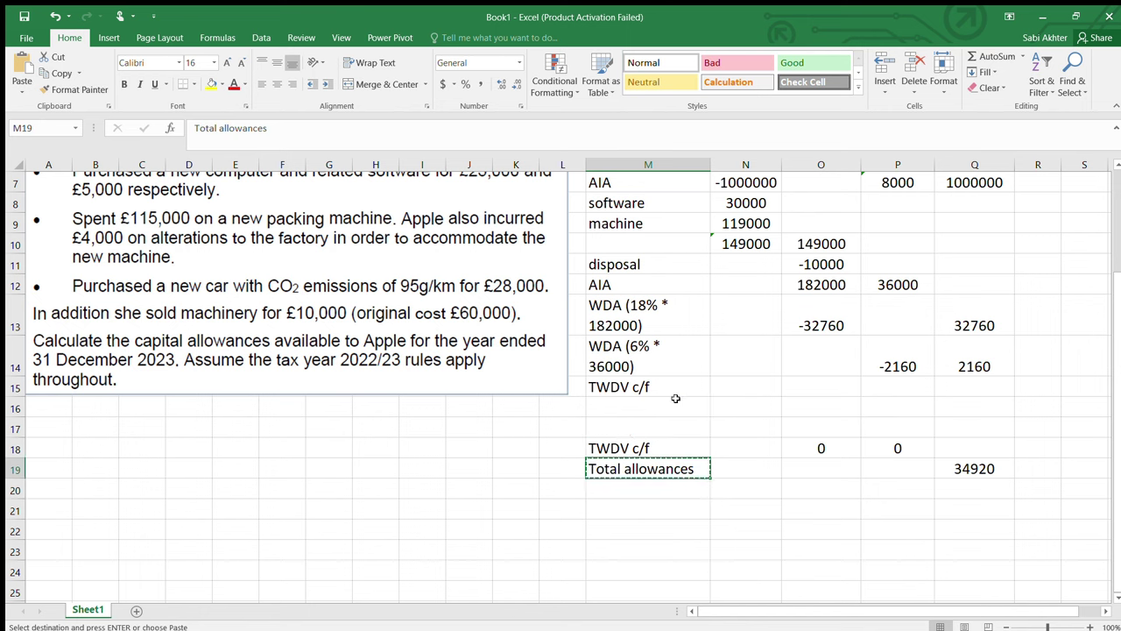
{"action": "left_click", "coordinate": [671, 404]}
{"action": "key", "text": "ctrl+v"}
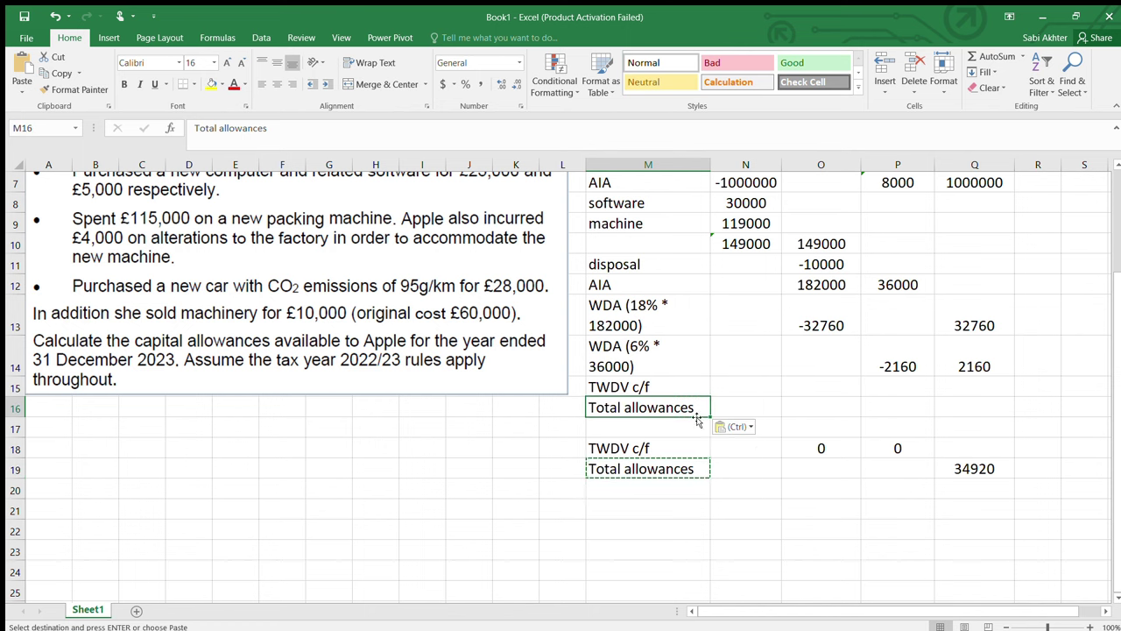
- Clear the old TWDV c/f and Total allowances labels and figures from rows 18 and 19
{"action": "left_click", "coordinate": [771, 452]}
{"action": "key", "text": "Escape"}
{"action": "key", "text": "Right"}
{"action": "key", "text": "shift+Right"}
{"action": "key", "text": "Delete"}
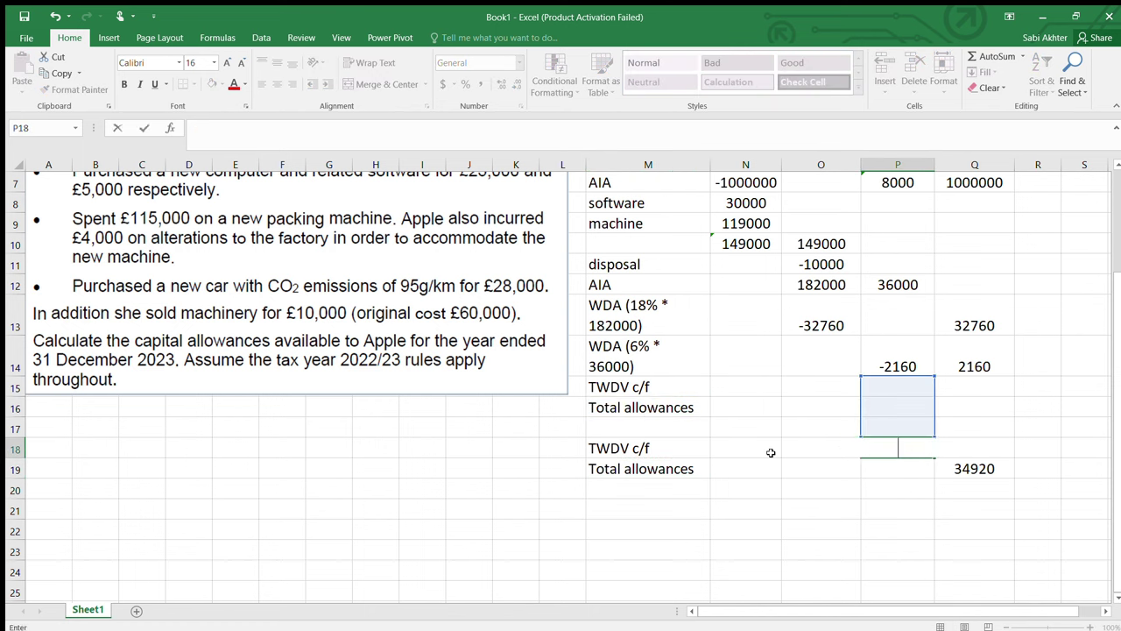
{"action": "key", "text": "Right"}
{"action": "key", "text": "Right"}
{"action": "key", "text": "Down"}
{"action": "key", "text": "BackSpace"}
{"action": "key", "text": "Left"}
{"action": "key", "text": "Left"}
{"action": "key", "text": "Left"}
{"action": "key", "text": "Left"}
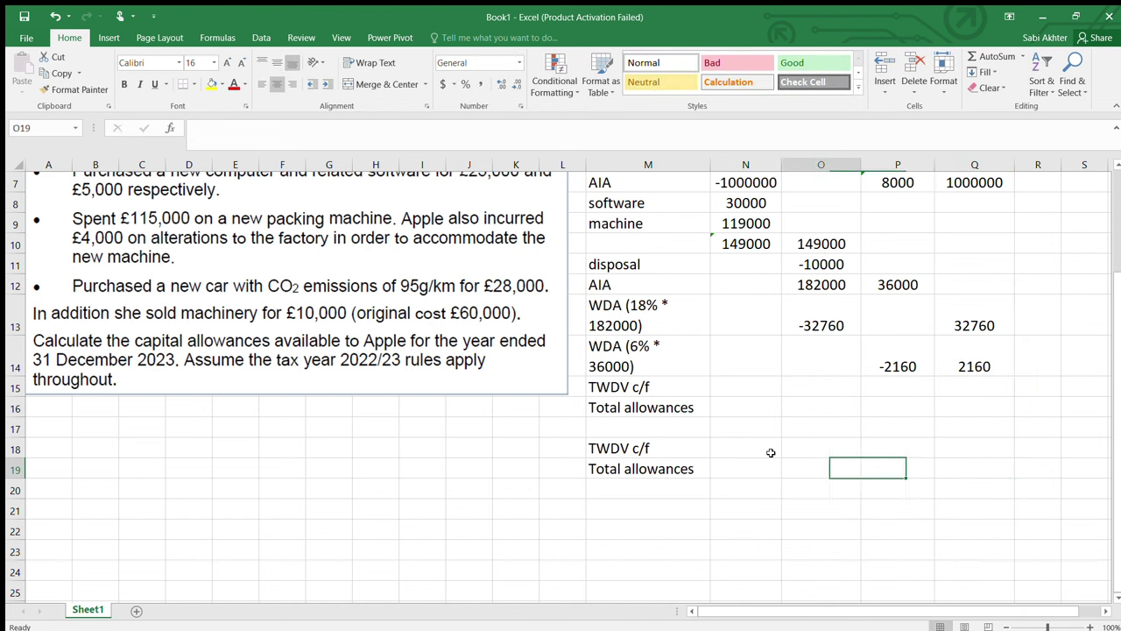
{"action": "key", "text": "shift+Up"}
{"action": "key", "text": "Delete"}
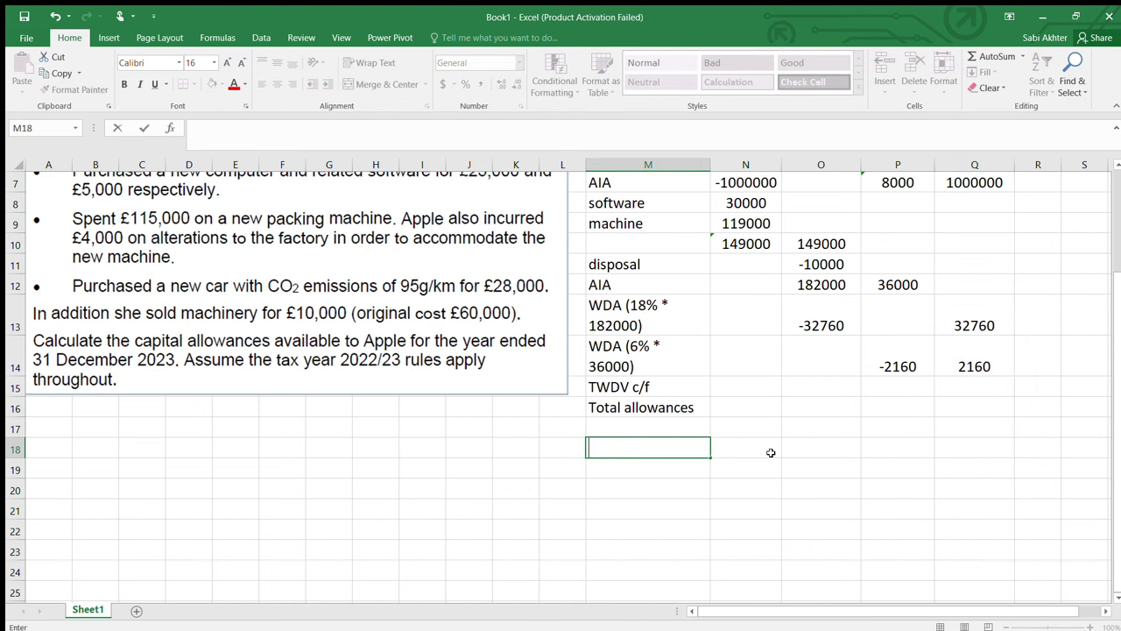
- Calculate the main pool TWDV c/f in O15 as the sum of O12:O13
{"action": "key", "text": "Up"}
{"action": "key", "text": "Up"}
{"action": "key", "text": "Up"}
{"action": "key", "text": "Up"}
{"action": "key", "text": "Right"}
{"action": "key", "text": "Right"}
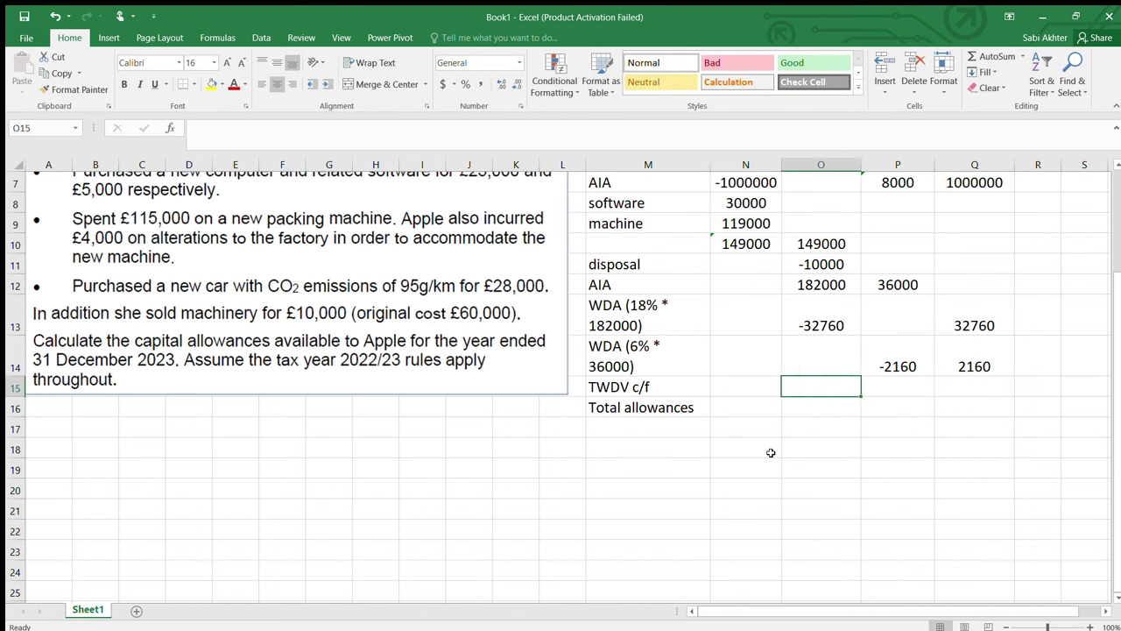
{"action": "key", "text": "Left"}
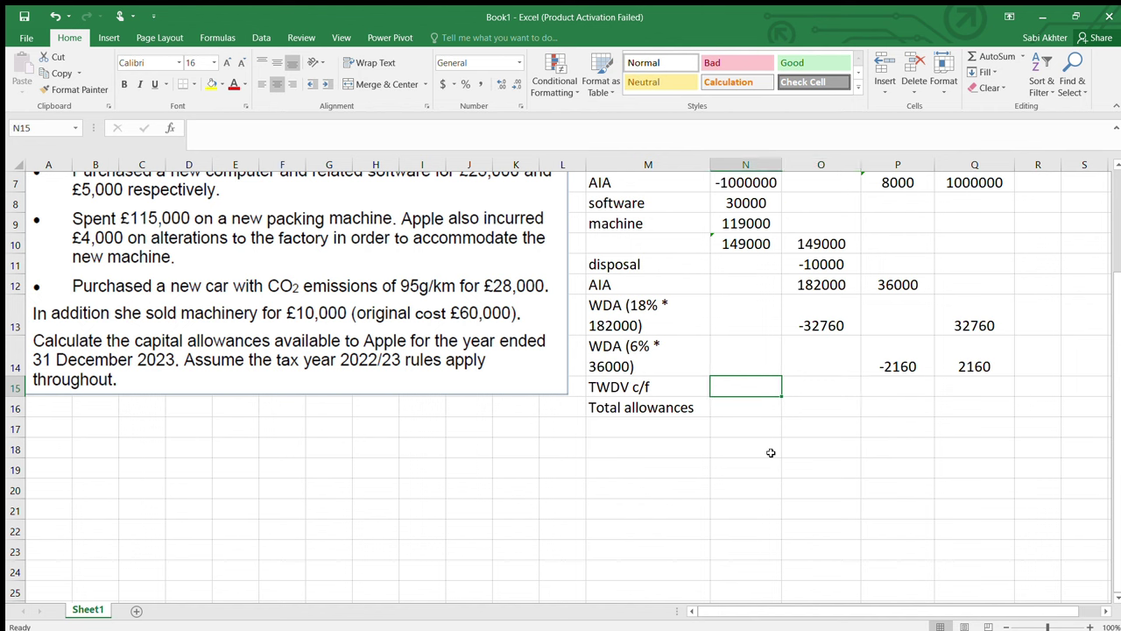
{"action": "key", "text": "Right"}
{"action": "type", "text": "=sum"}
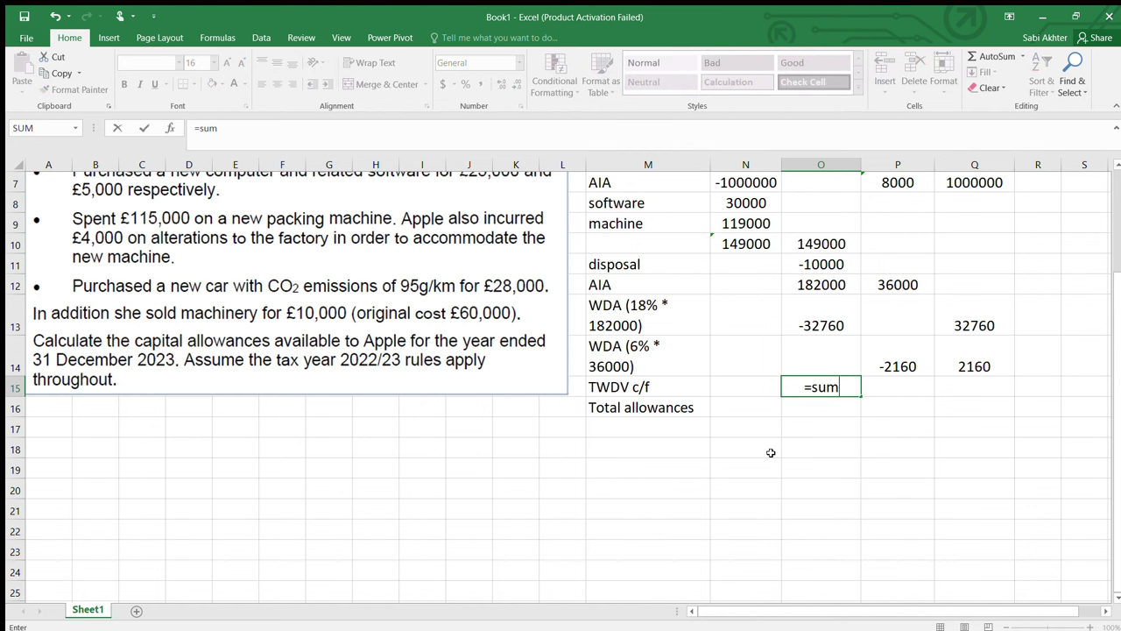
{"action": "type", "text": "("}
{"action": "left_click_drag", "start_coordinate": [821, 288], "coordinate": [827, 328]}
{"action": "key", "text": "Return"}
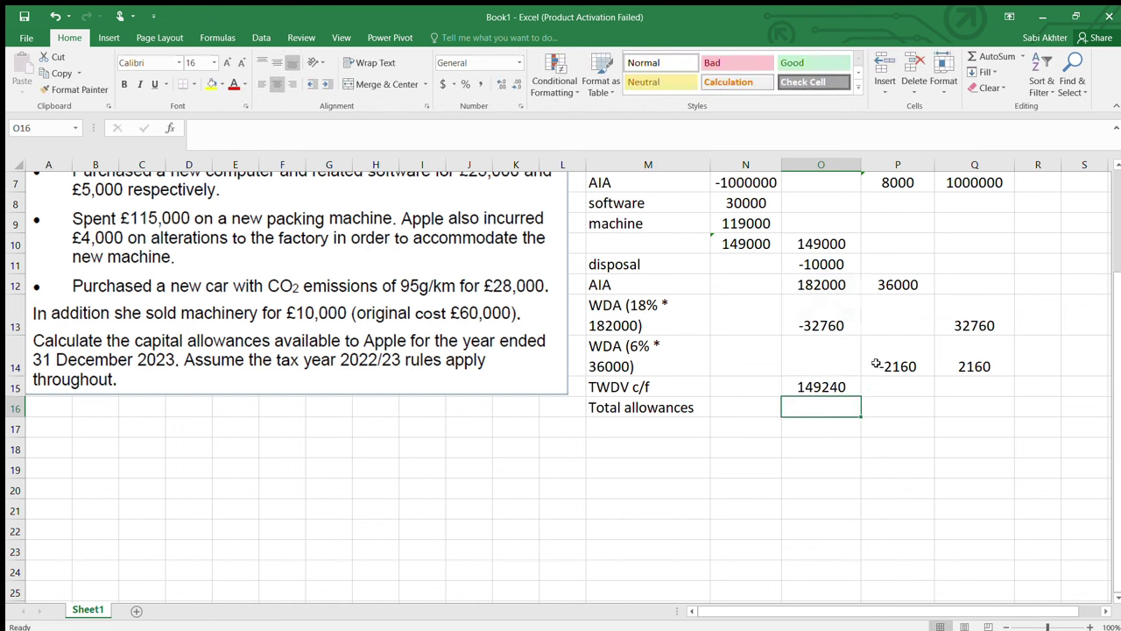
{"action": "left_click", "coordinate": [829, 390]}
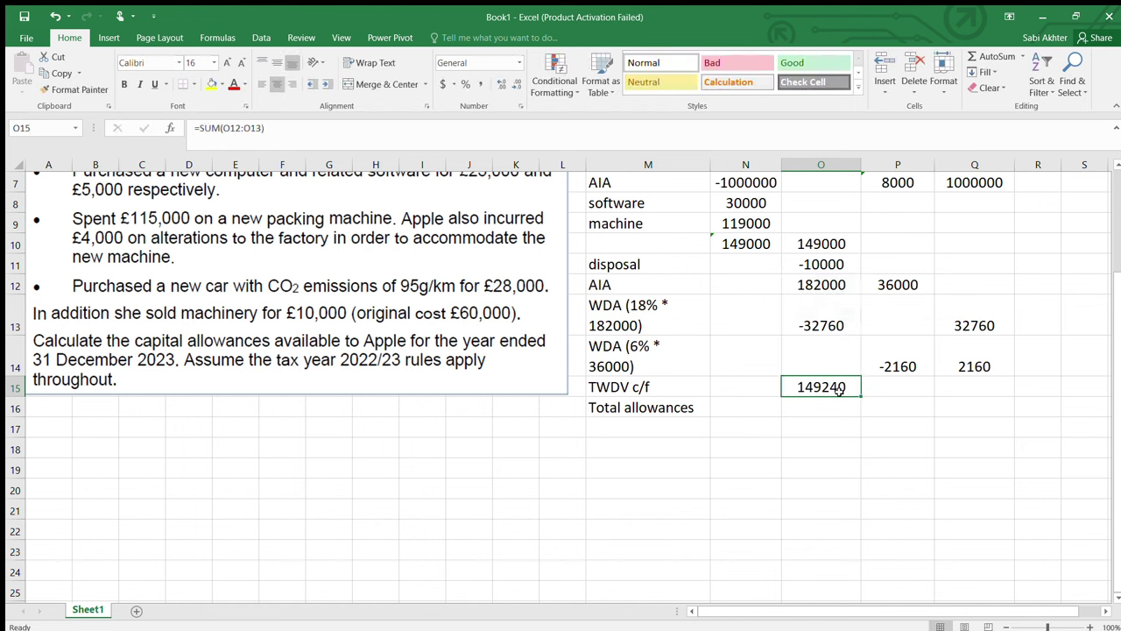
- Calculate the special rate pool TWDV c/f in P15 as the sum of P12:P14
{"action": "left_click", "coordinate": [887, 394]}
{"action": "type", "text": "=sum("}
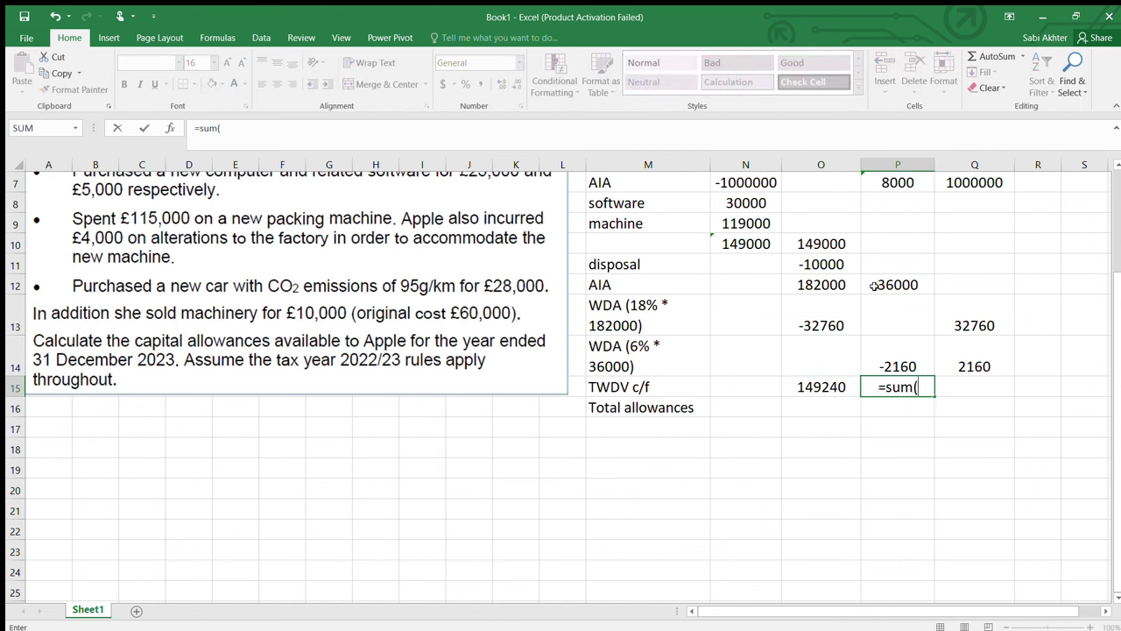
{"action": "left_click_drag", "start_coordinate": [874, 286], "coordinate": [879, 355]}
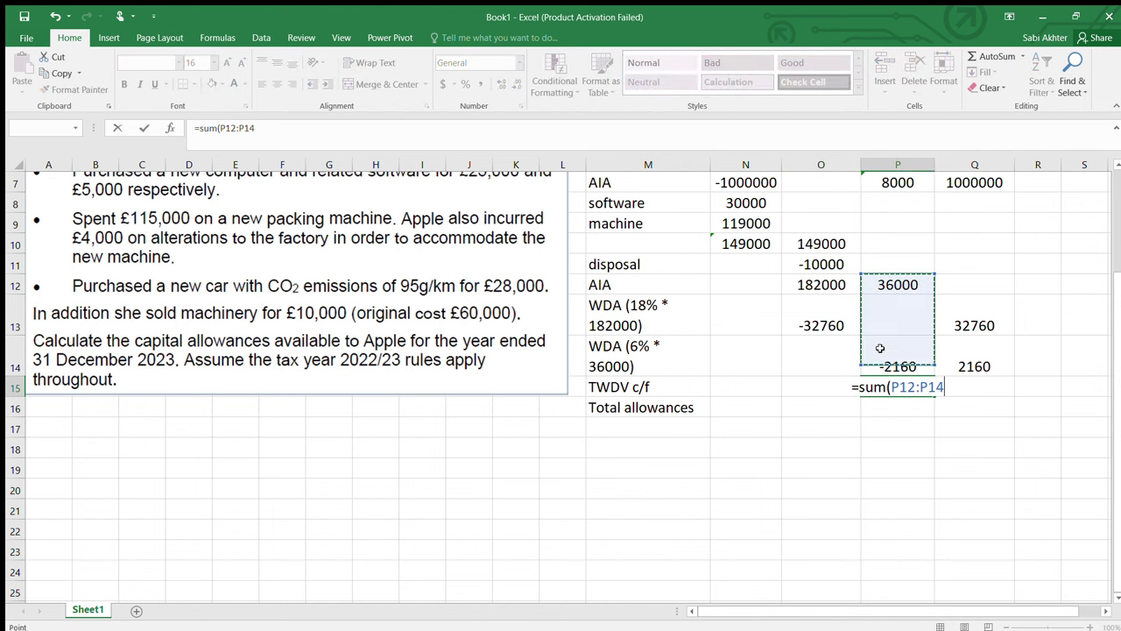
{"action": "key", "text": "Return"}
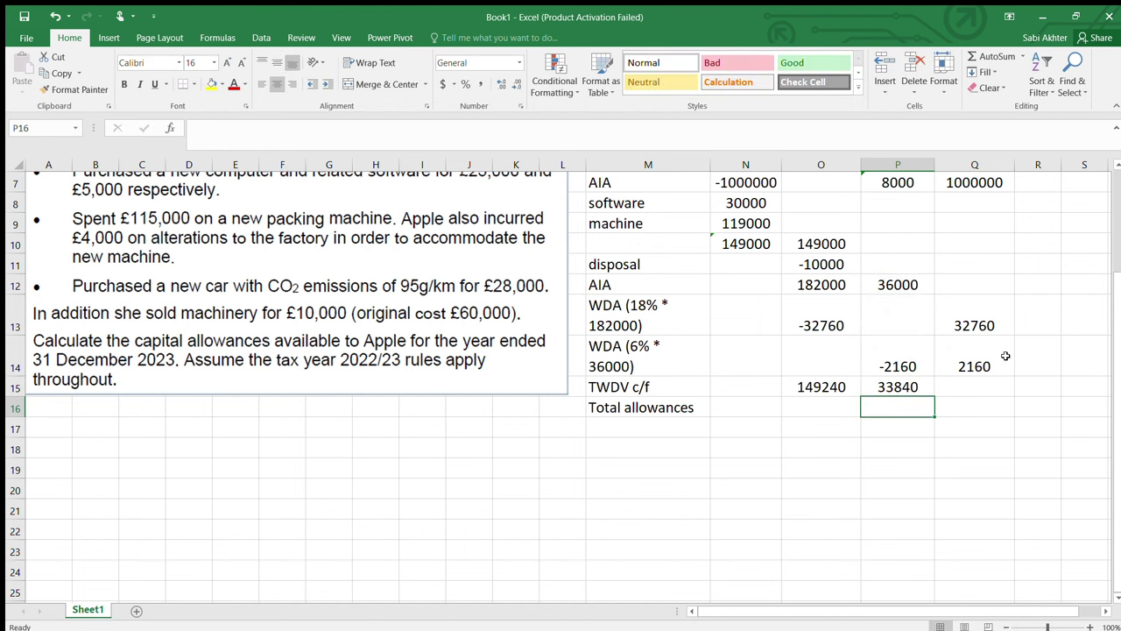
- Total the allowances column in Q15 with a sum of Q7:Q14
{"action": "left_click", "coordinate": [977, 383]}
{"action": "type", "text": "sum("}
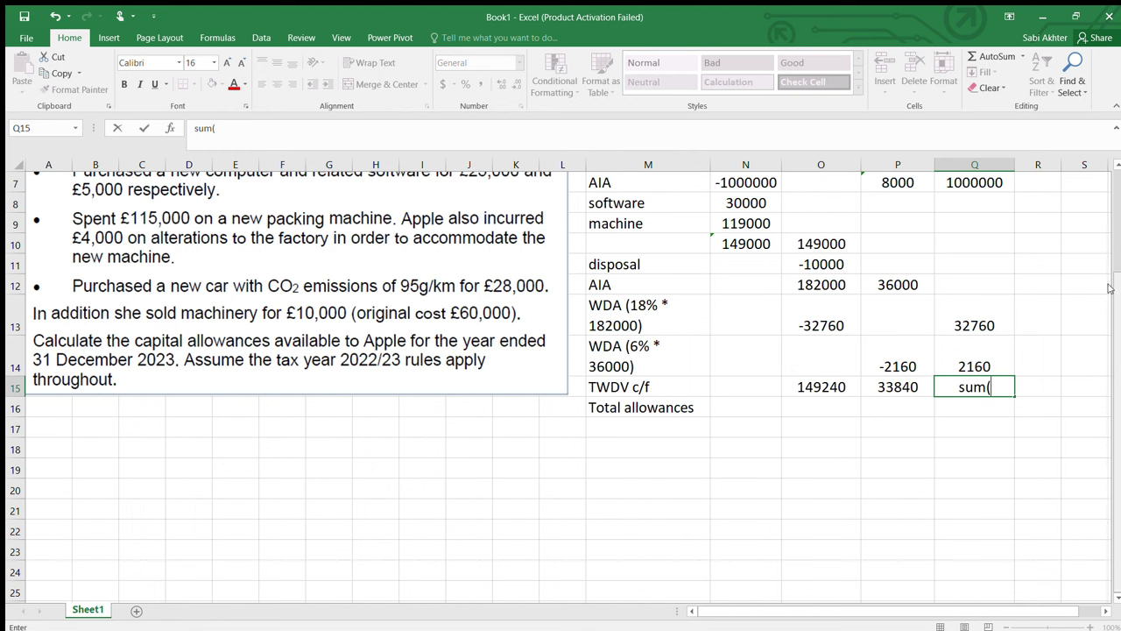
{"action": "left_click_drag", "start_coordinate": [985, 188], "coordinate": [985, 368]}
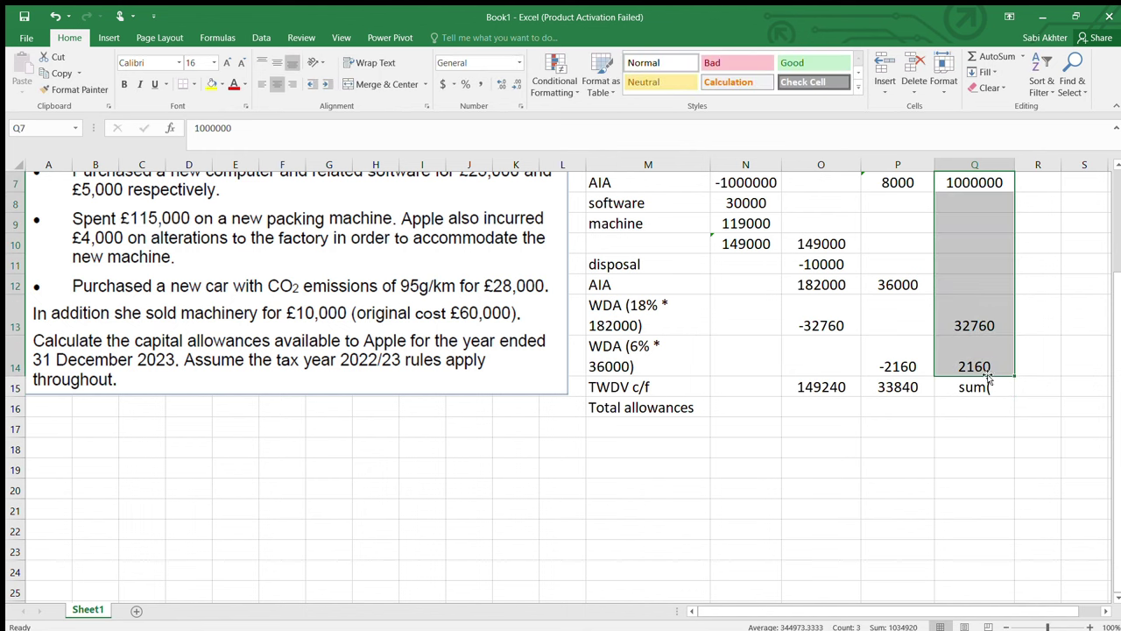
{"action": "left_click", "coordinate": [991, 383]}
{"action": "double_click", "coordinate": [949, 387]}
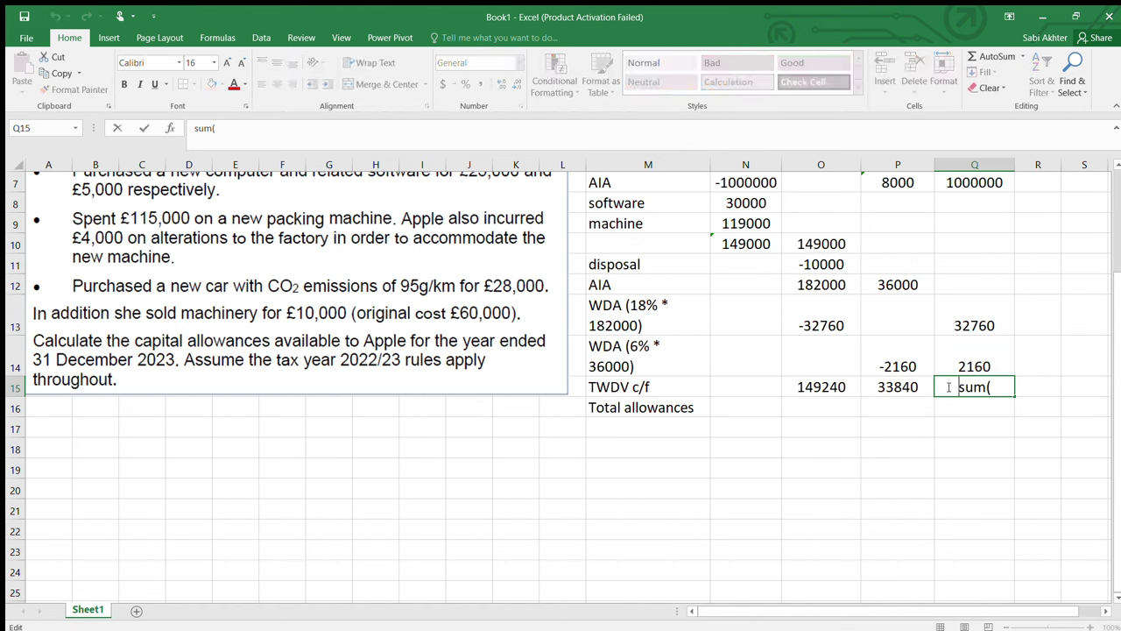
{"action": "type", "text": "="}
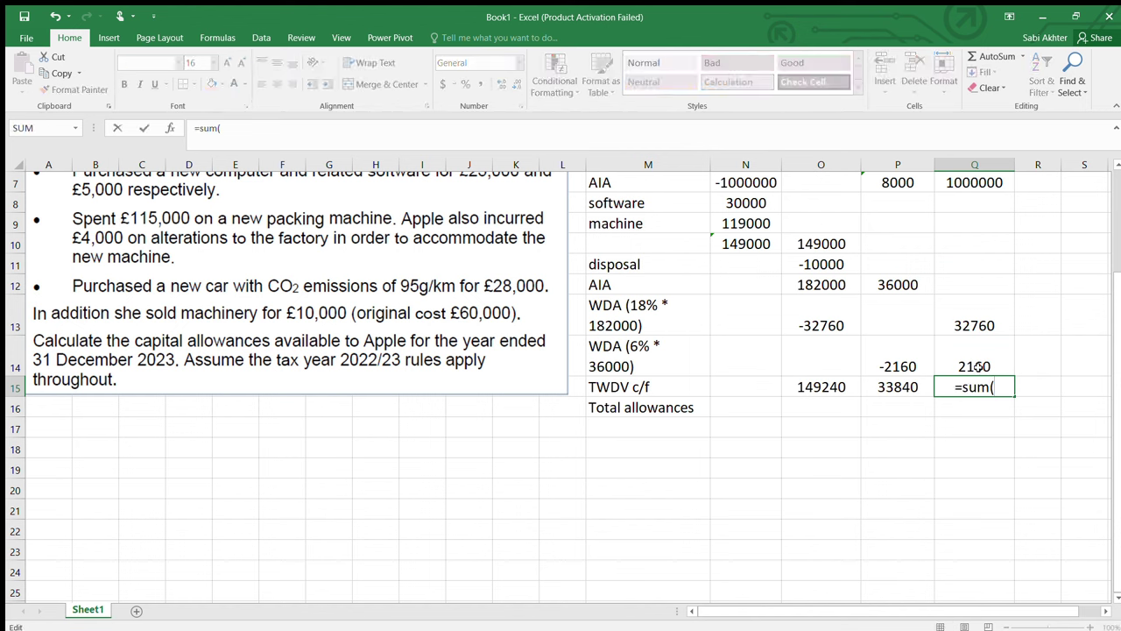
{"action": "left_click_drag", "start_coordinate": [977, 366], "coordinate": [959, 185]}
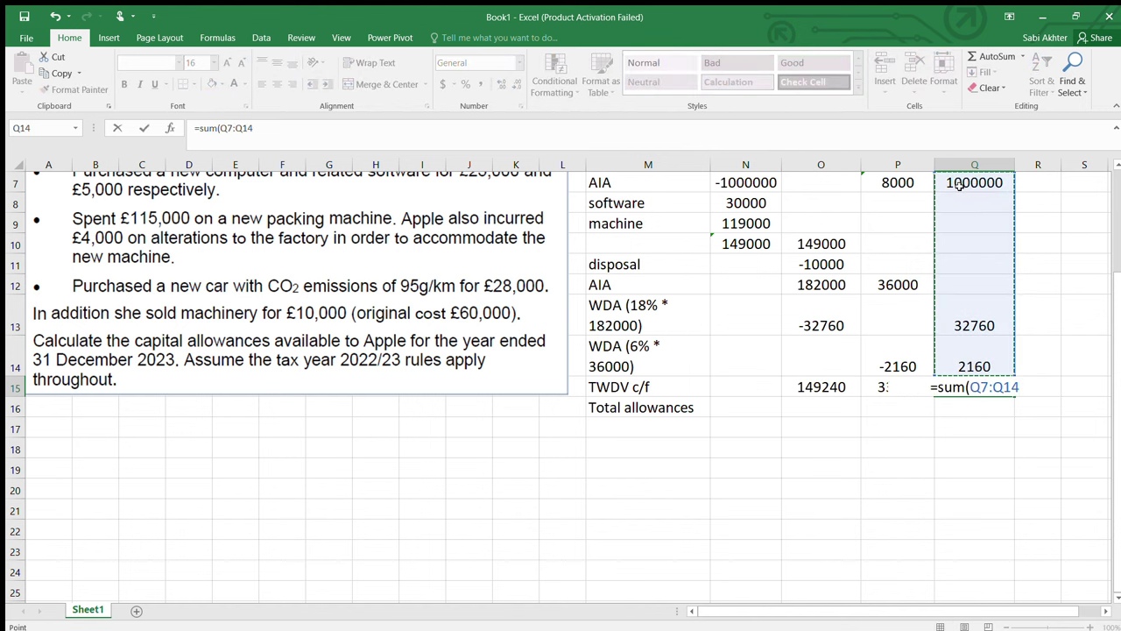
{"action": "key", "text": "Return"}
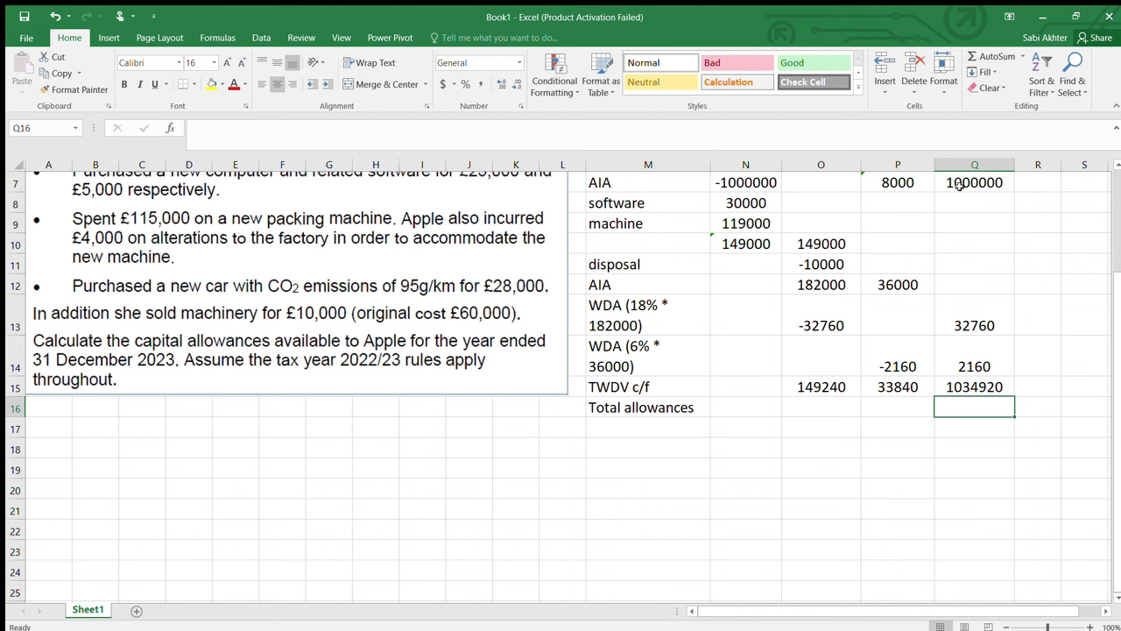
- Copy the allowances total from Q15 into Q16 as a plain value, and clear Q15
{"action": "left_click", "coordinate": [993, 387]}
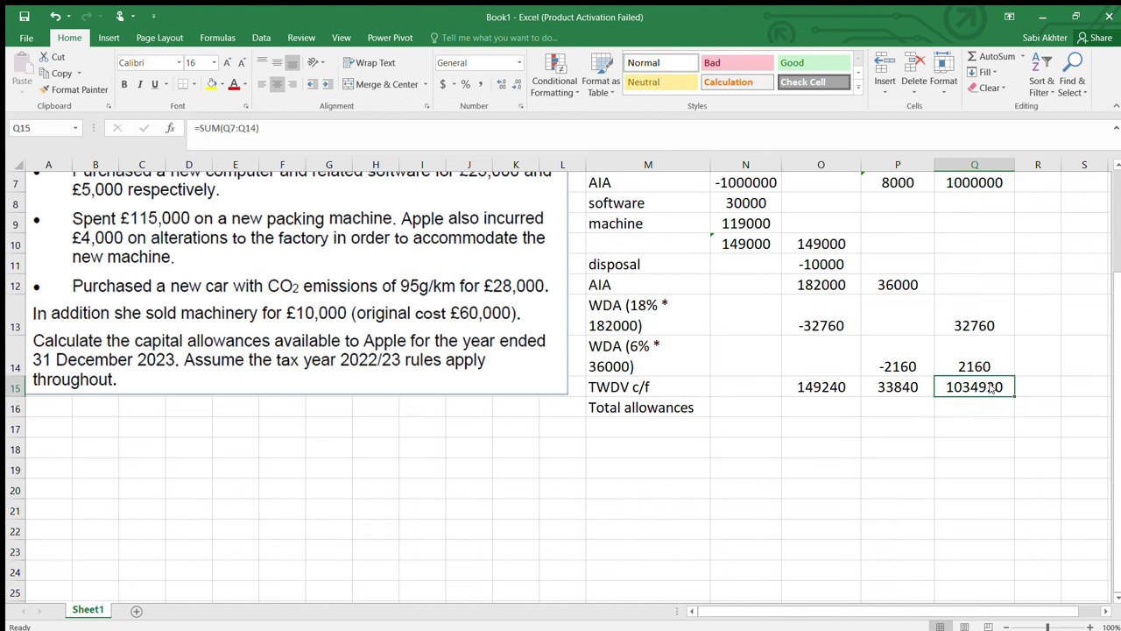
{"action": "key", "text": "ctrl+c"}
{"action": "left_click", "coordinate": [952, 407]}
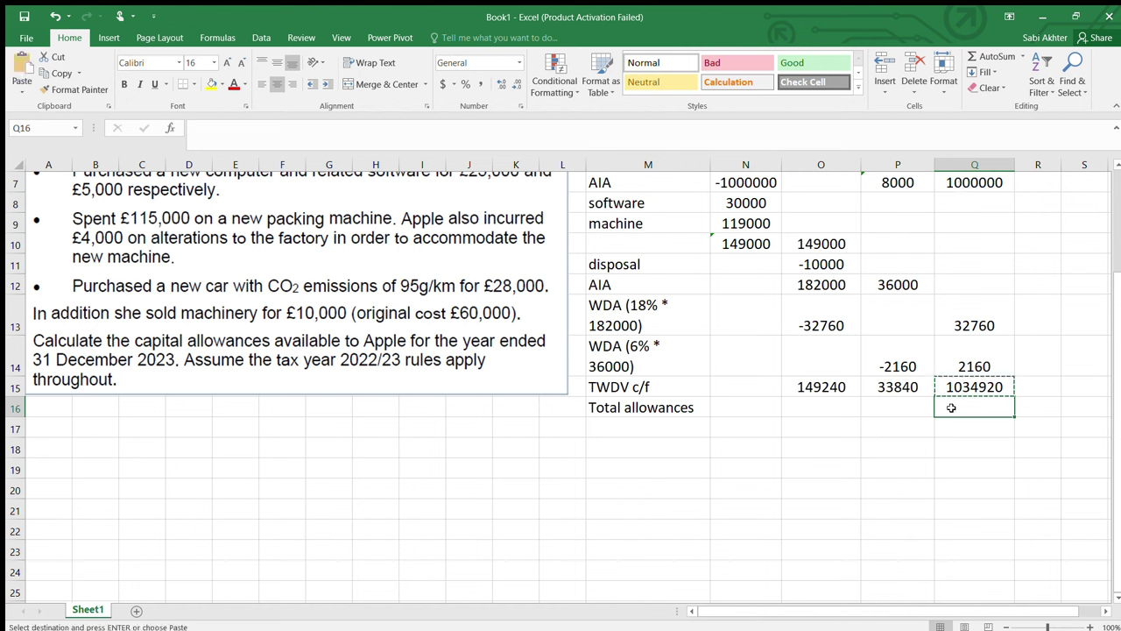
{"action": "key", "text": "ctrl+v"}
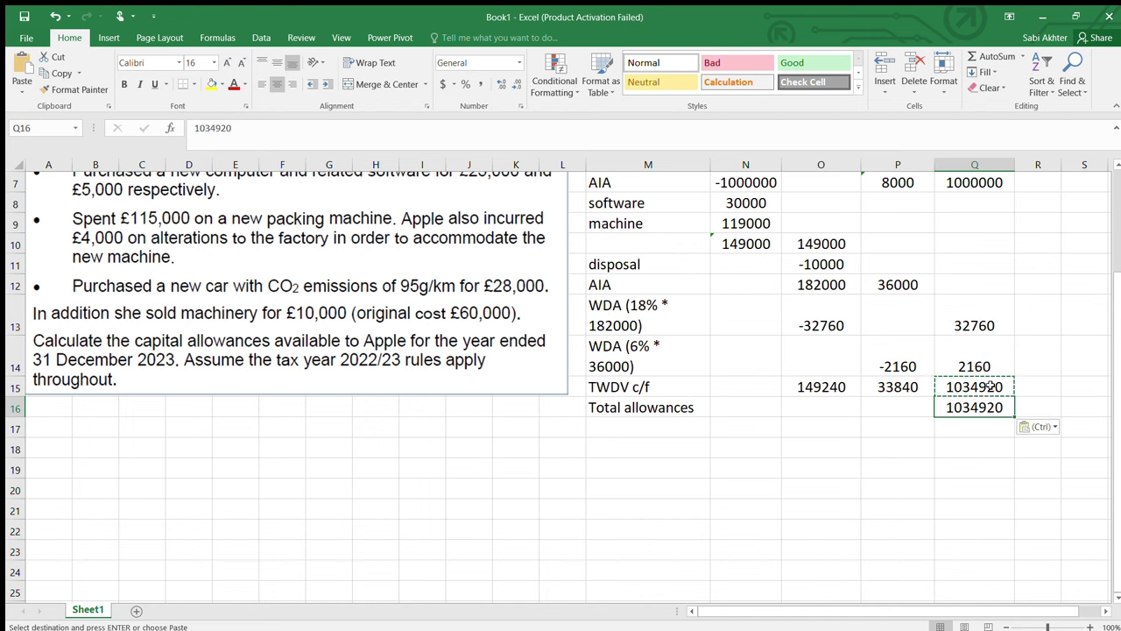
{"action": "left_click", "coordinate": [990, 386]}
{"action": "key", "text": "Delete"}
{"action": "left_click", "coordinate": [951, 469]}
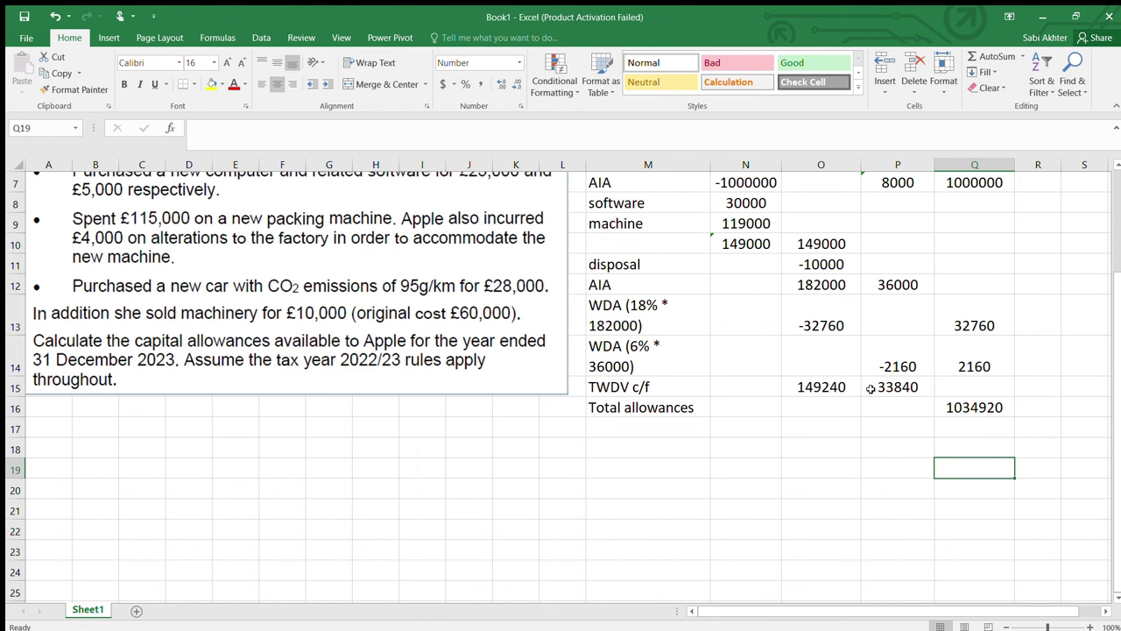
{"action": "left_click", "coordinate": [806, 392]}
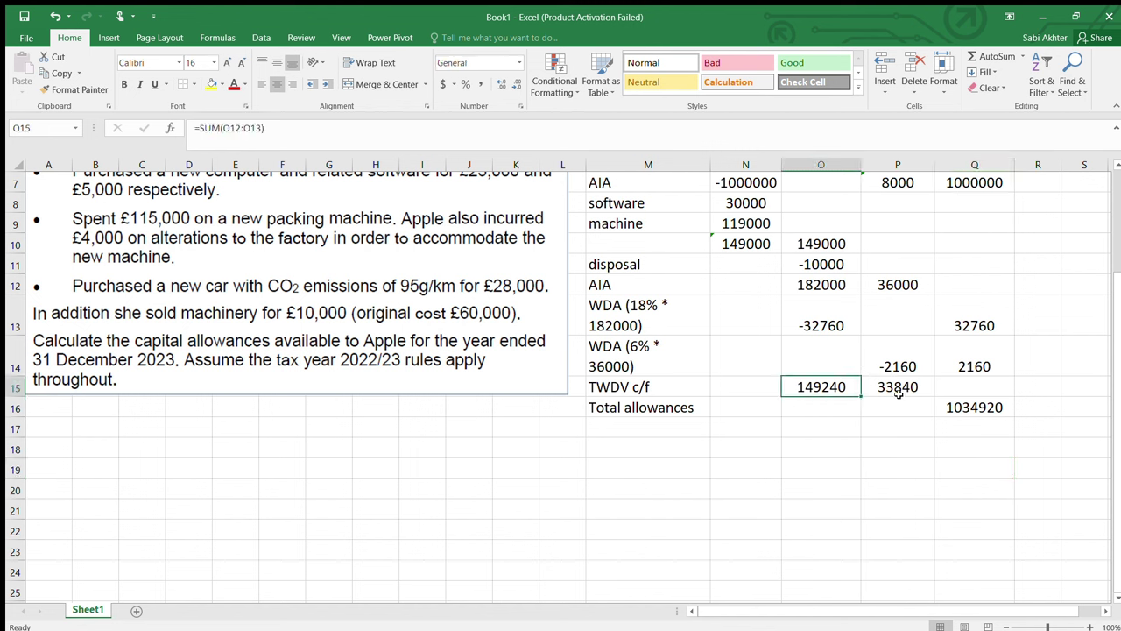
{"action": "left_click", "coordinate": [987, 409]}
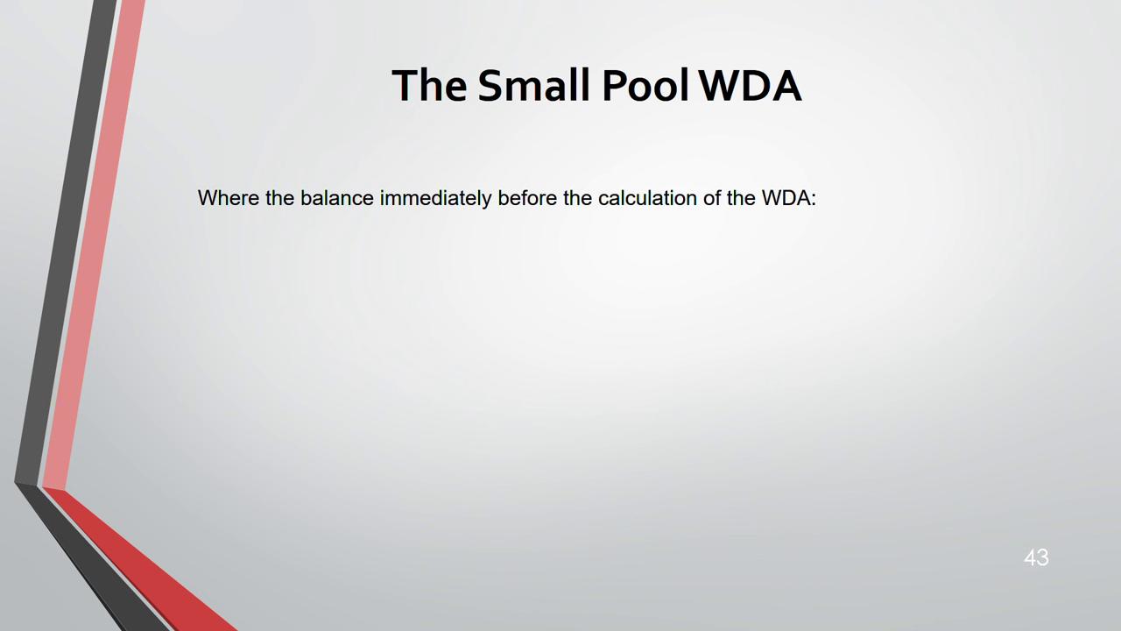
{"action": "key", "text": "Right"}
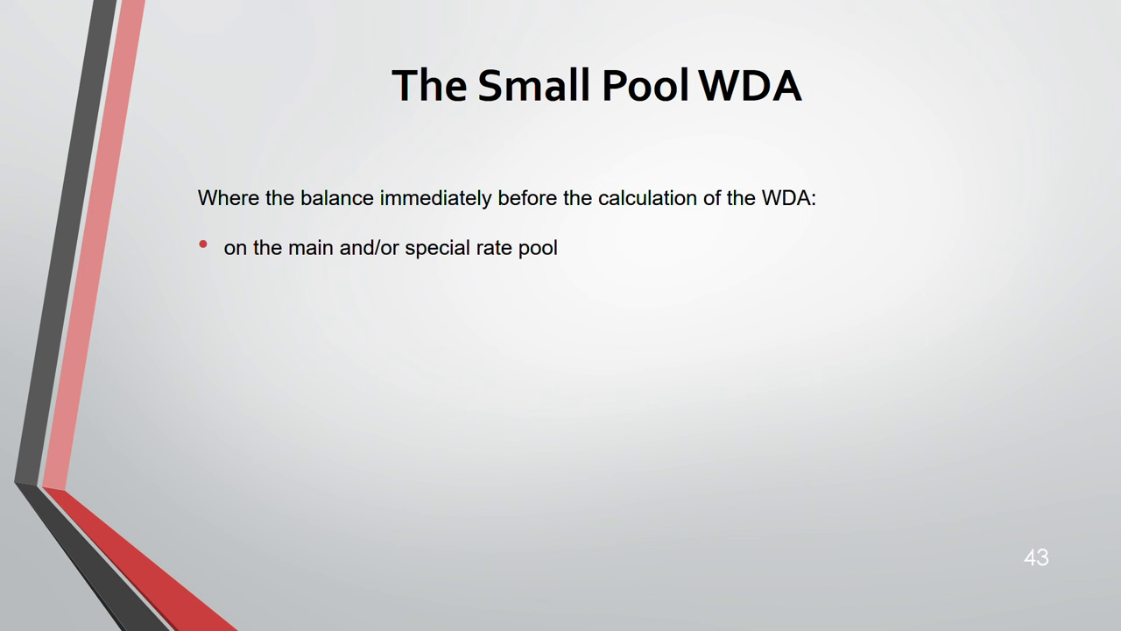
{"action": "key", "text": "Right"}
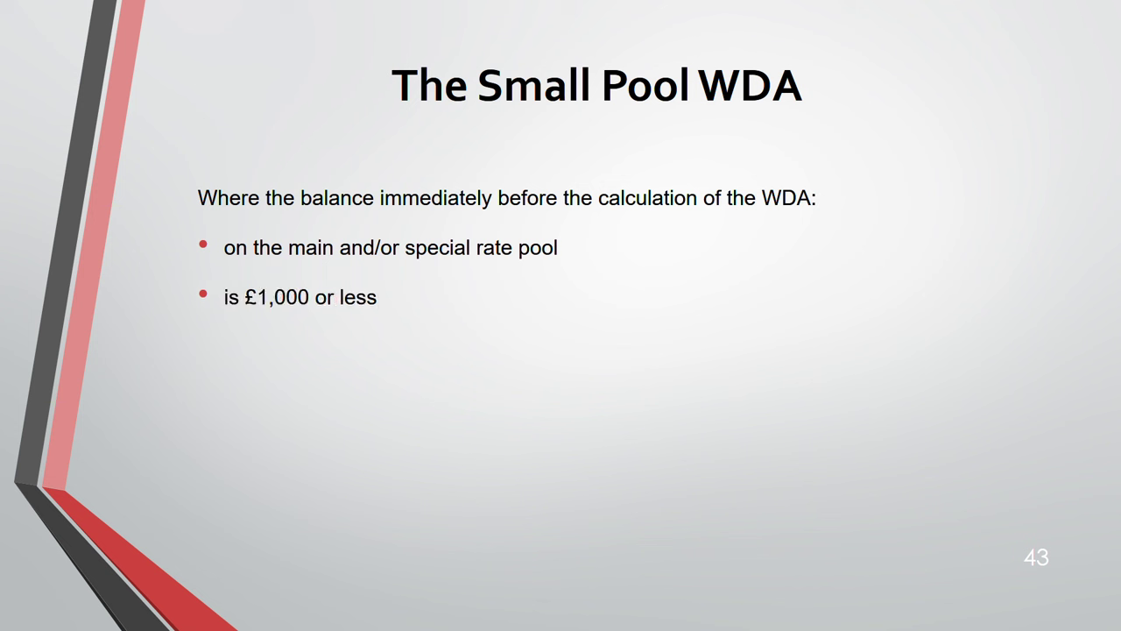
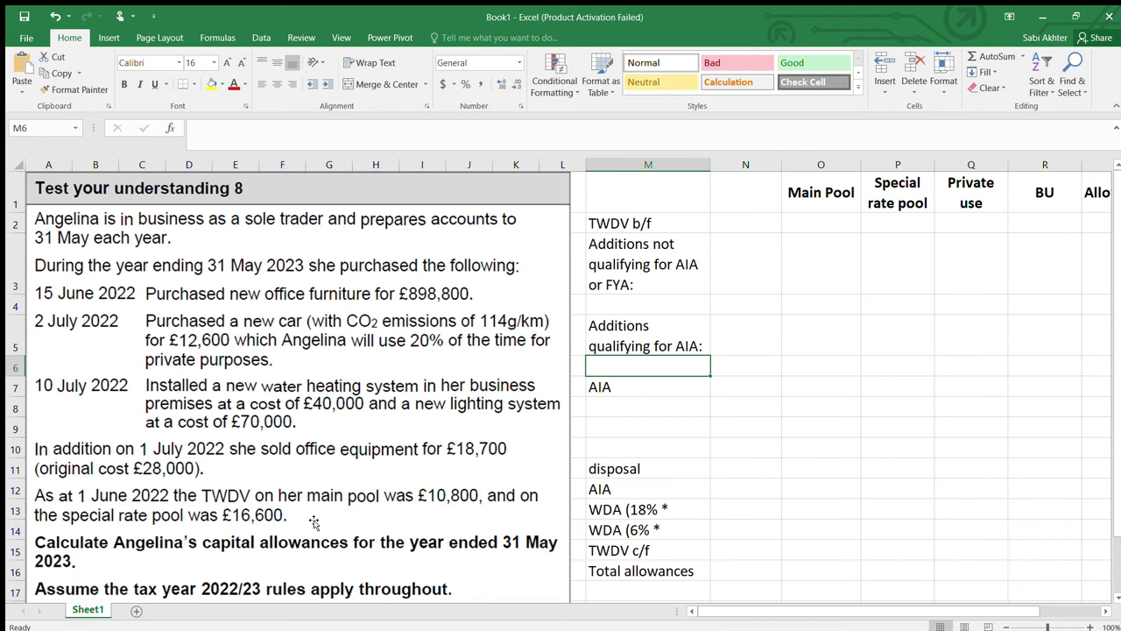
- Enter the TWDV b/f as 10800 for the main pool in O2 and 16600 for the special rate pool in P2
{"action": "left_click", "coordinate": [823, 225]}
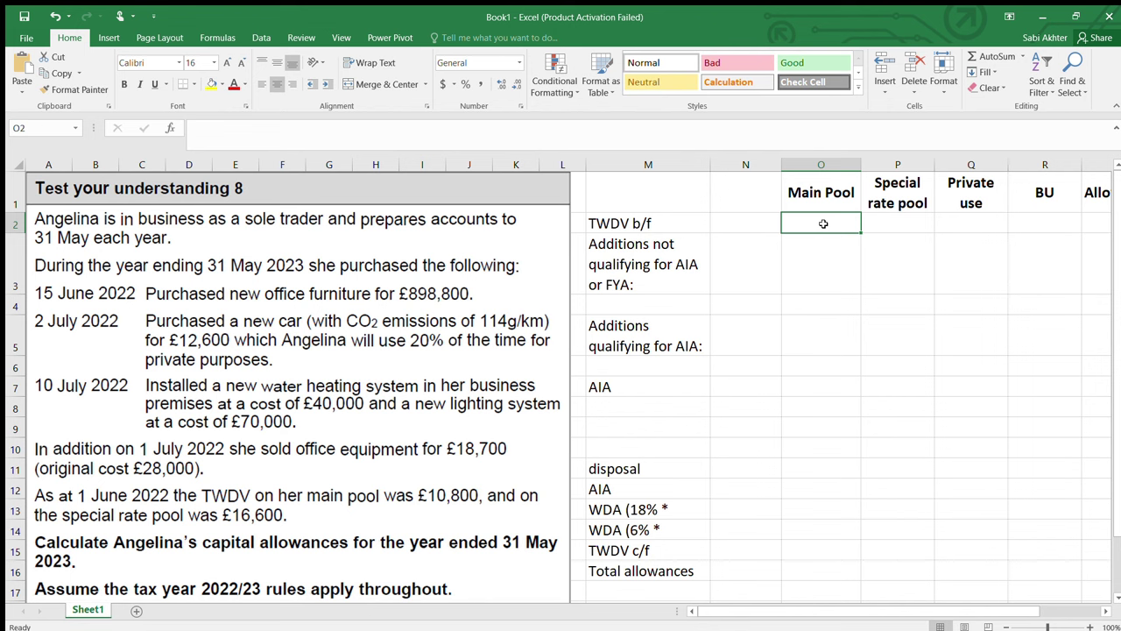
{"action": "type", "text": "10800"}
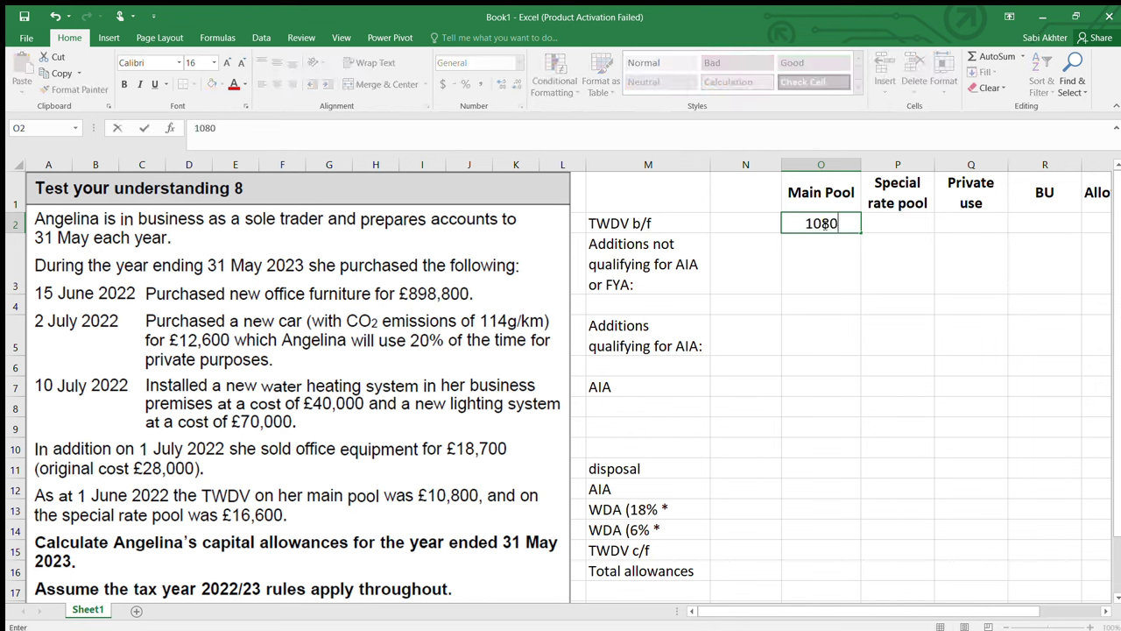
{"action": "left_click", "coordinate": [888, 224]}
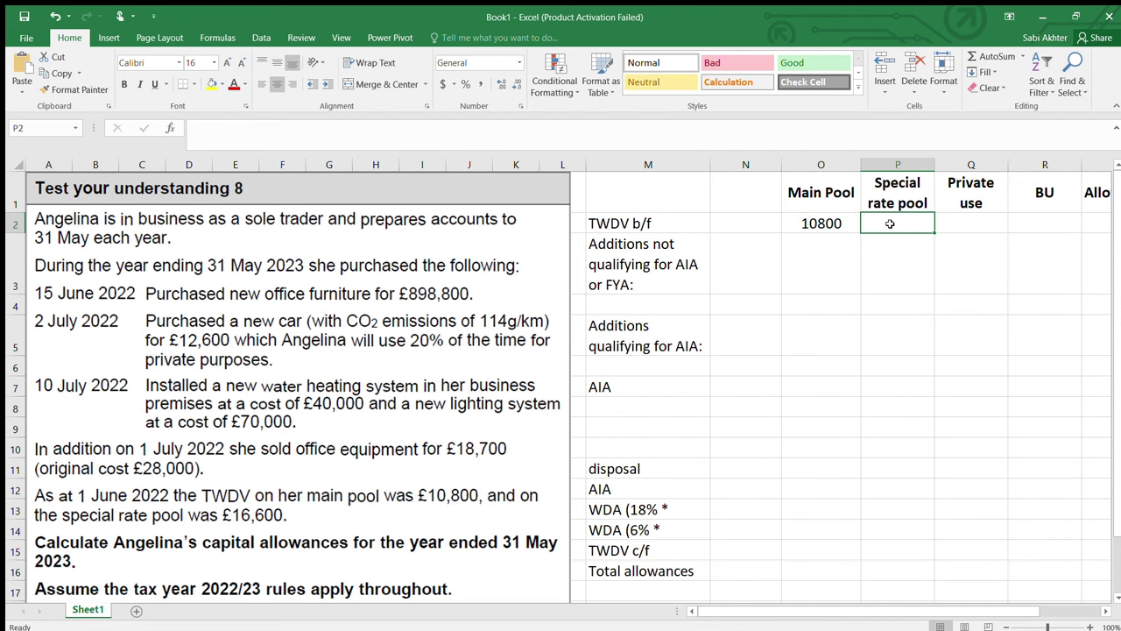
{"action": "type", "text": "16600"}
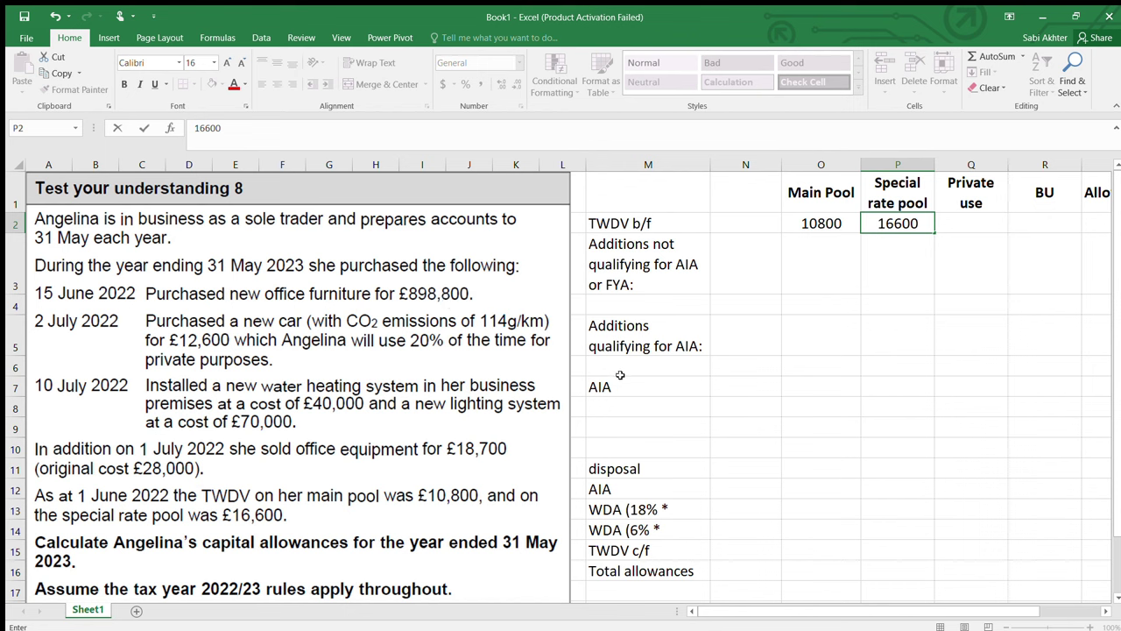
- Add the office furniture addition under the AIA-qualifying heading, with OF in M6 and 898800 in N6
{"action": "left_click", "coordinate": [661, 368]}
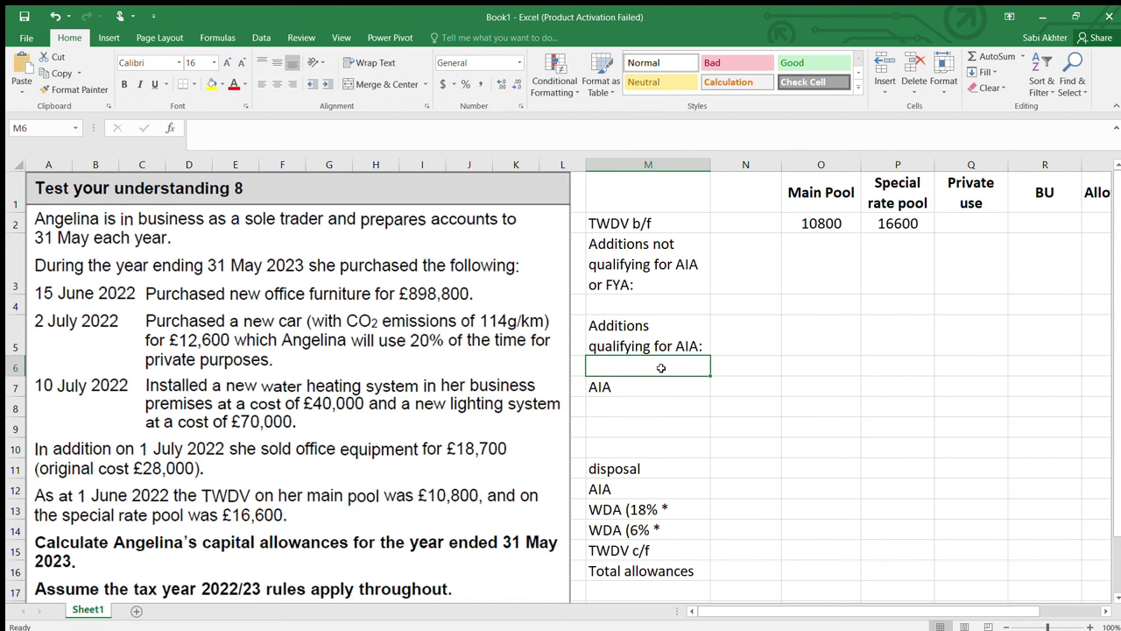
{"action": "type", "text": "OF"}
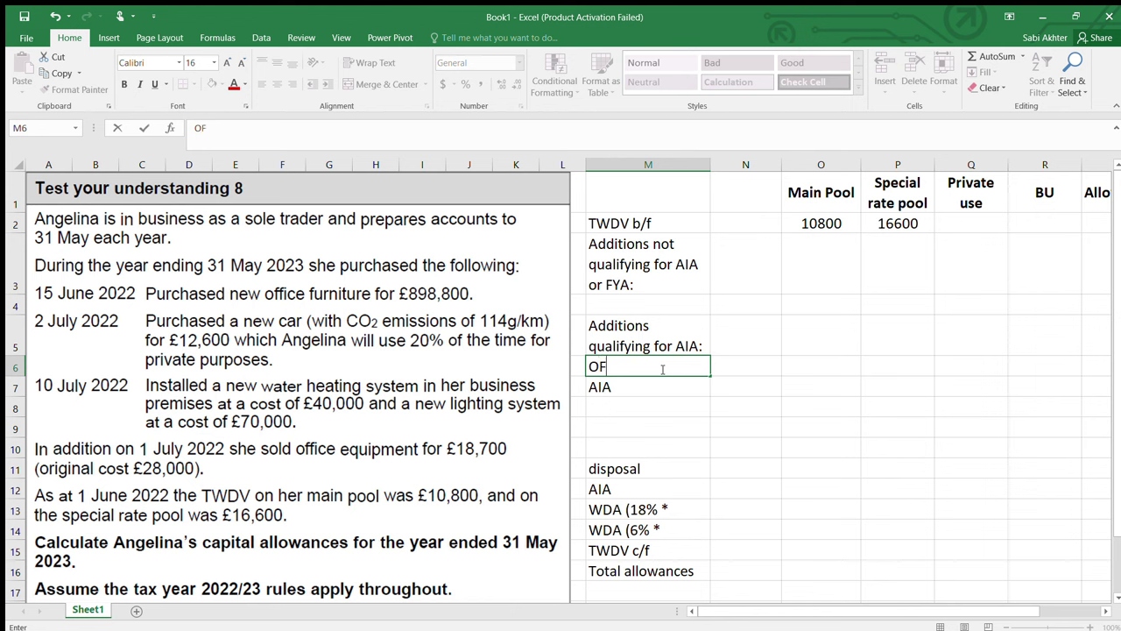
{"action": "key", "text": "Tab"}
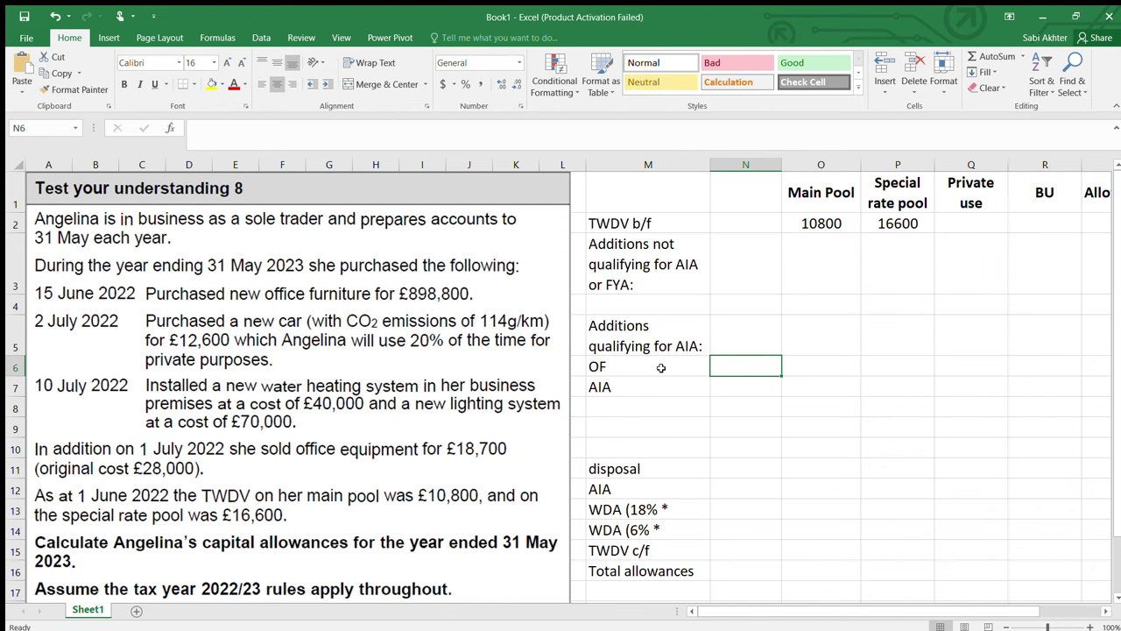
{"action": "type", "text": "898"}
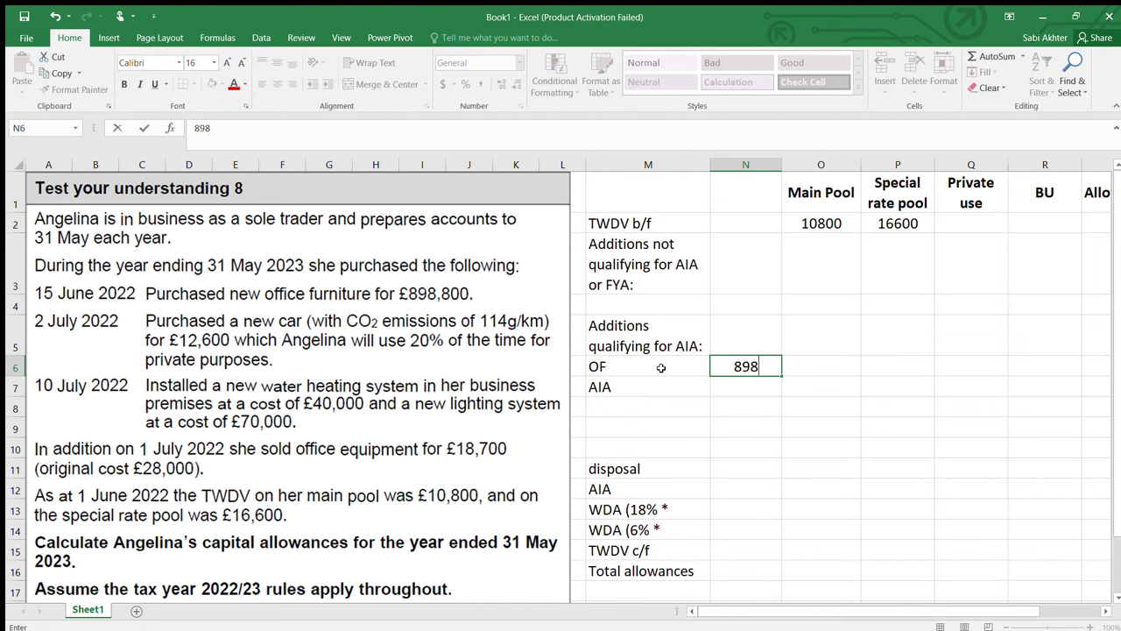
{"action": "type", "text": "800"}
{"action": "key", "text": "Return"}
{"action": "key", "text": "Left"}
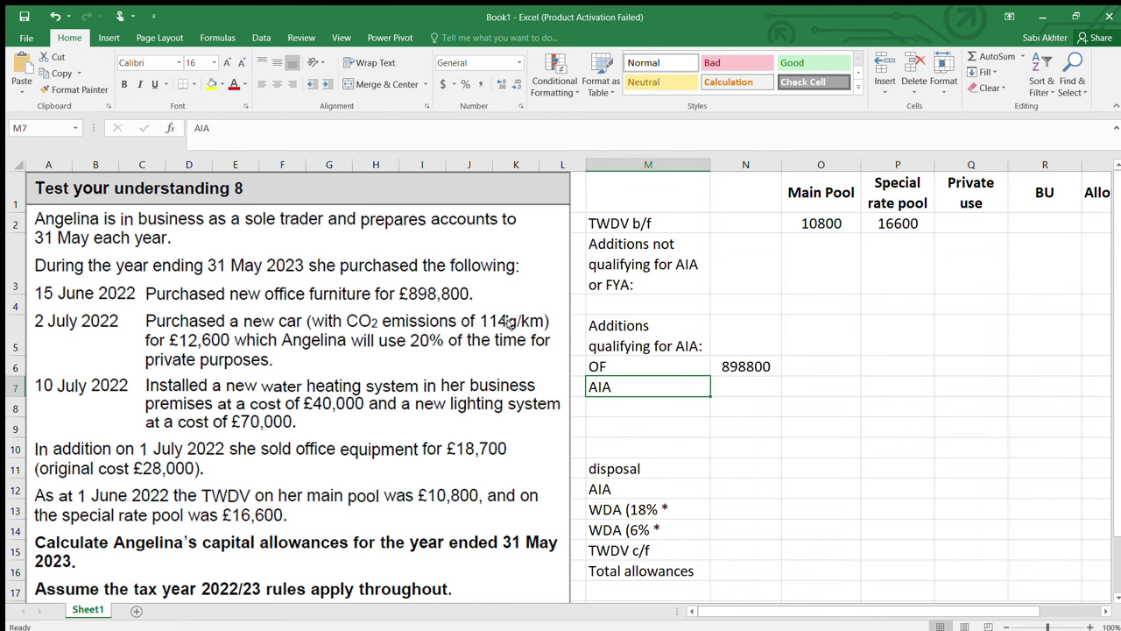
- Label M4, under the additions not qualifying for AIA or FYA, "Private use high emisision car"
{"action": "left_click", "coordinate": [193, 345]}
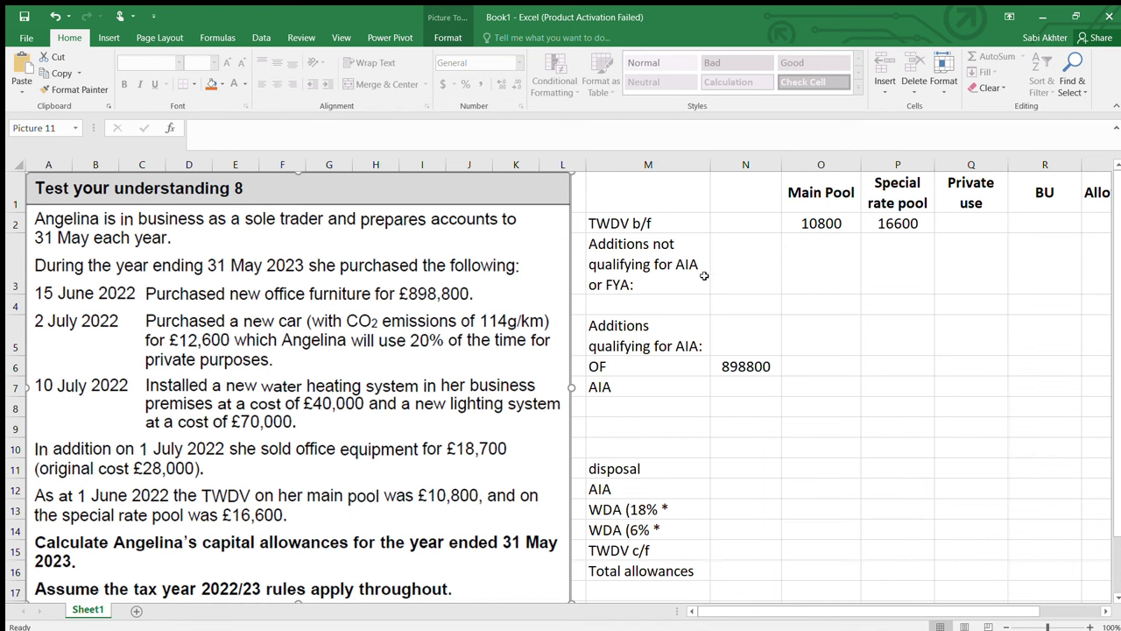
{"action": "left_click", "coordinate": [655, 299]}
{"action": "type", "text": "Pr"}
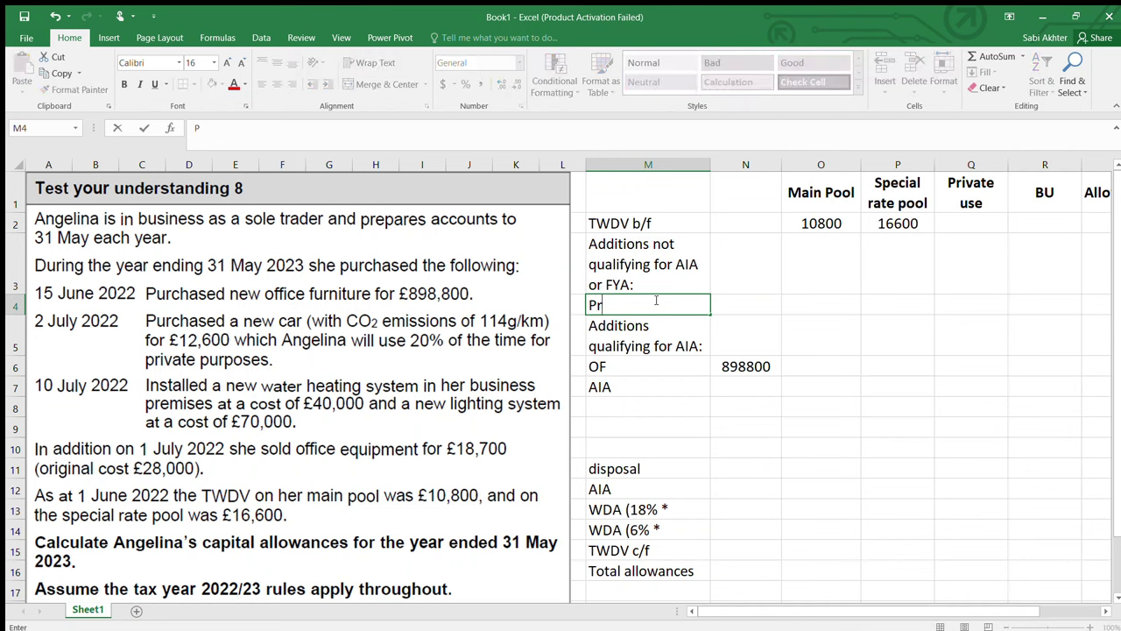
{"action": "type", "text": "ivate use hig"}
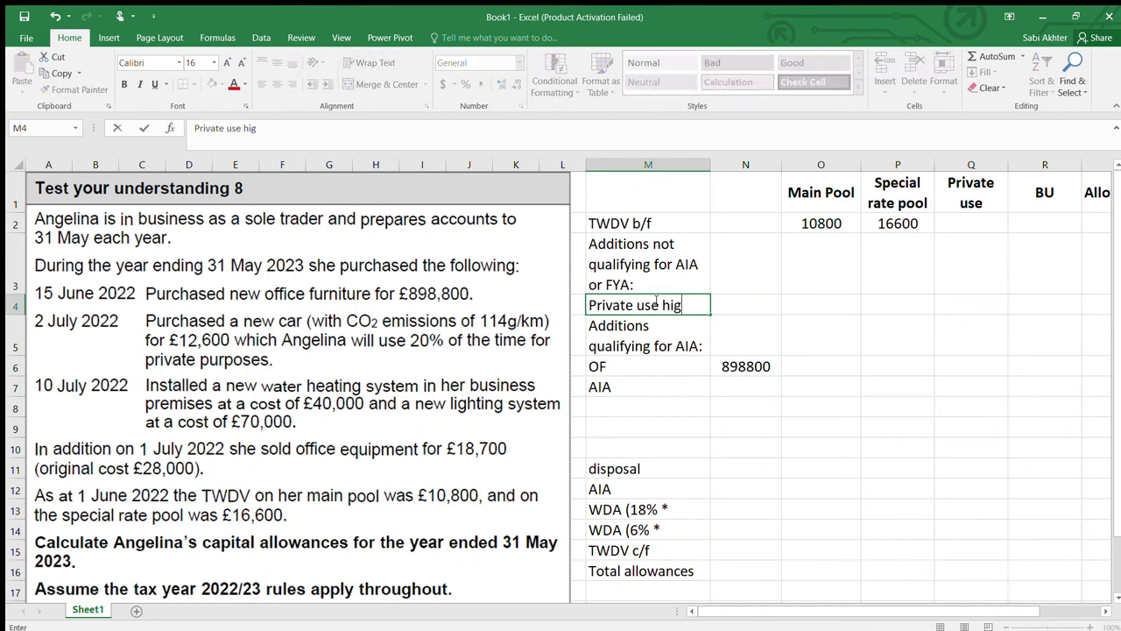
{"action": "key", "text": "Home"}
{"action": "type", "text": "igh"}
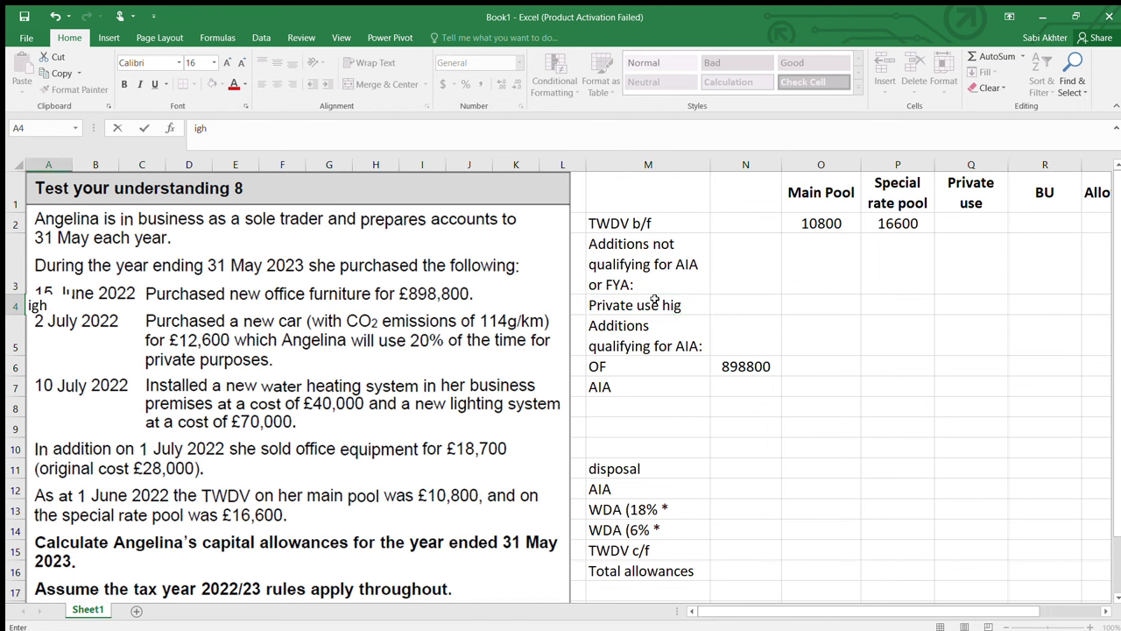
{"action": "key", "text": "BackSpace"}
{"action": "key", "text": "BackSpace"}
{"action": "key", "text": "BackSpace"}
{"action": "double_click", "coordinate": [685, 304]}
{"action": "type", "text": "h em"}
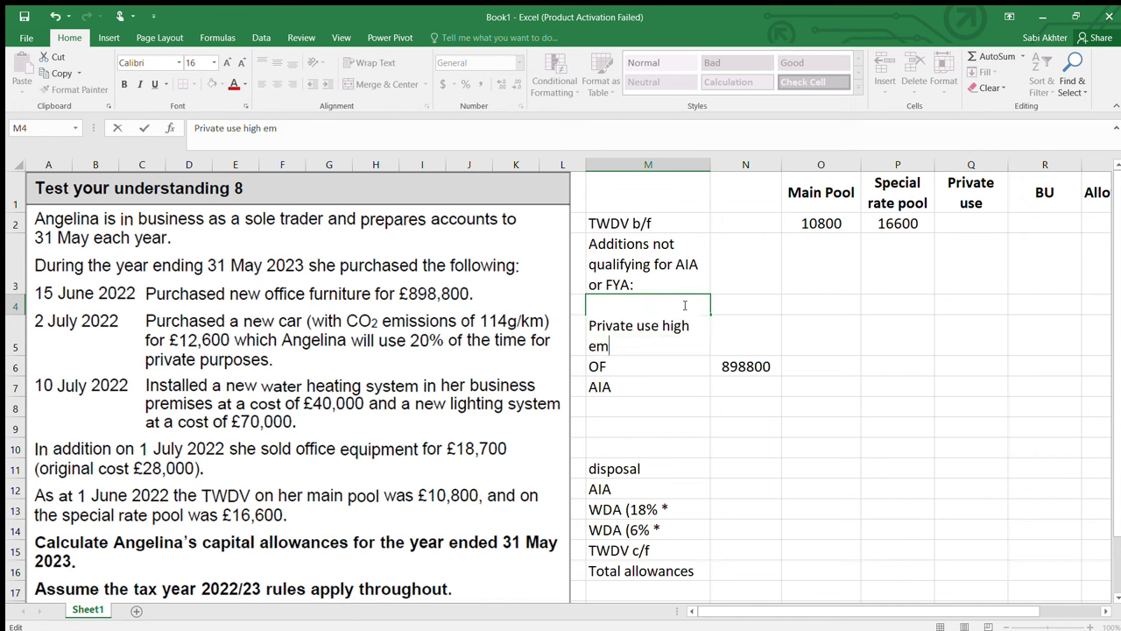
{"action": "type", "text": "isision car"}
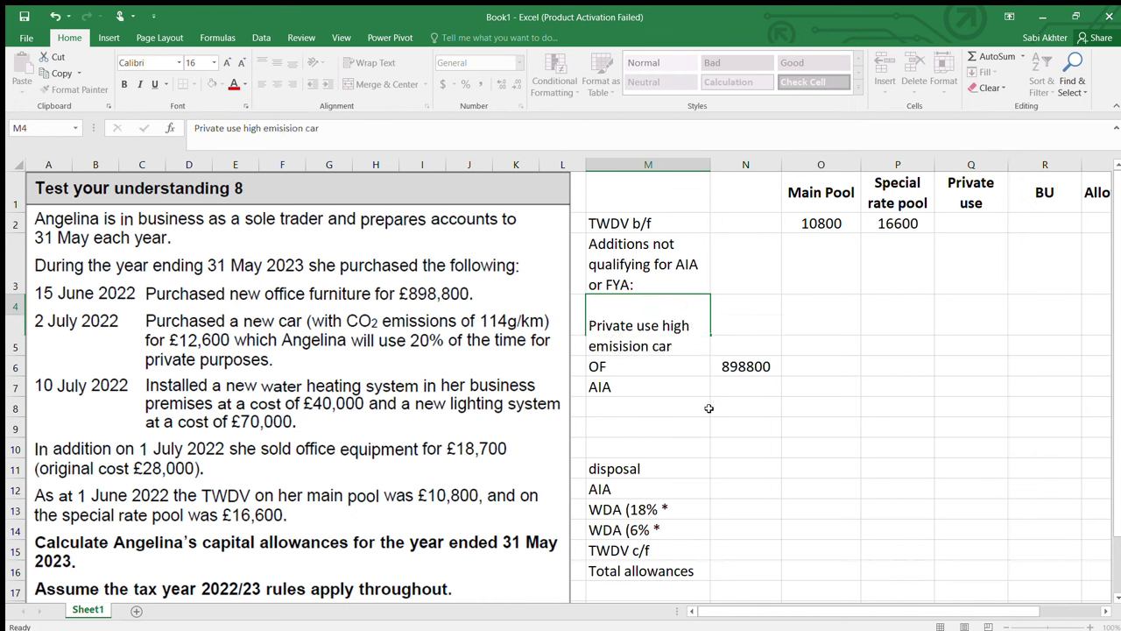
{"action": "key", "text": "Return"}
{"action": "left_click", "coordinate": [689, 324]}
- Enter the car's cost of 12600 in the Private use column in Q4
{"action": "left_click", "coordinate": [971, 312]}
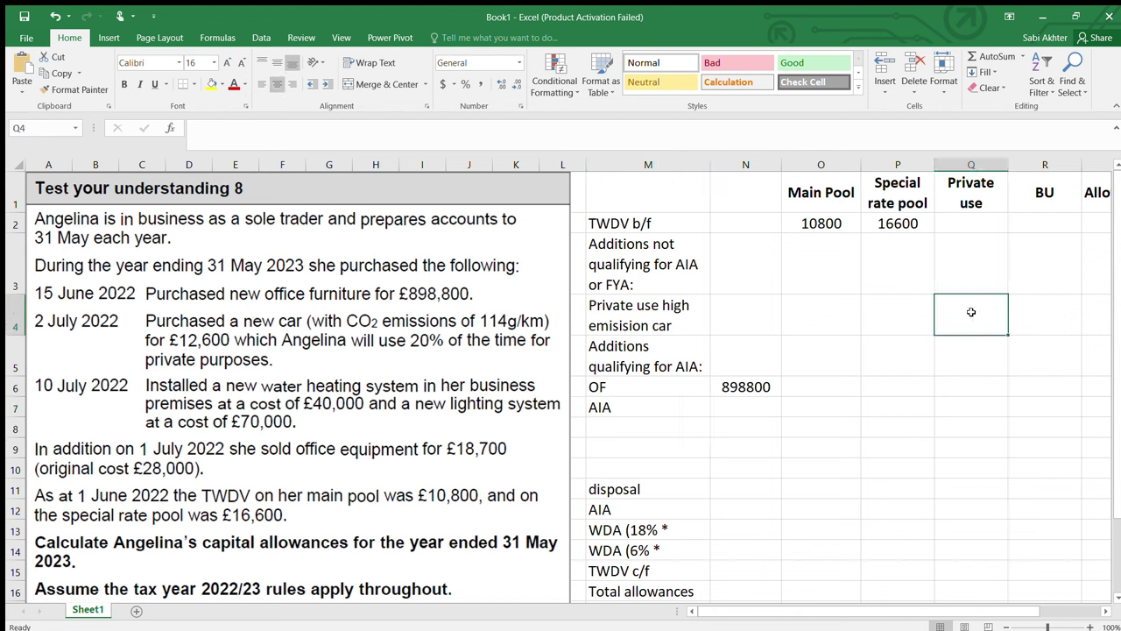
{"action": "type", "text": "12600"}
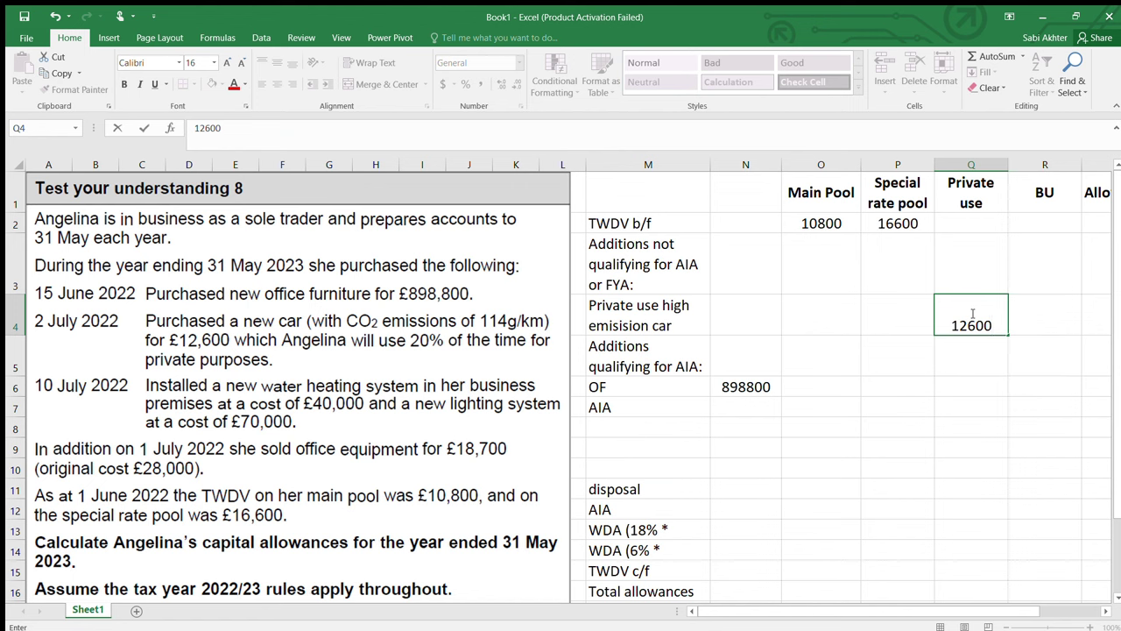
{"action": "key", "text": "Return"}
{"action": "key", "text": "Left"}
{"action": "key", "text": "Left"}
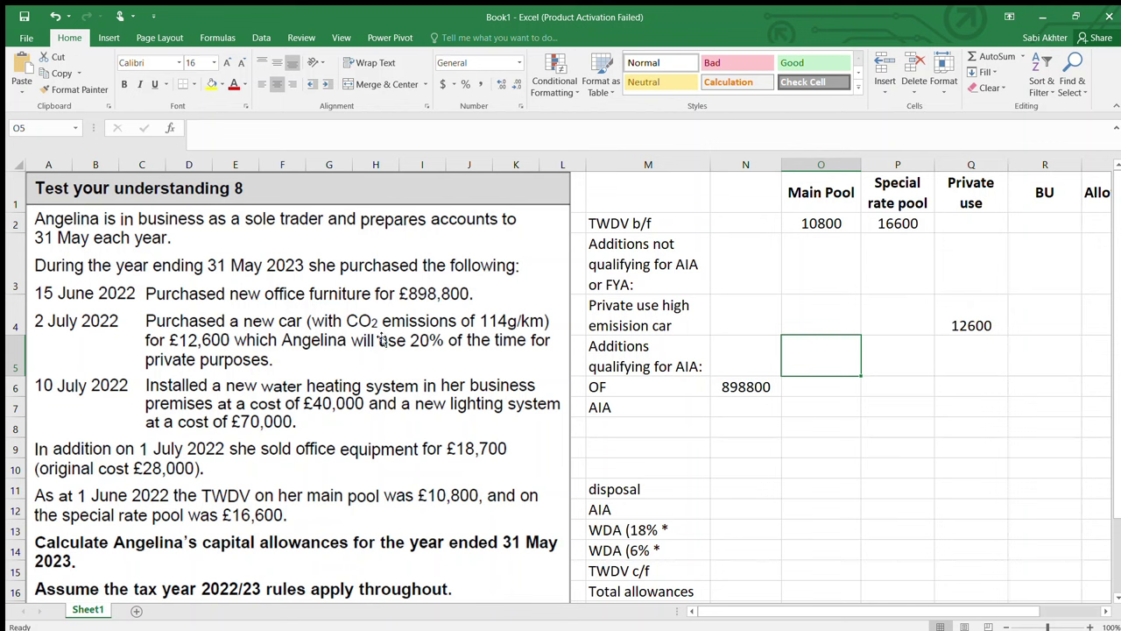
- Insert a new row above the OF row and label it "Integral features" in M6
{"action": "left_click", "coordinate": [422, 352]}
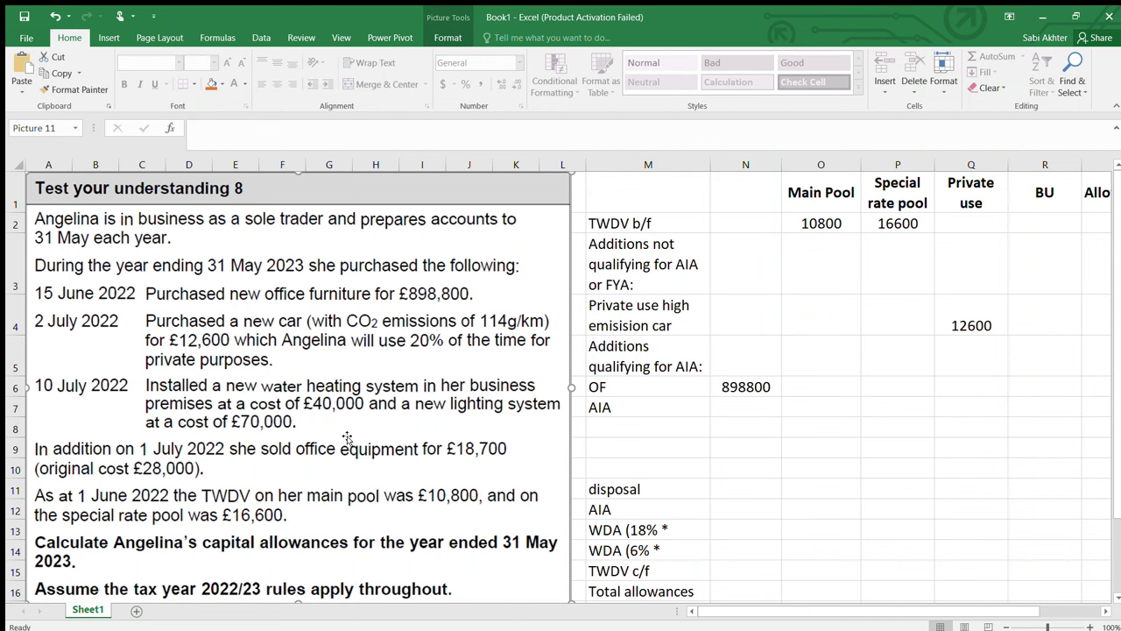
{"action": "left_click", "coordinate": [616, 387]}
{"action": "left_click", "coordinate": [625, 407]}
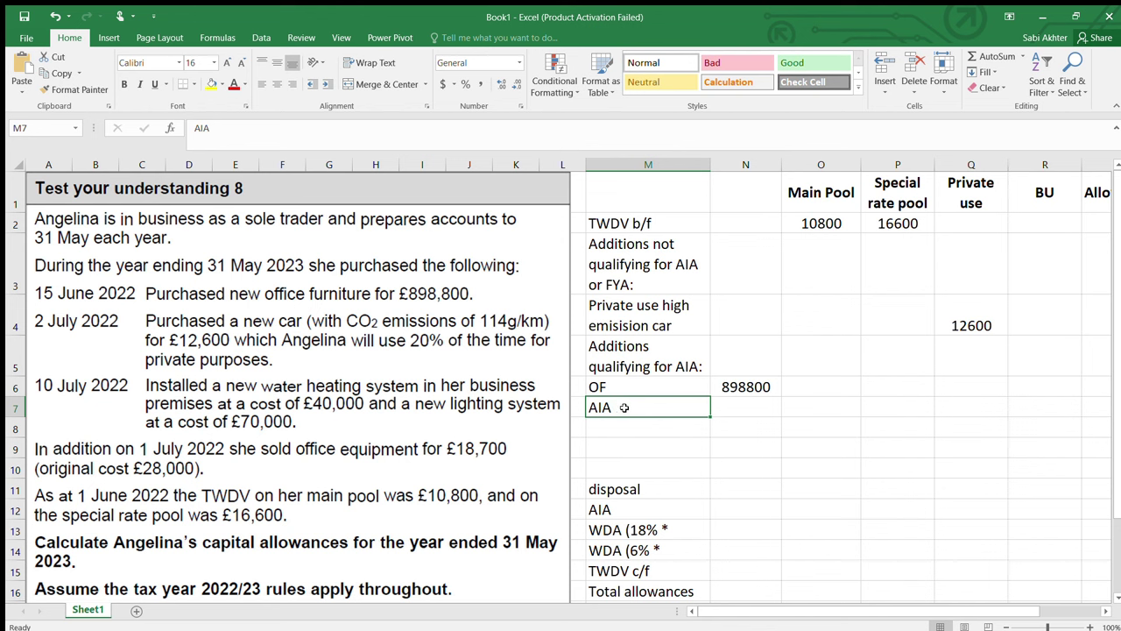
{"action": "left_click", "coordinate": [620, 386]}
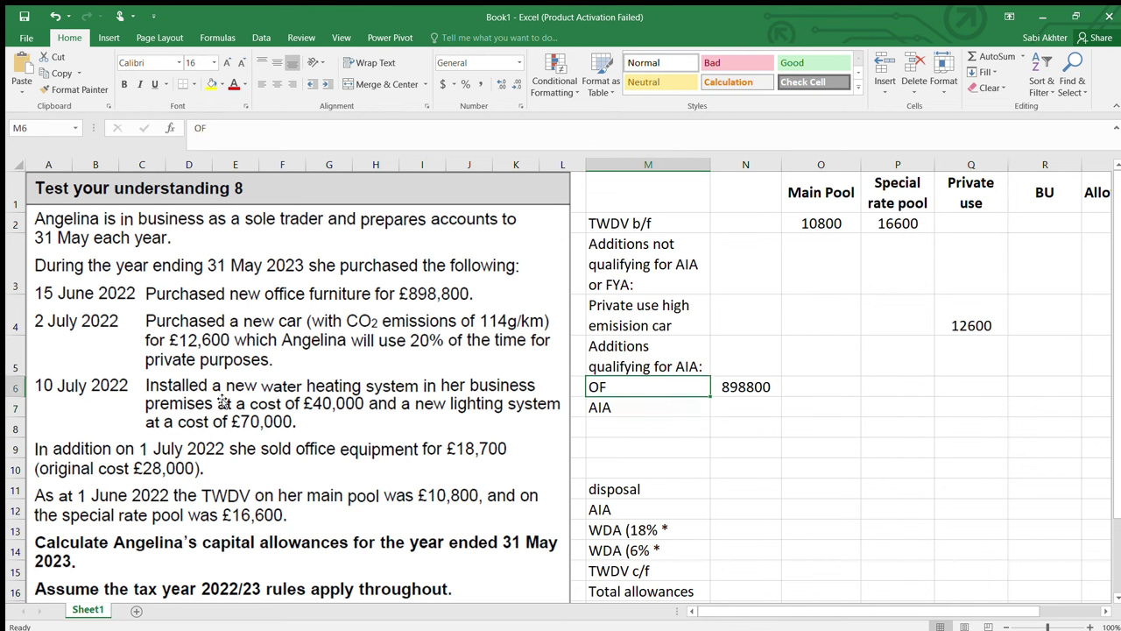
{"action": "left_click", "coordinate": [15, 387]}
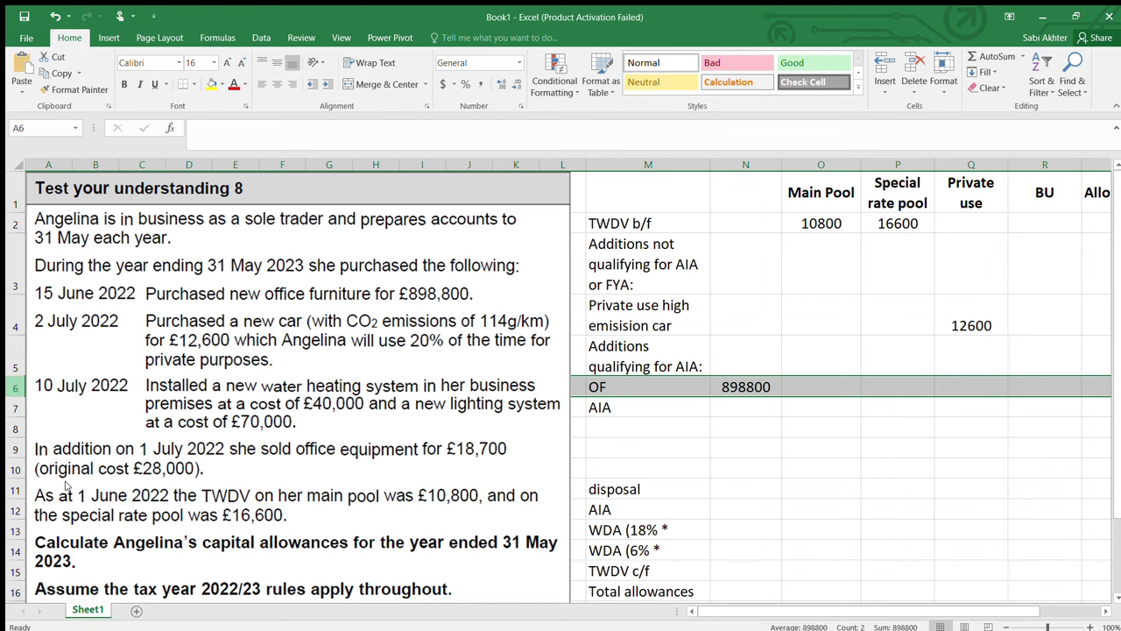
{"action": "key", "text": "ctrl+shift+plus"}
{"action": "left_click", "coordinate": [673, 384]}
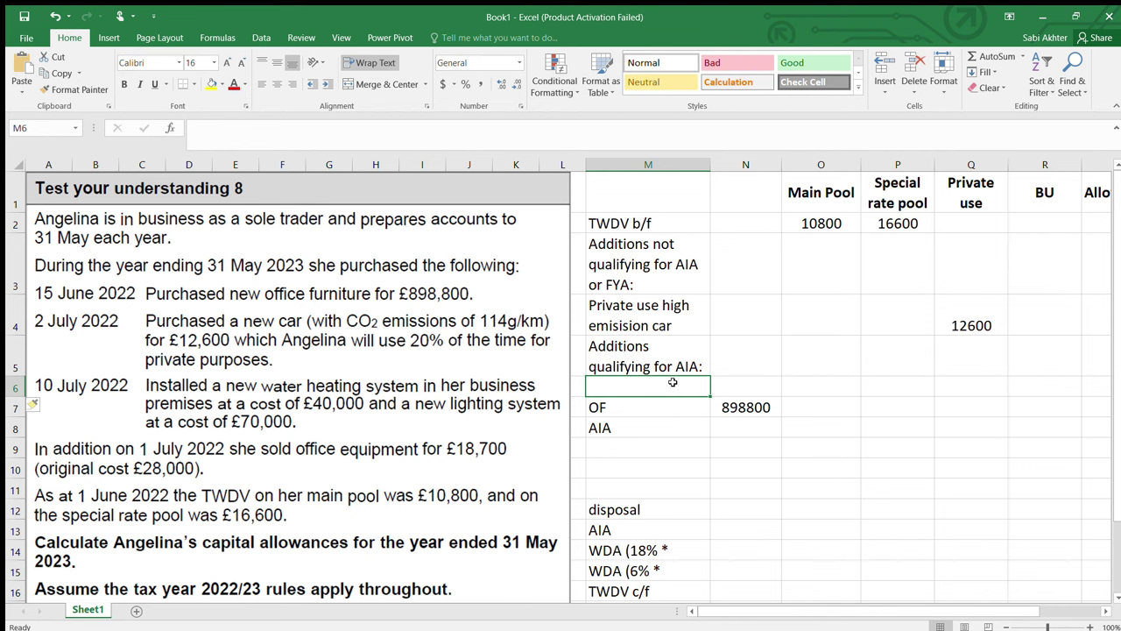
{"action": "type", "text": "Int"}
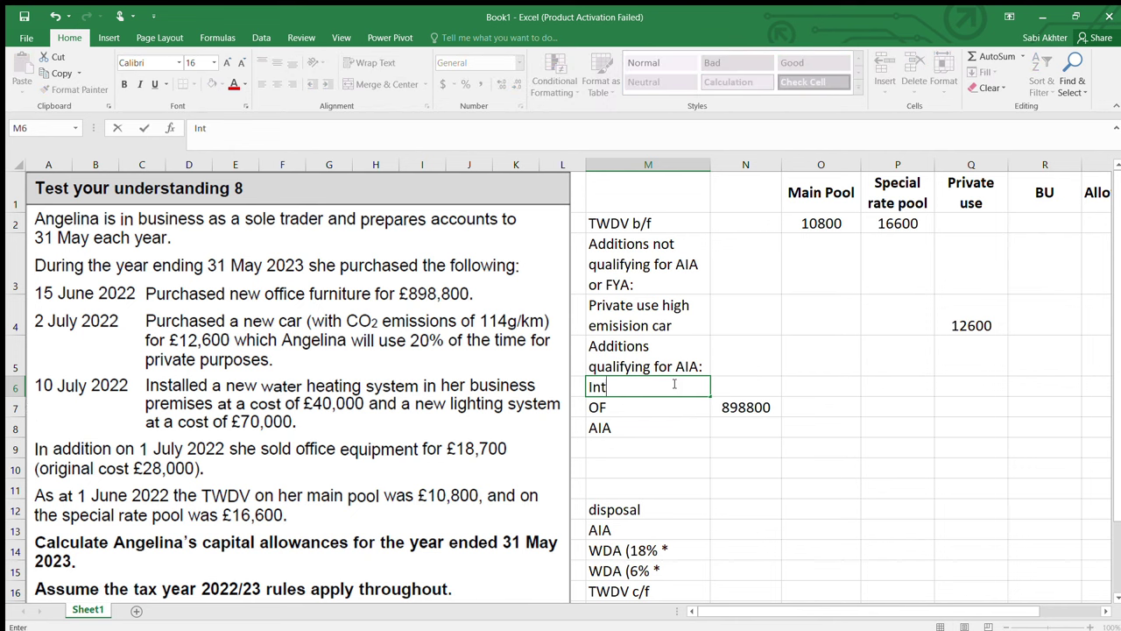
{"action": "type", "text": "egral fear"}
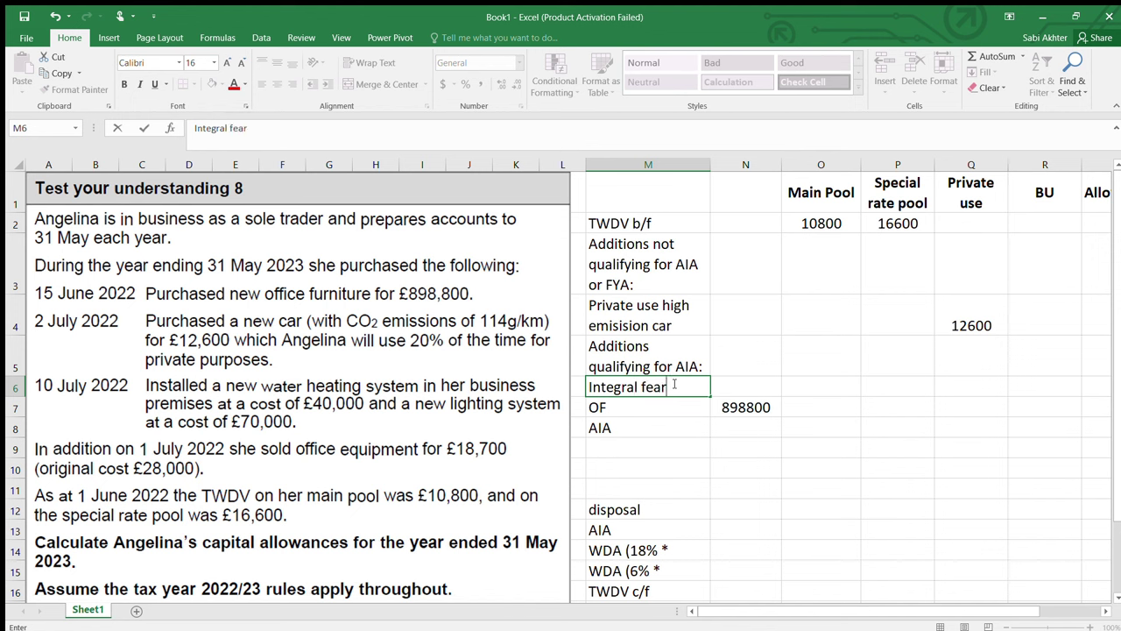
{"action": "key", "text": "BackSpace"}
{"action": "type", "text": "tures"}
- Enter the combined water heating and lighting cost of 110000 for the integral features in N6
{"action": "left_click", "coordinate": [751, 389]}
{"action": "type", "text": "110000"}
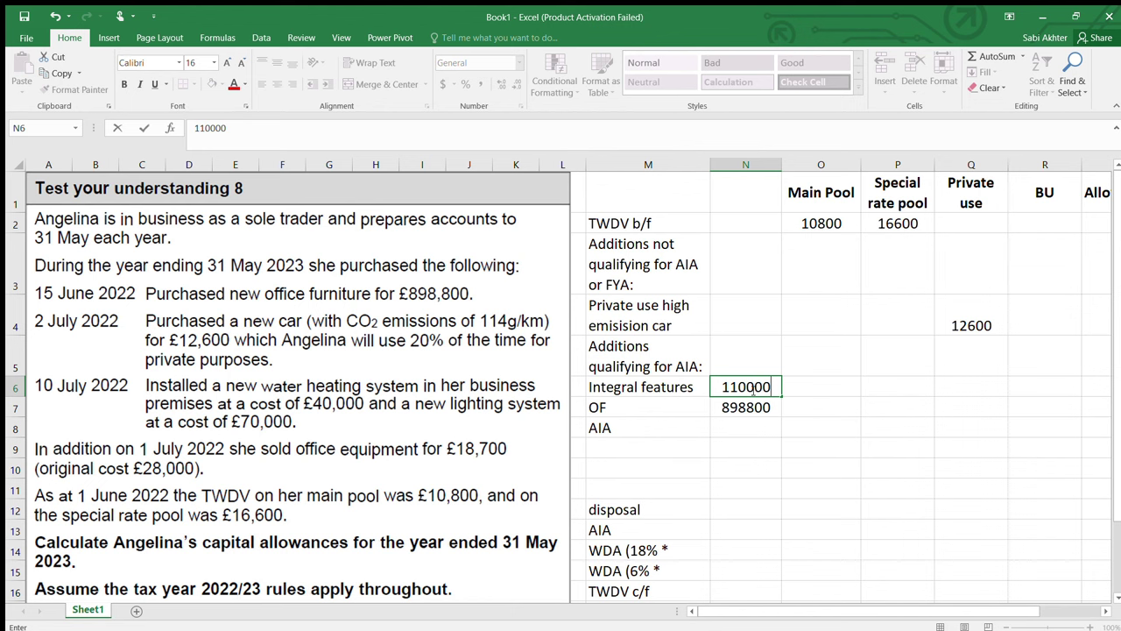
{"action": "key", "text": "ctrl+Return"}
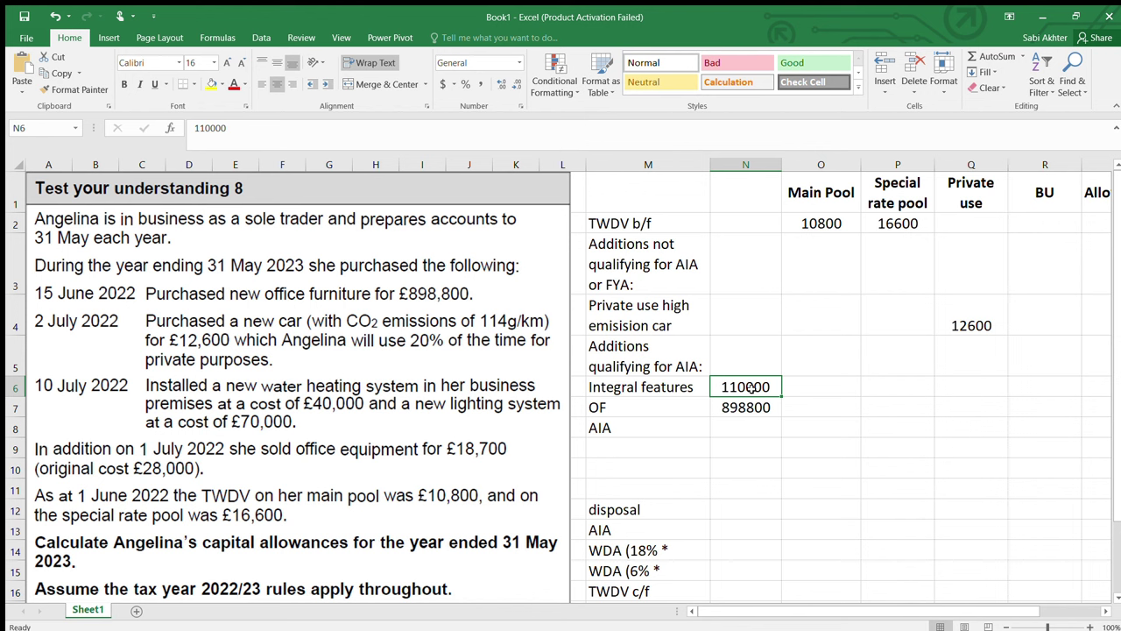
{"action": "left_click", "coordinate": [701, 385]}
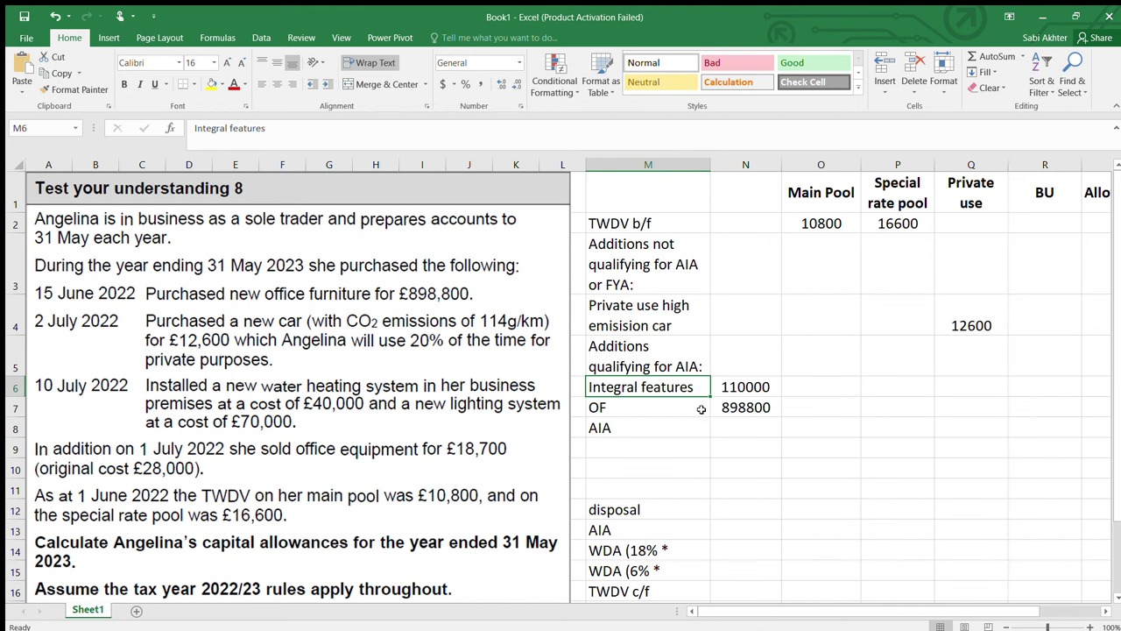
{"action": "left_click", "coordinate": [702, 409]}
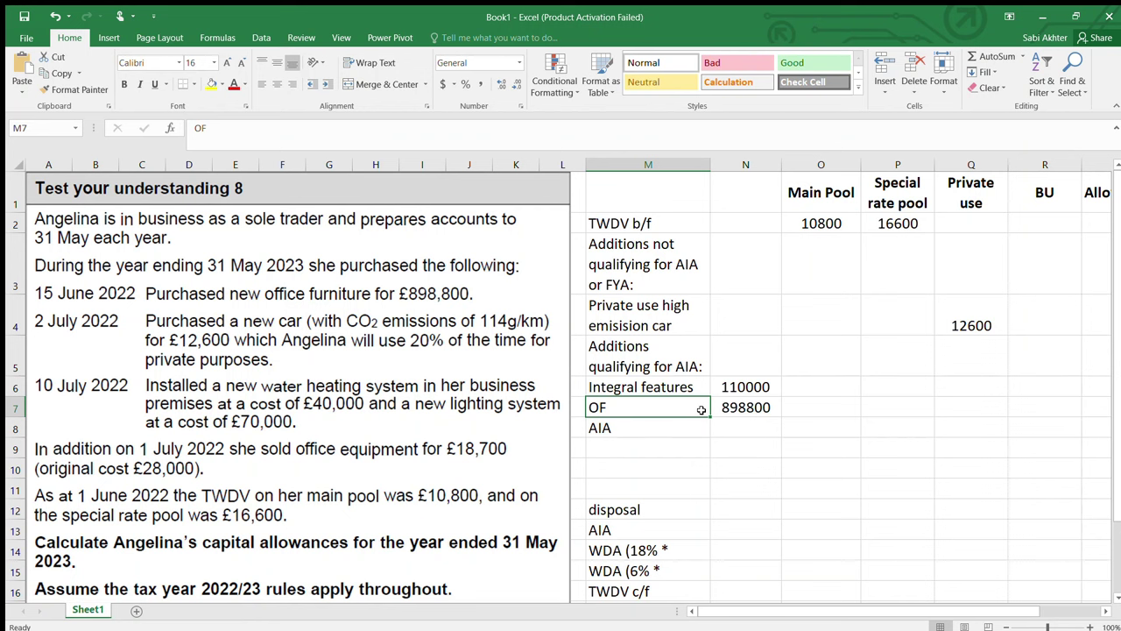
{"action": "left_click", "coordinate": [727, 409]}
{"action": "left_click", "coordinate": [742, 386]}
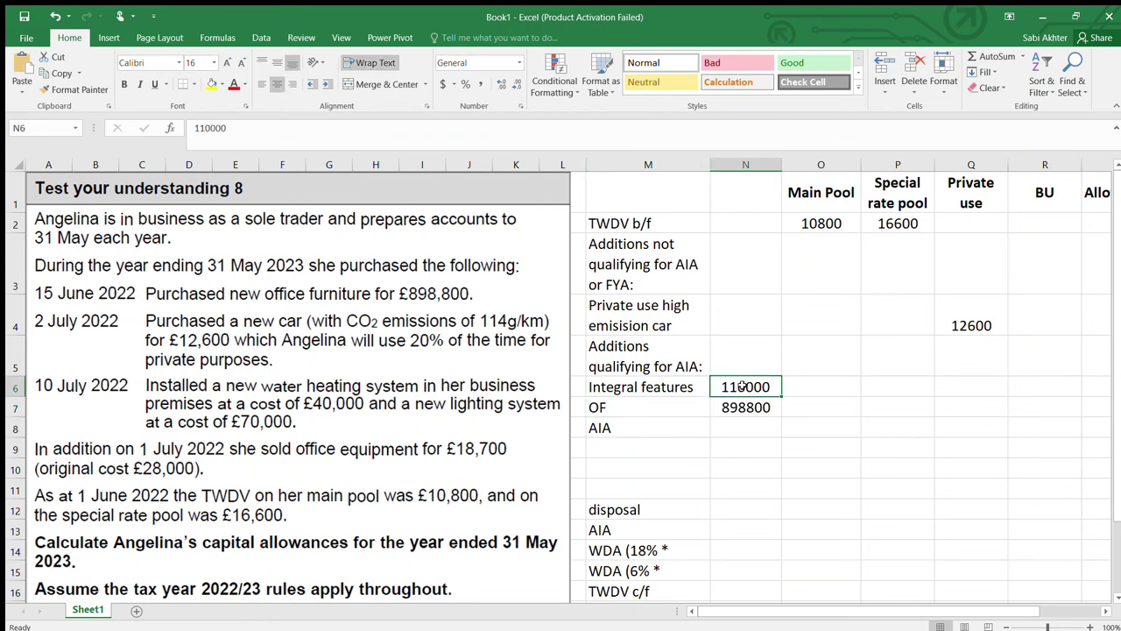
{"action": "left_click", "coordinate": [741, 410]}
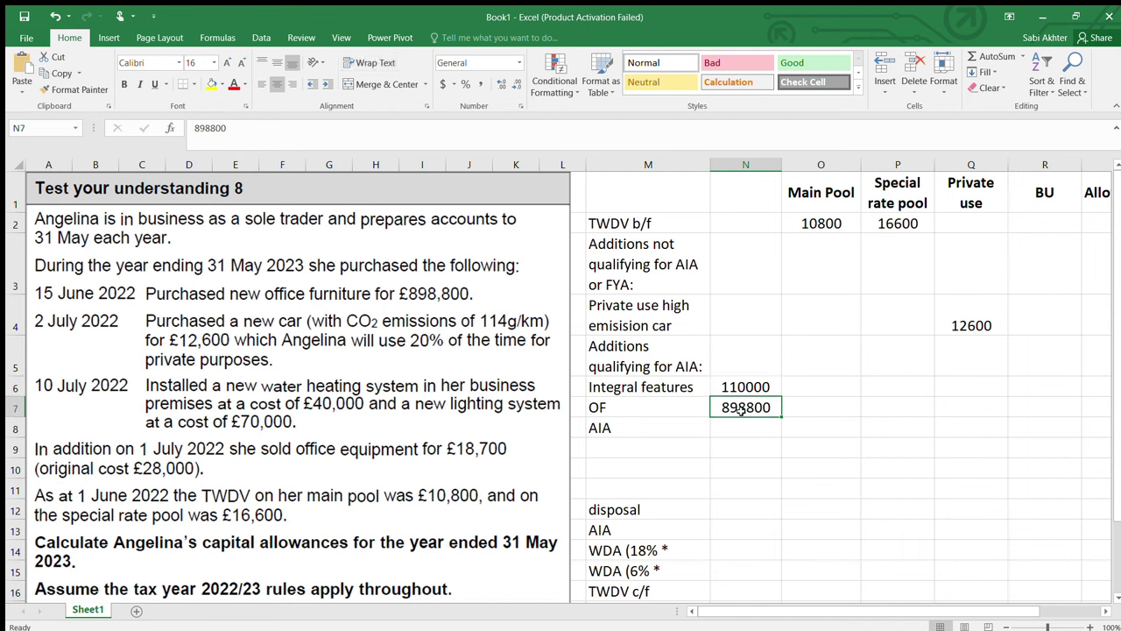
{"action": "left_click", "coordinate": [712, 394]}
{"action": "left_click", "coordinate": [646, 408]}
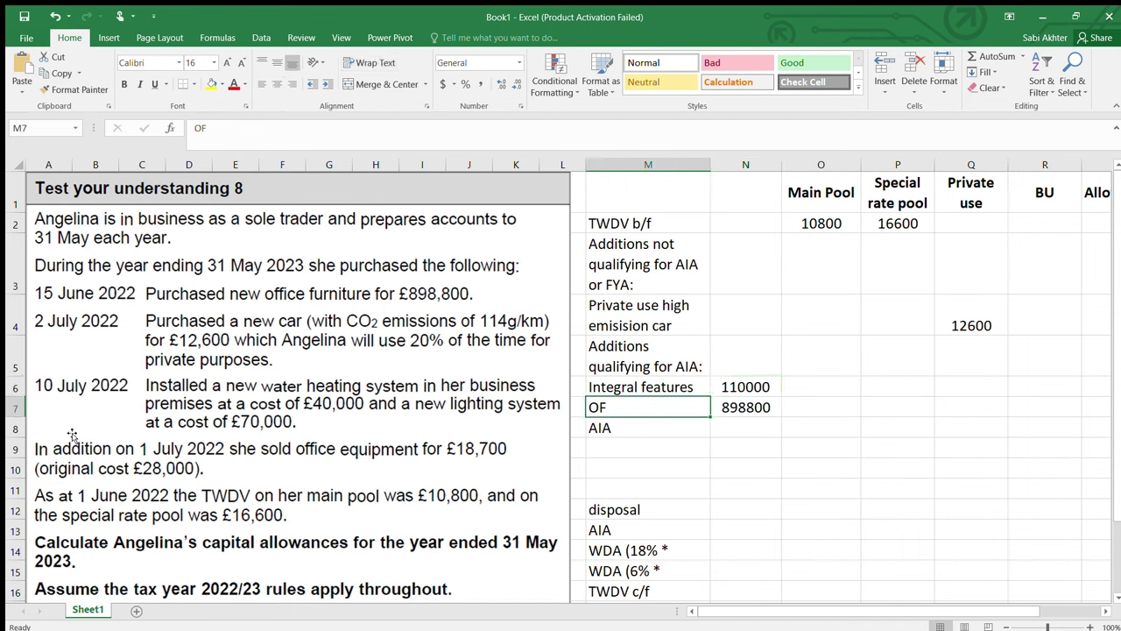
- Insert a row between Integral features and OF, and label it AIA in M7
{"action": "left_click", "coordinate": [14, 411]}
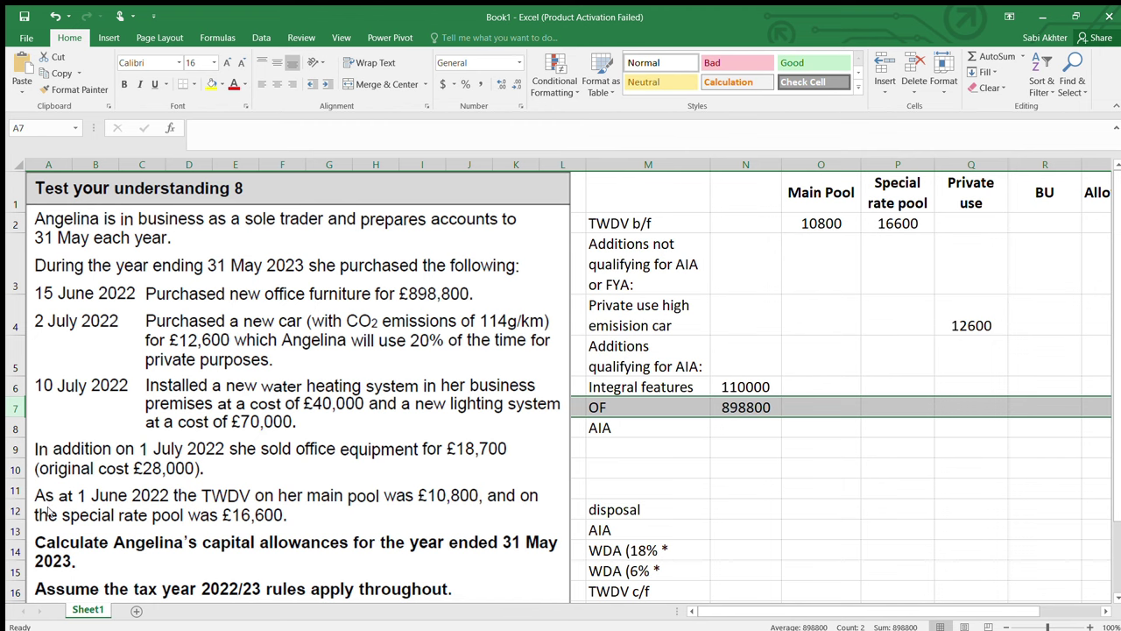
{"action": "key", "text": "ctrl+shift+plus"}
{"action": "left_click", "coordinate": [681, 405]}
{"action": "type", "text": "AIA"}
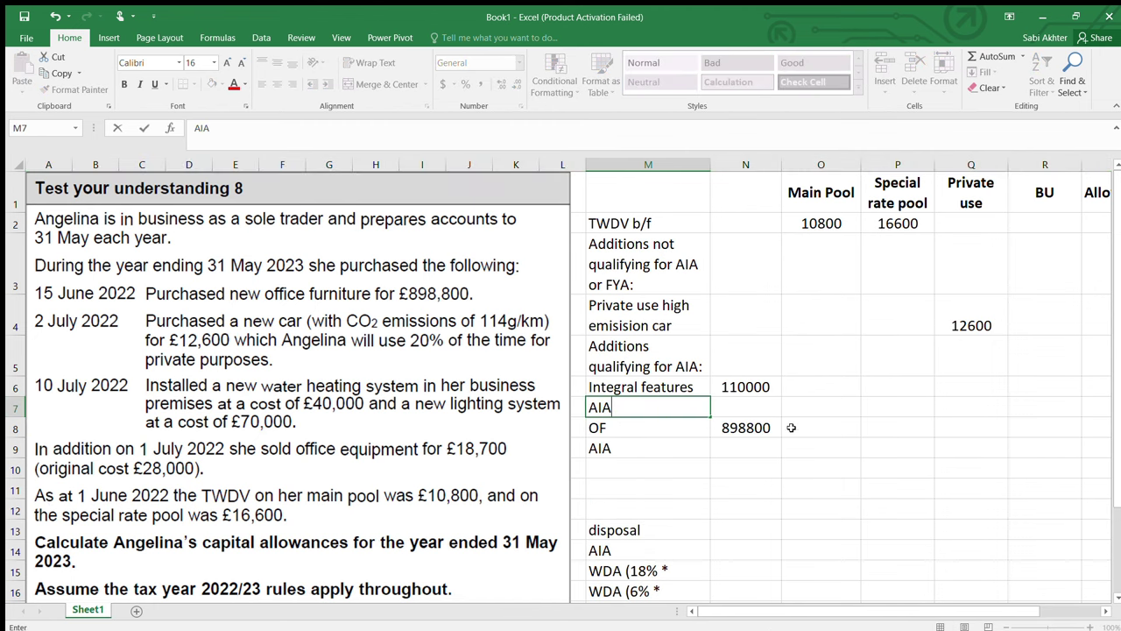
{"action": "left_click", "coordinate": [769, 408]}
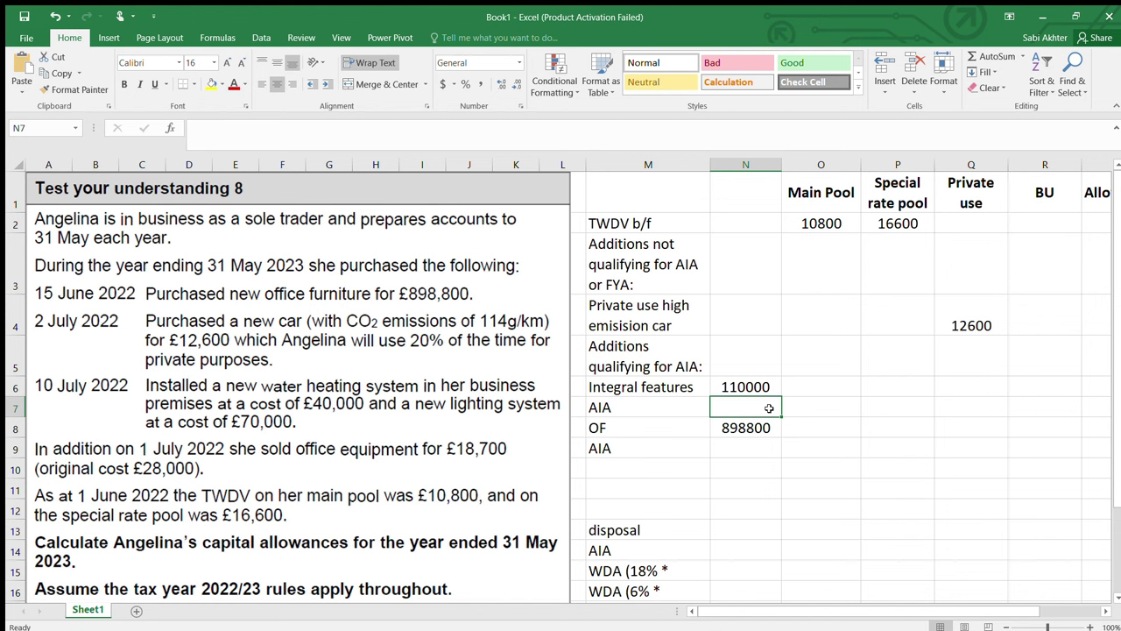
- Enter the AIA claimed on the integral features as -110000 in N7
{"action": "type", "text": "-"}
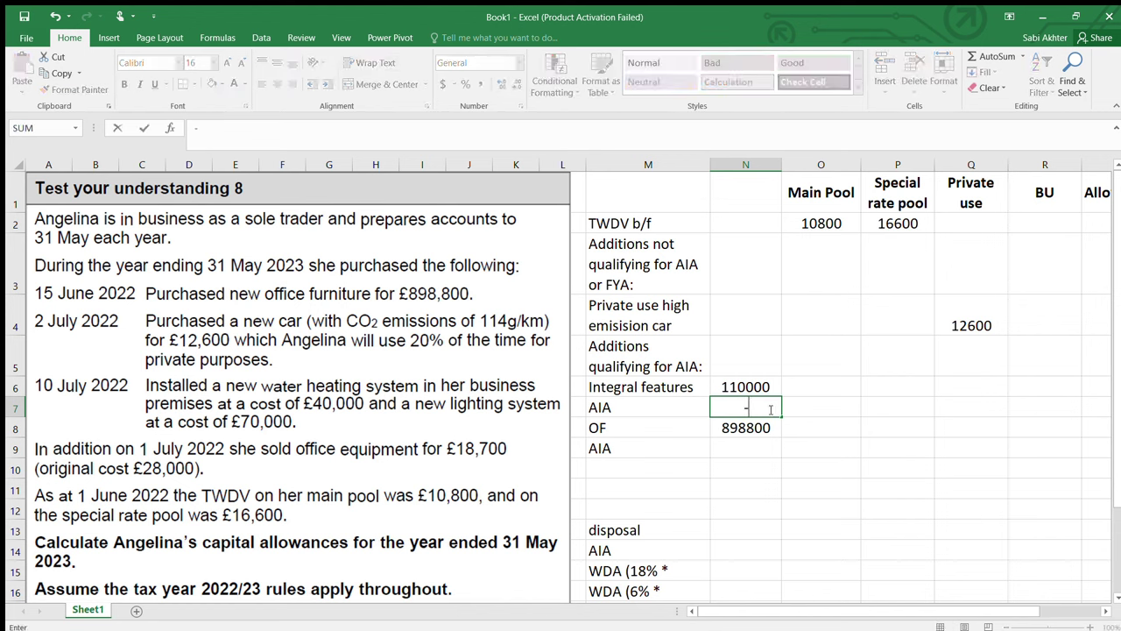
{"action": "type", "text": "110000"}
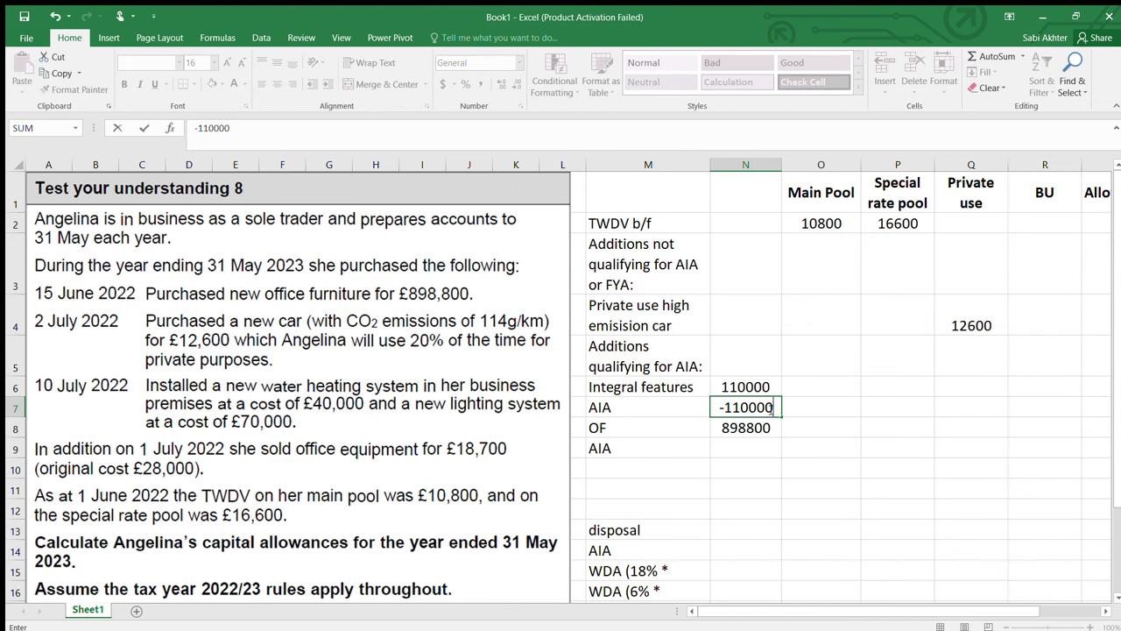
{"action": "left_click", "coordinate": [791, 411]}
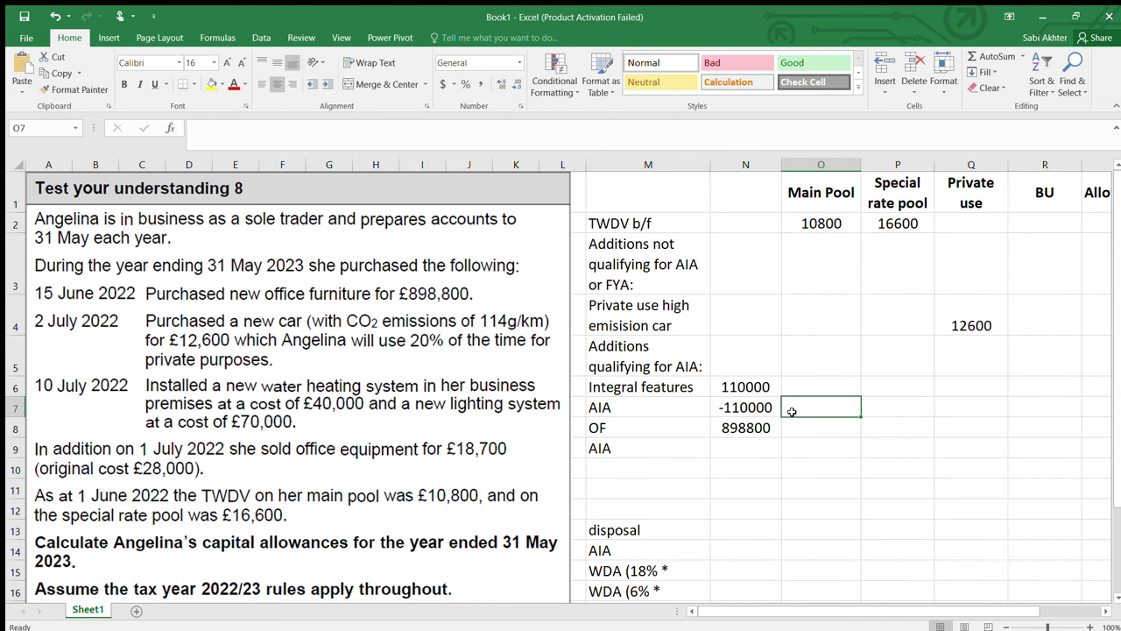
{"action": "left_click", "coordinate": [706, 408]}
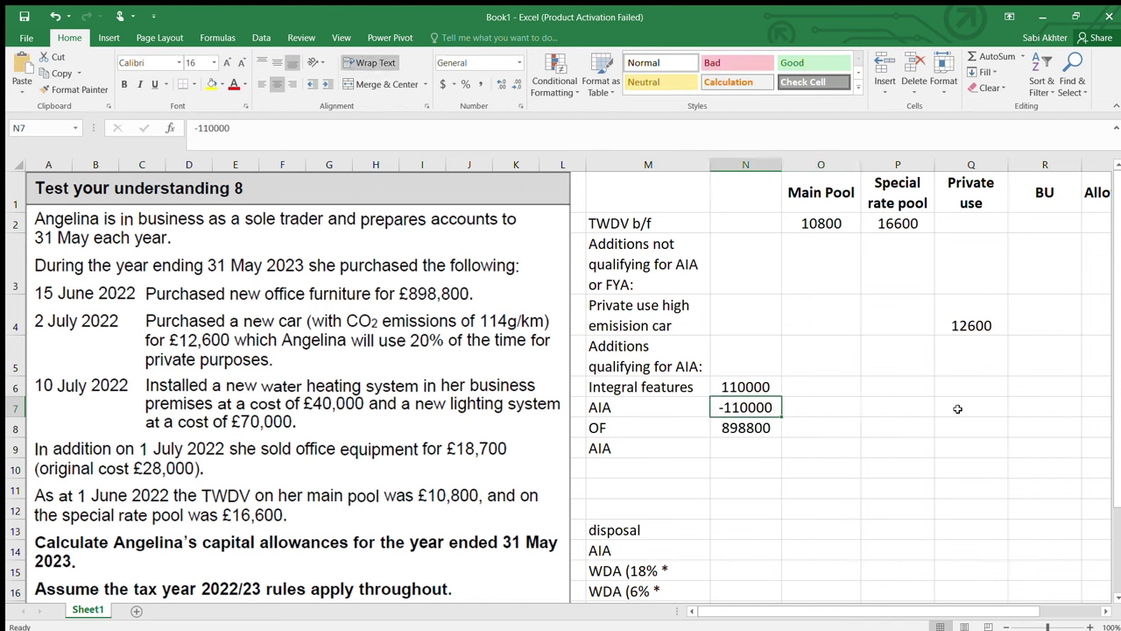
- Enter the integral features' AIA of 110000 in the Allowances column in S7
{"action": "key", "text": "Right"}
{"action": "key", "text": "Right"}
{"action": "key", "text": "Right"}
{"action": "key", "text": "Right"}
{"action": "key", "text": "Right"}
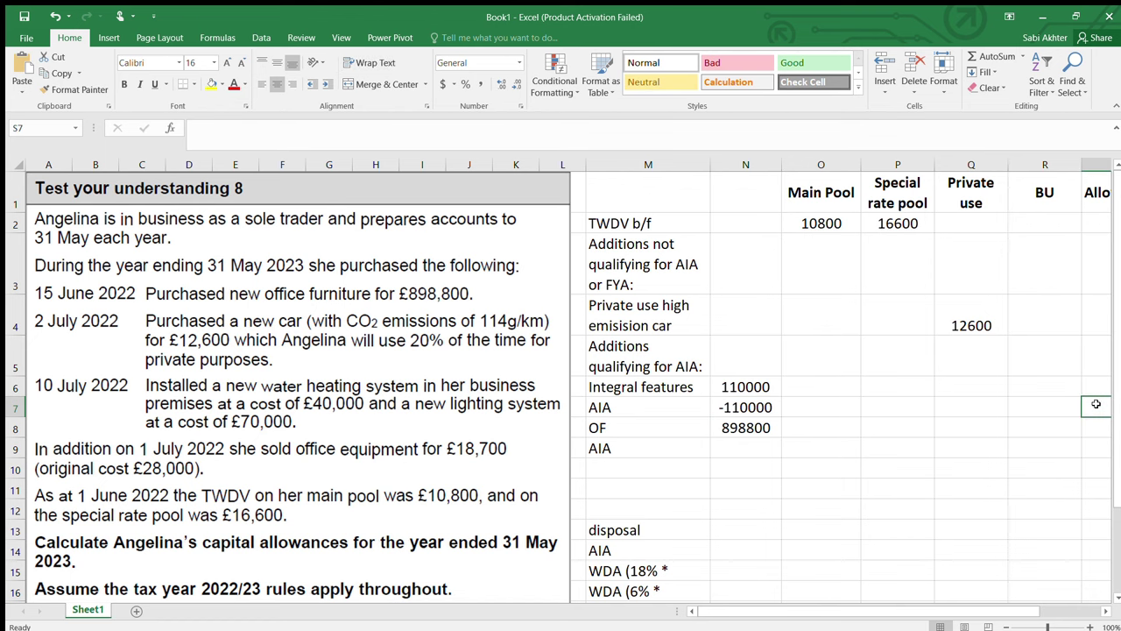
{"action": "type", "text": "110000"}
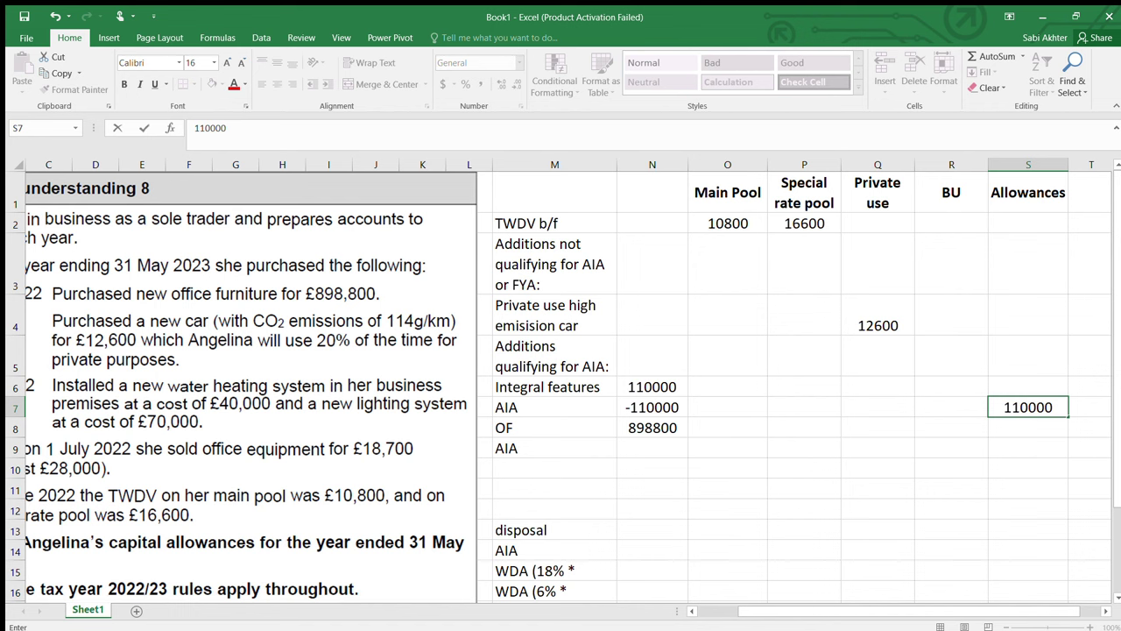
- Calculate the remaining AIA for the office furniture in N9 with the formula =1000000+N7
{"action": "left_click", "coordinate": [643, 435]}
{"action": "left_click", "coordinate": [643, 445]}
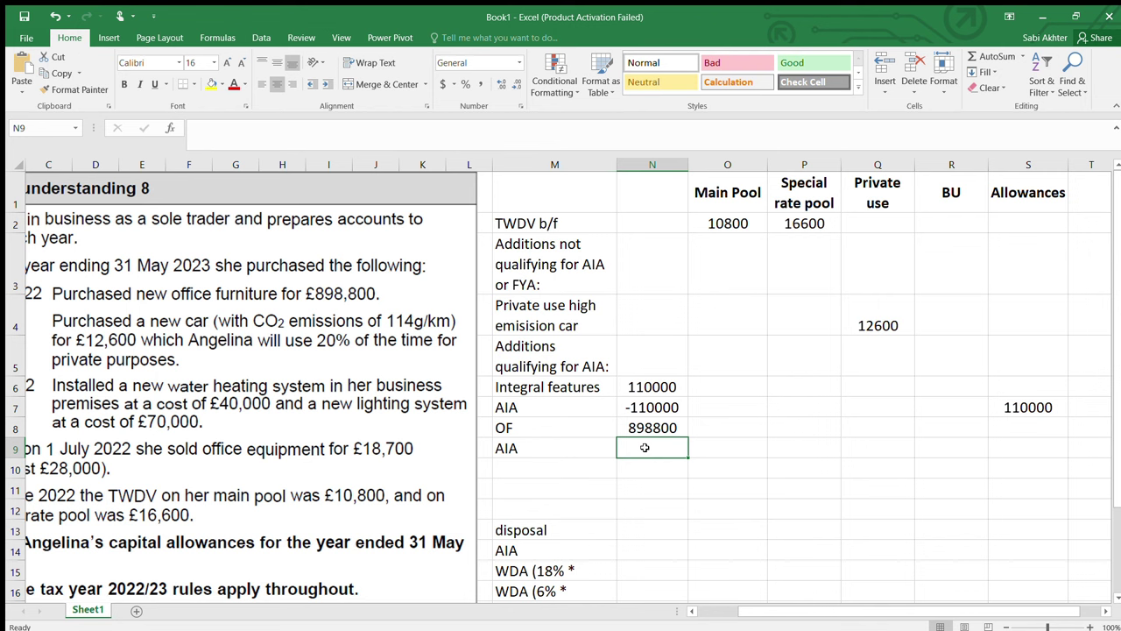
{"action": "type", "text": "=1"}
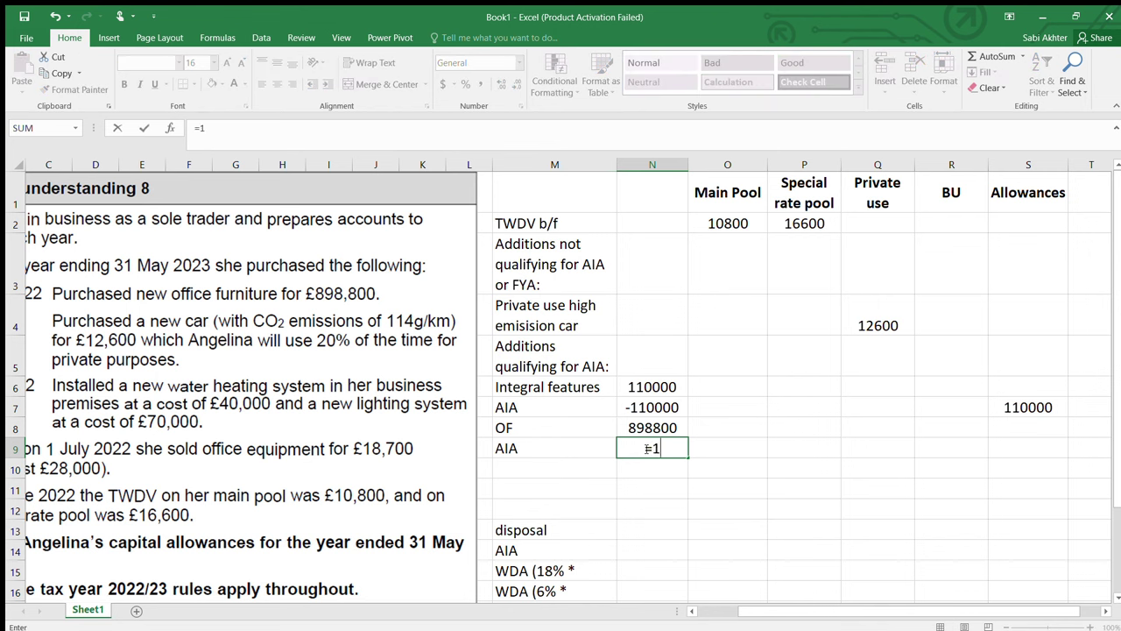
{"action": "type", "text": "000000-"}
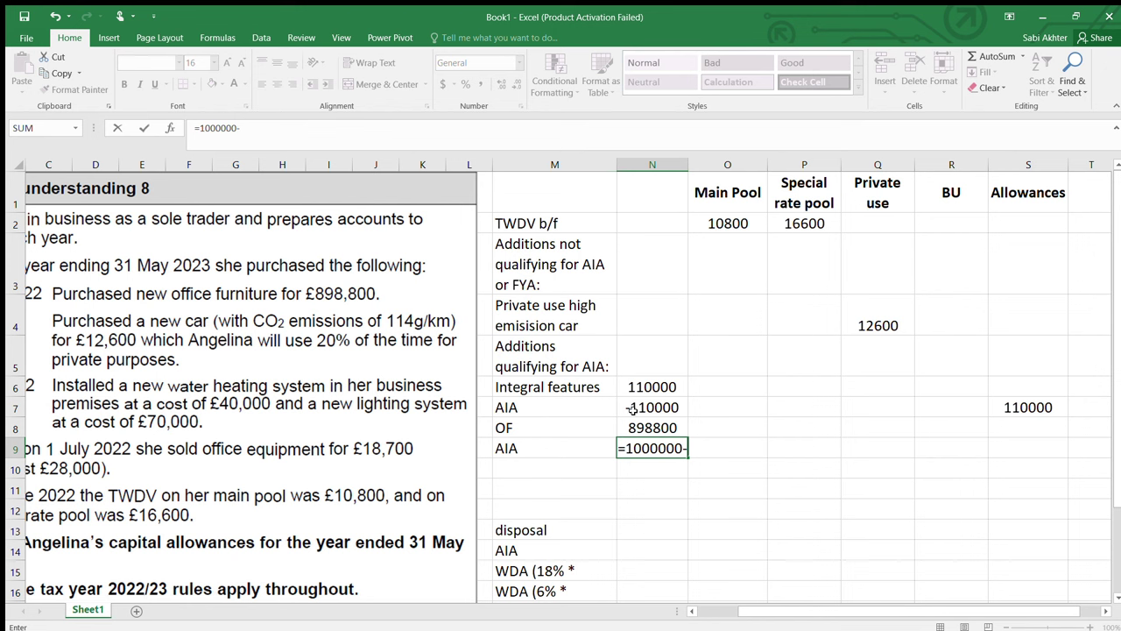
{"action": "key", "text": "BackSpace"}
{"action": "type", "text": "+"}
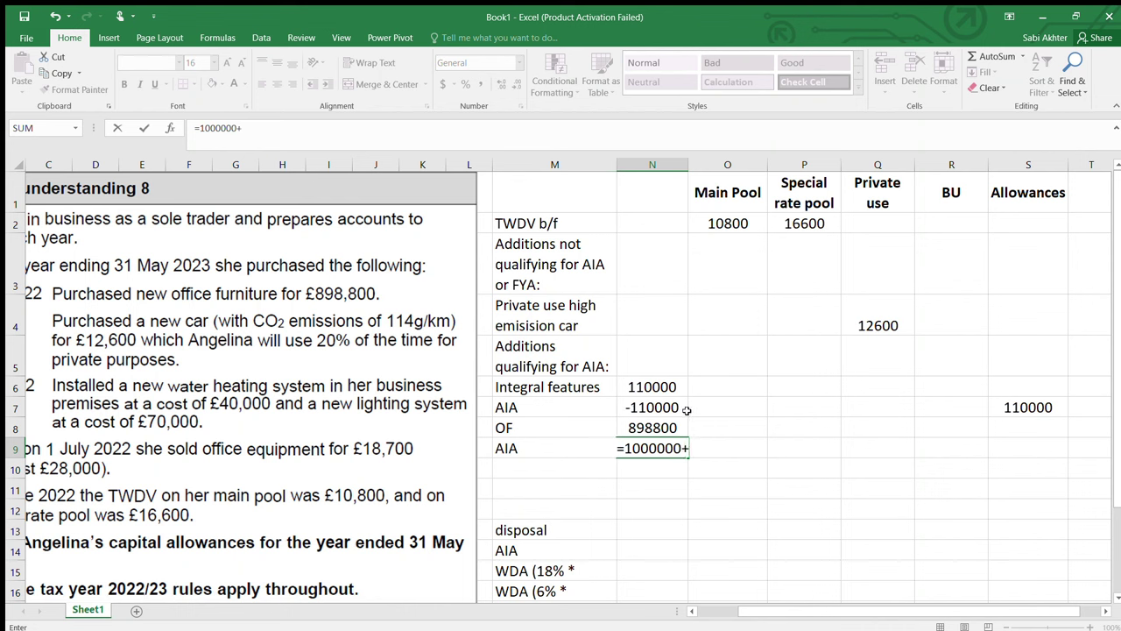
{"action": "left_click", "coordinate": [648, 407]}
{"action": "key", "text": "Return"}
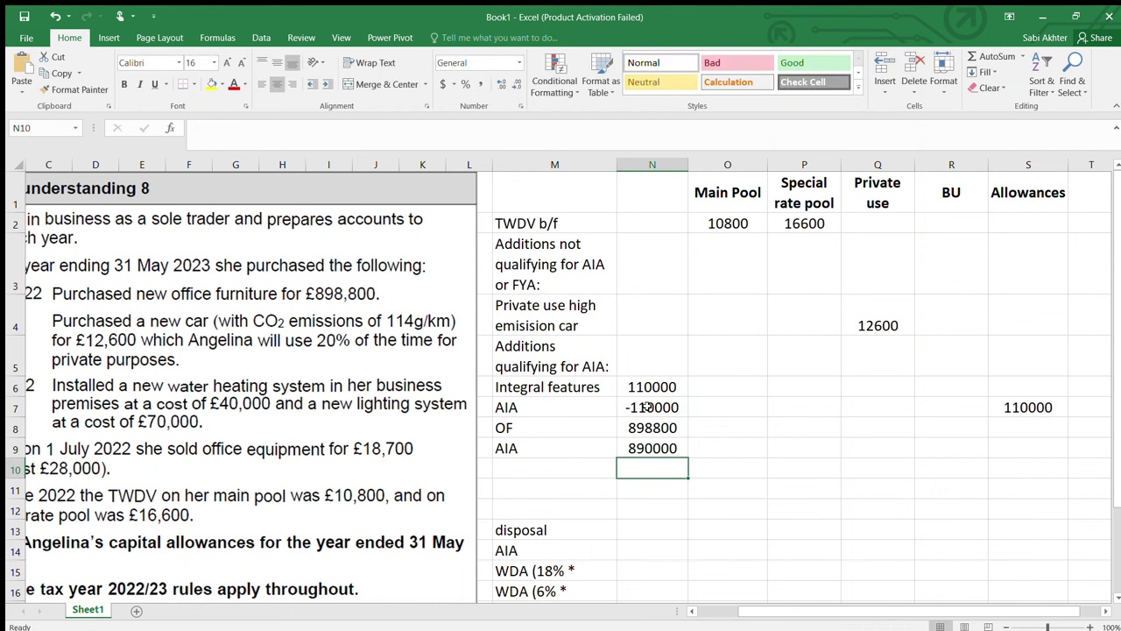
- Try to make the office furniture AIA negative by changing the N9 formula to =-1000000+N7
{"action": "left_click", "coordinate": [666, 448]}
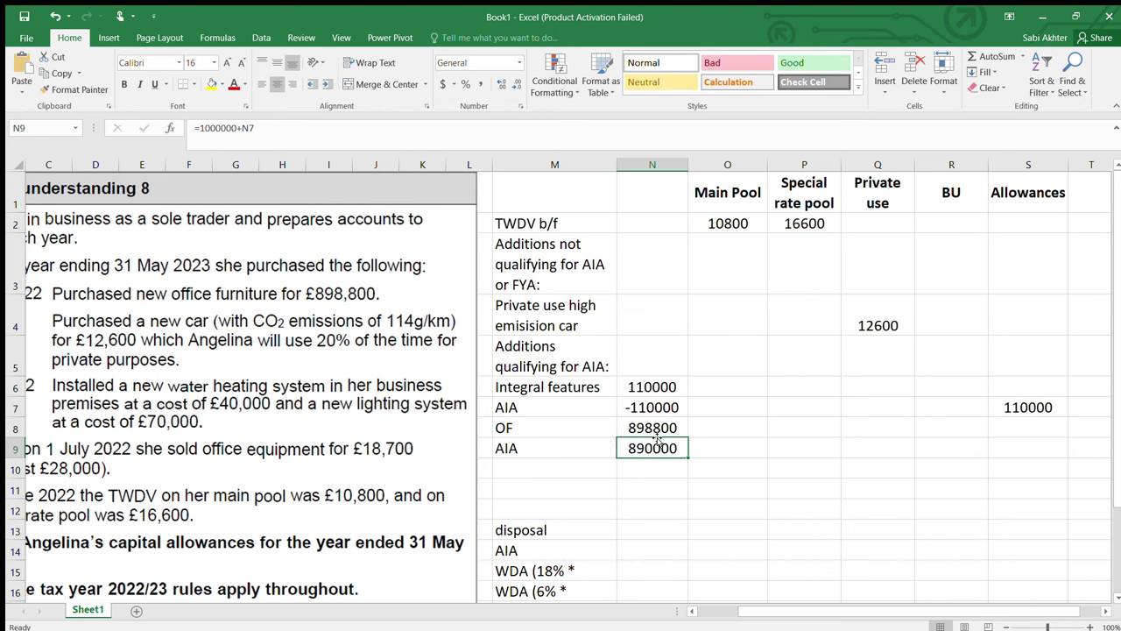
{"action": "left_click", "coordinate": [658, 435]}
{"action": "double_click", "coordinate": [659, 445]}
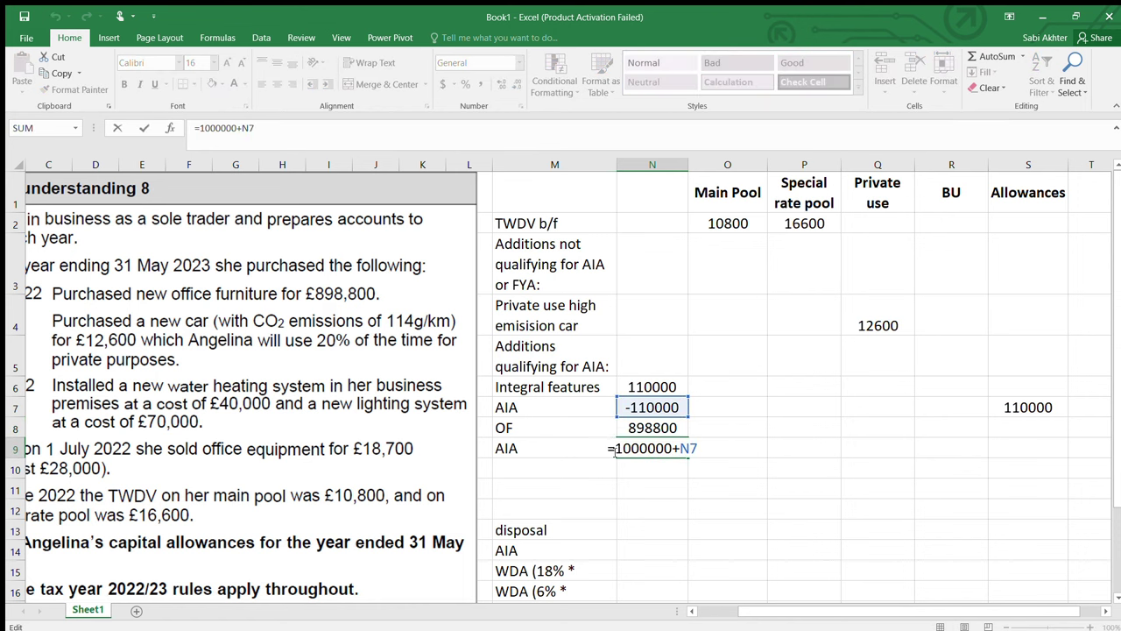
{"action": "left_click", "coordinate": [613, 448]}
{"action": "type", "text": "-"}
{"action": "key", "text": "Return"}
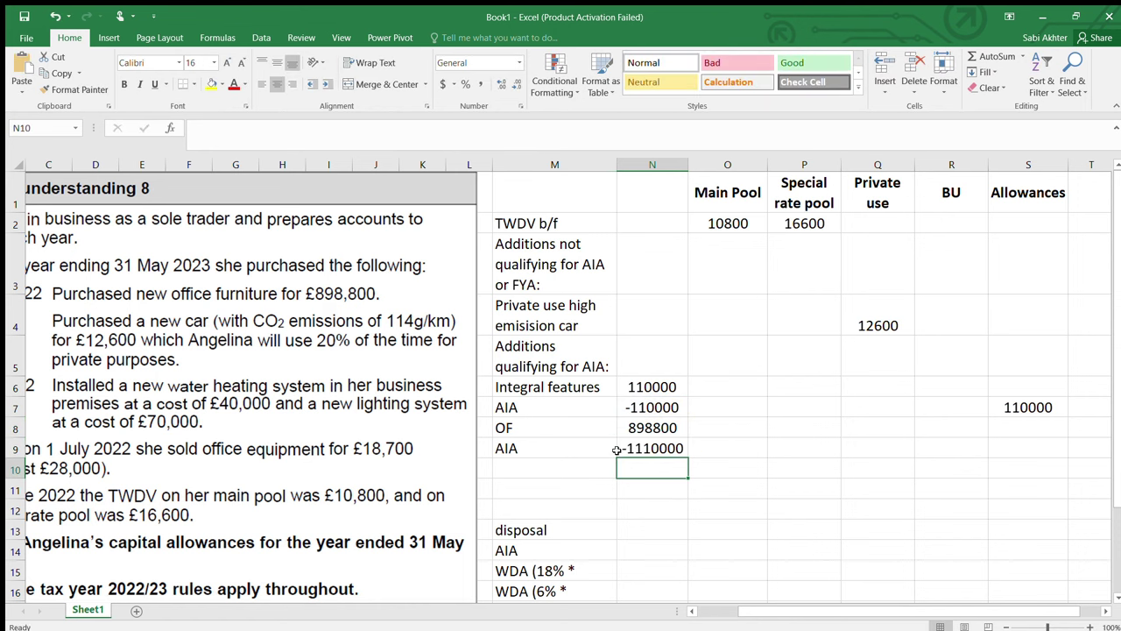
- Clear the AIA formula from N9
{"action": "double_click", "coordinate": [644, 447]}
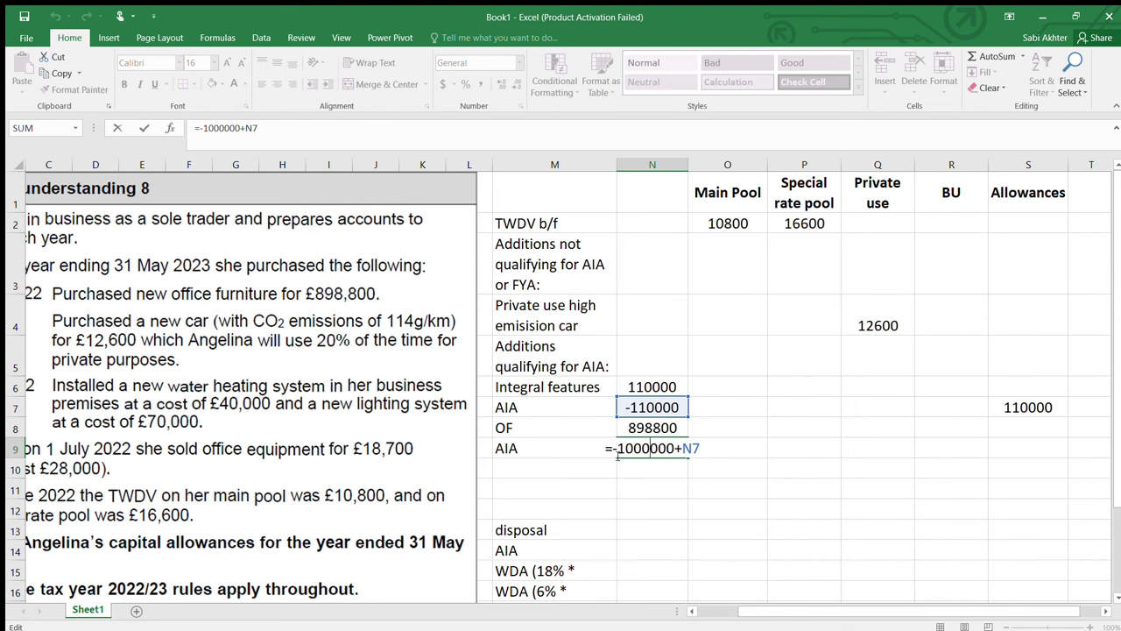
{"action": "key", "text": "BackSpace"}
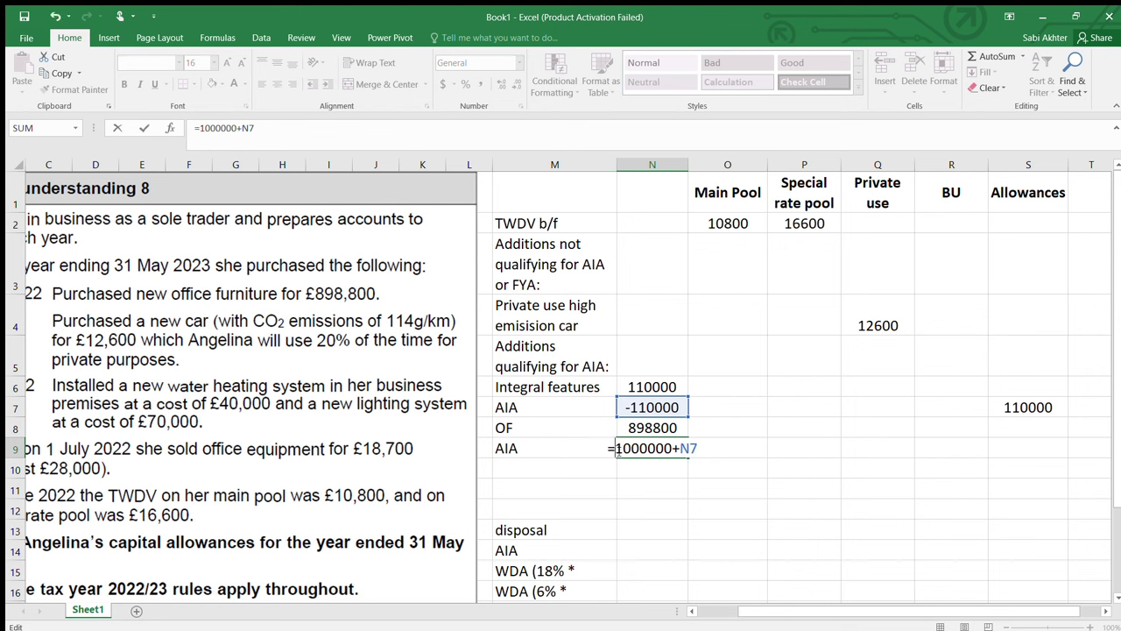
{"action": "left_click", "coordinate": [680, 504]}
{"action": "left_click_drag", "start_coordinate": [715, 449], "coordinate": [536, 449]}
{"action": "key", "text": "BackSpace"}
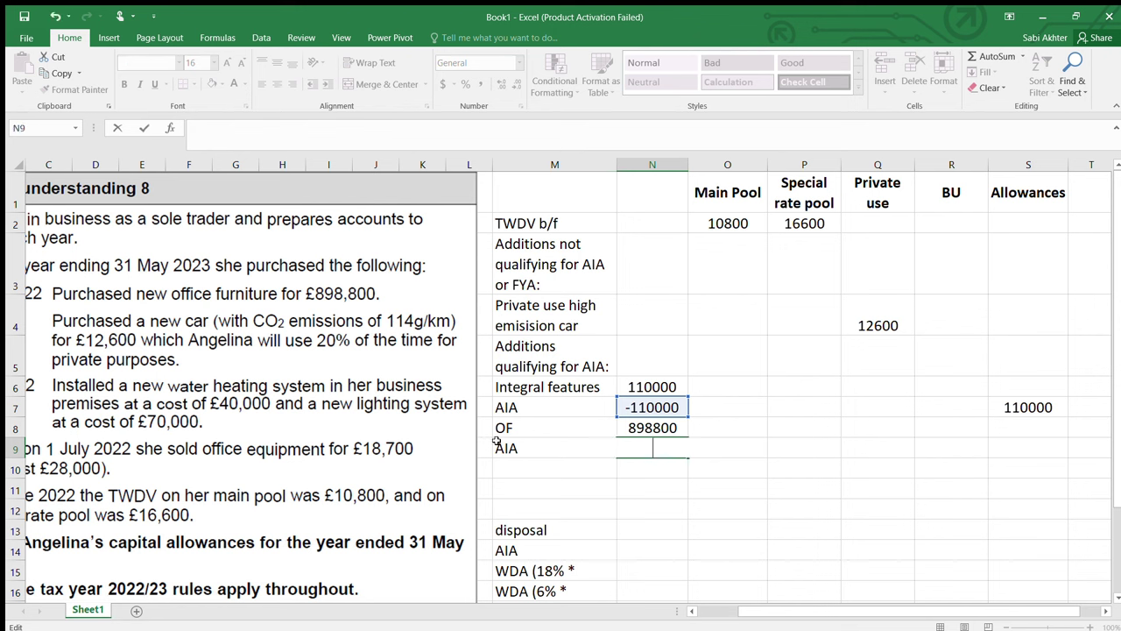
{"action": "key", "text": "Tab"}
- Enter the AIA claimed on the office furniture as -890000 in N9
{"action": "left_click", "coordinate": [668, 448]}
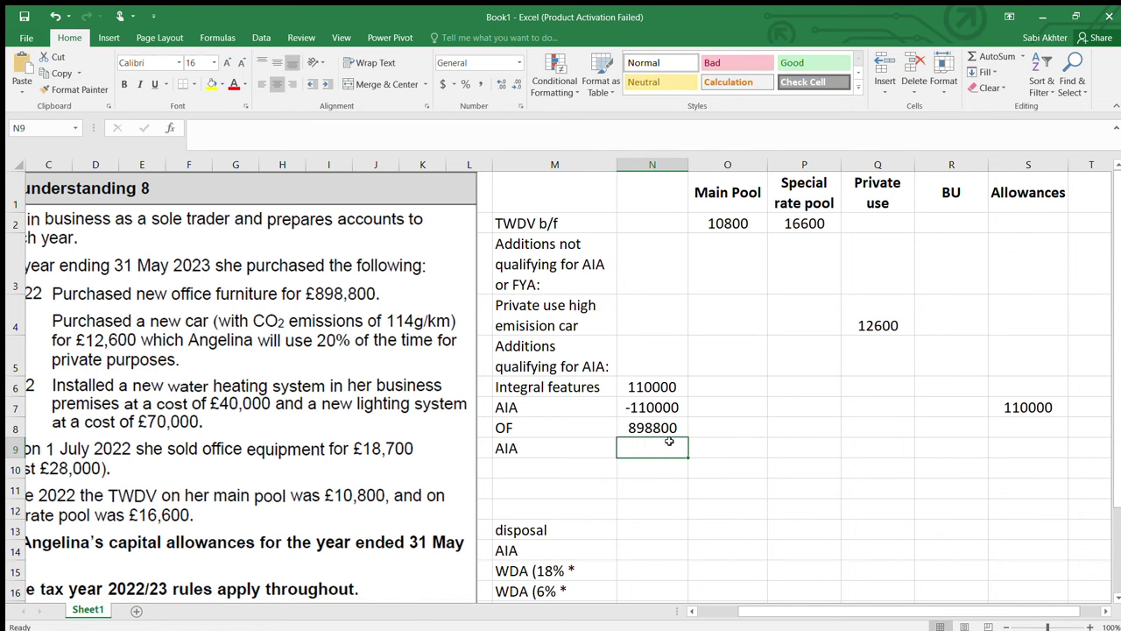
{"action": "type", "text": "-8900"}
{"action": "key", "text": "BackSpace"}
{"action": "type", "text": "000"}
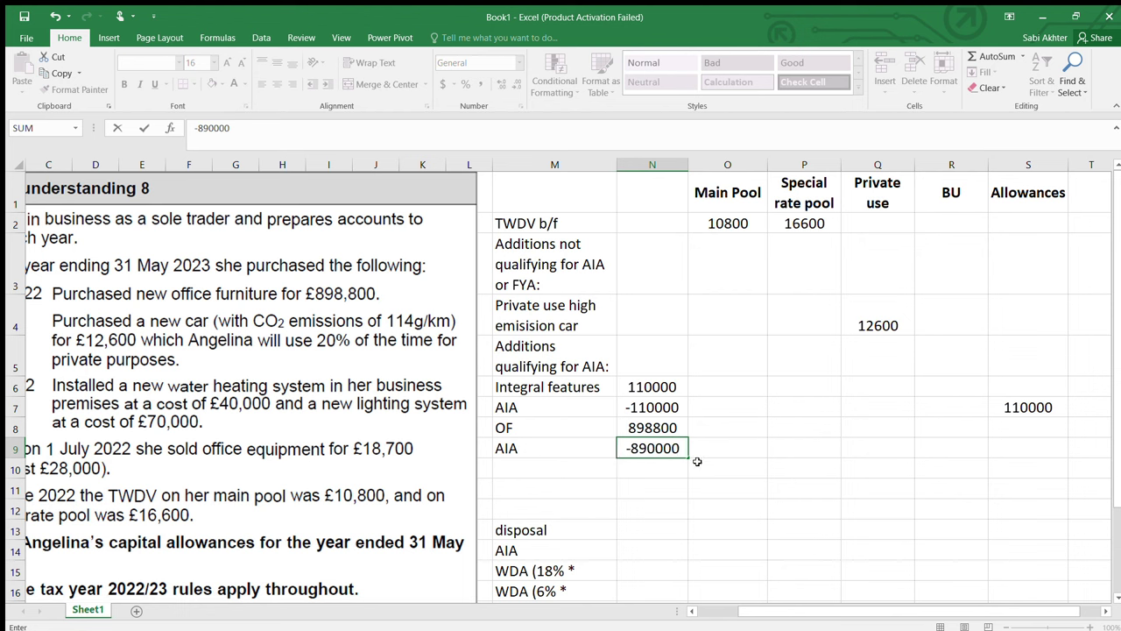
{"action": "left_click", "coordinate": [703, 463]}
- Enter the office furniture's AIA of 890000 in the Allowances column in S9
{"action": "left_click", "coordinate": [1019, 447]}
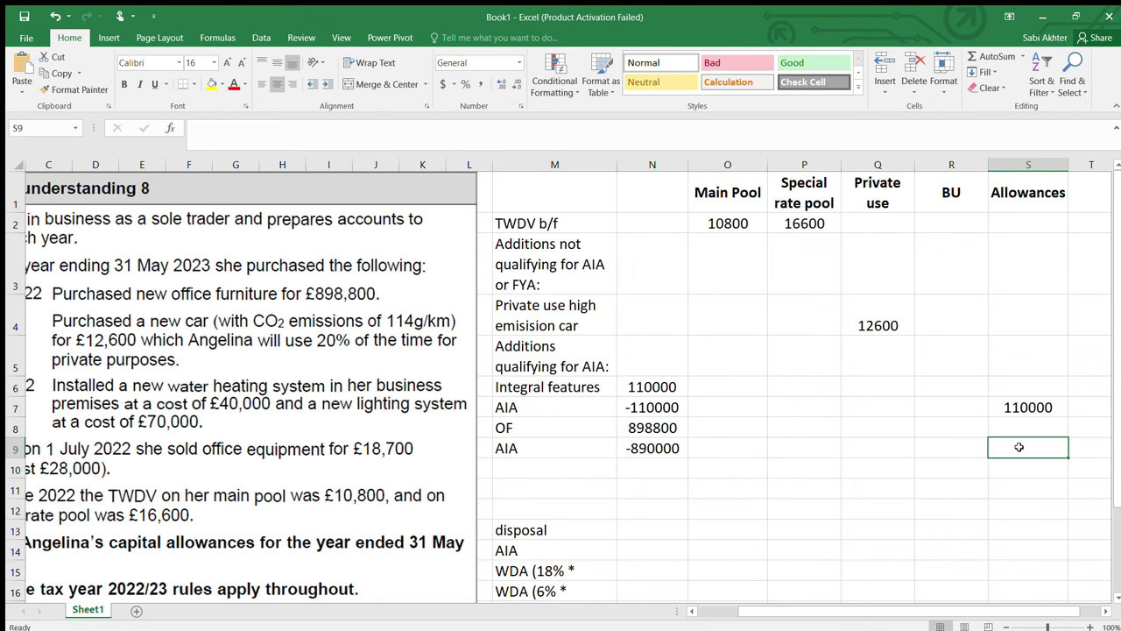
{"action": "type", "text": "890000"}
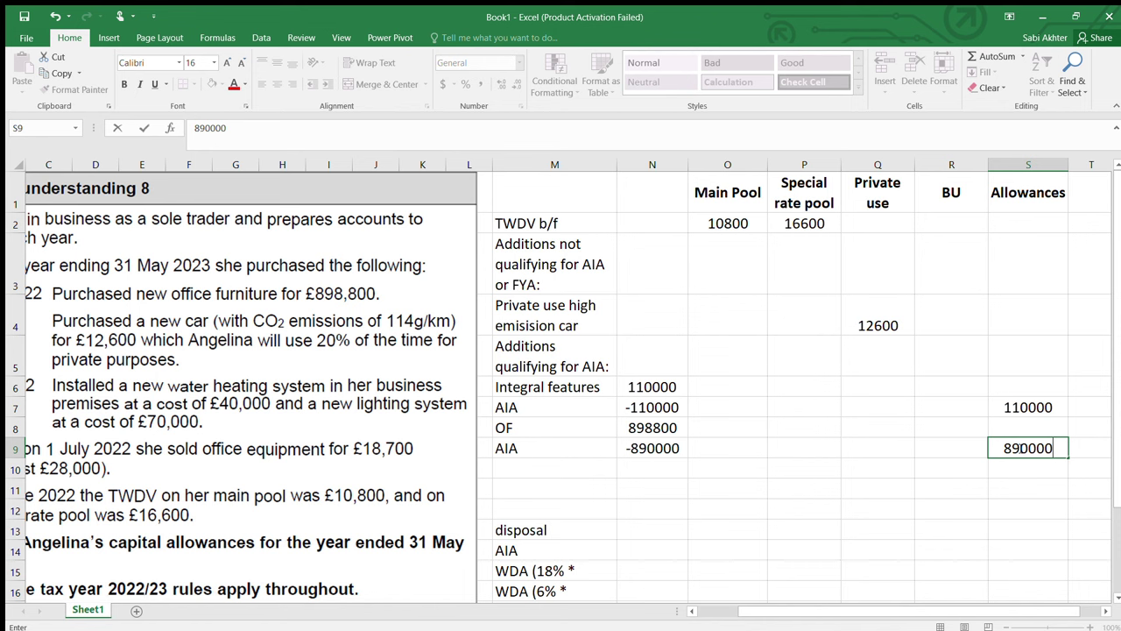
{"action": "left_click", "coordinate": [710, 409]}
{"action": "left_click", "coordinate": [867, 408]}
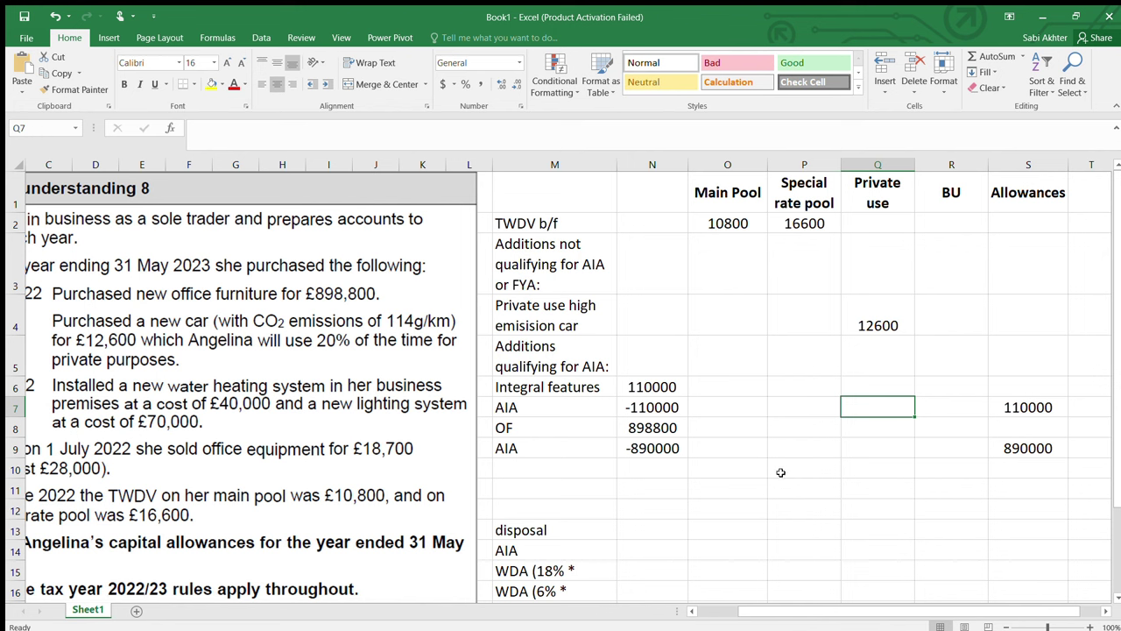
- Carry the furniture cost left after AIA into the main pool with a SUM of N8:N9 in O9
{"action": "left_click", "coordinate": [730, 446]}
{"action": "type", "text": "=sum("}
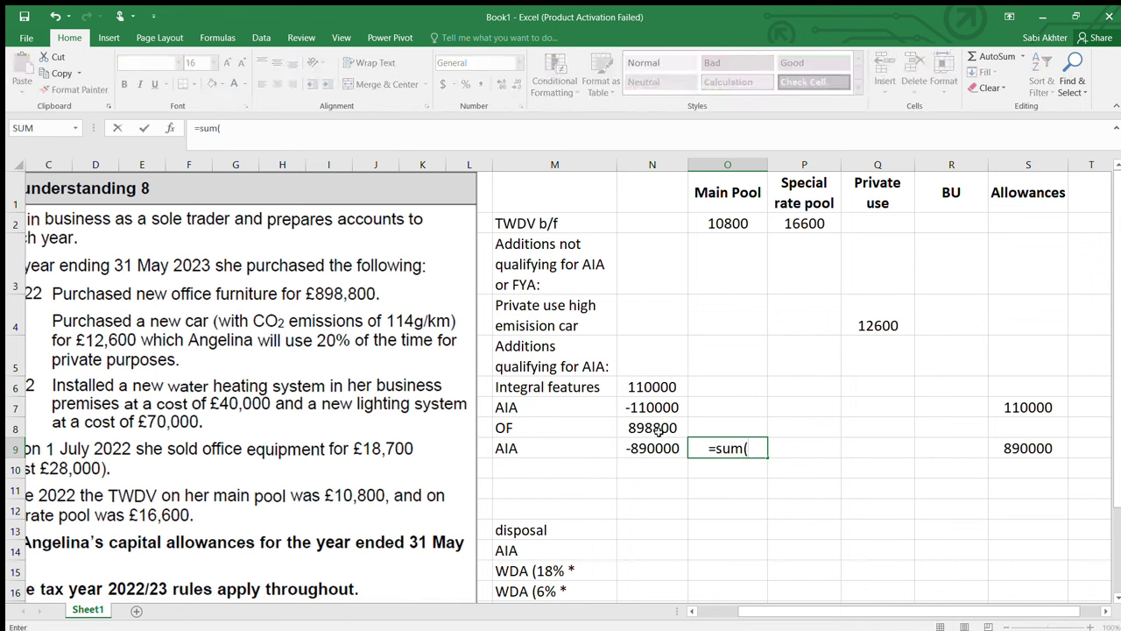
{"action": "left_click_drag", "start_coordinate": [658, 429], "coordinate": [655, 445]}
{"action": "key", "text": "Return"}
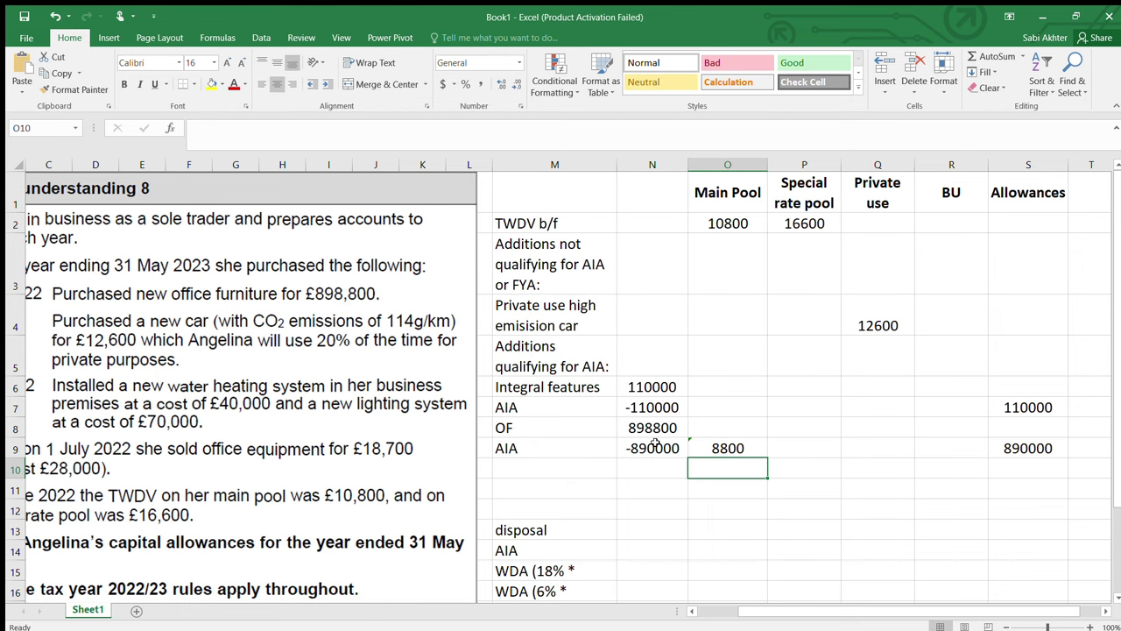
- Label M10 "disposal" and enter the office equipment sale proceeds as -18700 in the main pool in O10
{"action": "scroll", "coordinate": [655, 444], "scroll_direction": "left", "scroll_amount": 3}
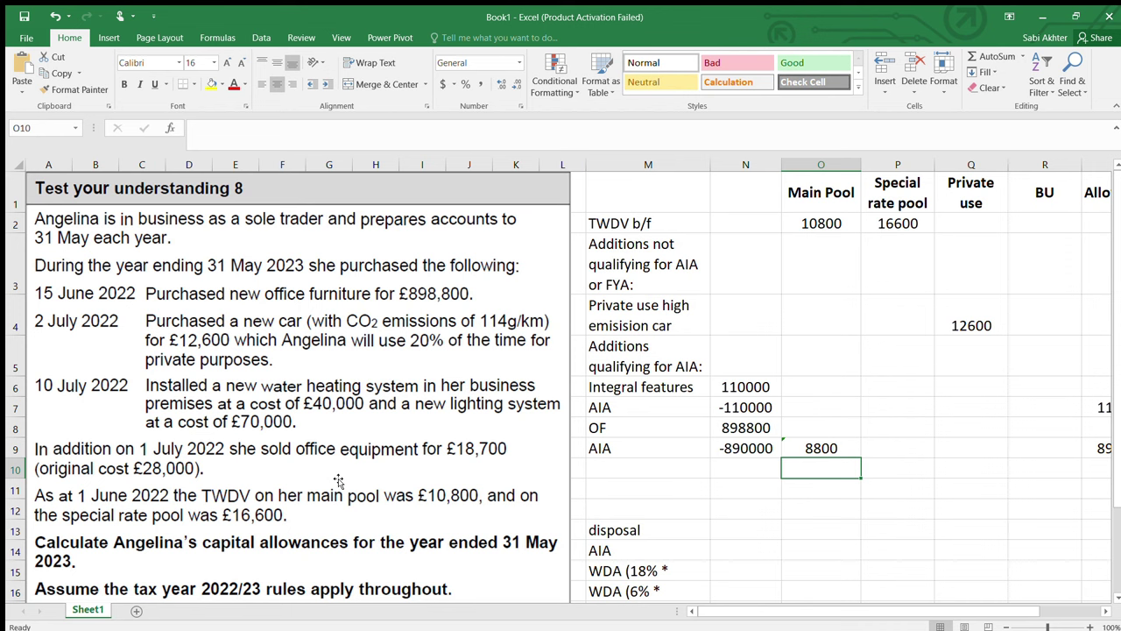
{"action": "left_click", "coordinate": [242, 504]}
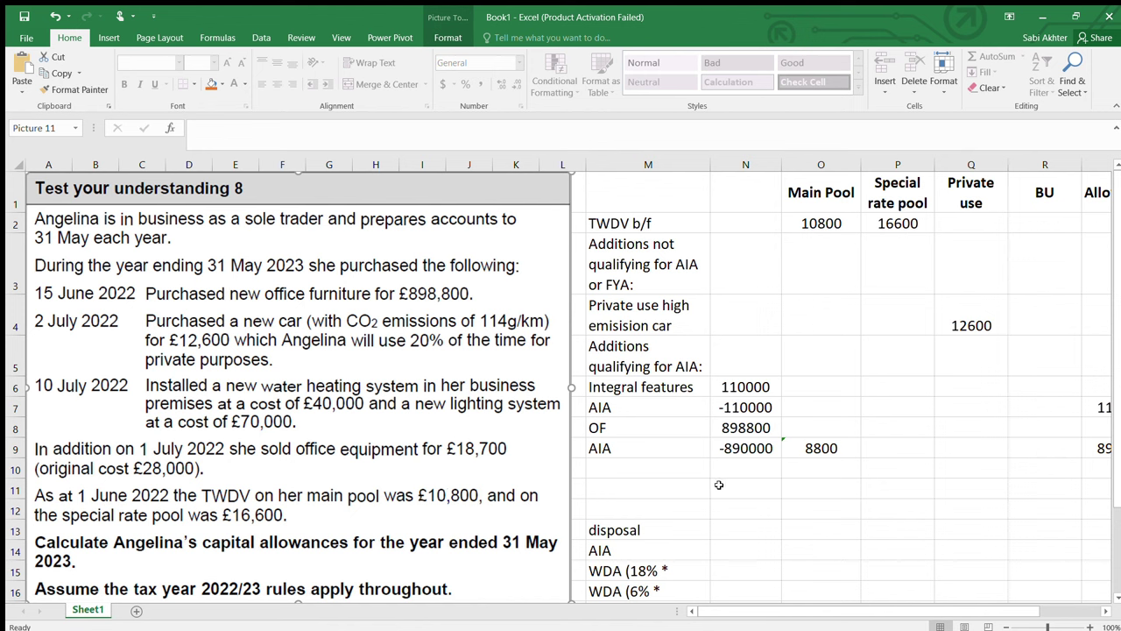
{"action": "left_click", "coordinate": [648, 467]}
{"action": "type", "text": "disposal"}
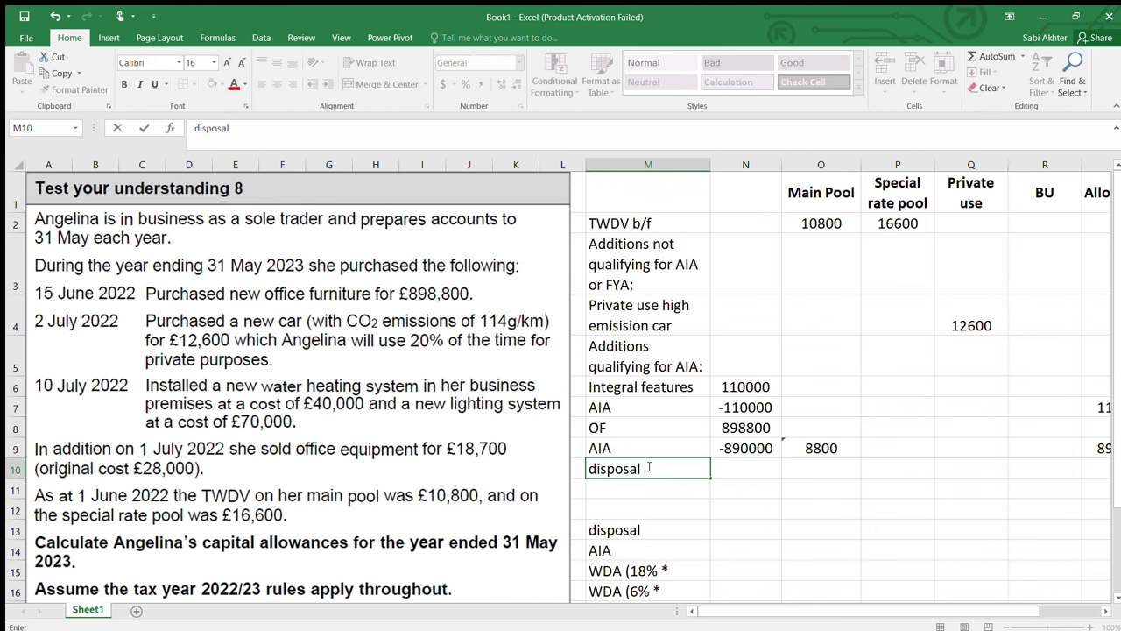
{"action": "left_click", "coordinate": [811, 471]}
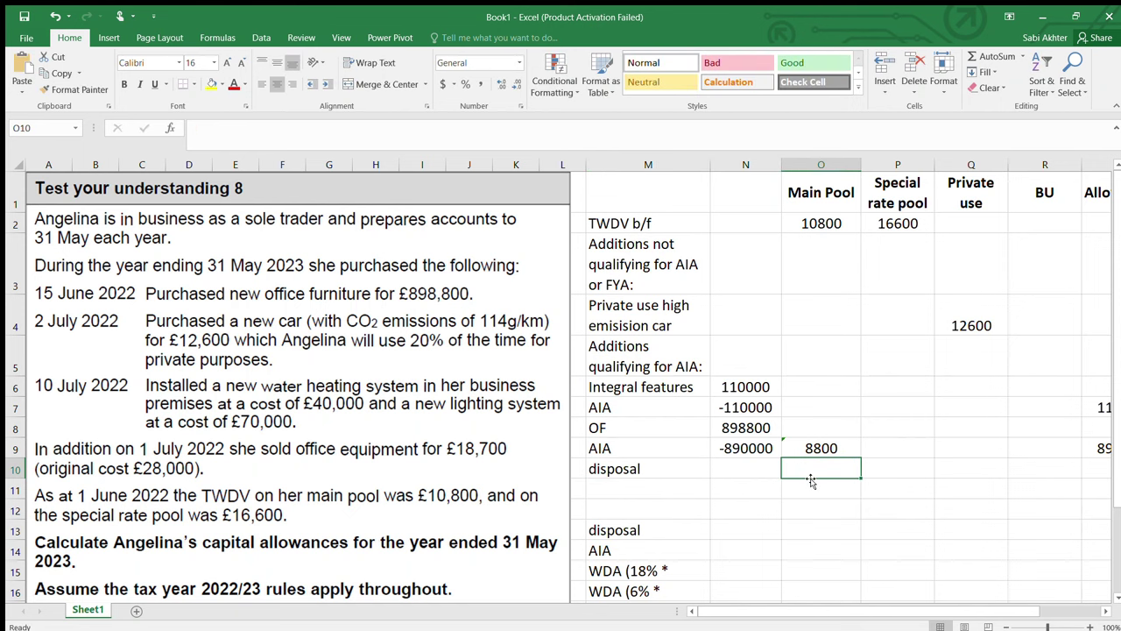
{"action": "type", "text": "-18700"}
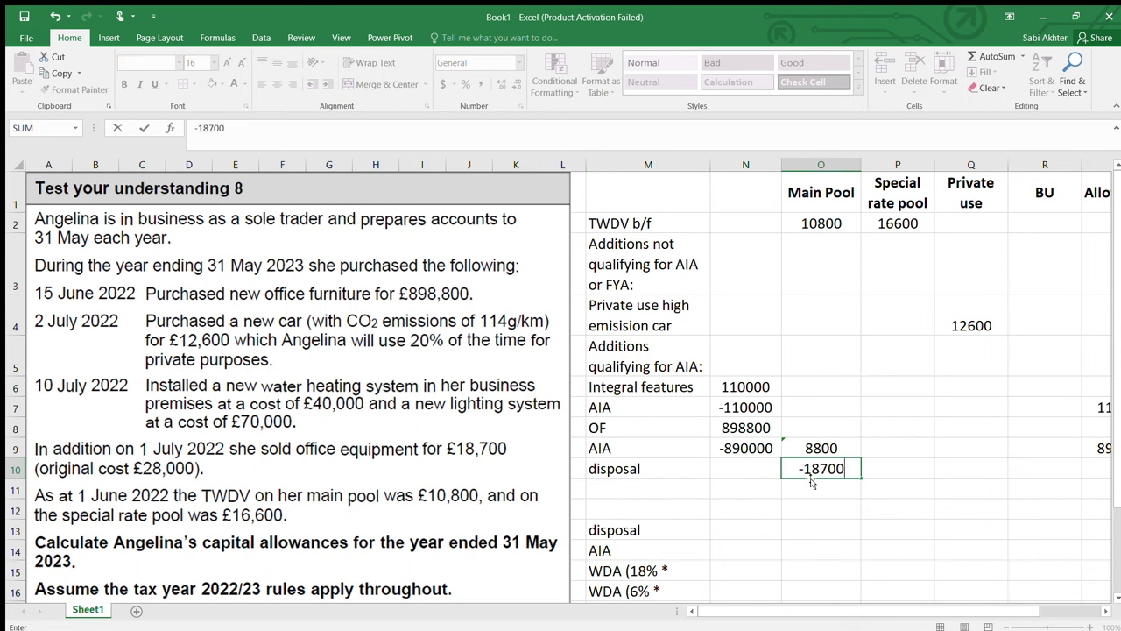
{"action": "key", "text": "Return"}
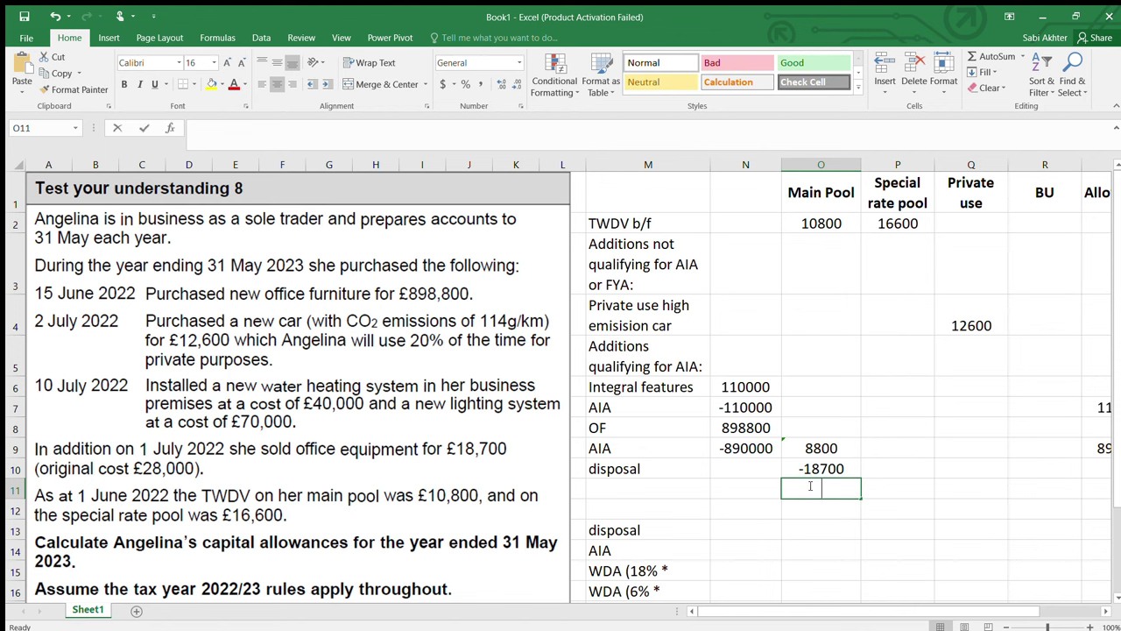
- Total the main pool in O11 with the formula =SUM(O2:O10)
{"action": "type", "text": "="}
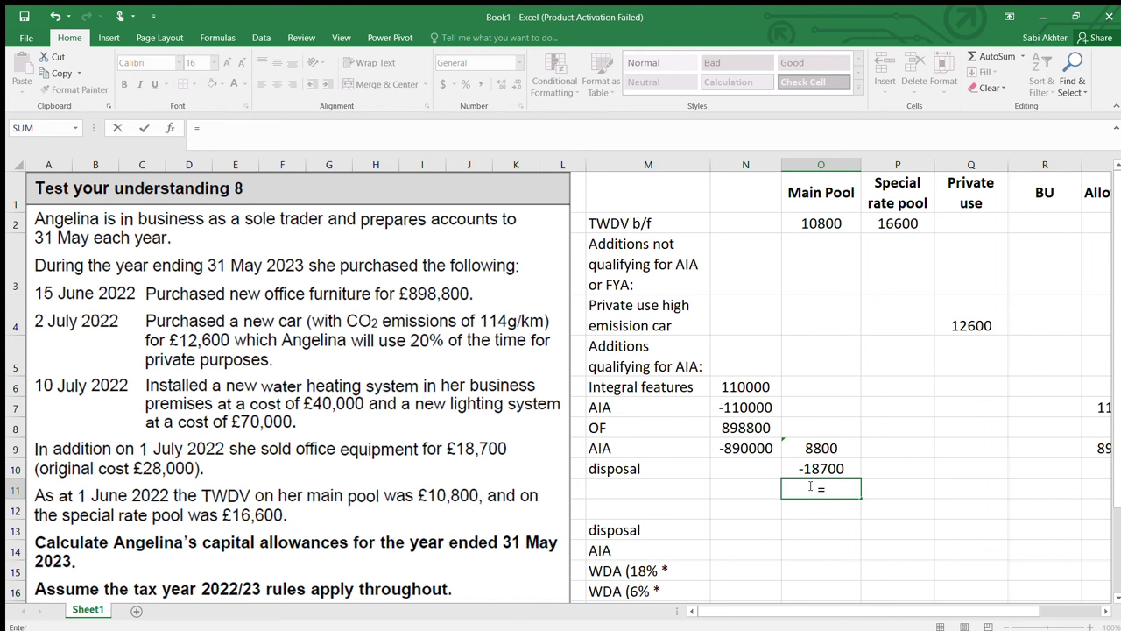
{"action": "type", "text": "su,("}
{"action": "key", "text": "BackSpace"}
{"action": "key", "text": "BackSpace"}
{"action": "type", "text": "m("}
{"action": "left_click_drag", "start_coordinate": [814, 450], "coordinate": [816, 462]}
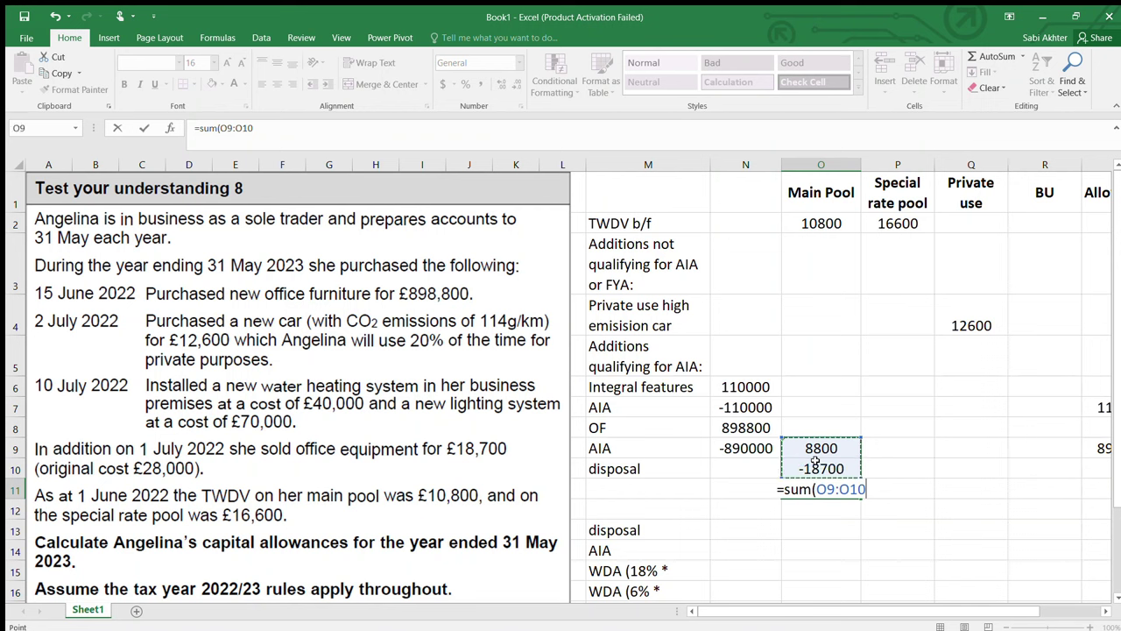
{"action": "key", "text": "BackSpace"}
{"action": "key", "text": "BackSpace"}
{"action": "key", "text": "BackSpace"}
{"action": "key", "text": "BackSpace"}
{"action": "key", "text": "BackSpace"}
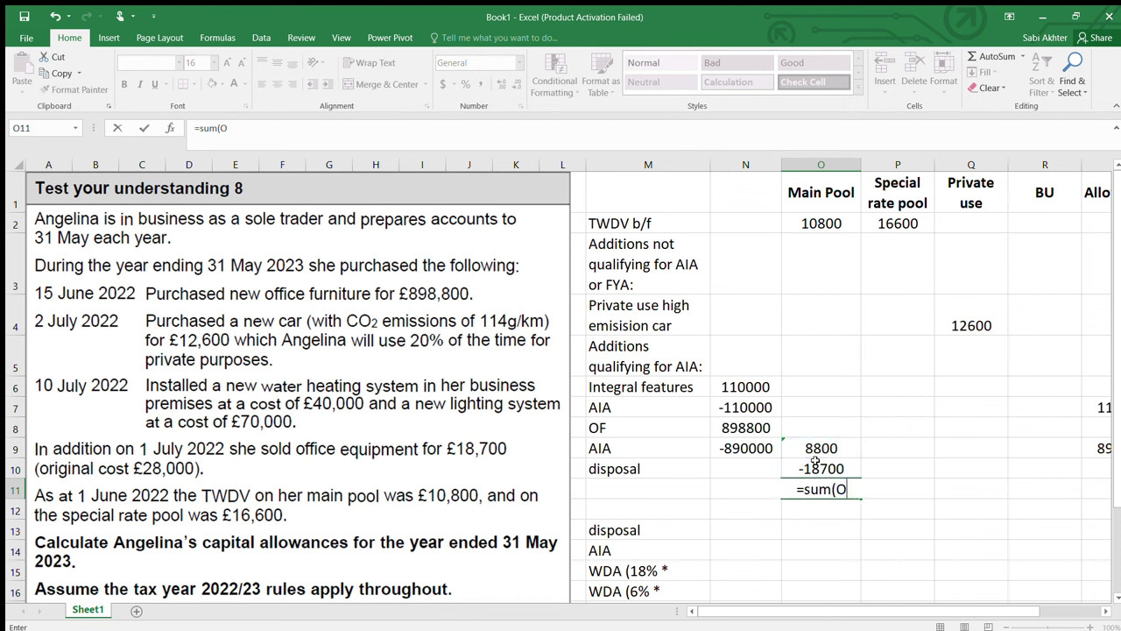
{"action": "key", "text": "BackSpace"}
{"action": "left_click_drag", "start_coordinate": [825, 223], "coordinate": [817, 464]}
{"action": "key", "text": "Return"}
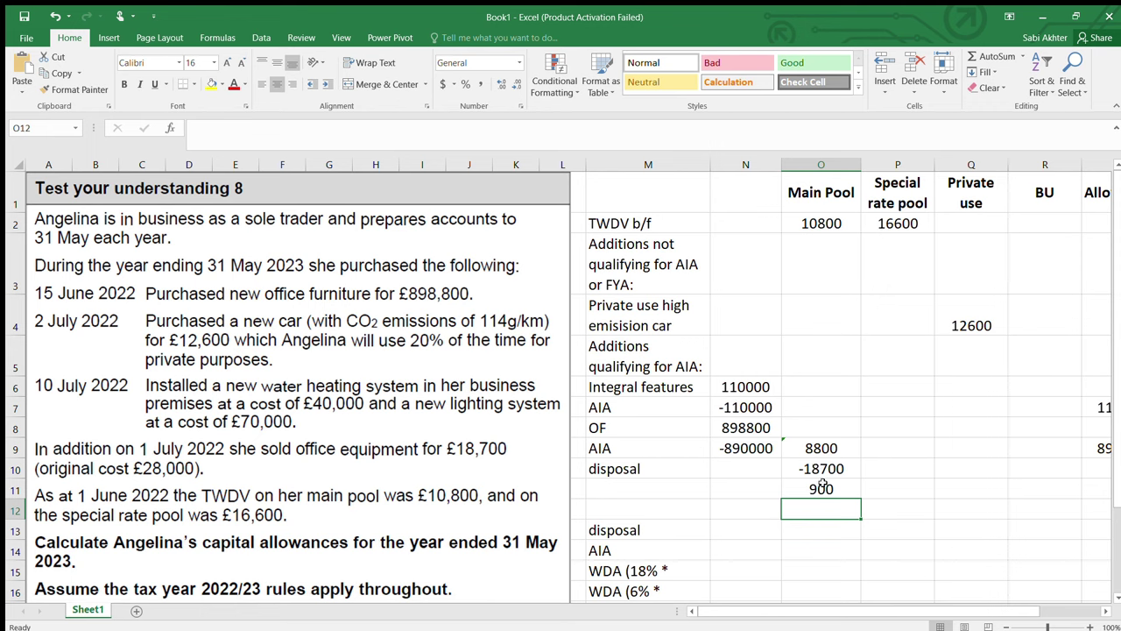
- Copy the O11 total formula across to P11 and Q11 for the special rate pool and private use columns
{"action": "left_click", "coordinate": [828, 489]}
{"action": "scroll", "coordinate": [839, 491], "scroll_direction": "right", "scroll_amount": 3}
{"action": "scroll", "coordinate": [840, 490], "scroll_direction": "right", "scroll_amount": 1}
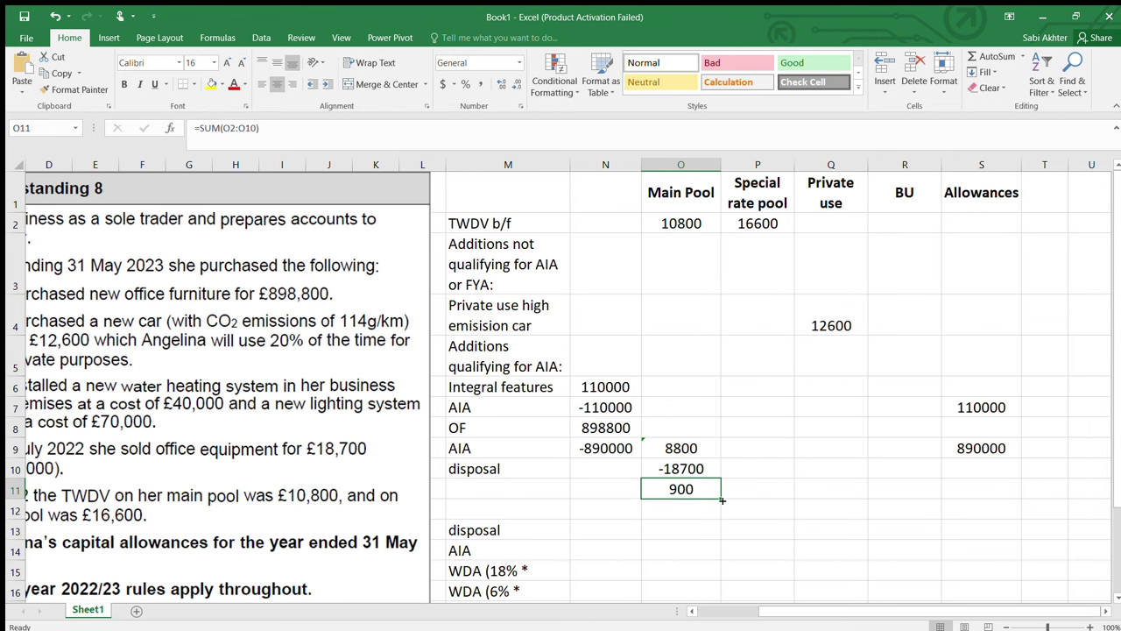
{"action": "left_click_drag", "start_coordinate": [722, 501], "coordinate": [855, 489]}
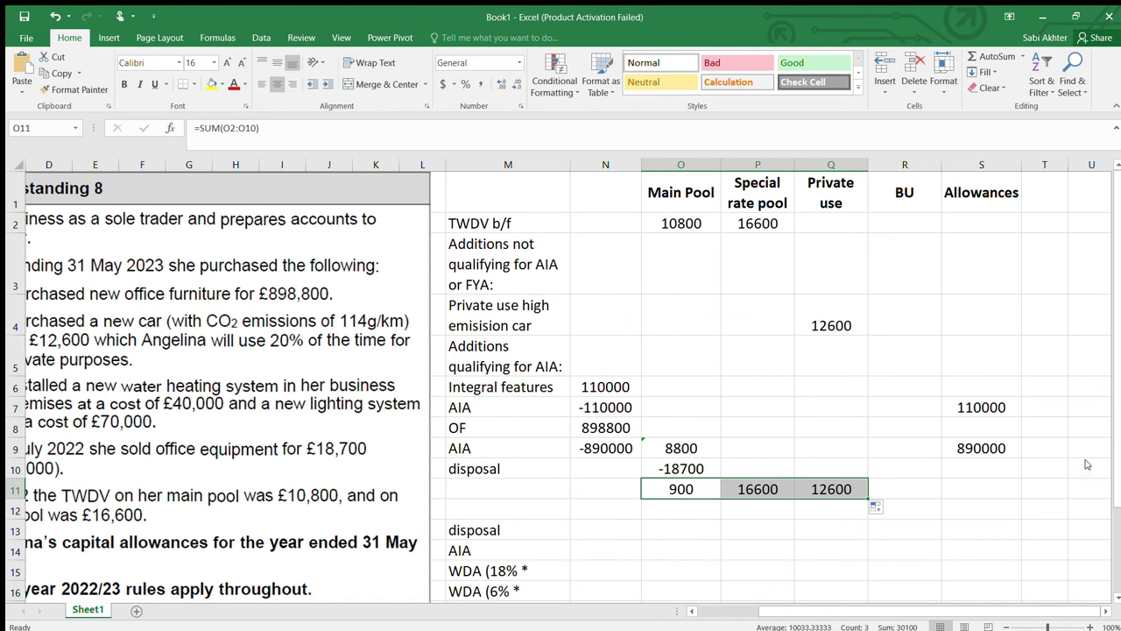
{"action": "left_click", "coordinate": [687, 490]}
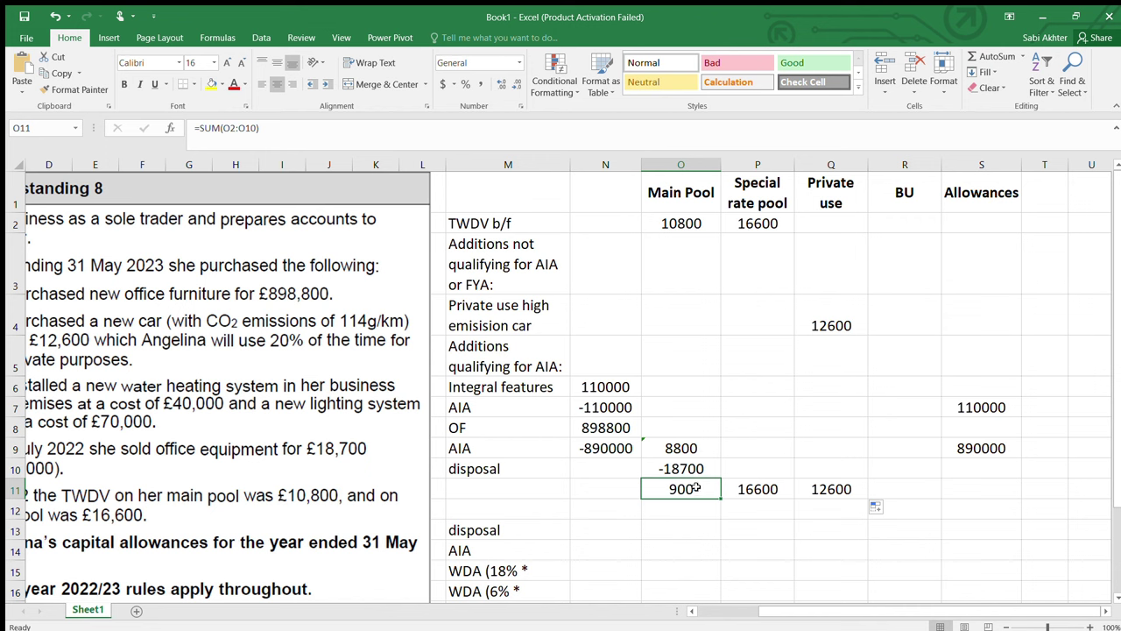
- Relabel M13 as "small pool WDA" and enter -900 in the main pool in O13
{"action": "left_click", "coordinate": [550, 525]}
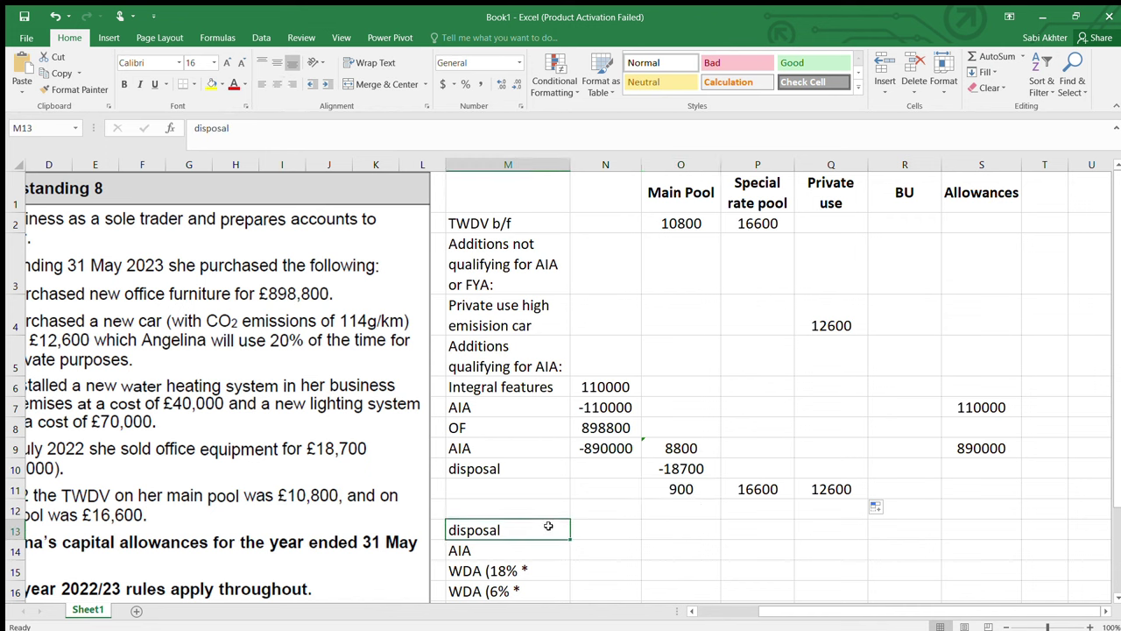
{"action": "double_click", "coordinate": [550, 526]}
{"action": "left_click_drag", "start_coordinate": [550, 526], "coordinate": [354, 529]}
{"action": "type", "text": "smal"}
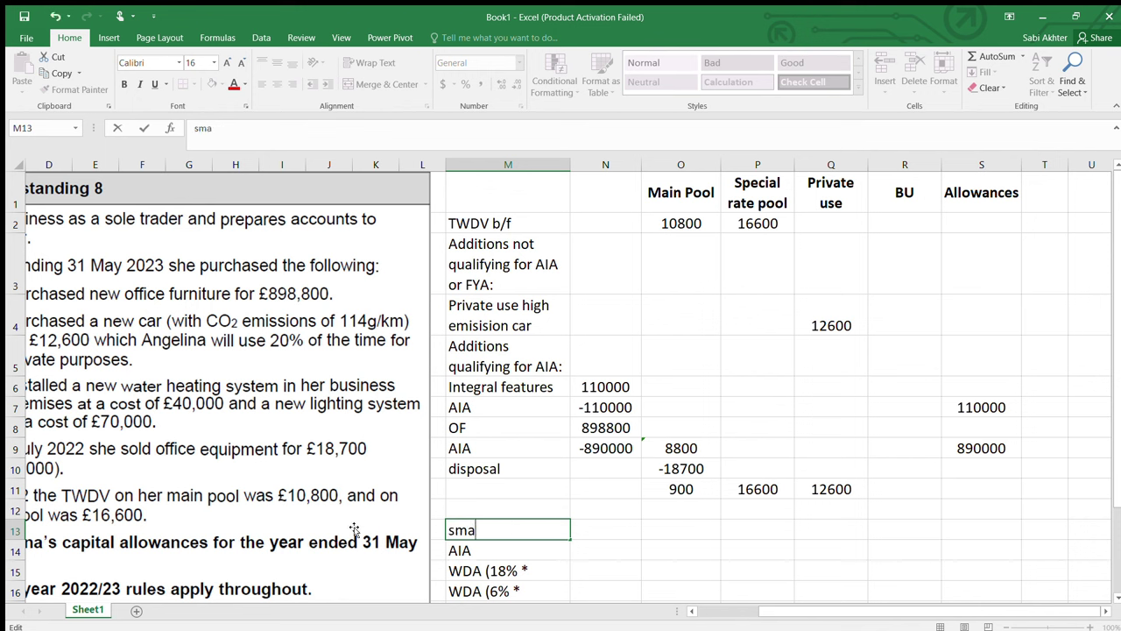
{"action": "key", "text": "BackSpace"}
{"action": "type", "text": "ll pool WDA"}
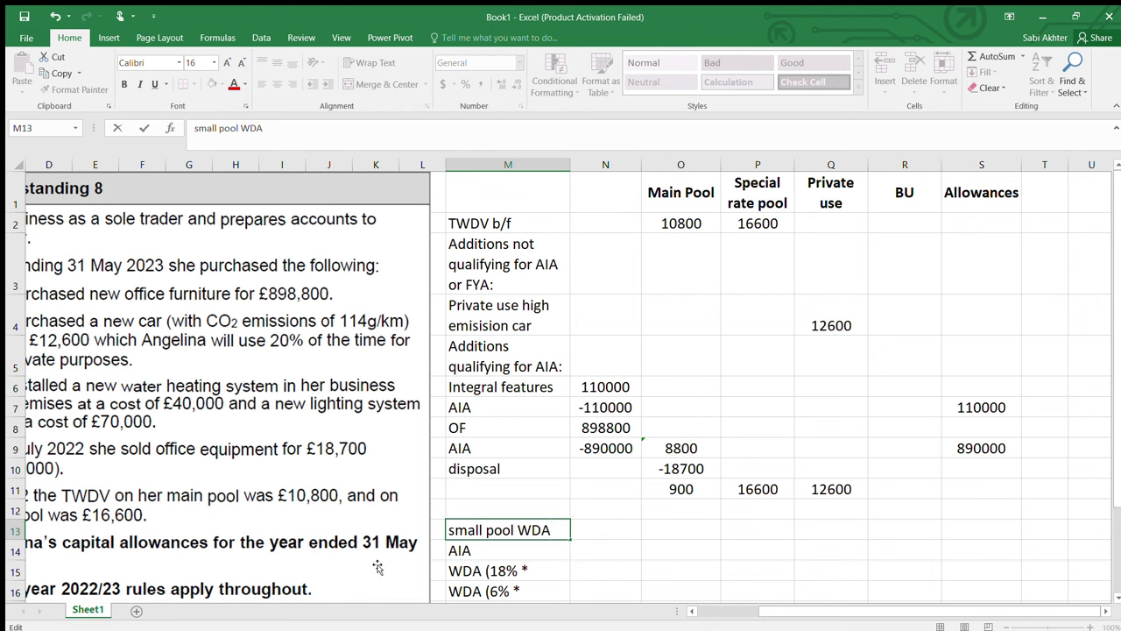
{"action": "left_click", "coordinate": [684, 526]}
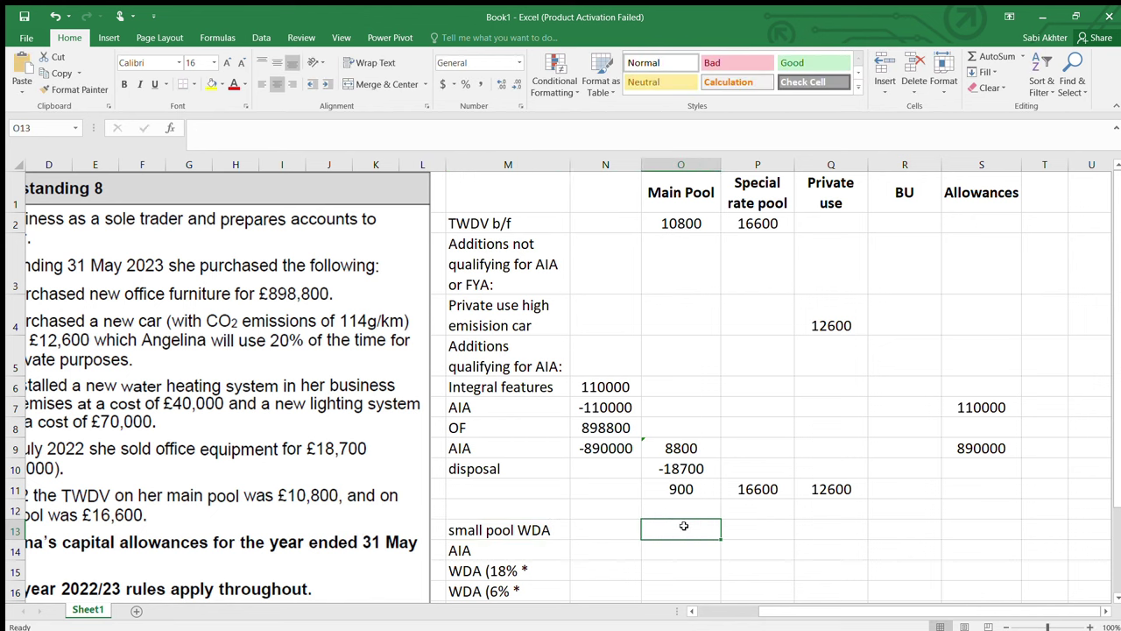
{"action": "type", "text": "-900"}
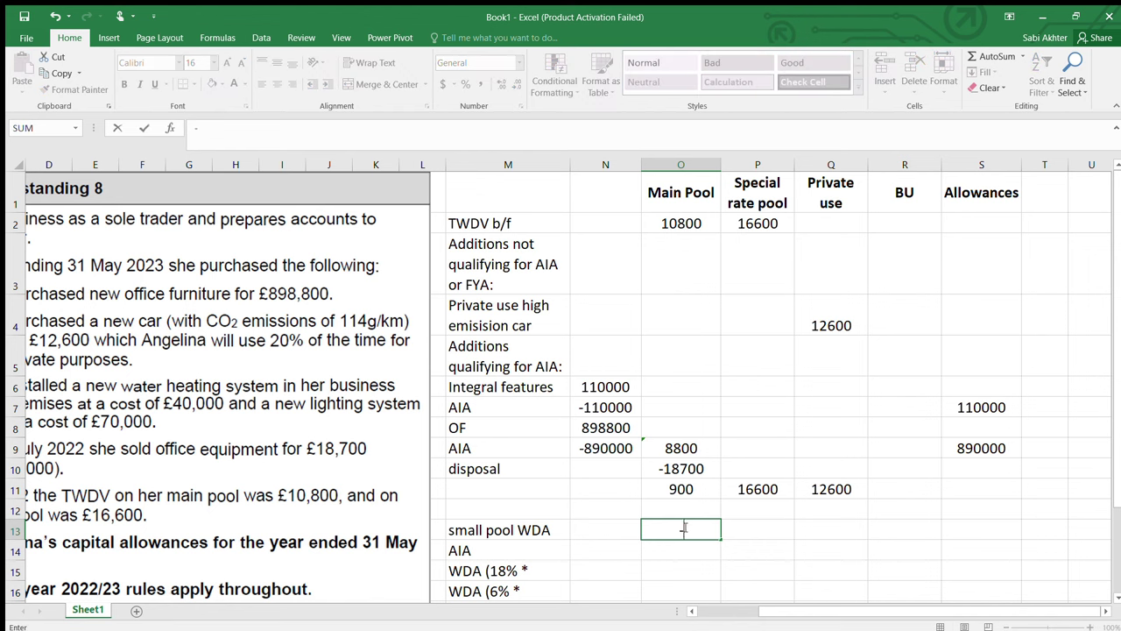
{"action": "left_click", "coordinate": [746, 524]}
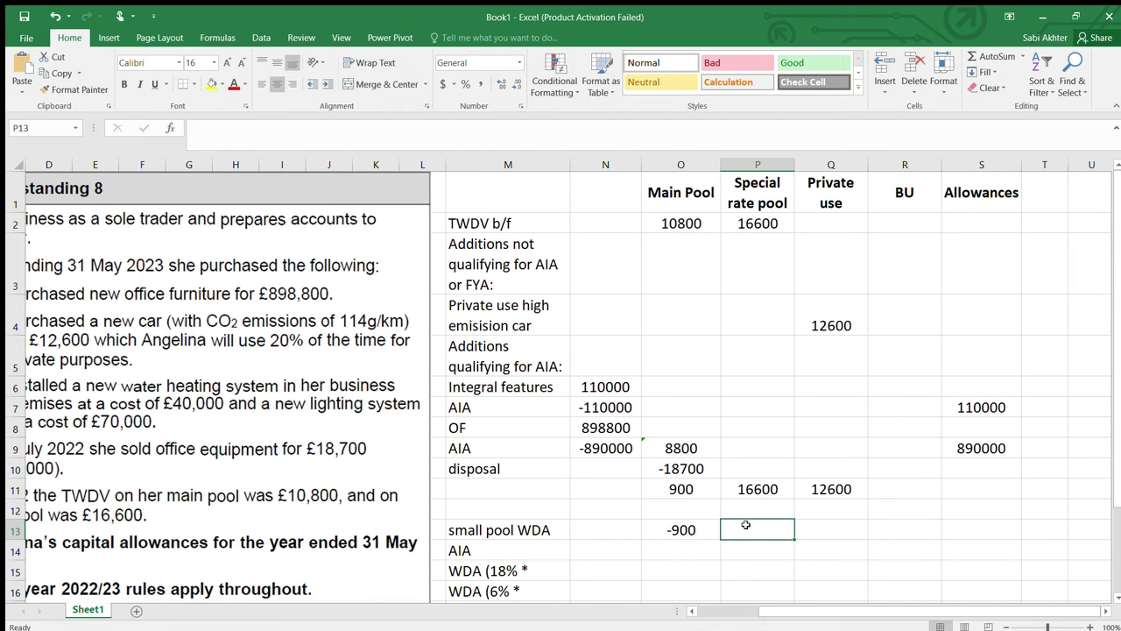
- Replace the AIA label in M14 with a copy of the M15 WDA label, edited to "WDA (6% *16600)"
{"action": "left_click", "coordinate": [535, 552]}
{"action": "scroll", "coordinate": [536, 552], "scroll_direction": "down", "scroll_amount": 1}
{"action": "key", "text": "BackSpace"}
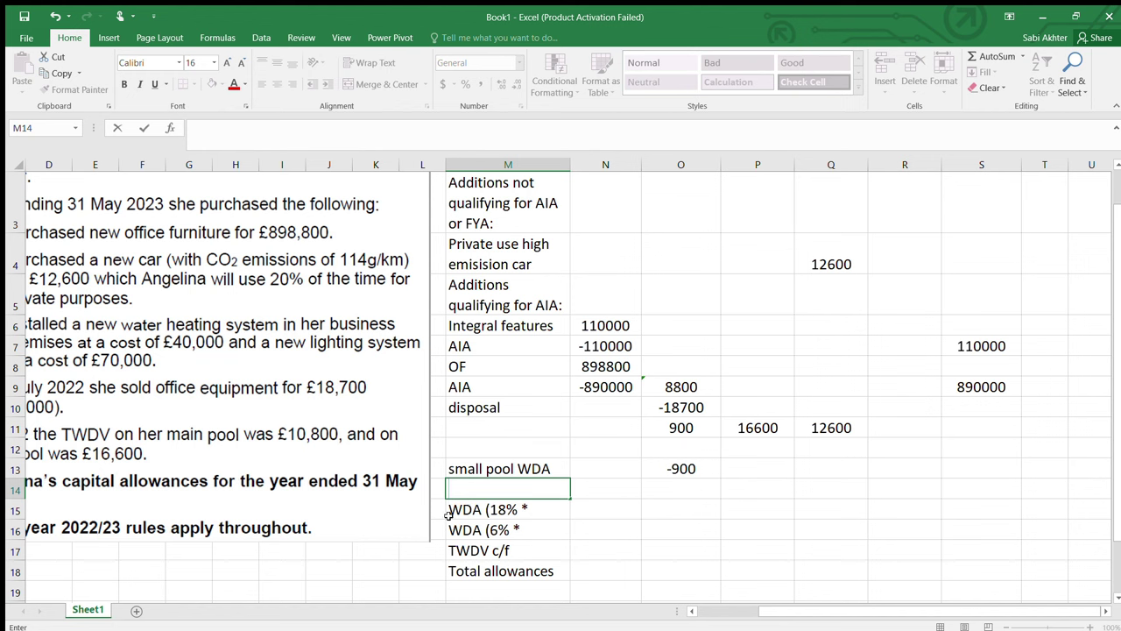
{"action": "left_click", "coordinate": [487, 513]}
{"action": "key", "text": "ctrl+c"}
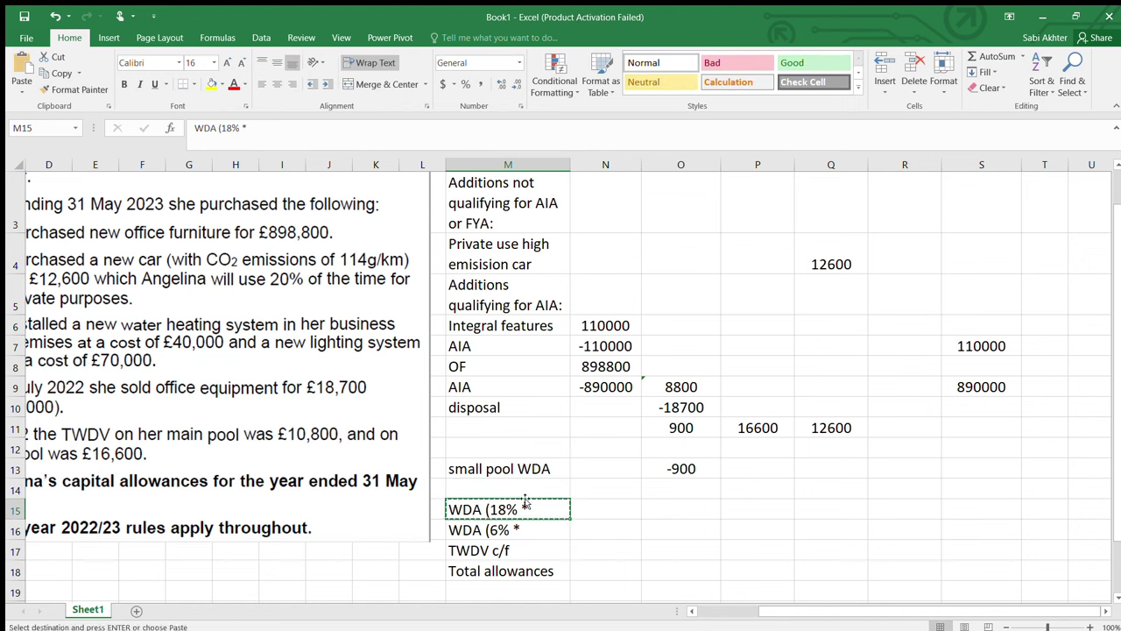
{"action": "left_click", "coordinate": [524, 487]}
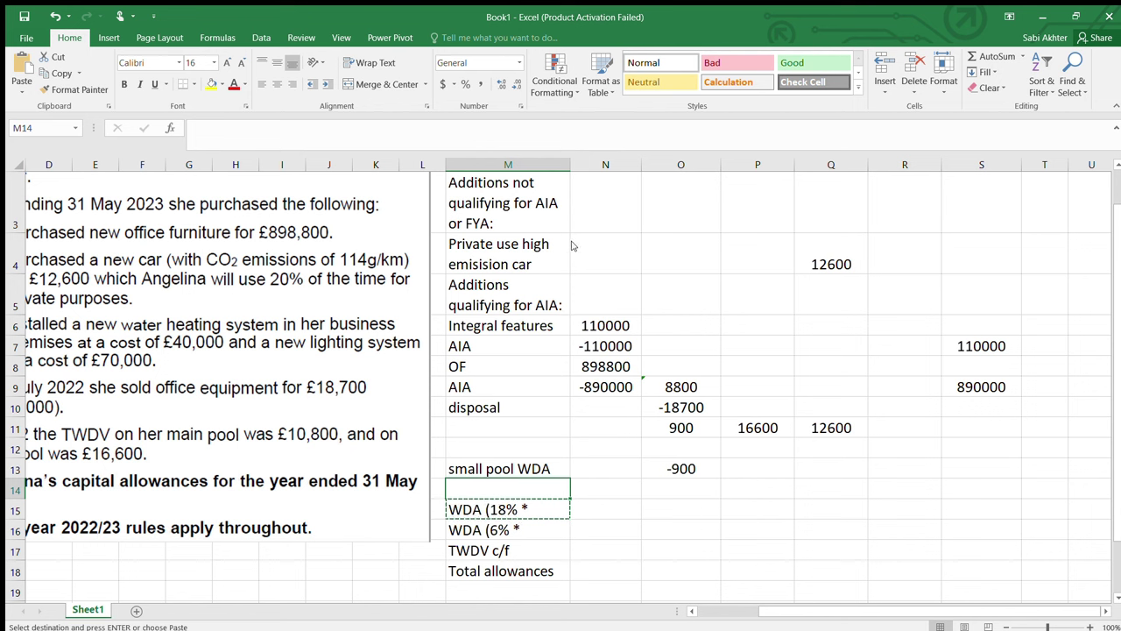
{"action": "key", "text": "ctrl+v"}
{"action": "double_click", "coordinate": [512, 489]}
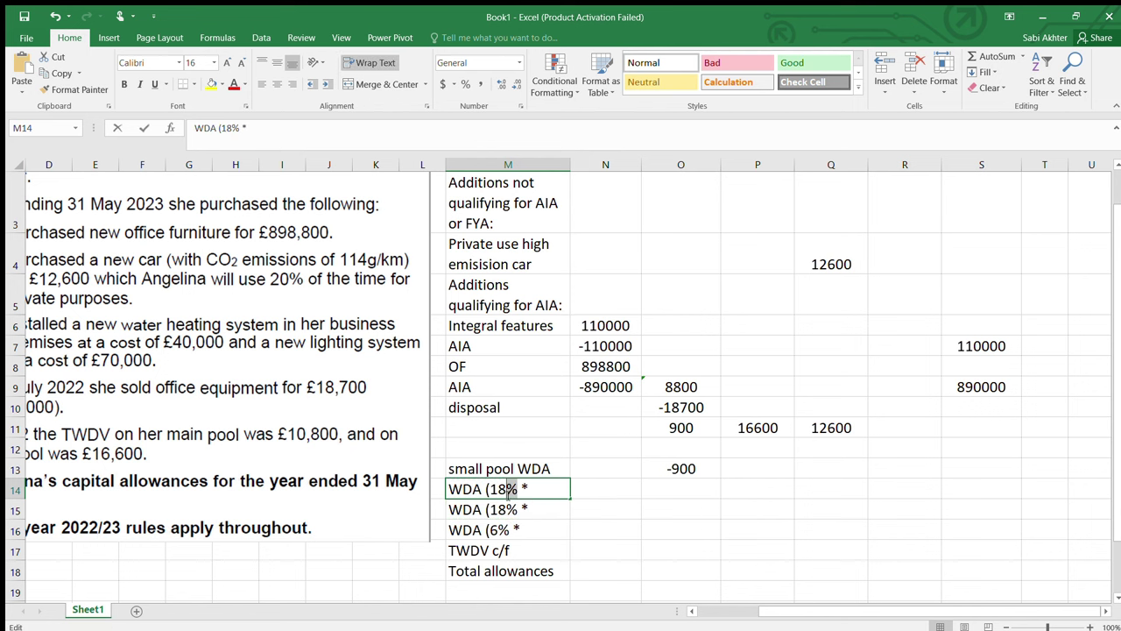
{"action": "key", "text": "BackSpace"}
{"action": "key", "text": "BackSpace"}
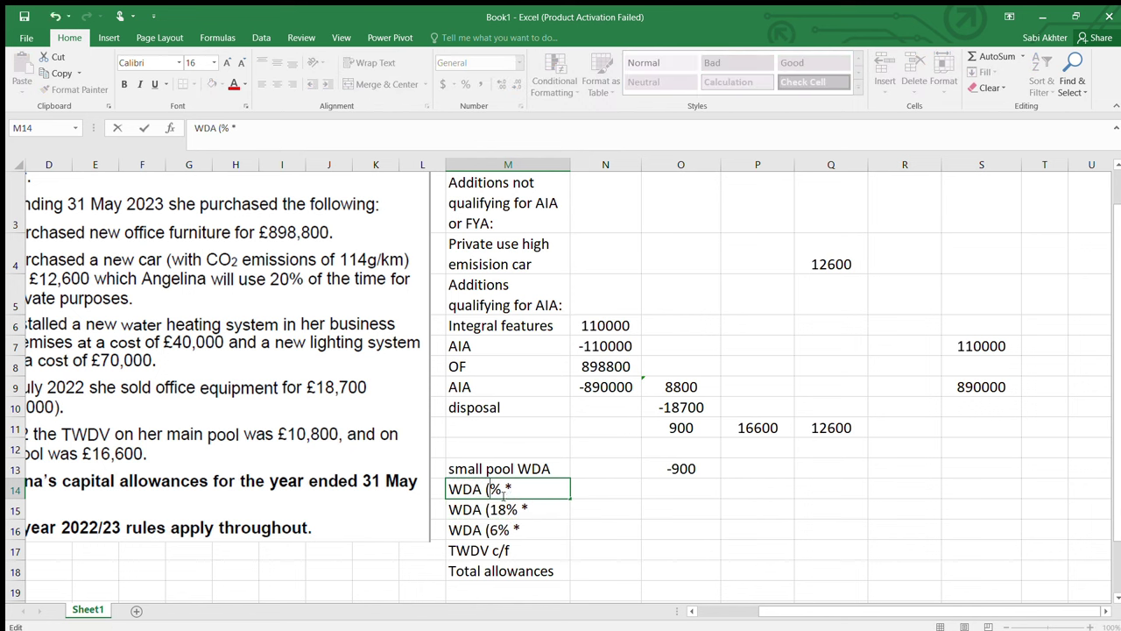
{"action": "type", "text": "6"}
{"action": "type", "text": "16600"}
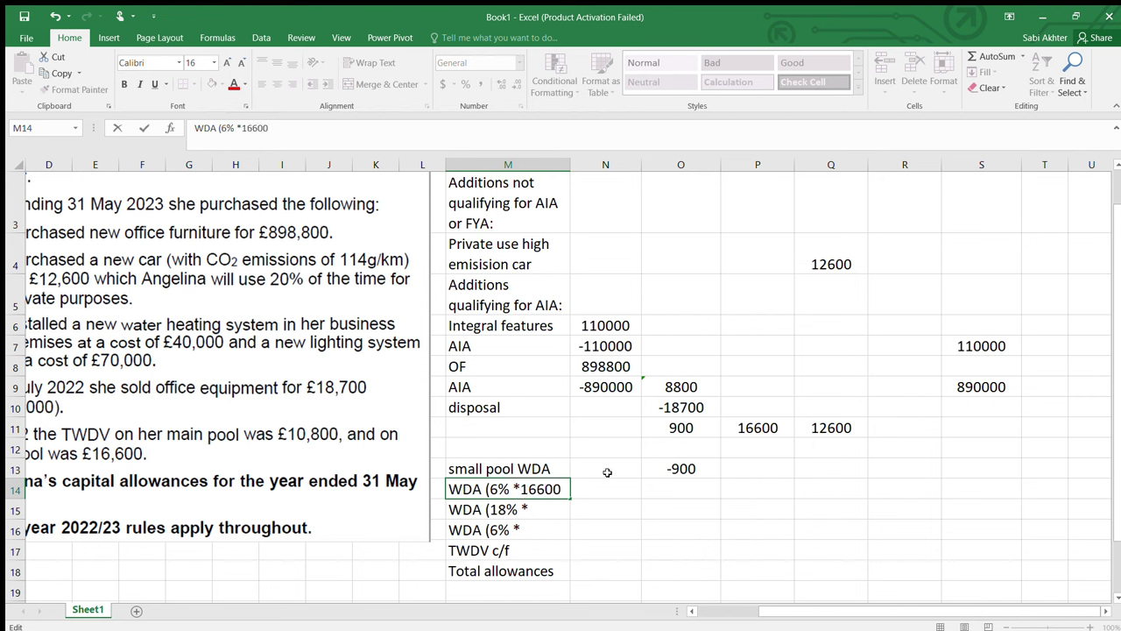
{"action": "type", "text": ")"}
- Change the M15 label to "WDA (6% *12600)" and clear the spare WDA label in M16
{"action": "left_click", "coordinate": [501, 505]}
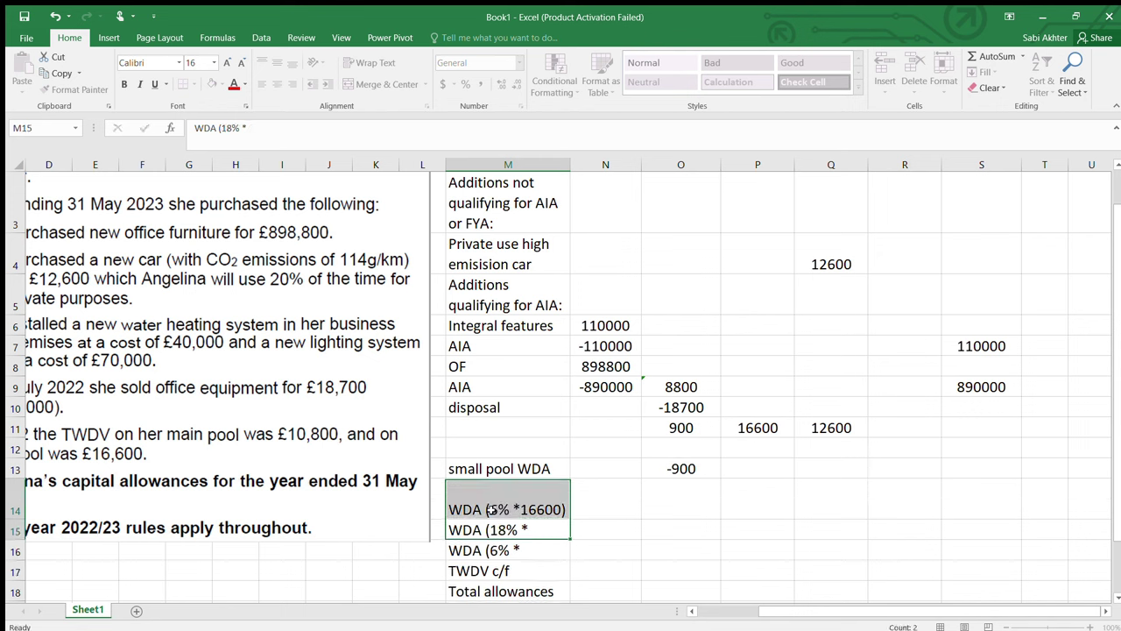
{"action": "double_click", "coordinate": [511, 529]}
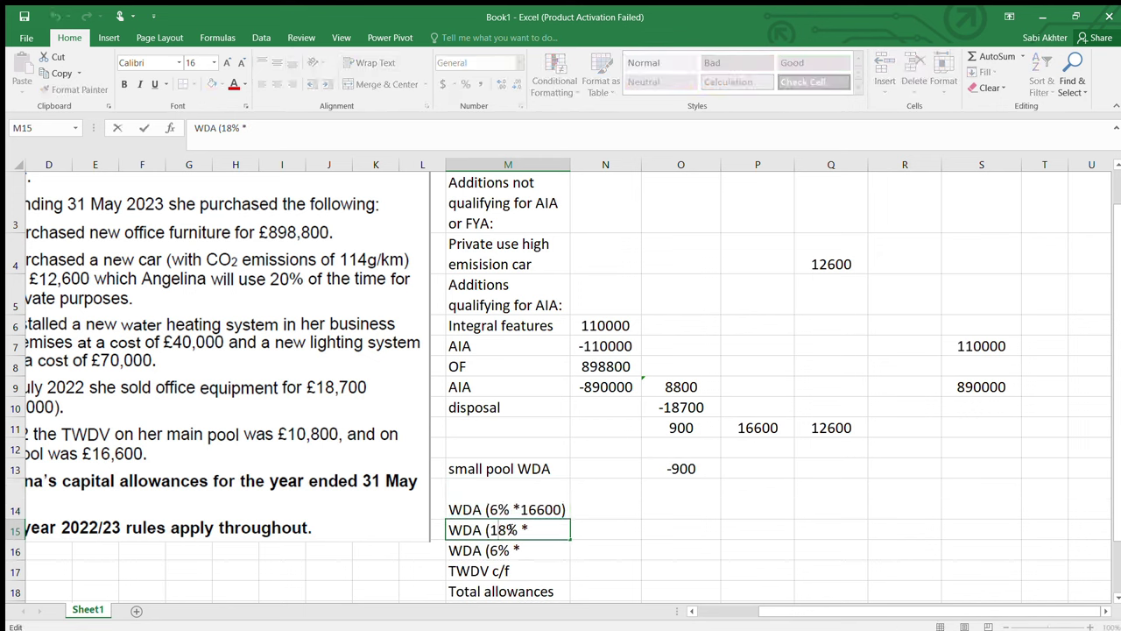
{"action": "key", "text": "BackSpace"}
{"action": "key", "text": "BackSpace"}
{"action": "type", "text": "6% *12"}
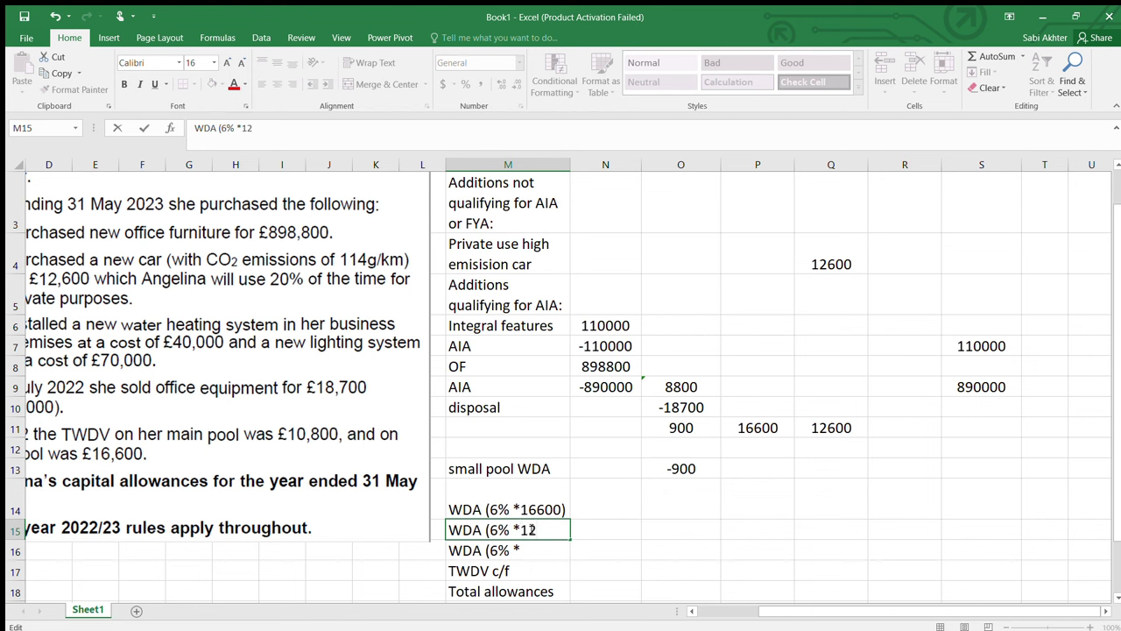
{"action": "type", "text": "600)"}
{"action": "left_click_drag", "start_coordinate": [520, 552], "coordinate": [524, 550]}
{"action": "left_click", "coordinate": [590, 569]}
{"action": "left_click", "coordinate": [526, 569]}
{"action": "key", "text": "BackSpace"}
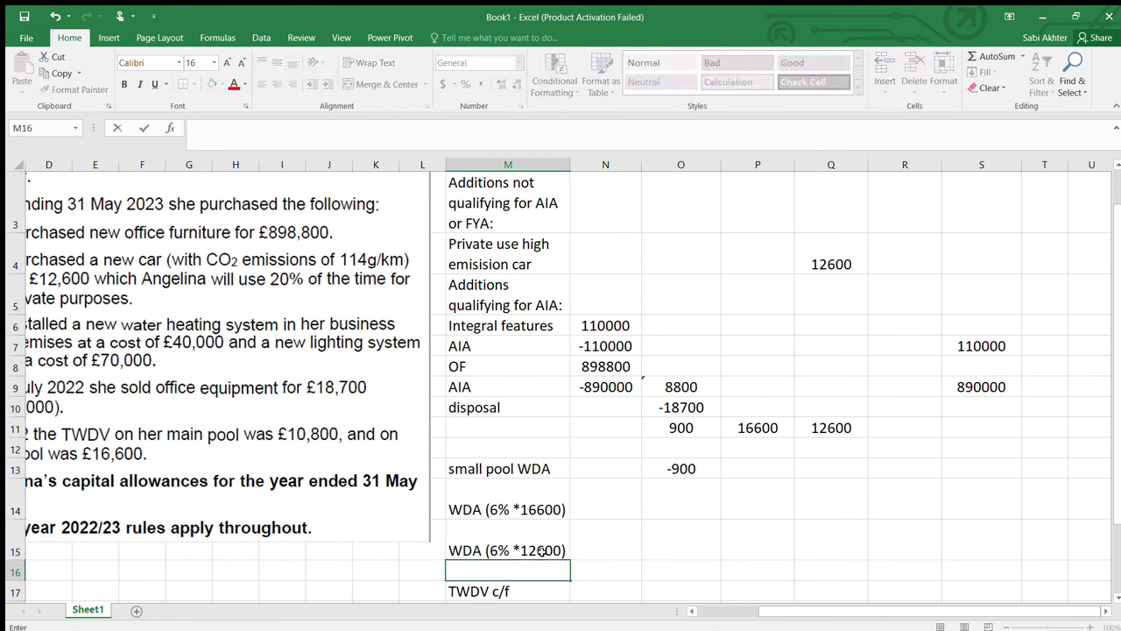
- Calculate the special rate pool's WDA in P14 with the formula =6%*P11
{"action": "left_click", "coordinate": [672, 498]}
{"action": "left_click", "coordinate": [762, 503]}
{"action": "type", "text": "="}
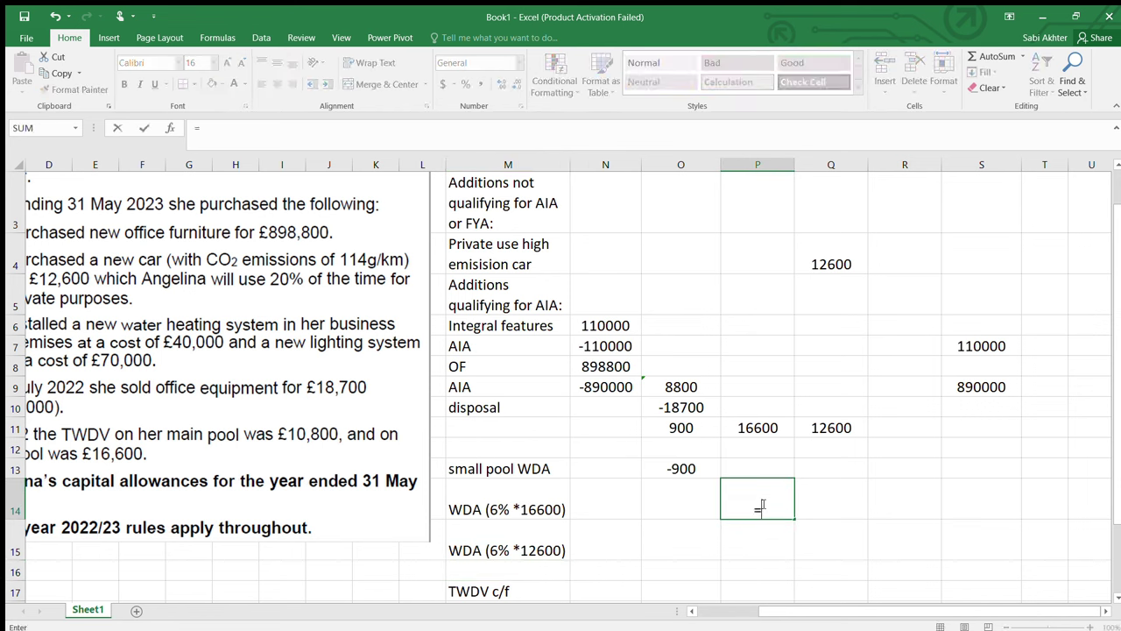
{"action": "type", "text": "6%*"}
{"action": "left_click", "coordinate": [755, 431]}
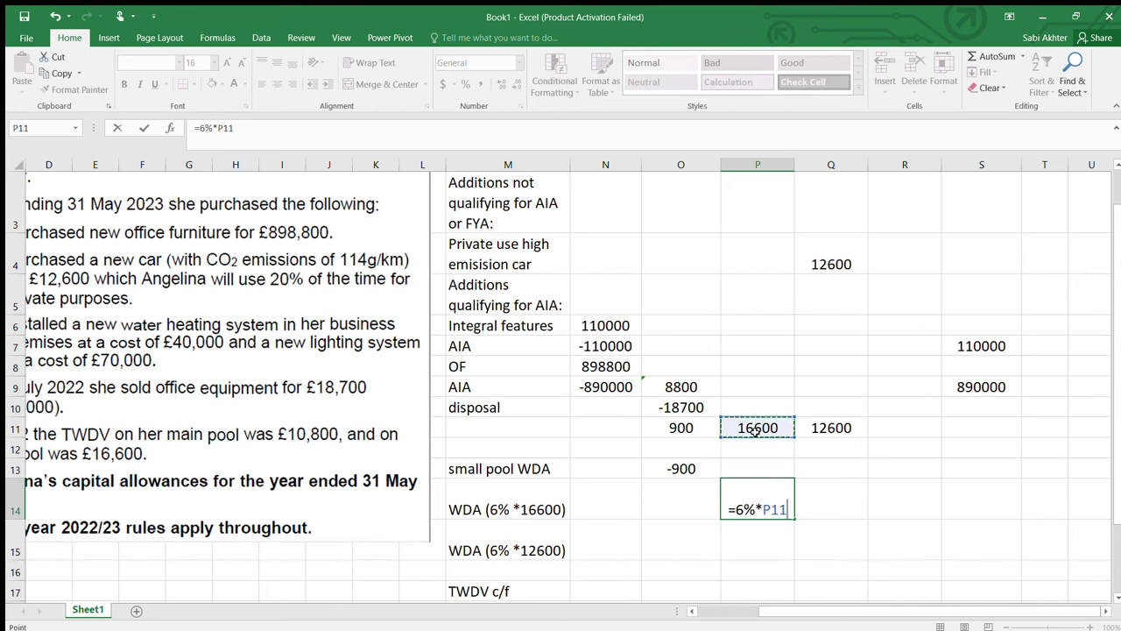
{"action": "key", "text": "Return"}
- Calculate the private use car's WDA in Q15 with the formula =Q11*6%
{"action": "type", "text": "="}
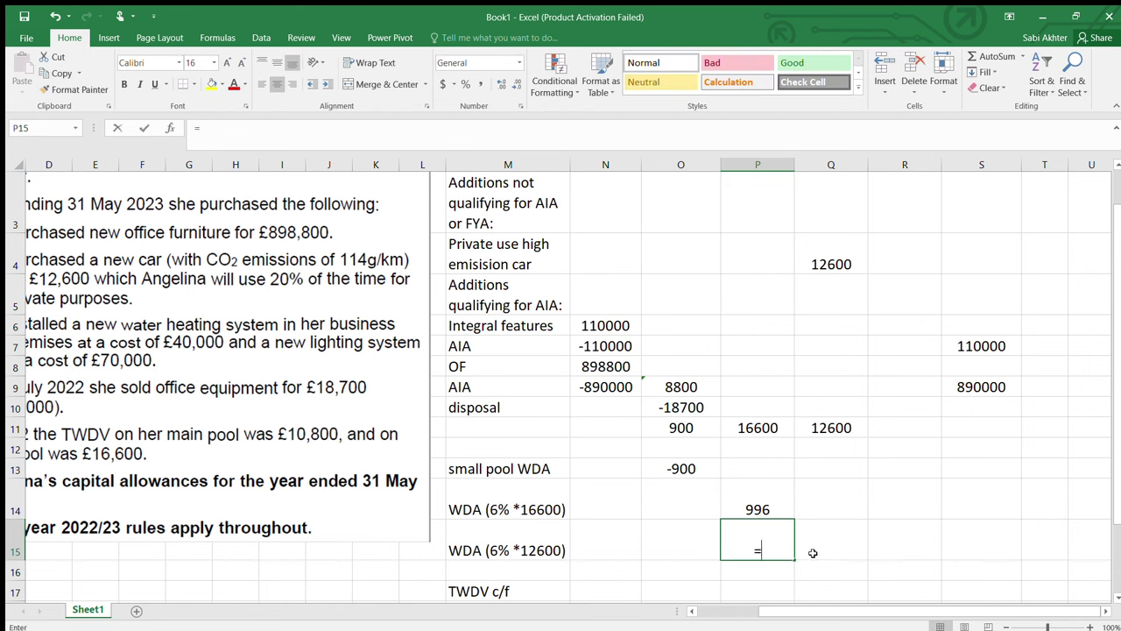
{"action": "left_click", "coordinate": [813, 553]}
{"action": "type", "text": "="}
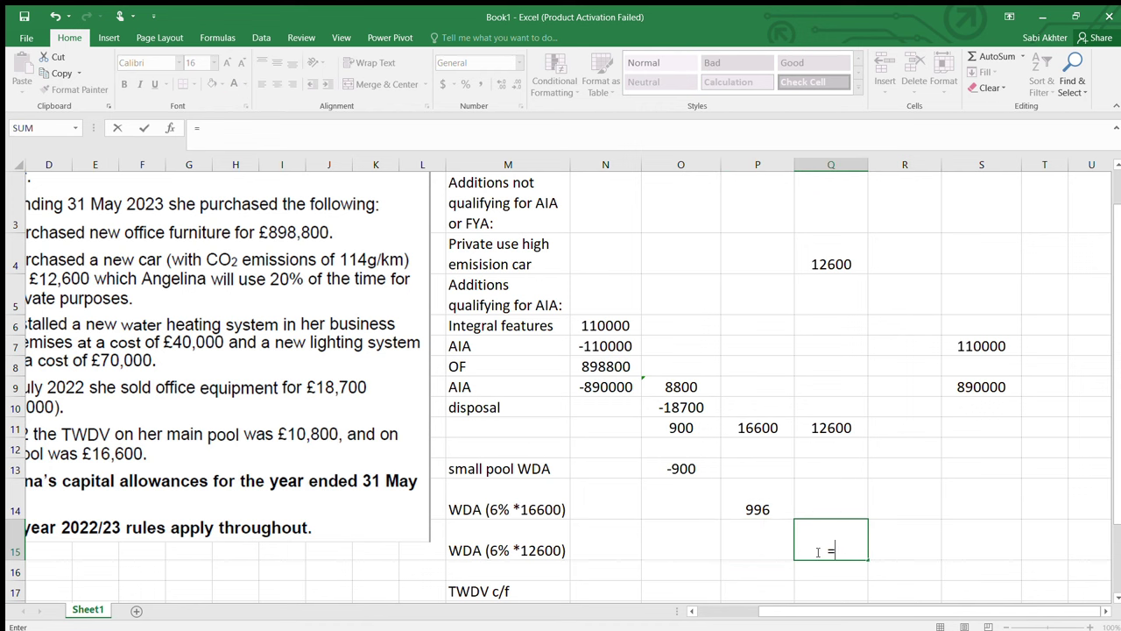
{"action": "left_click", "coordinate": [822, 438]}
{"action": "type", "text": "*6%"}
{"action": "key", "text": "Return"}
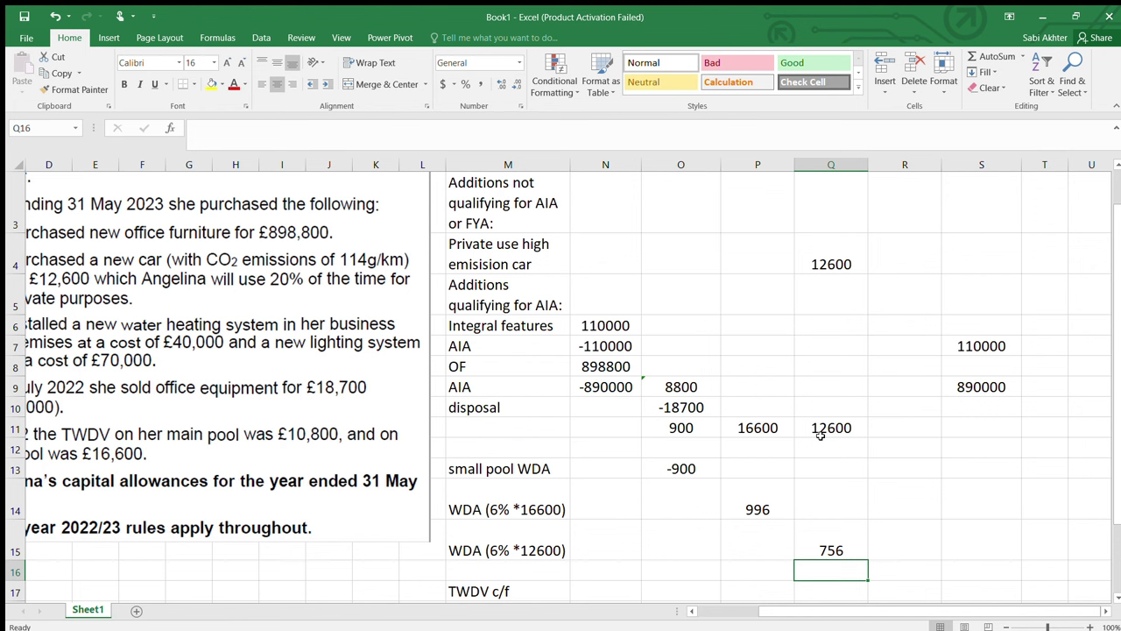
- Make both WDAs negative by changing the formulas to =-6%*P11 in P14 and =-Q11*6% in Q15
{"action": "left_click", "coordinate": [742, 514]}
{"action": "type", "text": "=6%*P11"}
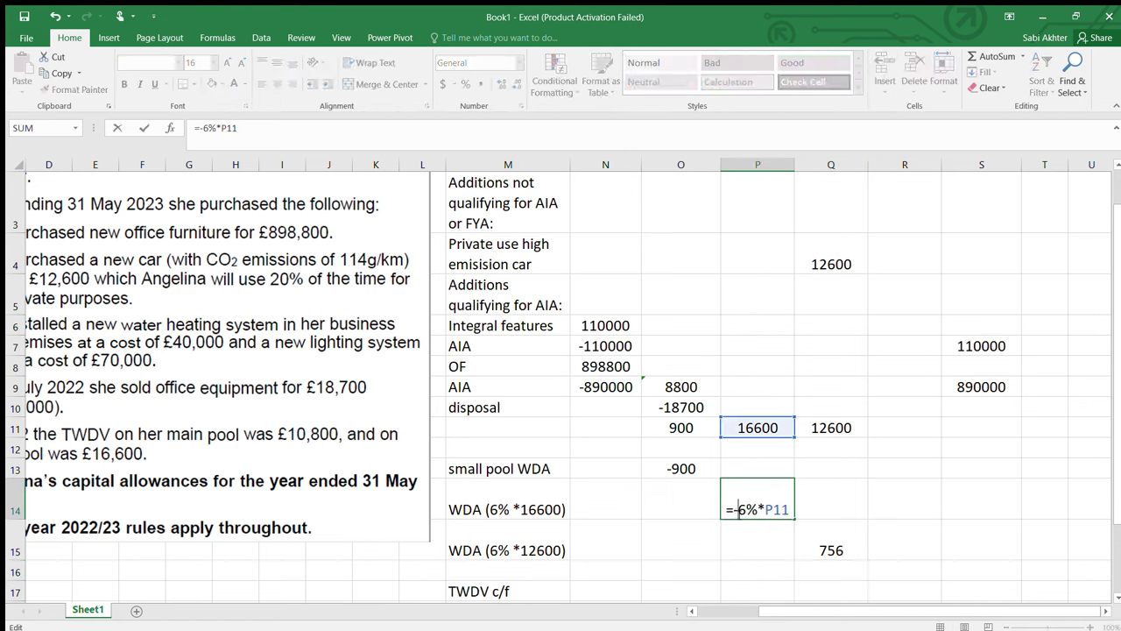
{"action": "key", "text": "Return"}
{"action": "double_click", "coordinate": [814, 550]}
{"action": "left_click", "coordinate": [807, 550]}
{"action": "type", "text": "-"}
{"action": "key", "text": "Return"}
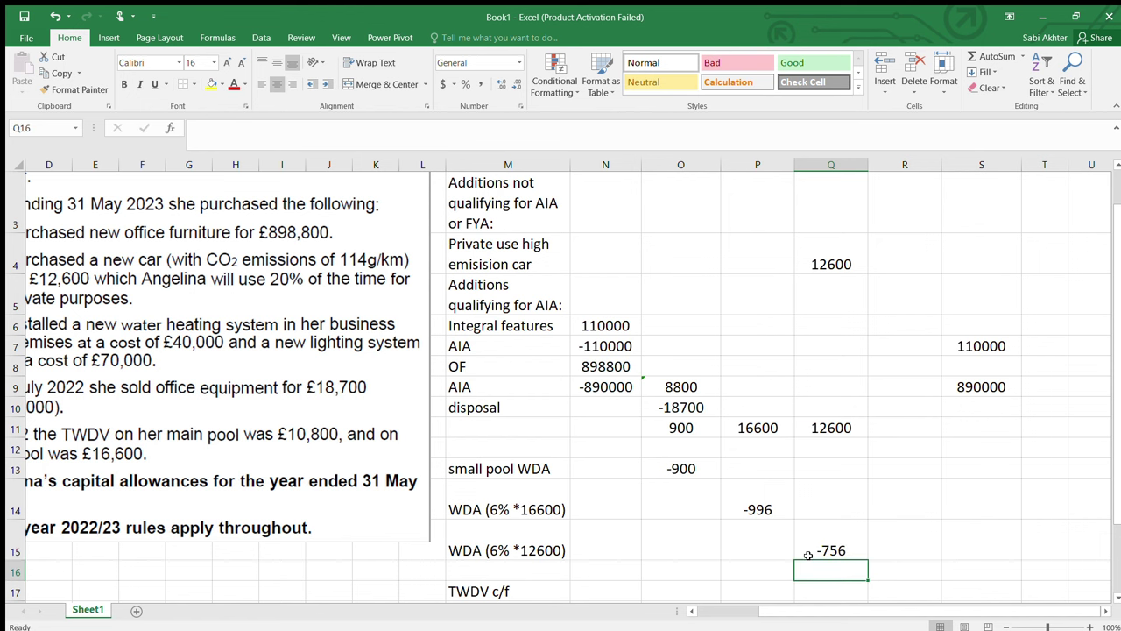
- Enter the car's business use share of 80% in the BU column in R15
{"action": "left_click", "coordinate": [880, 540]}
{"action": "left_click", "coordinate": [846, 545]}
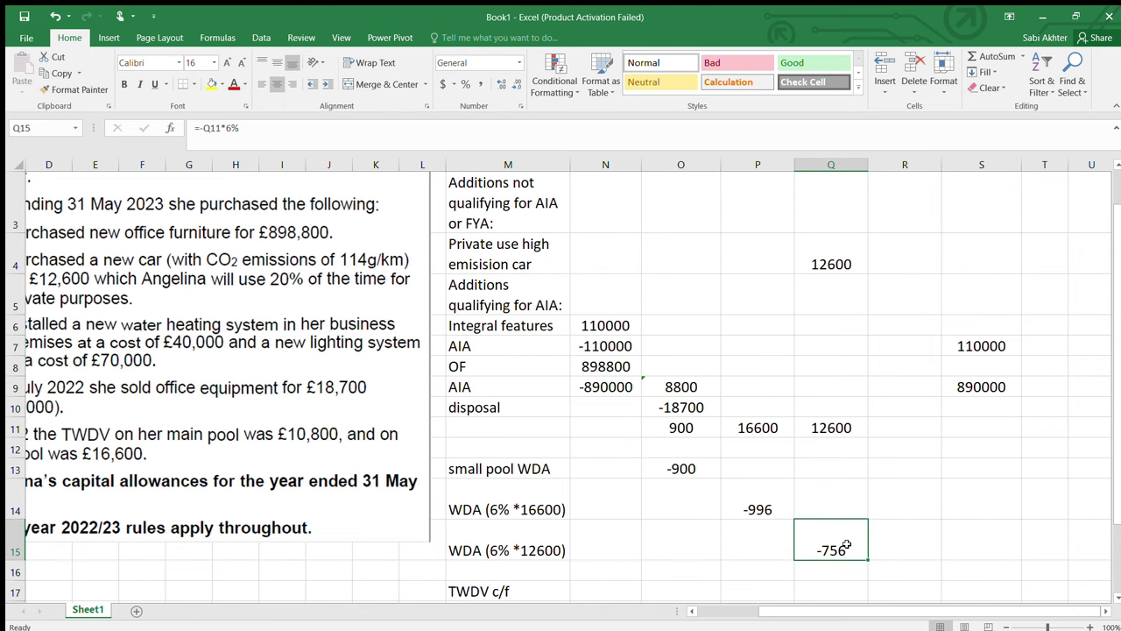
{"action": "scroll", "coordinate": [846, 546], "scroll_direction": "down", "scroll_amount": 1}
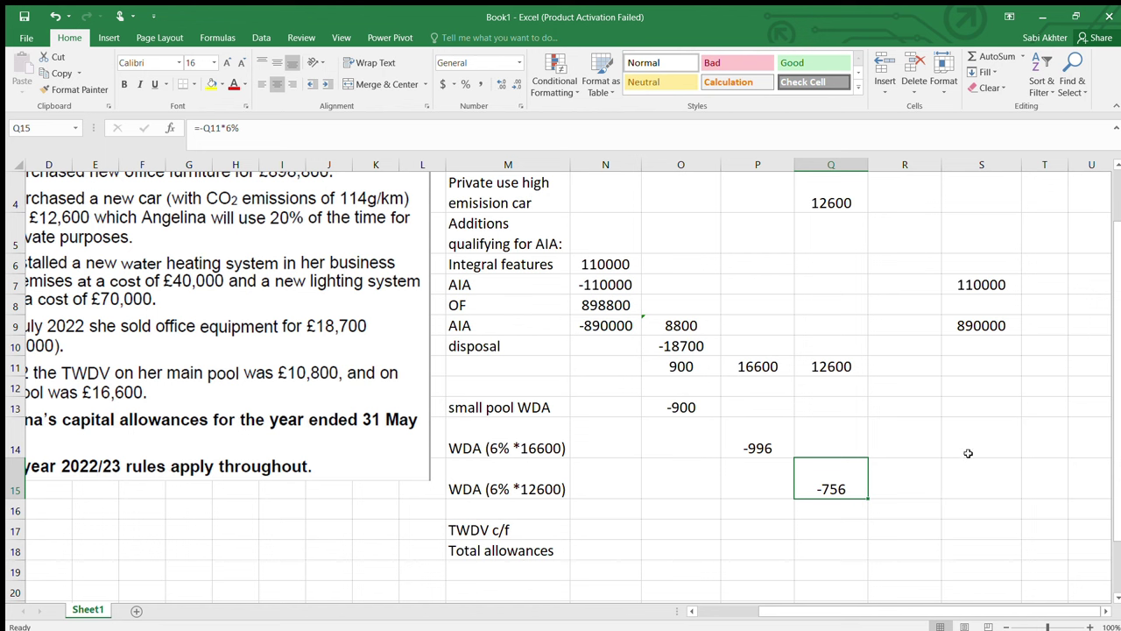
{"action": "left_click", "coordinate": [464, 536]}
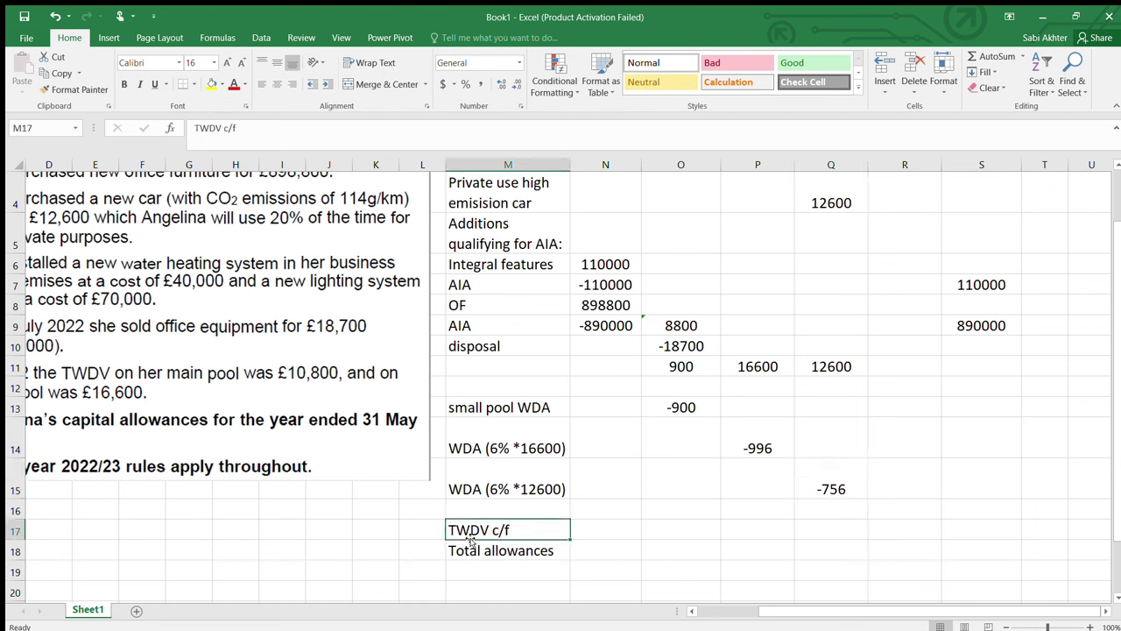
{"action": "left_click", "coordinate": [841, 490]}
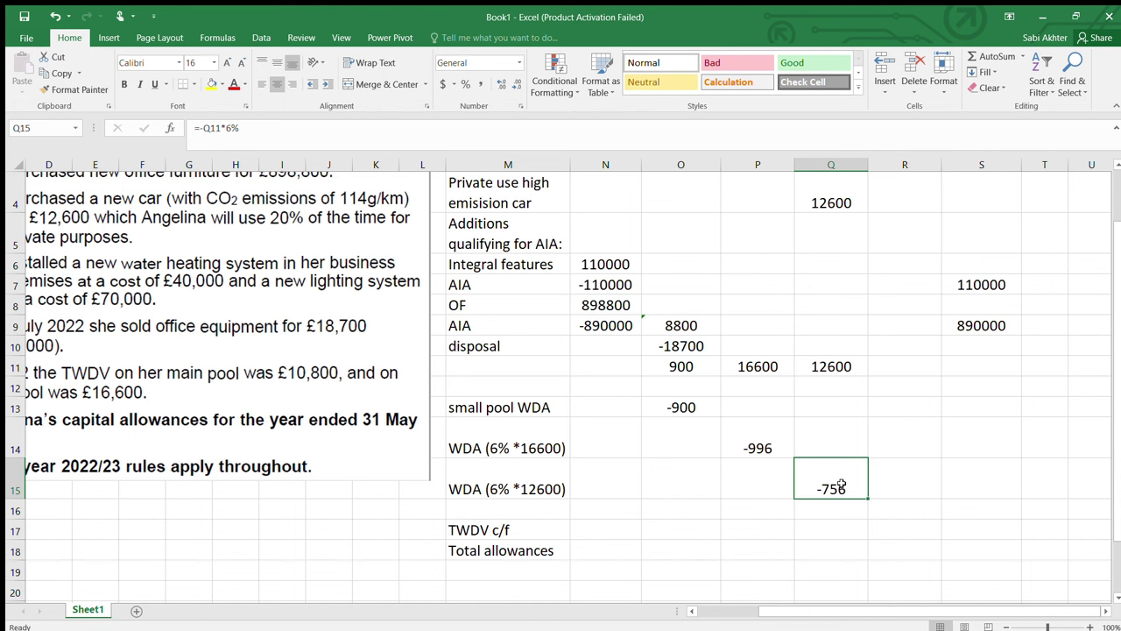
{"action": "left_click", "coordinate": [988, 498]}
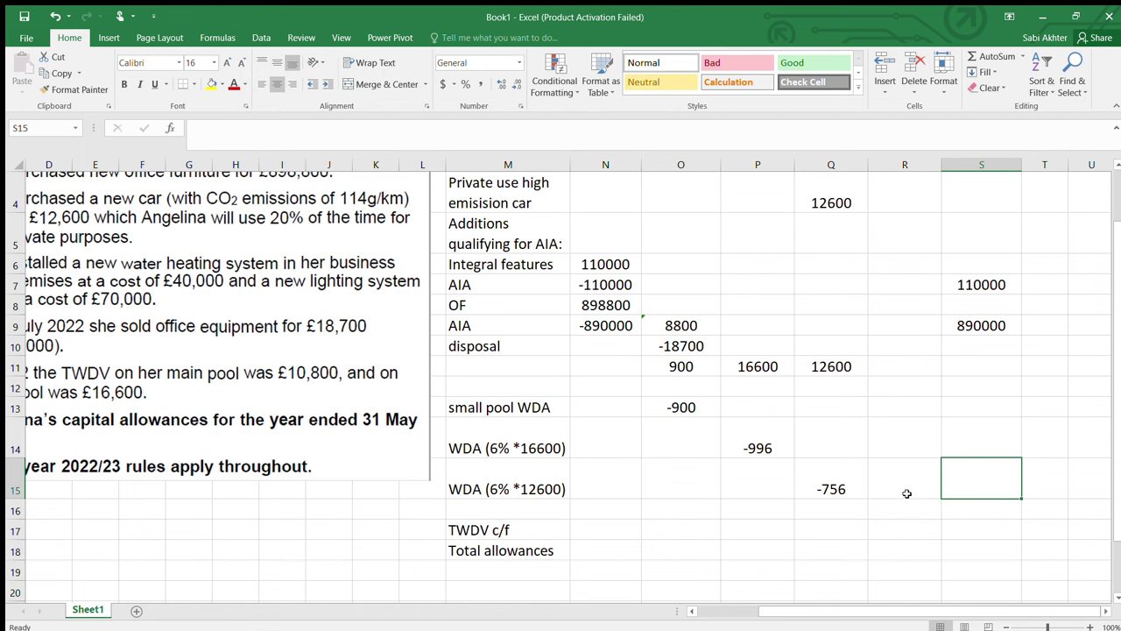
{"action": "left_click", "coordinate": [905, 487]}
{"action": "double_click", "coordinate": [905, 485]}
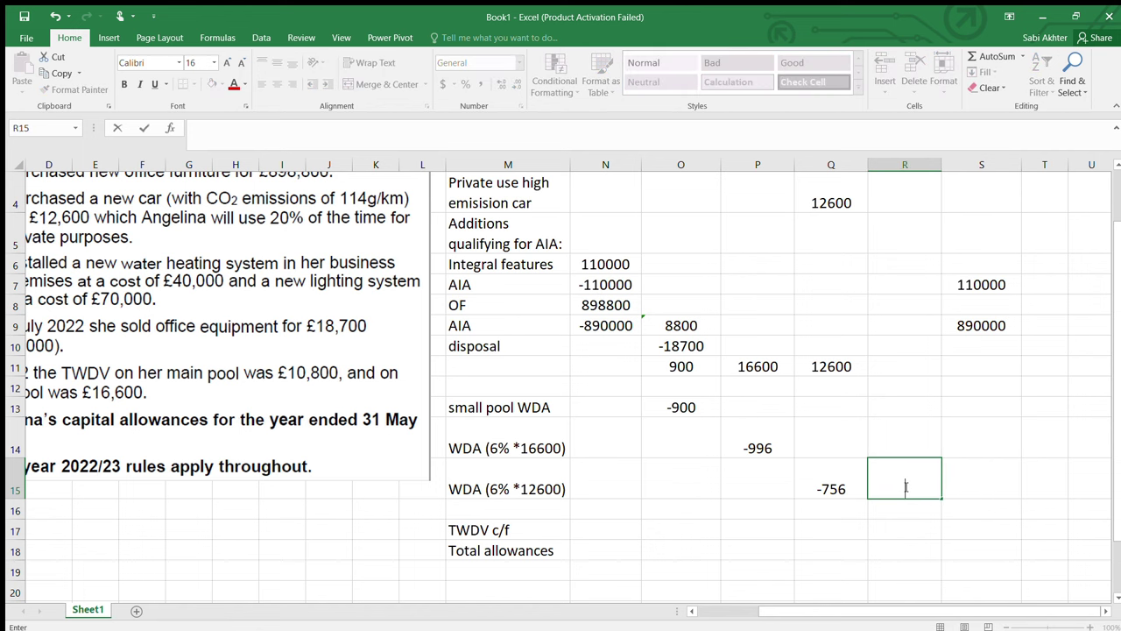
{"action": "type", "text": "80%"}
- Calculate the business portion of the car's WDA in the Allowances column in S15 by multiplying Q15 by R15
{"action": "left_click", "coordinate": [961, 486]}
{"action": "type", "text": "="}
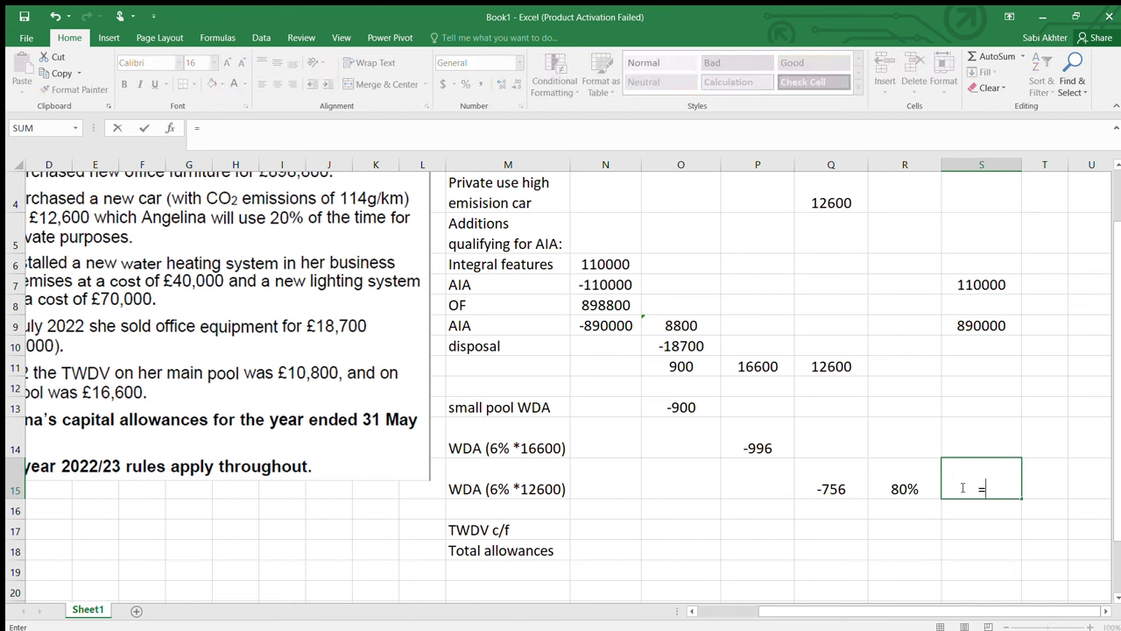
{"action": "left_click", "coordinate": [831, 488]}
{"action": "type", "text": "*"}
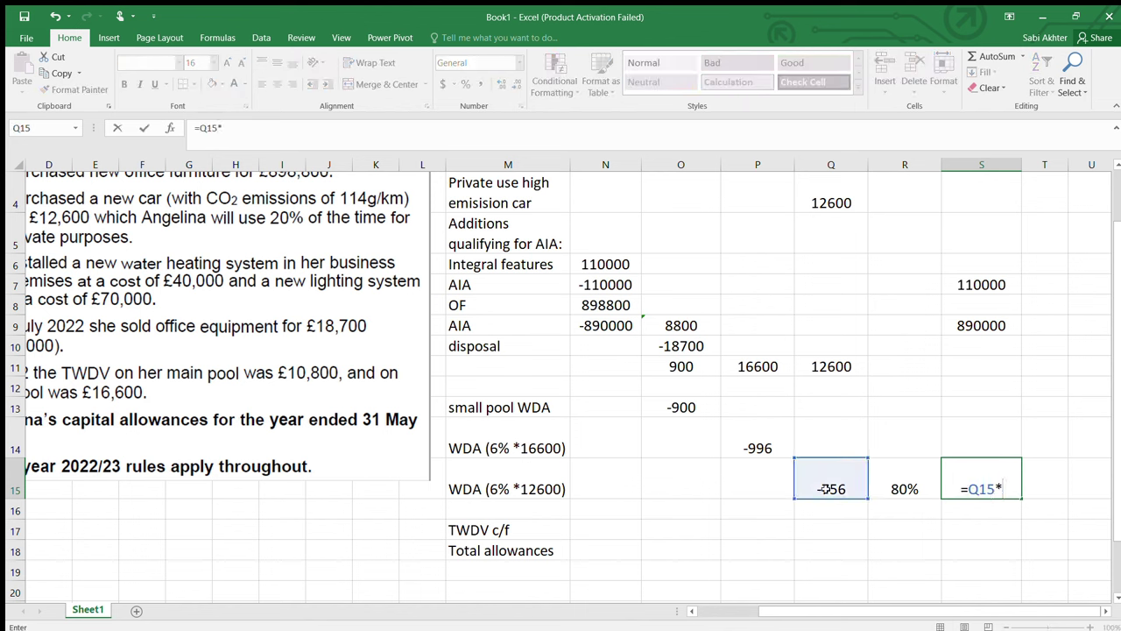
{"action": "left_click", "coordinate": [881, 484]}
{"action": "left_click", "coordinate": [958, 490]}
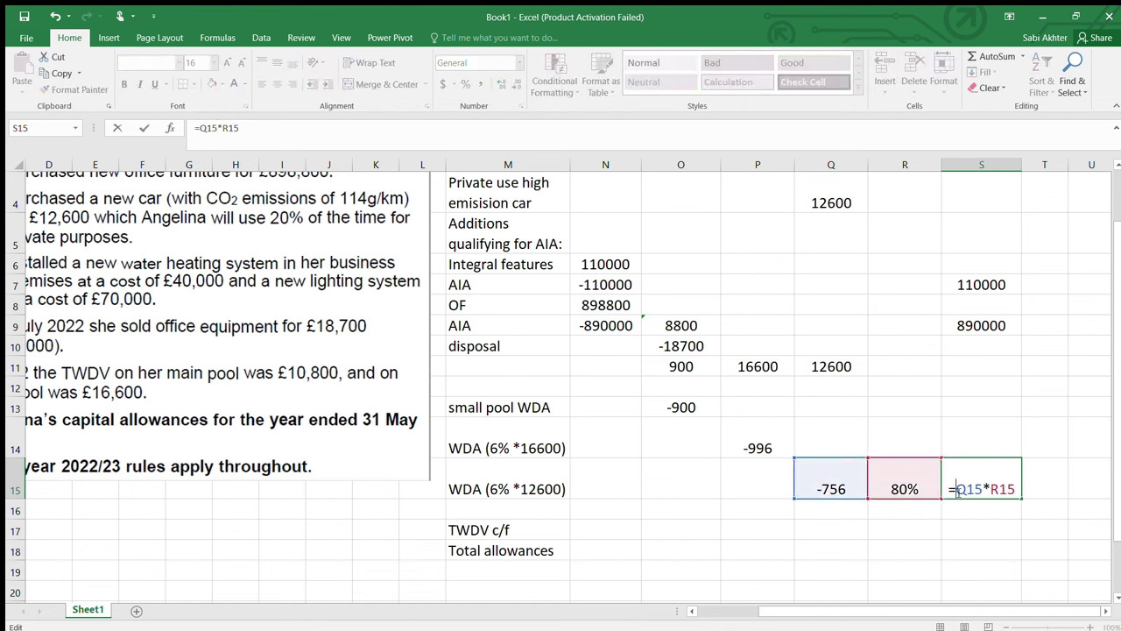
{"action": "type", "text": "_"}
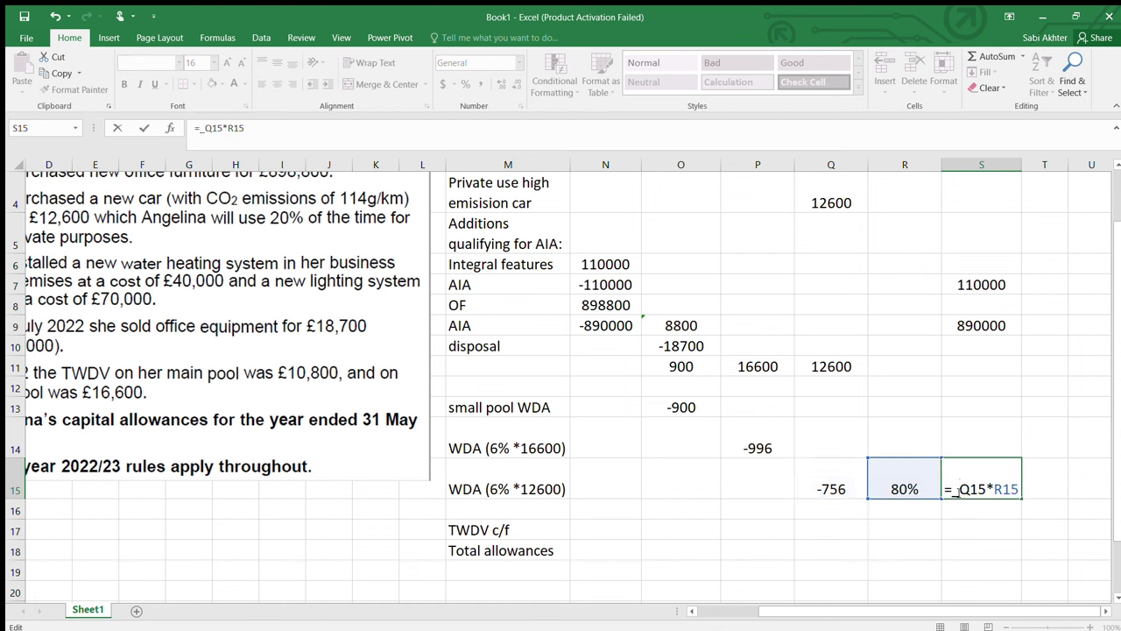
- Confirm the formula =-Q15*R15 in S15 and display the result with no decimal places
{"action": "key", "text": "Return"}
{"action": "left_click", "coordinate": [974, 487]}
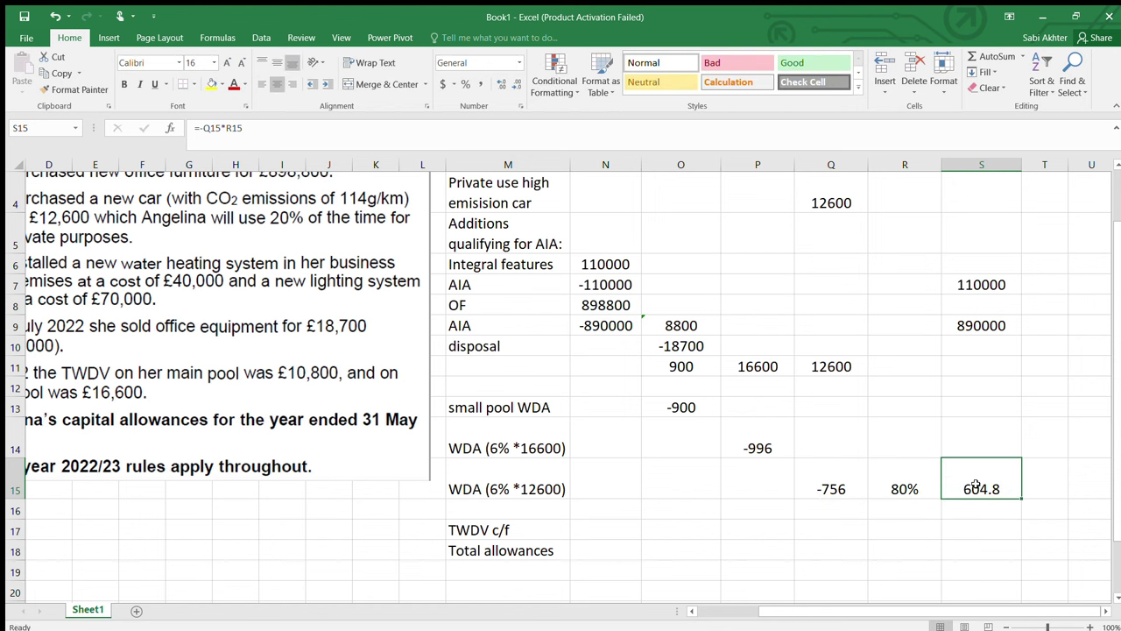
{"action": "left_click", "coordinate": [516, 82]}
- Calculate the main pool's TWDV c/f in O17 by summing O11:O15
{"action": "left_click", "coordinate": [678, 533]}
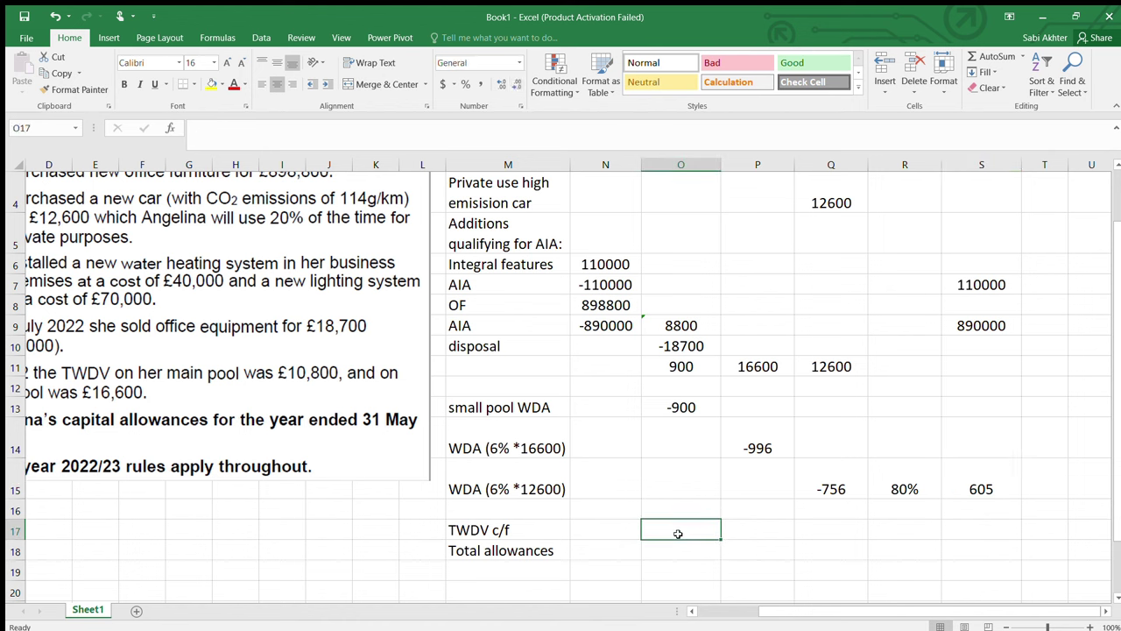
{"action": "type", "text": "=sum("}
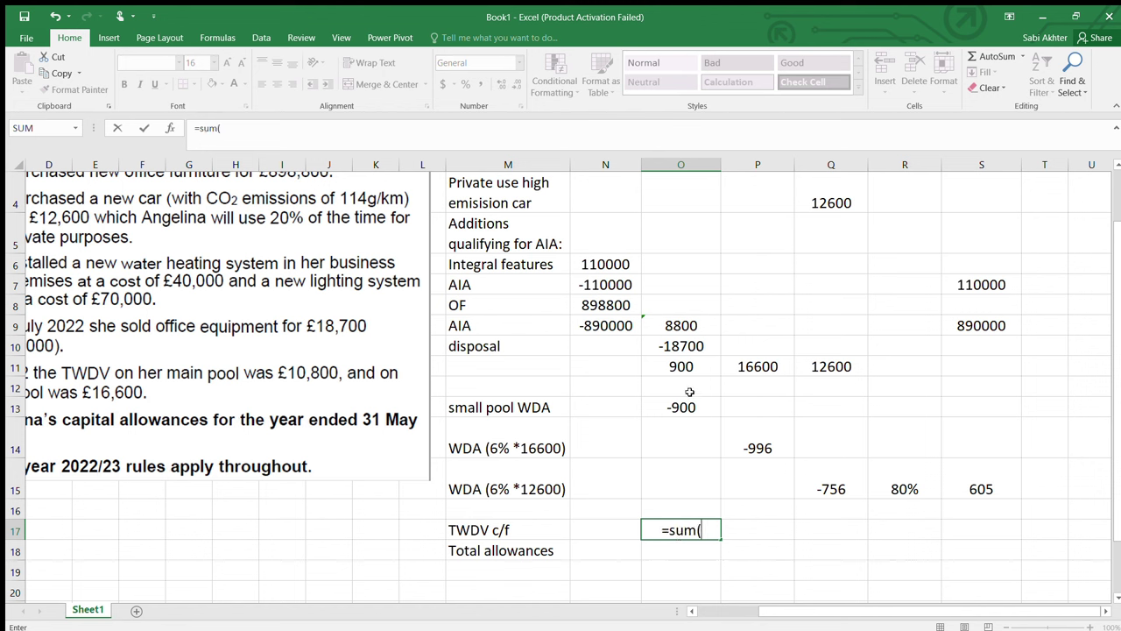
{"action": "left_click_drag", "start_coordinate": [692, 366], "coordinate": [673, 494]}
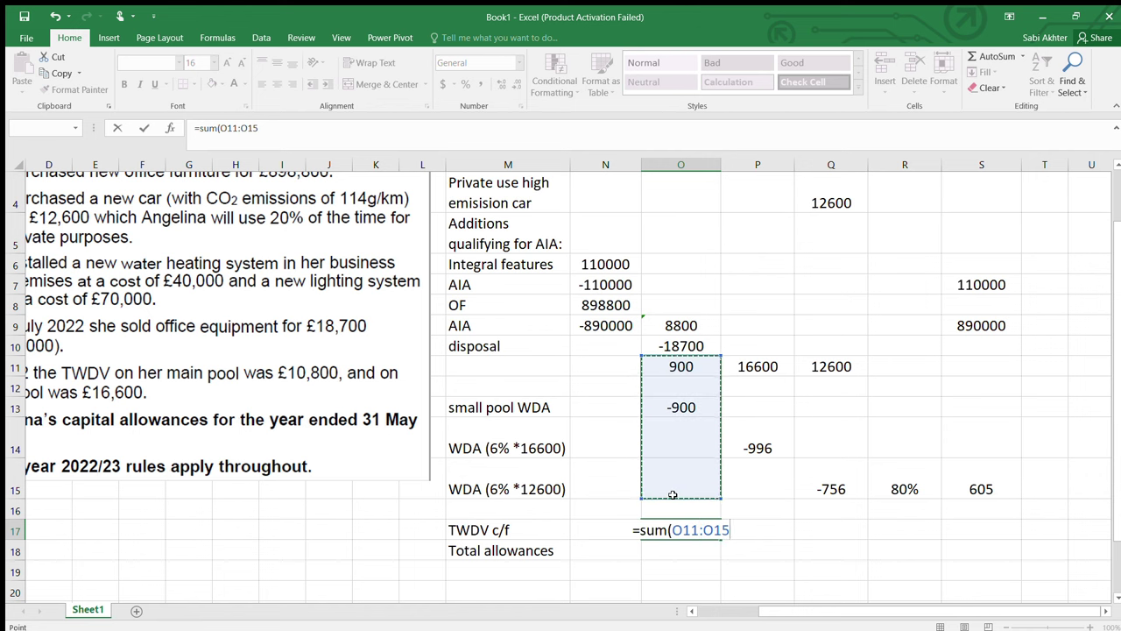
{"action": "key", "text": "Return"}
{"action": "left_click", "coordinate": [680, 525]}
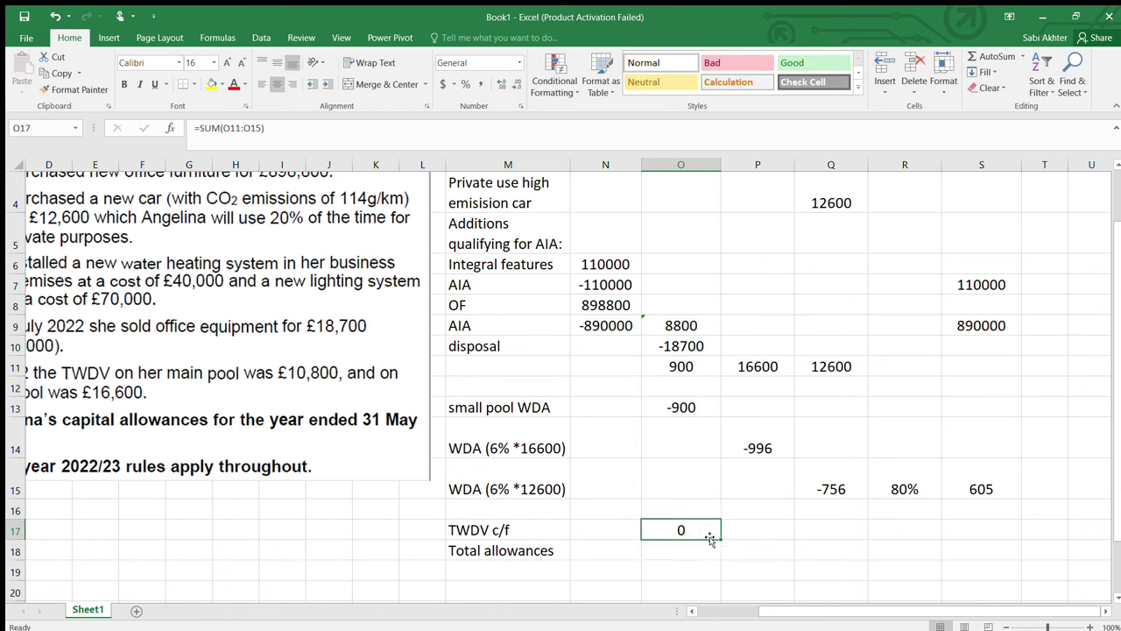
- Copy the TWDV c/f formula from O17 across to R17 and clear the unneeded result in R17
{"action": "left_click_drag", "start_coordinate": [720, 538], "coordinate": [913, 532]}
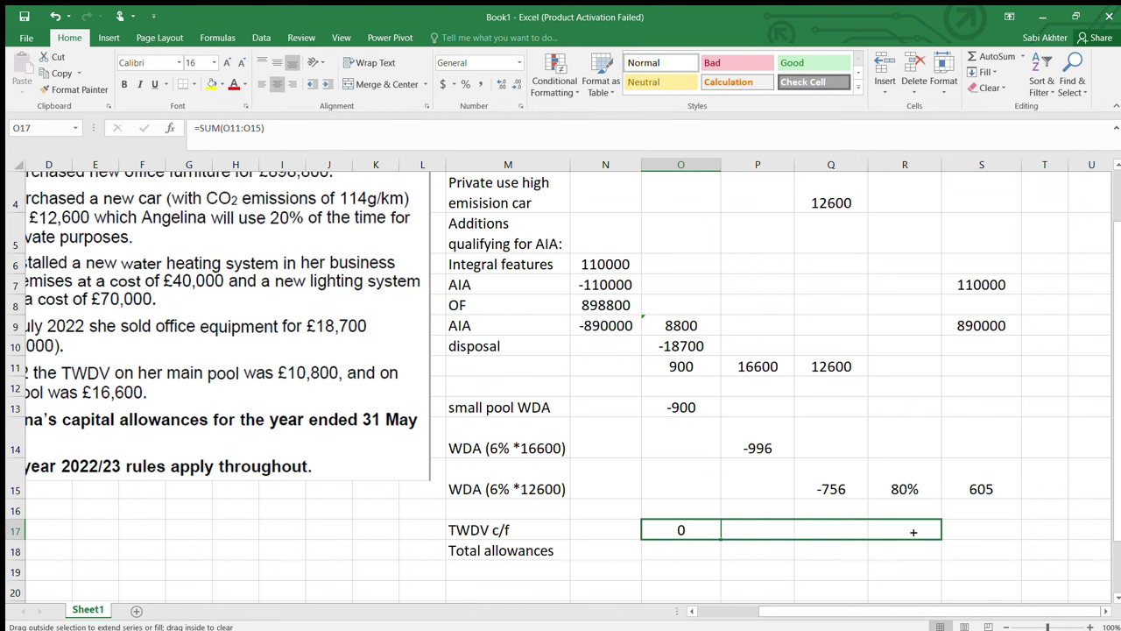
{"action": "left_click_drag", "start_coordinate": [914, 532], "coordinate": [914, 532]}
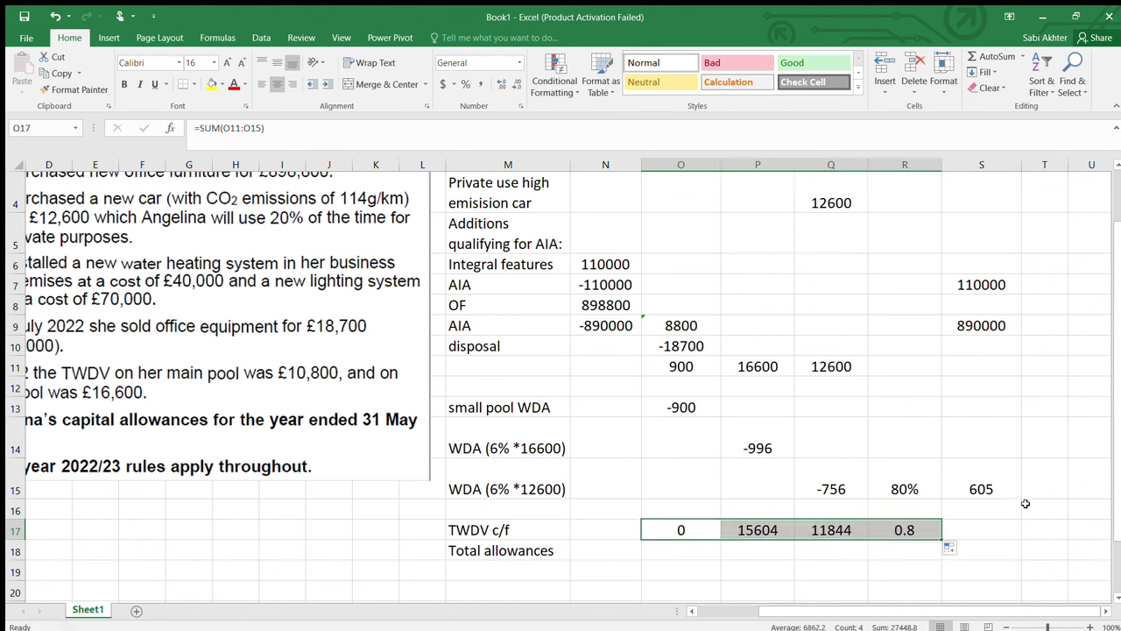
{"action": "left_click", "coordinate": [928, 529]}
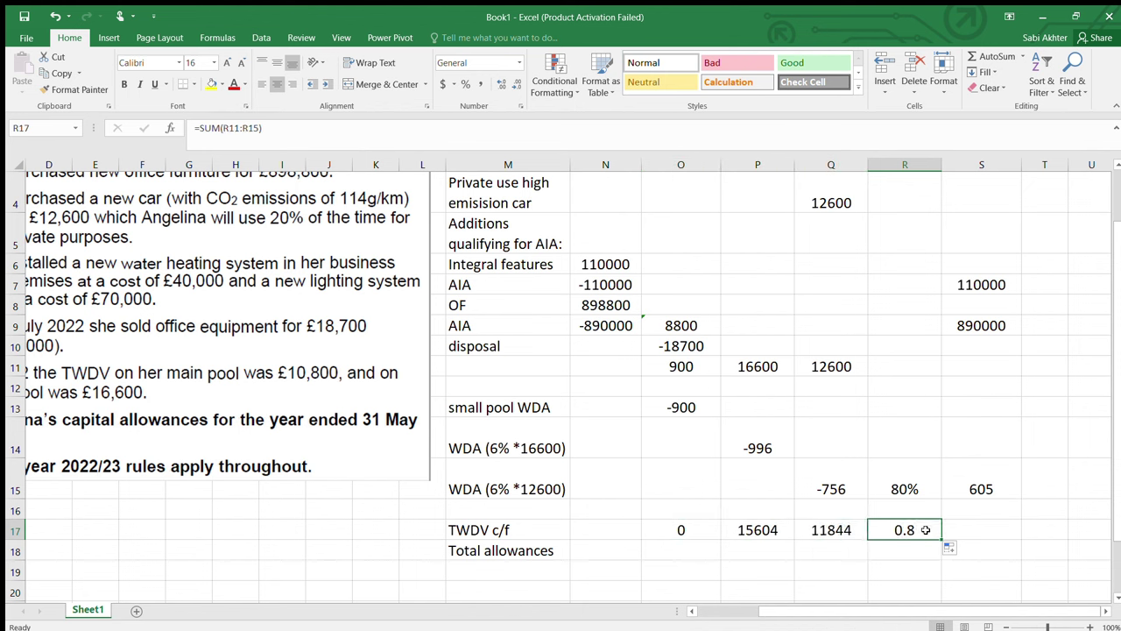
{"action": "double_click", "coordinate": [926, 531]}
{"action": "left_click", "coordinate": [831, 549]}
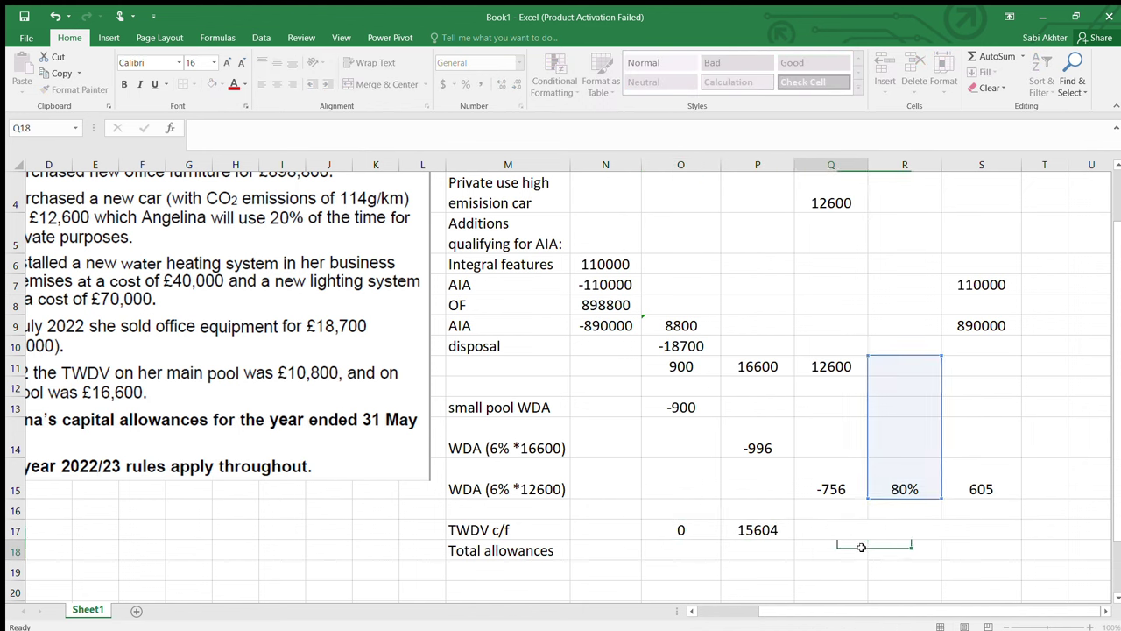
{"action": "left_click", "coordinate": [979, 542]}
{"action": "type", "text": "=su"}
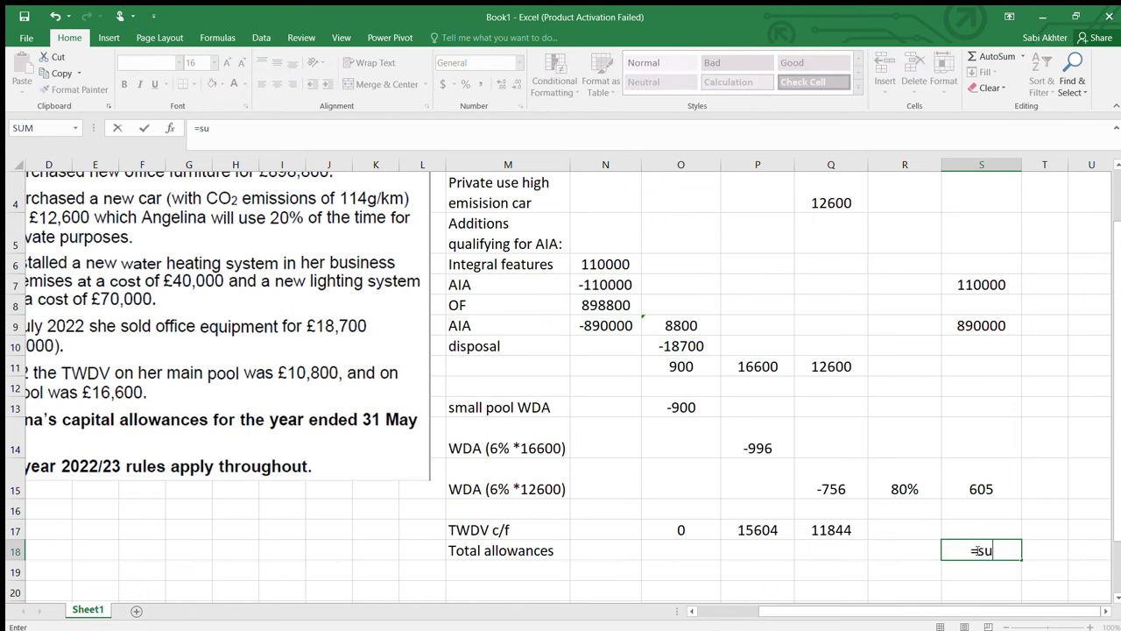
{"action": "type", "text": "m("}
{"action": "scroll", "coordinate": [1111, 291], "scroll_direction": "up", "scroll_amount": 1}
{"action": "scroll", "coordinate": [980, 220], "scroll_direction": "down", "scroll_amount": 2}
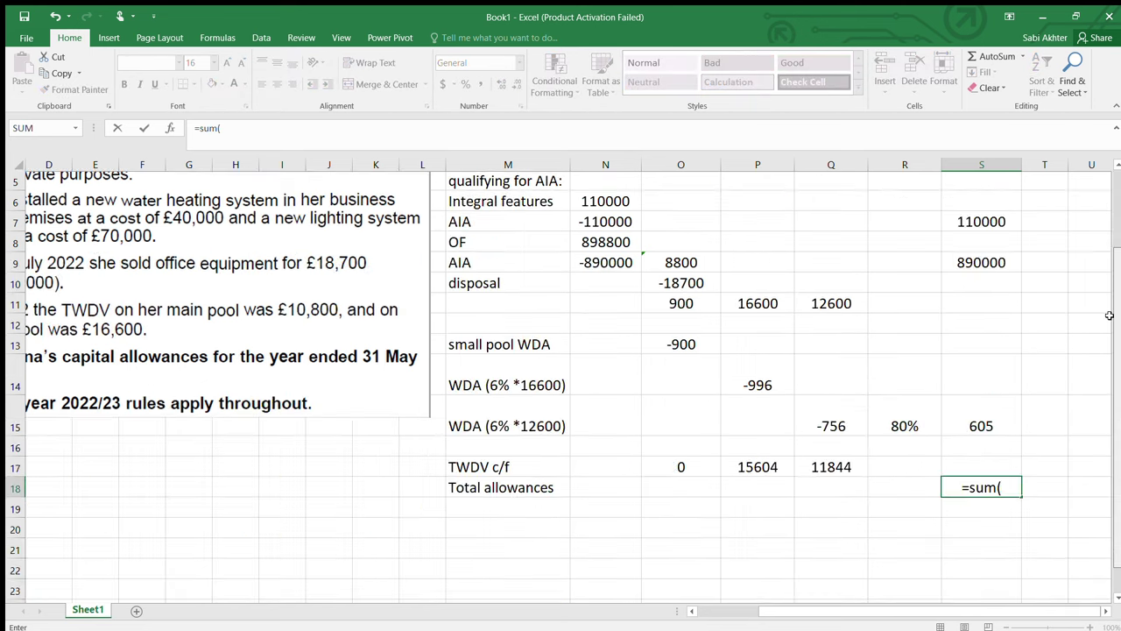
{"action": "left_click_drag", "start_coordinate": [982, 207], "coordinate": [981, 407]}
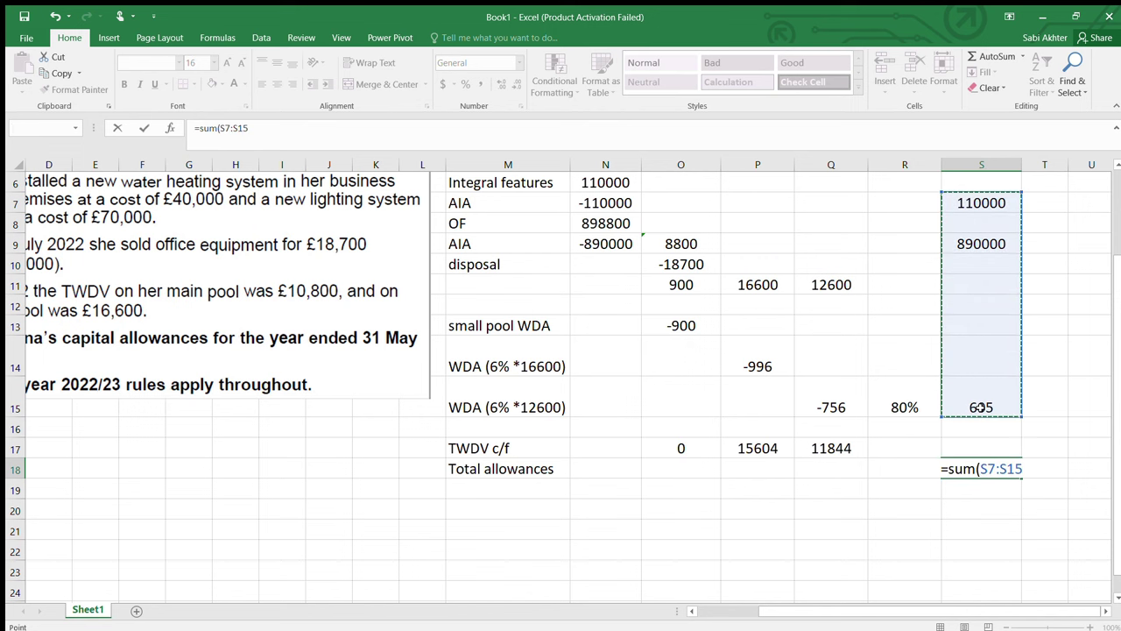
{"action": "left_click", "coordinate": [981, 359]}
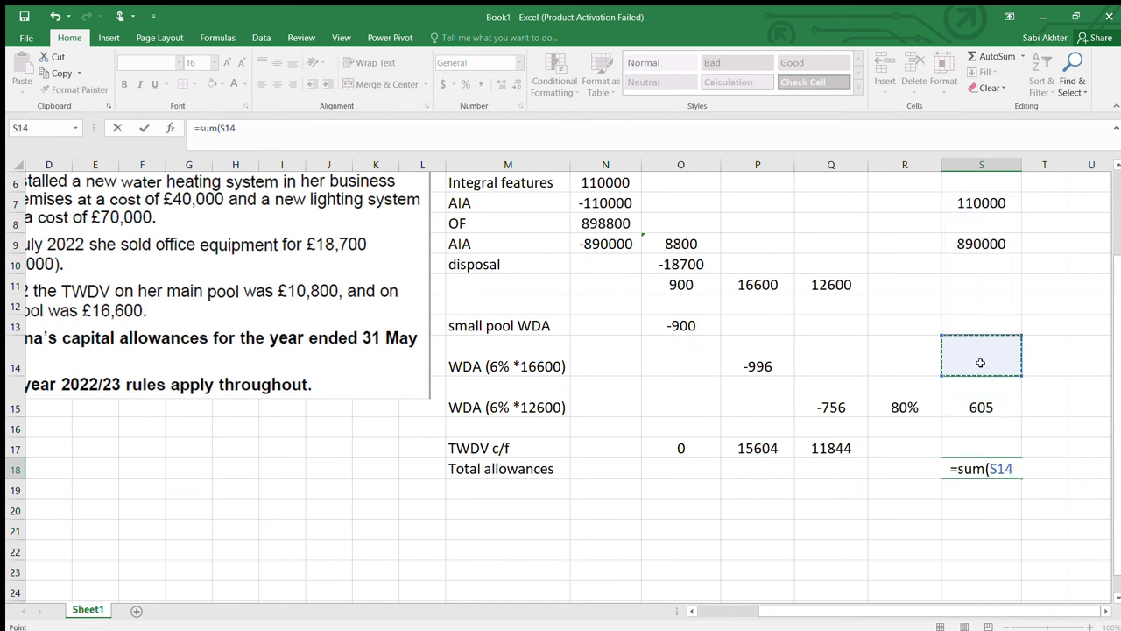
{"action": "left_click", "coordinate": [986, 320]}
{"action": "type", "text": "900"}
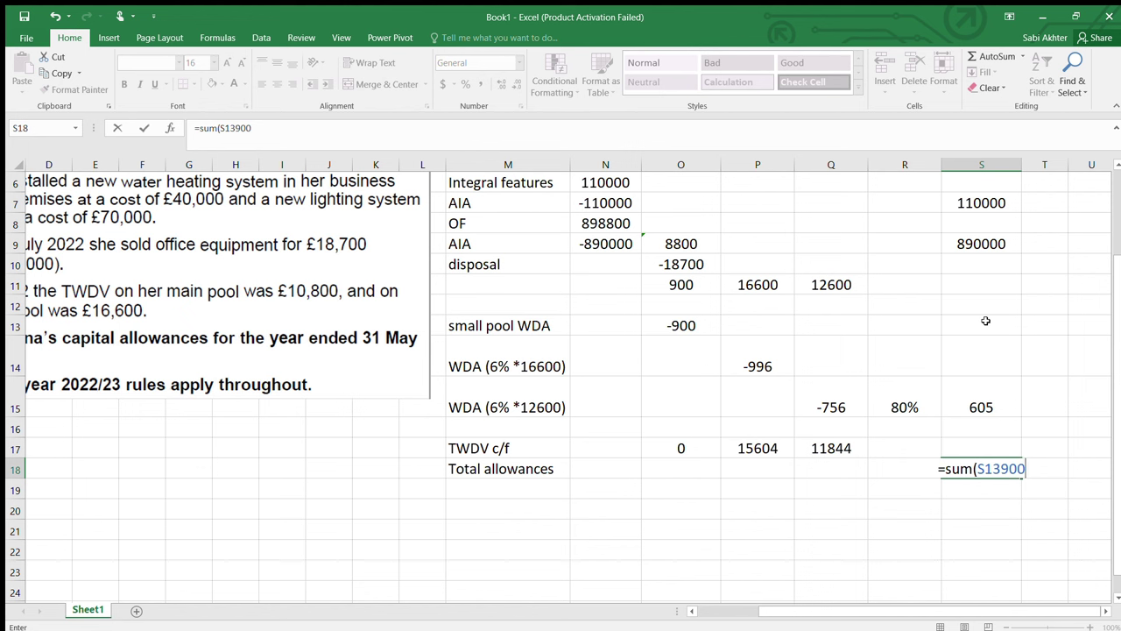
{"action": "key", "text": "BackSpace"}
{"action": "key", "text": "BackSpace"}
{"action": "key", "text": "BackSpace"}
{"action": "key", "text": "BackSpace"}
{"action": "key", "text": "BackSpace"}
{"action": "key", "text": "BackSpace"}
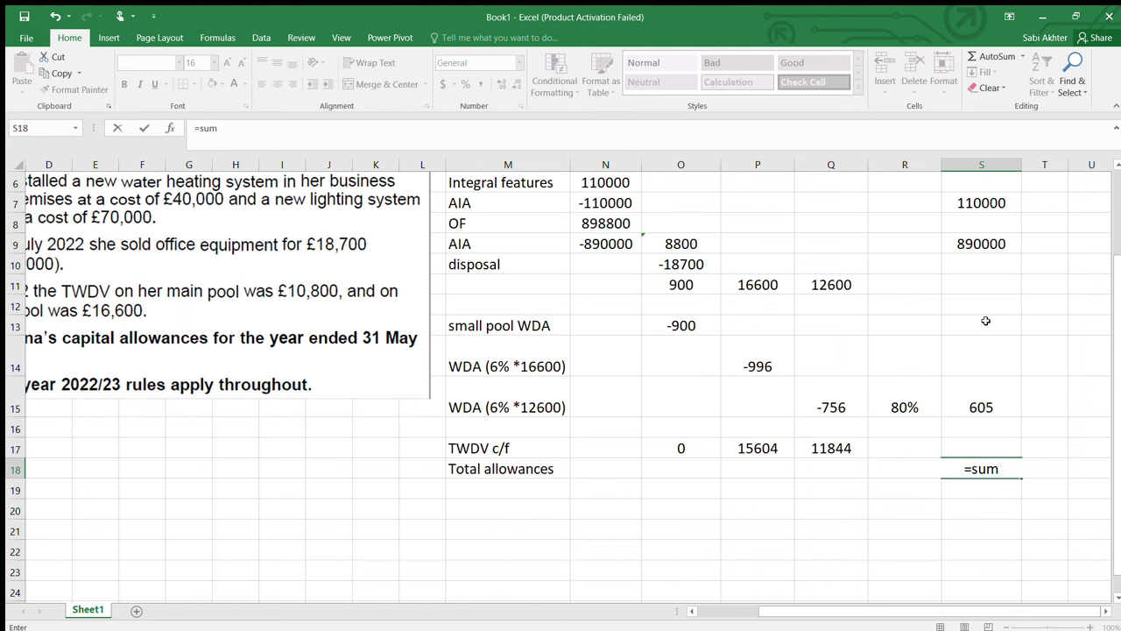
{"action": "left_click", "coordinate": [952, 470]}
{"action": "key", "text": "BackSpace"}
{"action": "key", "text": "BackSpace"}
{"action": "key", "text": "BackSpace"}
{"action": "key", "text": "BackSpace"}
{"action": "left_click", "coordinate": [761, 330]}
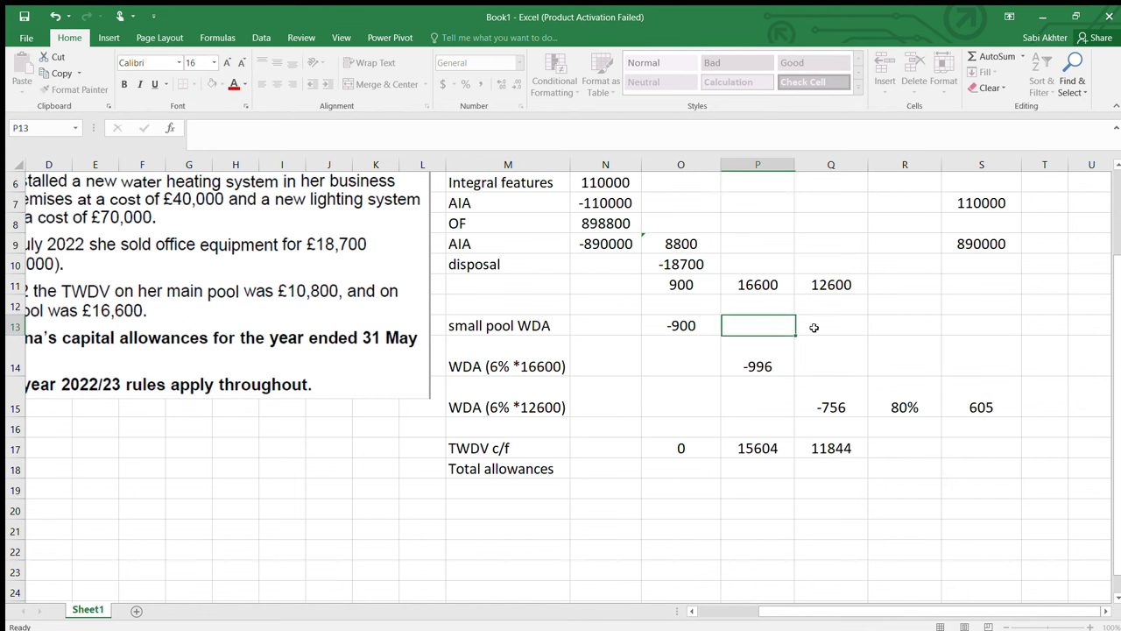
- Enter the allowances 900 for the small pool WDA in S13 and 996 for the 6% WDA in S14
{"action": "left_click", "coordinate": [1008, 326]}
{"action": "type", "text": "900"}
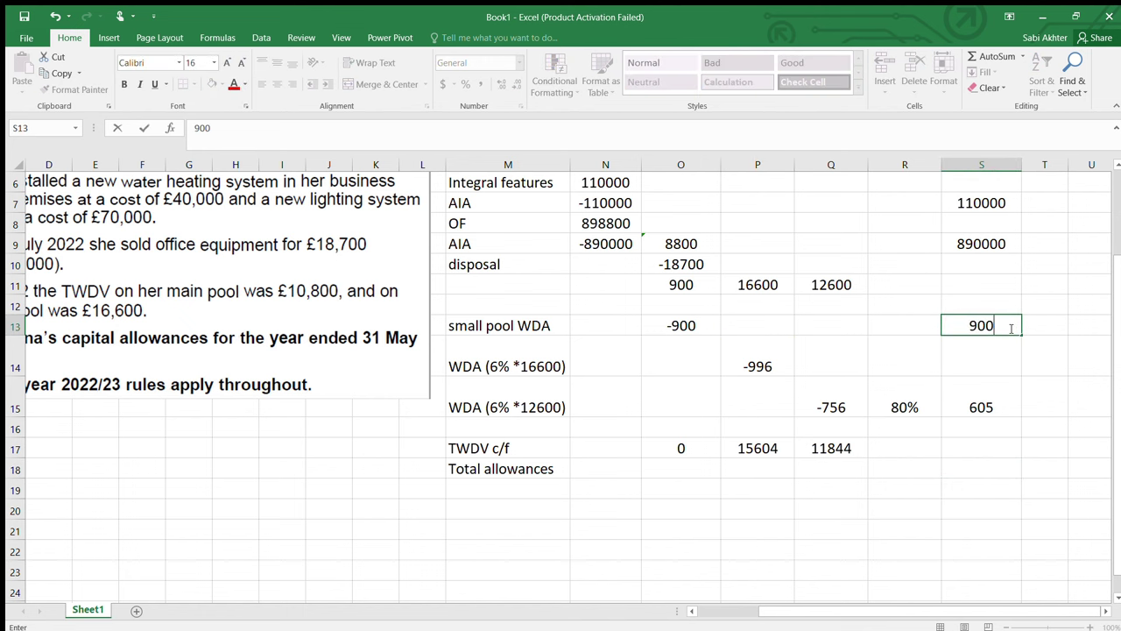
{"action": "left_click", "coordinate": [981, 354]}
{"action": "type", "text": "996"}
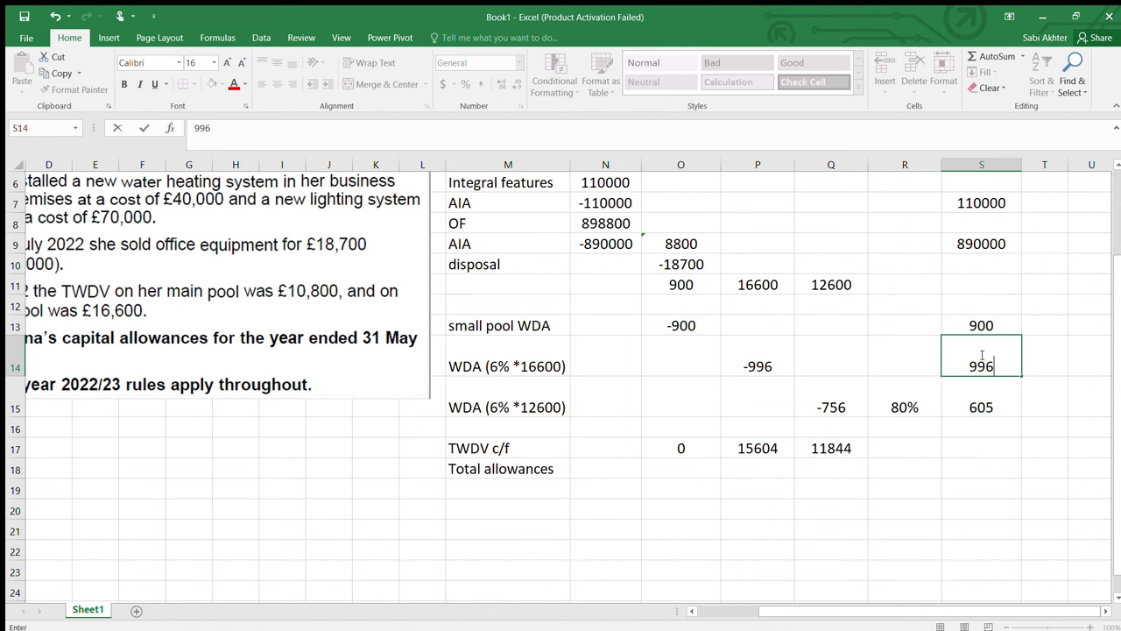
{"action": "left_click", "coordinate": [991, 446]}
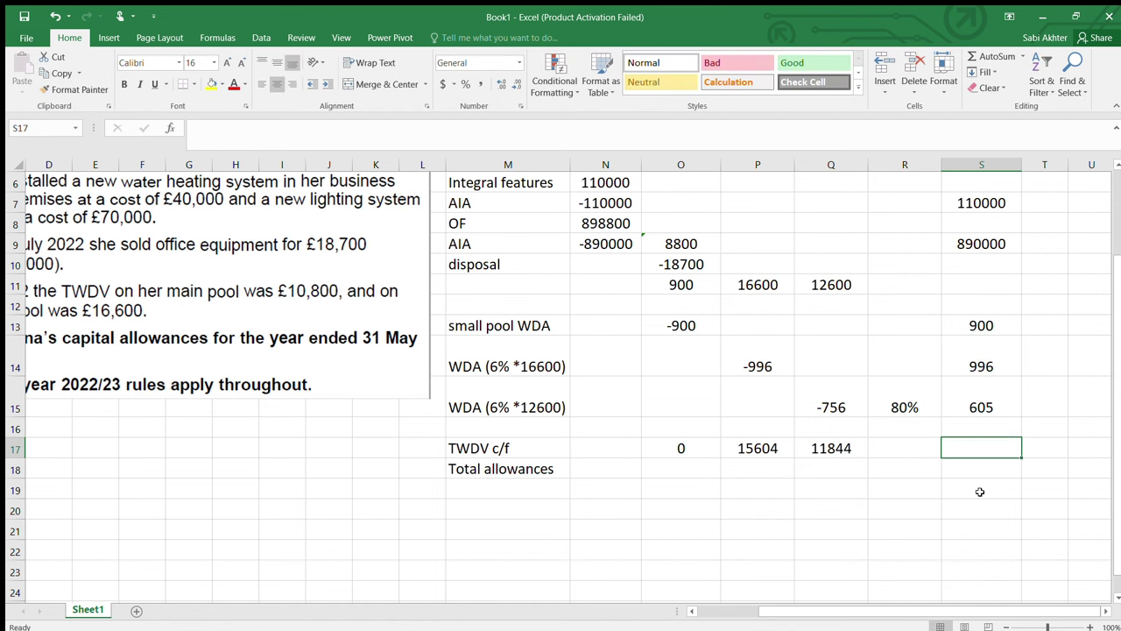
- Calculate total allowances in S18 as the sum of S7:S15 and display it with no decimal places
{"action": "left_click", "coordinate": [967, 475]}
{"action": "type", "text": "=s"}
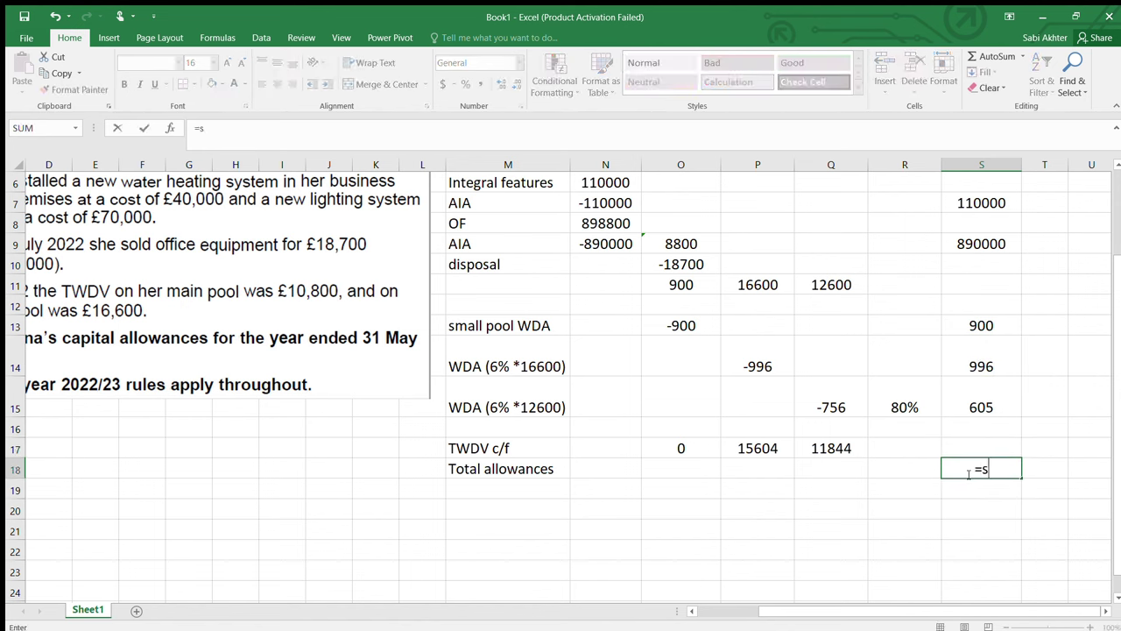
{"action": "type", "text": "um("}
{"action": "left_click_drag", "start_coordinate": [965, 219], "coordinate": [974, 348]}
{"action": "left_click_drag", "start_coordinate": [993, 199], "coordinate": [988, 407]}
{"action": "key", "text": "Return"}
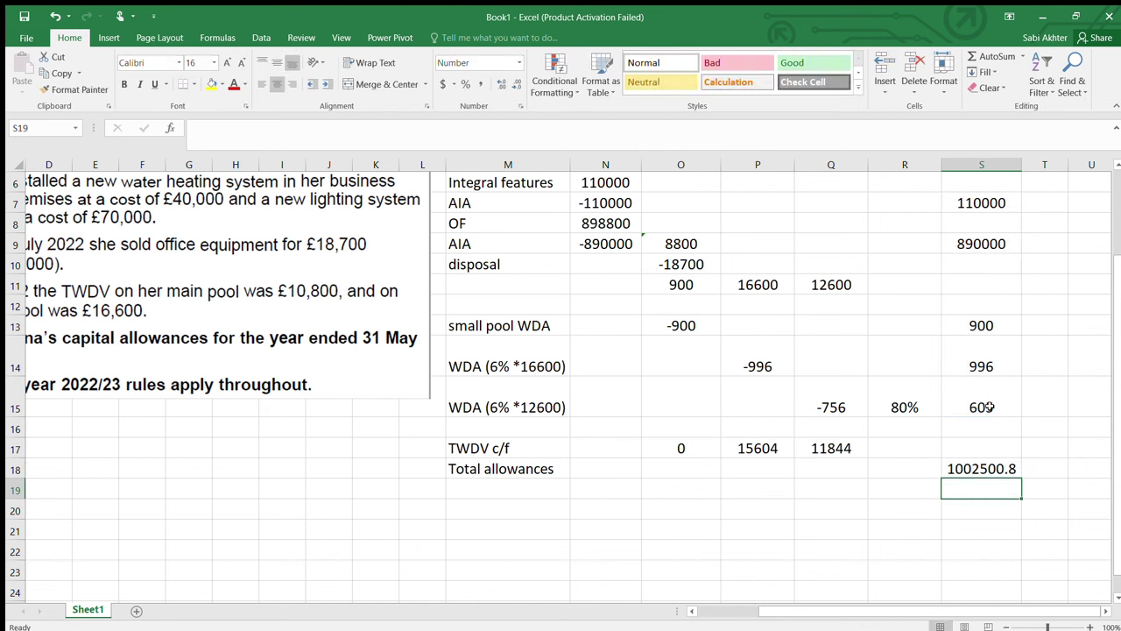
{"action": "left_click", "coordinate": [1001, 468]}
{"action": "left_click", "coordinate": [514, 84]}
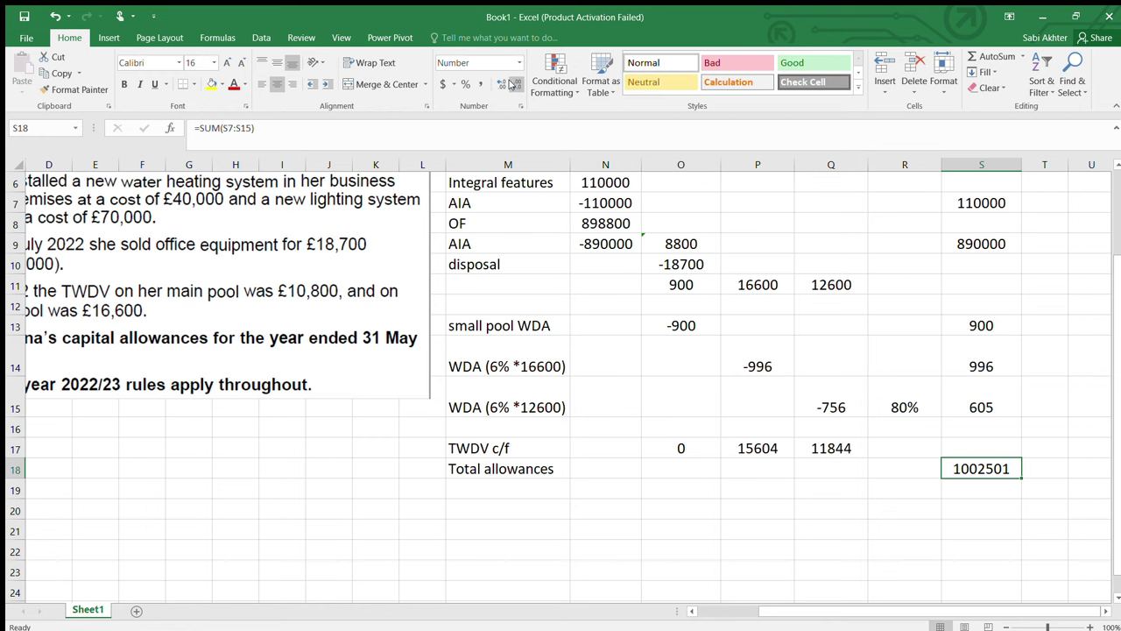
- Switch to the slide show and reveal the Short-life Assets slide's text up to the Qualifying expenditure heading
{"action": "key", "text": "alt+Tab"}
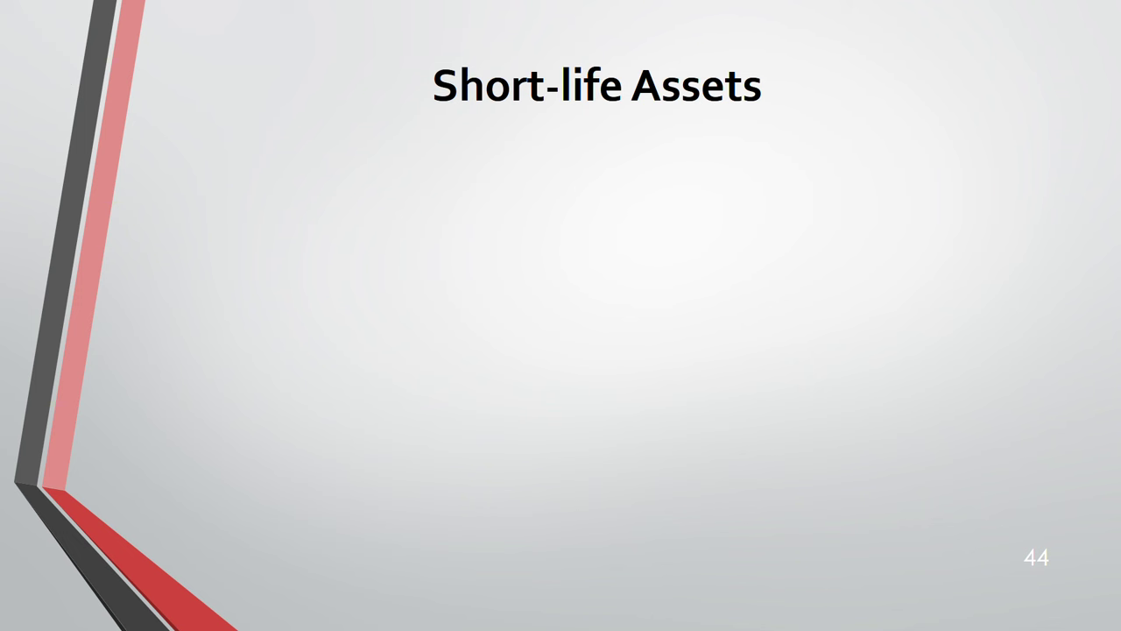
{"action": "key", "text": "Right"}
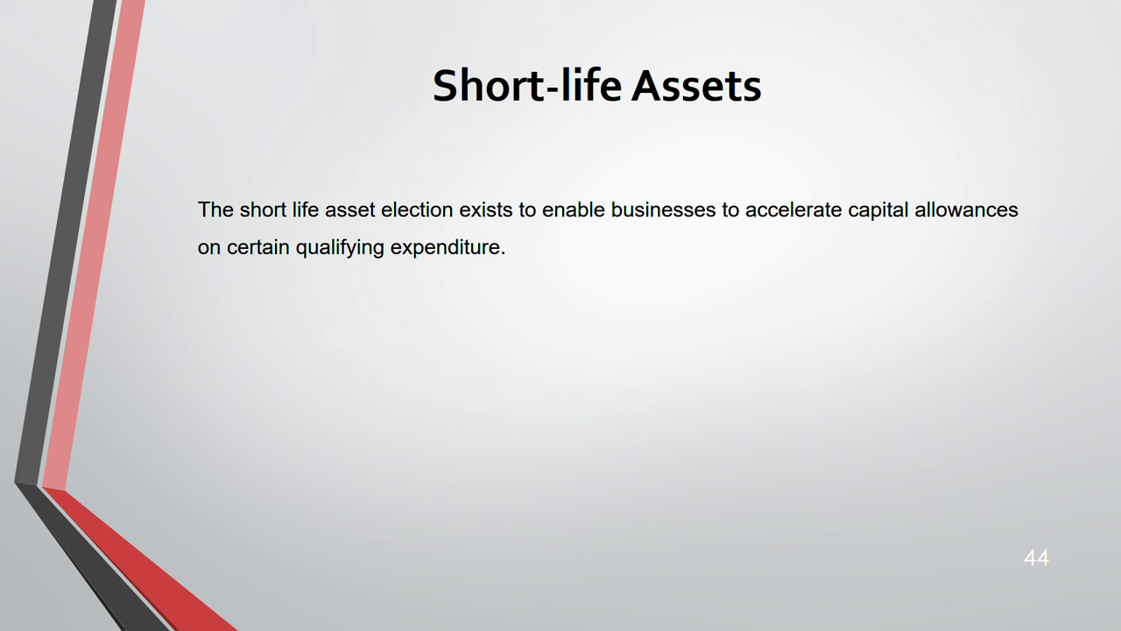
{"action": "key", "text": "Right"}
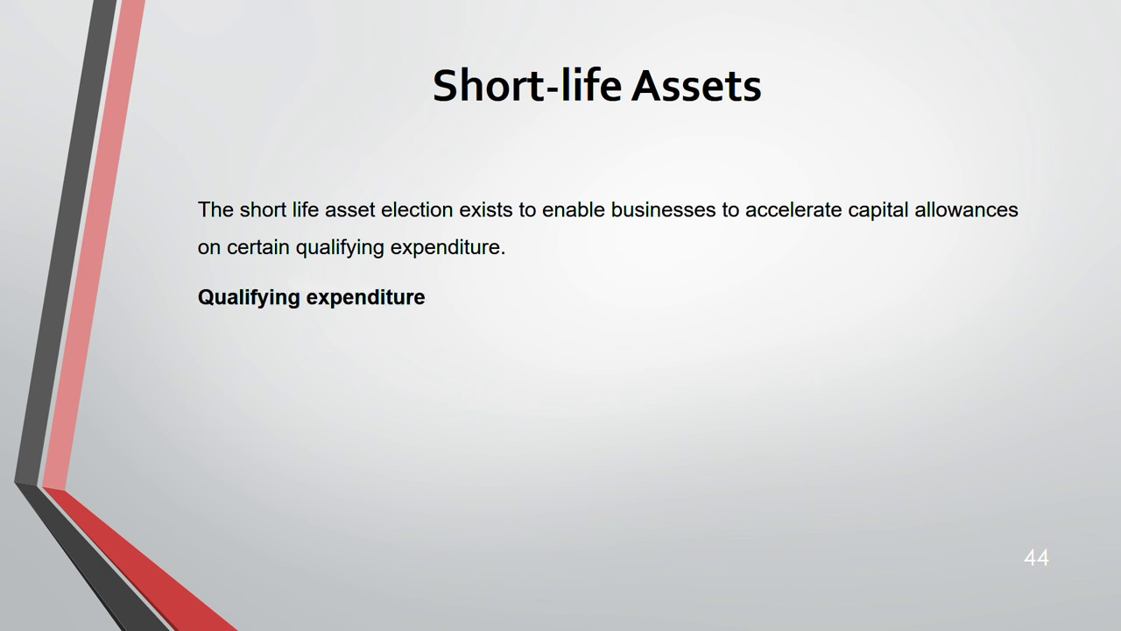
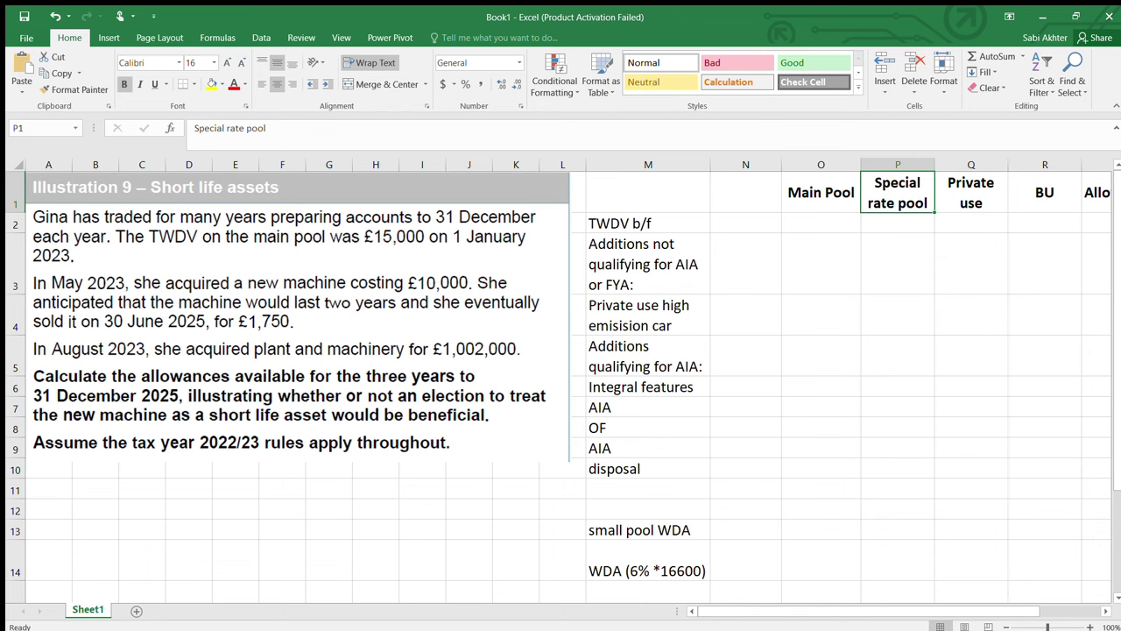
{"action": "left_click", "coordinate": [821, 193]}
{"action": "left_click_drag", "start_coordinate": [298, 263], "coordinate": [365, 262]}
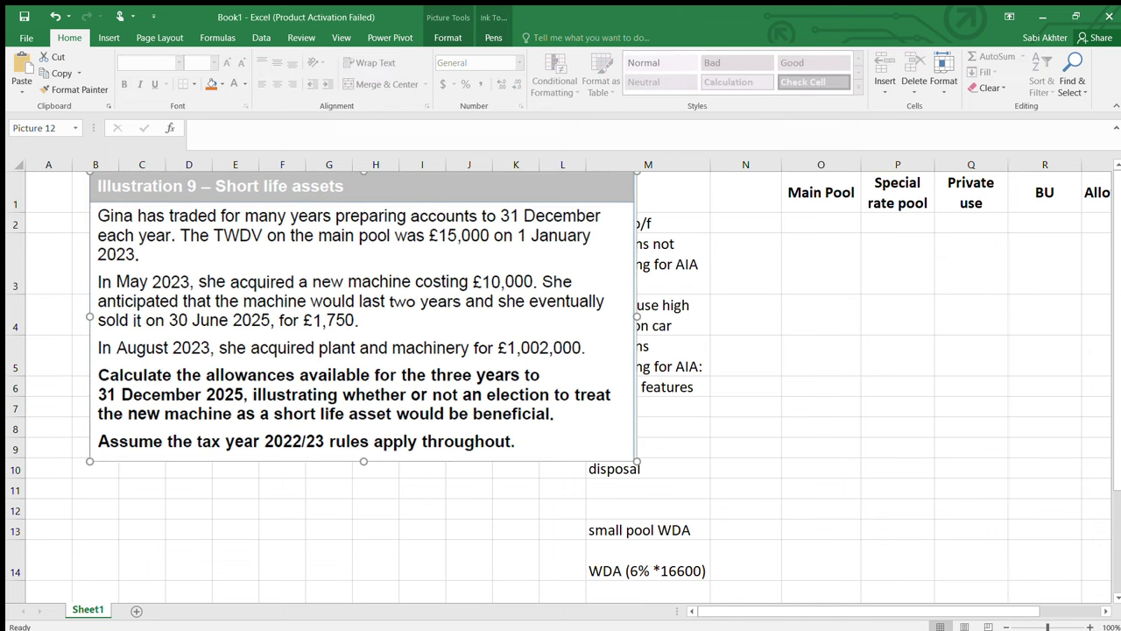
{"action": "key", "text": "ctrl+z"}
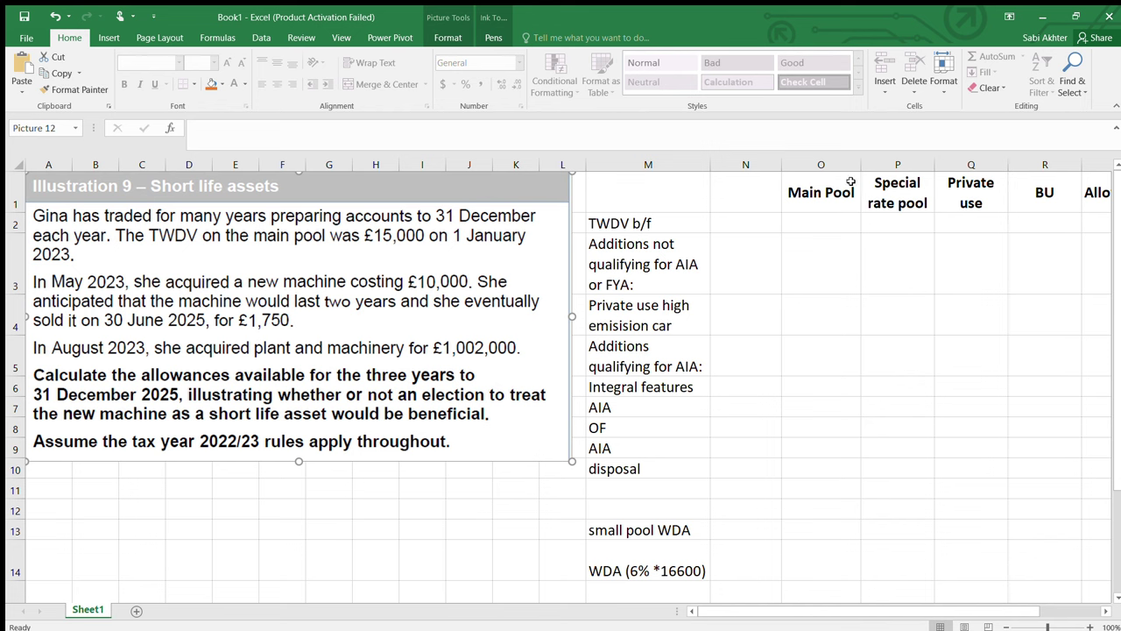
{"action": "left_click", "coordinate": [905, 164]}
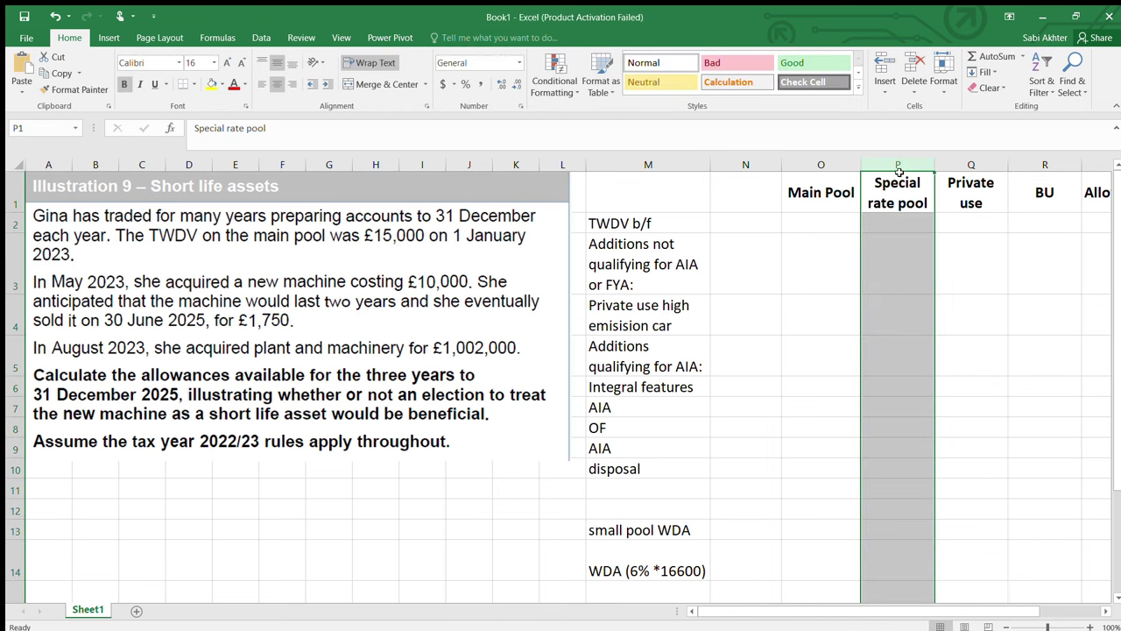
{"action": "left_click", "coordinate": [981, 173], "text": "ctrl"}
{"action": "left_click", "coordinate": [1036, 168], "text": "ctrl"}
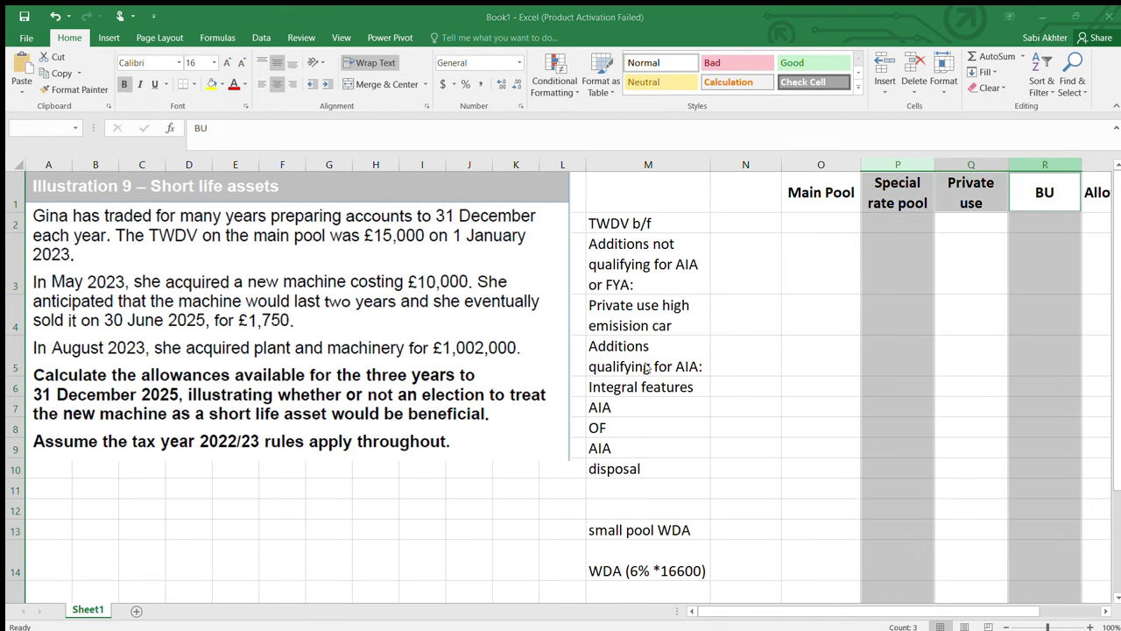
{"action": "left_click", "coordinate": [941, 192]}
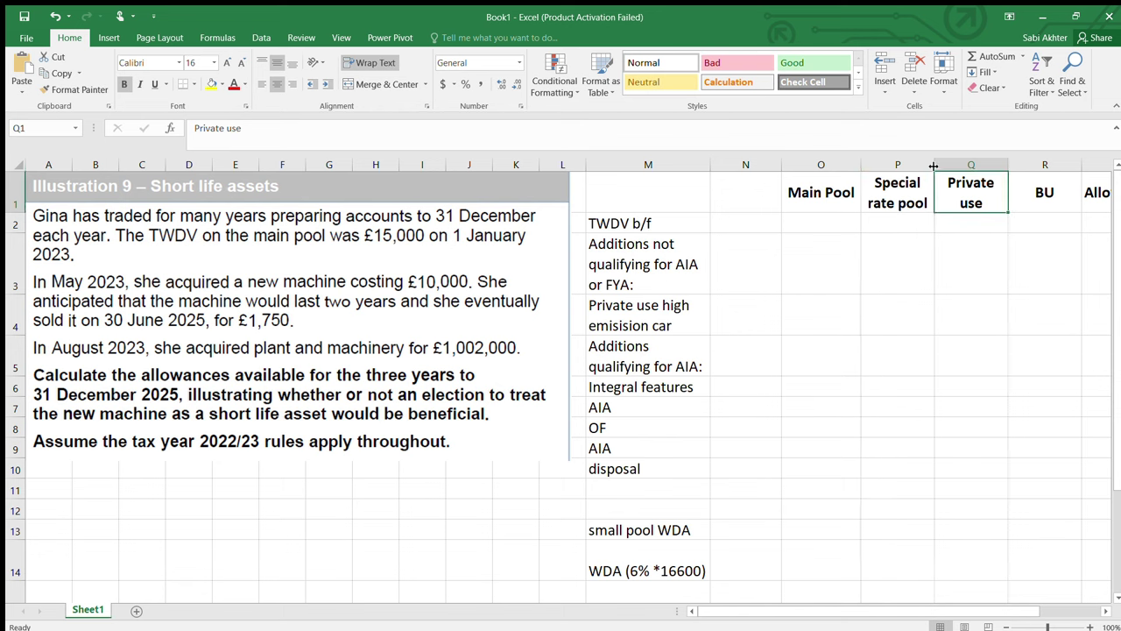
- Delete the Special rate pool, Private use and BU columns so that Allowances directly follows Main Pool
{"action": "left_click", "coordinate": [929, 165]}
{"action": "key", "text": "ctrl+minus"}
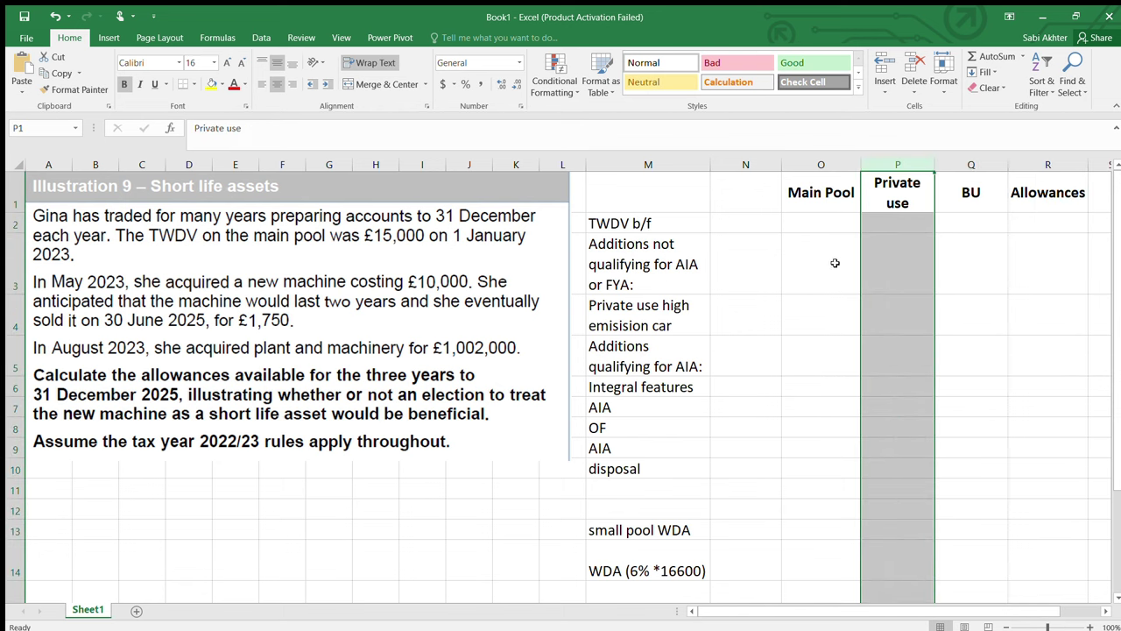
{"action": "key", "text": "ctrl+minus"}
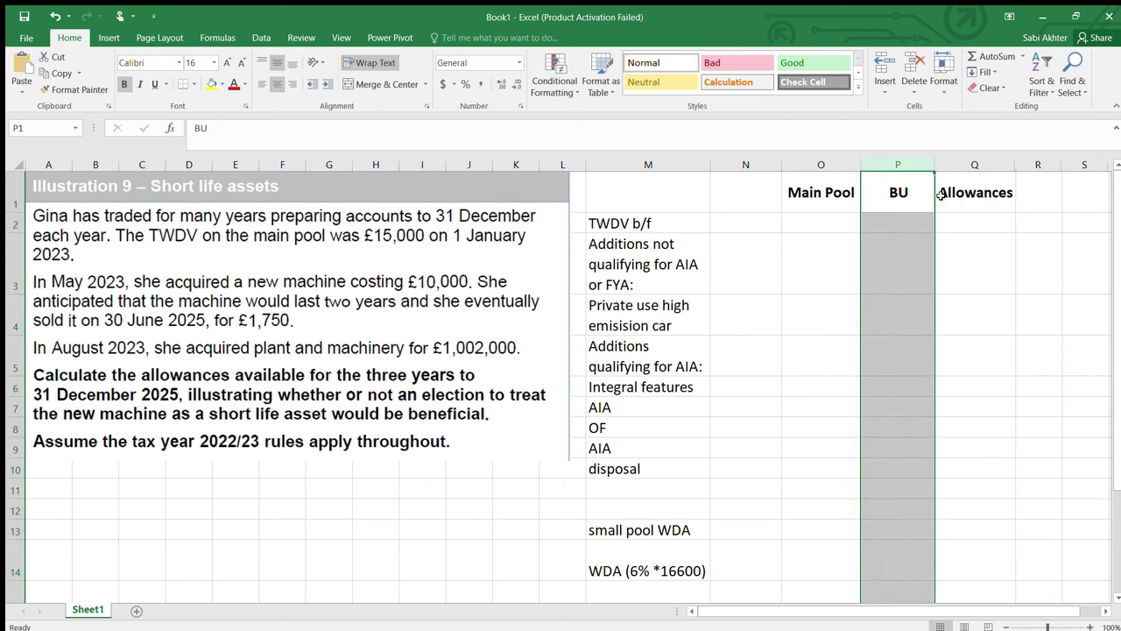
{"action": "key", "text": "ctrl+minus"}
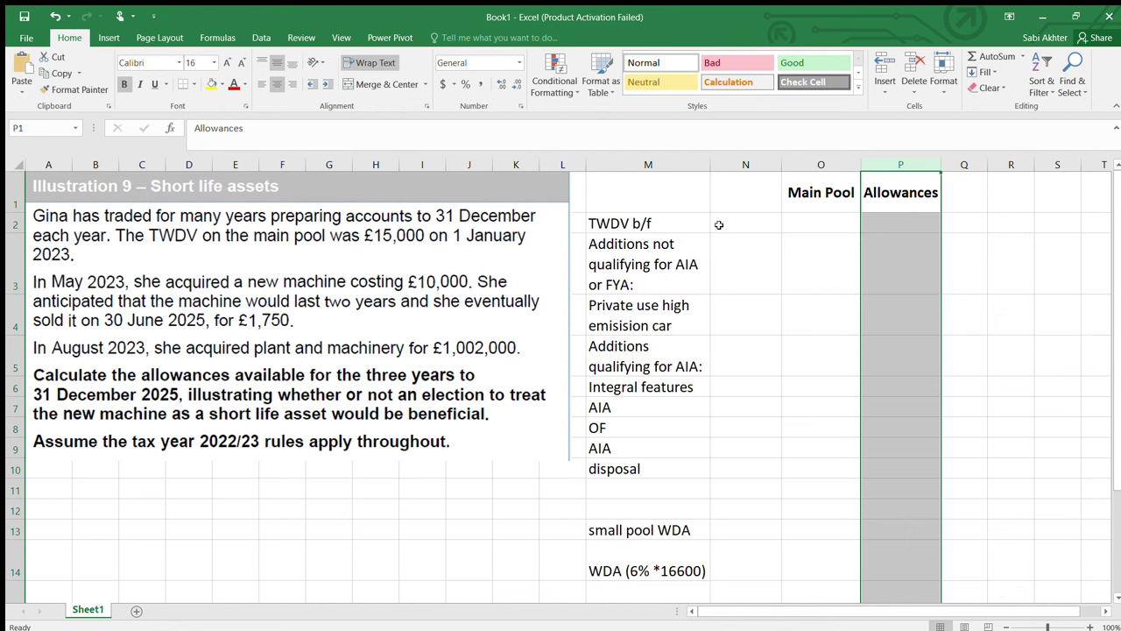
- Enter 15000 as the TWDV b/f of the main pool in O2
{"action": "left_click", "coordinate": [809, 223]}
{"action": "type", "text": "15000"}
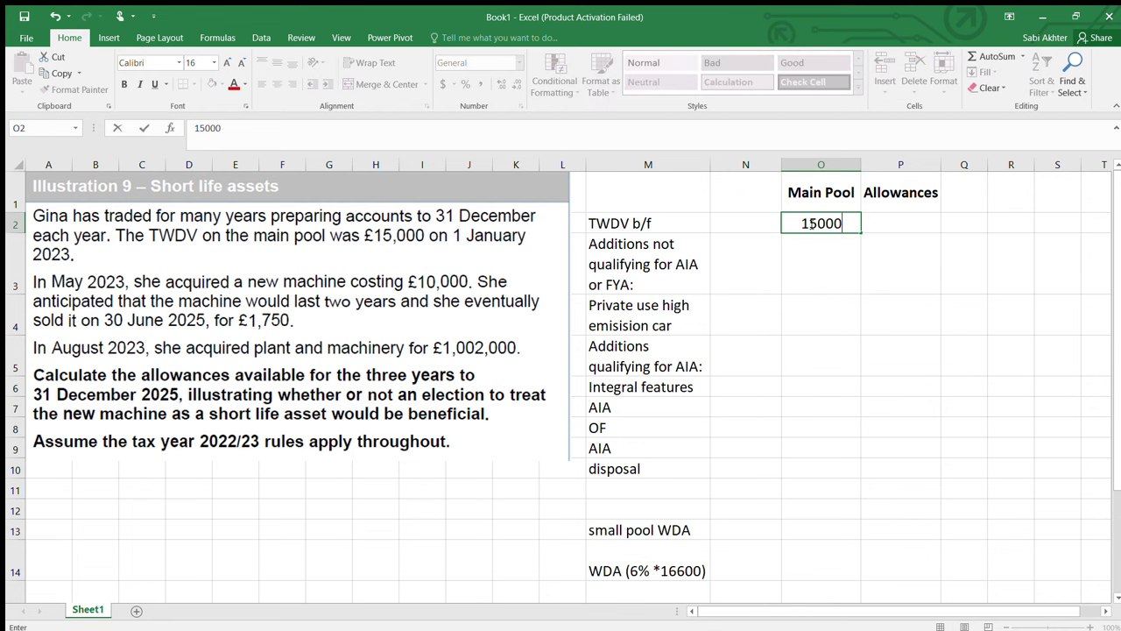
- Delete the rows for additions not qualifying for AIA or FYA and for the private use high emission car
{"action": "key", "text": "Return"}
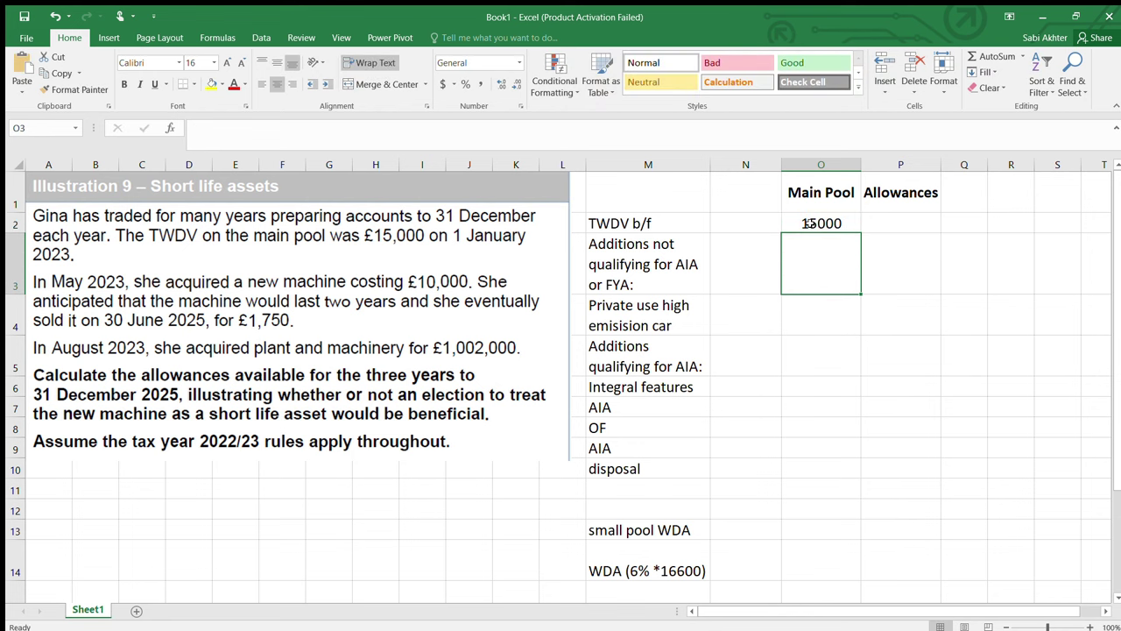
{"action": "key", "text": "Left"}
{"action": "key", "text": "Down"}
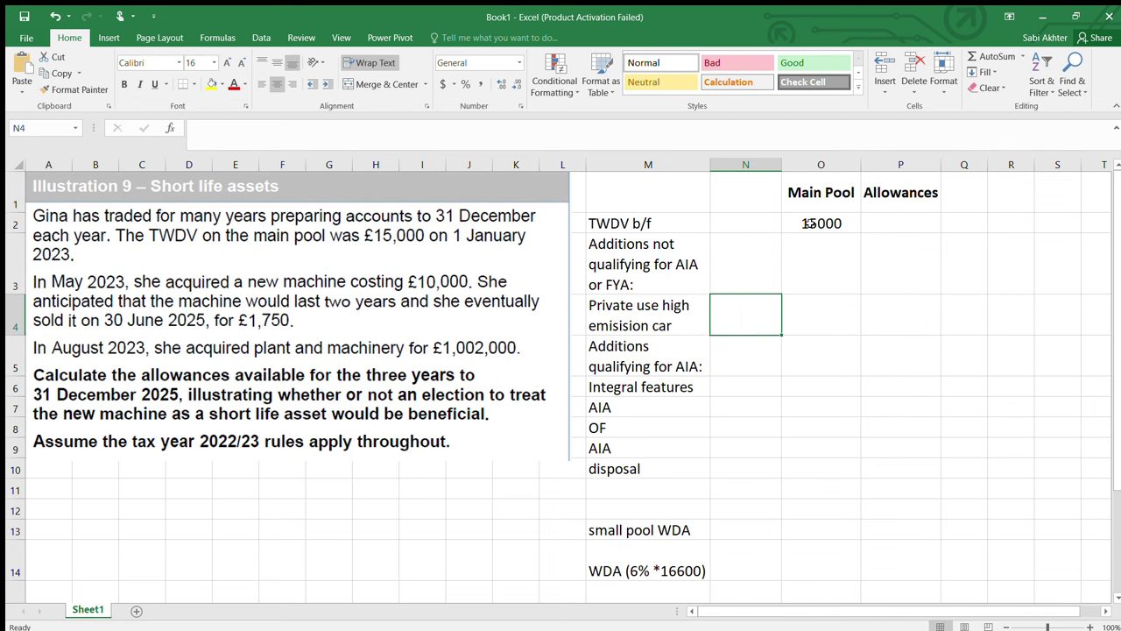
{"action": "key", "text": "Up"}
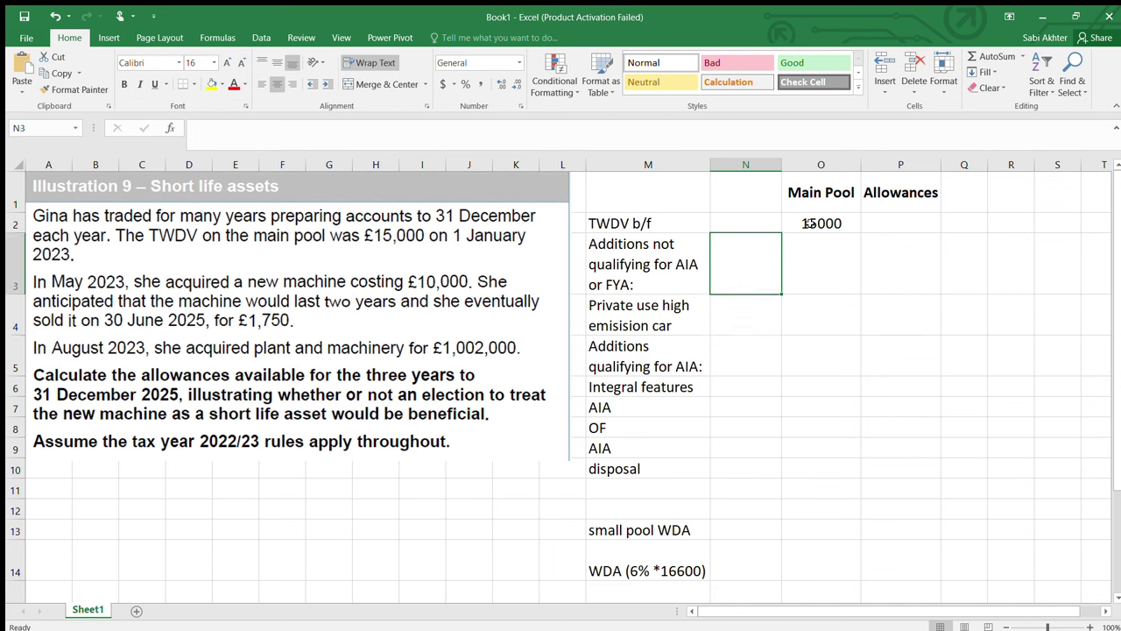
{"action": "key", "text": "Left"}
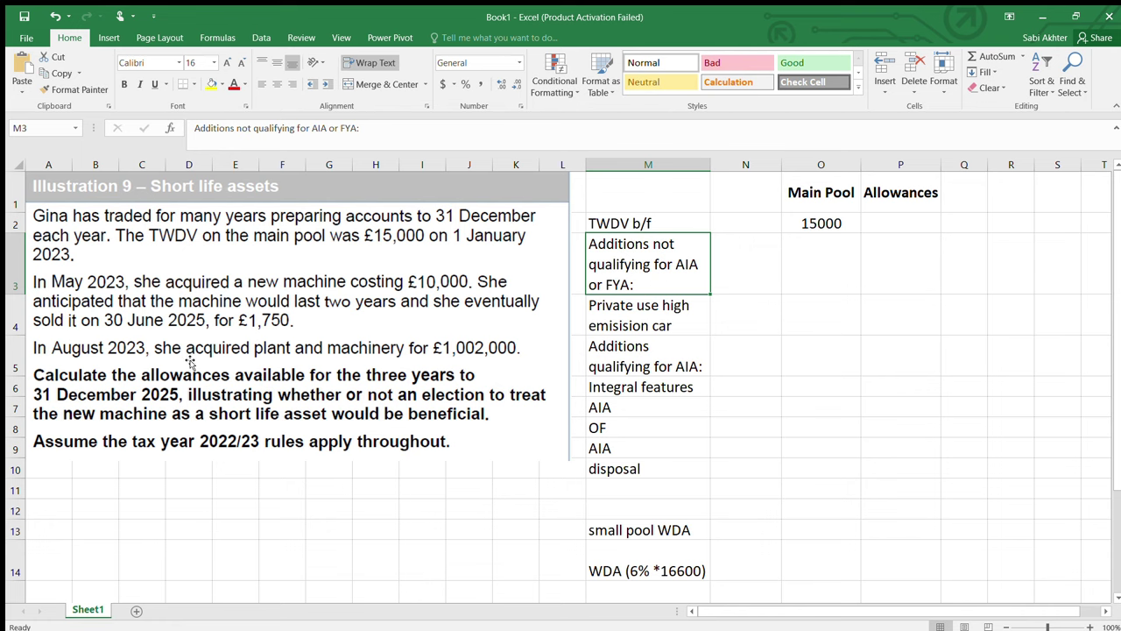
{"action": "left_click", "coordinate": [14, 266]}
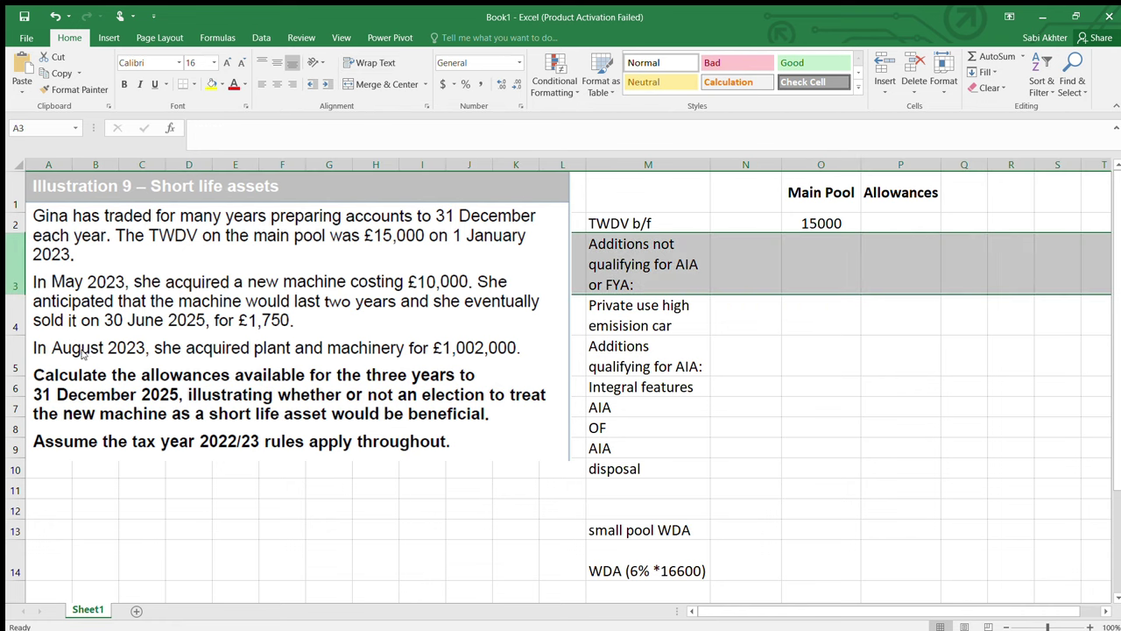
{"action": "key", "text": "ctrl+minus"}
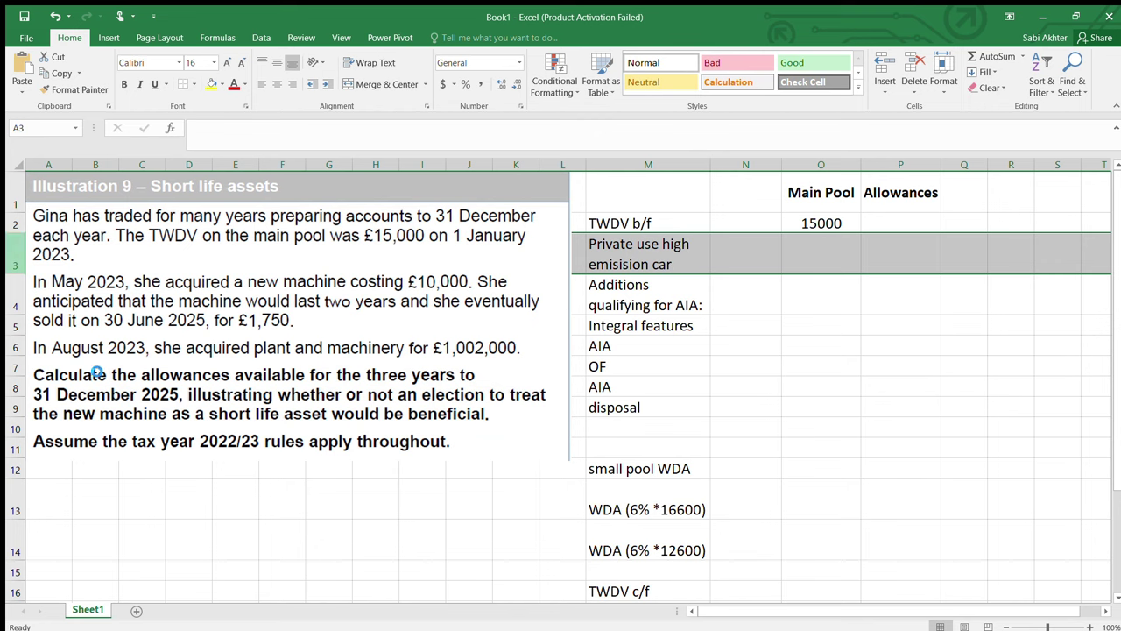
{"action": "key", "text": "ctrl+minus"}
- Replace the Integral features label in M4 with P&M
{"action": "left_click", "coordinate": [656, 288]}
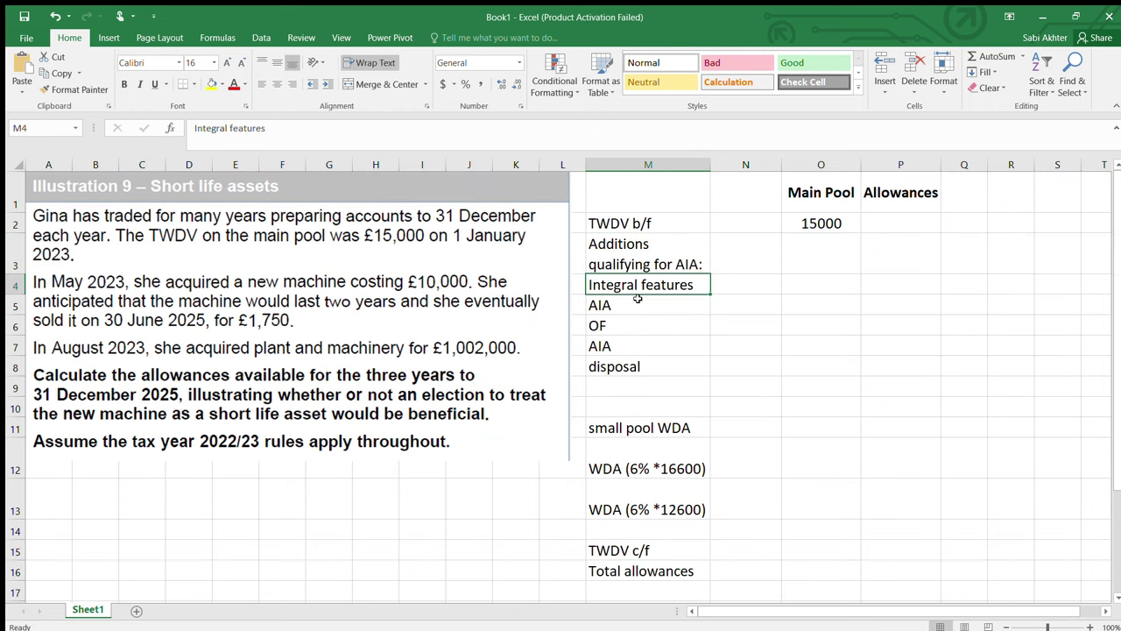
{"action": "key", "text": "BackSpace"}
{"action": "type", "text": "P7"}
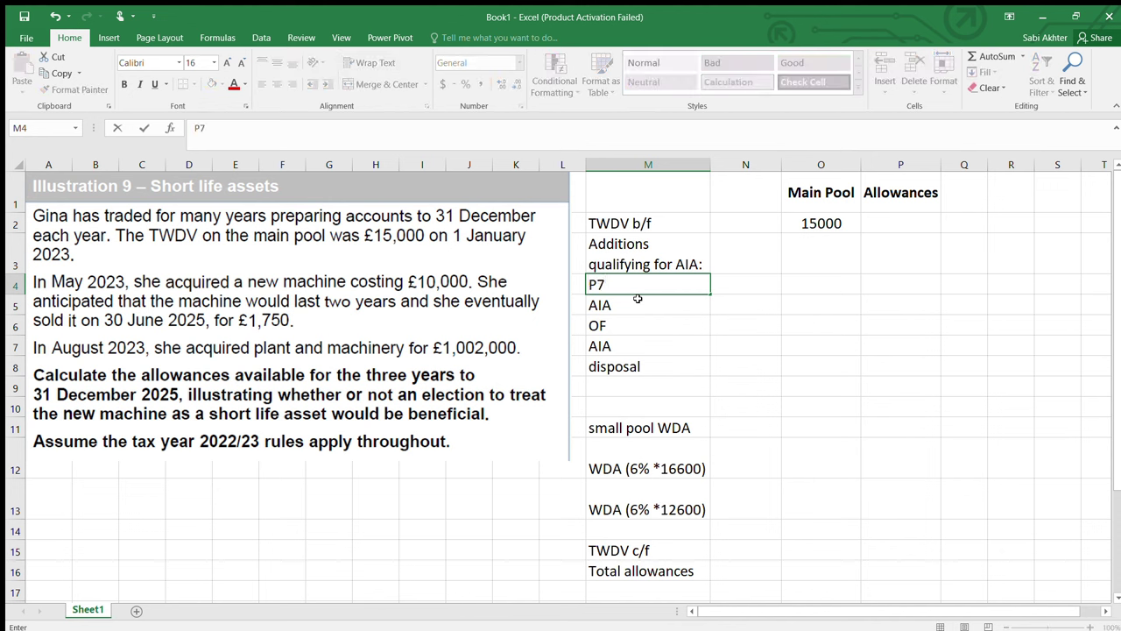
{"action": "key", "text": "BackSpace"}
{"action": "type", "text": "&M"}
{"action": "left_click", "coordinate": [676, 288]}
- Enter 1012000 as the P&M additions in N4
{"action": "left_click", "coordinate": [773, 279]}
{"action": "type", "text": "`"}
{"action": "key", "text": "BackSpace"}
{"action": "type", "text": "'0"}
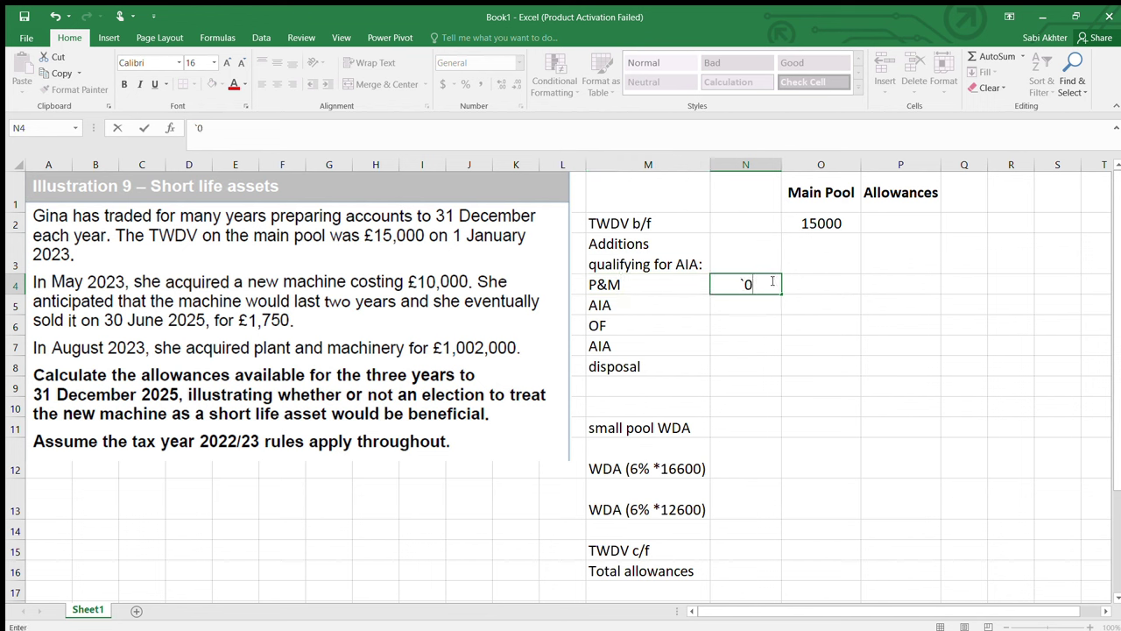
{"action": "key", "text": "BackSpace"}
{"action": "type", "text": "'"}
{"action": "key", "text": "BackSpace"}
{"action": "type", "text": "`"}
{"action": "key", "text": "BackSpace"}
{"action": "type", "text": "10121000"}
{"action": "key", "text": "BackSpace"}
{"action": "key", "text": "BackSpace"}
{"action": "key", "text": "BackSpace"}
{"action": "key", "text": "BackSpace"}
{"action": "type", "text": "000"}
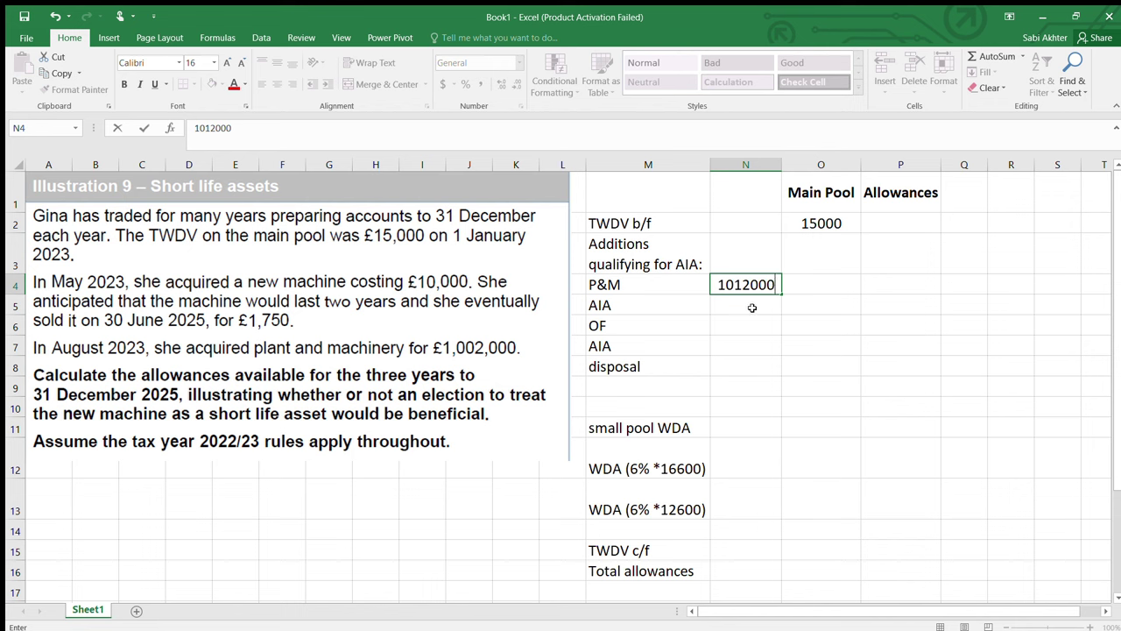
- Enter -1000000 as the AIA in N5
{"action": "left_click", "coordinate": [752, 307]}
{"action": "type", "text": "-1"}
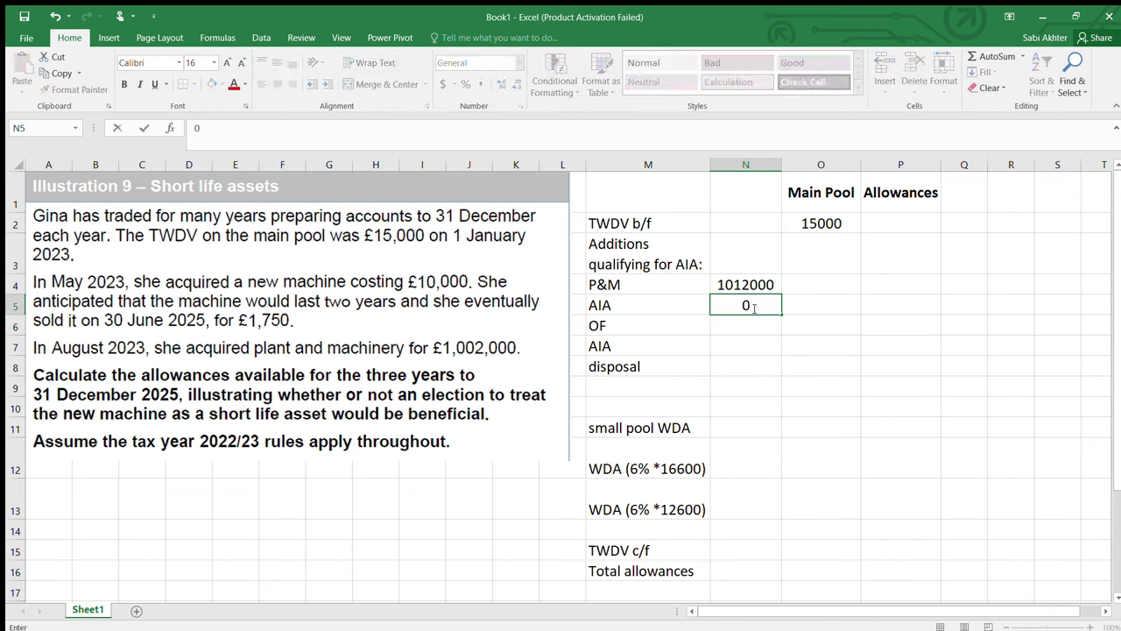
{"action": "type", "text": "00"}
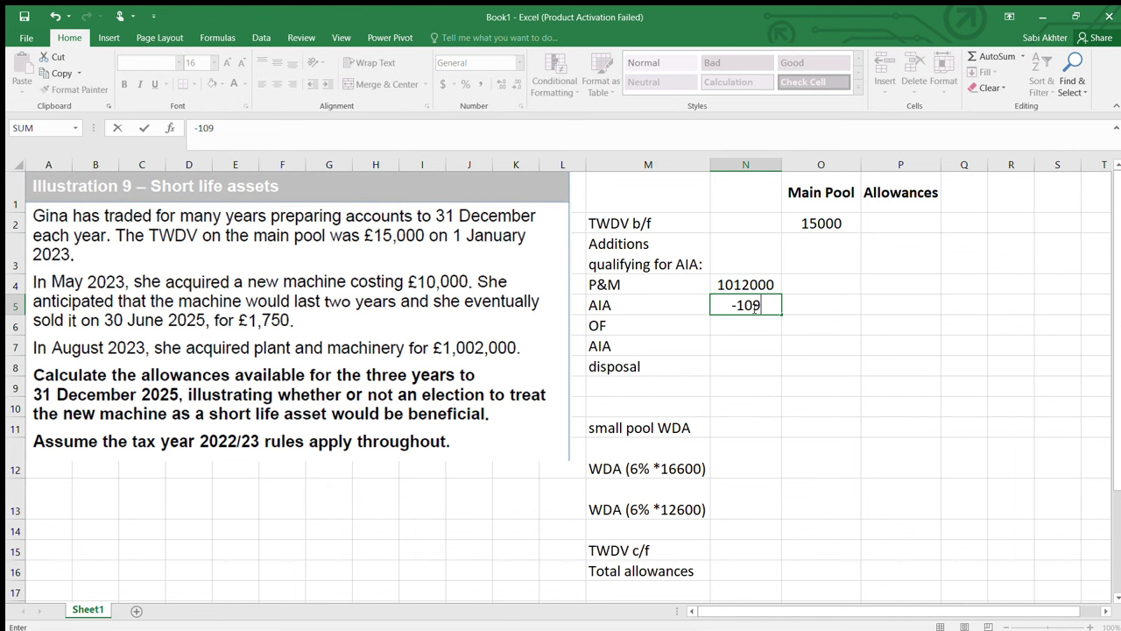
{"action": "key", "text": "BackSpace"}
{"action": "type", "text": "000"}
{"action": "key", "text": "BackSpace"}
{"action": "key", "text": "BackSpace"}
{"action": "type", "text": "0000"}
{"action": "left_click", "coordinate": [804, 290]}
{"action": "left_click", "coordinate": [803, 307]}
- Clear the OF label in M6 and calculate the sum of N4:N5 in O6 under Main Pool
{"action": "left_click", "coordinate": [693, 330]}
{"action": "key", "text": "BackSpace"}
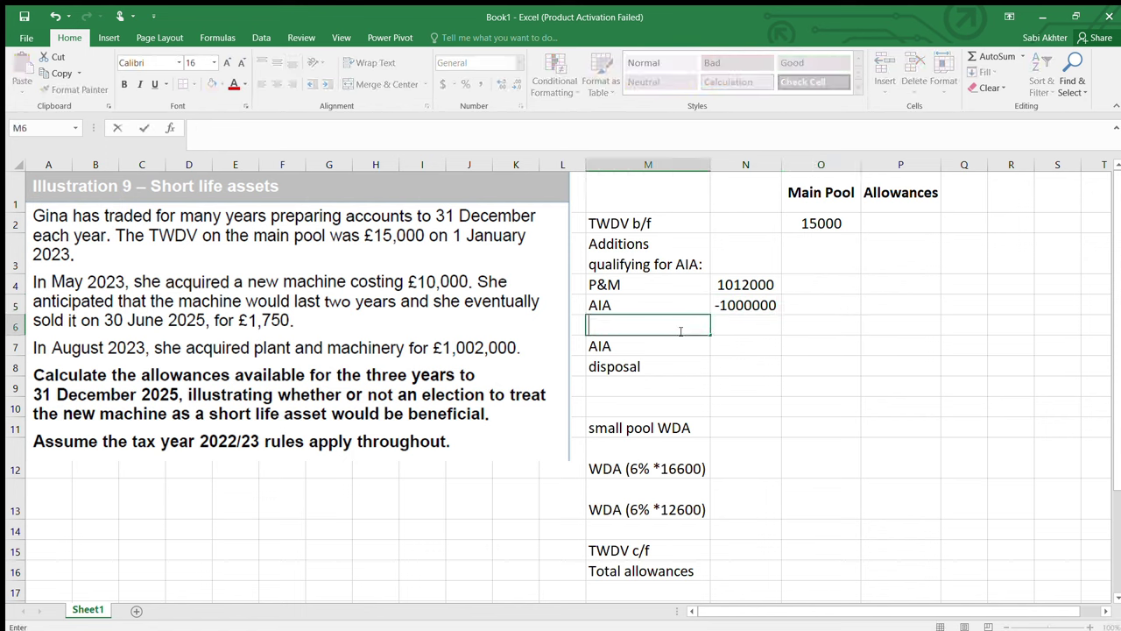
{"action": "key", "text": "Tab"}
{"action": "key", "text": "Tab"}
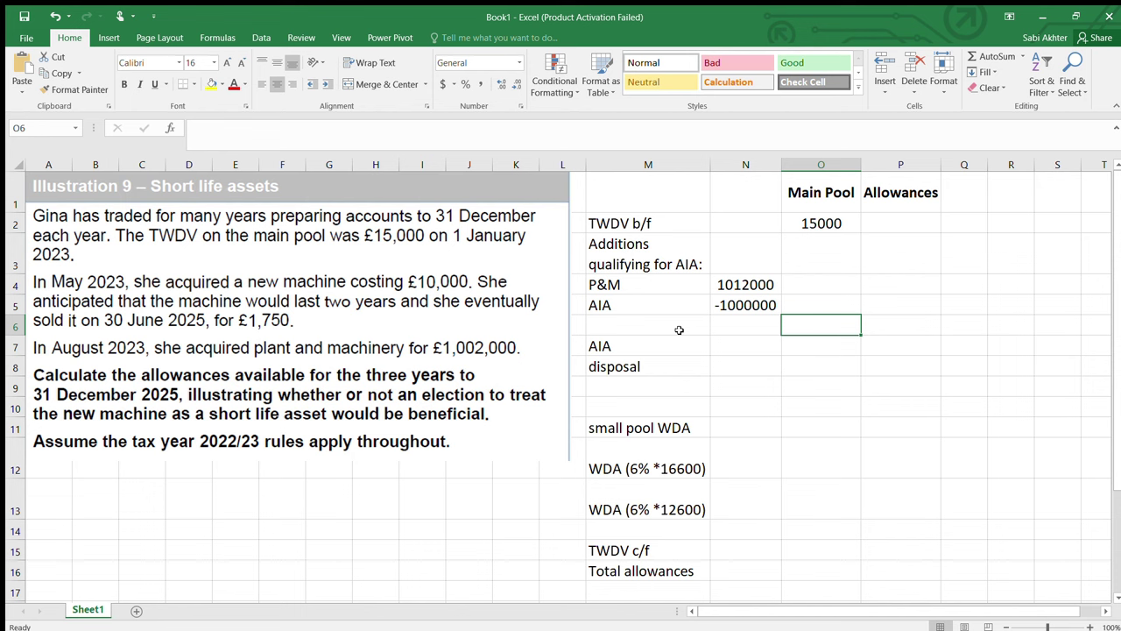
{"action": "type", "text": "=sum("}
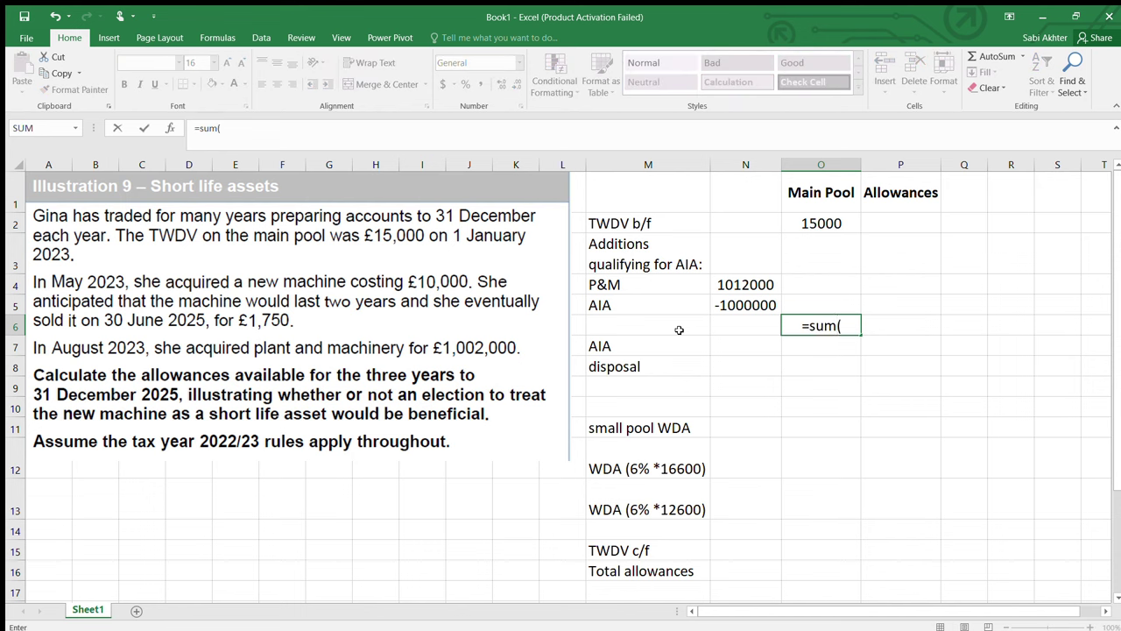
{"action": "left_click_drag", "start_coordinate": [723, 288], "coordinate": [728, 302]}
{"action": "key", "text": "Return"}
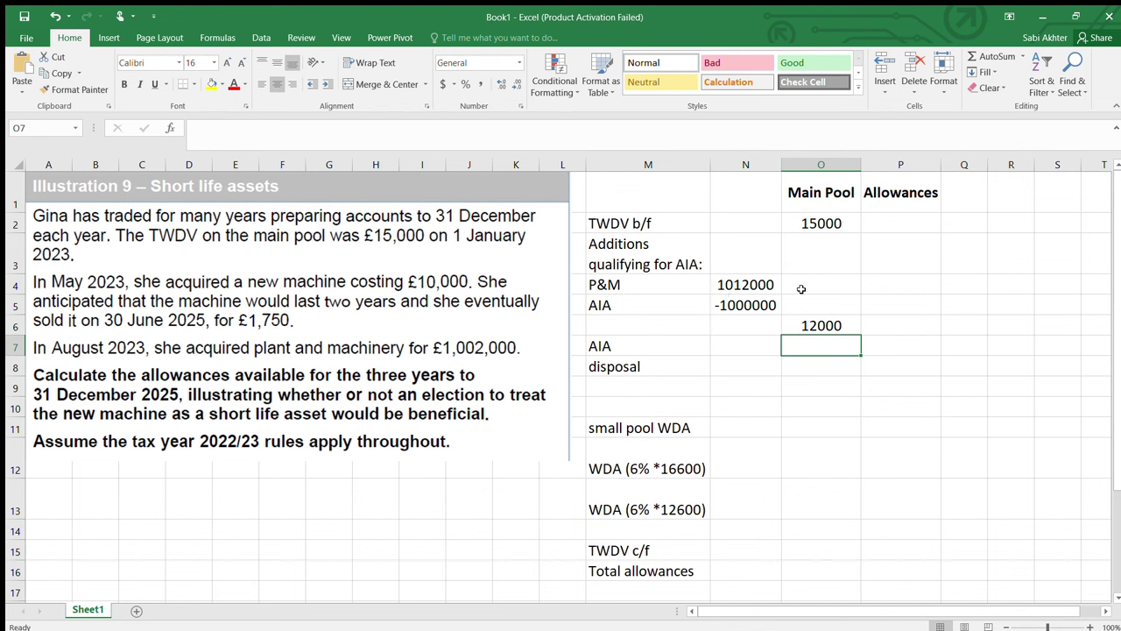
- Enter 1000000 in P5 as the AIA in the Allowances column
{"action": "left_click", "coordinate": [739, 299]}
{"action": "left_click", "coordinate": [885, 302]}
{"action": "type", "text": "1000000"}
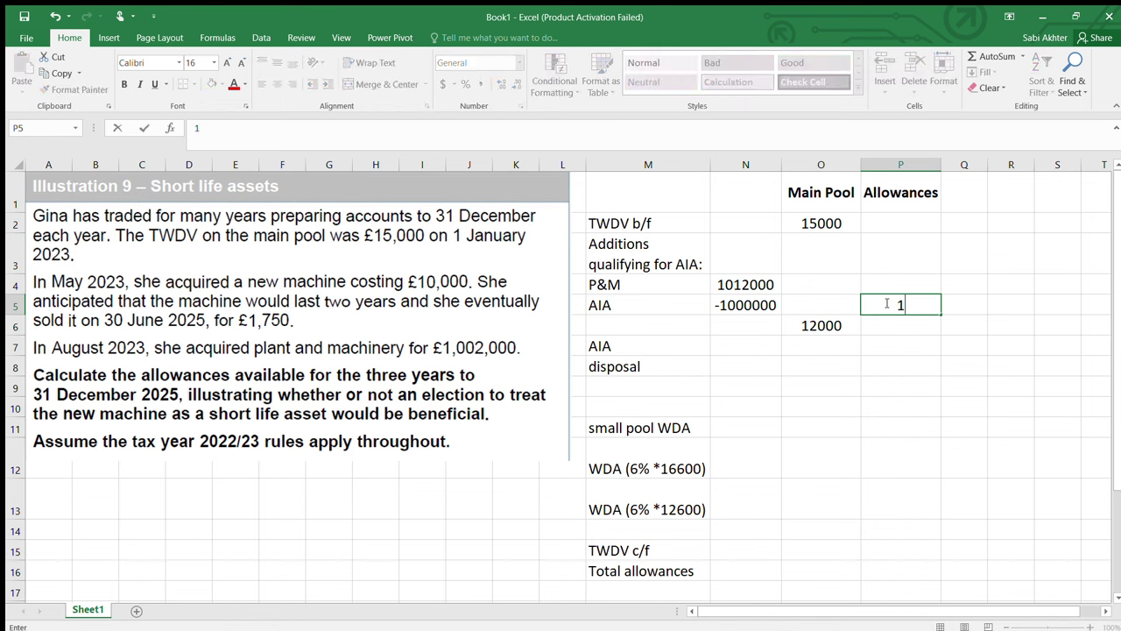
{"action": "key", "text": "Return"}
- Clear the AIA label in M7 and calculate the main pool subtotal in O7 as the sum of O2:O6
{"action": "key", "text": "Down"}
{"action": "key", "text": "Left"}
{"action": "key", "text": "Left"}
{"action": "key", "text": "Left"}
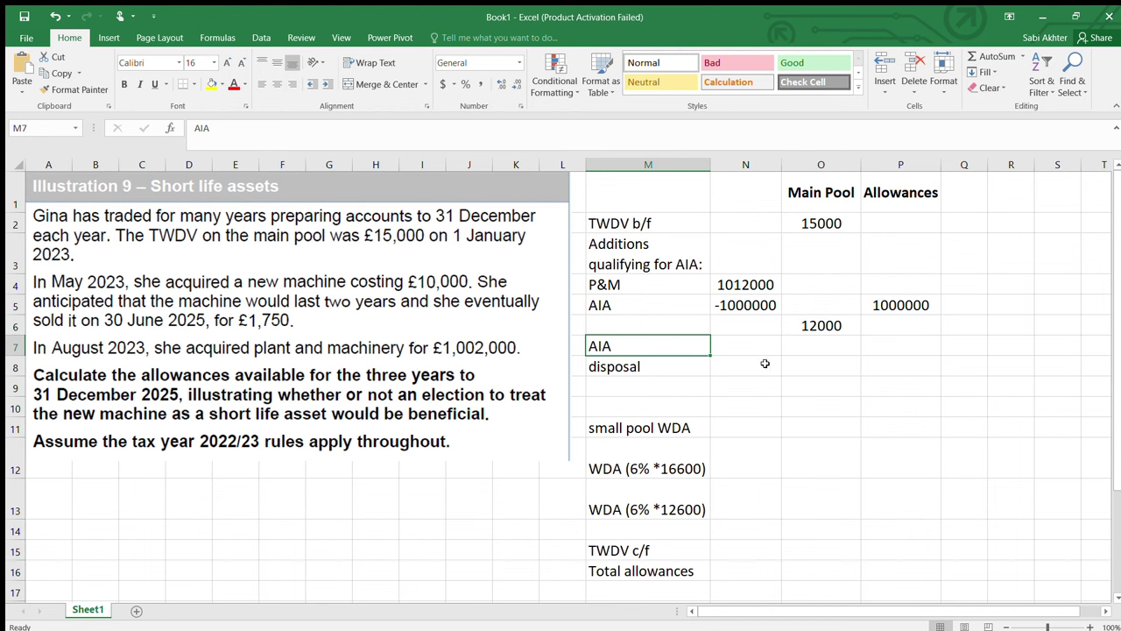
{"action": "key", "text": "BackSpace"}
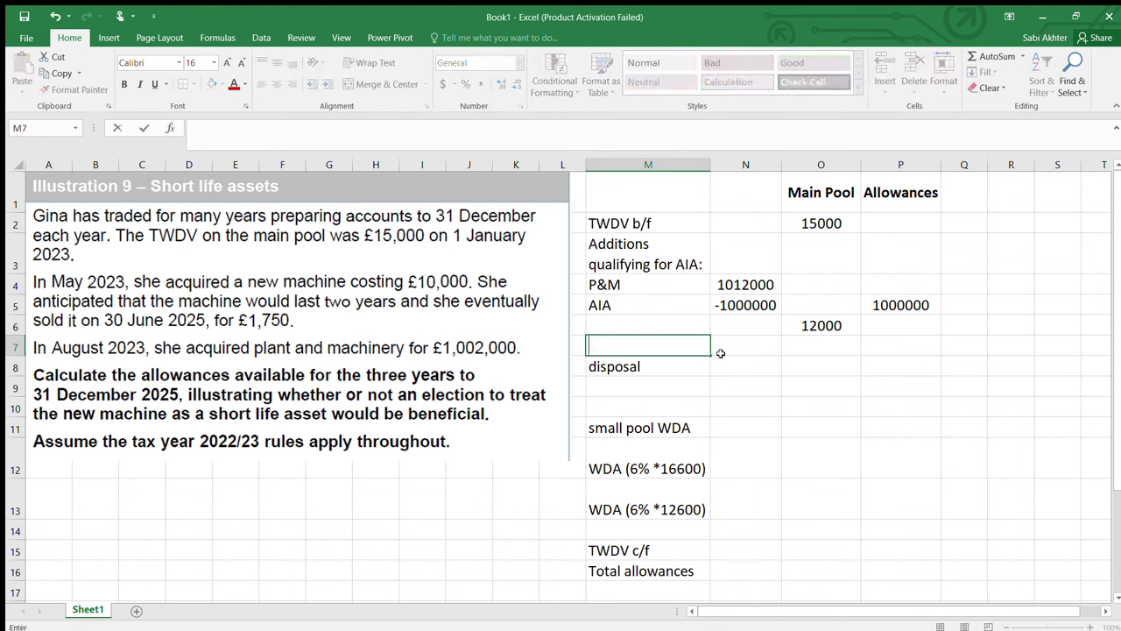
{"action": "left_click", "coordinate": [799, 347]}
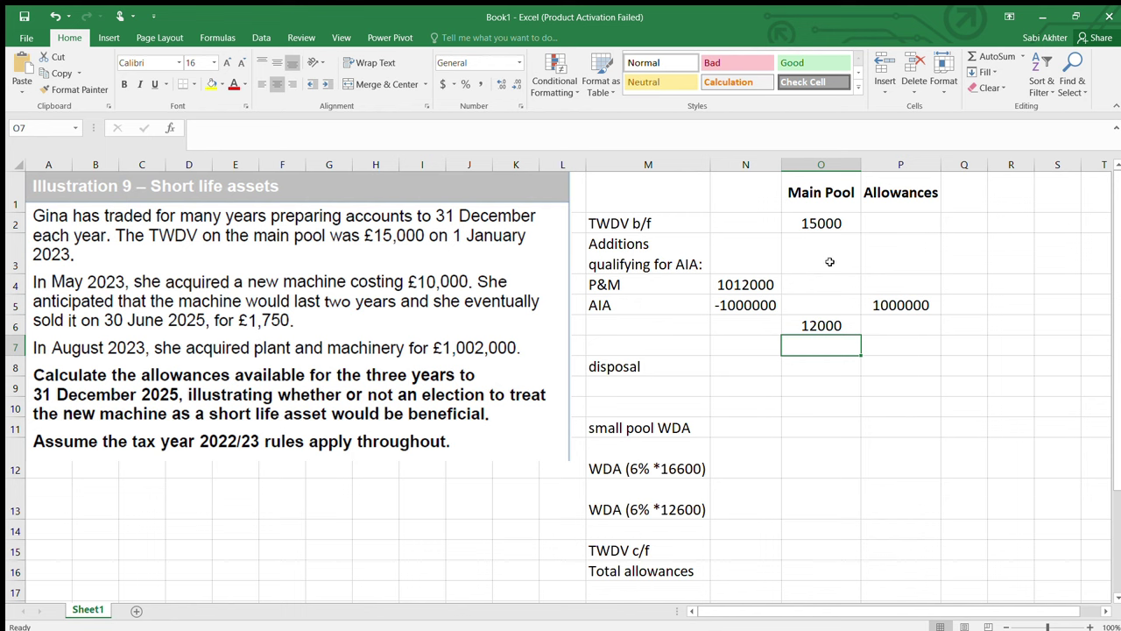
{"action": "type", "text": "=sum("}
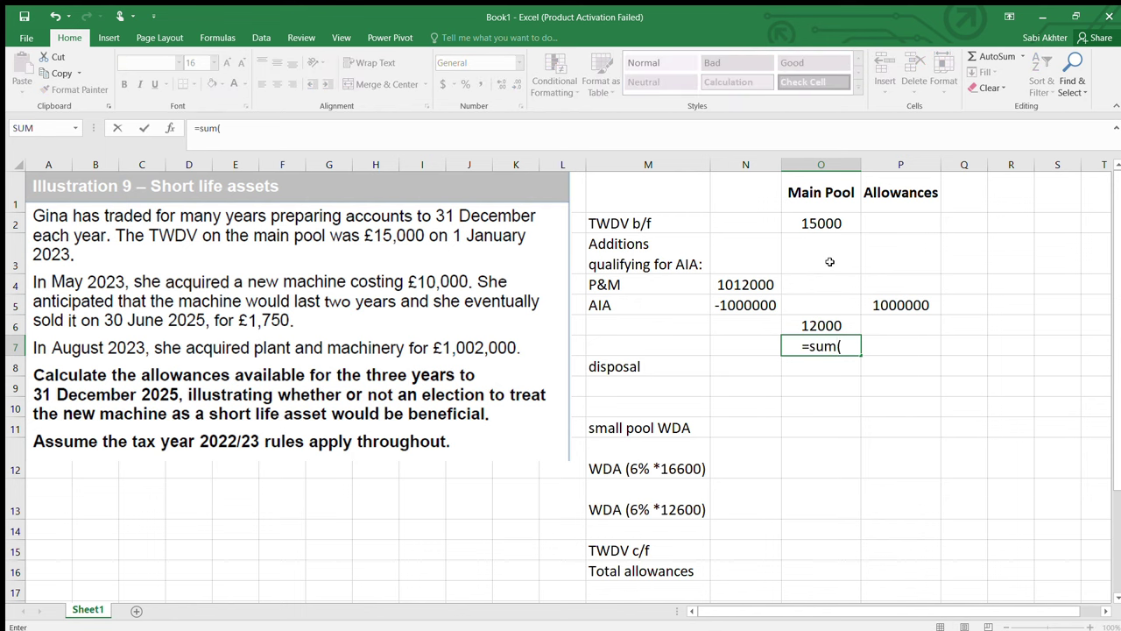
{"action": "left_click_drag", "start_coordinate": [819, 224], "coordinate": [821, 320]}
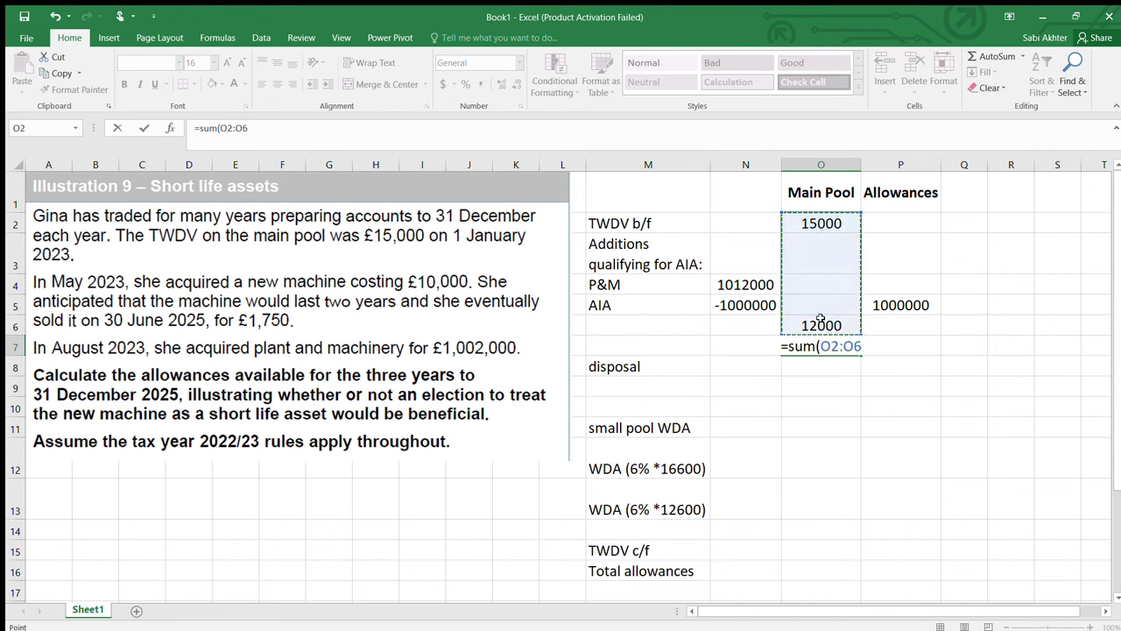
{"action": "key", "text": "Return"}
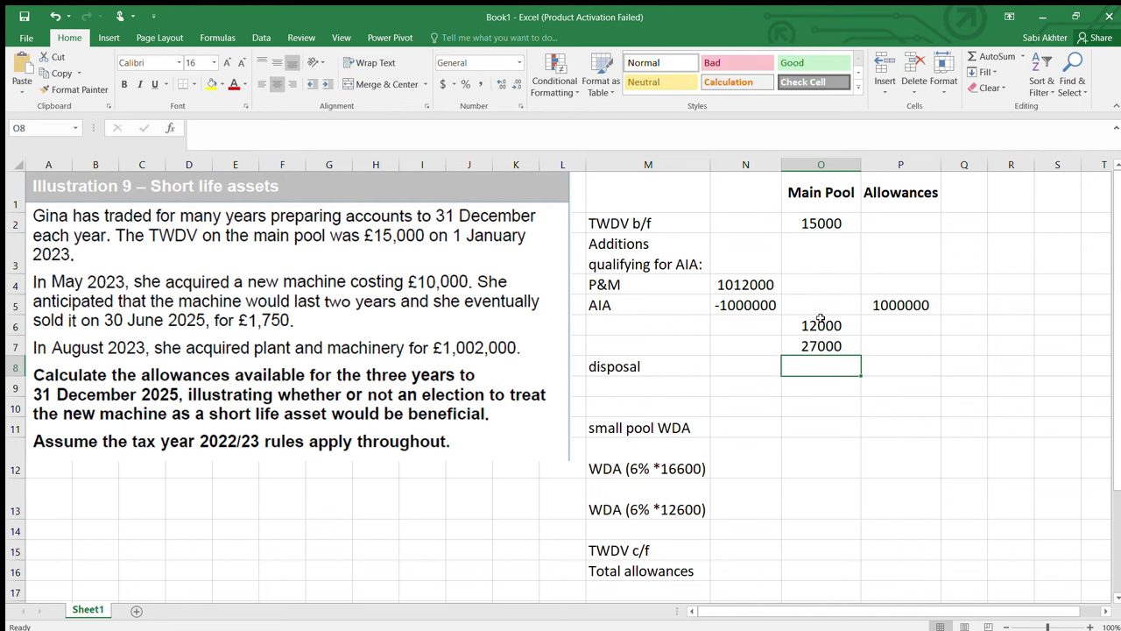
- Replace the disposal label in M8 with WDA and calculate it in O8 as 0.18*O7
{"action": "left_click", "coordinate": [675, 361]}
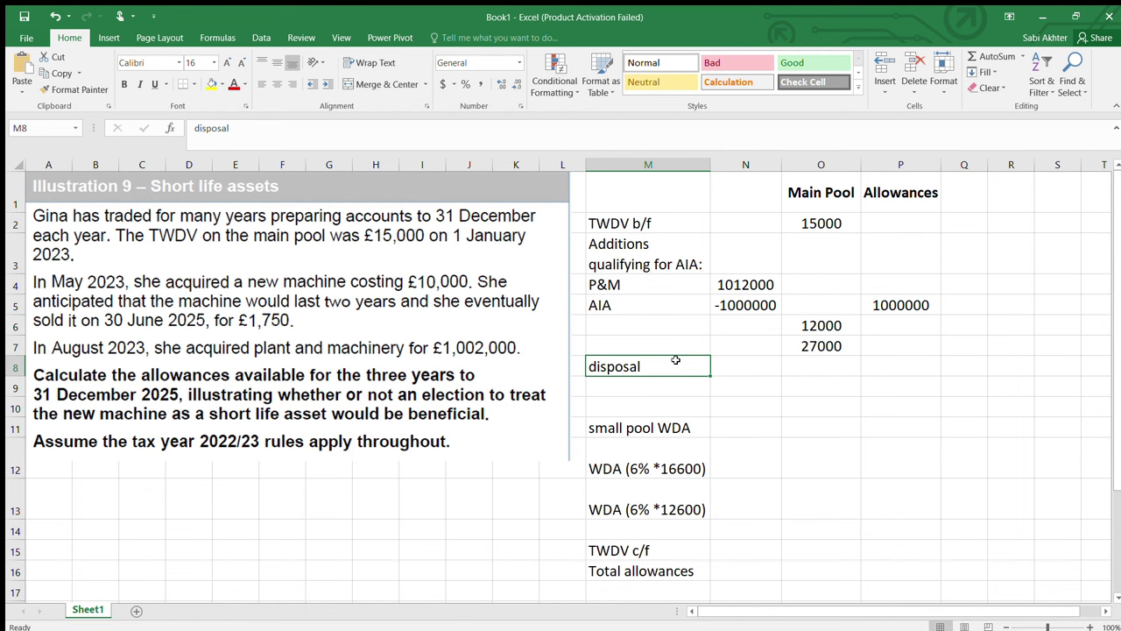
{"action": "type", "text": "WDA"}
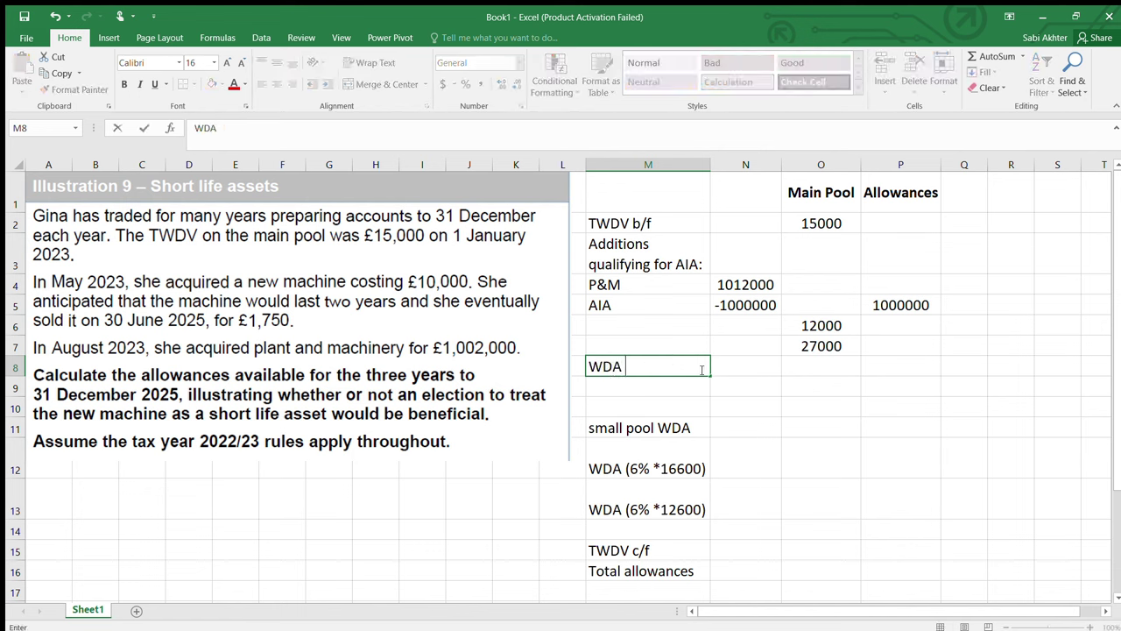
{"action": "left_click", "coordinate": [799, 350]}
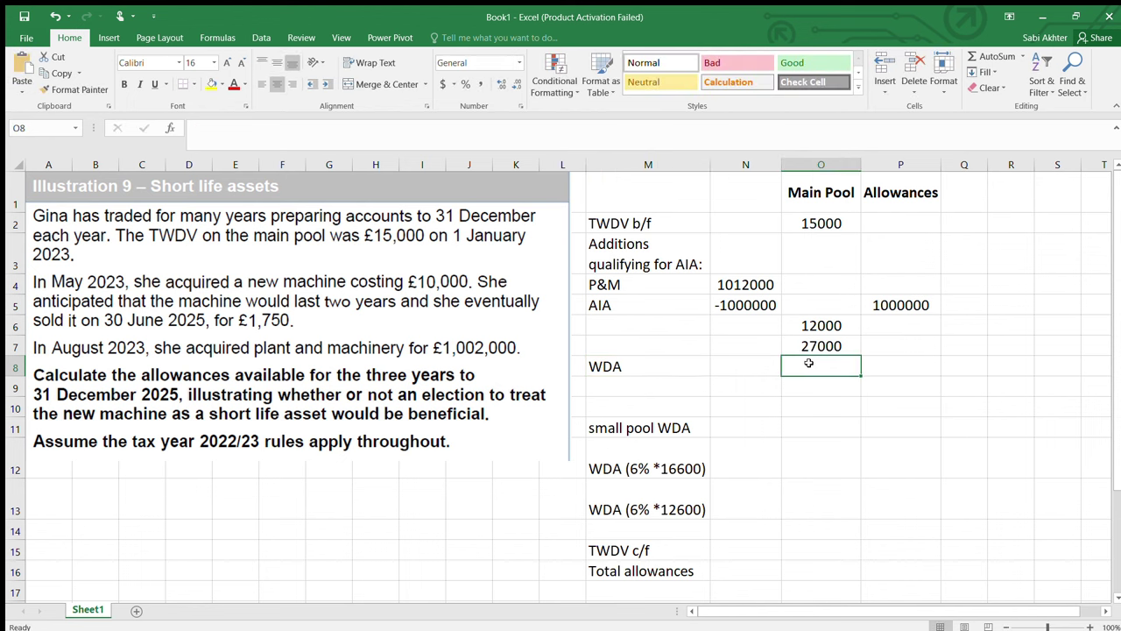
{"action": "left_click", "coordinate": [821, 360]}
{"action": "type", "text": "="}
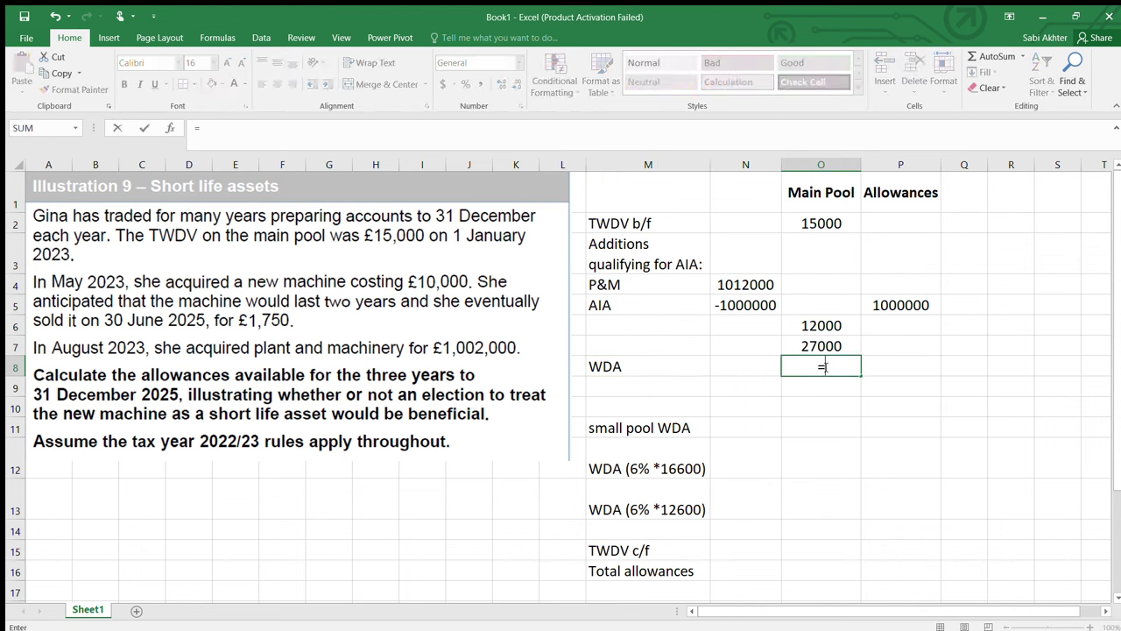
{"action": "type", "text": "0.18*"}
{"action": "left_click", "coordinate": [834, 346]}
{"action": "key", "text": "Return"}
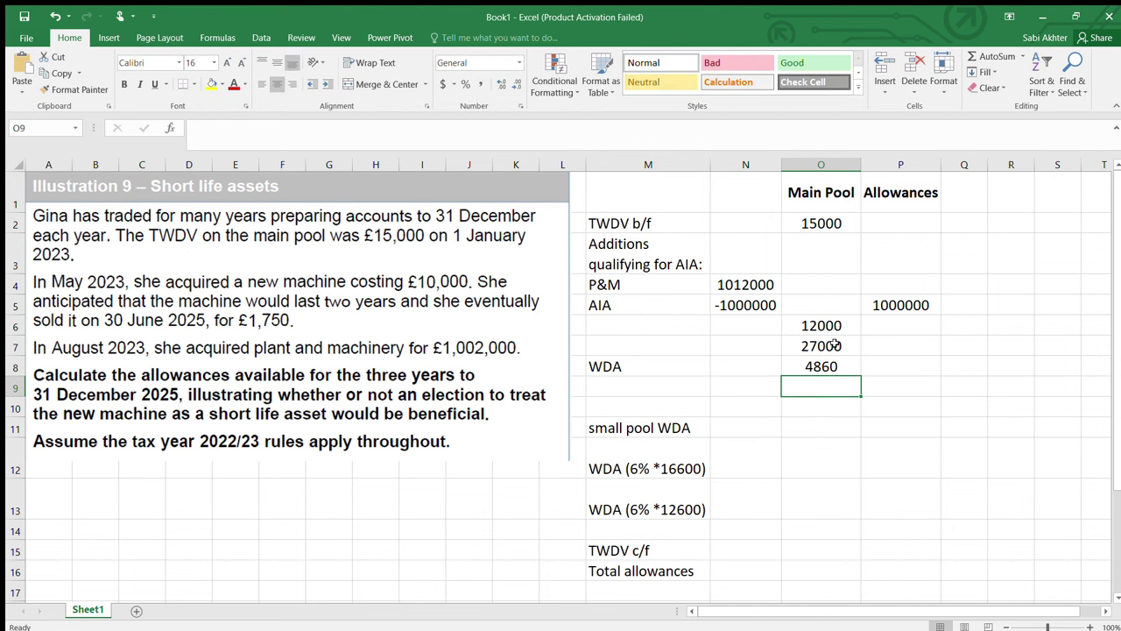
- Make the WDA formula in O8 negative by putting a minus sign before 0.18*O7
{"action": "double_click", "coordinate": [845, 367]}
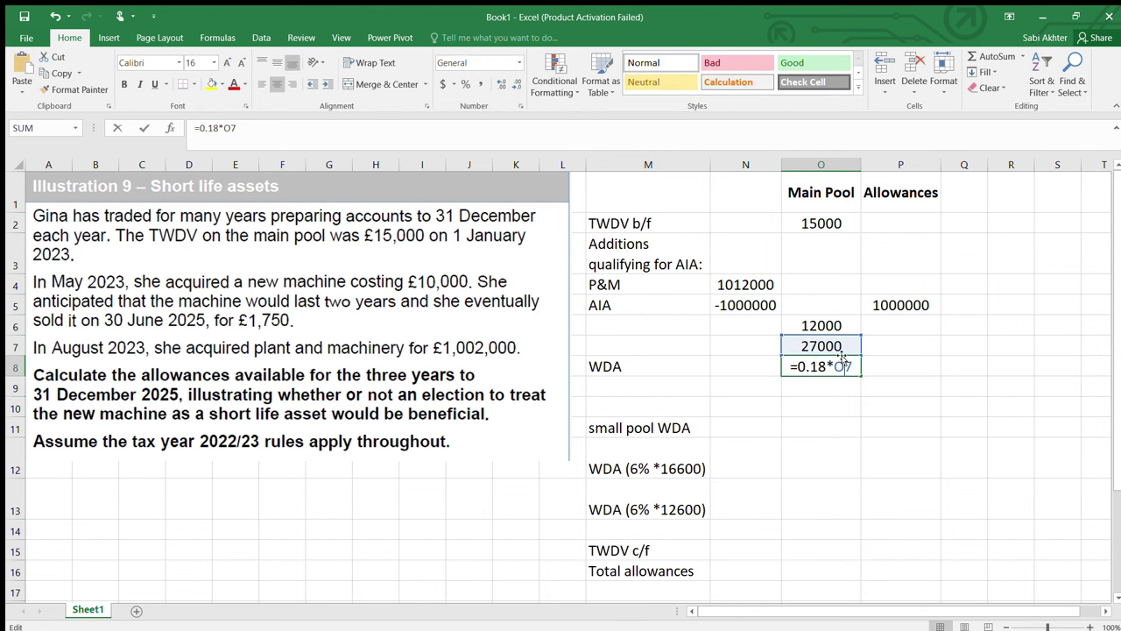
{"action": "left_click", "coordinate": [797, 366]}
{"action": "type", "text": "-"}
{"action": "key", "text": "Return"}
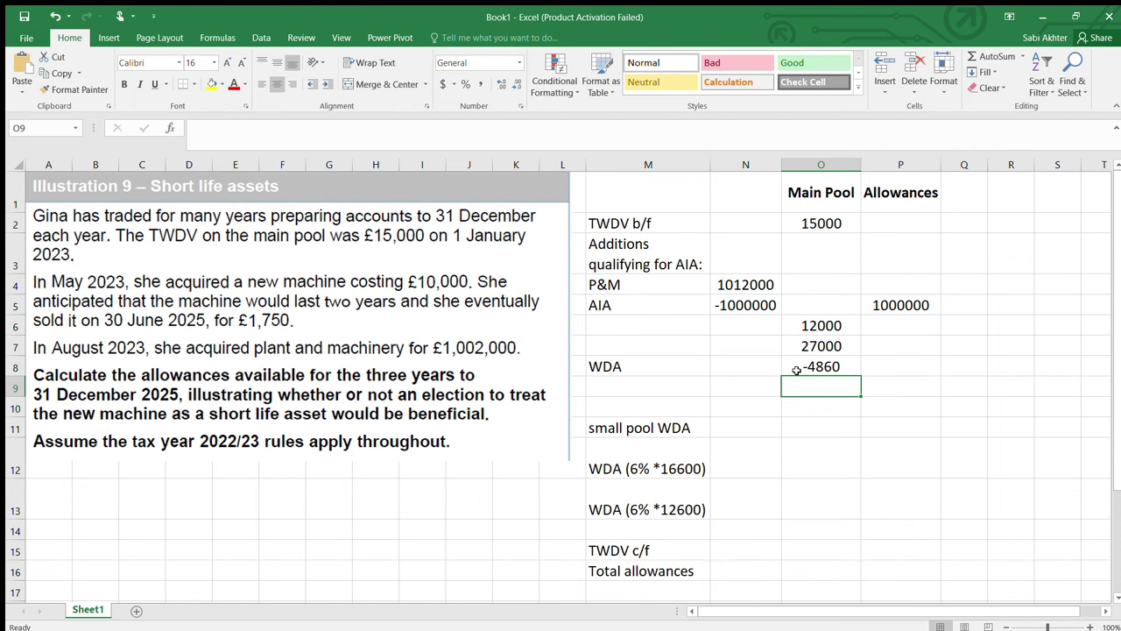
- Enter 4860 in P8 as the WDA in the Allowances column
{"action": "left_click", "coordinate": [813, 349]}
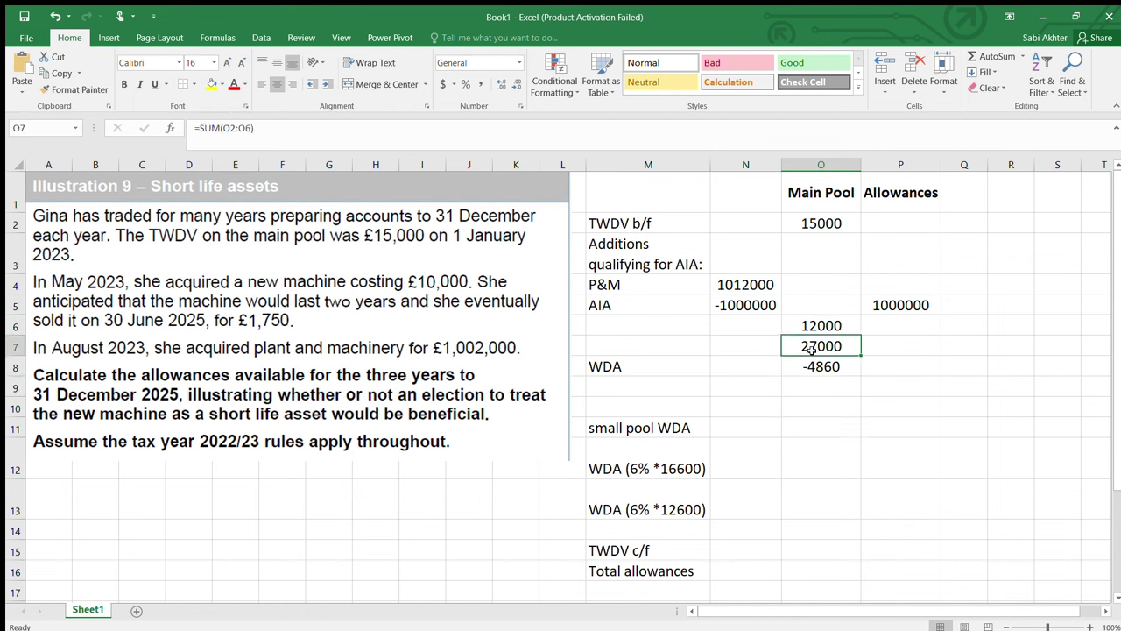
{"action": "left_click", "coordinate": [878, 366]}
{"action": "type", "text": "4860"}
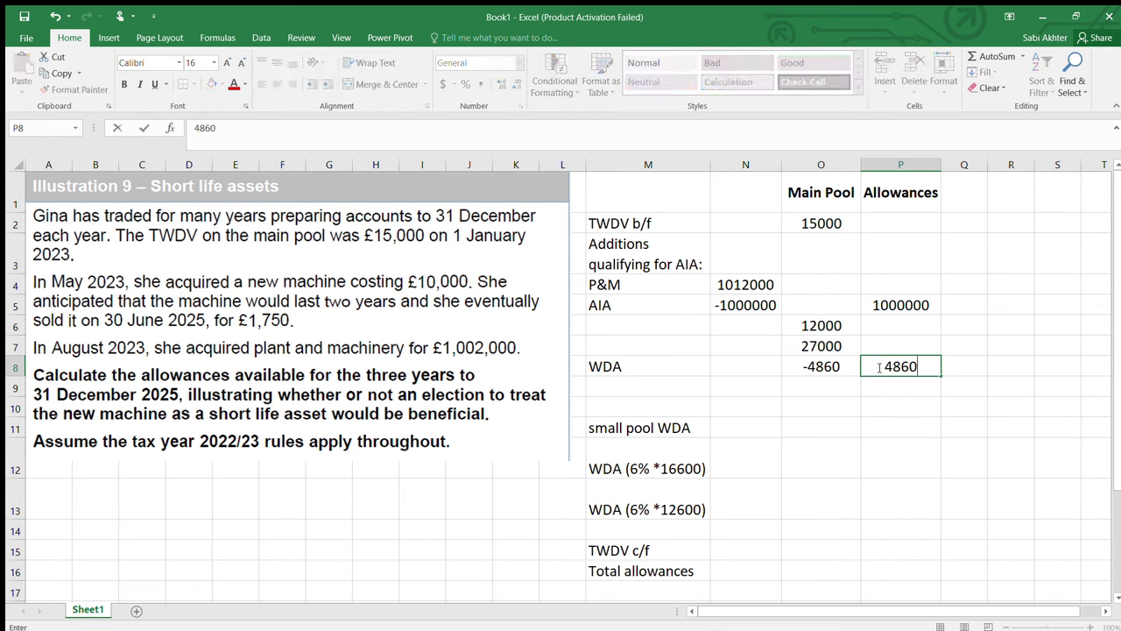
{"action": "key", "text": "Return"}
- Copy the TWDV c/f label from M15 into M9, directly below the WDA row
{"action": "key", "text": "Left"}
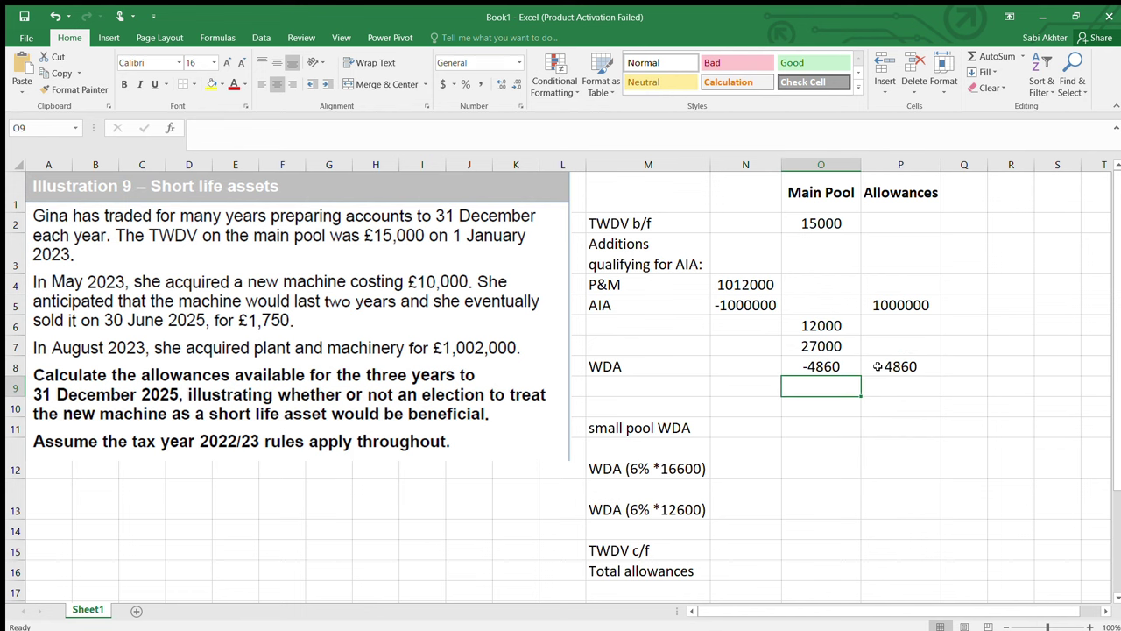
{"action": "left_click", "coordinate": [687, 388]}
{"action": "left_click", "coordinate": [673, 550]}
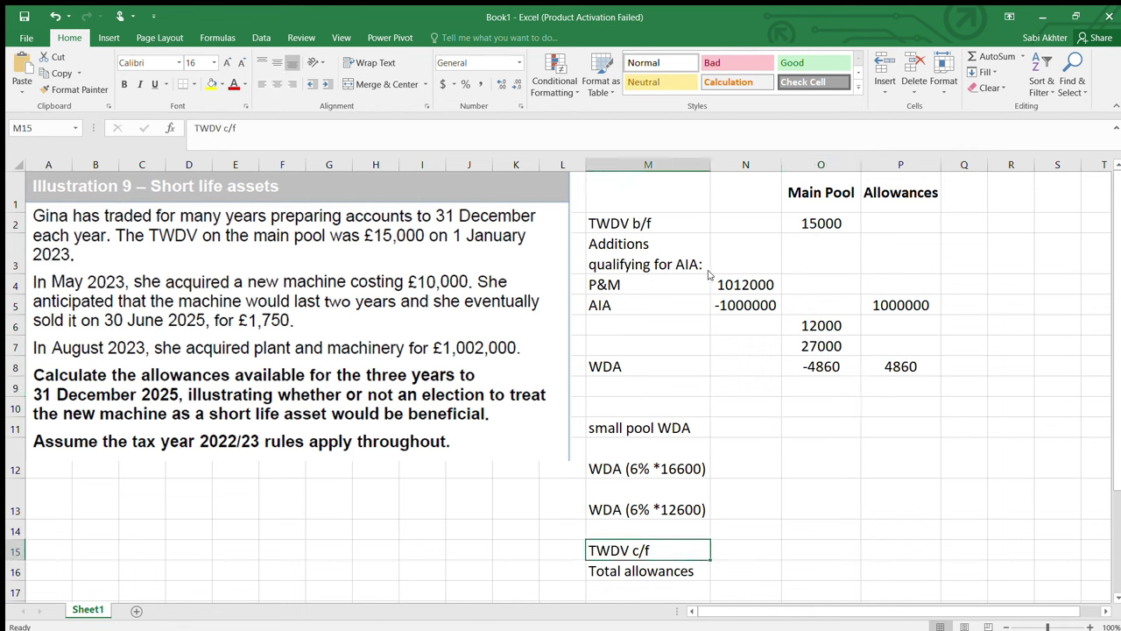
{"action": "key", "text": "ctrl+c"}
{"action": "left_click", "coordinate": [672, 389]}
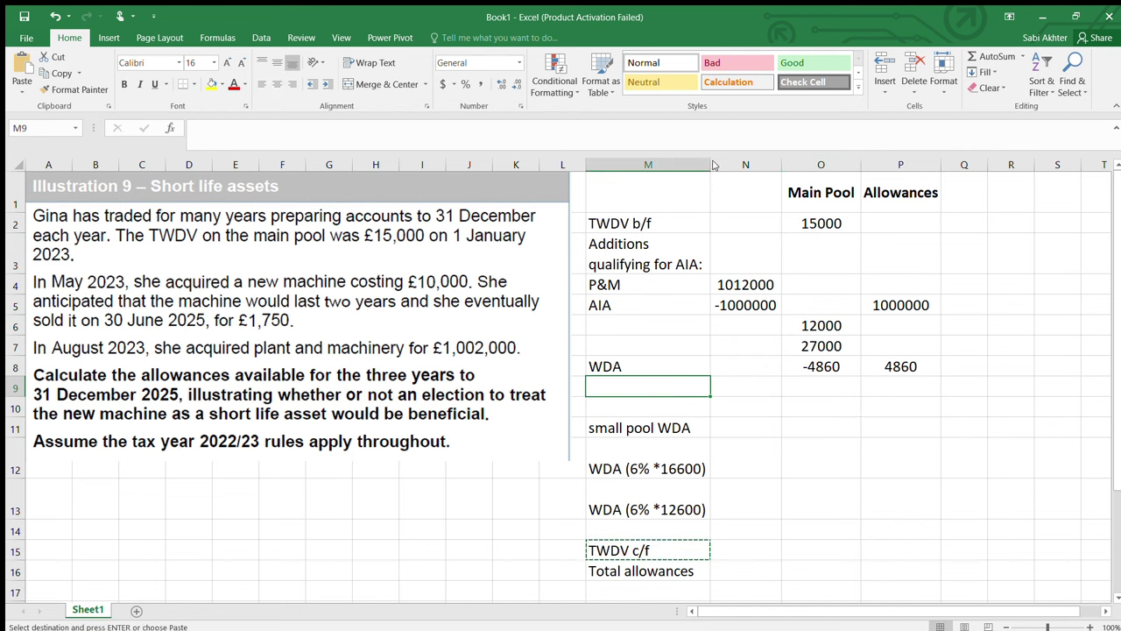
{"action": "key", "text": "ctrl+v"}
- Calculate the main pool TWDV c/f in O9 as the sum of O7:O8
{"action": "left_click", "coordinate": [806, 384]}
{"action": "type", "text": "=sum("}
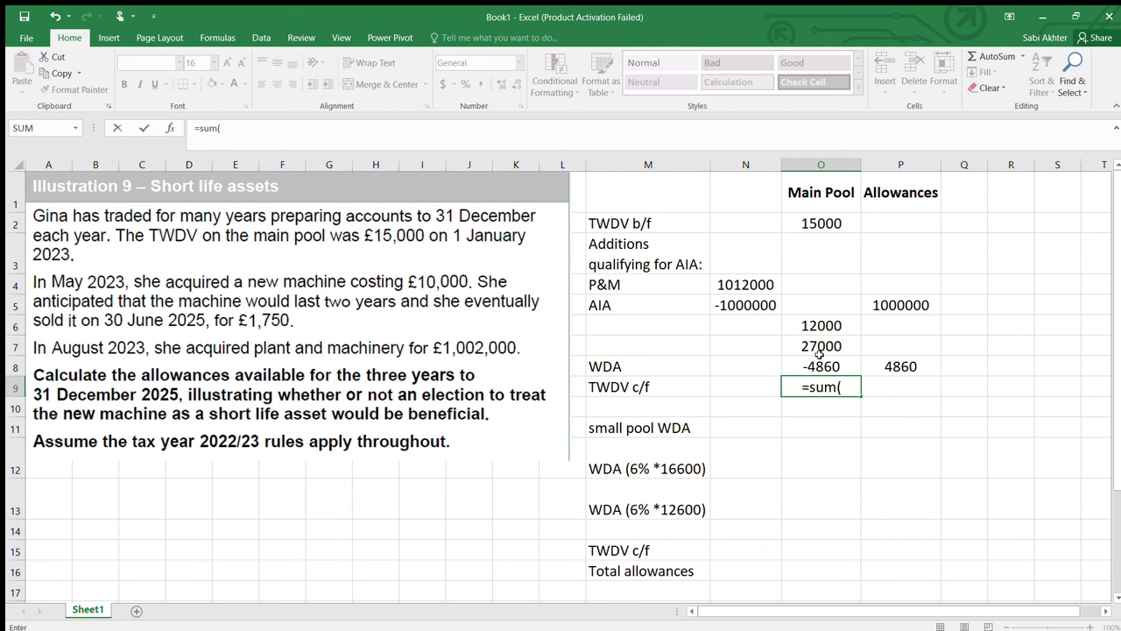
{"action": "left_click_drag", "start_coordinate": [820, 348], "coordinate": [821, 367]}
{"action": "key", "text": "Return"}
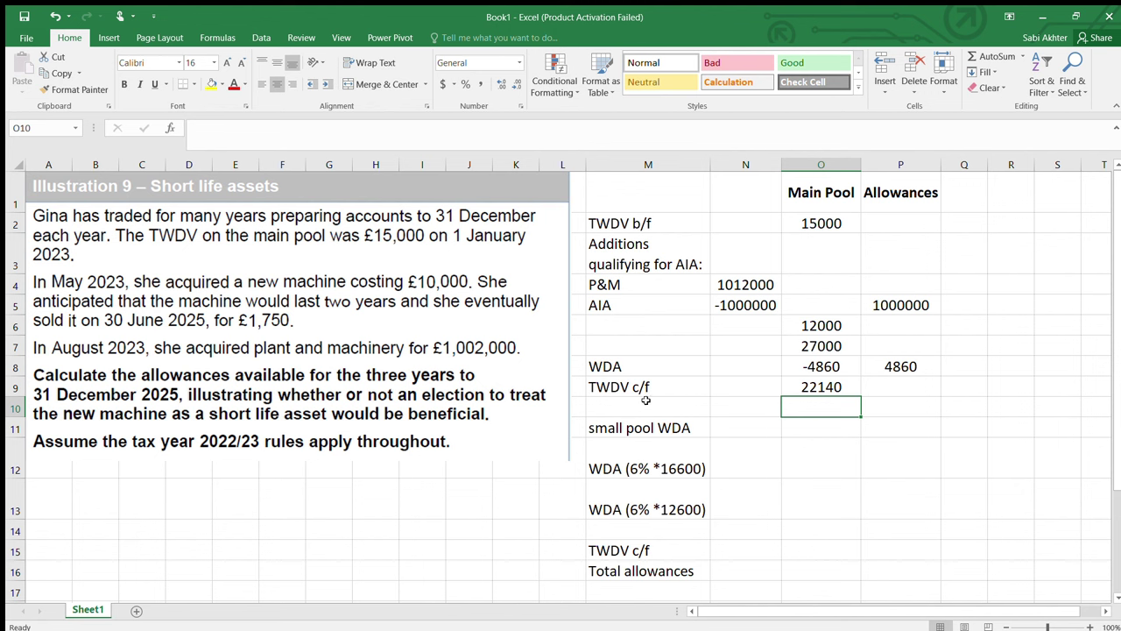
- Clear the small pool WDA label in M11 and enter TA as the total allowances label in M10
{"action": "left_click", "coordinate": [674, 428]}
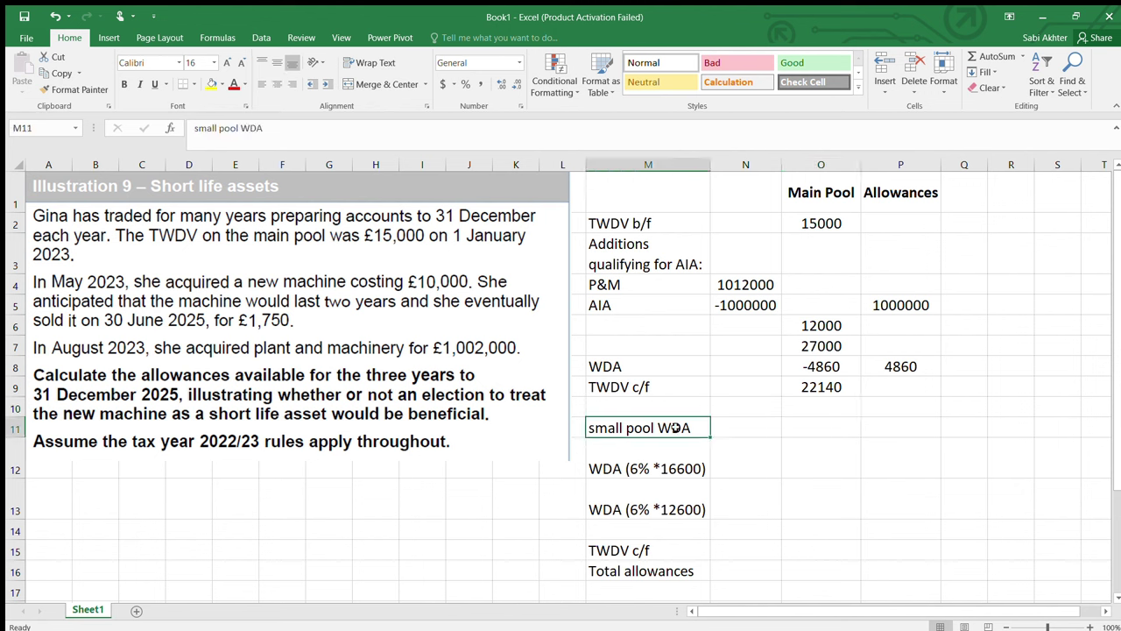
{"action": "type", "text": "TA"}
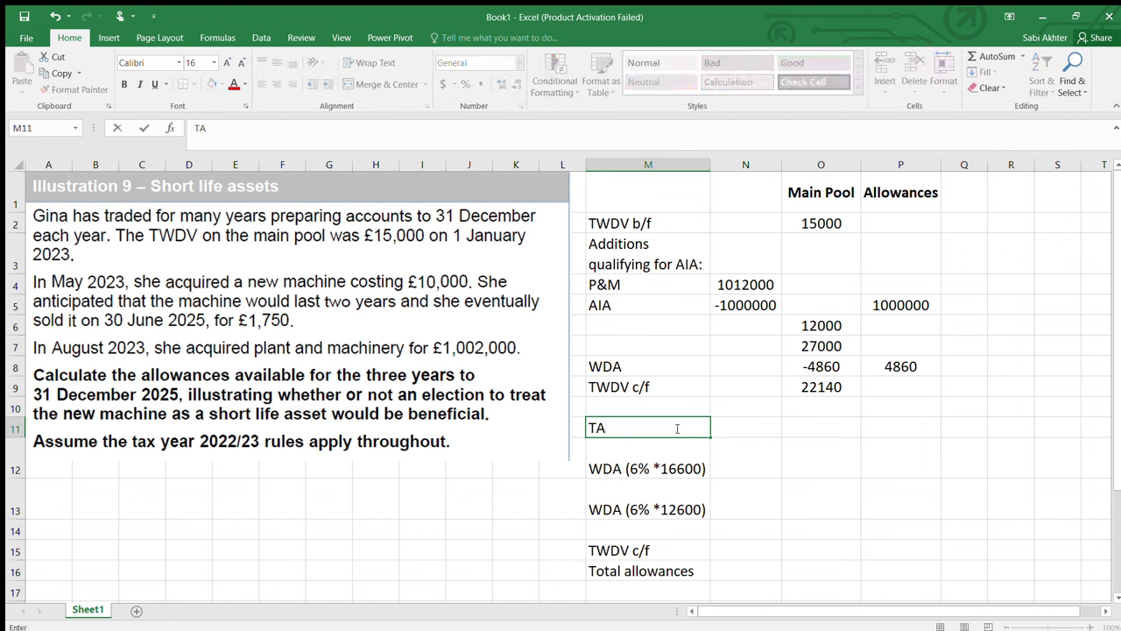
{"action": "key", "text": "Tab"}
{"action": "left_click", "coordinate": [675, 427]}
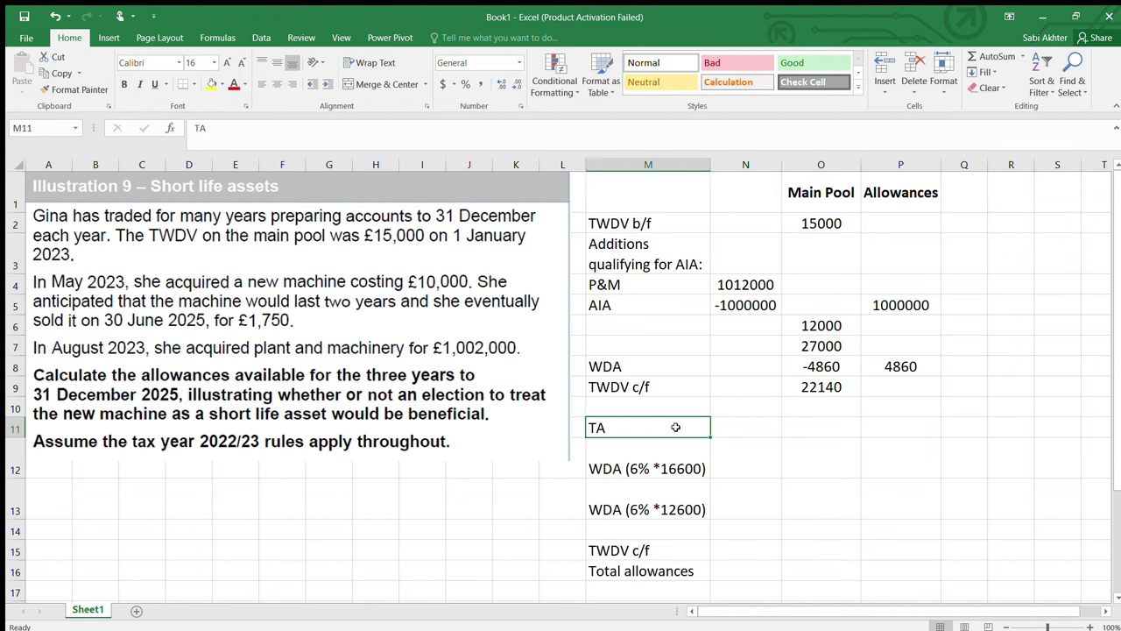
{"action": "key", "text": "Delete"}
{"action": "key", "text": "Up"}
{"action": "key", "text": "F2"}
{"action": "type", "text": "TA"}
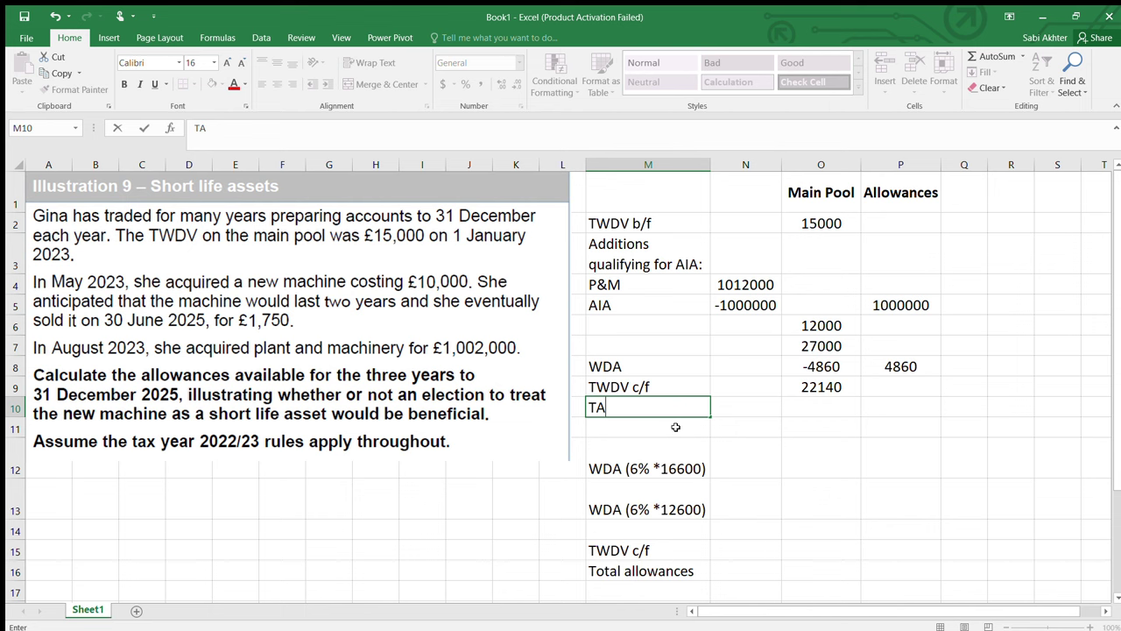
- Calculate the total allowances in P10 as the sum of P5:P8
{"action": "key", "text": "Tab"}
{"action": "key", "text": "Tab"}
{"action": "key", "text": "Tab"}
{"action": "type", "text": "=sum("}
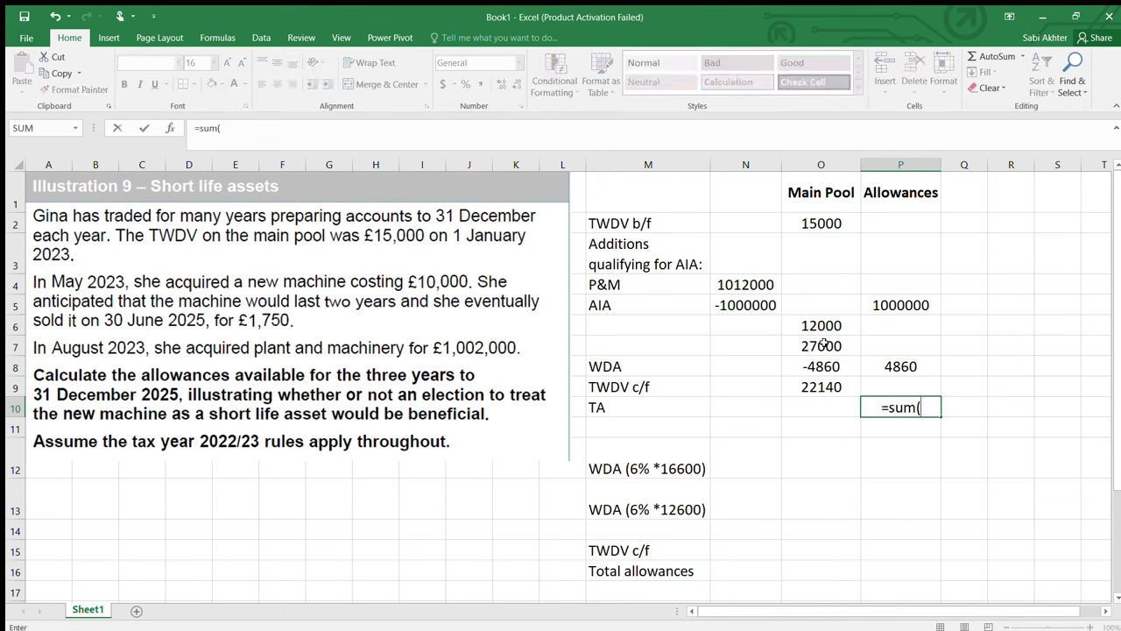
{"action": "left_click_drag", "start_coordinate": [867, 301], "coordinate": [874, 362]}
{"action": "key", "text": "Return"}
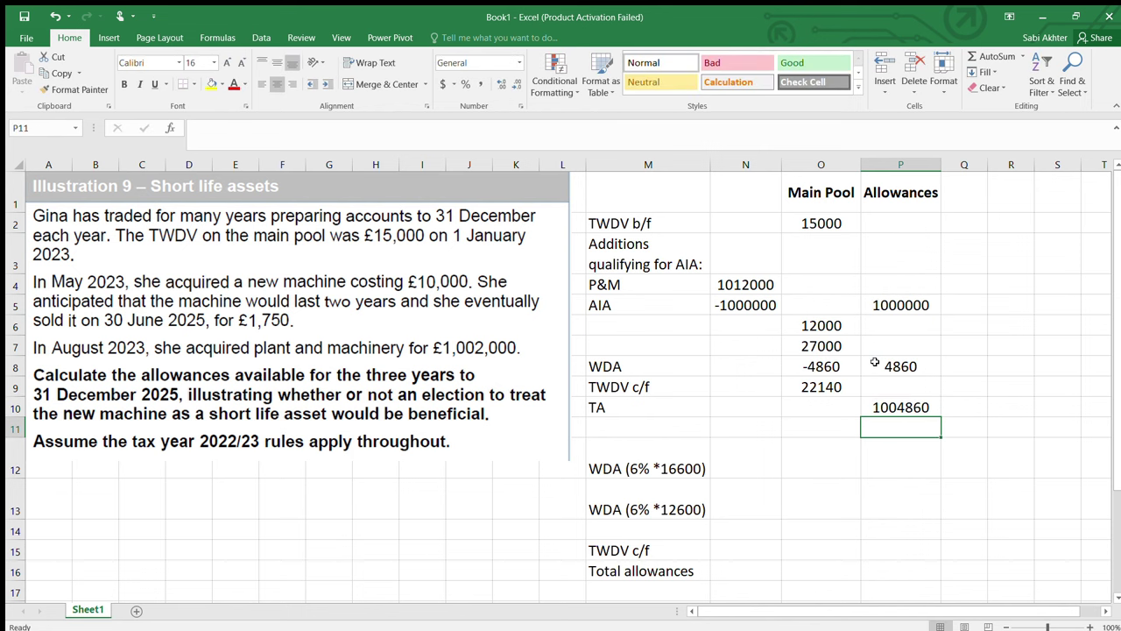
- Enter the period heading y/e 31 Dec 2023 in M1 above the TWDV b/f row
{"action": "left_click", "coordinate": [659, 196]}
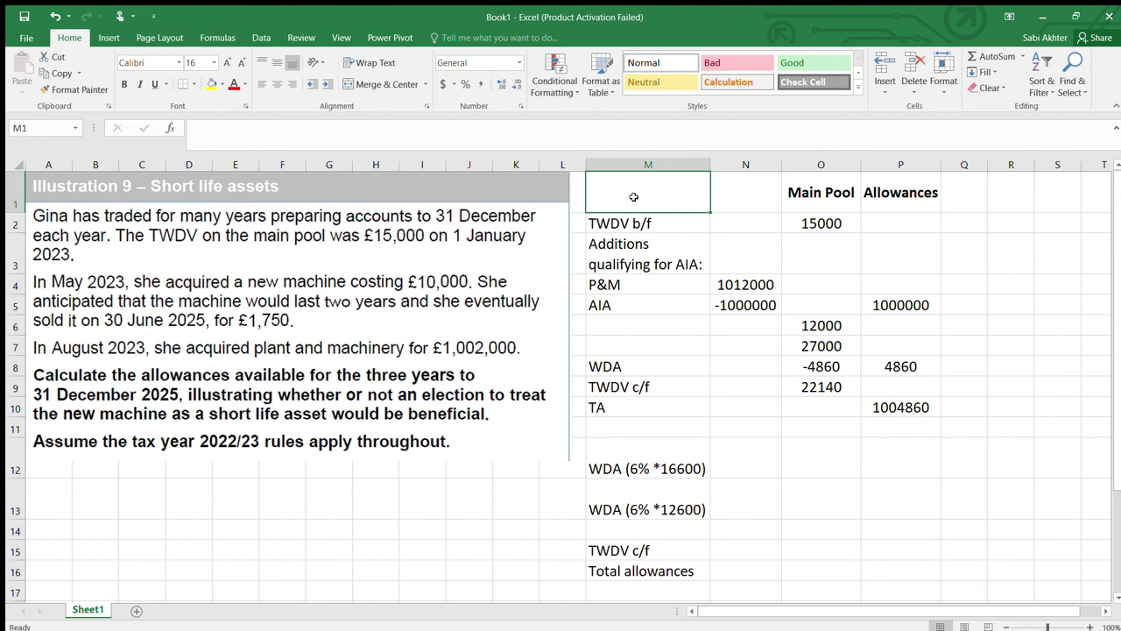
{"action": "type", "text": "y"}
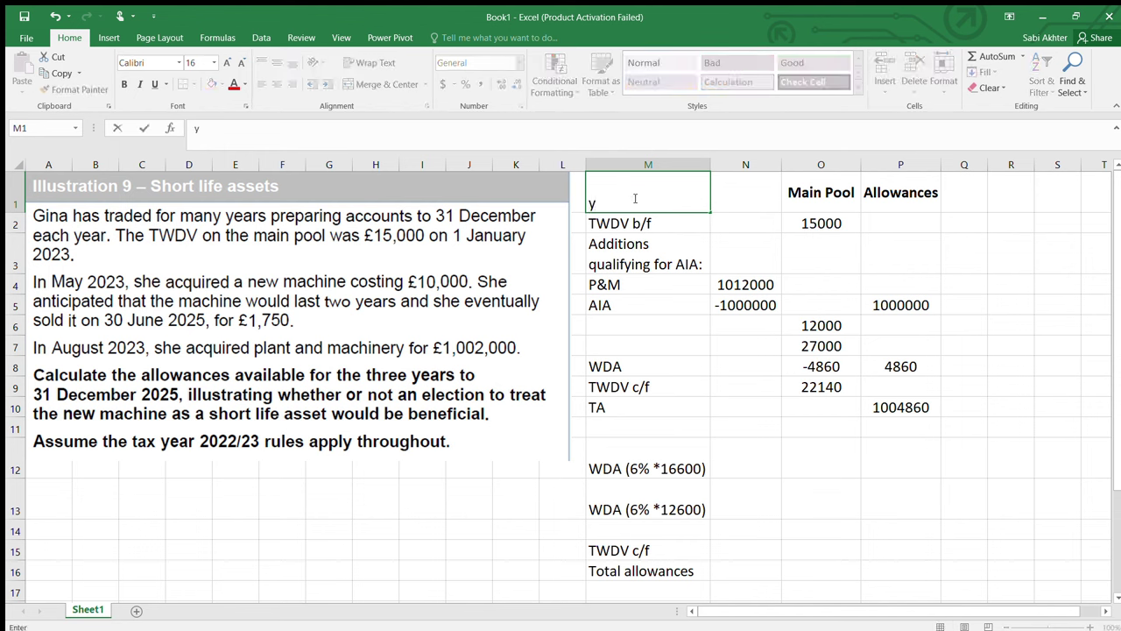
{"action": "type", "text": "/e 31 Dec 2"}
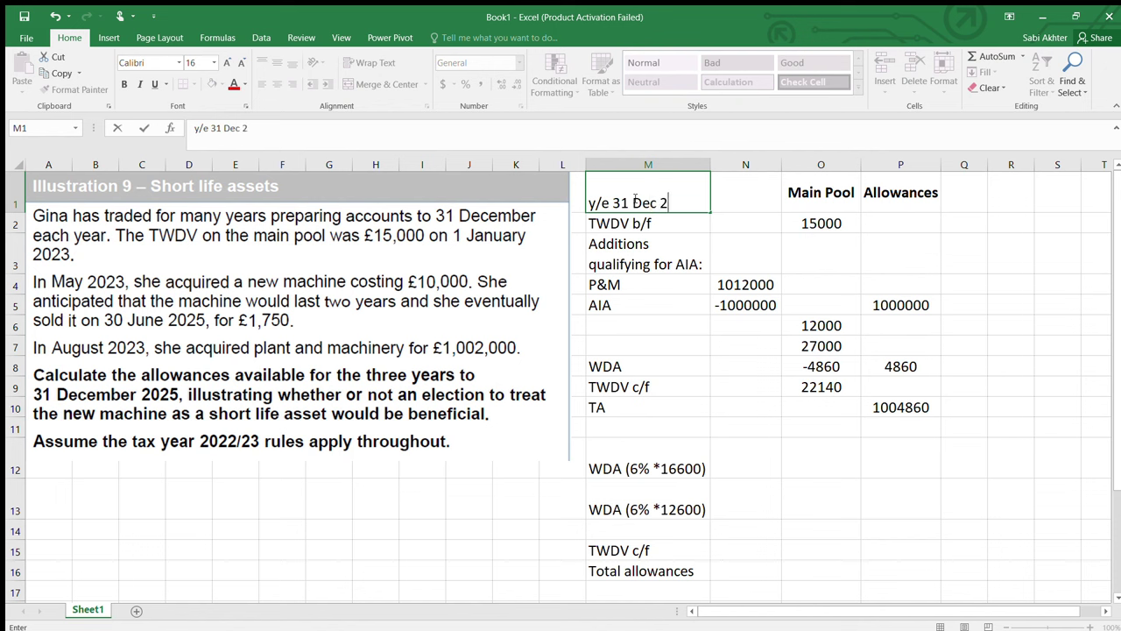
{"action": "type", "text": "023"}
{"action": "left_click", "coordinate": [878, 412]}
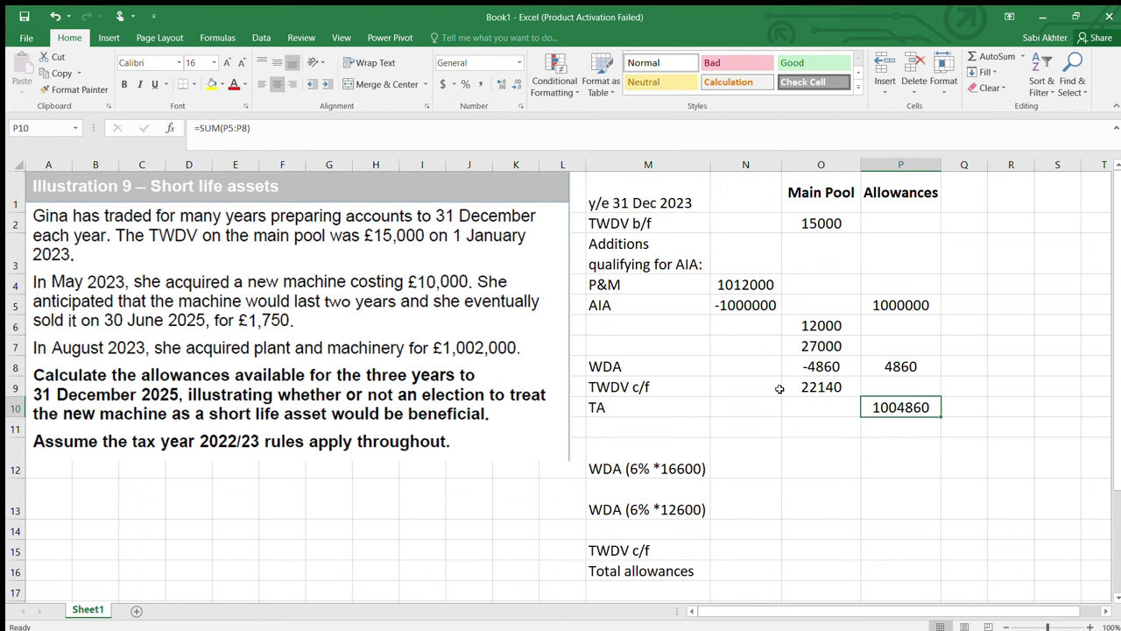
{"action": "left_click", "coordinate": [810, 388]}
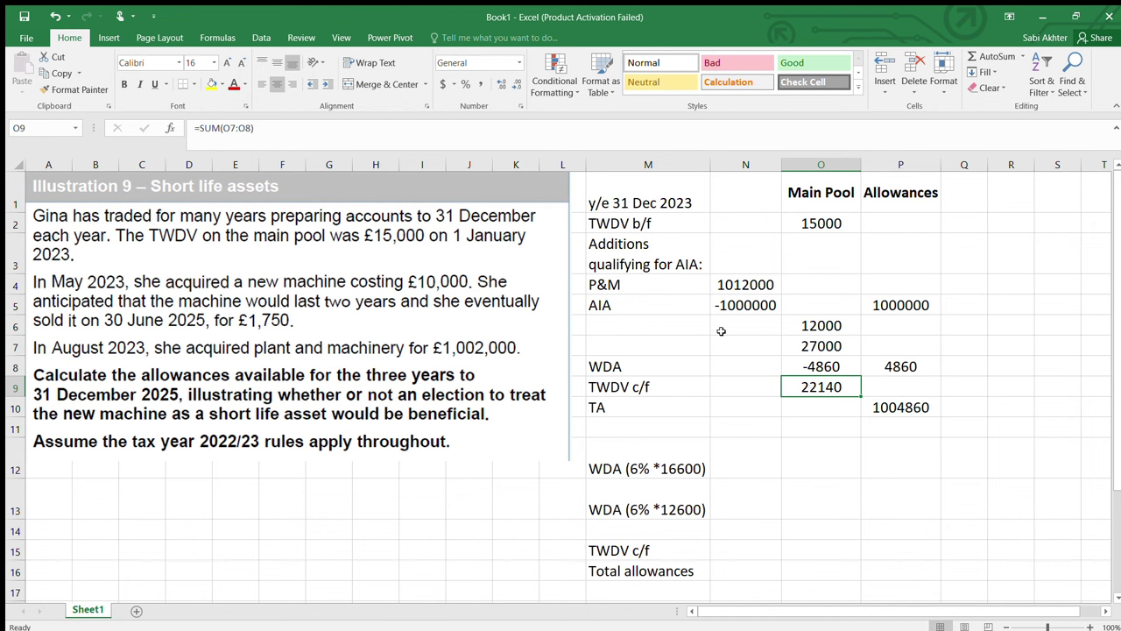
- Clear the leftover WDA (6% *16600) and WDA (6% *12600) labels in M12 and M13
{"action": "left_click", "coordinate": [677, 465]}
{"action": "key", "text": "BackSpace"}
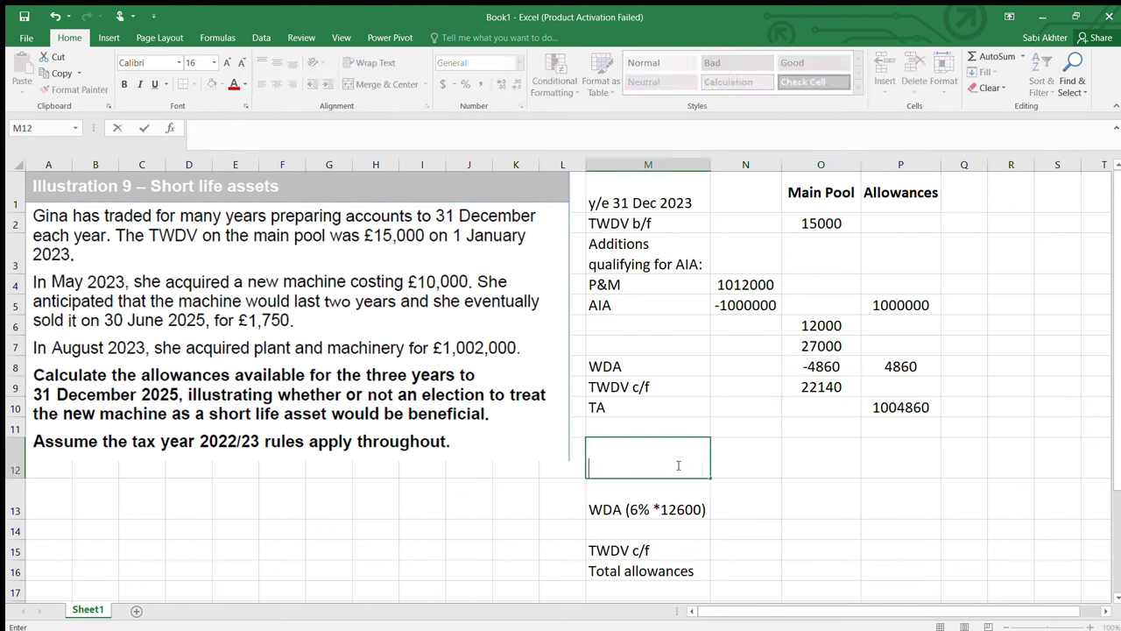
{"action": "key", "text": "Return"}
{"action": "key", "text": "Down"}
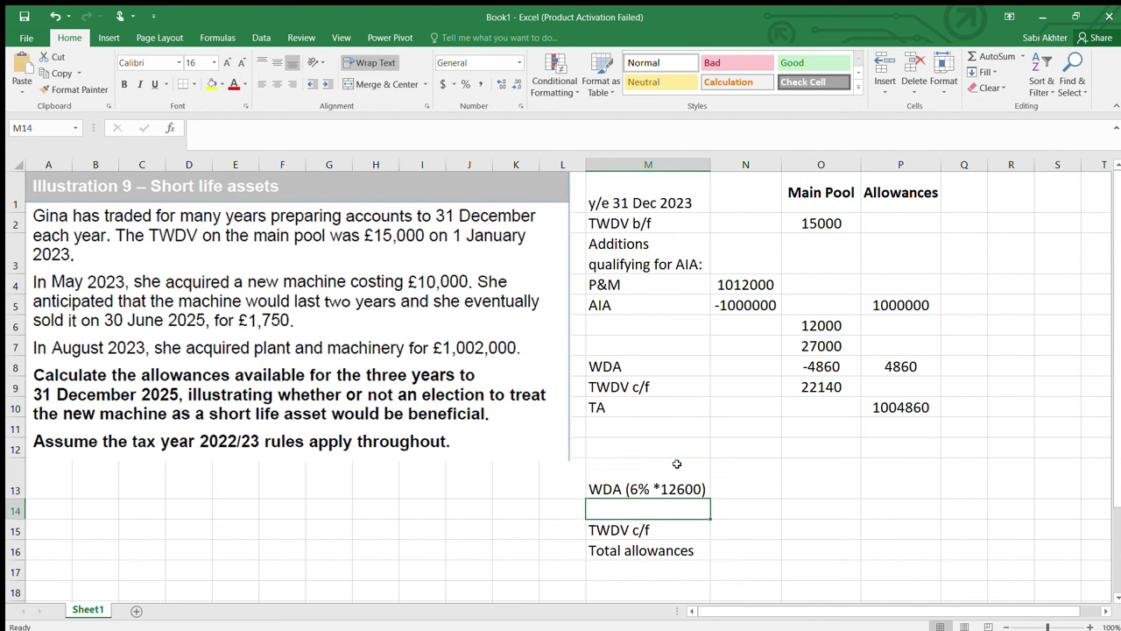
{"action": "left_click", "coordinate": [676, 464]}
{"action": "key", "text": "BackSpace"}
{"action": "key", "text": "Up"}
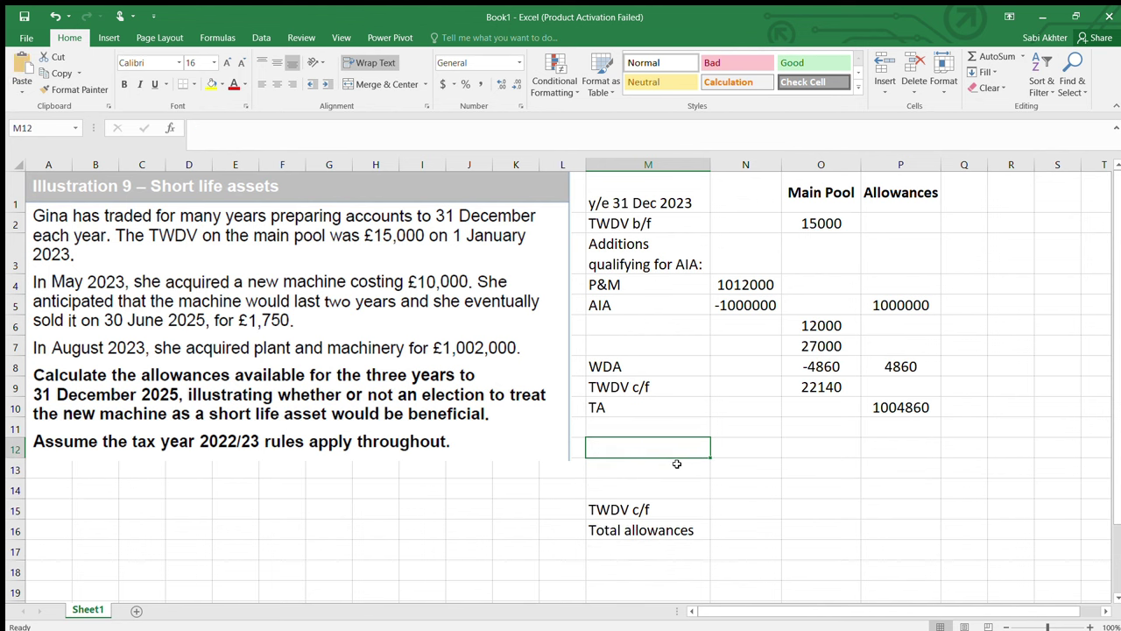
- Copy the period heading from M1 into M12 and change its year so it reads y/e 31 Dec 2024
{"action": "left_click", "coordinate": [666, 198]}
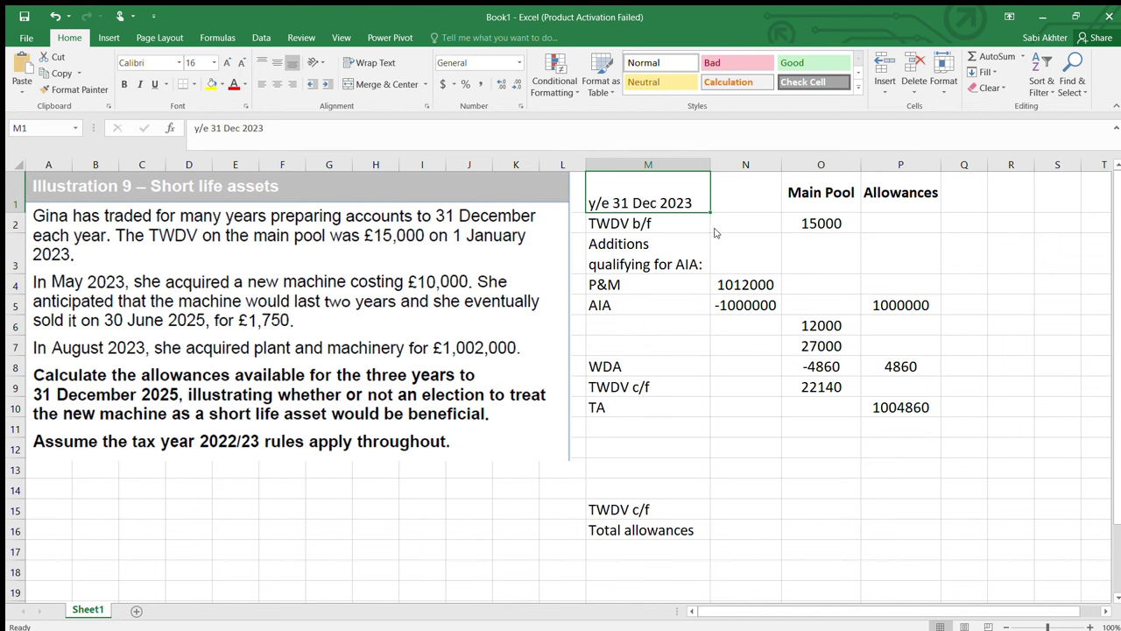
{"action": "key", "text": "ctrl+c"}
{"action": "left_click", "coordinate": [620, 442]}
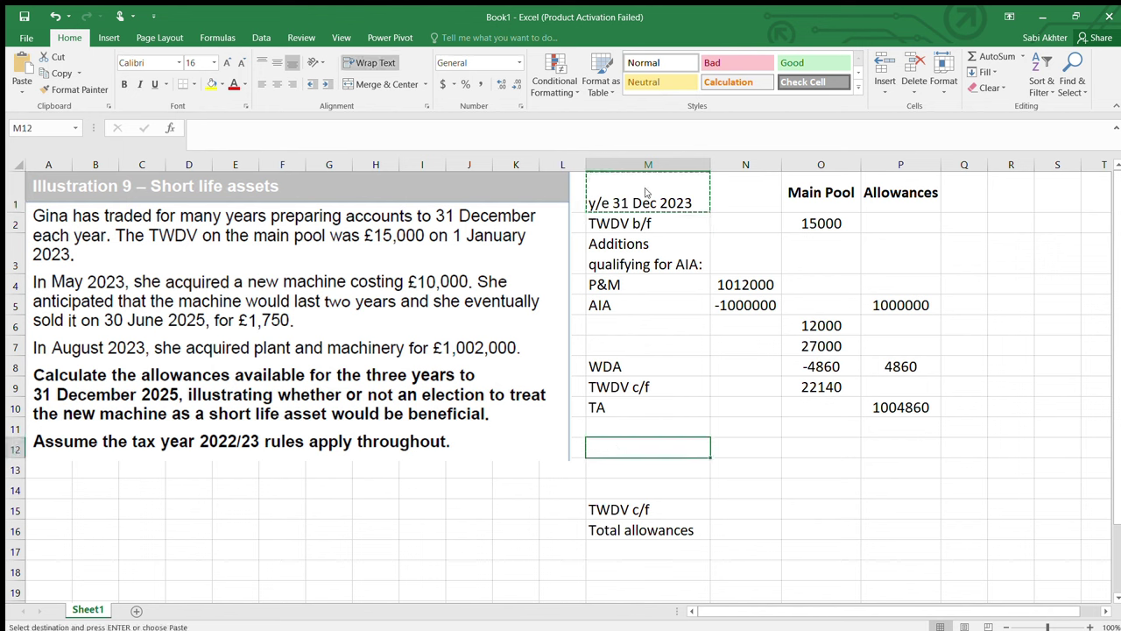
{"action": "key", "text": "ctrl+v"}
{"action": "double_click", "coordinate": [695, 448]}
{"action": "key", "text": "BackSpace"}
{"action": "type", "text": "4"}
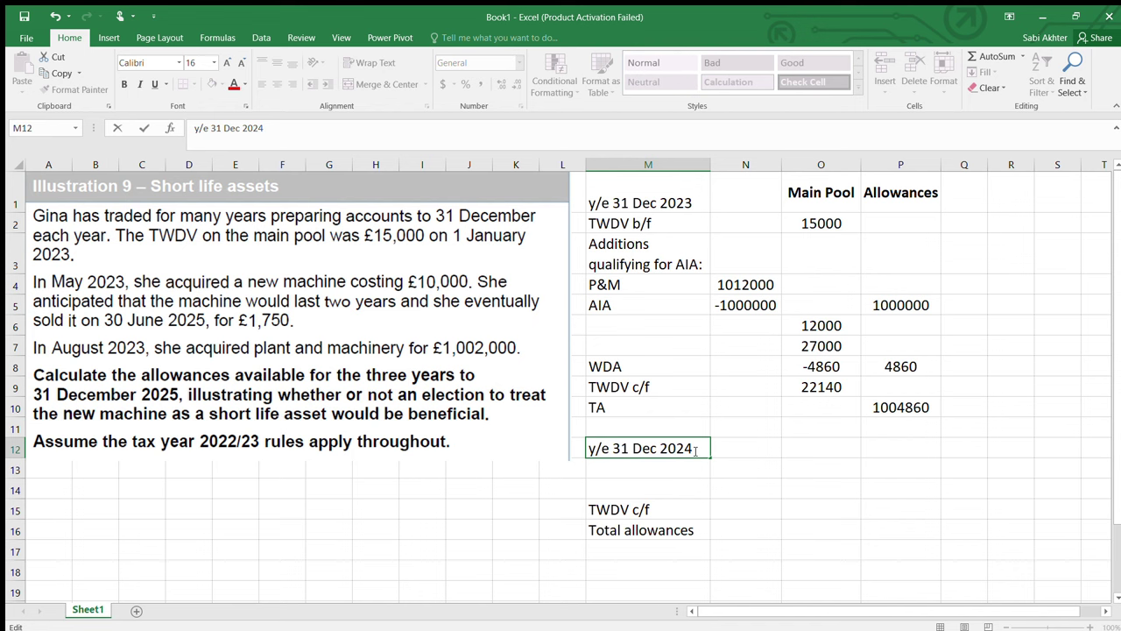
{"action": "key", "text": "Return"}
- Label M13 as WDA and calculate the second year's main pool WDA in O13 as -0.18*O9
{"action": "type", "text": "WD"}
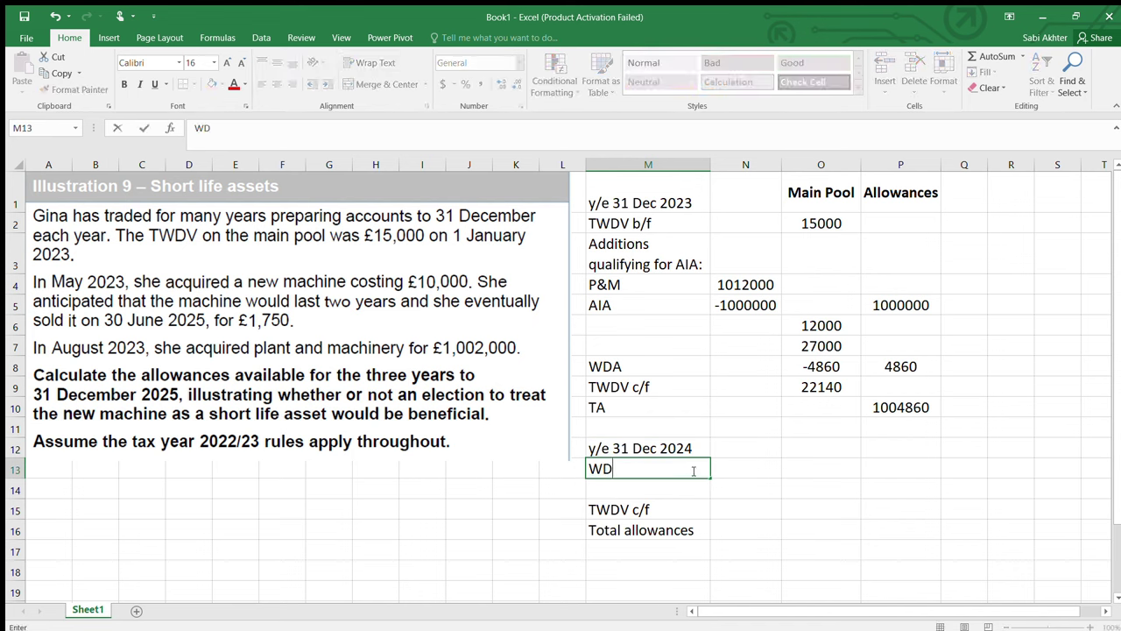
{"action": "type", "text": "A"}
{"action": "left_click", "coordinate": [813, 464]}
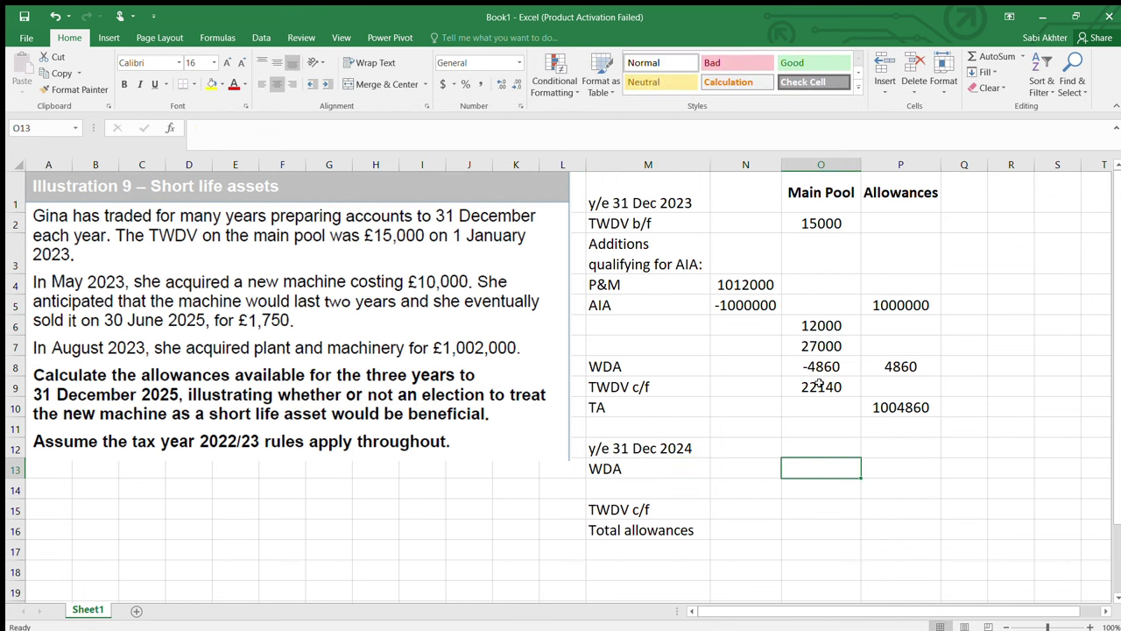
{"action": "type", "text": "="}
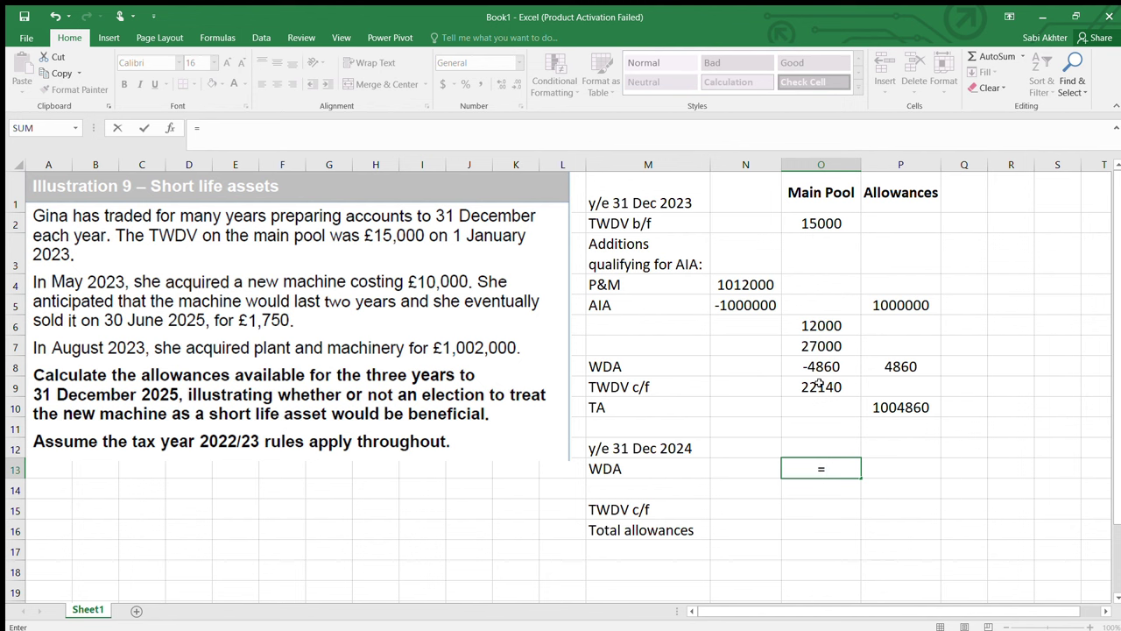
{"action": "type", "text": "-0.18*"}
{"action": "left_click", "coordinate": [820, 386]}
{"action": "key", "text": "Return"}
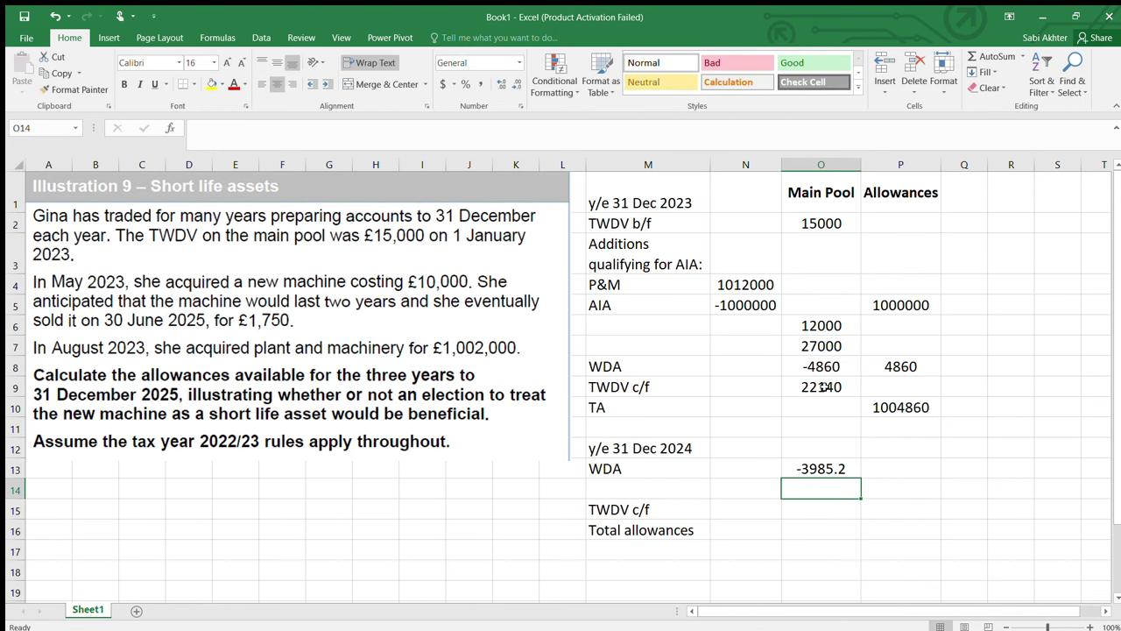
- Format the WDA in O13 to show no decimal places and enter 3985 in P13 as the allowance
{"action": "left_click", "coordinate": [806, 470]}
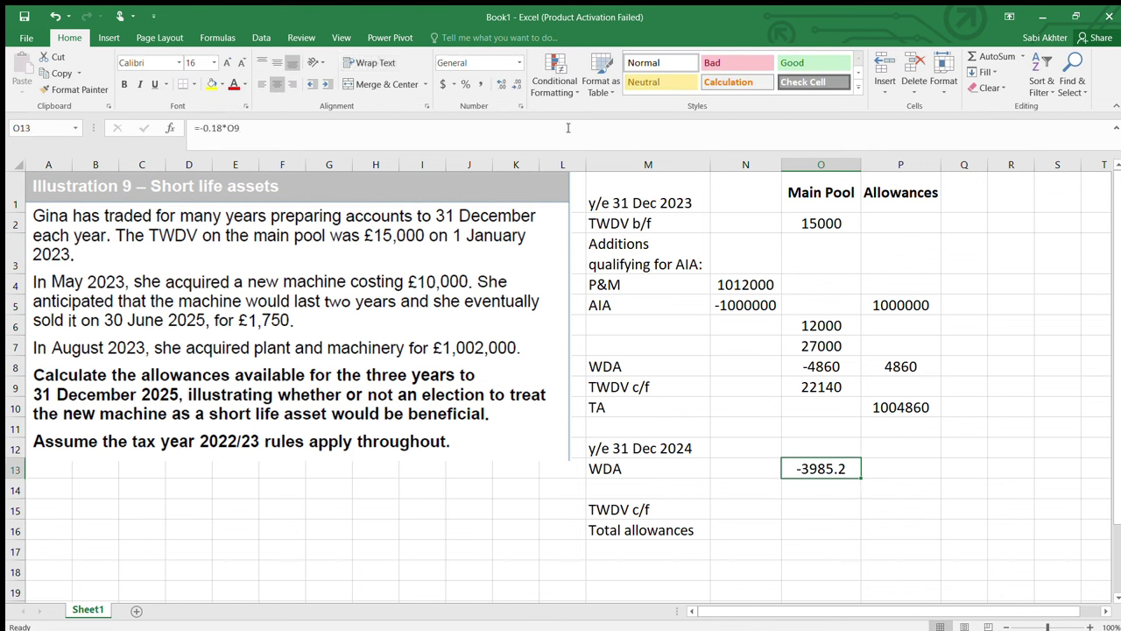
{"action": "left_click", "coordinate": [517, 83]}
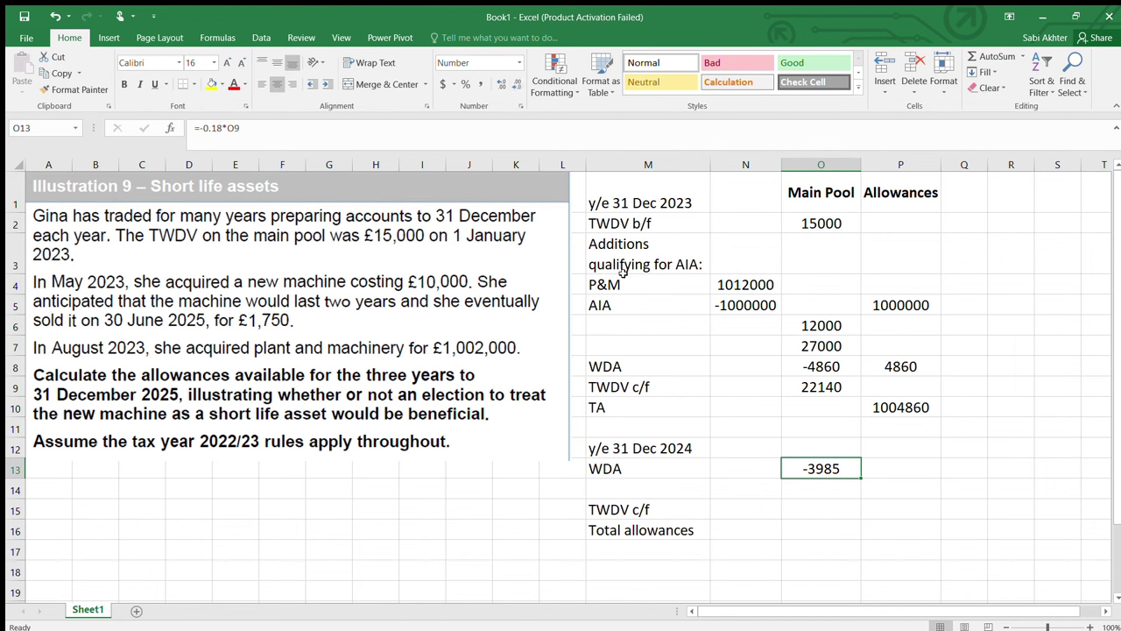
{"action": "left_click", "coordinate": [919, 469]}
{"action": "type", "text": "3985"}
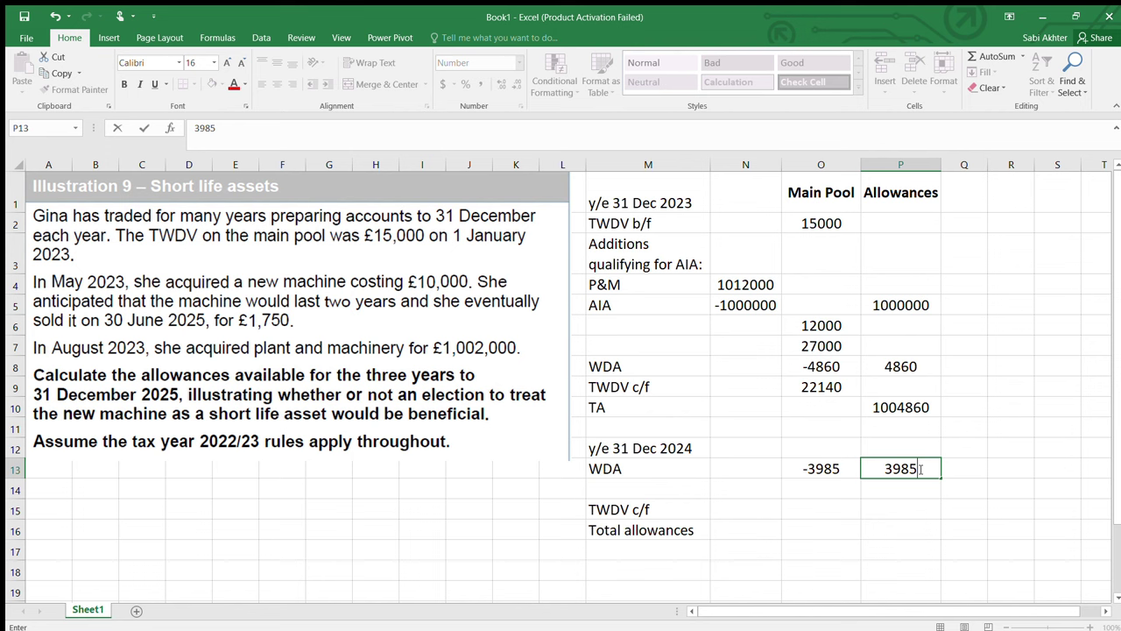
{"action": "key", "text": "Return"}
- Move the TWDV c/f label from M15 up to M14, removing the leftover copy in M15
{"action": "key", "text": "Left"}
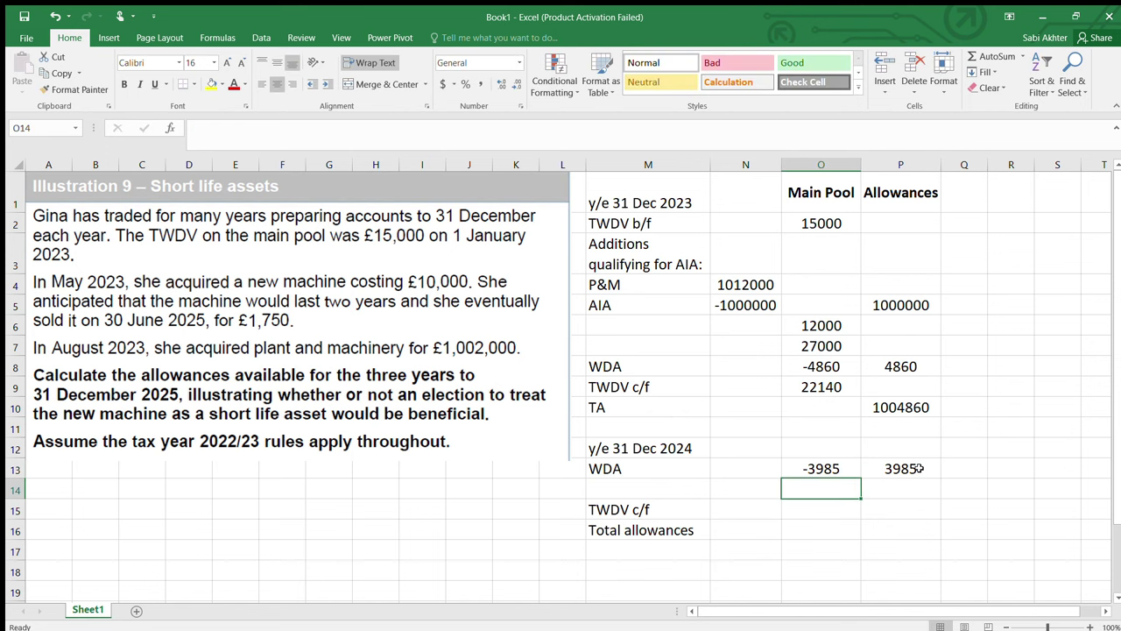
{"action": "key", "text": "Down"}
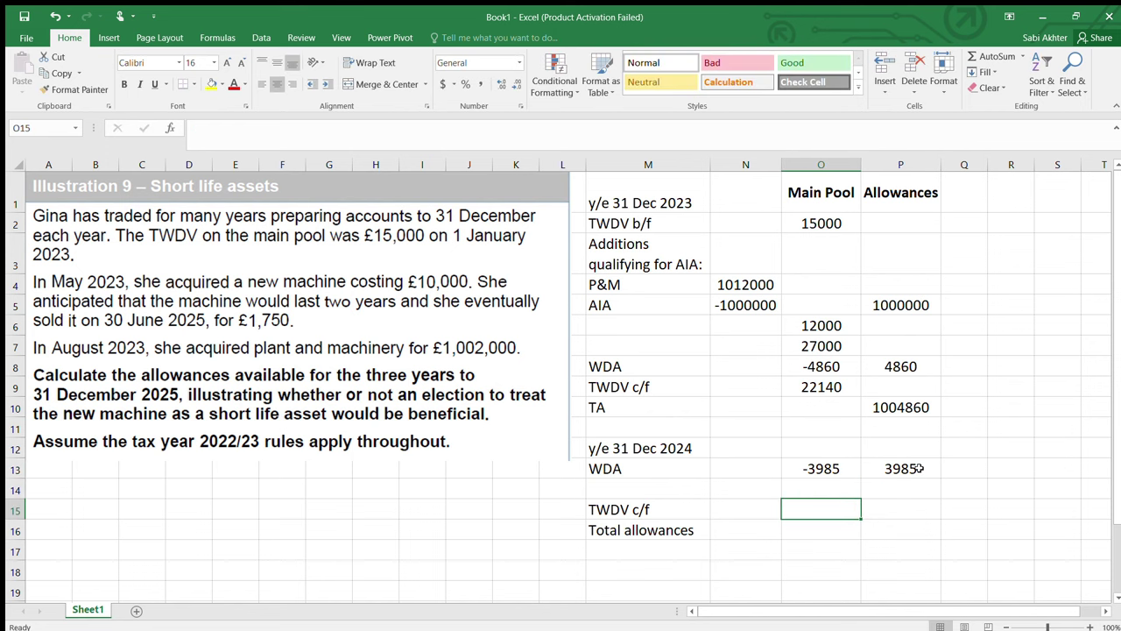
{"action": "left_click", "coordinate": [667, 509]}
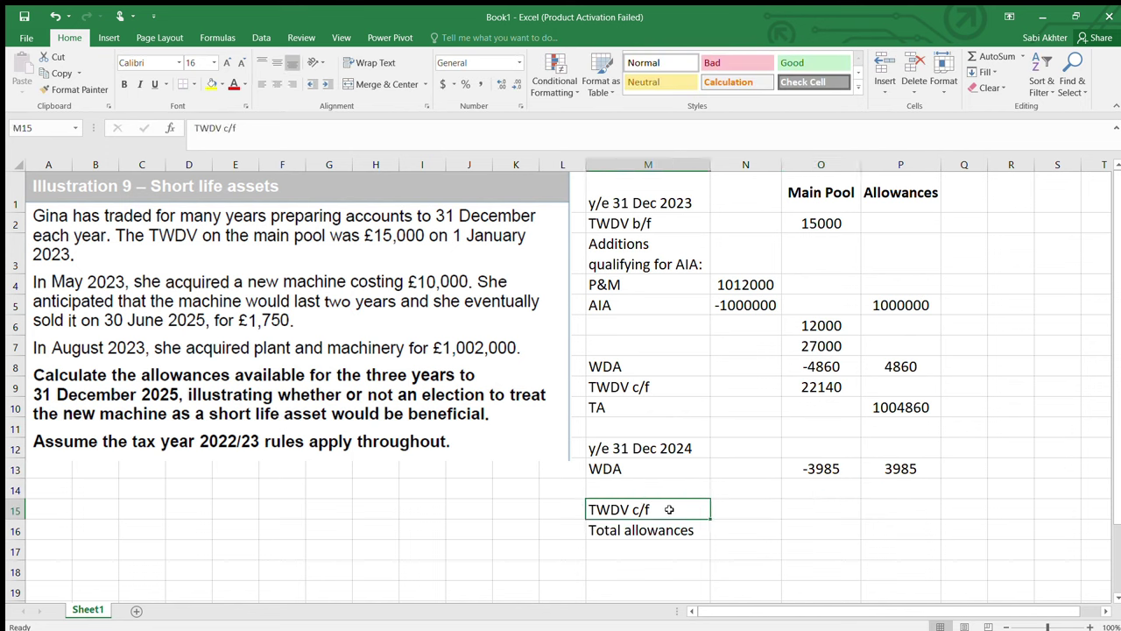
{"action": "key", "text": "ctrl+x"}
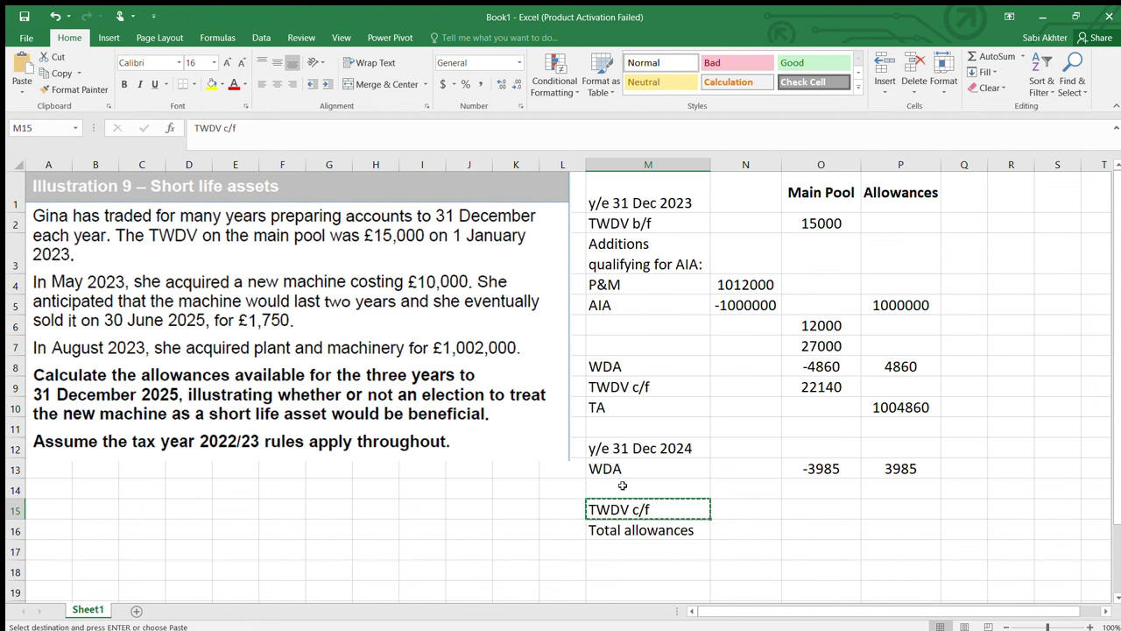
{"action": "left_click", "coordinate": [622, 486]}
{"action": "key", "text": "ctrl+v"}
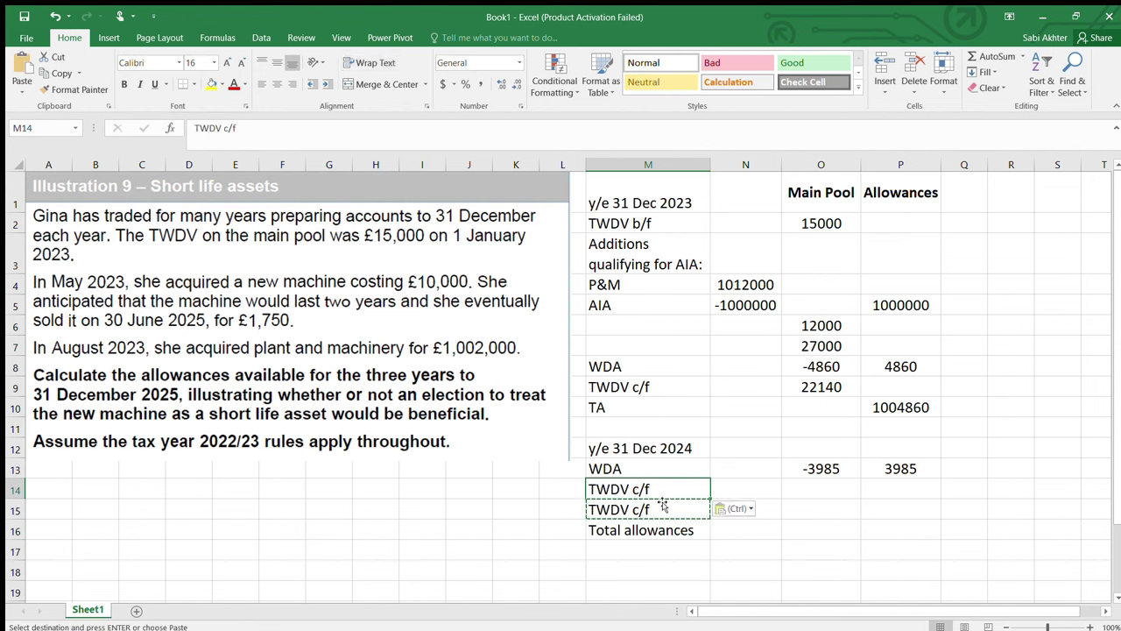
{"action": "left_click", "coordinate": [663, 515]}
{"action": "key", "text": "BackSpace"}
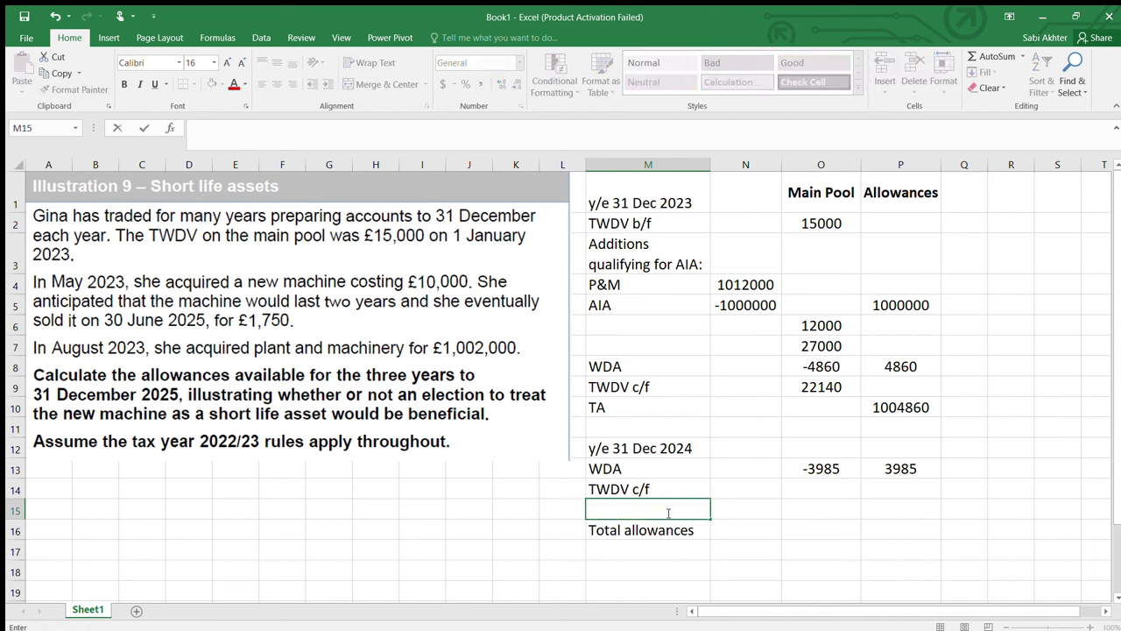
- Copy the Total allowances label from M16 into M15 and M10, and clear the leftover label in M16
{"action": "key", "text": "Return"}
{"action": "key", "text": "ctrl+x"}
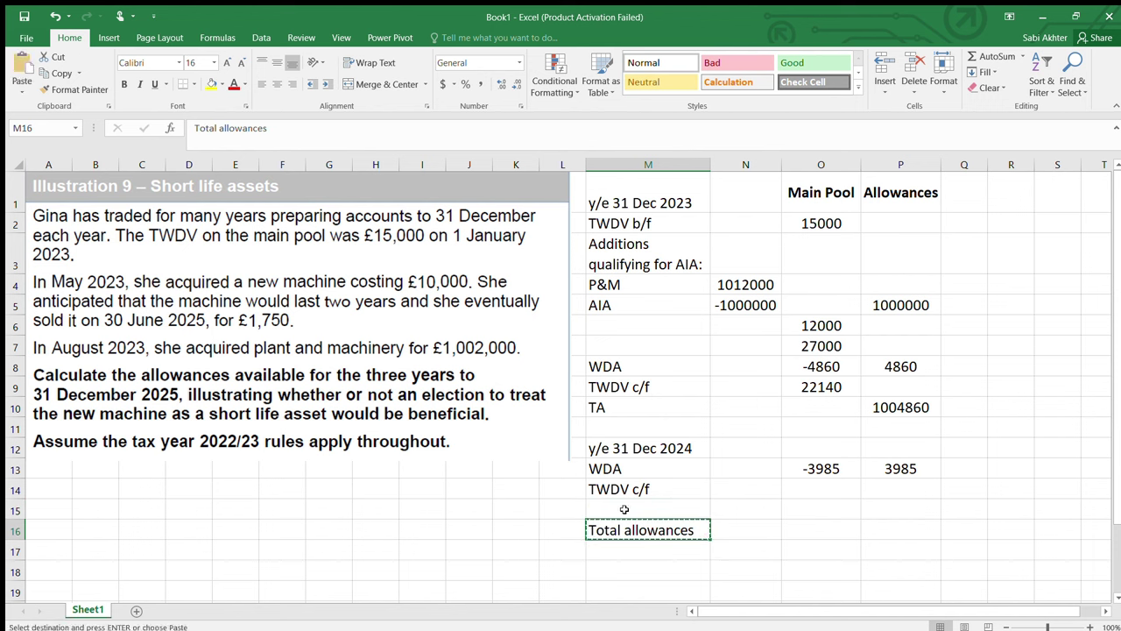
{"action": "left_click", "coordinate": [624, 509]}
{"action": "key", "text": "ctrl+v"}
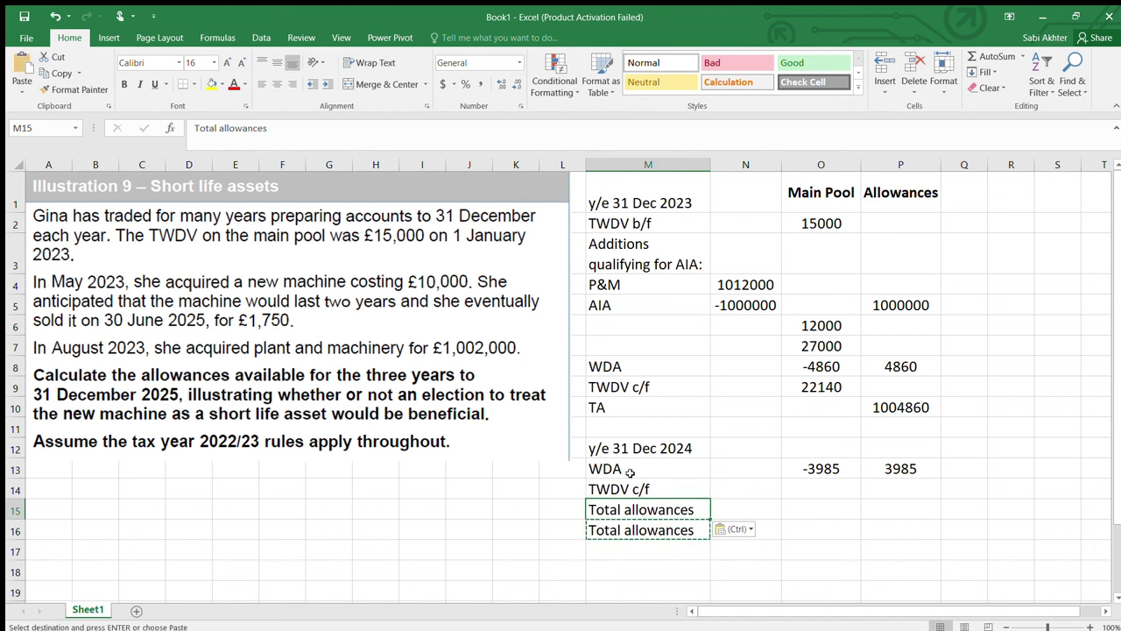
{"action": "key", "text": "ctrl+c"}
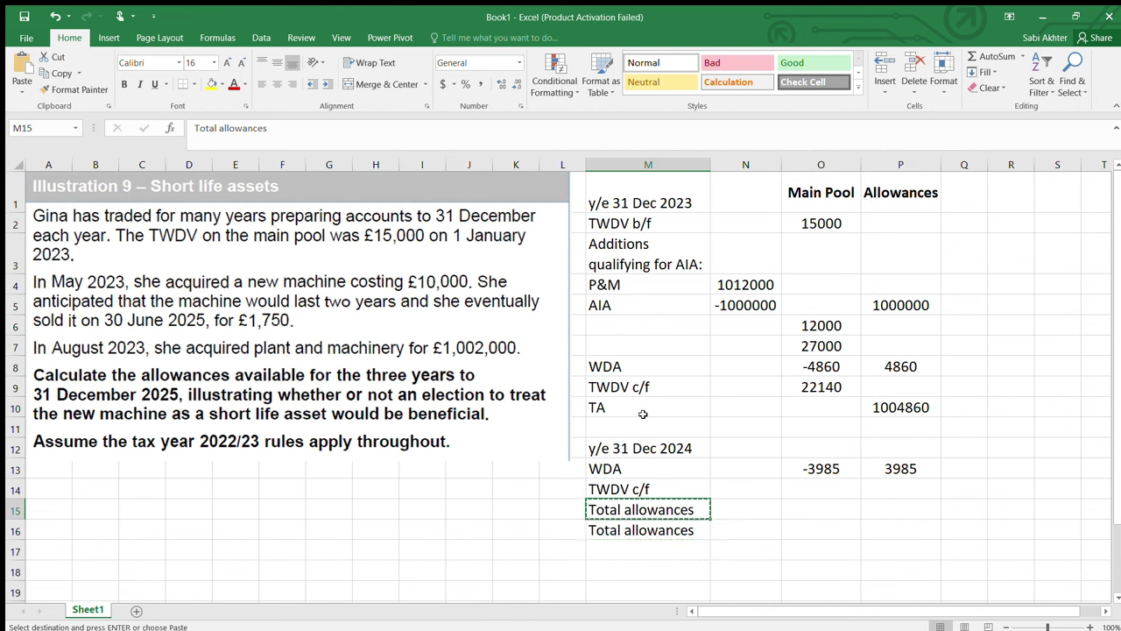
{"action": "left_click", "coordinate": [643, 413]}
{"action": "key", "text": "ctrl+v"}
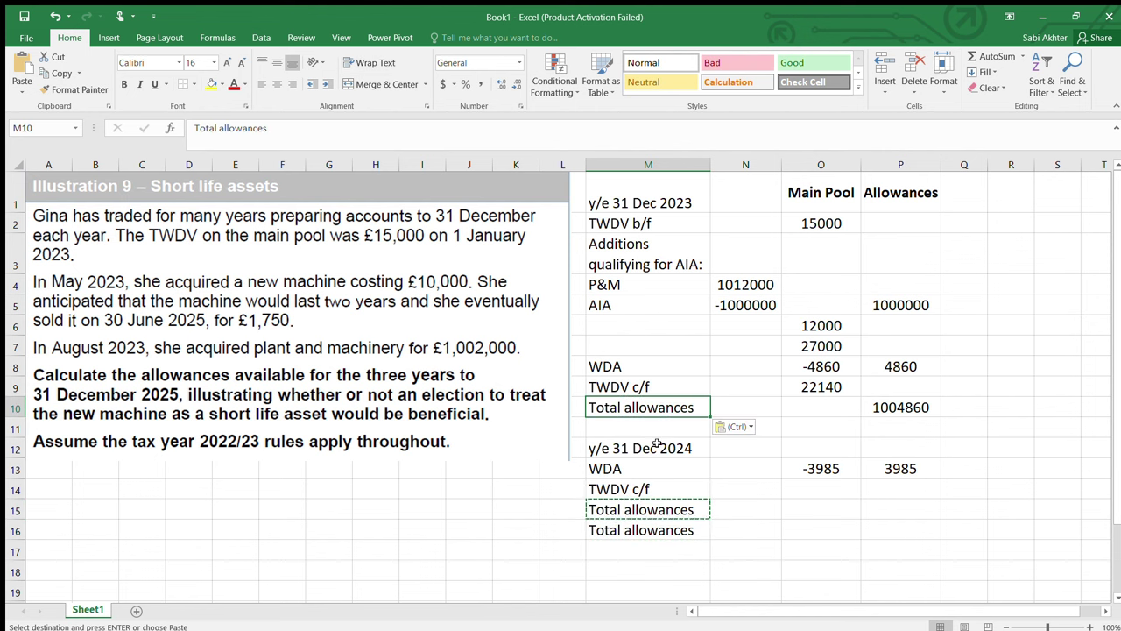
{"action": "left_click", "coordinate": [653, 529]}
{"action": "key", "text": "BackSpace"}
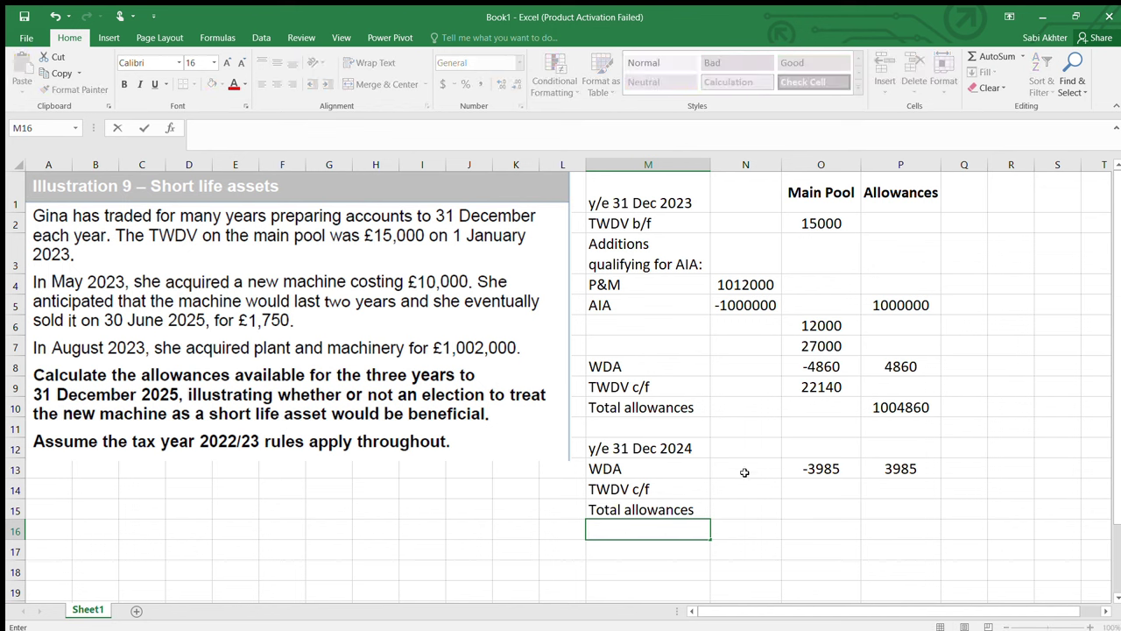
- Calculate the 2024 main pool TWDV c/f in O14 as the sum of O9:O13 and format it with no decimal places
{"action": "left_click", "coordinate": [824, 489]}
{"action": "type", "text": "=sum("}
{"action": "left_click_drag", "start_coordinate": [824, 388], "coordinate": [818, 466]}
{"action": "key", "text": "Return"}
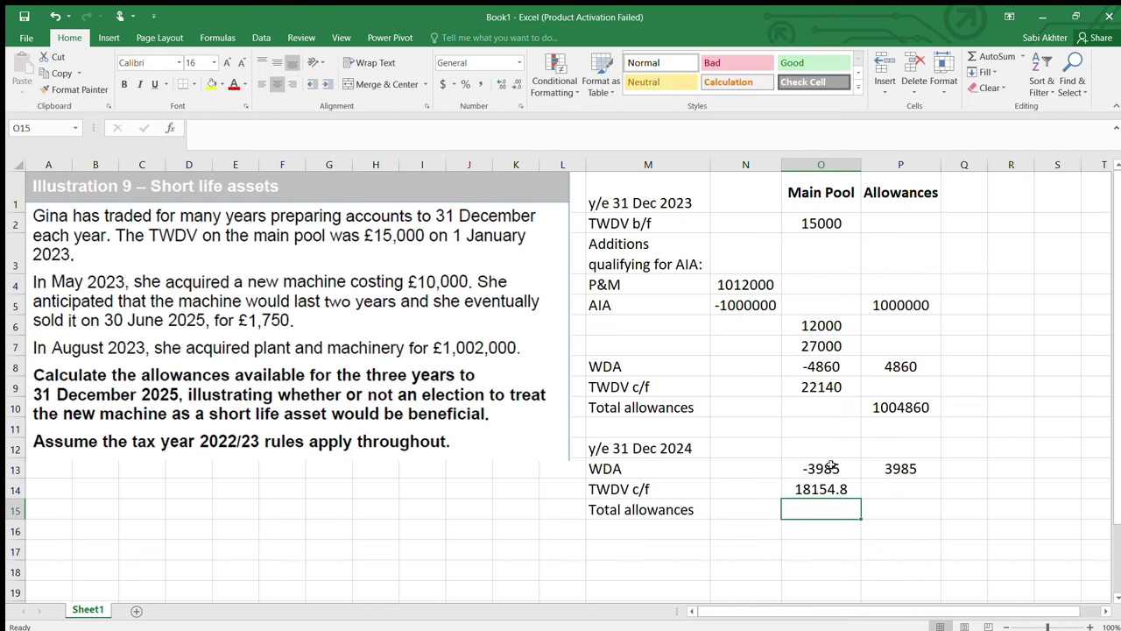
{"action": "left_click", "coordinate": [832, 487]}
{"action": "left_click", "coordinate": [516, 84]}
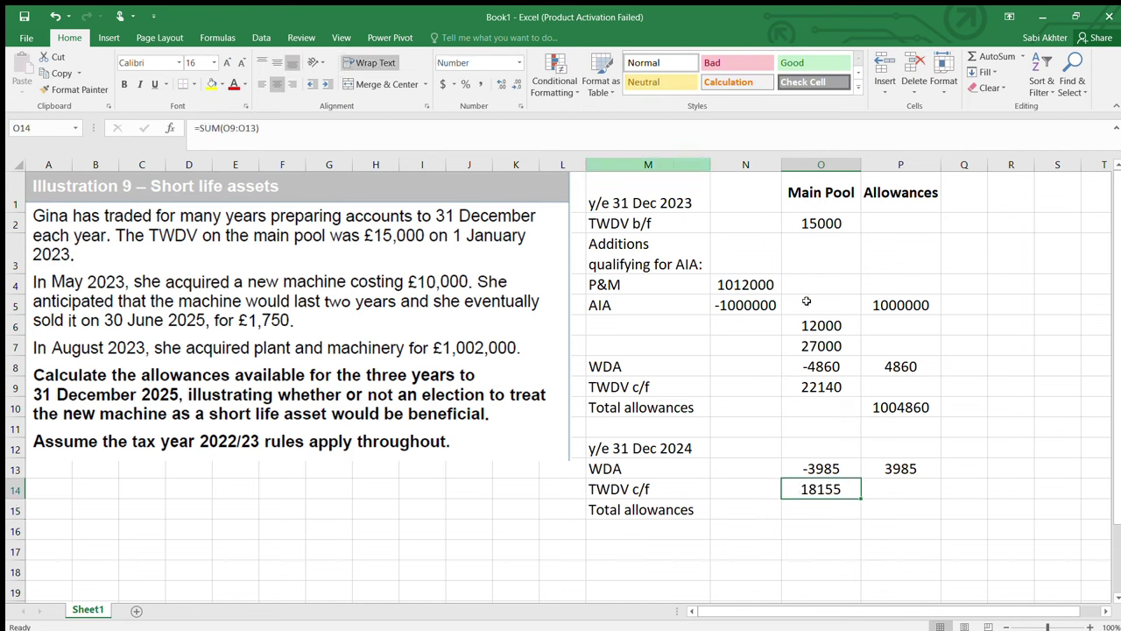
{"action": "left_click", "coordinate": [904, 491]}
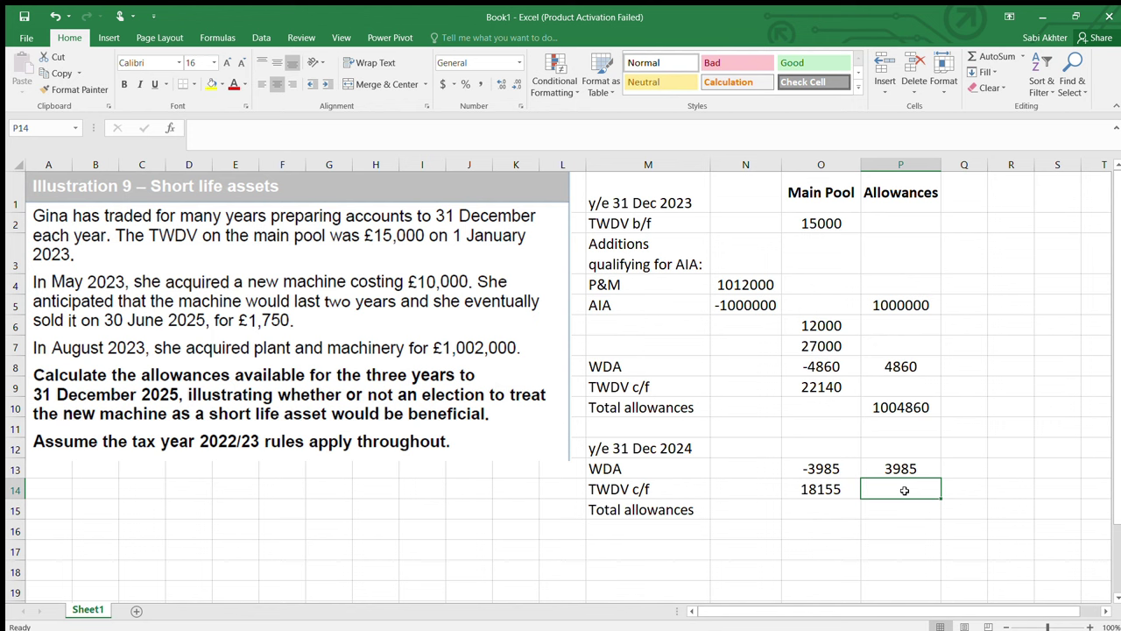
{"action": "type", "text": "=sum*"}
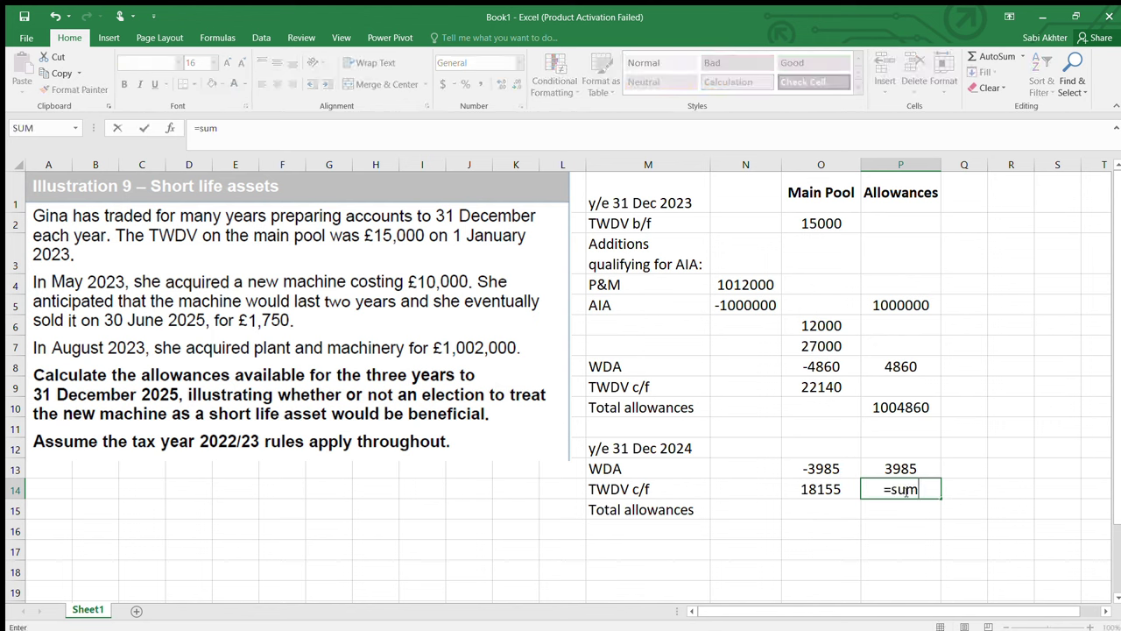
{"action": "key", "text": "BackSpace"}
{"action": "type", "text": "("}
{"action": "left_click_drag", "start_coordinate": [901, 409], "coordinate": [893, 468]}
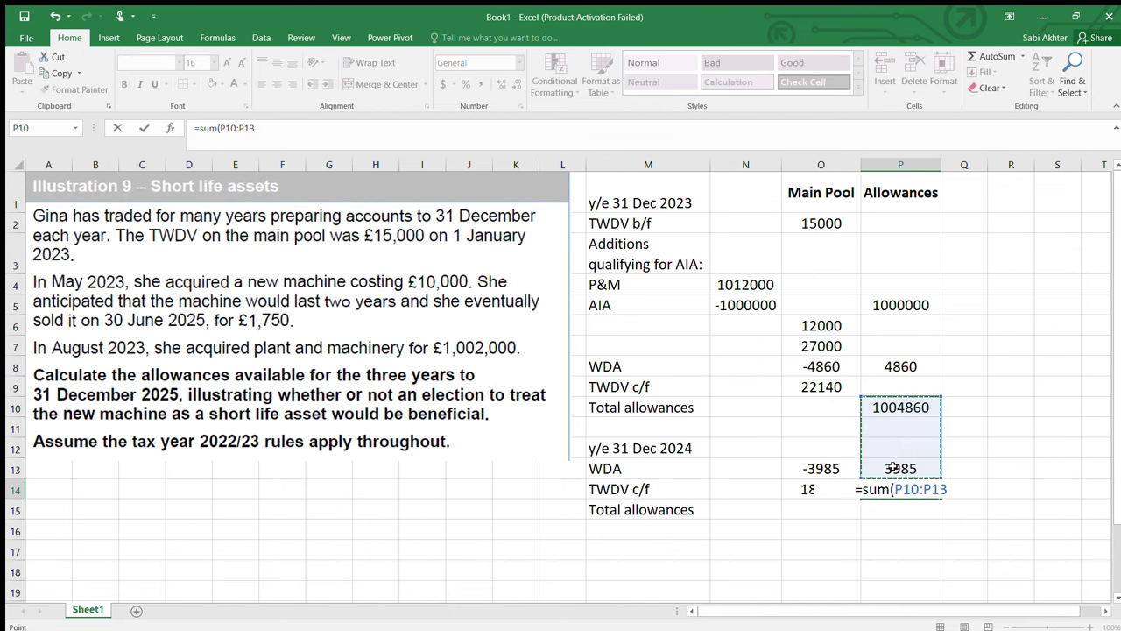
{"action": "key", "text": "Return"}
{"action": "scroll", "coordinate": [893, 467], "scroll_direction": "down", "scroll_amount": 1}
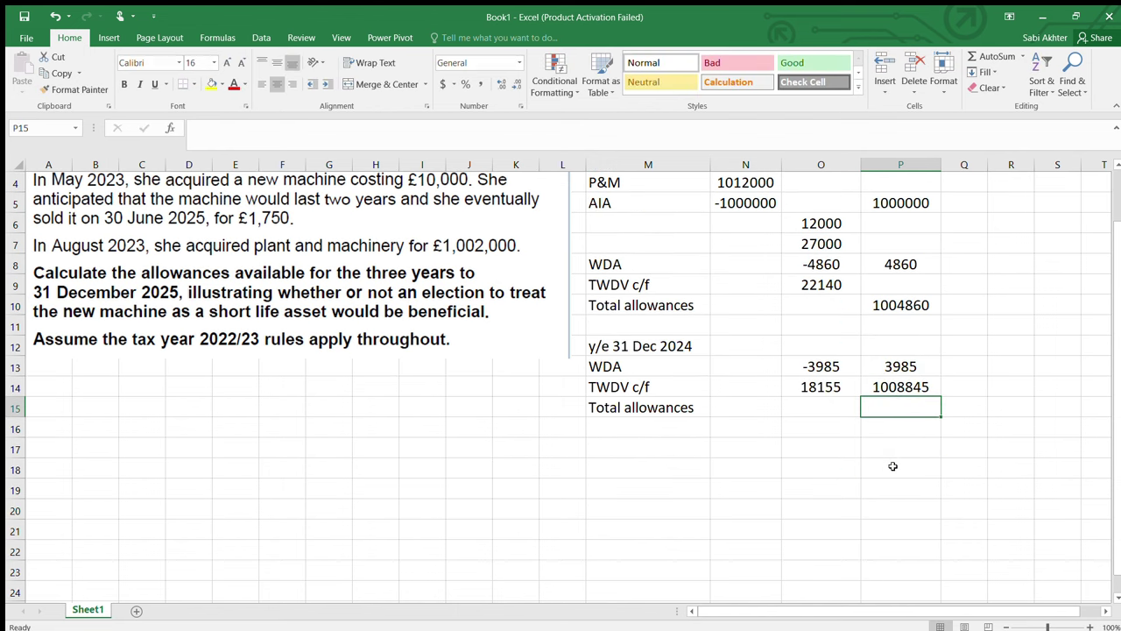
{"action": "left_click", "coordinate": [52, 15]}
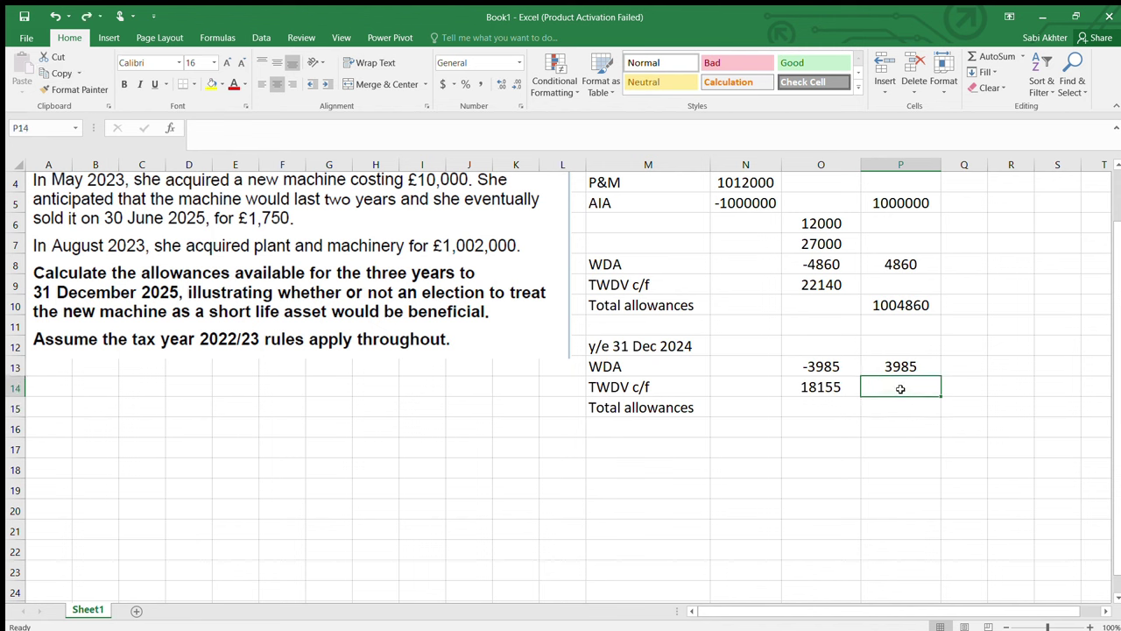
{"action": "type", "text": "3985"}
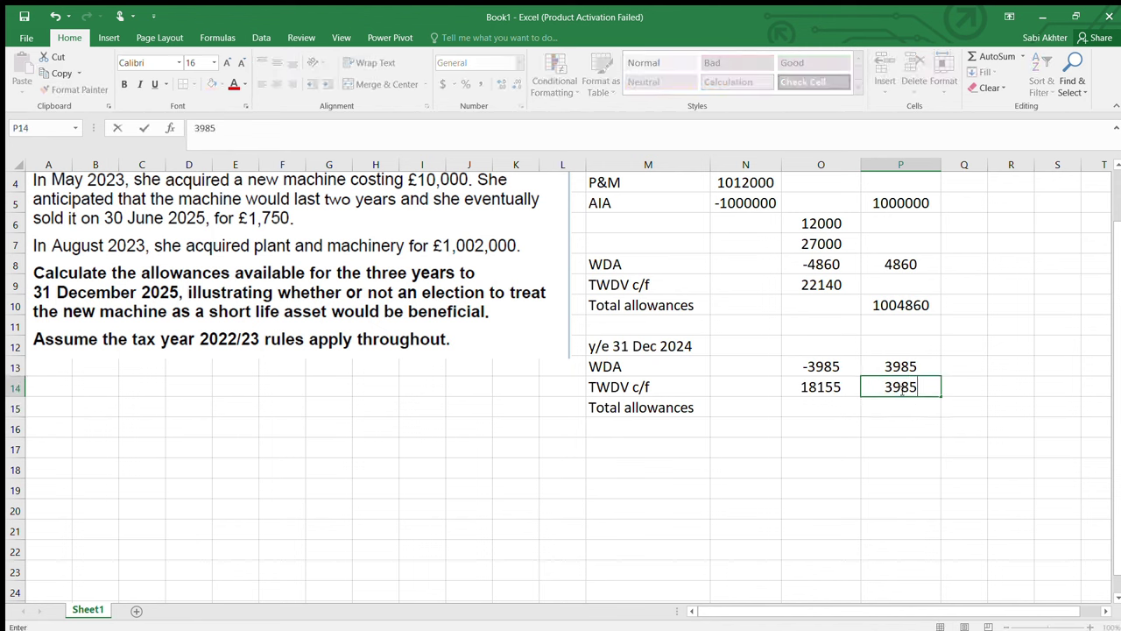
{"action": "key", "text": "Return"}
{"action": "left_click", "coordinate": [901, 388]}
{"action": "key", "text": "BackSpace"}
{"action": "key", "text": "Return"}
- Enter 3985 in P15 as the total allowances for the year to 31 December 2024
{"action": "type", "text": "3985"}
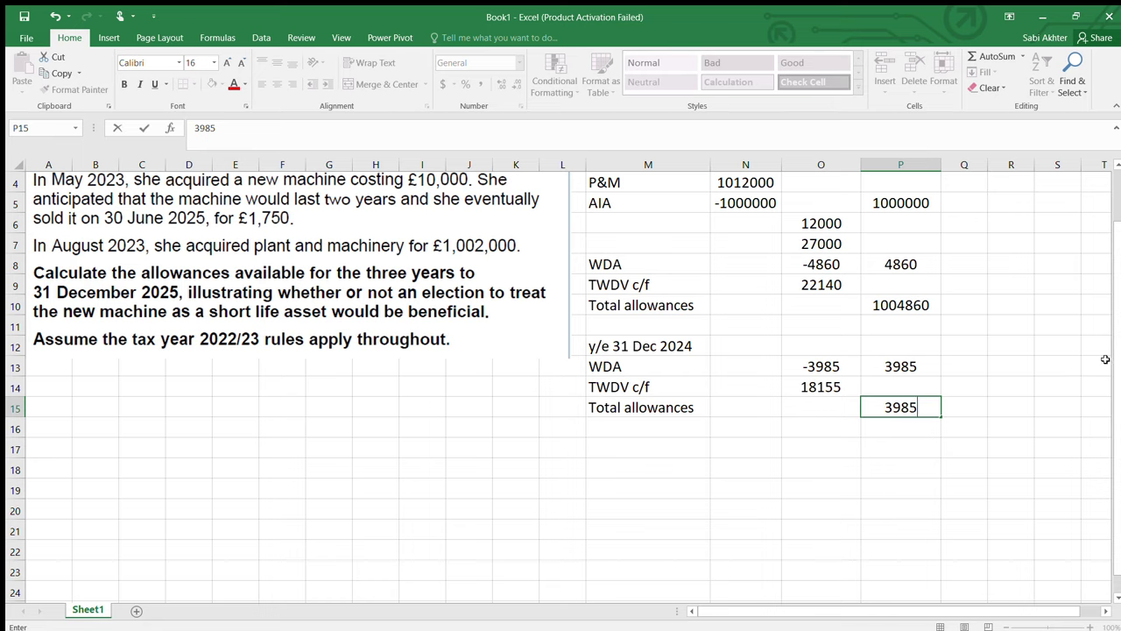
{"action": "scroll", "coordinate": [1110, 333], "scroll_direction": "up", "scroll_amount": 1}
{"action": "scroll", "coordinate": [1110, 333], "scroll_direction": "up", "scroll_amount": 1}
{"action": "scroll", "coordinate": [745, 325], "scroll_direction": "down", "scroll_amount": 1}
- Copy the period heading from M12 into M17 and change its year so it reads y/e 31 Dec 2025
{"action": "left_click", "coordinate": [691, 346]}
{"action": "key", "text": "ctrl+c"}
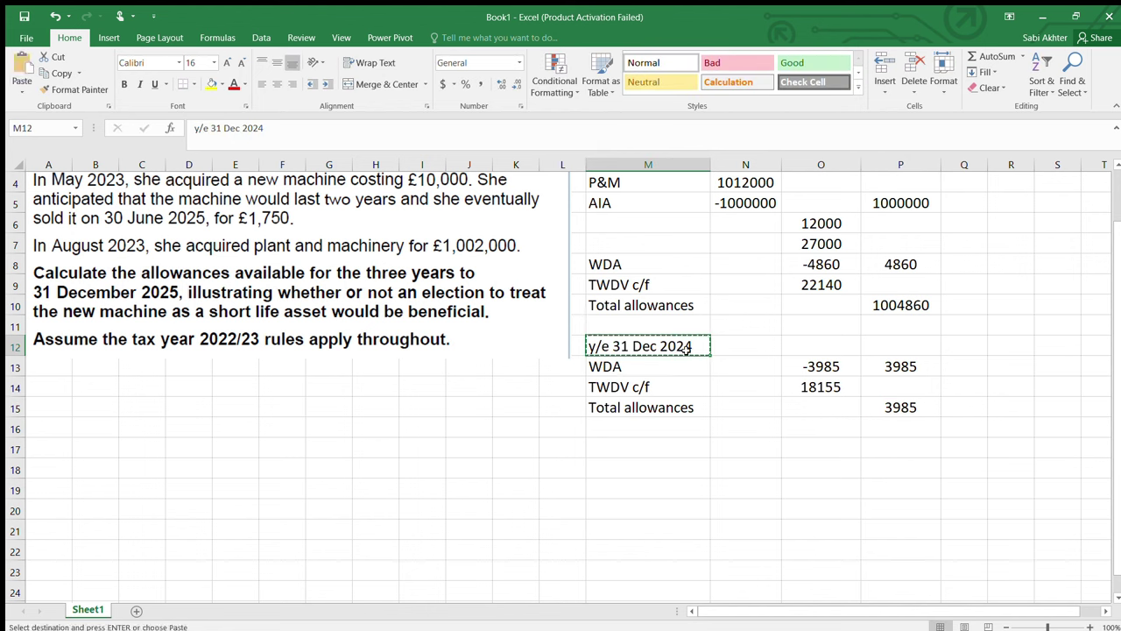
{"action": "left_click", "coordinate": [642, 447]}
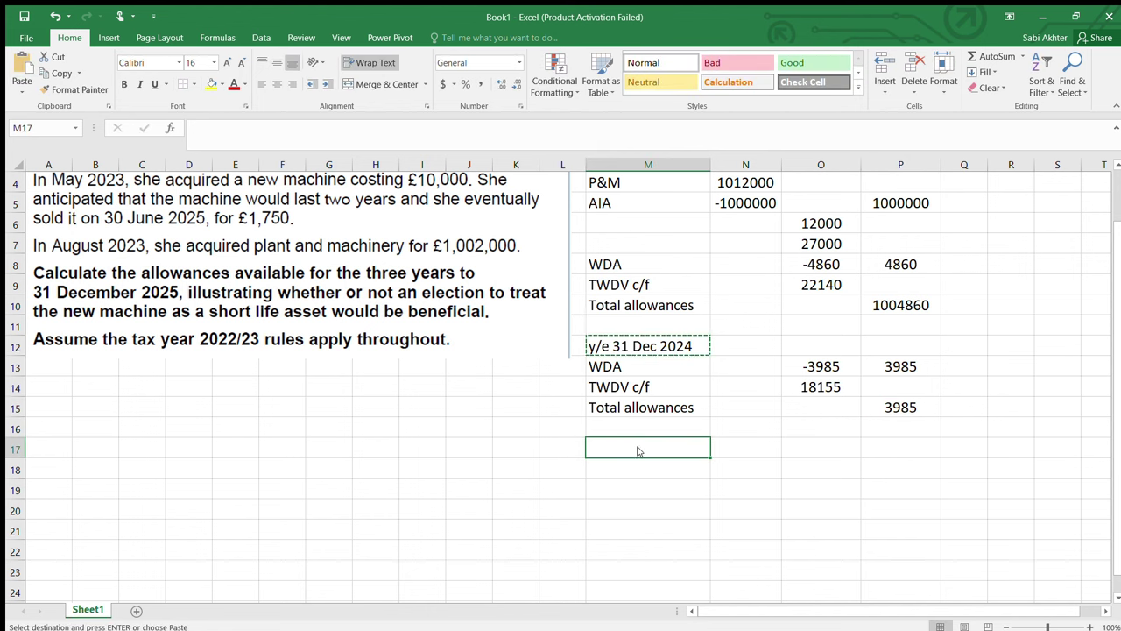
{"action": "double_click", "coordinate": [700, 450]}
{"action": "key", "text": "BackSpace"}
{"action": "type", "text": "5"}
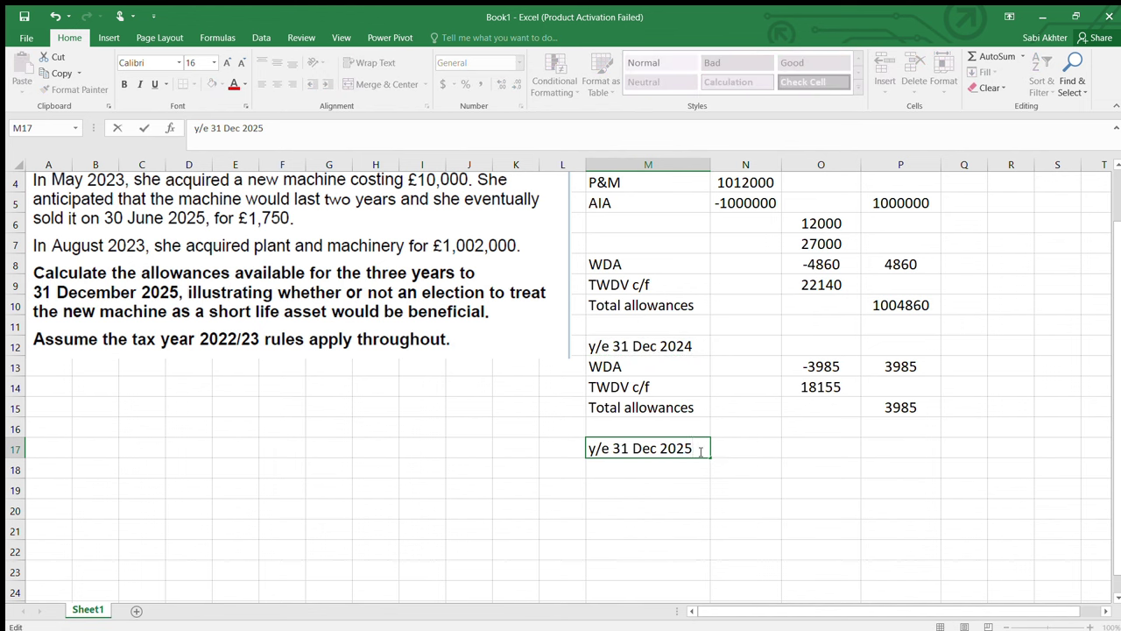
{"action": "key", "text": "Return"}
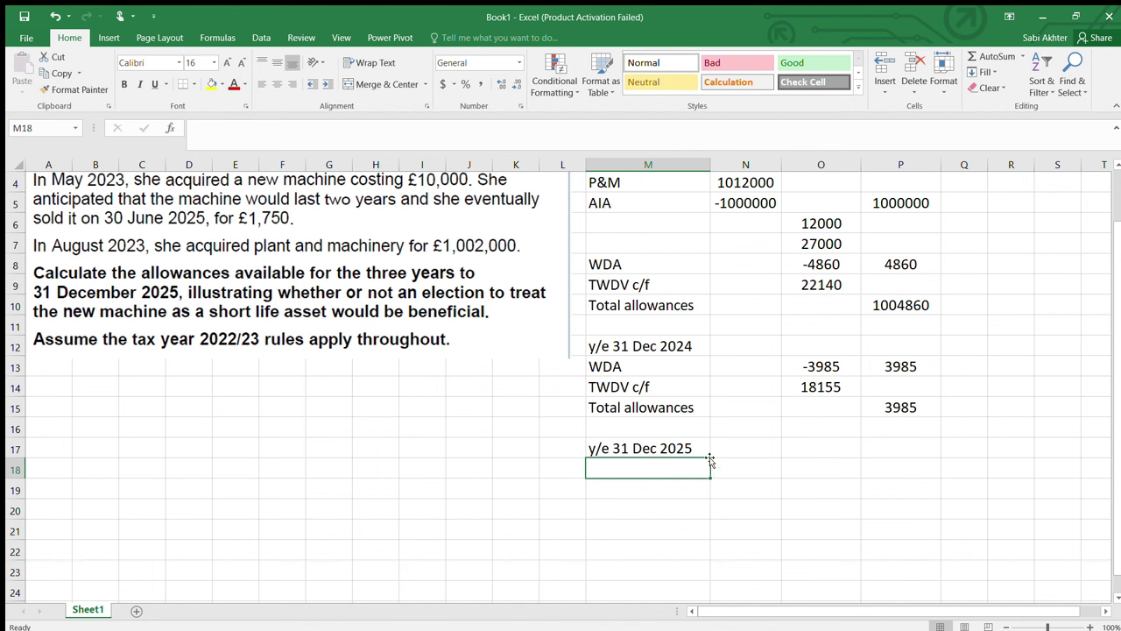
- Try to copy the 2024 TWDV c/f from O14 into O18 as the opening main pool balance for 2025
{"action": "left_click", "coordinate": [814, 386]}
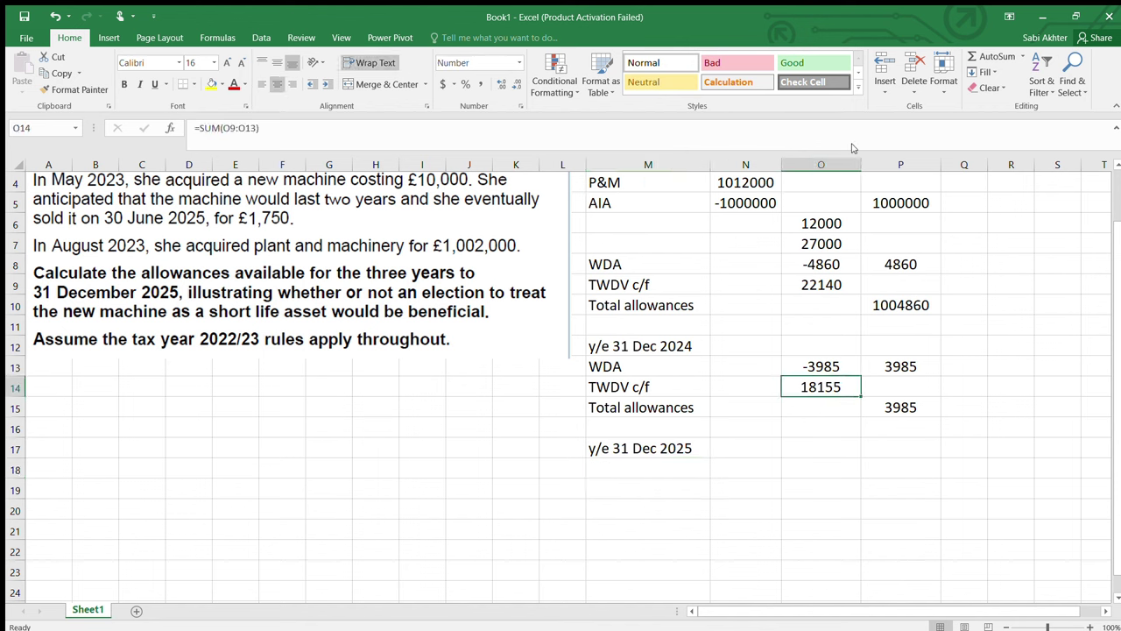
{"action": "key", "text": "ctrl+c"}
{"action": "left_click", "coordinate": [821, 466]}
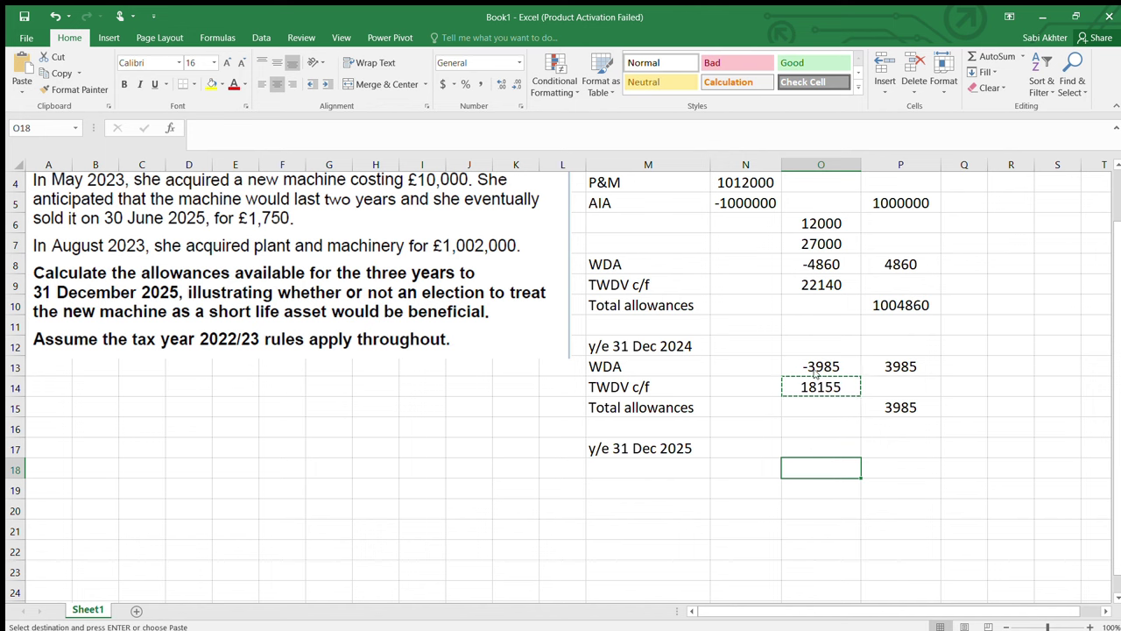
{"action": "key", "text": "ctrl+v"}
- Copy the TWDV c/f label from M14 into M18 and change it to TWDV b/f
{"action": "left_click", "coordinate": [663, 377]}
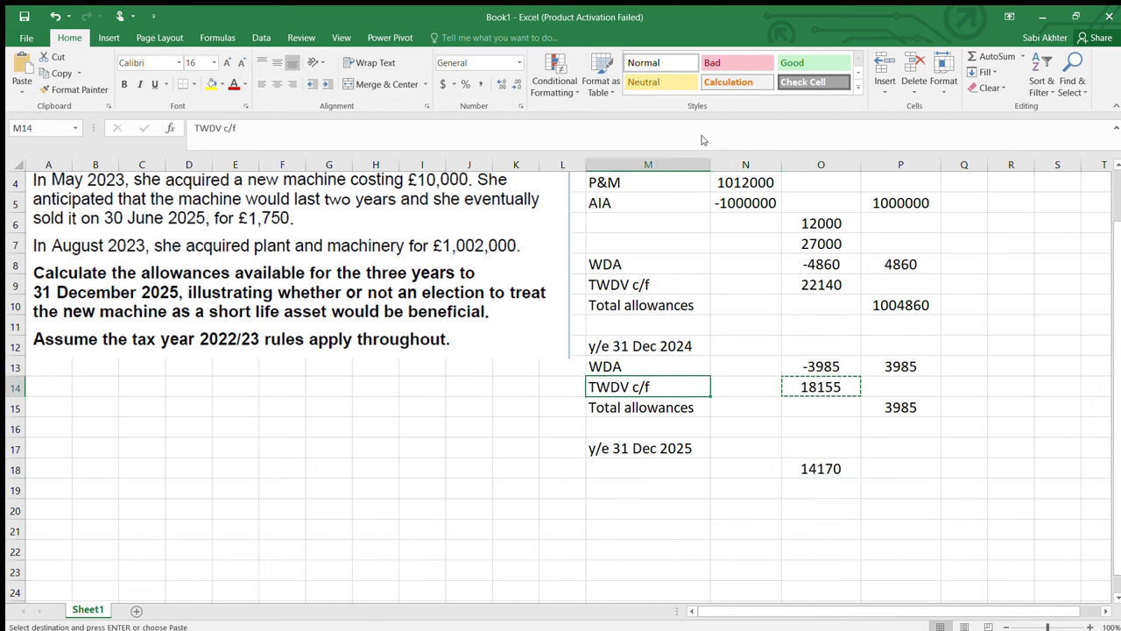
{"action": "key", "text": "ctrl+c"}
{"action": "left_click", "coordinate": [645, 467]}
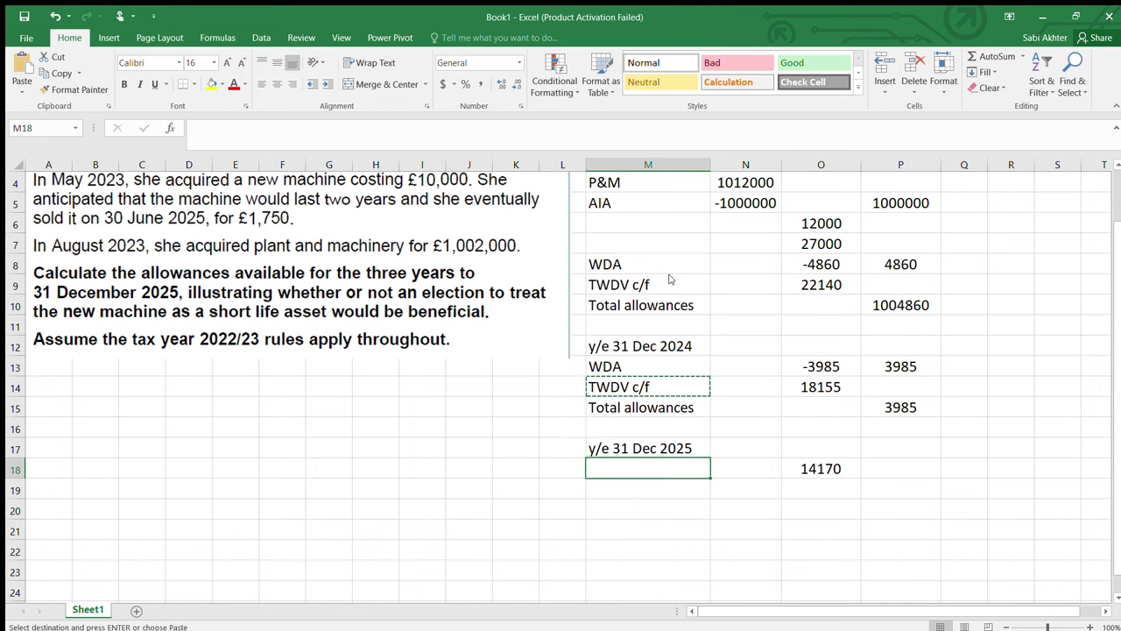
{"action": "key", "text": "ctrl+v"}
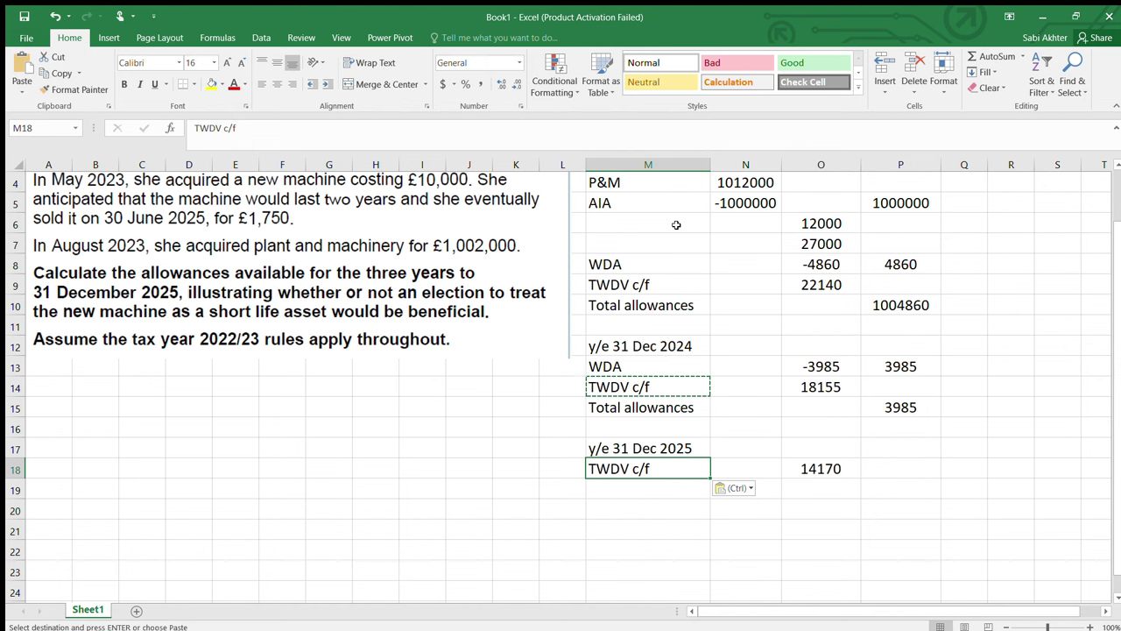
{"action": "double_click", "coordinate": [637, 469]}
{"action": "key", "text": "BackSpace"}
{"action": "type", "text": "b"}
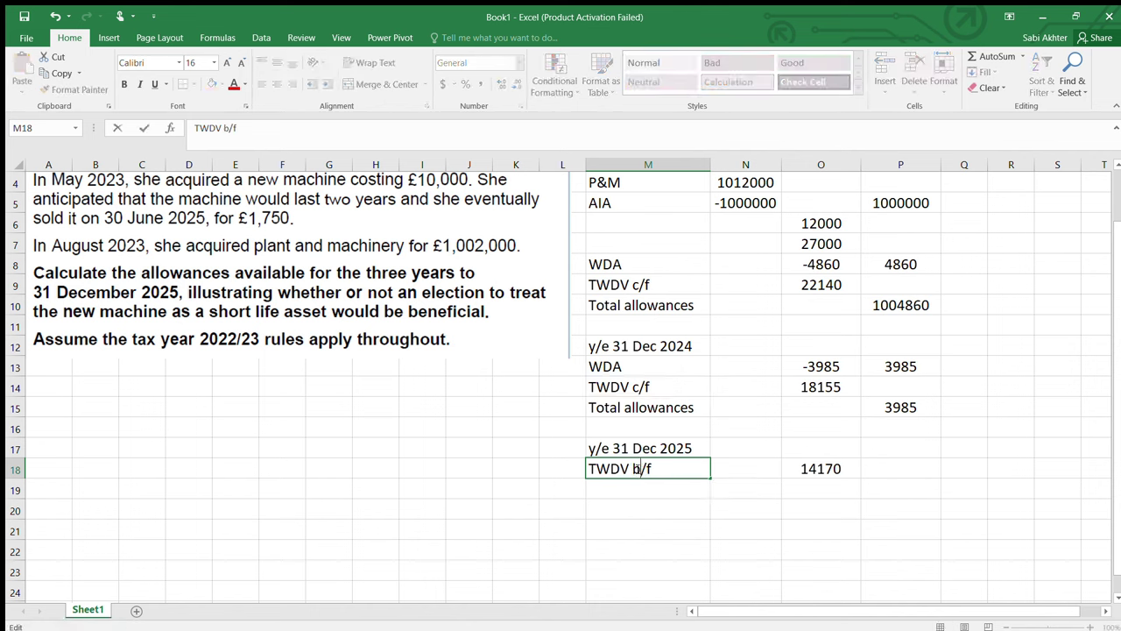
- Replace the copied formula in O18 with the 2024 TWDV c/f from O14, pasted as a plain value
{"action": "double_click", "coordinate": [830, 470]}
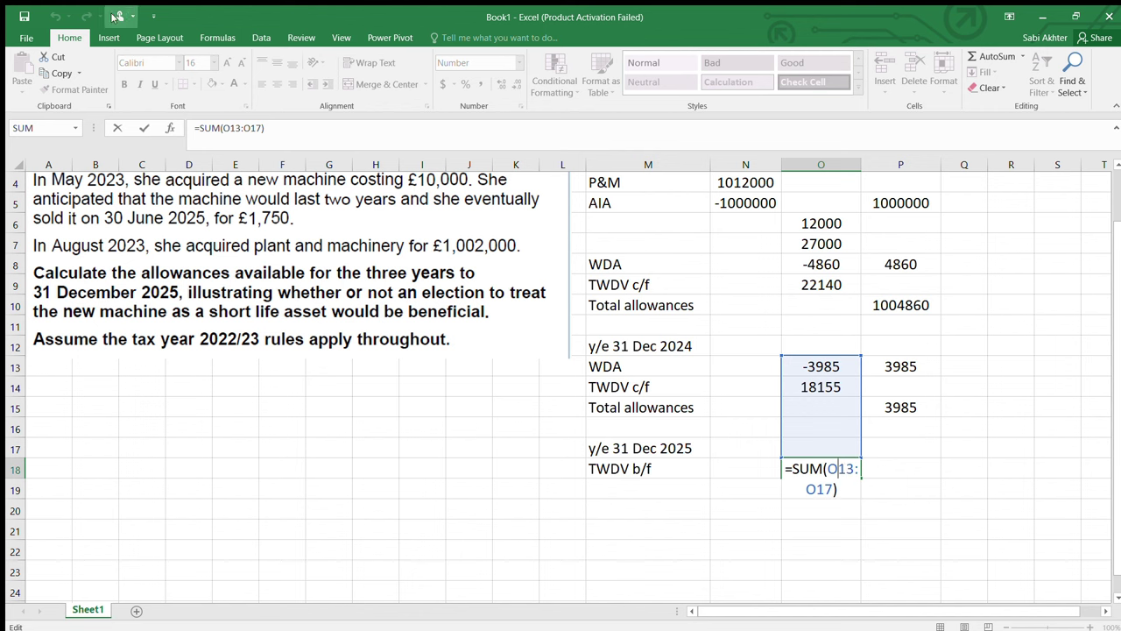
{"action": "left_click", "coordinate": [686, 486]}
{"action": "left_click", "coordinate": [830, 470]}
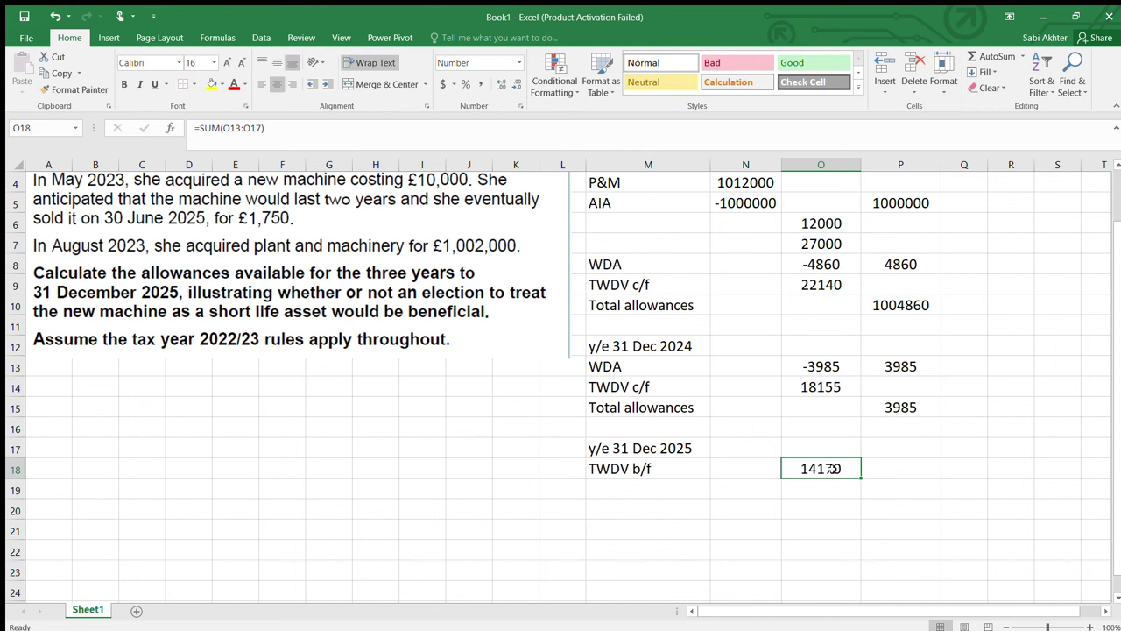
{"action": "key", "text": "Delete"}
{"action": "left_click", "coordinate": [828, 392]}
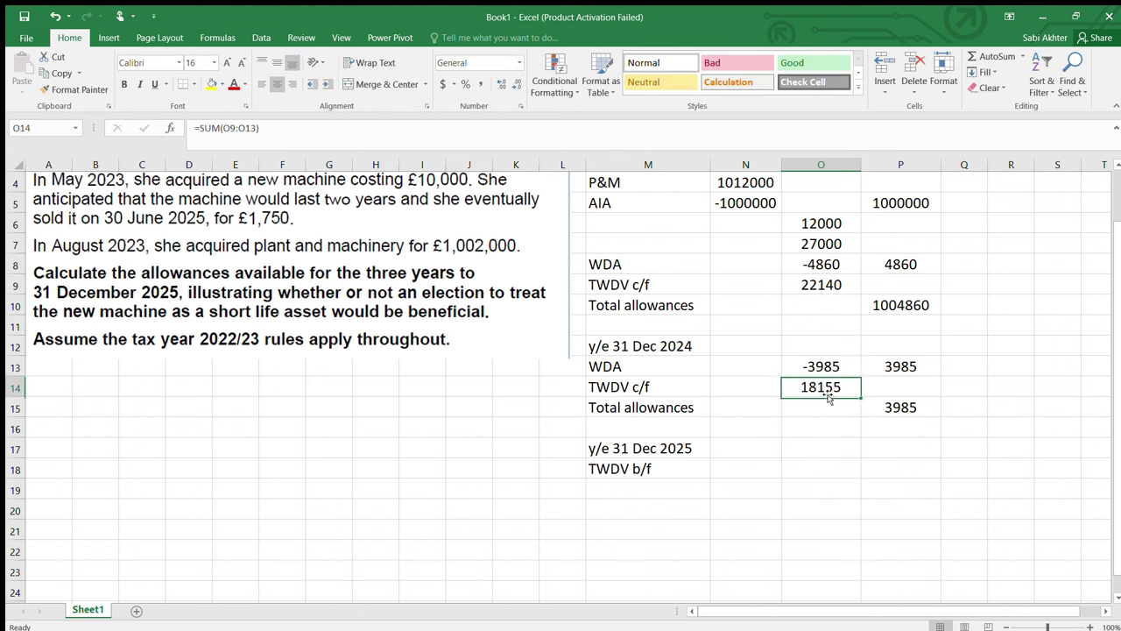
{"action": "key", "text": "ctrl+c"}
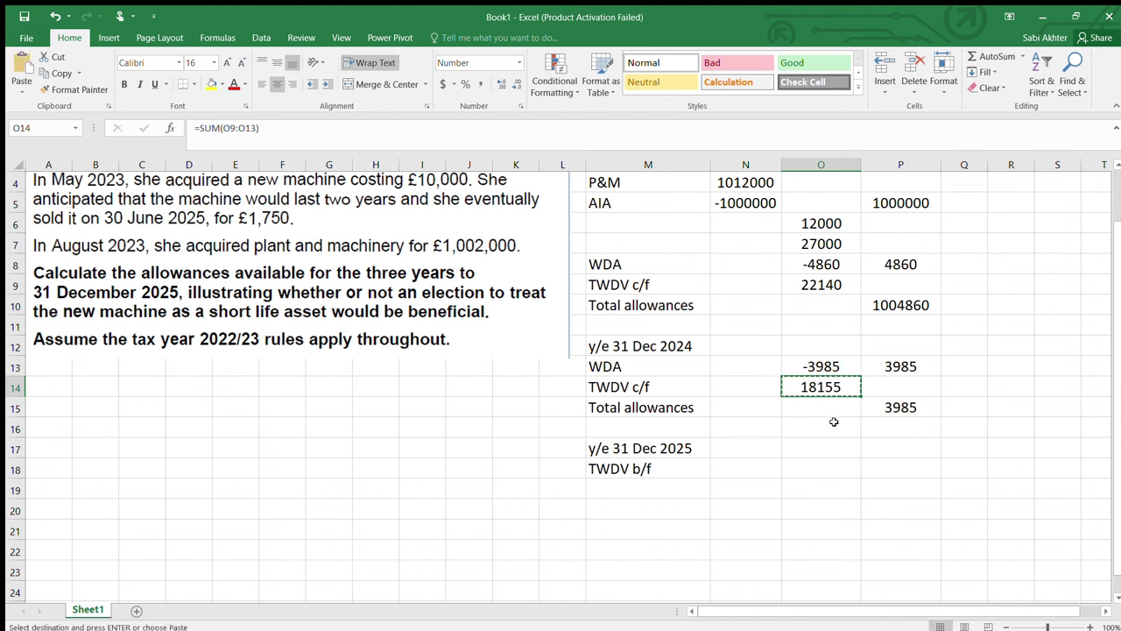
{"action": "left_click", "coordinate": [827, 450]}
{"action": "left_click", "coordinate": [827, 465]}
{"action": "key", "text": "ctrl+v"}
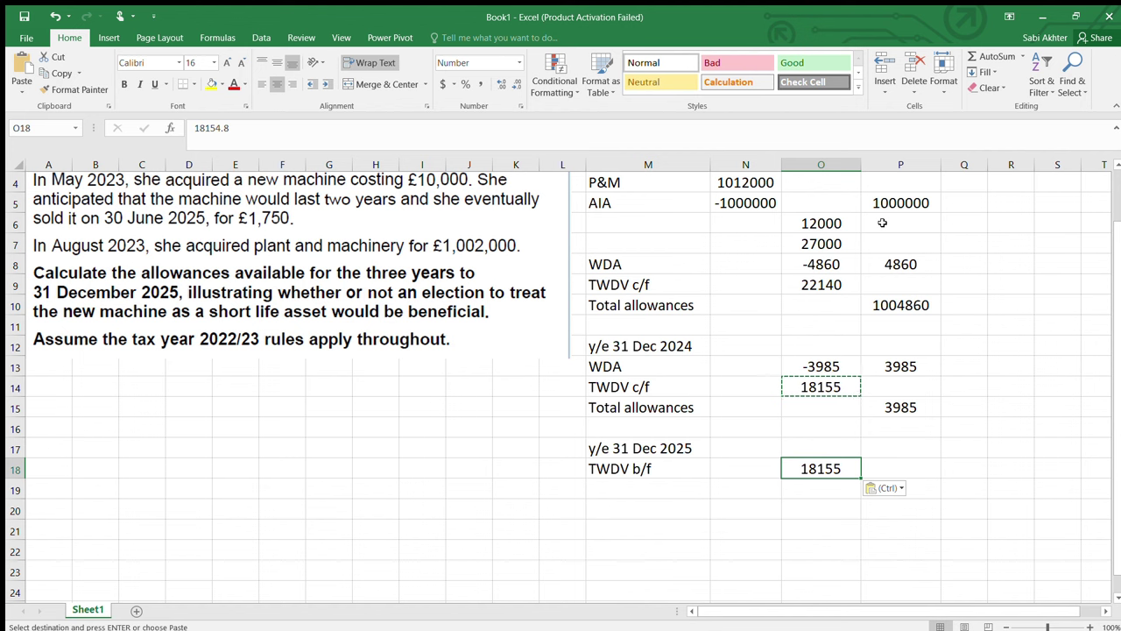
- Label M19 as disposal and enter the machine's sale proceeds as -1750 in O19
{"action": "left_click", "coordinate": [629, 489]}
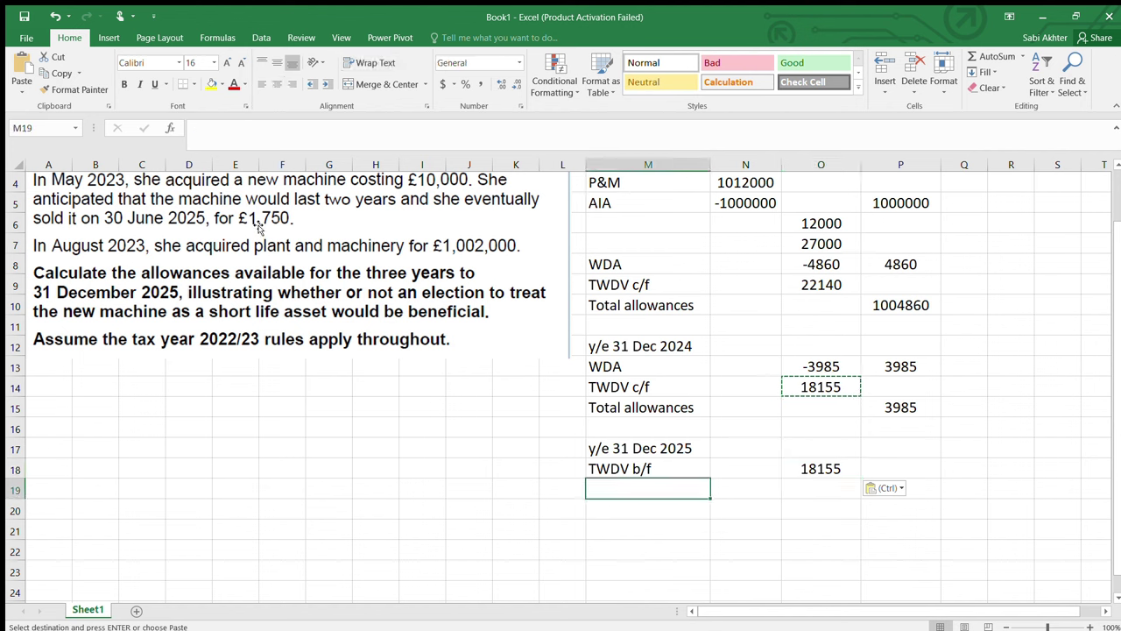
{"action": "type", "text": "dispo"}
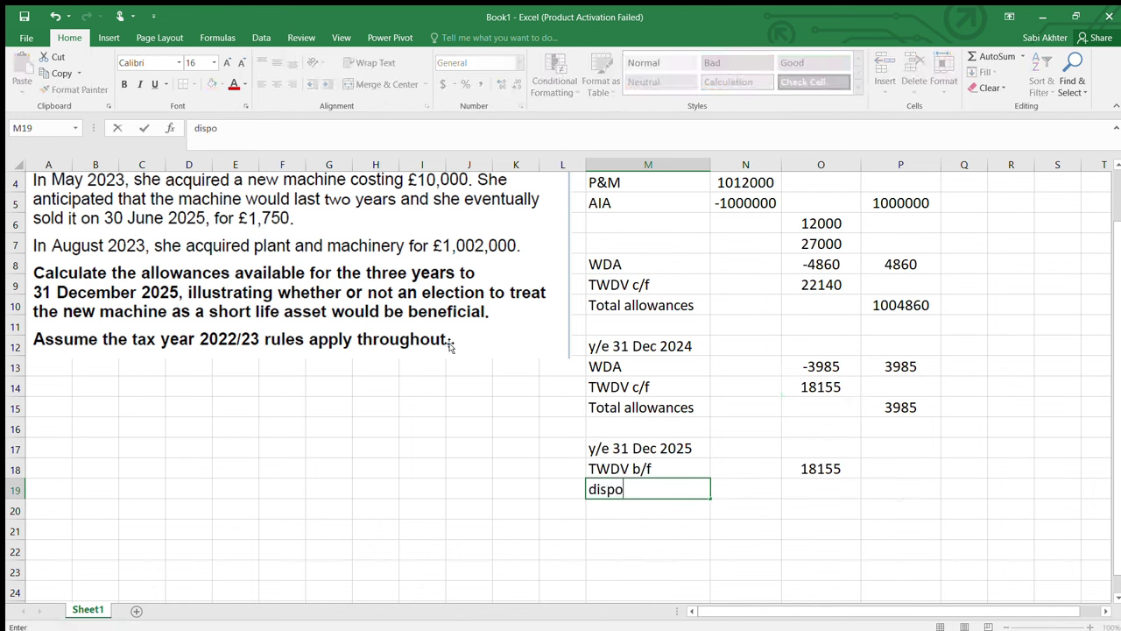
{"action": "type", "text": "sal"}
{"action": "left_click", "coordinate": [836, 488]}
{"action": "type", "text": "-"}
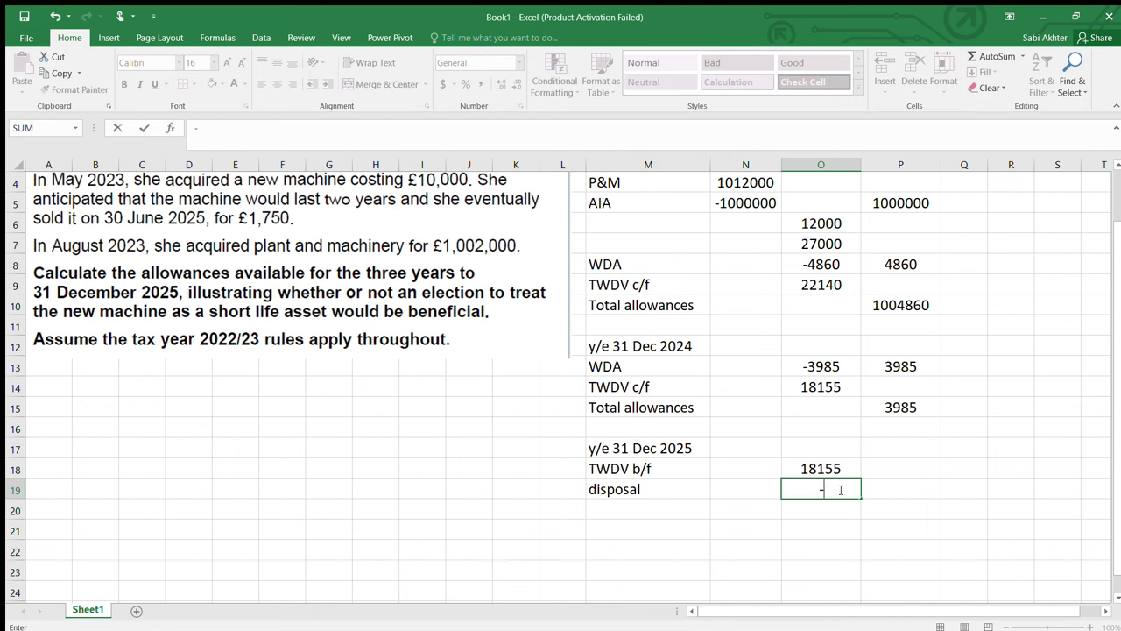
{"action": "type", "text": "1750"}
- Calculate the main pool balance after the disposal in O20 as the sum of O18:O19
{"action": "left_click", "coordinate": [854, 508]}
{"action": "type", "text": "="}
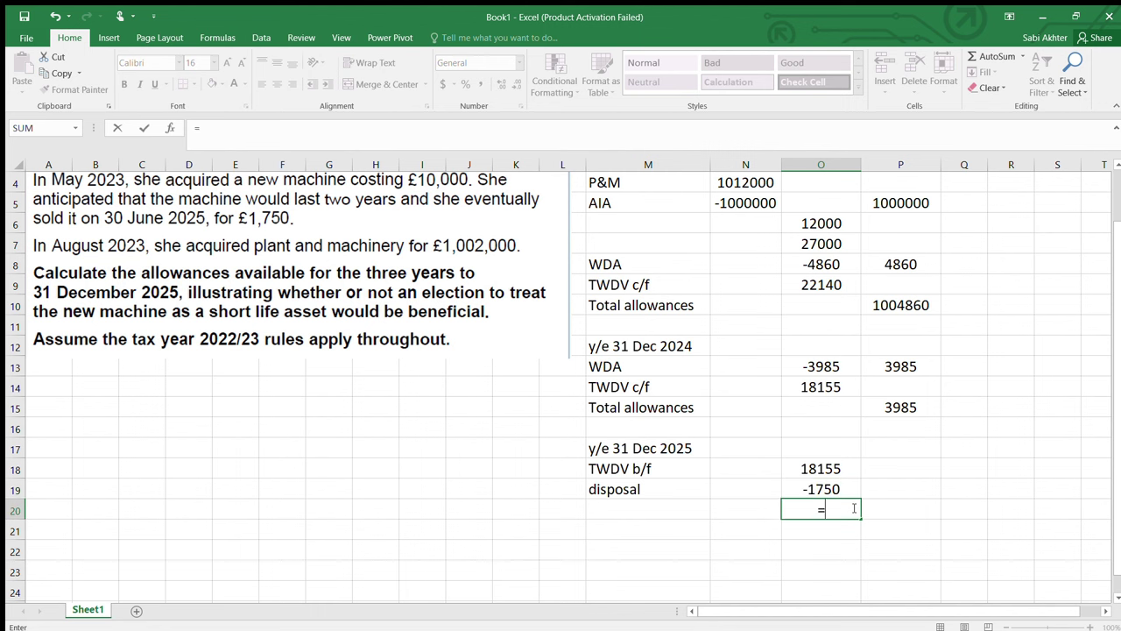
{"action": "type", "text": "sum("}
{"action": "left_click_drag", "start_coordinate": [828, 470], "coordinate": [832, 488]}
{"action": "key", "text": "Return"}
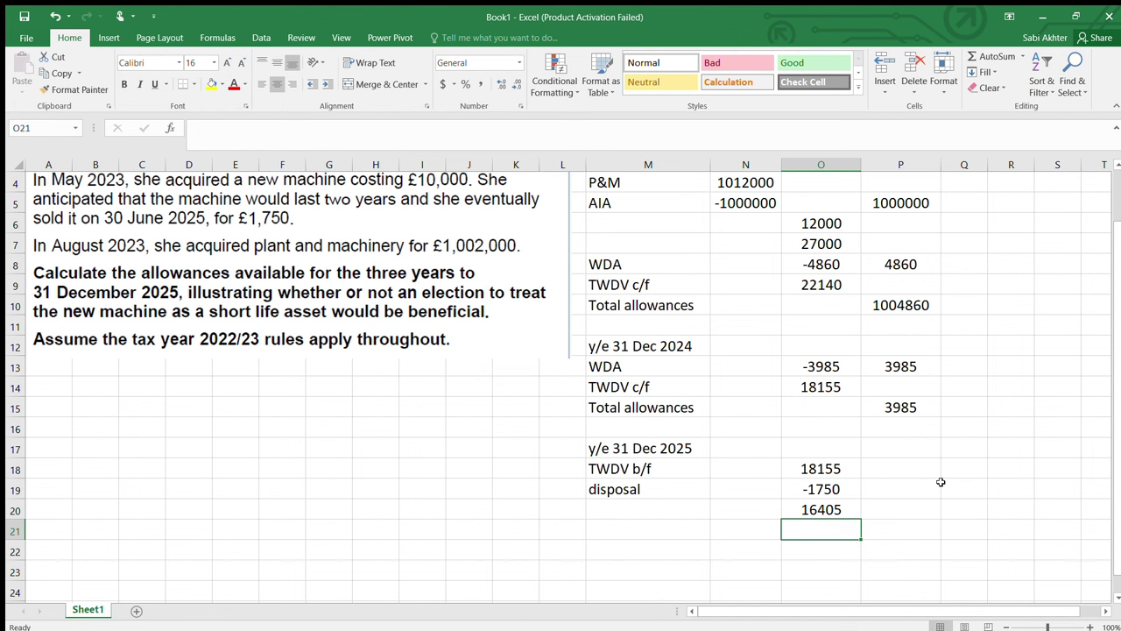
{"action": "left_click", "coordinate": [651, 524]}
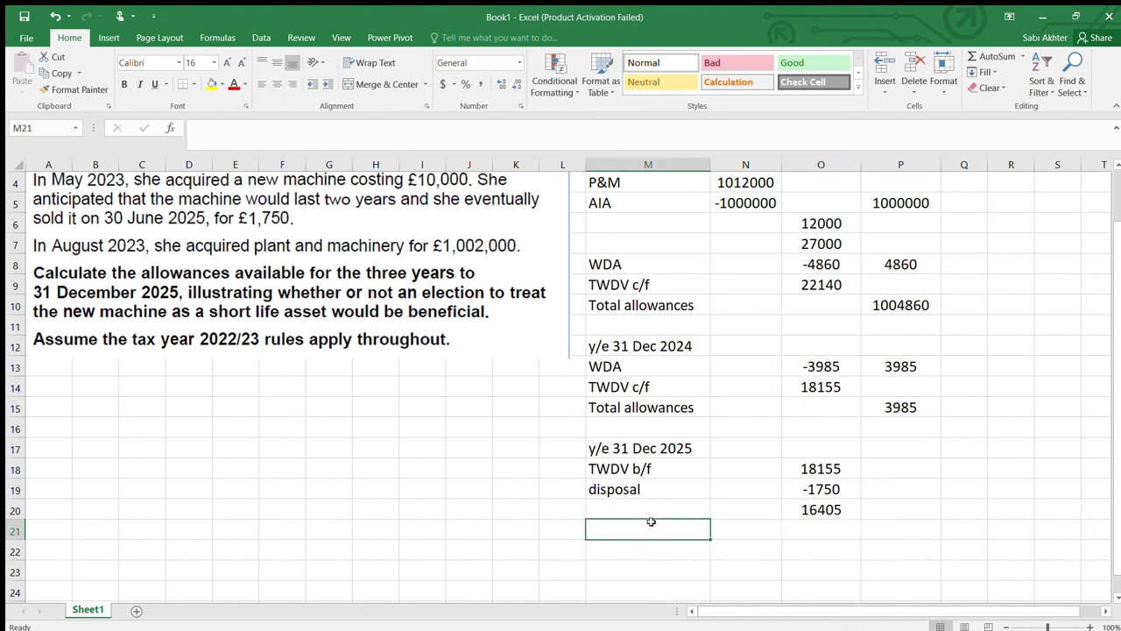
- Label M21 as WDA and calculate the 2025 writing down allowance in O21 as -0.18*O20
{"action": "type", "text": "WDA"}
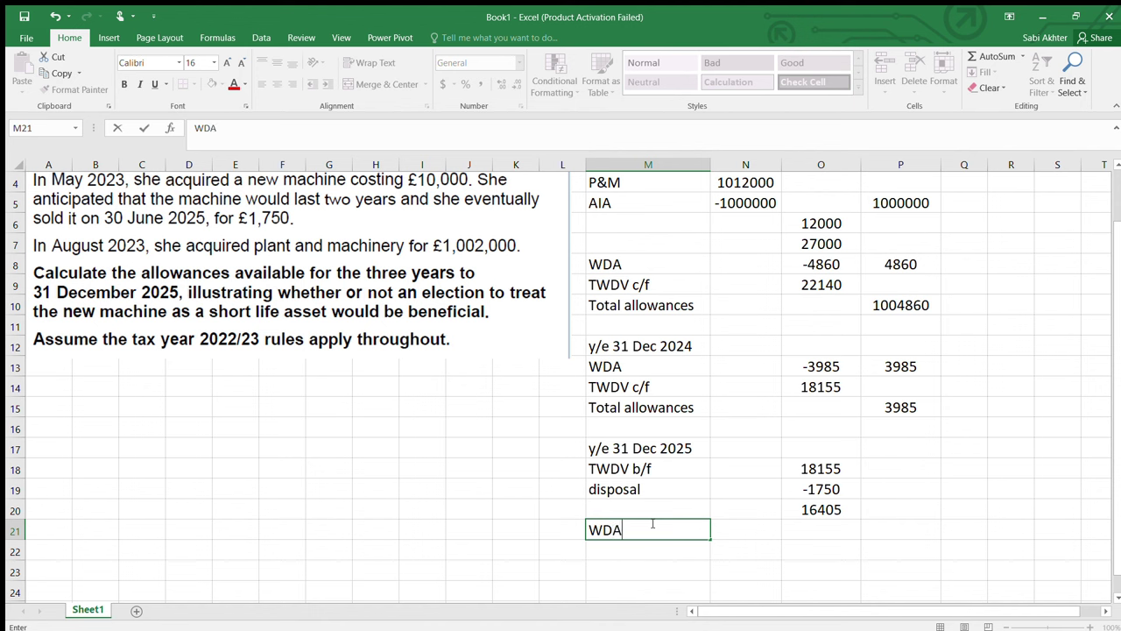
{"action": "left_click", "coordinate": [806, 529]}
{"action": "type", "text": "=-9/"}
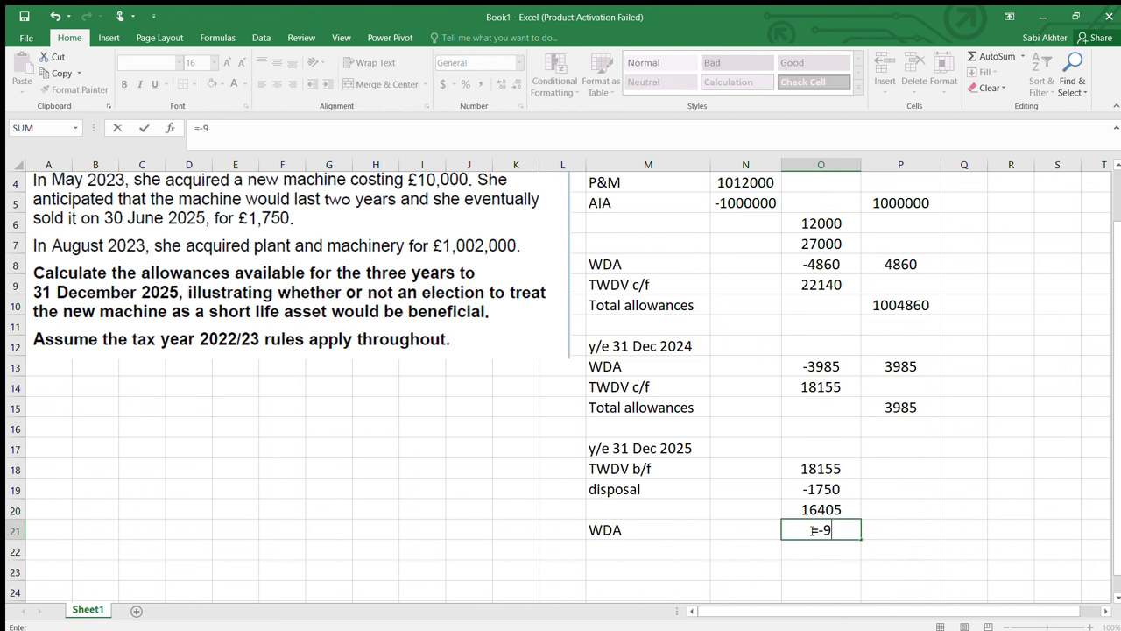
{"action": "key", "text": "BackSpace"}
{"action": "key", "text": "BackSpace"}
{"action": "type", "text": "0.18*"}
{"action": "left_click", "coordinate": [844, 509]}
{"action": "key", "text": "Return"}
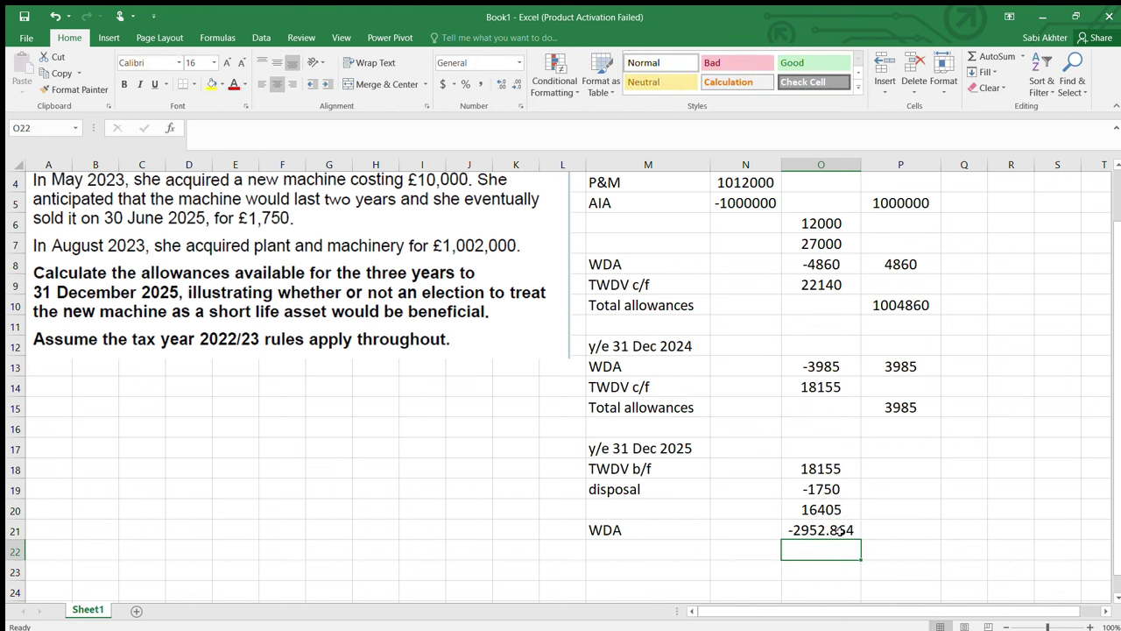
- Show the WDA in O21 without decimals and enter it as a positive 2953 in the Allowances column at P21
{"action": "left_click", "coordinate": [841, 531]}
{"action": "left_click", "coordinate": [516, 83]}
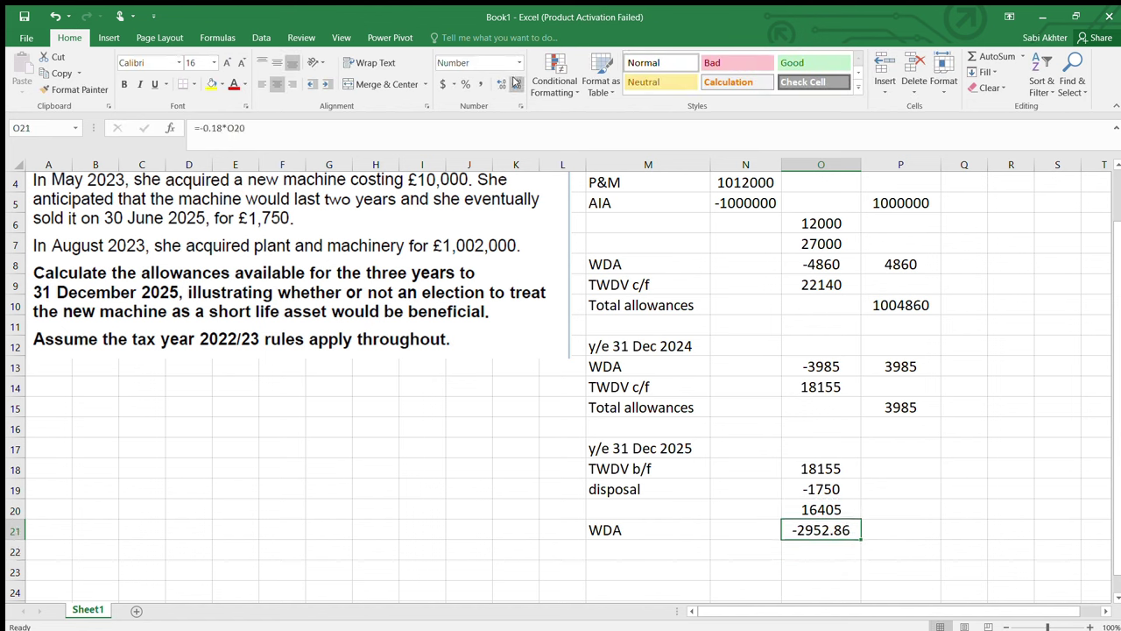
{"action": "left_click", "coordinate": [516, 83]}
{"action": "left_click", "coordinate": [516, 82]}
{"action": "left_click", "coordinate": [895, 529]}
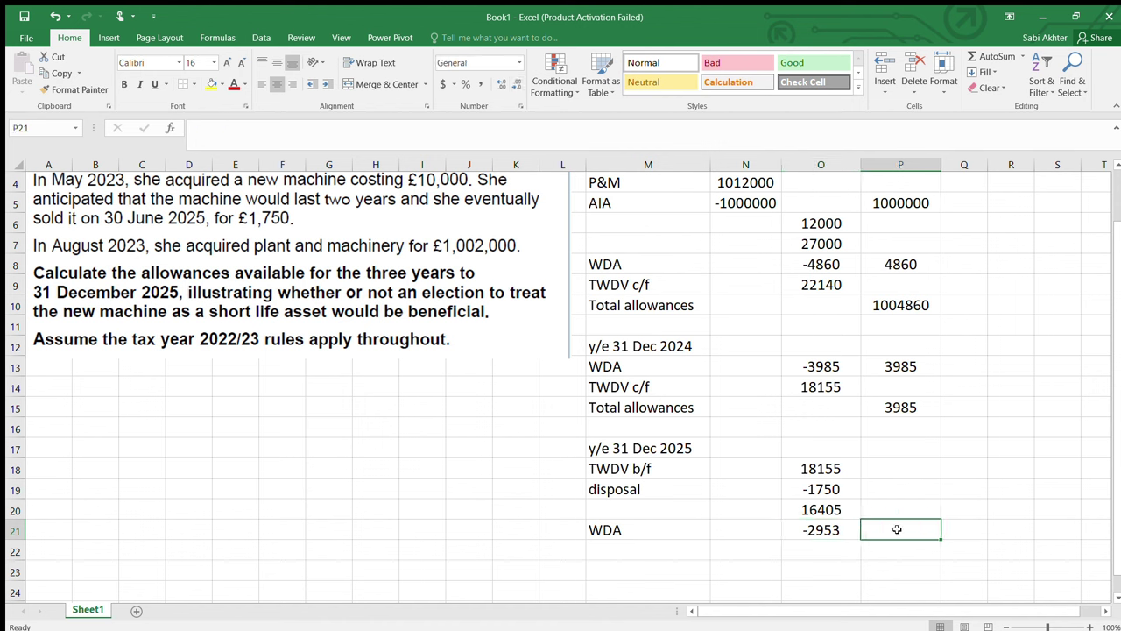
{"action": "type", "text": "2953"}
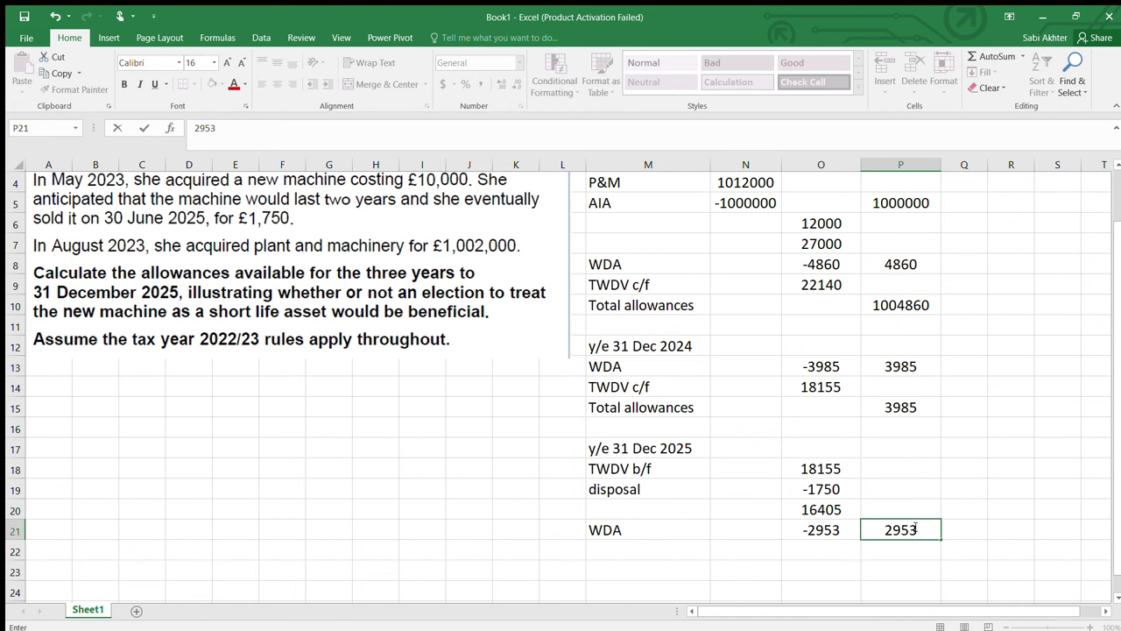
{"action": "left_click", "coordinate": [834, 548]}
{"action": "left_click", "coordinate": [651, 389]}
{"action": "key", "text": "ctrl+c"}
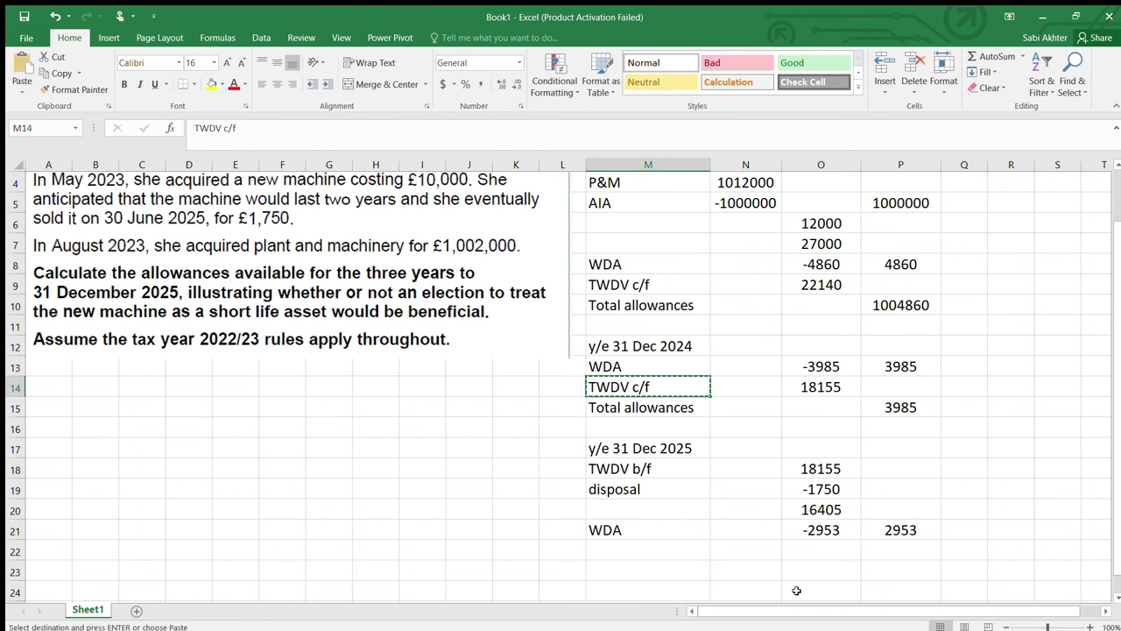
{"action": "left_click", "coordinate": [710, 547]}
{"action": "key", "text": "ctrl+c"}
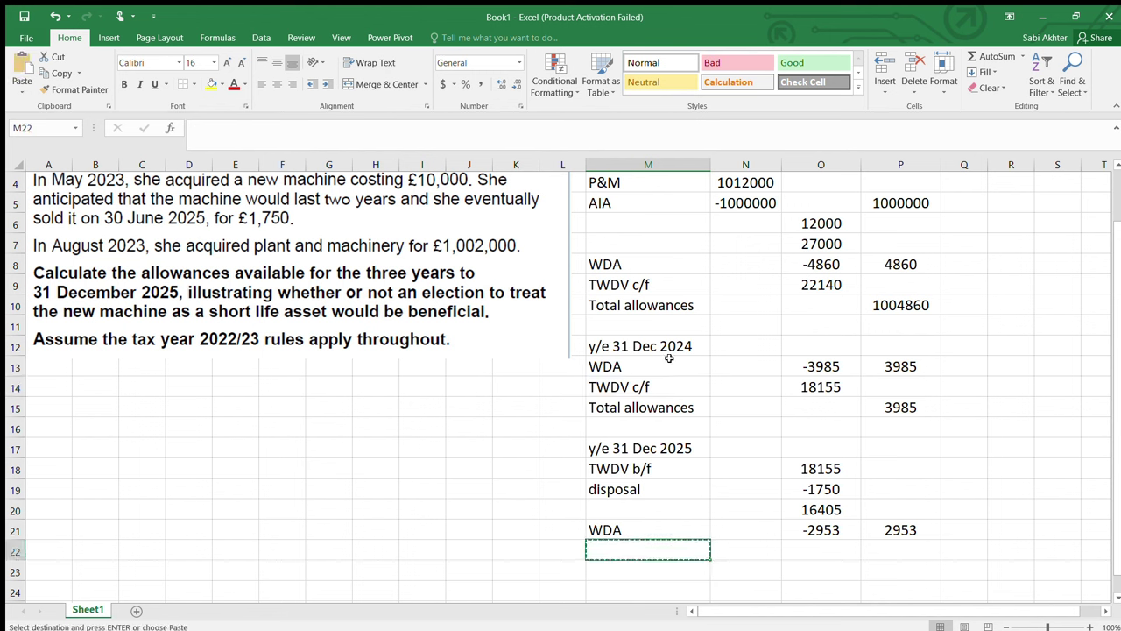
{"action": "left_click", "coordinate": [662, 408]}
{"action": "left_click", "coordinate": [639, 544]}
{"action": "key", "text": "ctrl+v"}
- Copy the TWDV c/f label from M14 into M22 and the Total allowances label from M15 into M23
{"action": "left_click", "coordinate": [654, 381]}
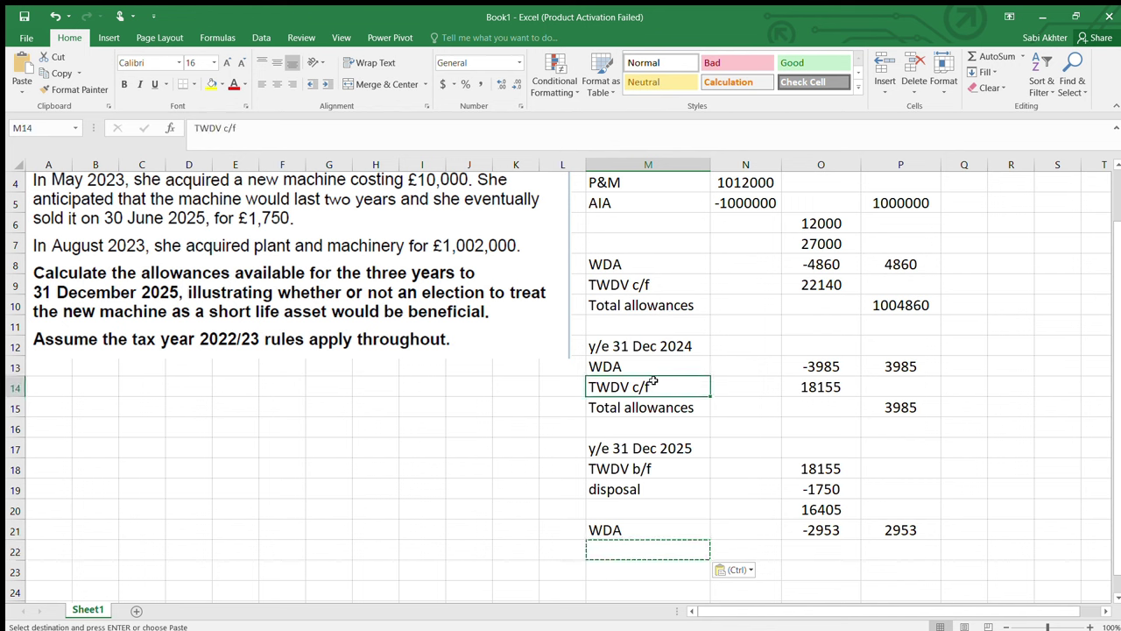
{"action": "key", "text": "ctrl+c"}
{"action": "left_click", "coordinate": [633, 545]}
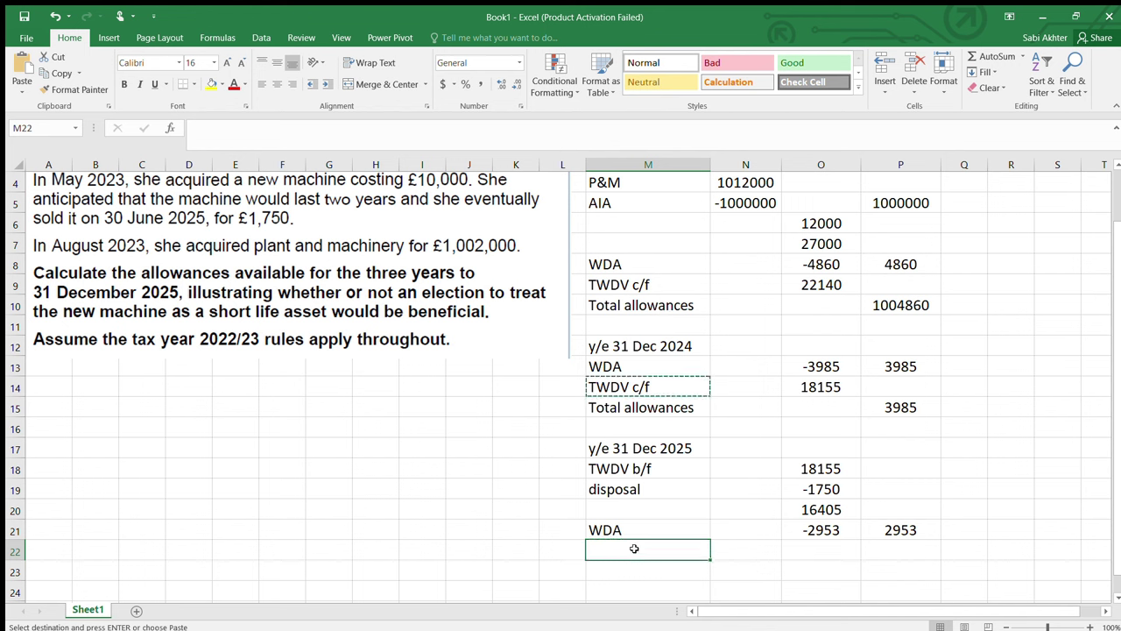
{"action": "key", "text": "ctrl+v"}
{"action": "left_click", "coordinate": [631, 405]}
{"action": "key", "text": "ctrl+c"}
{"action": "left_click", "coordinate": [646, 571]}
{"action": "key", "text": "ctrl+v"}
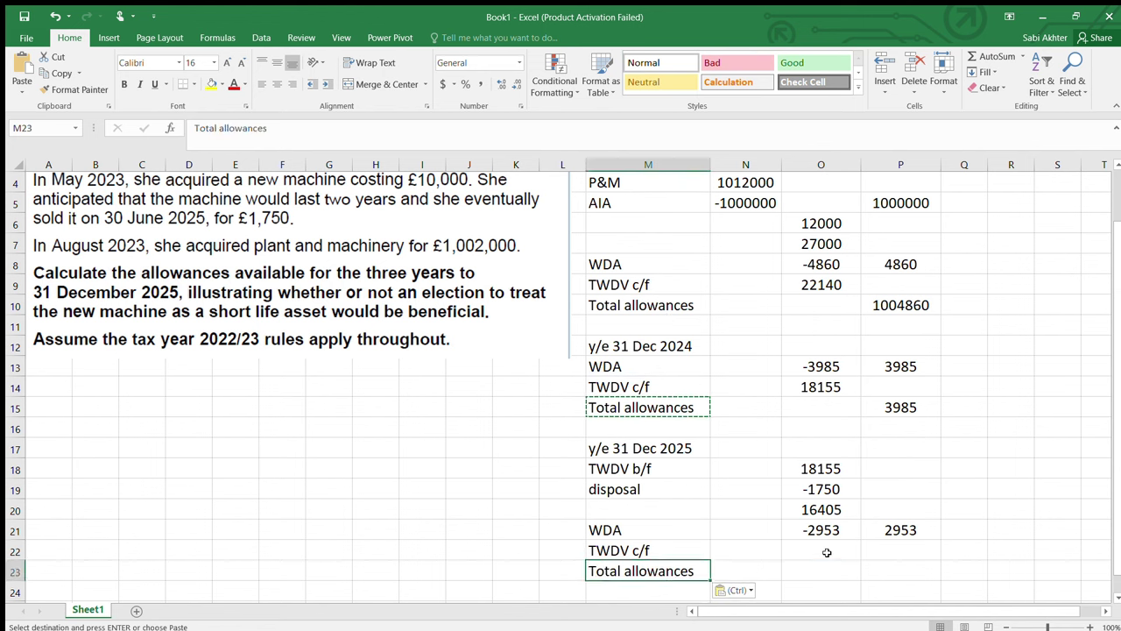
- Calculate the 2025 TWDV c/f in O22 as the sum of O20:O21 and enter total allowances of 2953 in P23
{"action": "left_click", "coordinate": [826, 551]}
{"action": "type", "text": "=sum("}
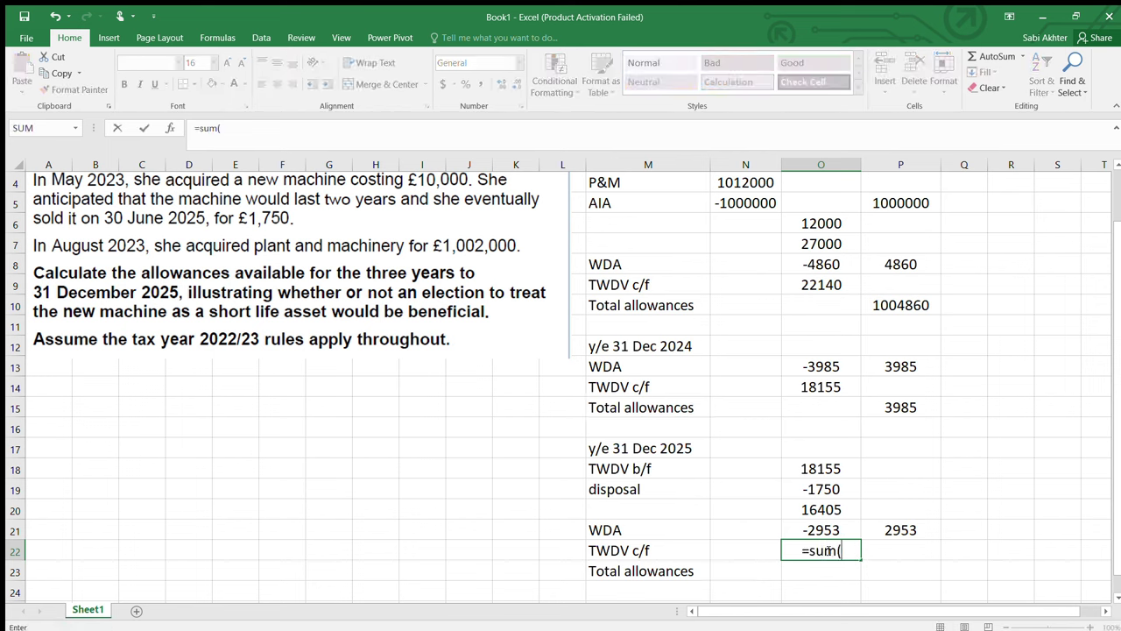
{"action": "left_click_drag", "start_coordinate": [820, 510], "coordinate": [820, 524]}
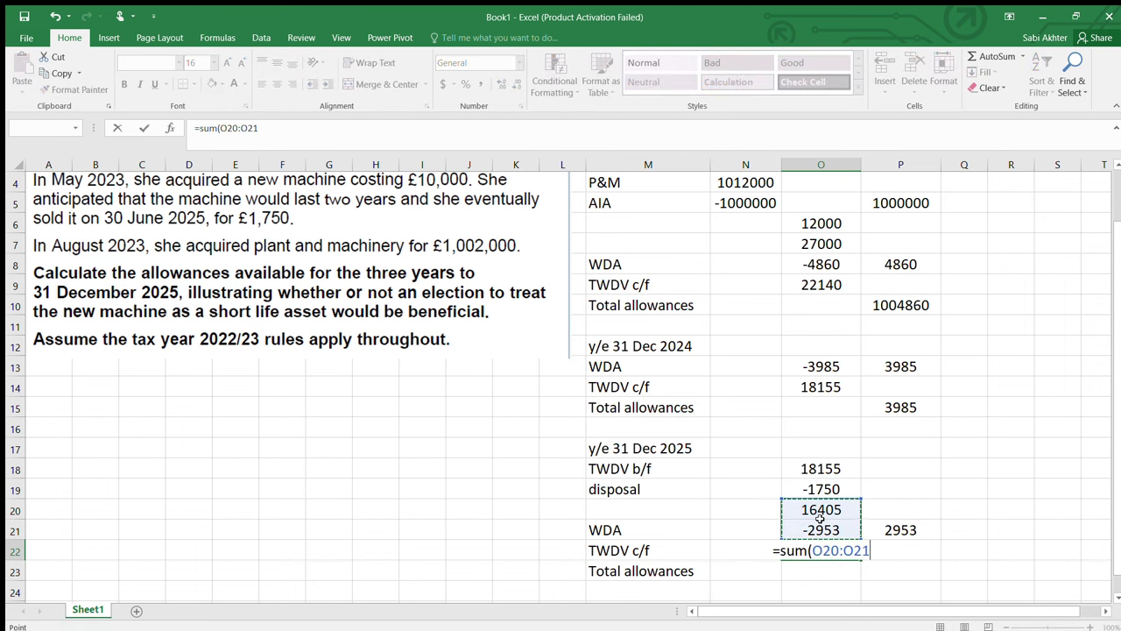
{"action": "key", "text": "Return"}
{"action": "left_click", "coordinate": [894, 569]}
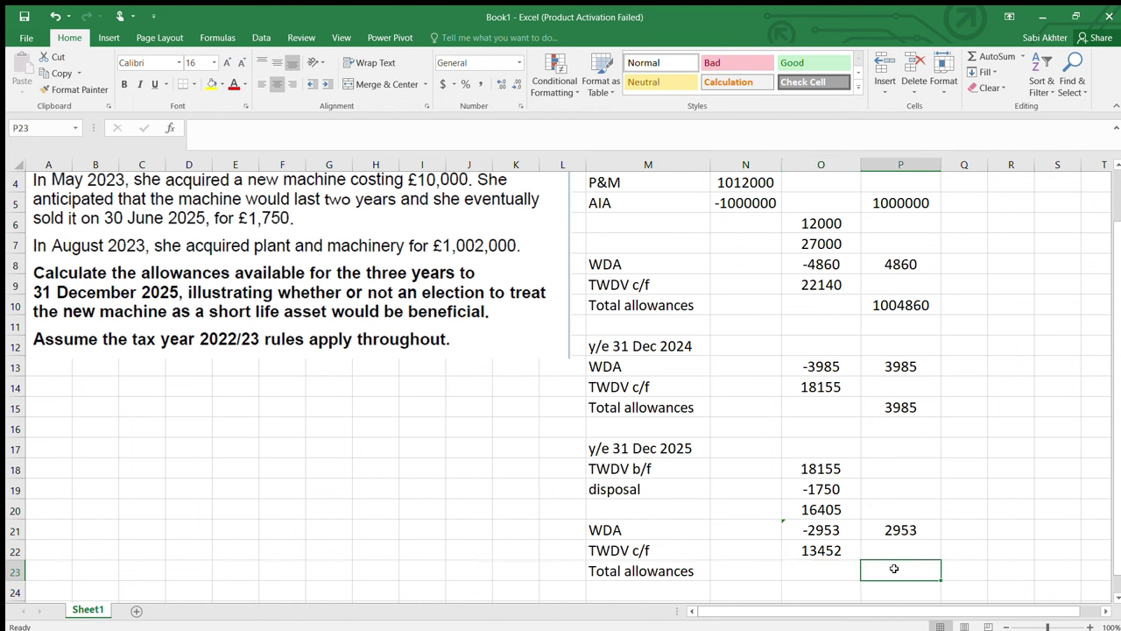
{"action": "type", "text": "2953"}
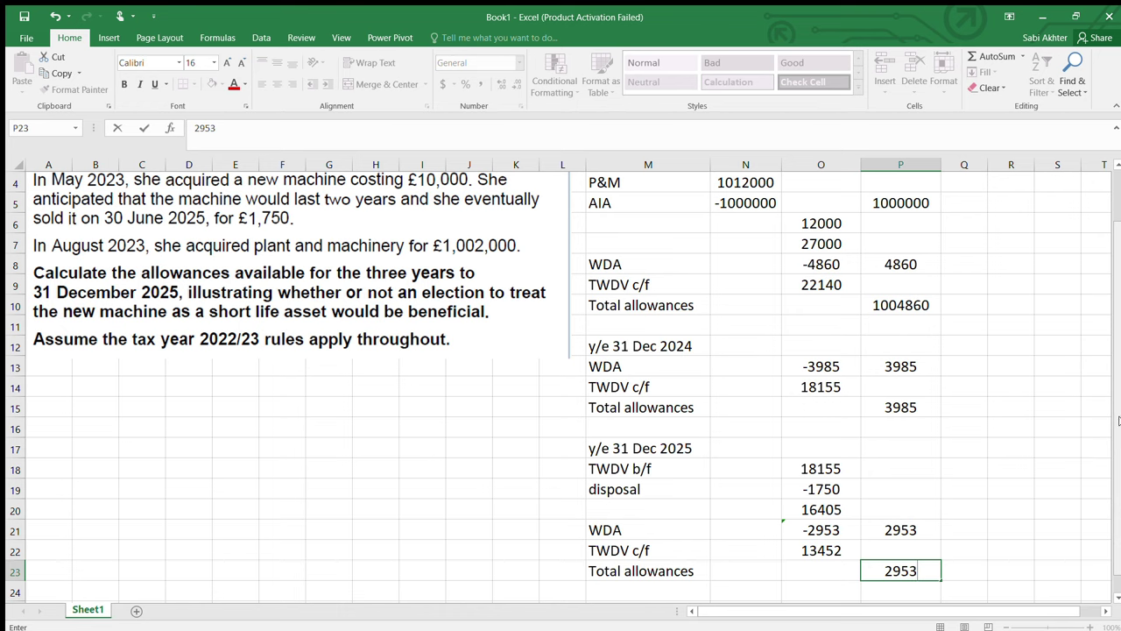
- Label M25 as "without election TA" and widen column M slightly to fit the text
{"action": "scroll", "coordinate": [1113, 350], "scroll_direction": "up", "scroll_amount": 1}
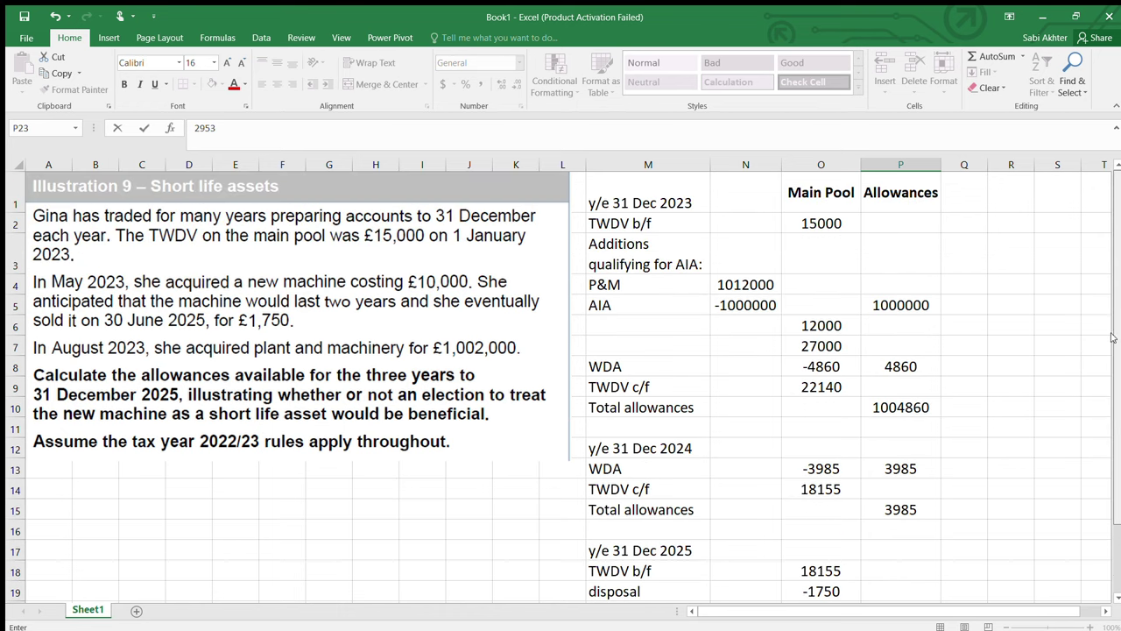
{"action": "scroll", "coordinate": [1112, 395], "scroll_direction": "down", "scroll_amount": 1}
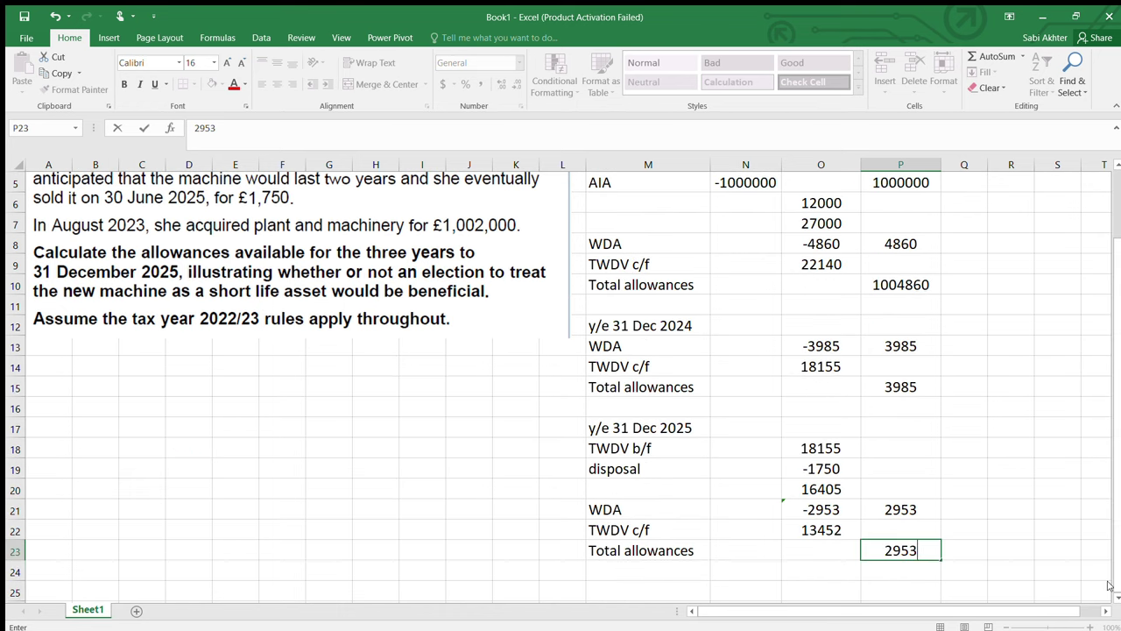
{"action": "scroll", "coordinate": [1038, 577], "scroll_direction": "down", "scroll_amount": 1}
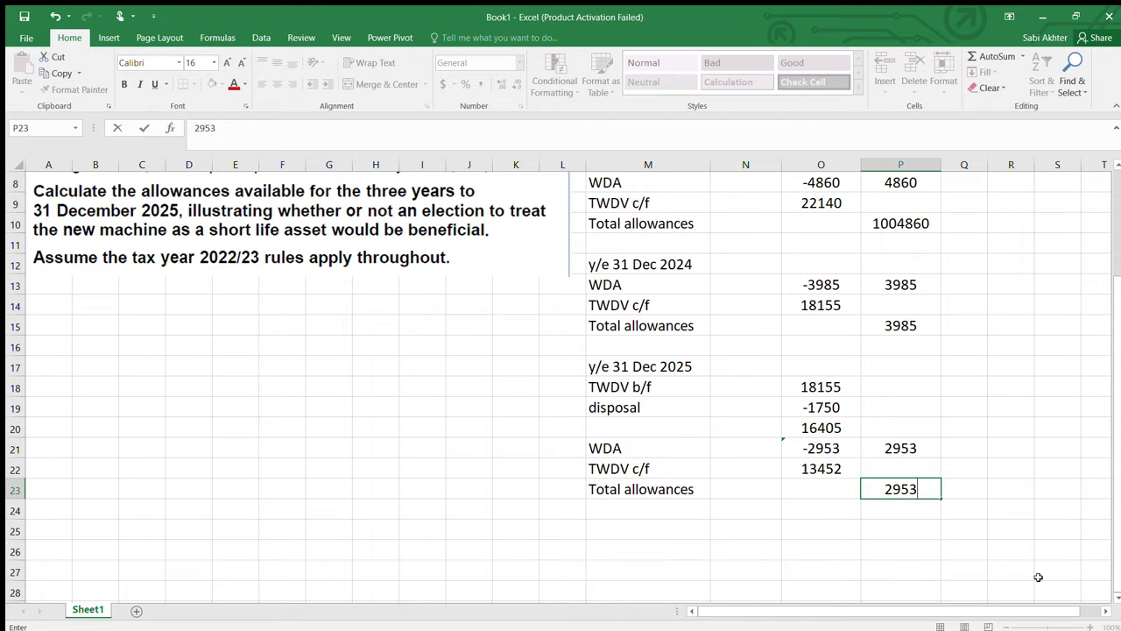
{"action": "left_click", "coordinate": [608, 529]}
{"action": "type", "text": "with elect"}
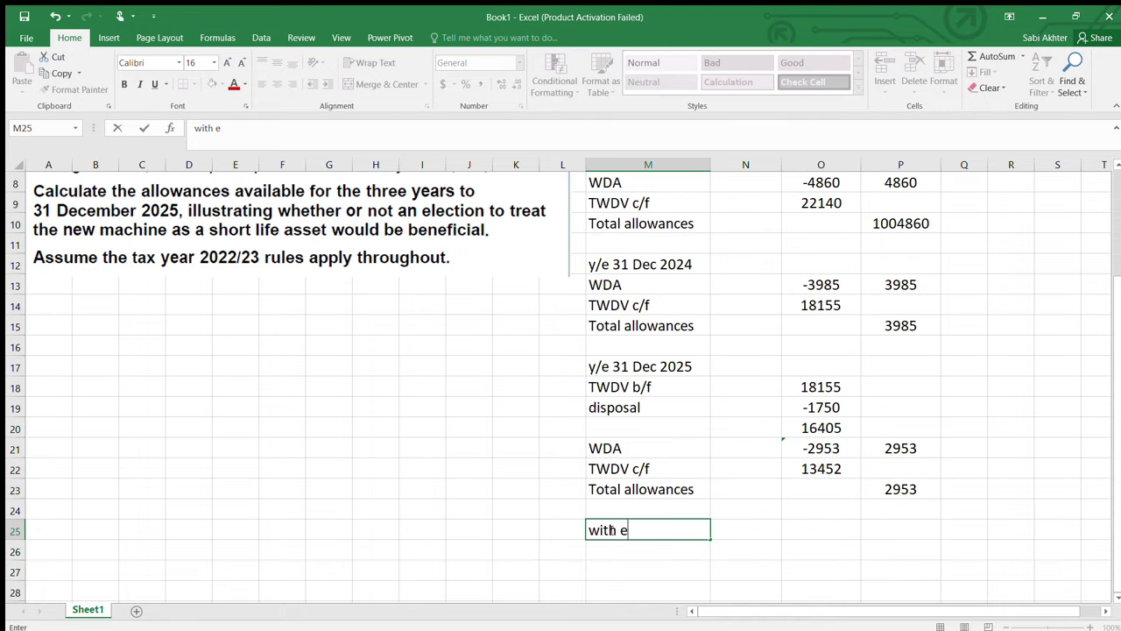
{"action": "key", "text": "BackSpace"}
{"action": "key", "text": "BackSpace"}
{"action": "key", "text": "BackSpace"}
{"action": "key", "text": "BackSpace"}
{"action": "key", "text": "BackSpace"}
{"action": "key", "text": "BackSpace"}
{"action": "type", "text": "out election "}
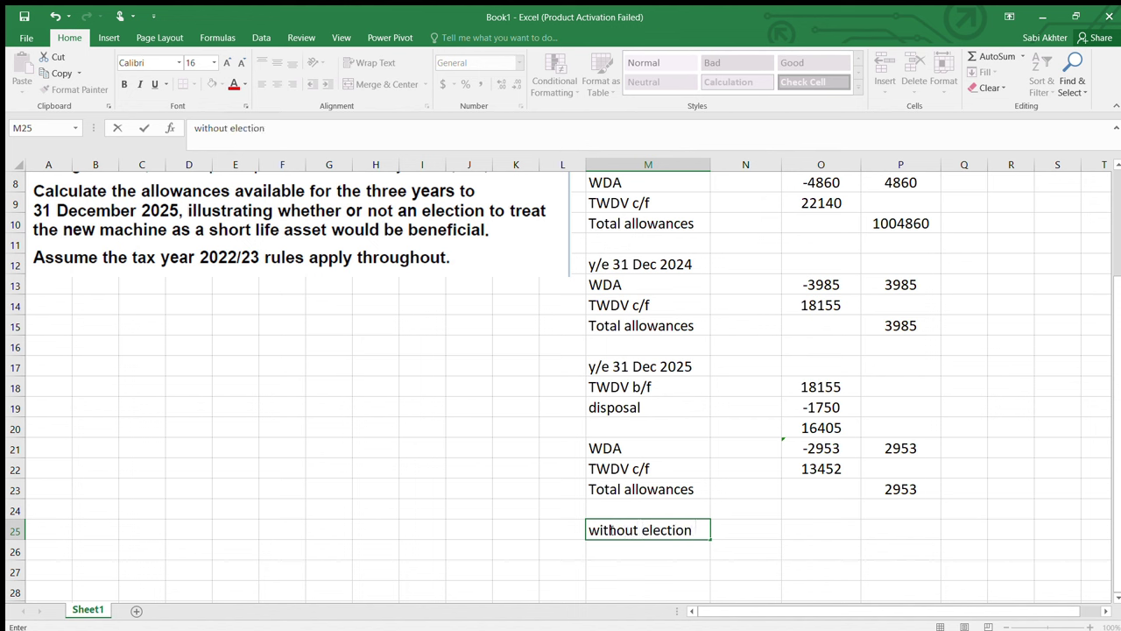
{"action": "type", "text": "TA"}
{"action": "key", "text": "F2"}
{"action": "key", "text": "Return"}
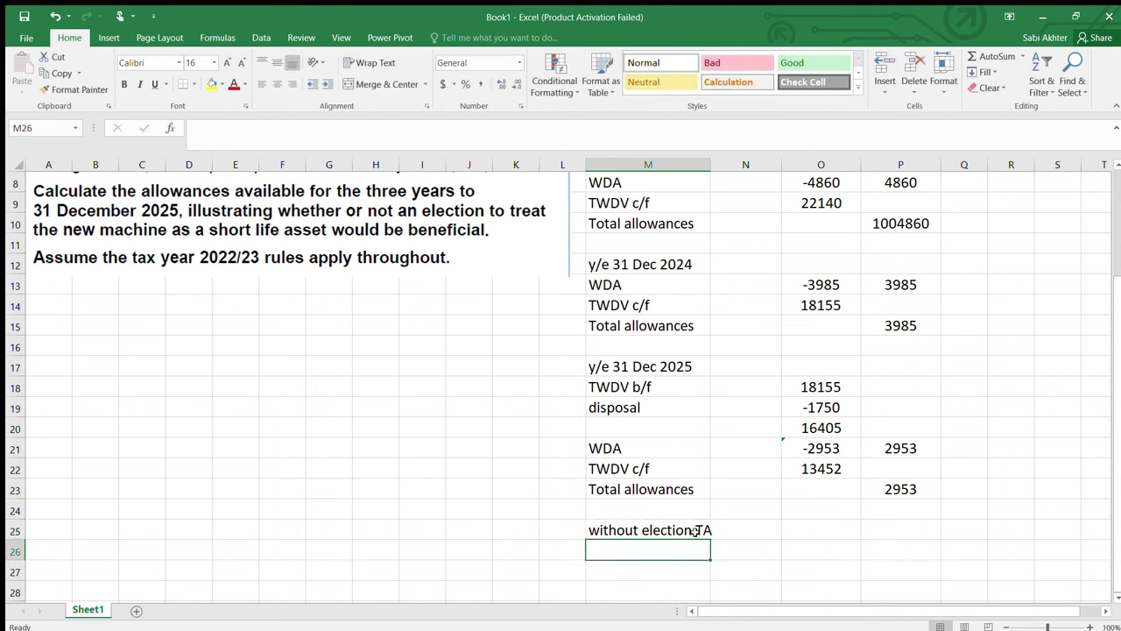
{"action": "left_click", "coordinate": [667, 530]}
{"action": "left_click_drag", "start_coordinate": [712, 166], "coordinate": [725, 165]}
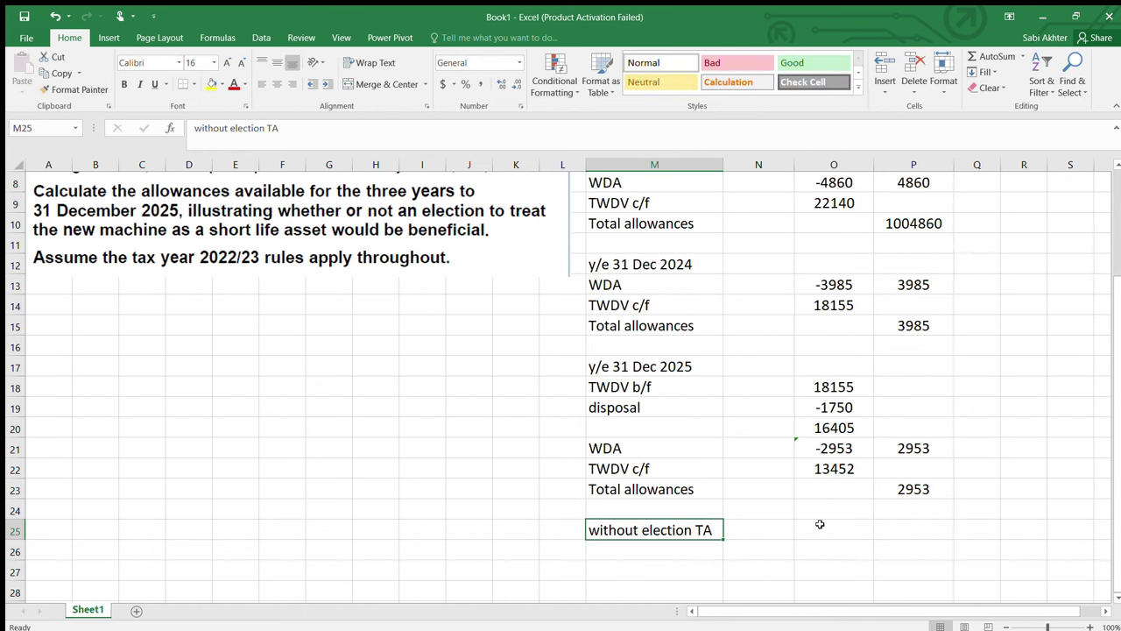
- Add up the three years' total allowances in N25 with a SUM of P10, P15 and P23
{"action": "left_click", "coordinate": [764, 528]}
{"action": "type", "text": "=sum("}
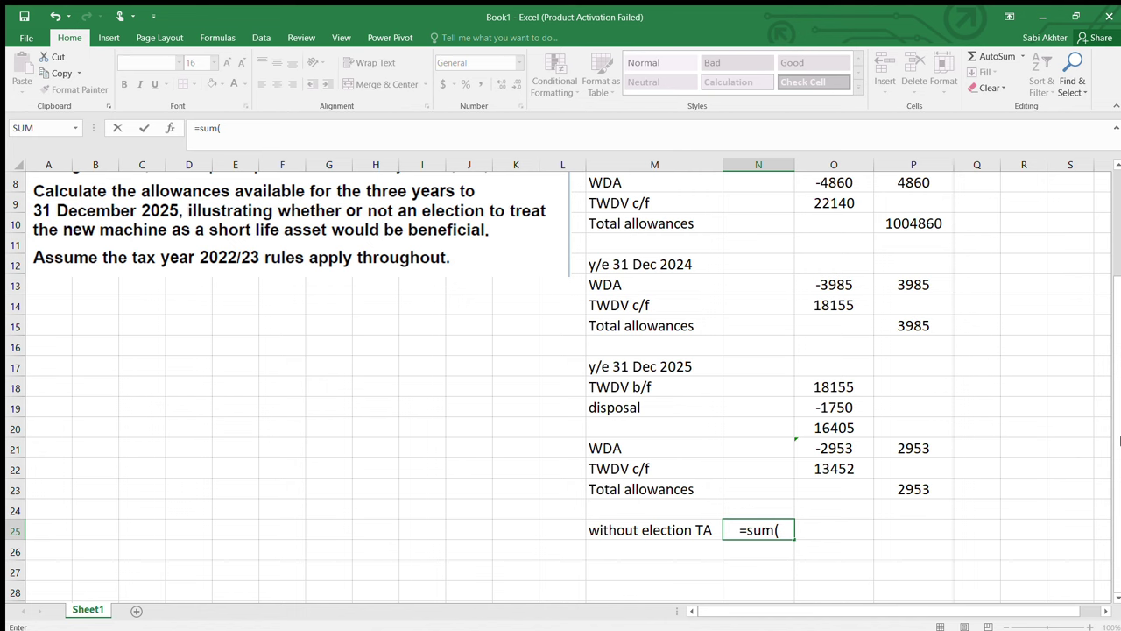
{"action": "scroll", "coordinate": [1119, 441], "scroll_direction": "up", "scroll_amount": 1}
{"action": "left_click", "coordinate": [924, 263]}
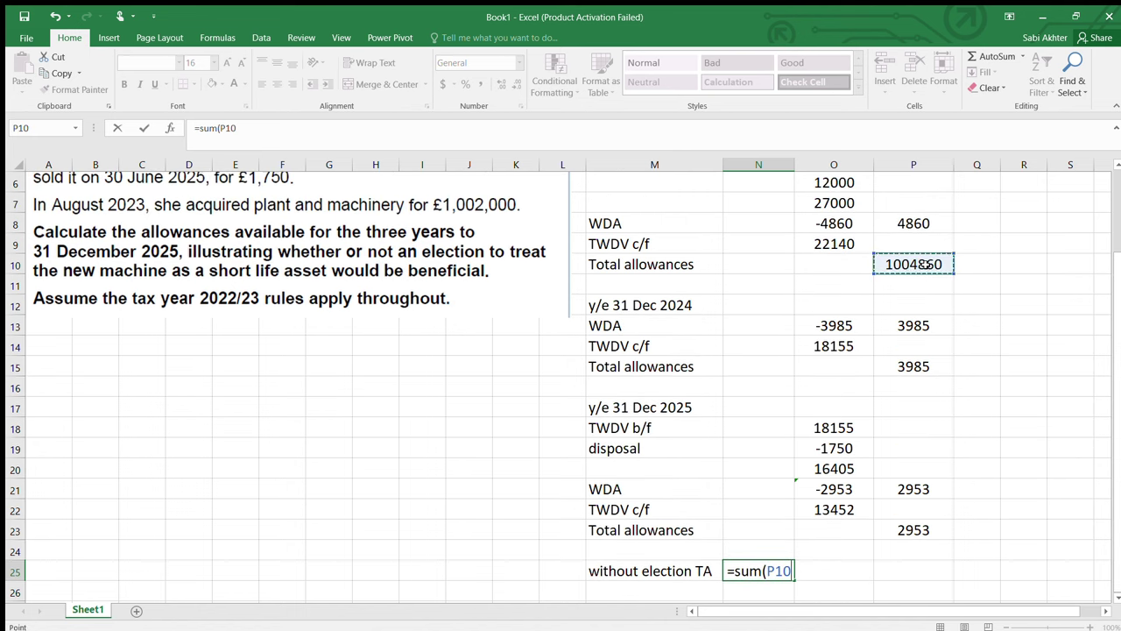
{"action": "type", "text": ","}
{"action": "key", "text": "BackSpace"}
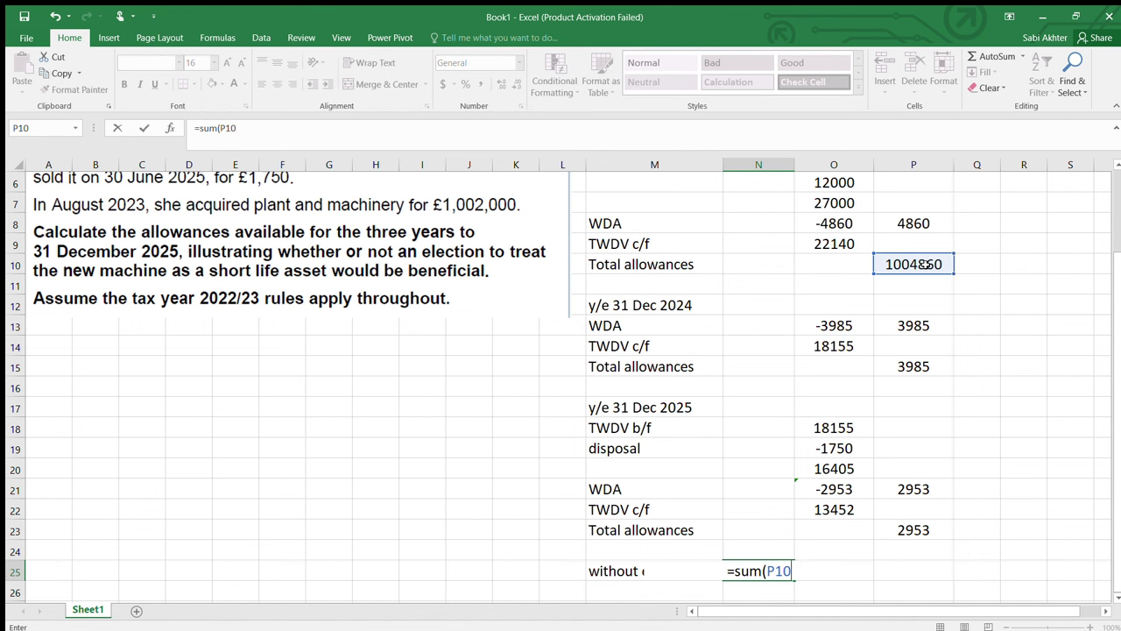
{"action": "type", "text": "/"}
{"action": "key", "text": "BackSpace"}
{"action": "type", "text": ","}
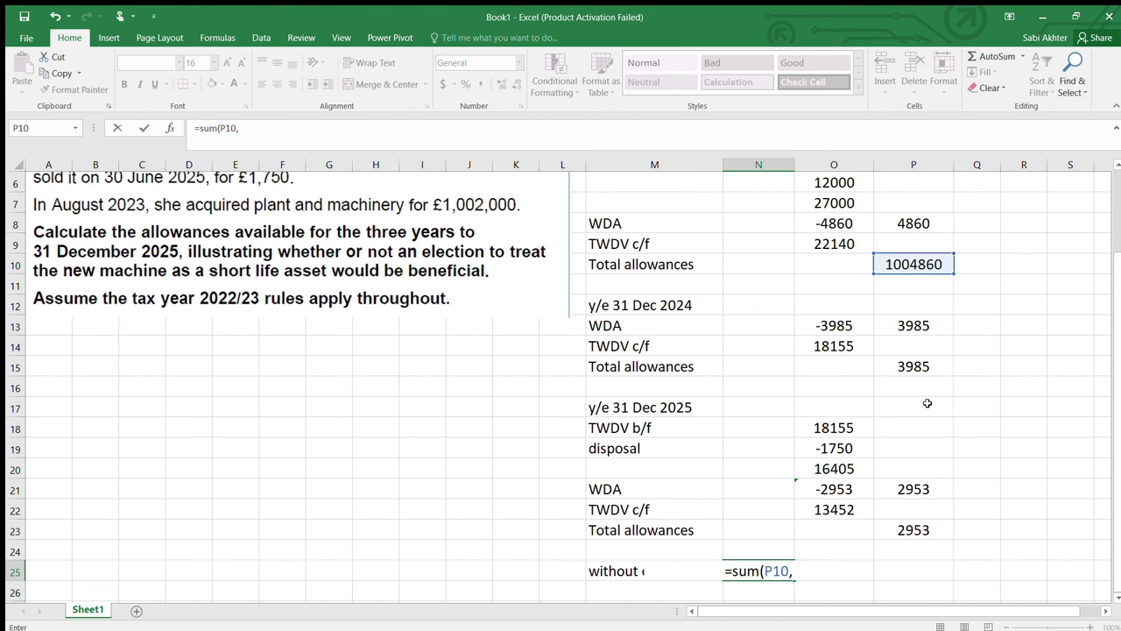
{"action": "left_click", "coordinate": [923, 366]}
{"action": "type", "text": ","}
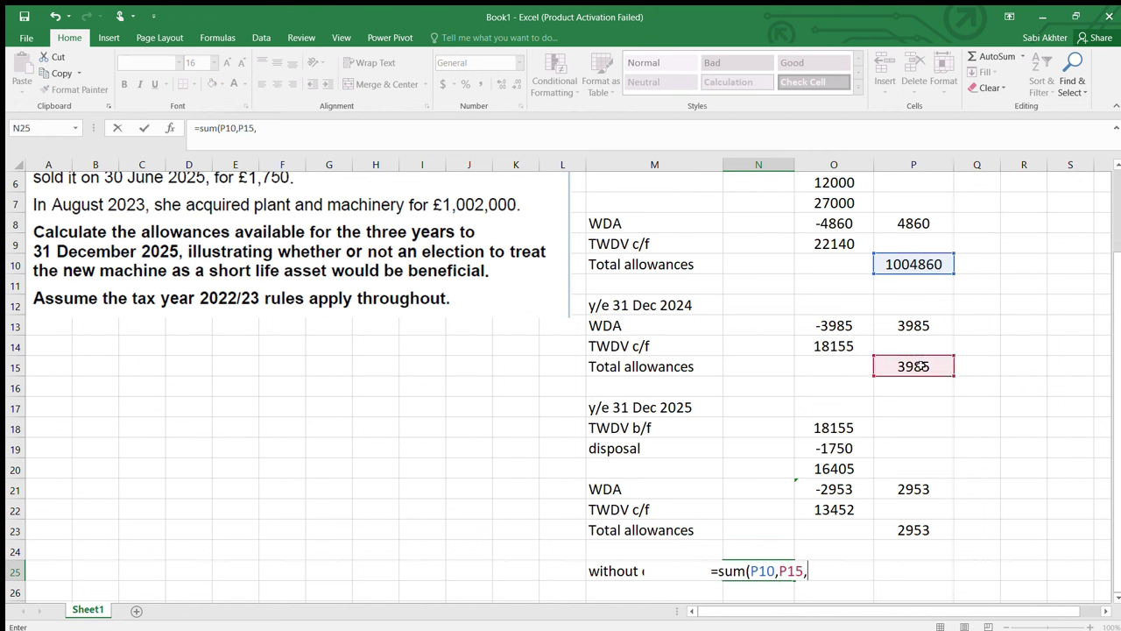
{"action": "left_click", "coordinate": [912, 523]}
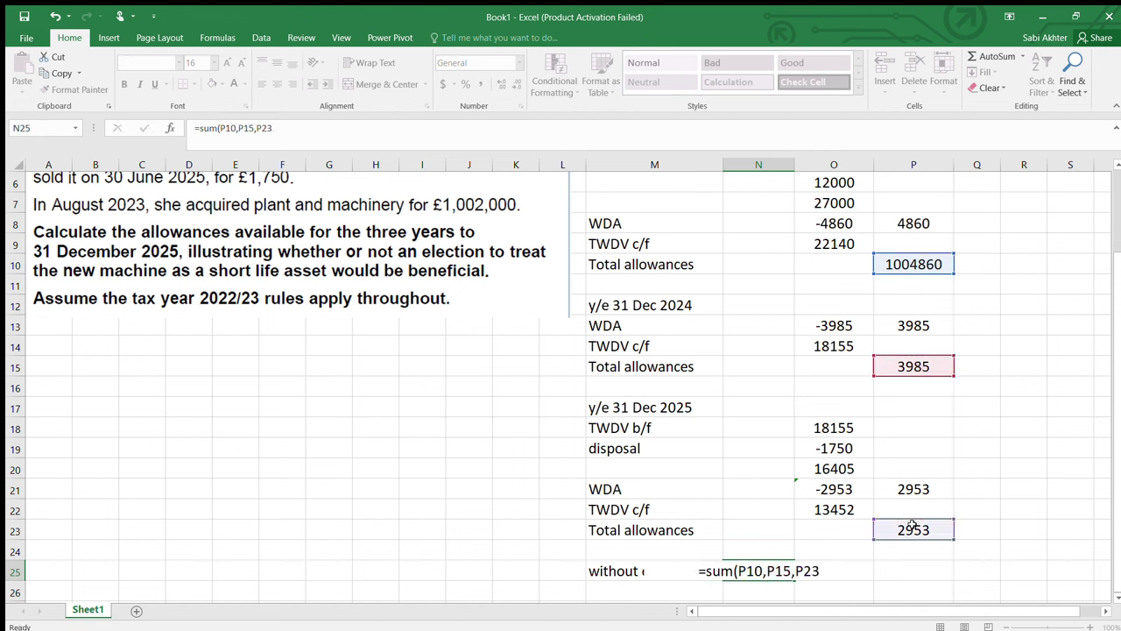
{"action": "key", "text": "Return"}
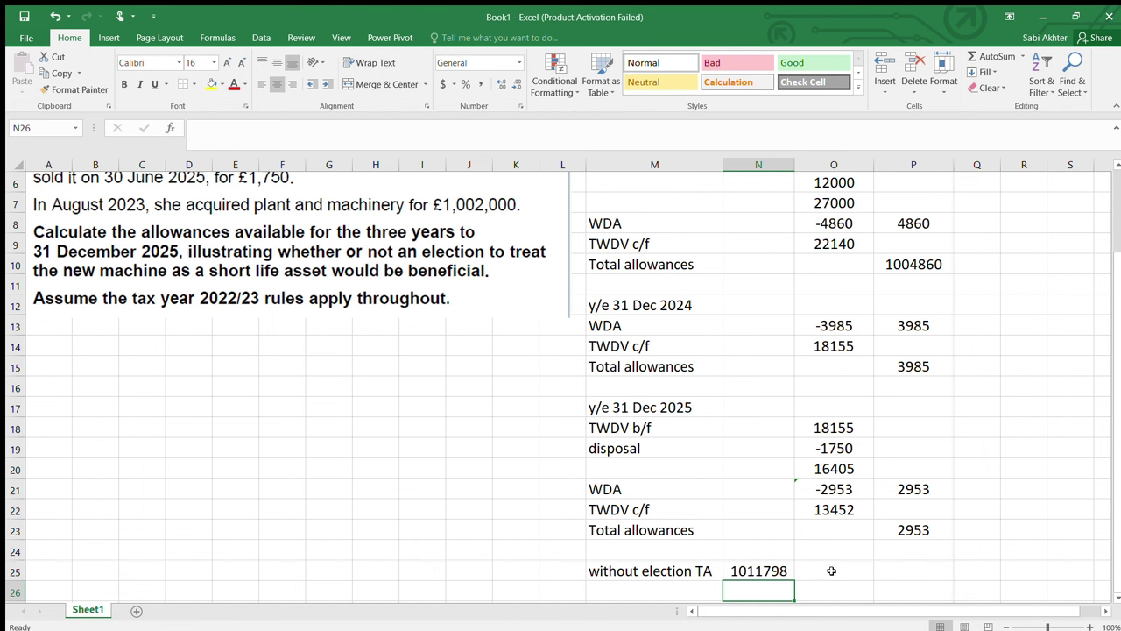
- Change the 2023 P&M additions in N4 to 1002000 so that the short life machine is excluded
{"action": "left_click_drag", "start_coordinate": [1118, 426], "coordinate": [1111, 261]}
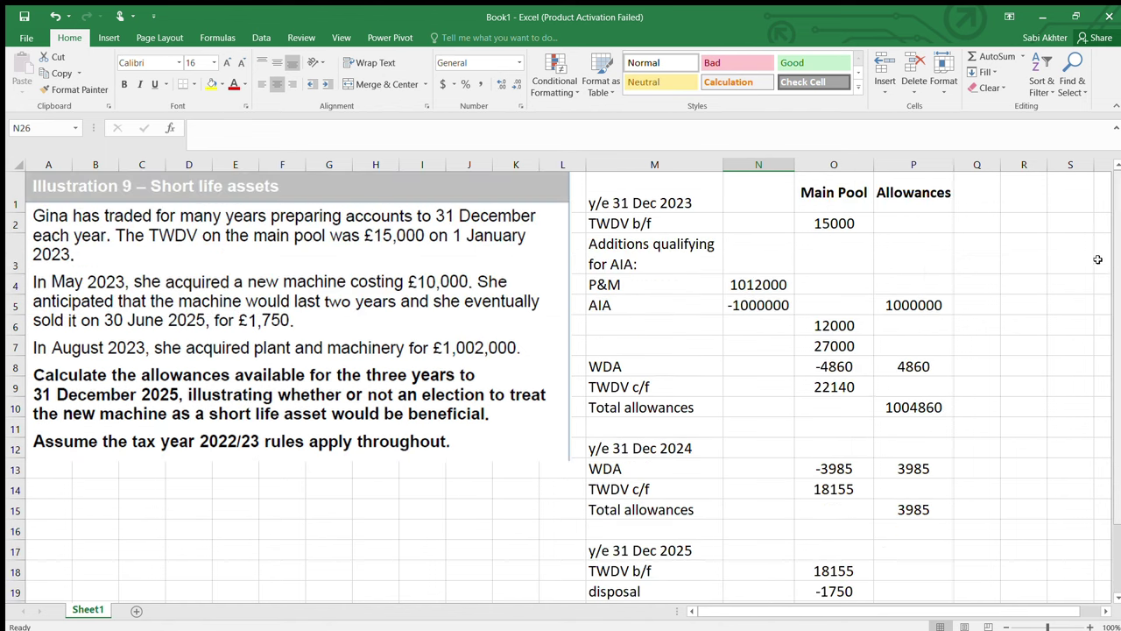
{"action": "left_click", "coordinate": [819, 224]}
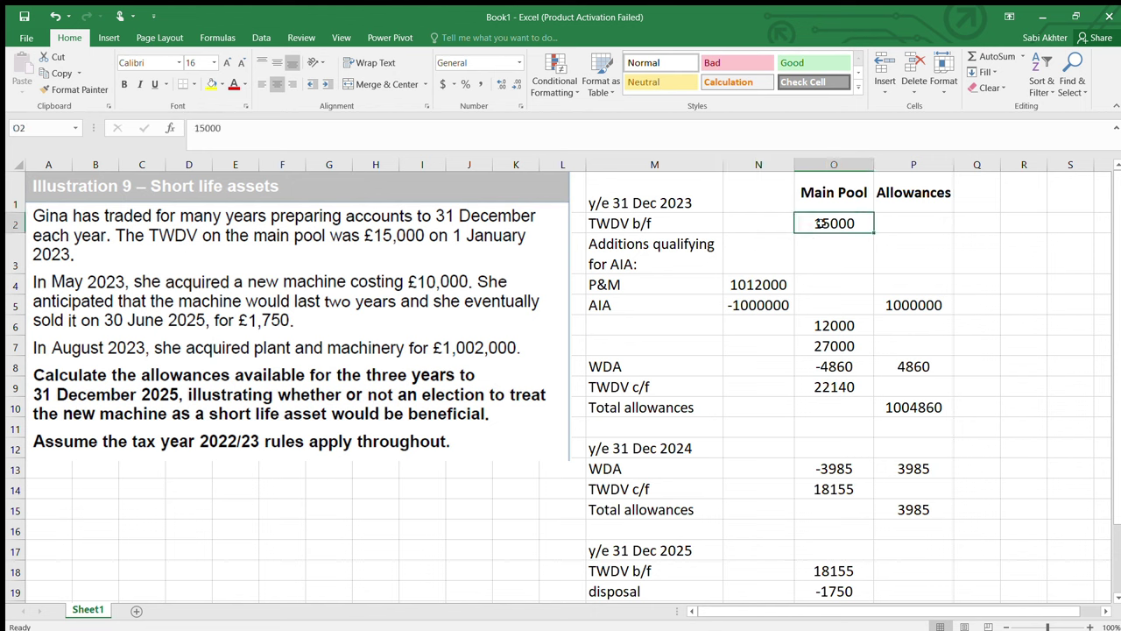
{"action": "double_click", "coordinate": [758, 285]}
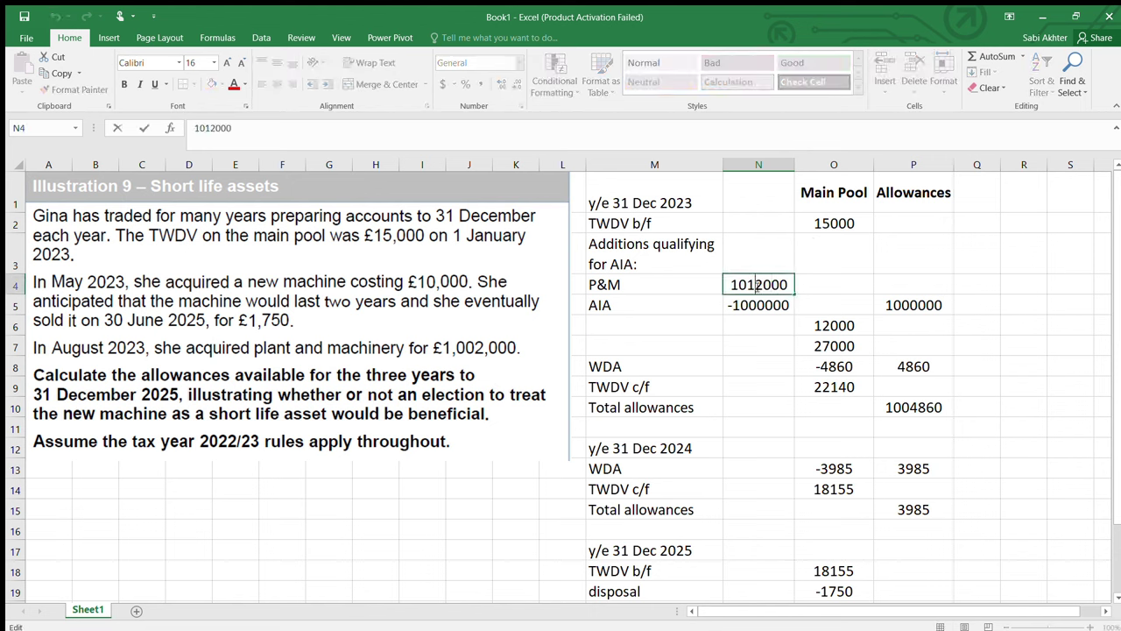
{"action": "key", "text": "BackSpace"}
{"action": "type", "text": "0"}
{"action": "left_click", "coordinate": [755, 304]}
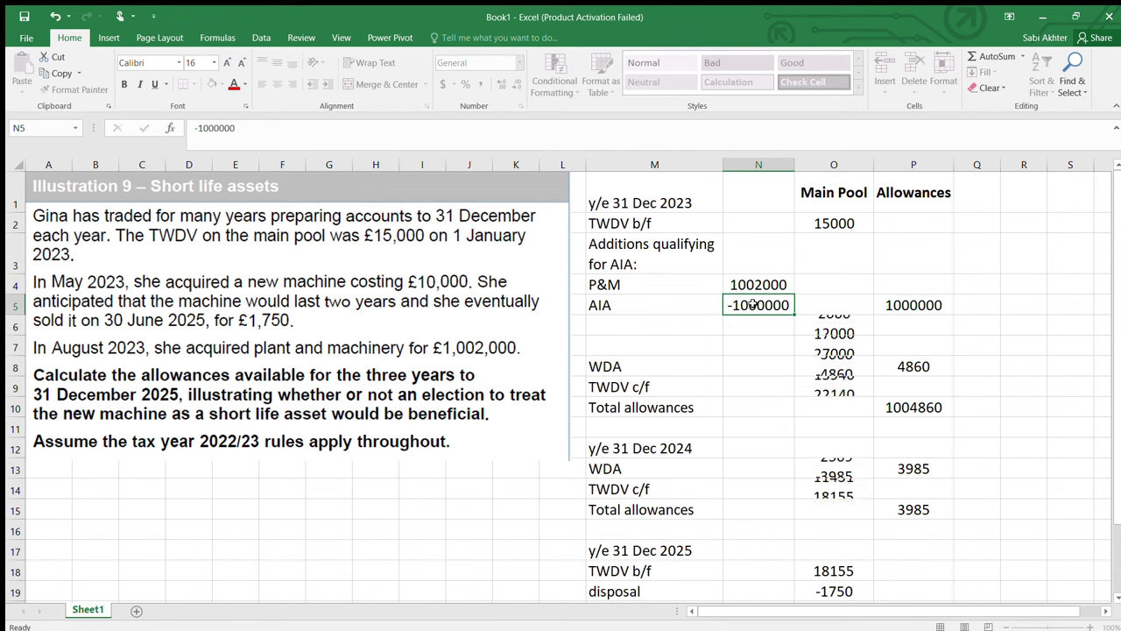
- Insert a column before Allowances and head it "Short life asset" in P1 with wrapped text
{"action": "left_click", "coordinate": [896, 303]}
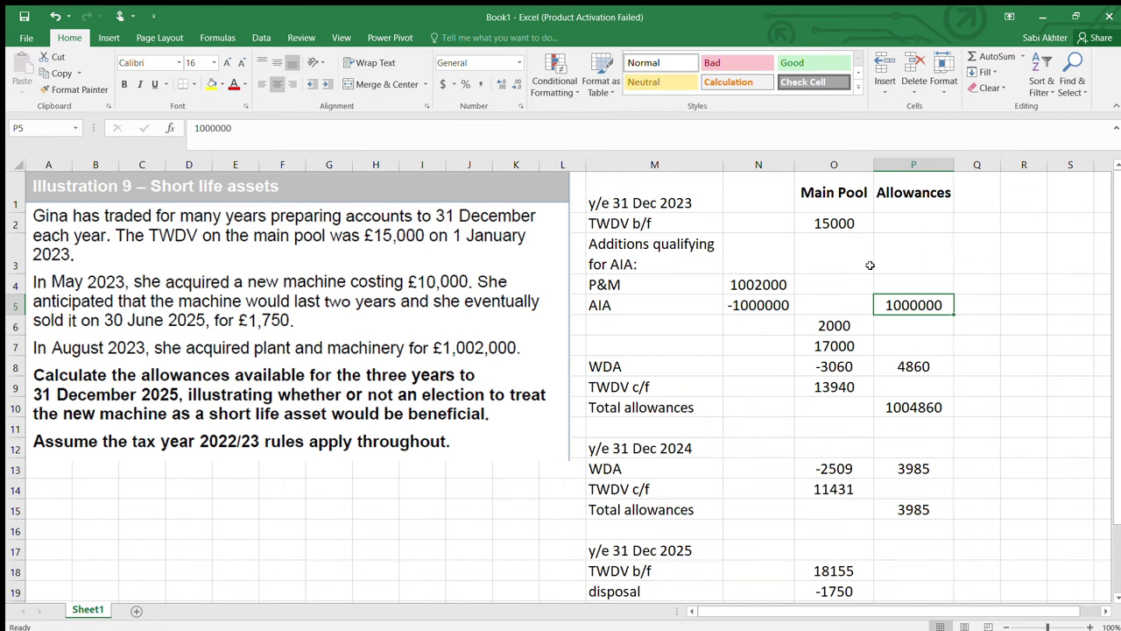
{"action": "left_click", "coordinate": [908, 166]}
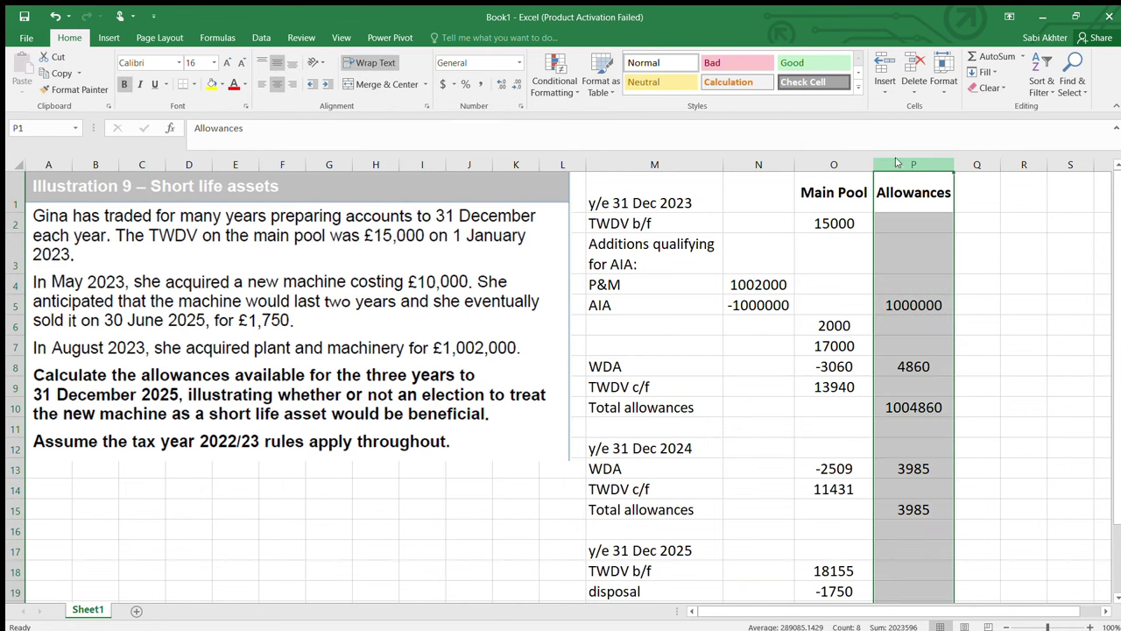
{"action": "key", "text": "ctrl+shift+plus"}
{"action": "left_click", "coordinate": [898, 190]}
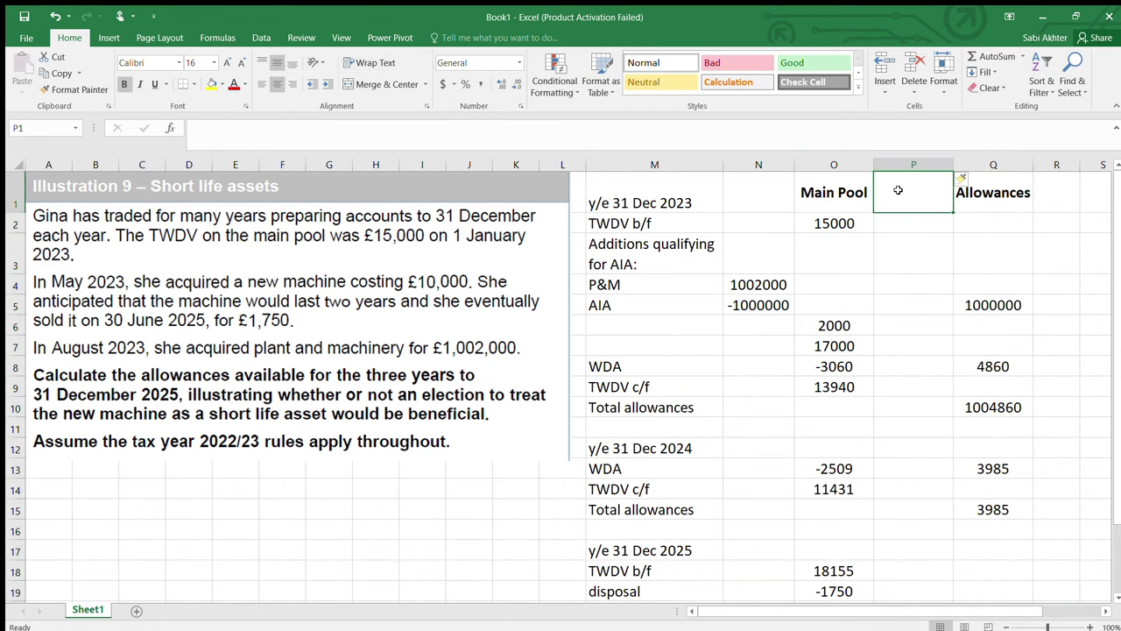
{"action": "type", "text": "S"}
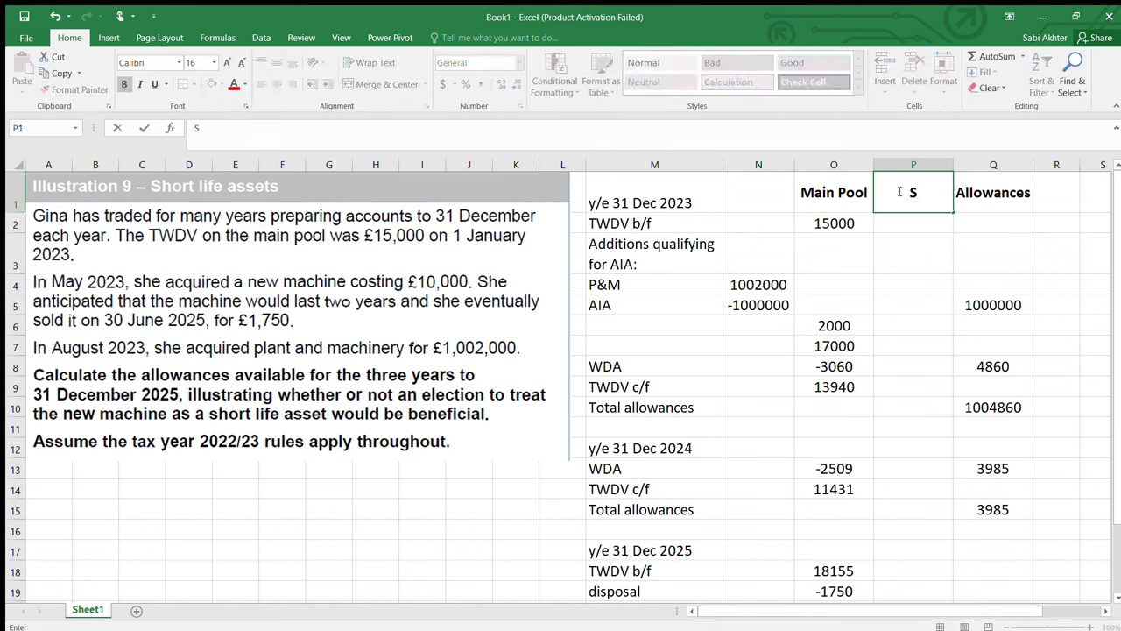
{"action": "type", "text": "hort life asset"}
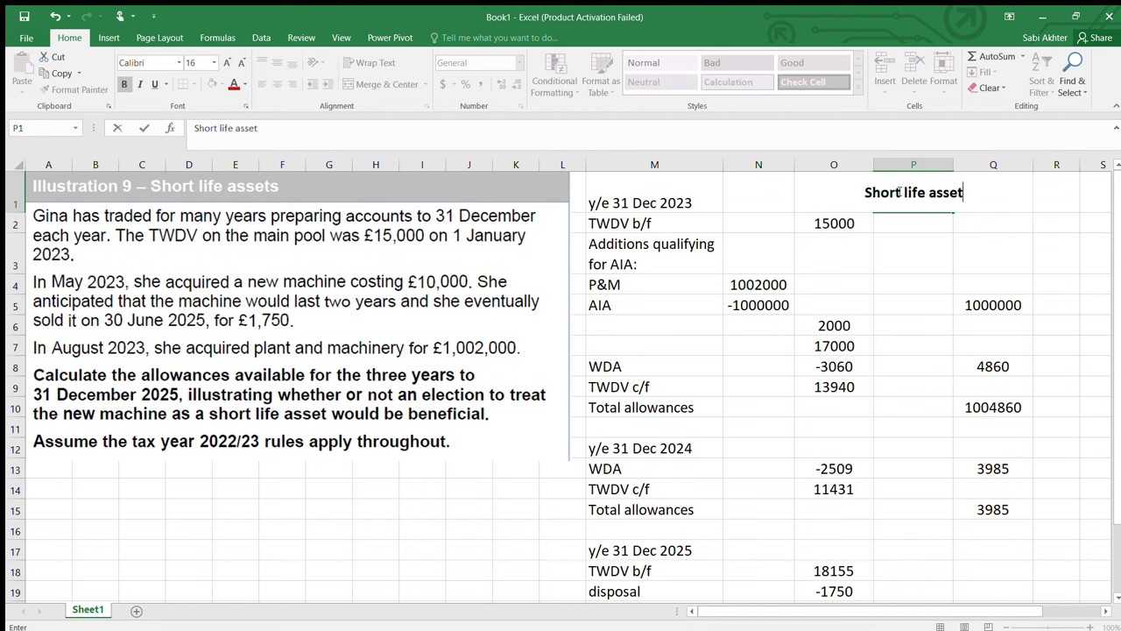
{"action": "left_click", "coordinate": [950, 261]}
{"action": "left_click", "coordinate": [927, 204]}
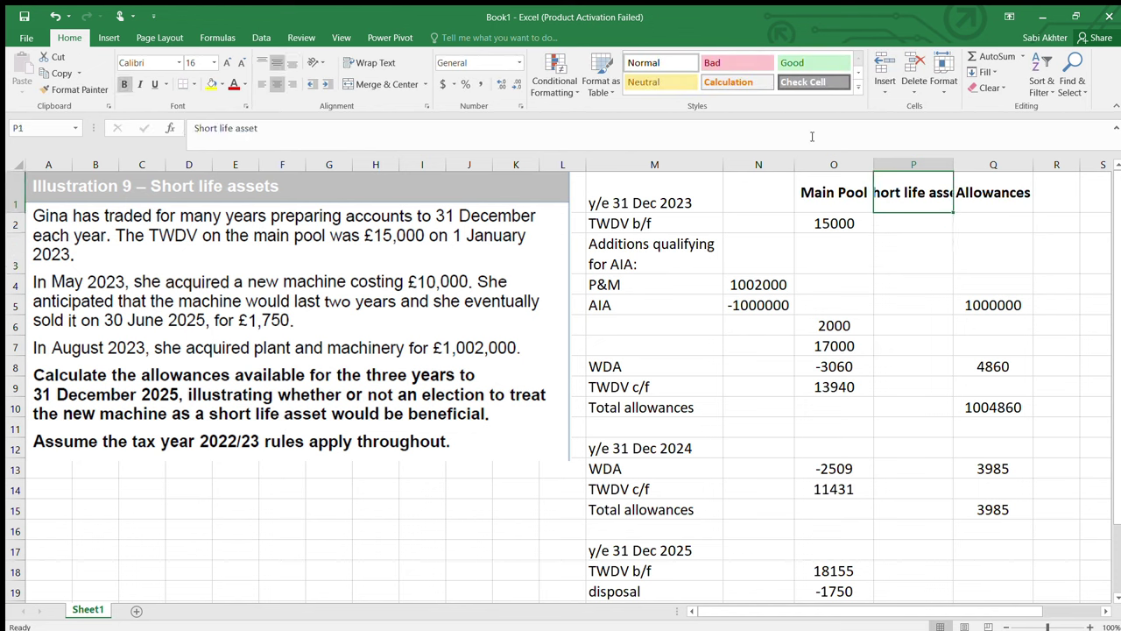
{"action": "left_click", "coordinate": [368, 63]}
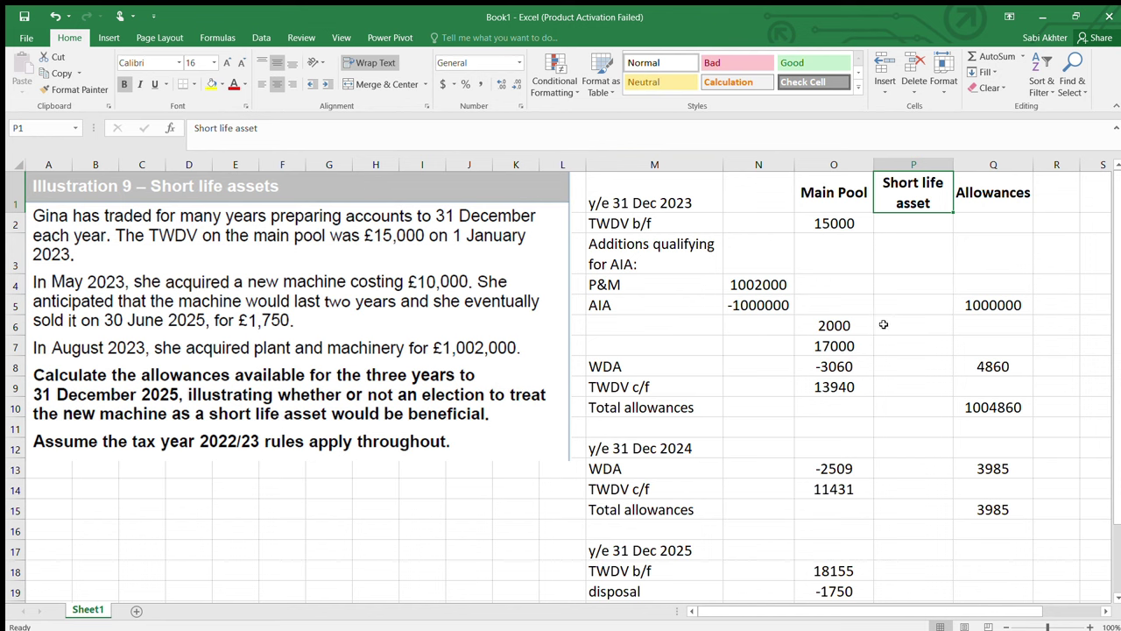
- Enter the 10000 machine addition in P4 and an AIA of 0 in P5 of the Short life asset column
{"action": "left_click", "coordinate": [895, 285]}
{"action": "type", "text": "10000"}
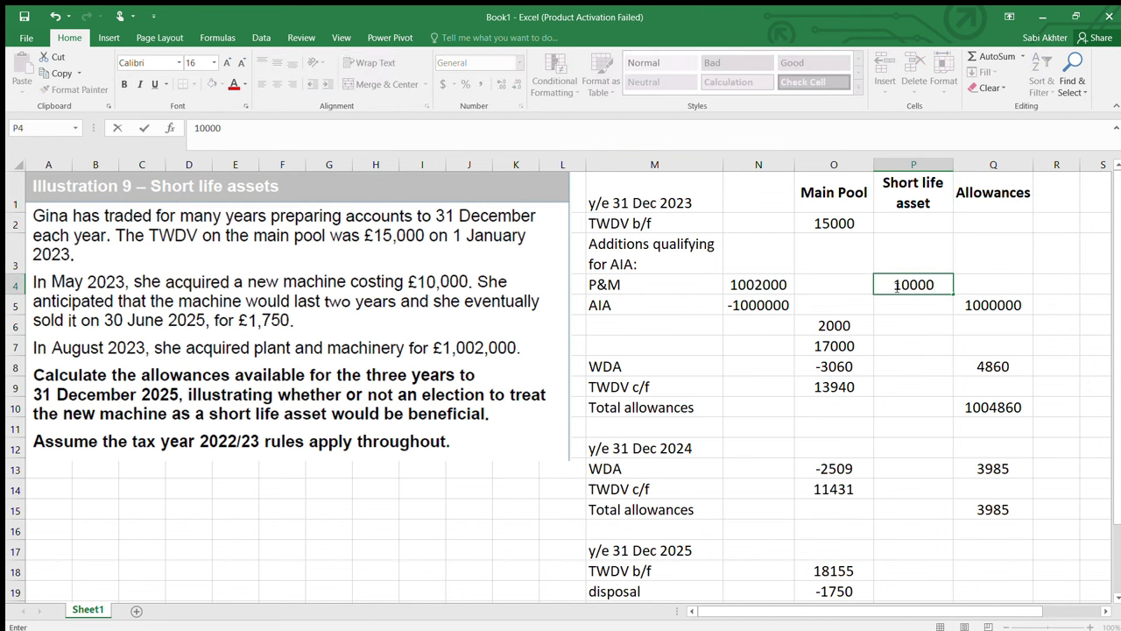
{"action": "left_click", "coordinate": [785, 305]}
{"action": "left_click", "coordinate": [923, 304]}
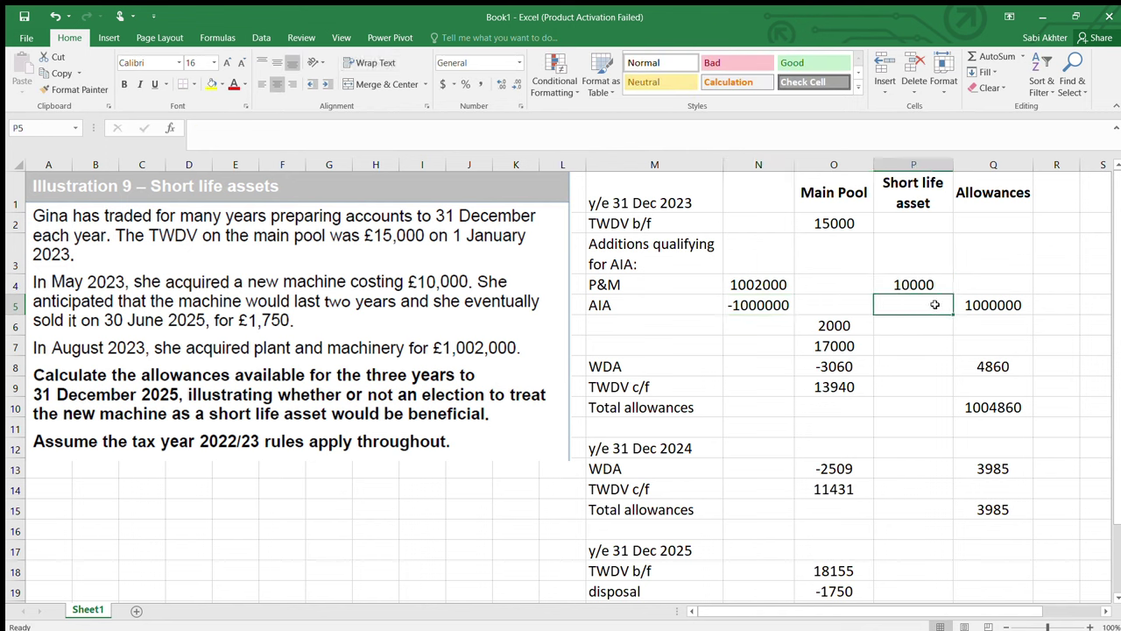
{"action": "double_click", "coordinate": [935, 304]}
{"action": "type", "text": "0"}
{"action": "left_click", "coordinate": [949, 341]}
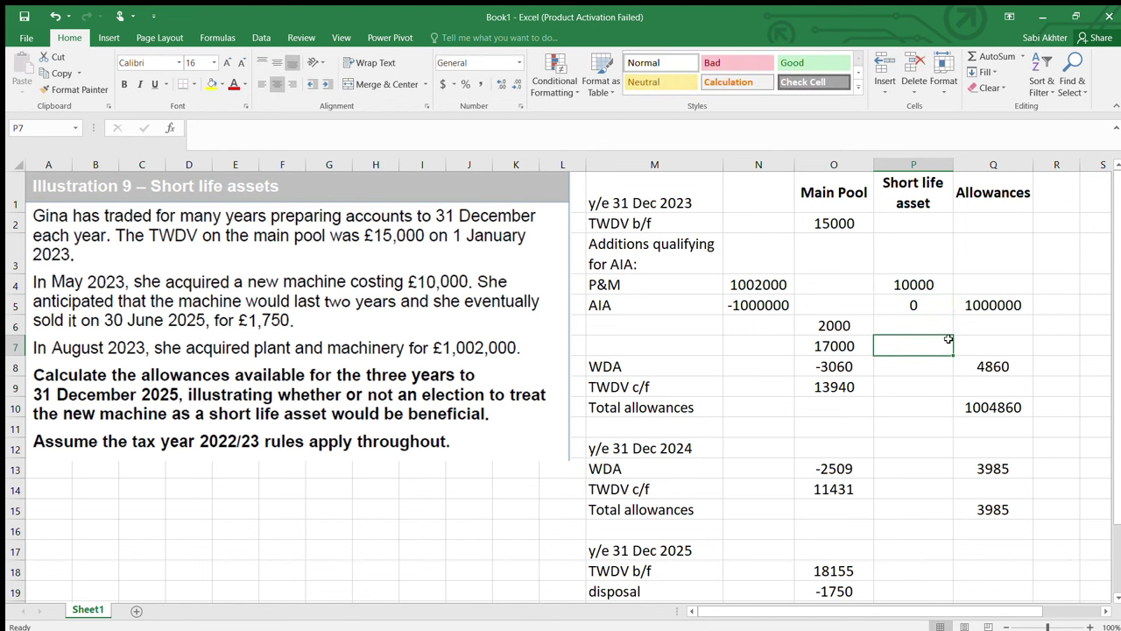
- Enter 10000 in P7 as the short life asset balance before the 2023 WDA
{"action": "left_click", "coordinate": [832, 346]}
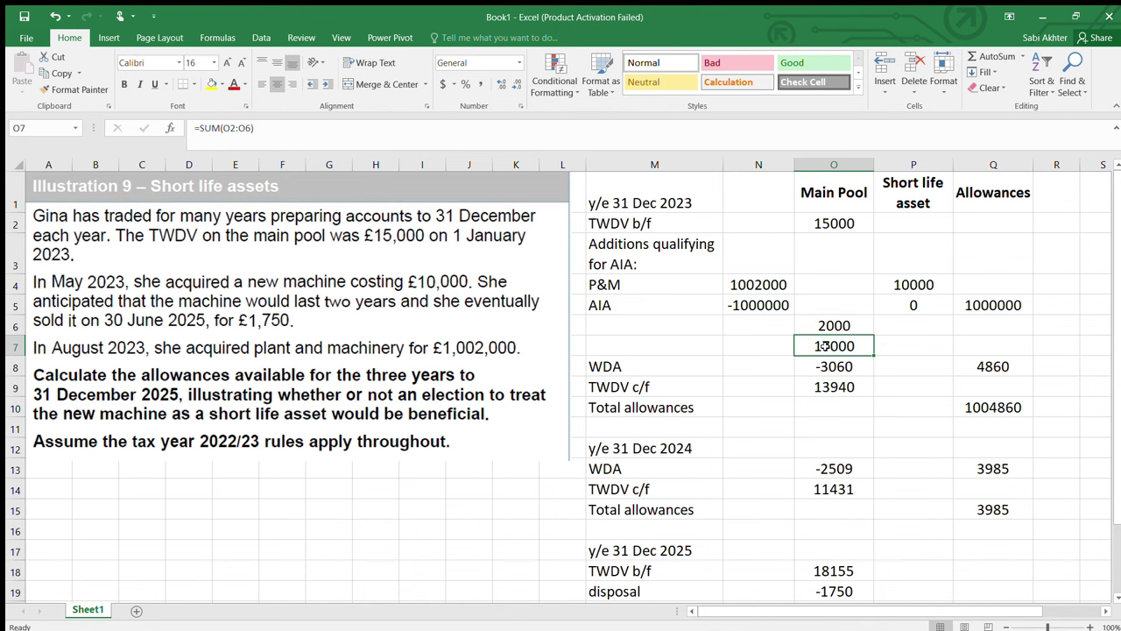
{"action": "left_click", "coordinate": [906, 341]}
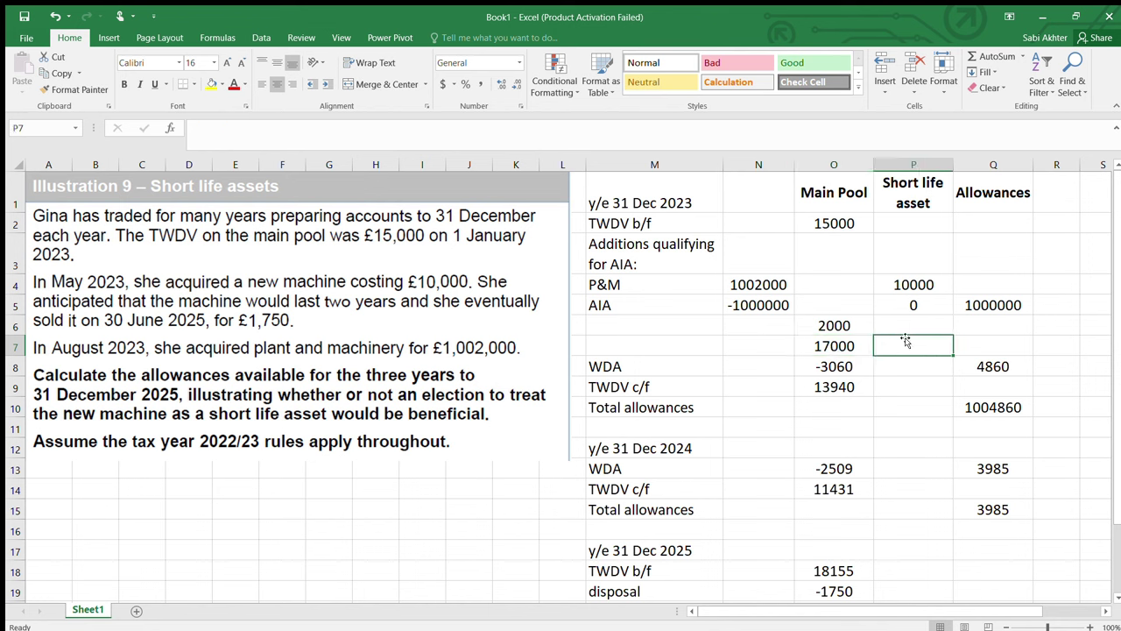
{"action": "type", "text": "10000"}
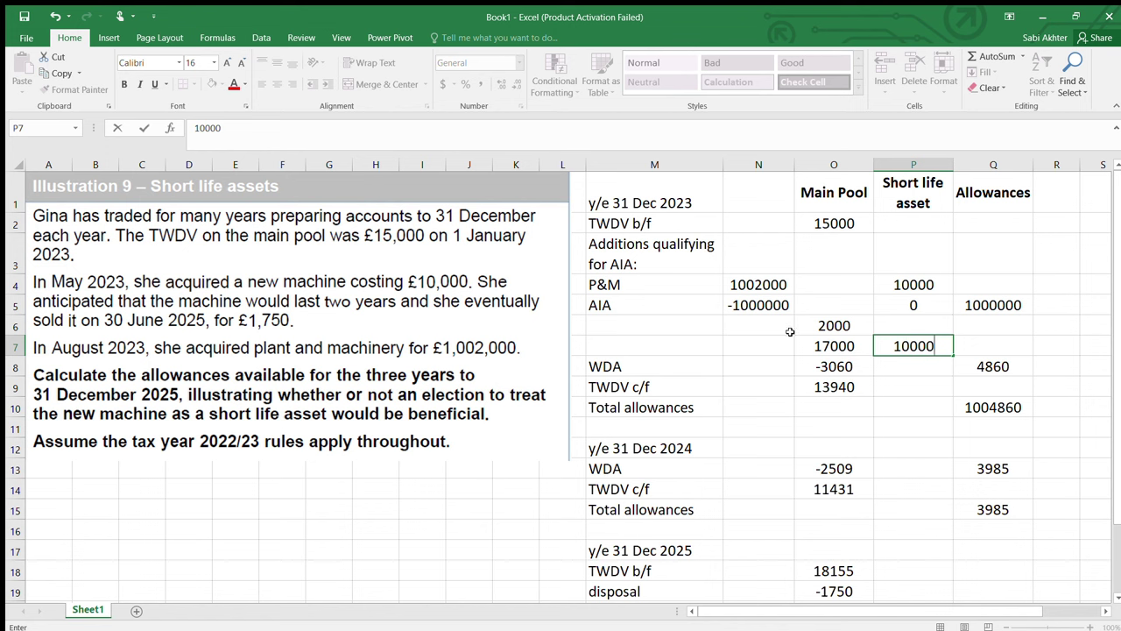
- Fill the 2023 WDA formula from O8 across to P8 for the short life asset
{"action": "left_click", "coordinate": [842, 368]}
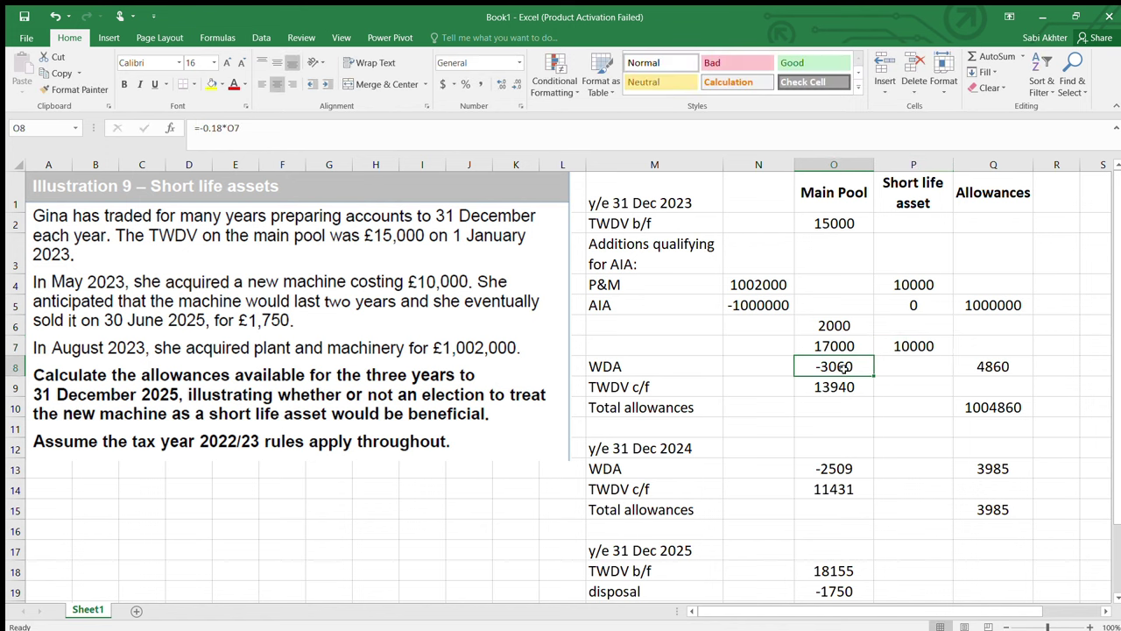
{"action": "left_click", "coordinate": [899, 365]}
{"action": "left_click", "coordinate": [853, 366]}
{"action": "left_click_drag", "start_coordinate": [872, 375], "coordinate": [932, 377]}
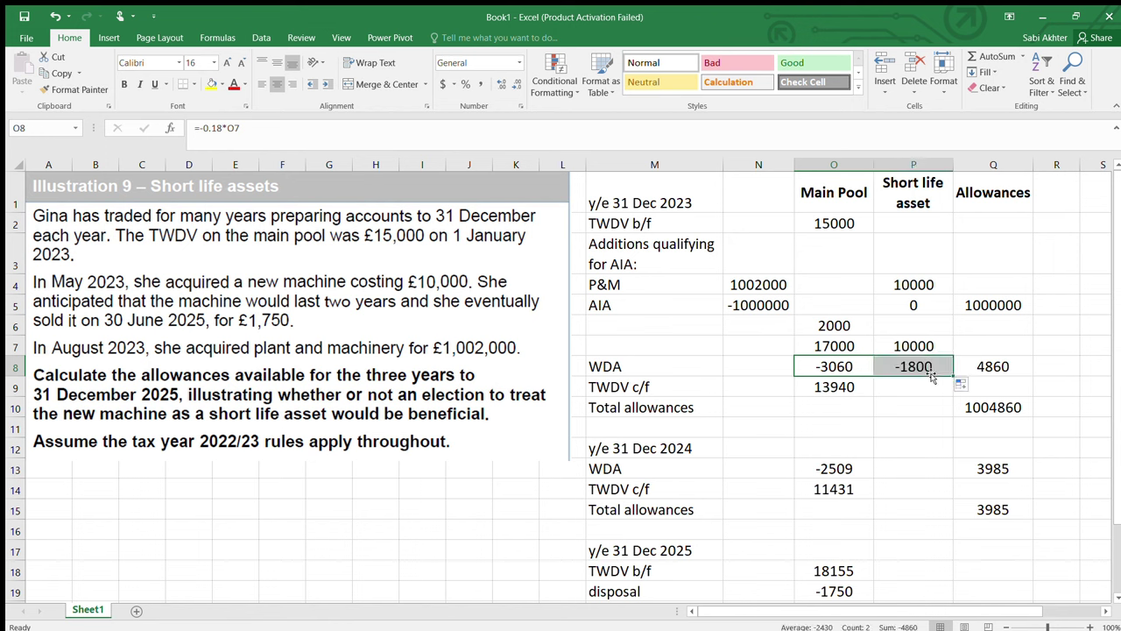
{"action": "left_click", "coordinate": [1004, 366]}
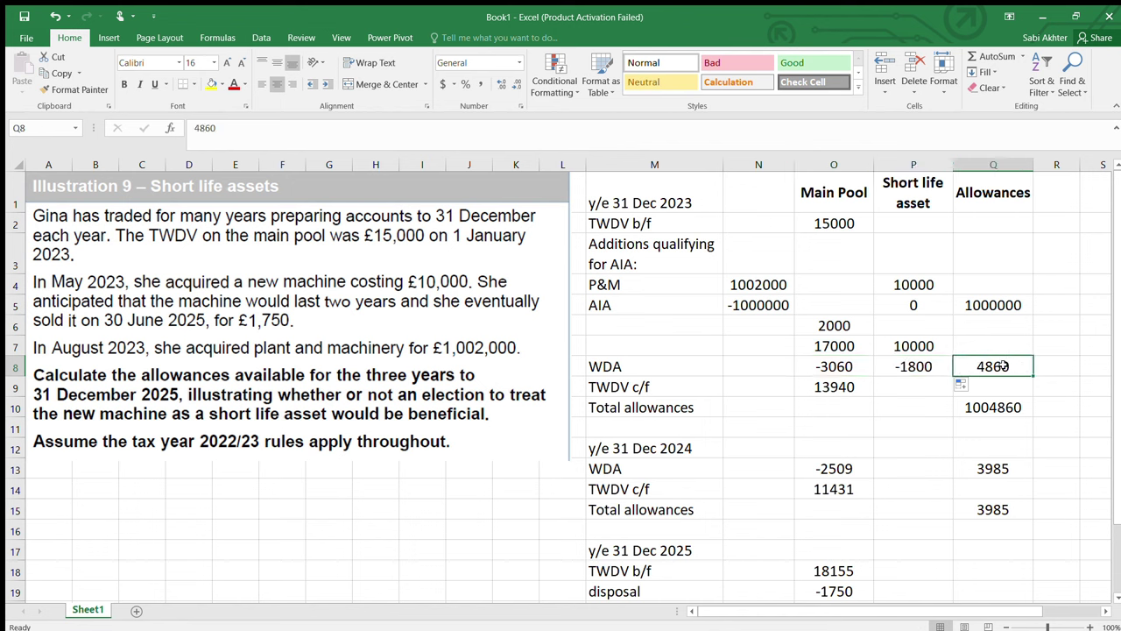
- Fill the 2023 TWDV c/f formula from O9 across to P9 for the short life asset
{"action": "left_click", "coordinate": [850, 386]}
{"action": "left_click", "coordinate": [885, 387]}
{"action": "left_click", "coordinate": [872, 389]}
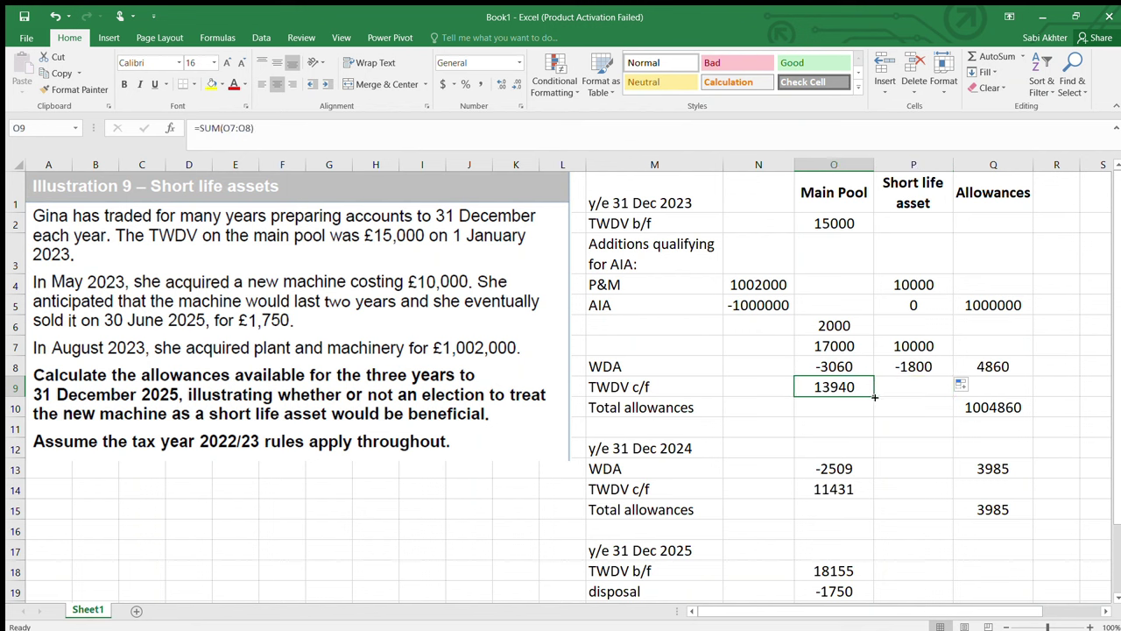
{"action": "left_click_drag", "start_coordinate": [874, 397], "coordinate": [920, 391]}
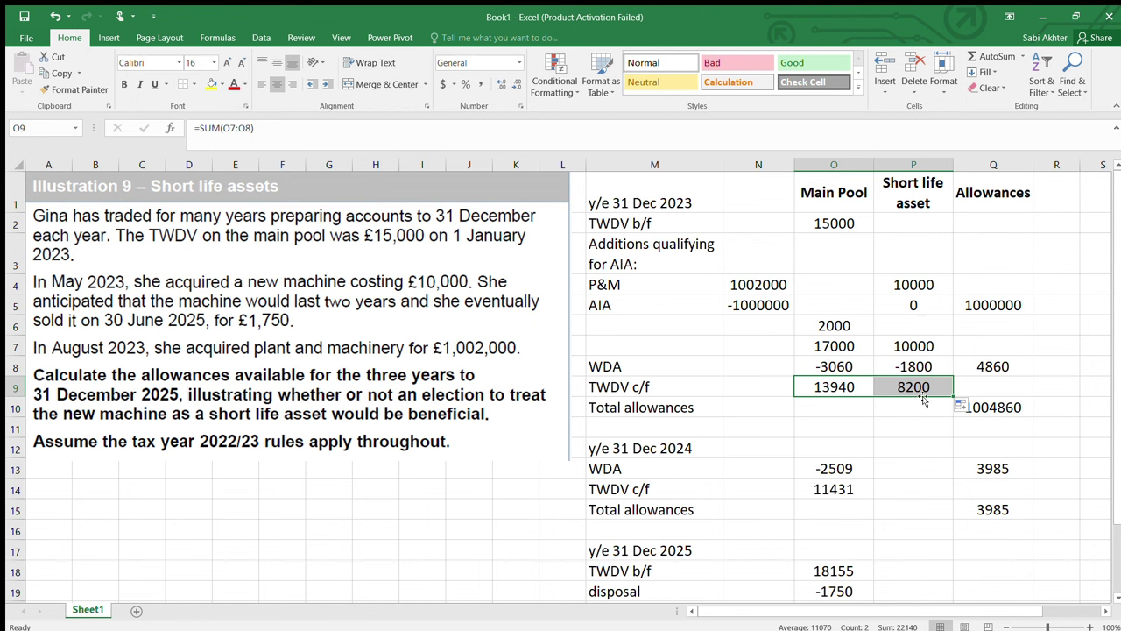
- Check the formulas behind the 2023 total allowances in Q10 and the without-election total in N25
{"action": "left_click", "coordinate": [1003, 409]}
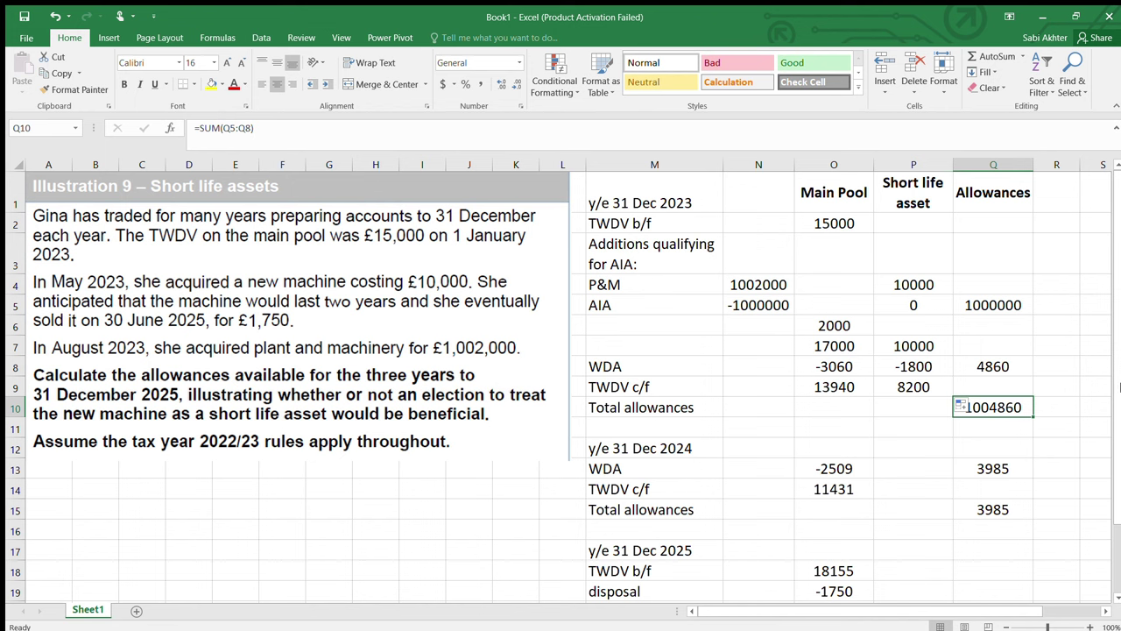
{"action": "double_click", "coordinate": [996, 408]}
{"action": "left_click", "coordinate": [907, 421]}
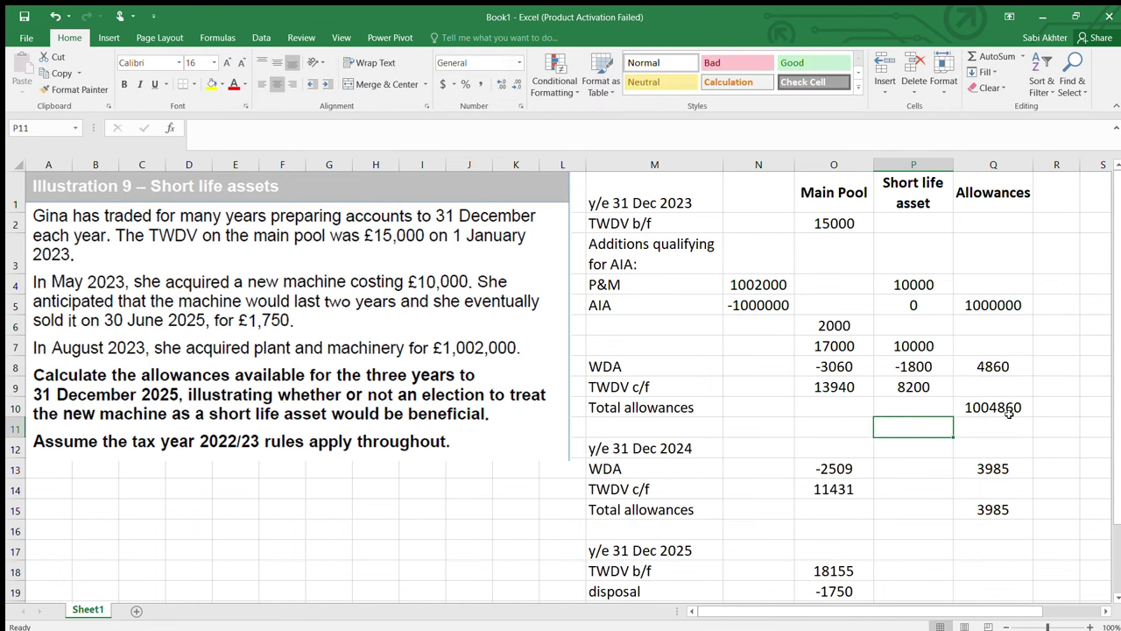
{"action": "scroll", "coordinate": [1100, 488], "scroll_direction": "down", "scroll_amount": 2}
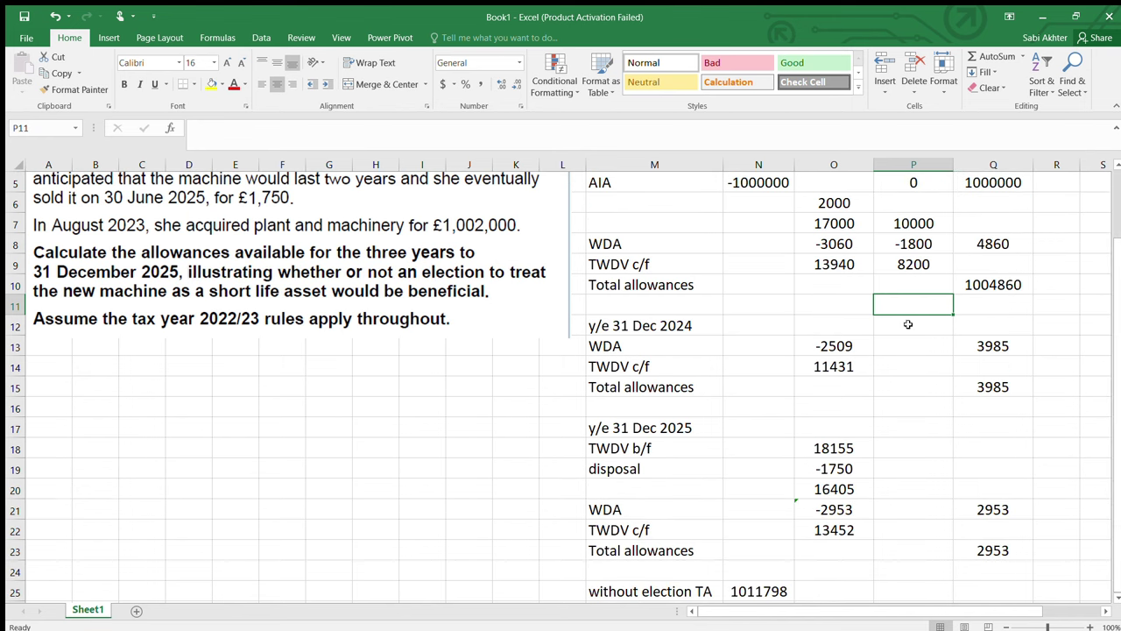
{"action": "left_click", "coordinate": [1021, 288]}
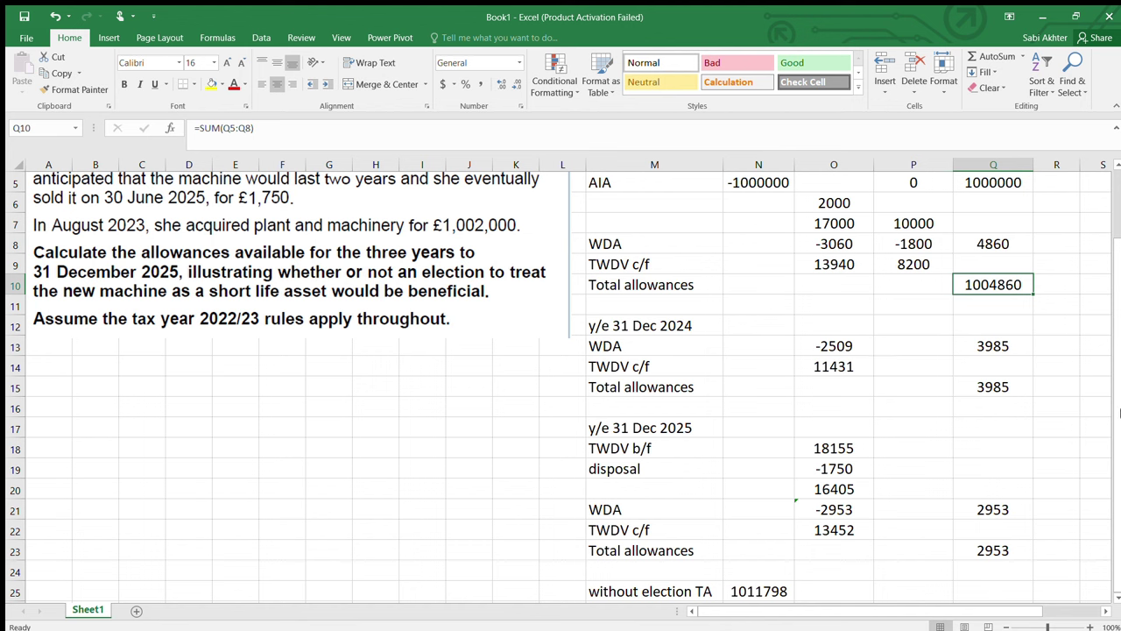
{"action": "left_click", "coordinate": [759, 592]}
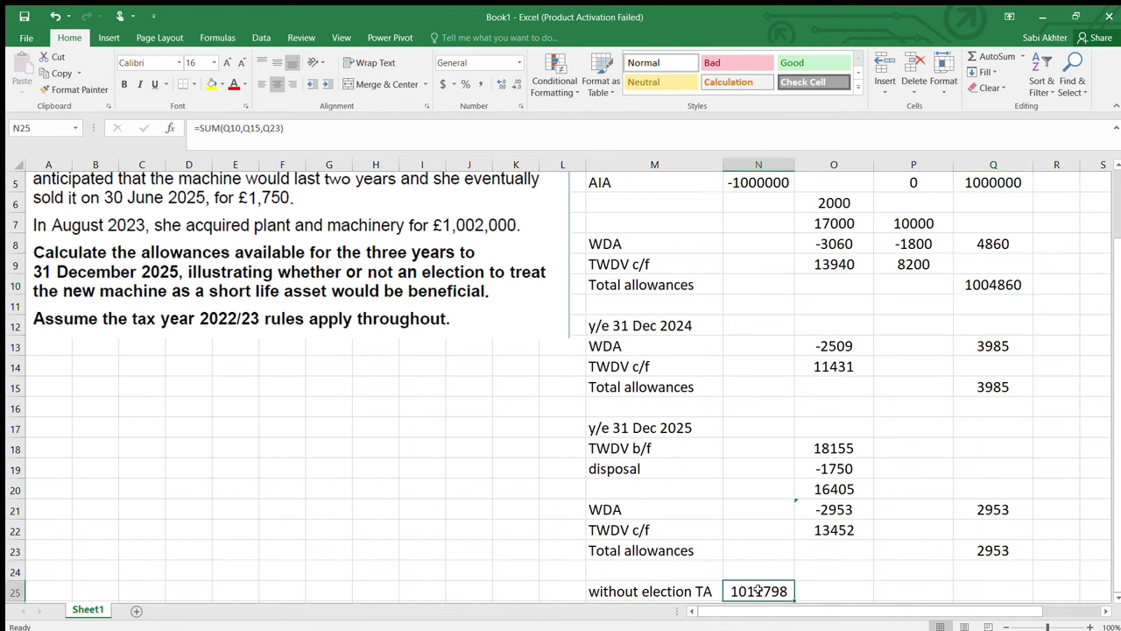
{"action": "double_click", "coordinate": [760, 591]}
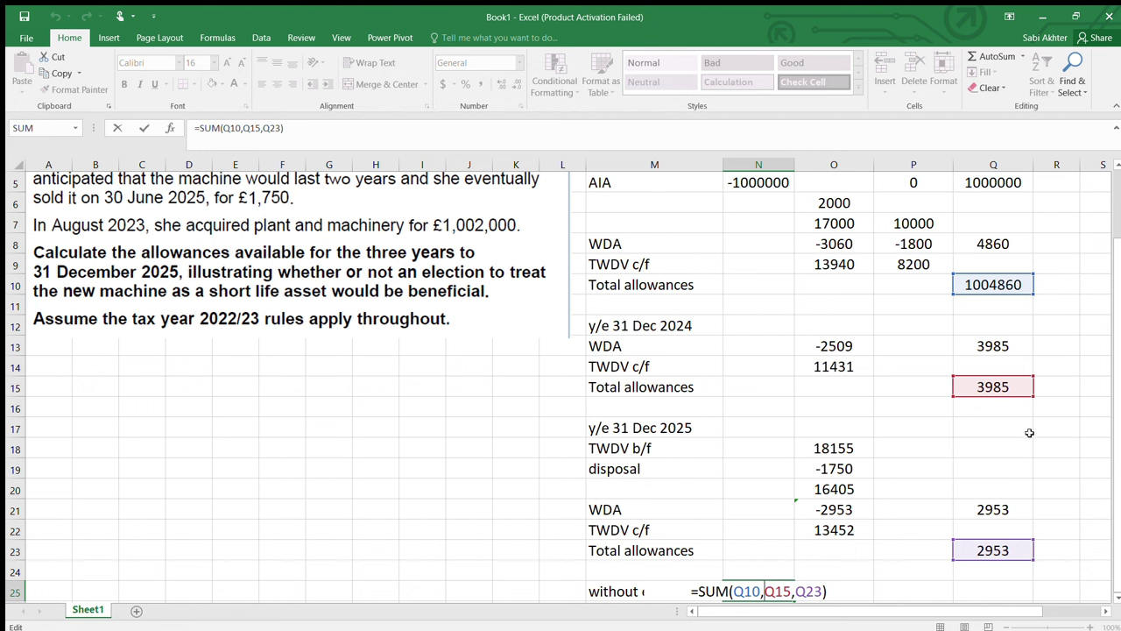
{"action": "scroll", "coordinate": [1106, 473], "scroll_direction": "up", "scroll_amount": 1}
{"action": "left_click", "coordinate": [1098, 444]}
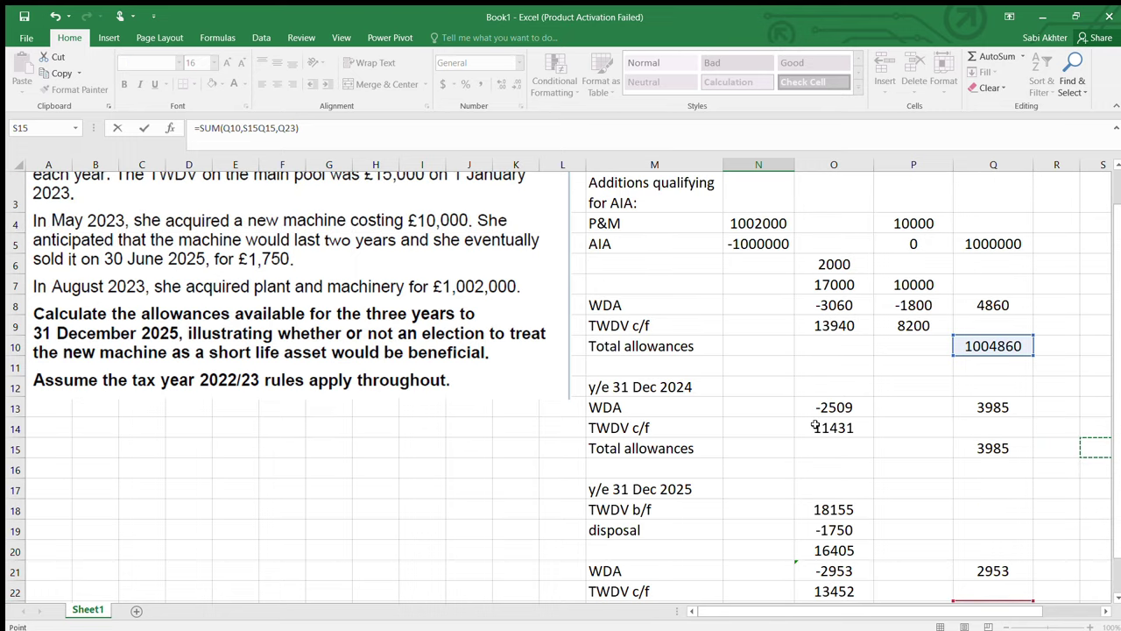
{"action": "left_click", "coordinate": [1023, 448]}
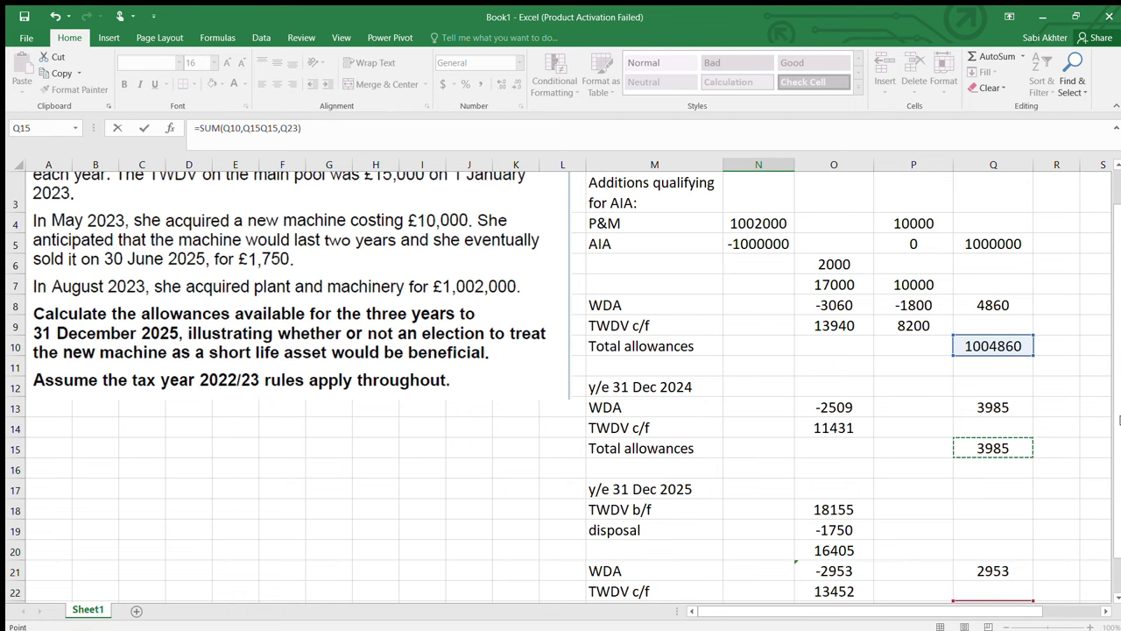
{"action": "scroll", "coordinate": [1118, 341], "scroll_direction": "up", "scroll_amount": 1}
{"action": "scroll", "coordinate": [1118, 304], "scroll_direction": "down", "scroll_amount": 3}
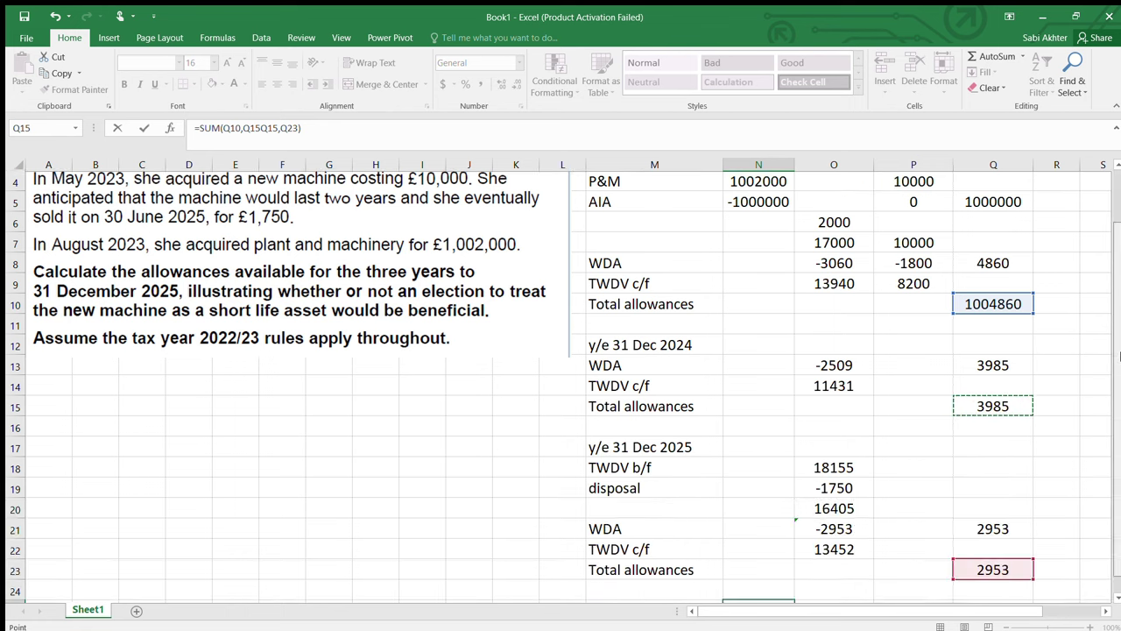
{"action": "scroll", "coordinate": [960, 380], "scroll_direction": "up", "scroll_amount": 2}
{"action": "left_click", "coordinate": [847, 428]}
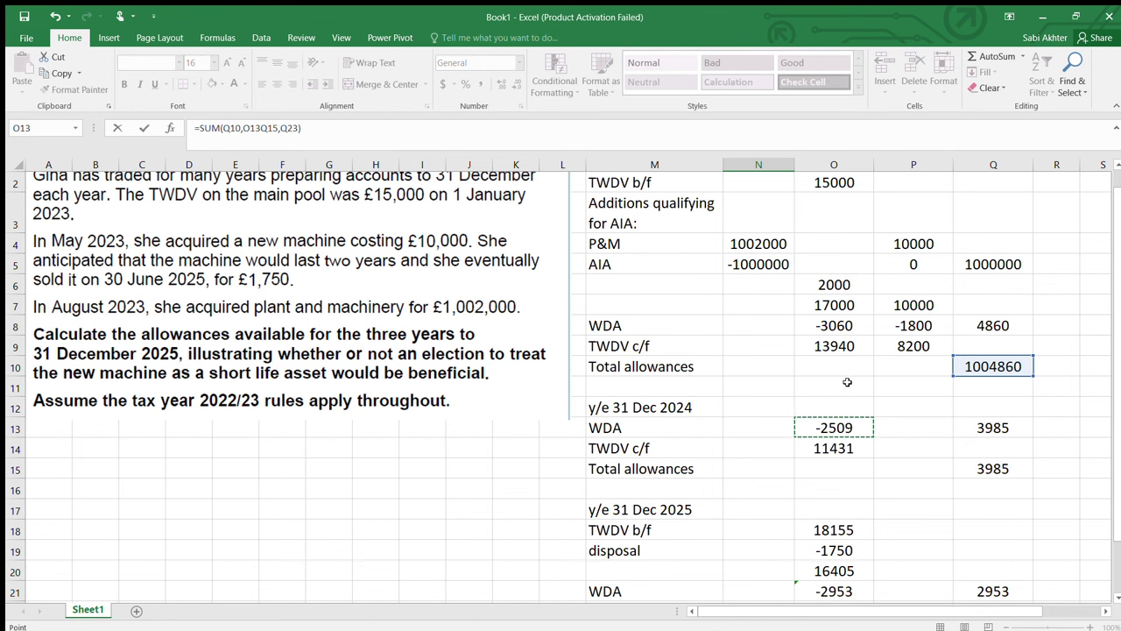
{"action": "left_click", "coordinate": [845, 350]}
{"action": "key", "text": "Down"}
{"action": "key", "text": "Down"}
{"action": "key", "text": "Down"}
{"action": "key", "text": "Down"}
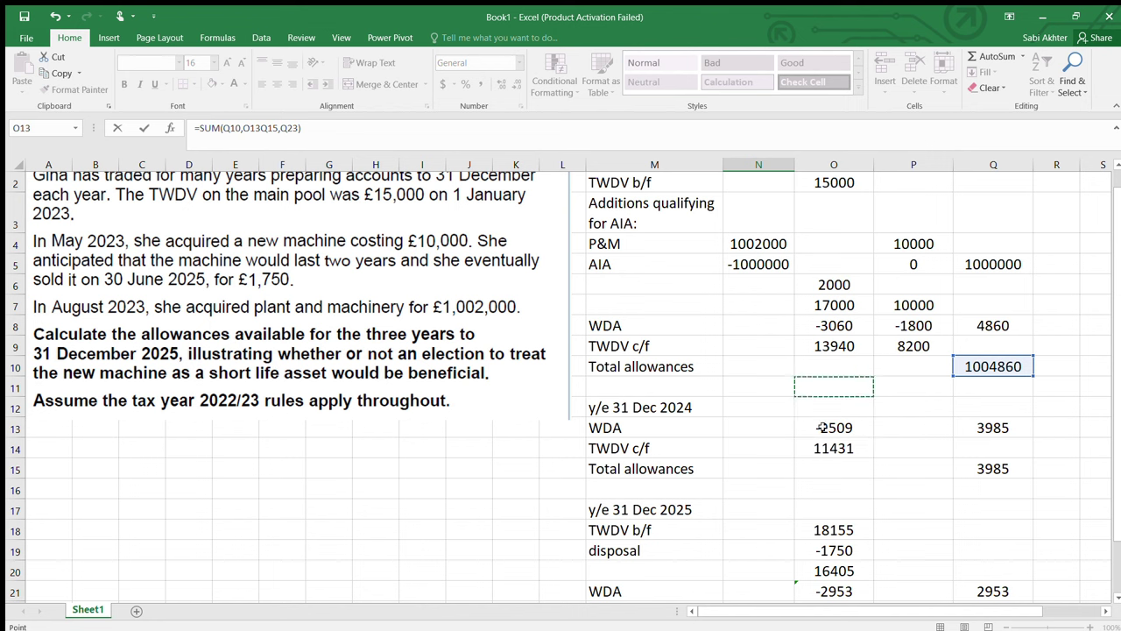
{"action": "key", "text": "Right"}
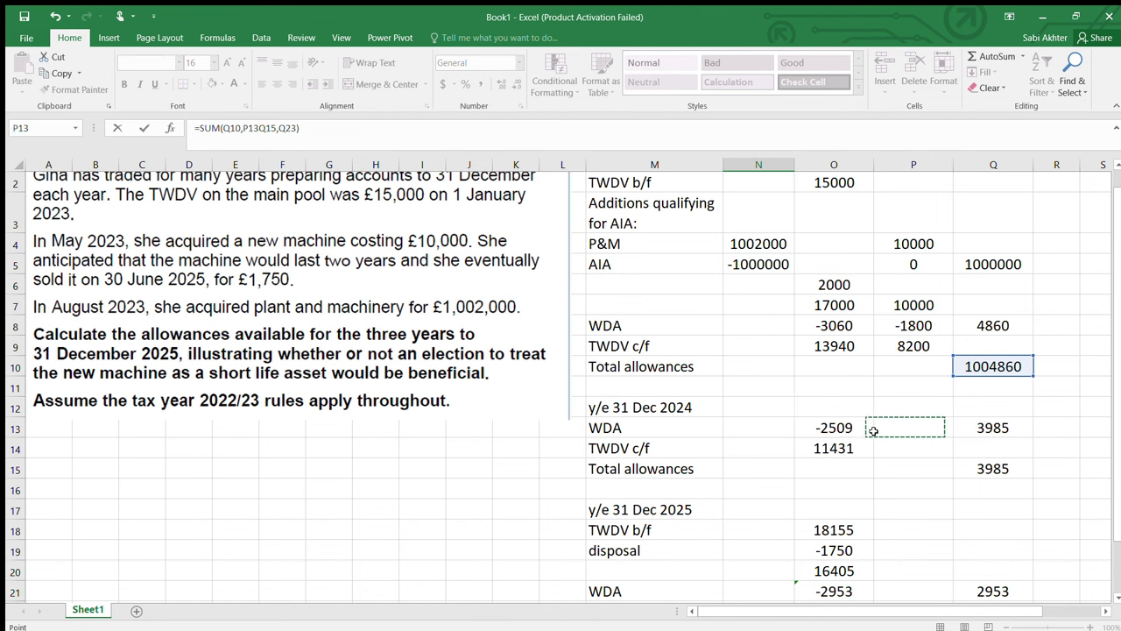
{"action": "key", "text": "Left"}
{"action": "key", "text": "BackSpace"}
{"action": "key", "text": "BackSpace"}
{"action": "key", "text": "BackSpace"}
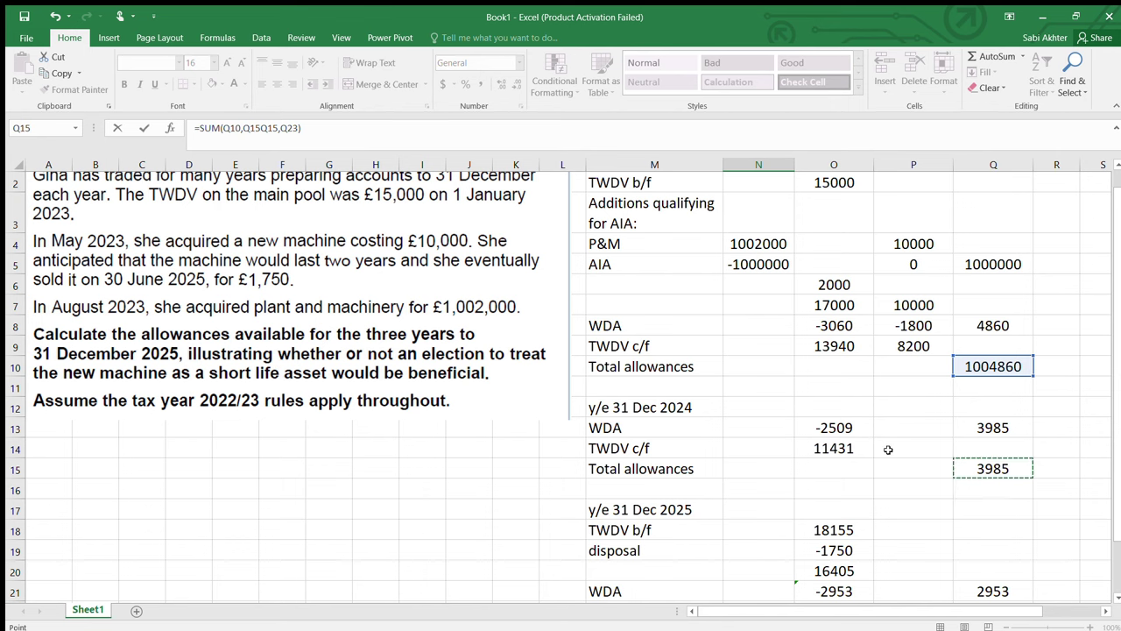
{"action": "key", "text": "Escape"}
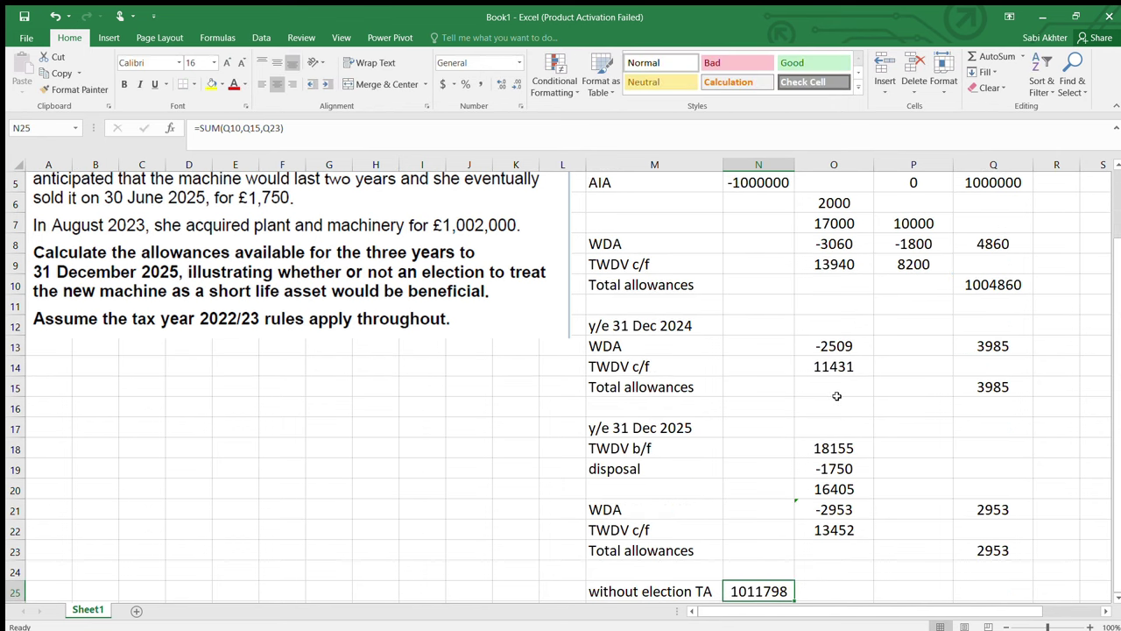
- Fill the 2024 WDA and TWDV c/f formulas from O13 and O14 across to P13 and P14
{"action": "left_click", "coordinate": [843, 343]}
{"action": "left_click_drag", "start_coordinate": [870, 354], "coordinate": [938, 359]}
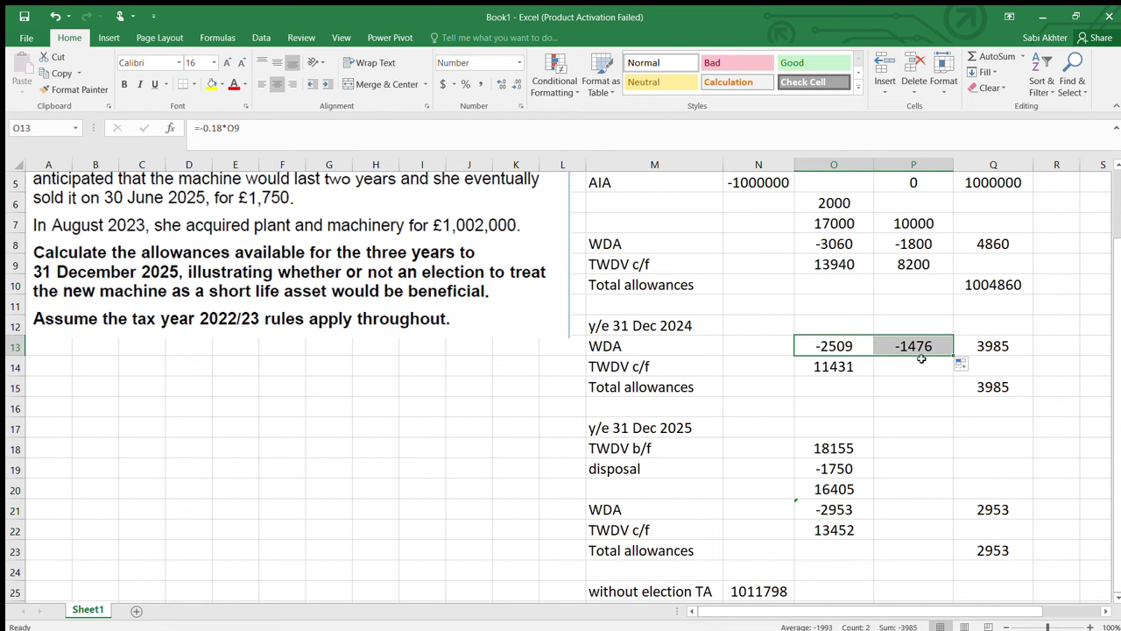
{"action": "left_click", "coordinate": [858, 367]}
{"action": "left_click_drag", "start_coordinate": [872, 377], "coordinate": [955, 370]}
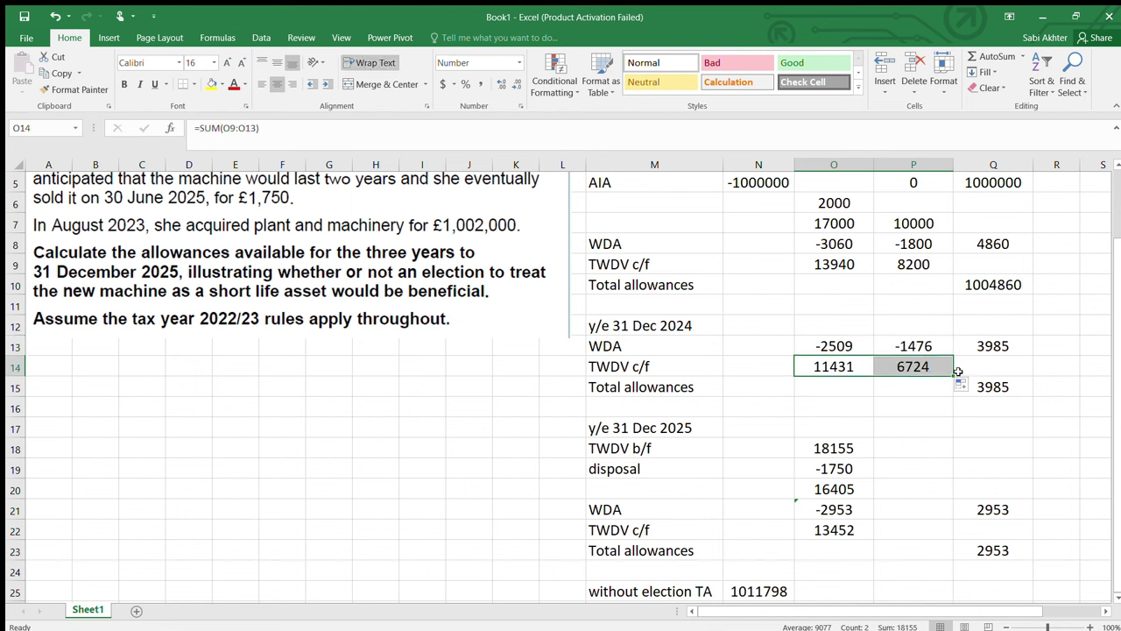
{"action": "left_click", "coordinate": [1000, 386]}
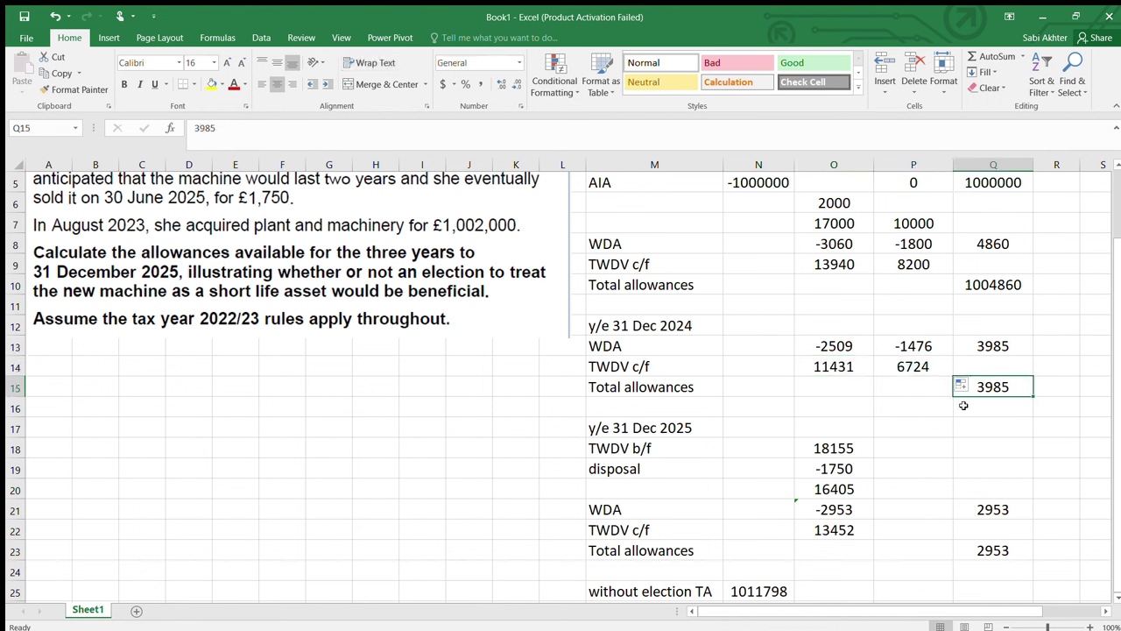
{"action": "left_click", "coordinate": [849, 468]}
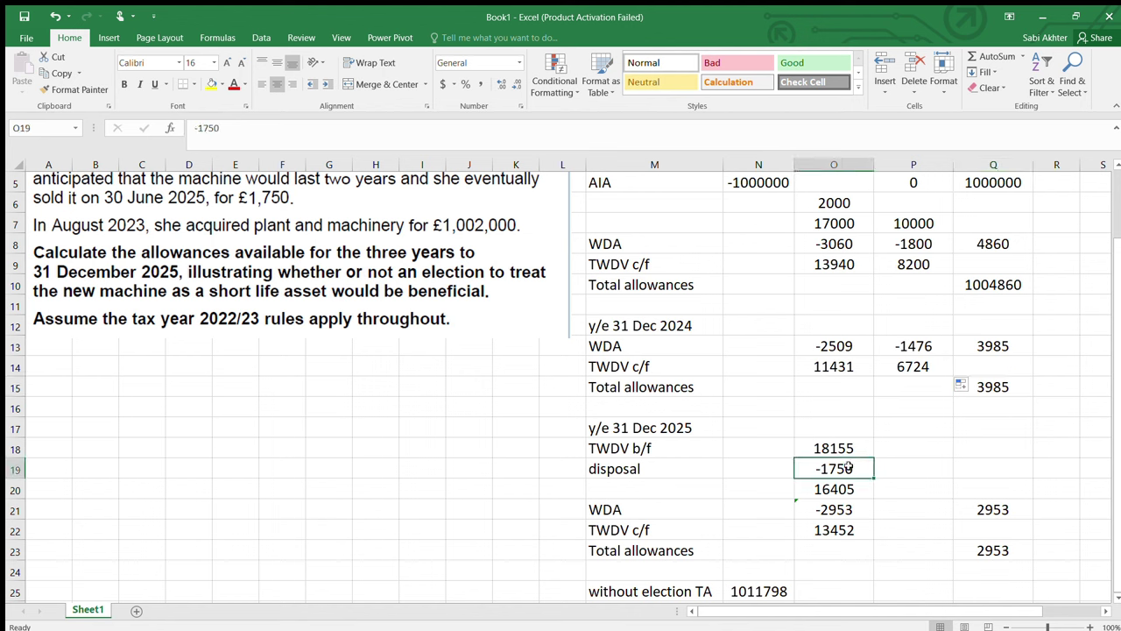
{"action": "key", "text": "Escape"}
{"action": "key", "text": "ctrl+c"}
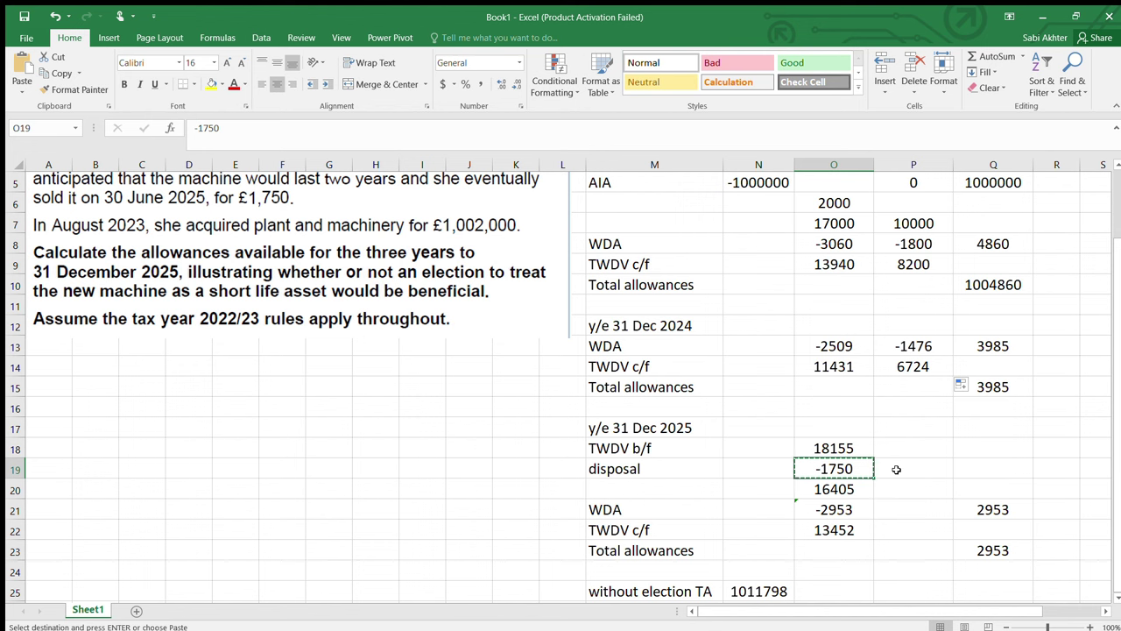
- Replace the 2025 TWDV b/f in O18 with the value of the 2024 TWDV c/f from O14
{"action": "double_click", "coordinate": [847, 447]}
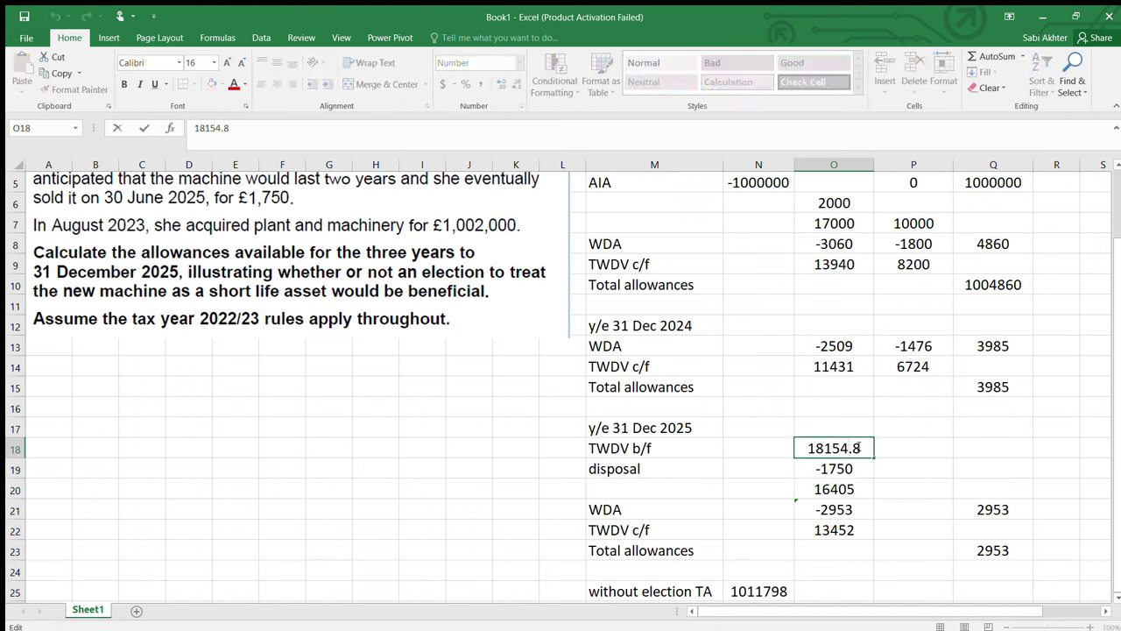
{"action": "key", "text": "BackSpace"}
{"action": "key", "text": "BackSpace"}
{"action": "key", "text": "BackSpace"}
{"action": "key", "text": "BackSpace"}
{"action": "key", "text": "BackSpace"}
{"action": "key", "text": "BackSpace"}
{"action": "key", "text": "BackSpace"}
{"action": "left_click", "coordinate": [848, 369]}
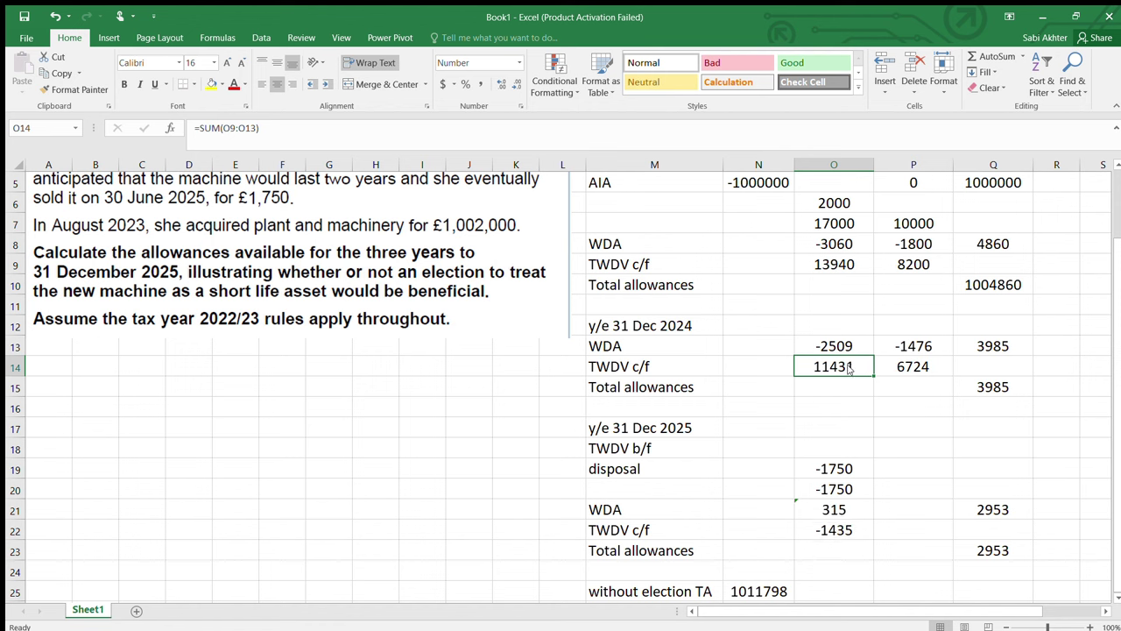
{"action": "key", "text": "ctrl+c"}
{"action": "left_click", "coordinate": [839, 445]}
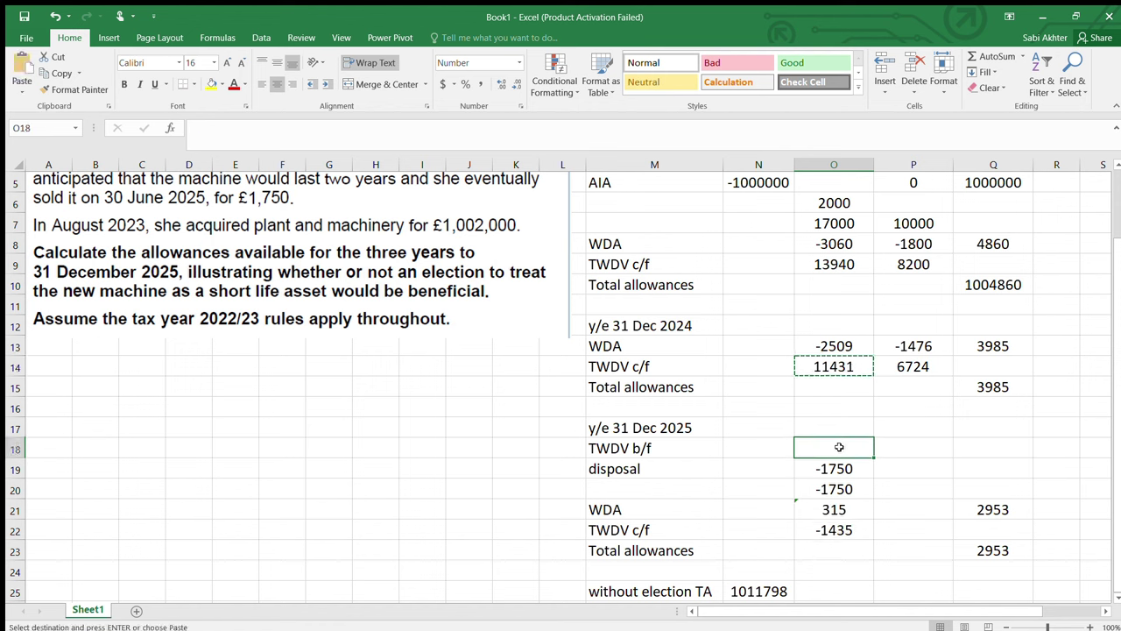
{"action": "key", "text": "ctrl+v"}
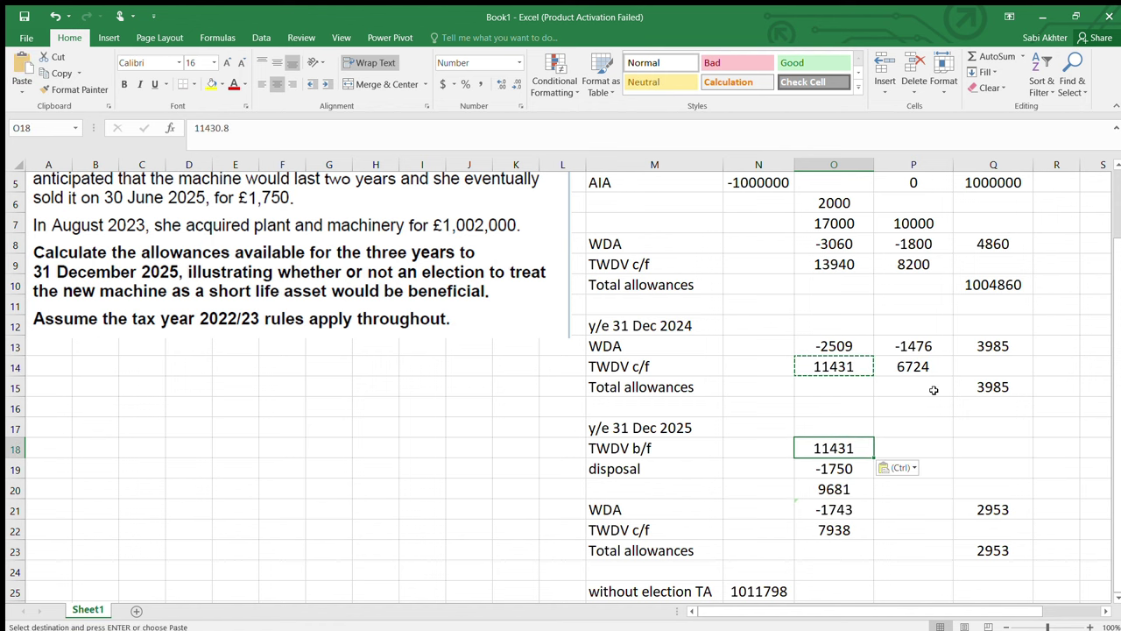
- Copy the value of the short life asset's 2024 TWDV c/f from P14 into P18 as its 2025 TWDV b/f
{"action": "left_click", "coordinate": [908, 445]}
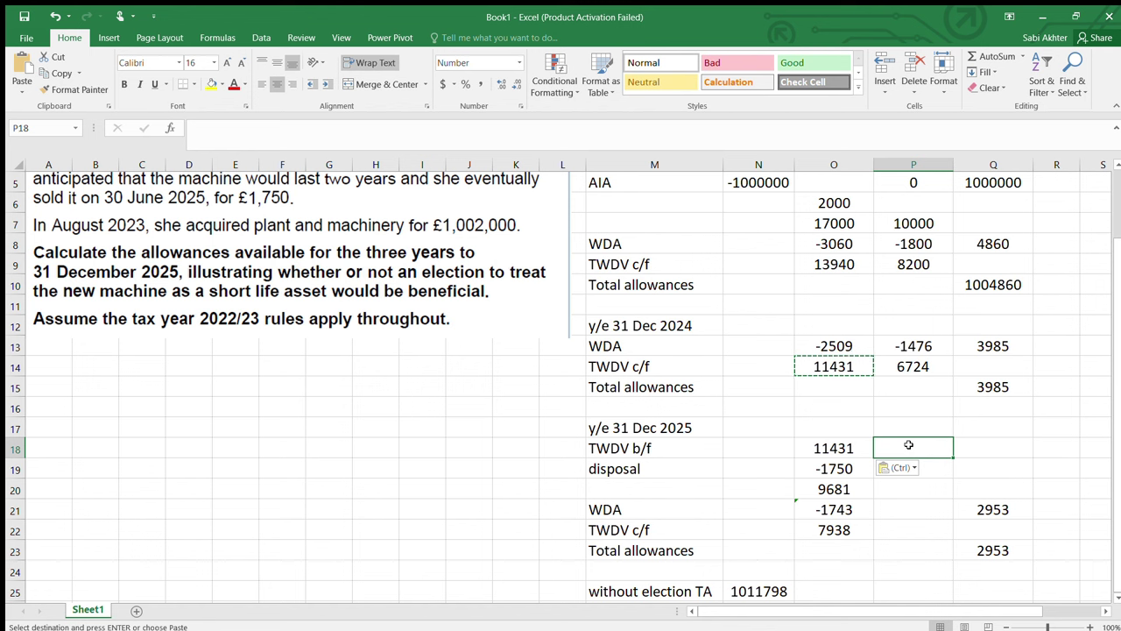
{"action": "left_click", "coordinate": [917, 368]}
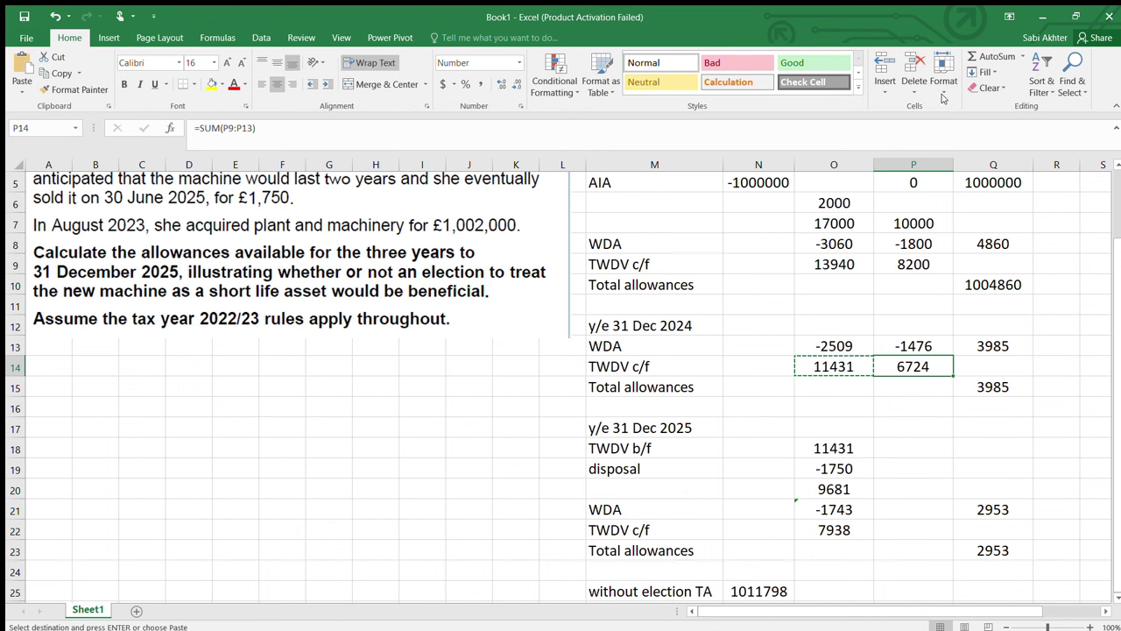
{"action": "key", "text": "ctrl+c"}
{"action": "left_click", "coordinate": [907, 452]}
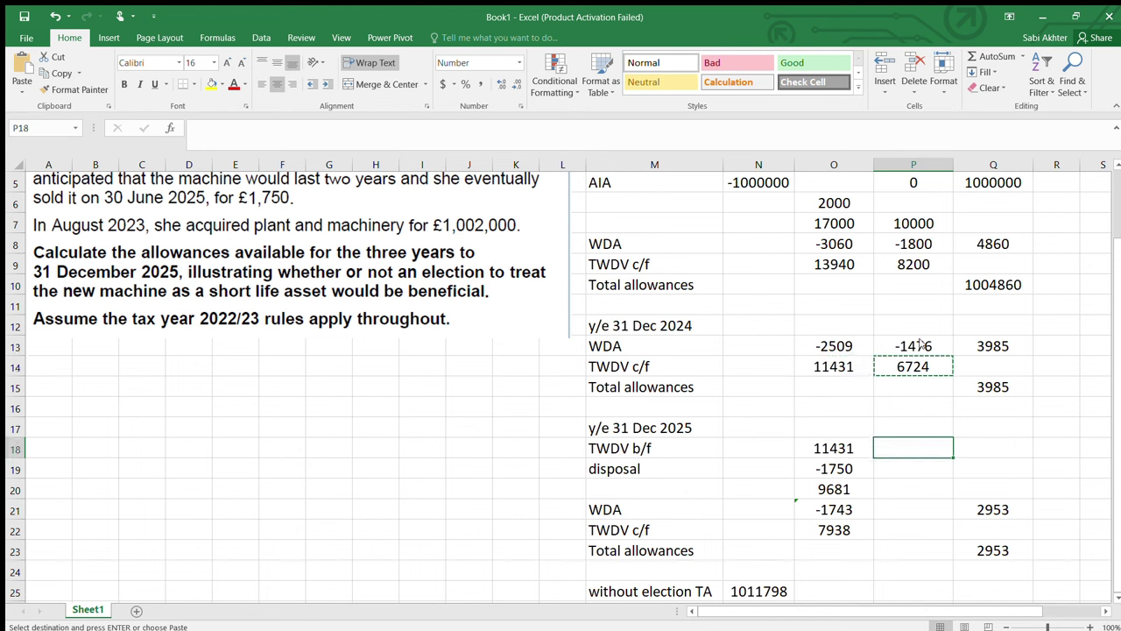
{"action": "key", "text": "ctrl+v"}
- Move the -1750 disposal from O19 to P19 in the short life asset column, leaving O19 empty
{"action": "left_click", "coordinate": [832, 468]}
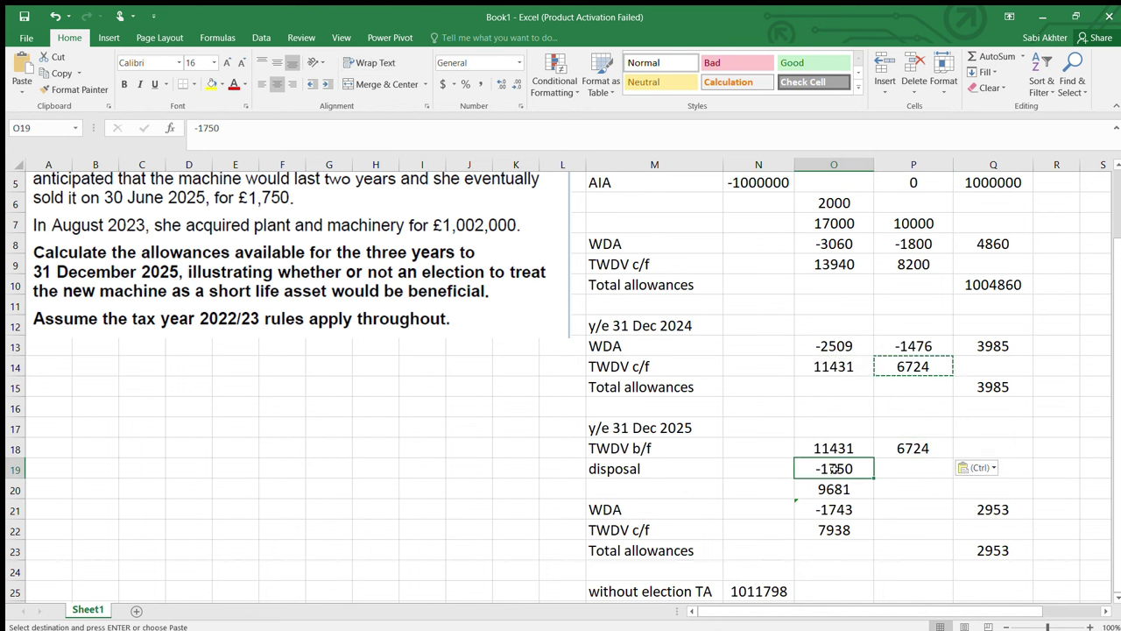
{"action": "key", "text": "ctrl+c"}
{"action": "left_click", "coordinate": [932, 467]}
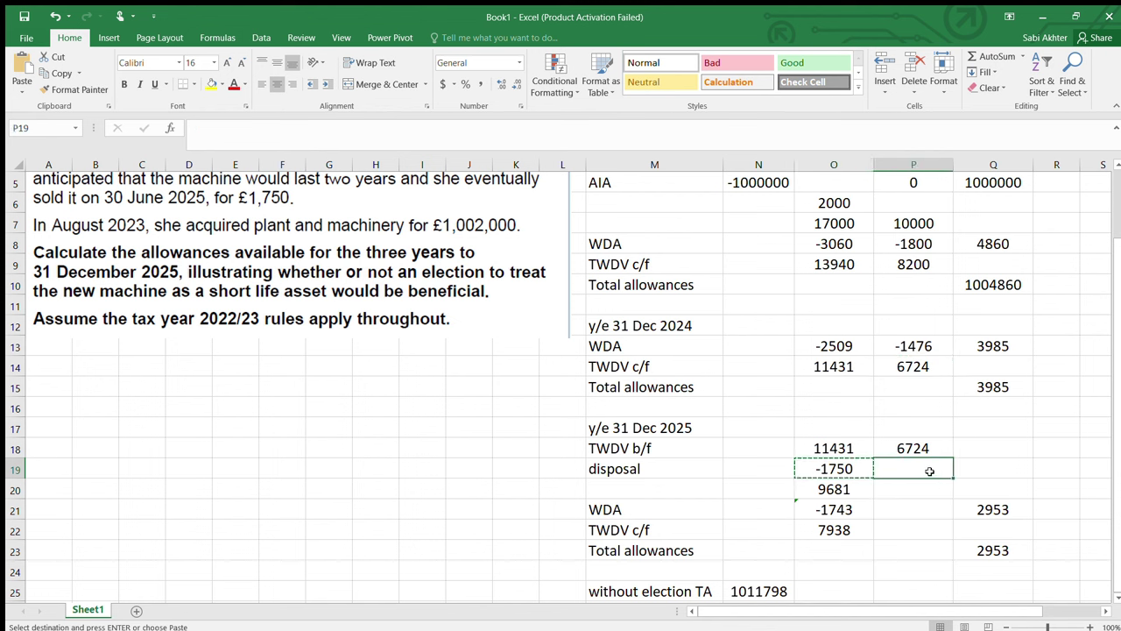
{"action": "key", "text": "ctrl+v"}
{"action": "double_click", "coordinate": [858, 469]}
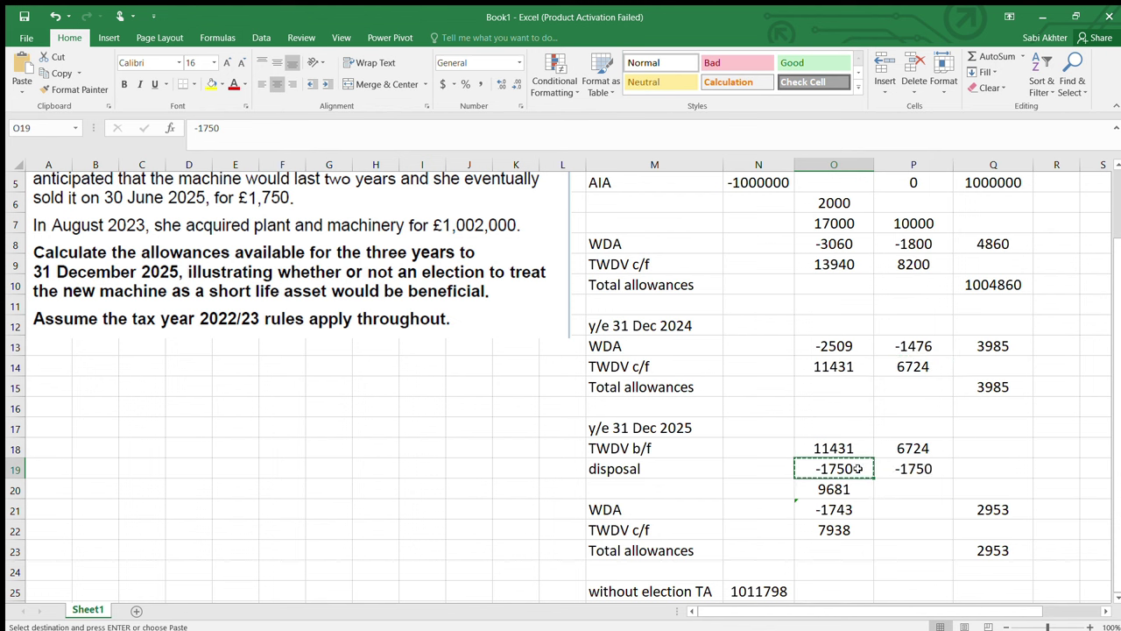
{"action": "left_click_drag", "start_coordinate": [860, 470], "coordinate": [771, 465]}
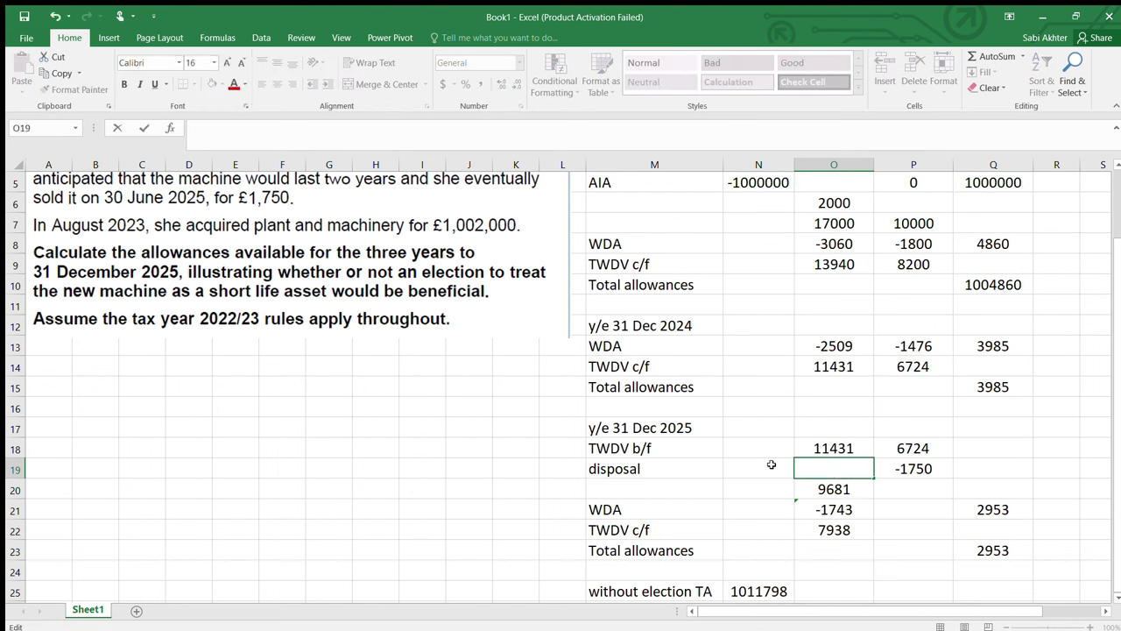
{"action": "left_click", "coordinate": [927, 471]}
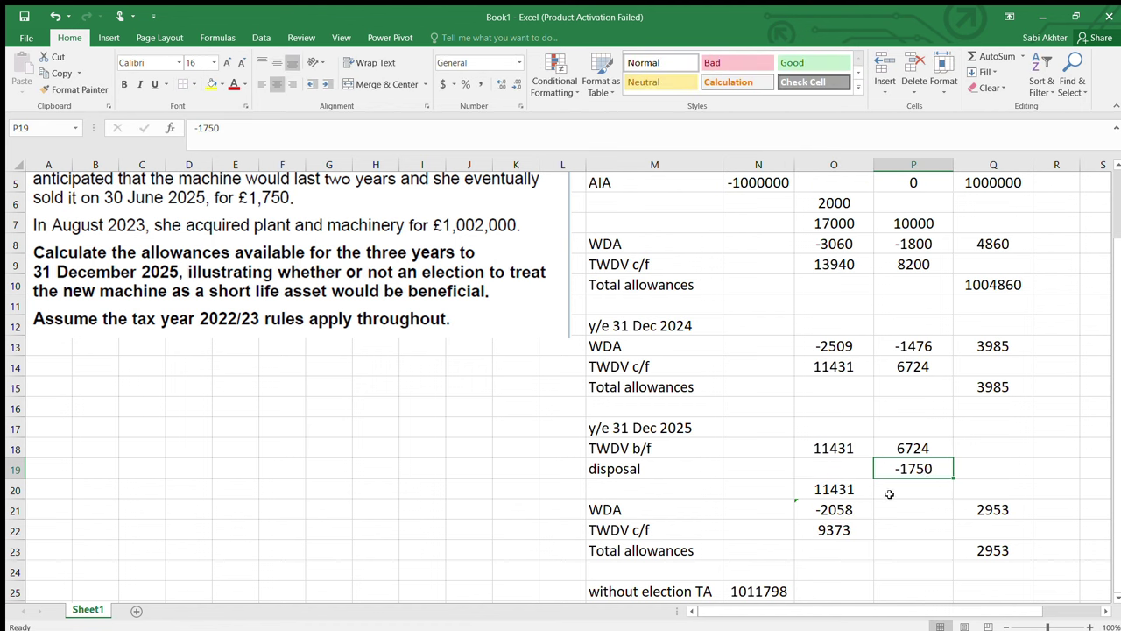
- Calculate the short life asset's balance after disposal in P20 as the sum of P18:P19
{"action": "left_click", "coordinate": [848, 491]}
{"action": "left_click", "coordinate": [892, 490]}
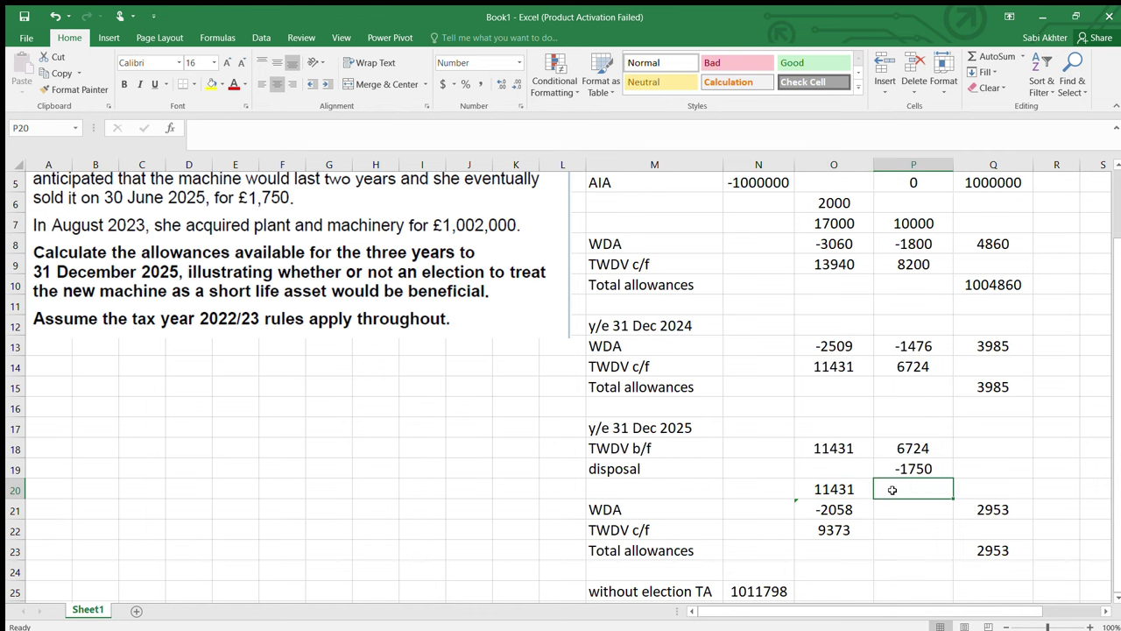
{"action": "scroll", "coordinate": [892, 489], "scroll_direction": "down", "scroll_amount": 1}
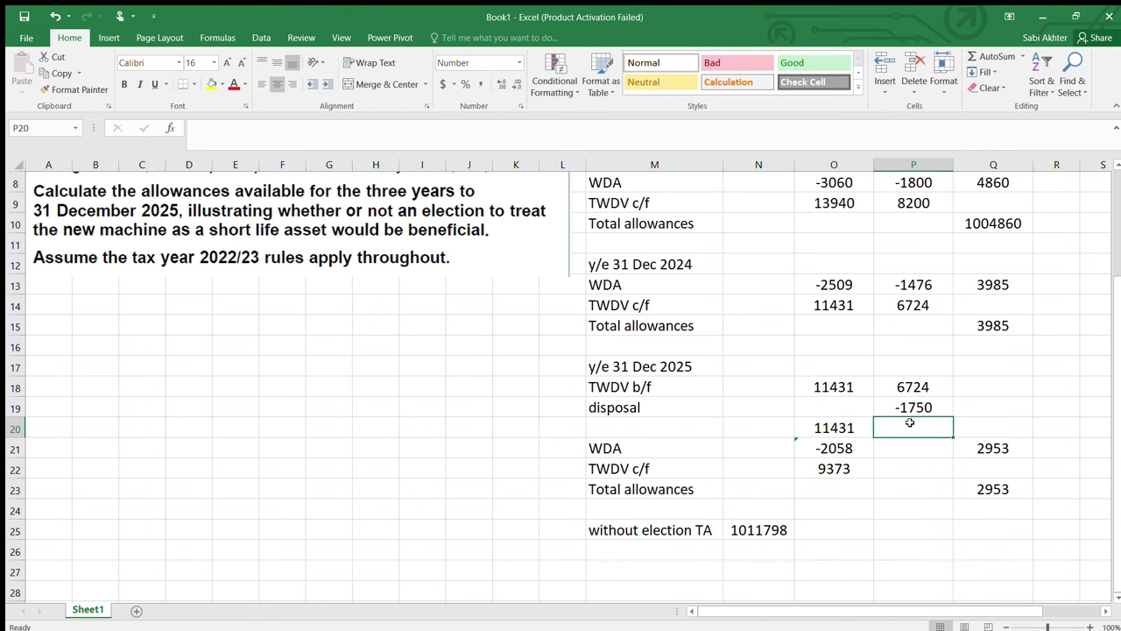
{"action": "type", "text": "=sum("}
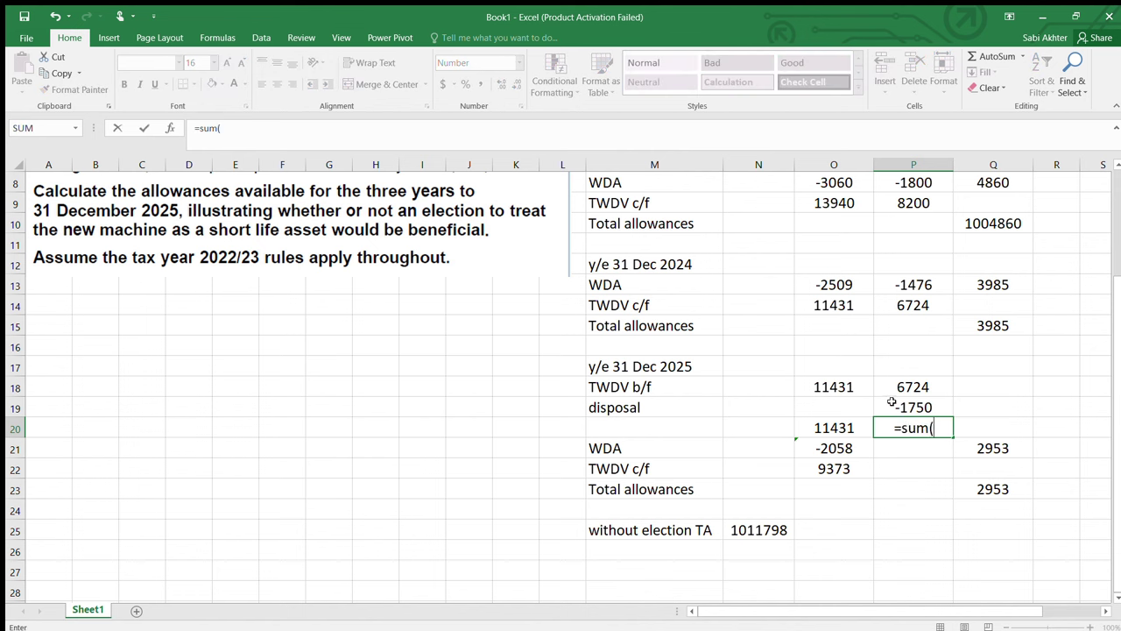
{"action": "left_click_drag", "start_coordinate": [892, 392], "coordinate": [896, 404]}
{"action": "key", "text": "Return"}
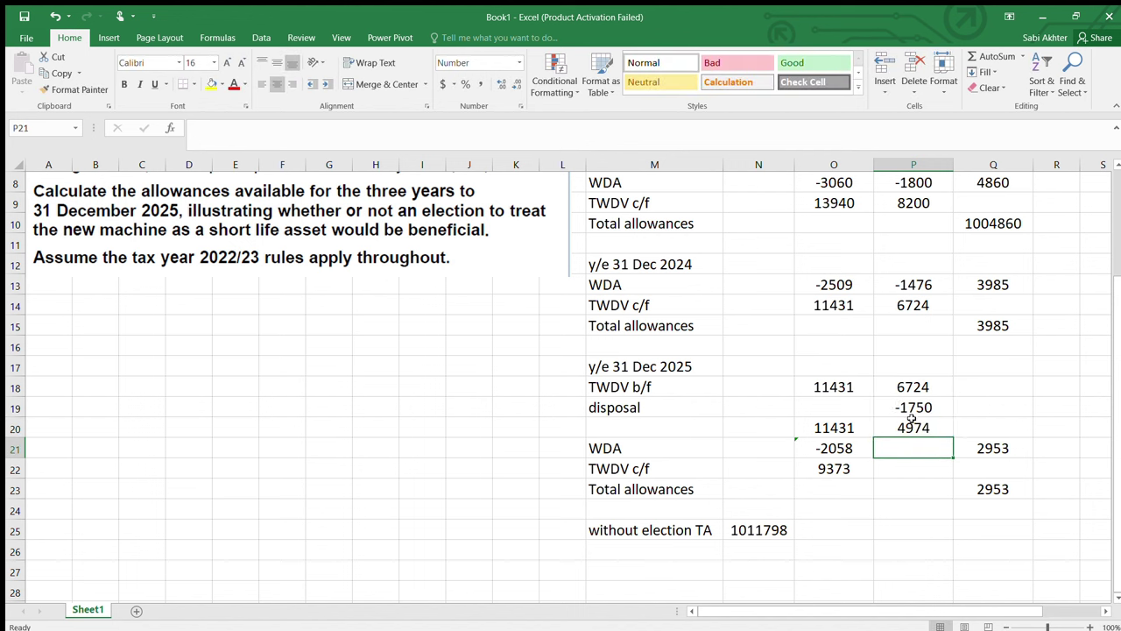
{"action": "left_click", "coordinate": [842, 450]}
{"action": "key", "text": "BackSpace"}
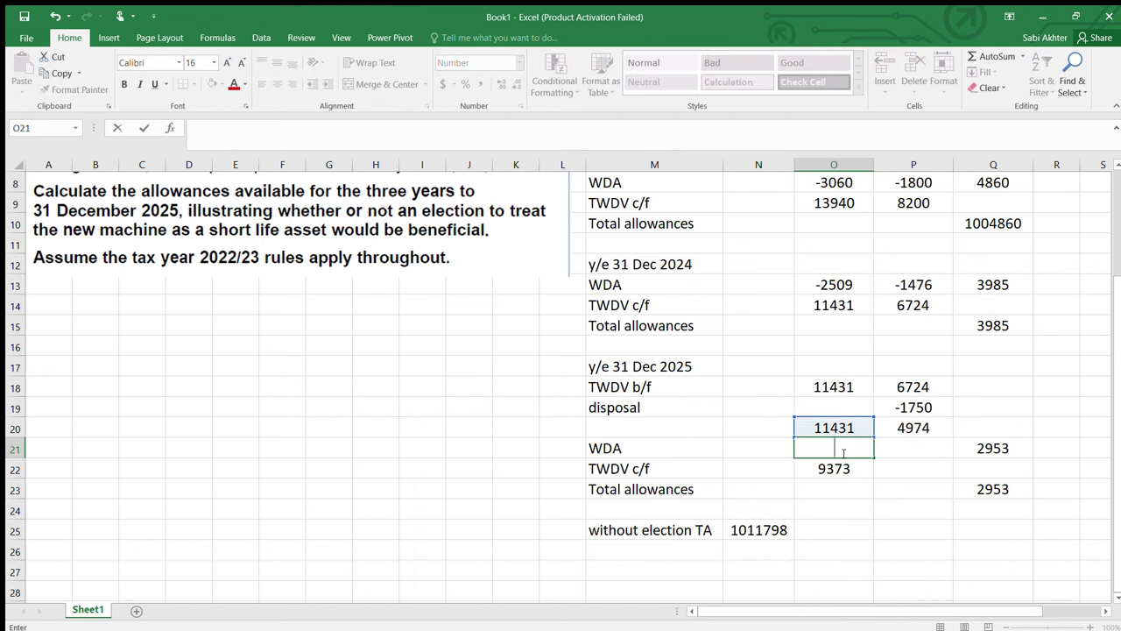
{"action": "key", "text": "ctrl+z"}
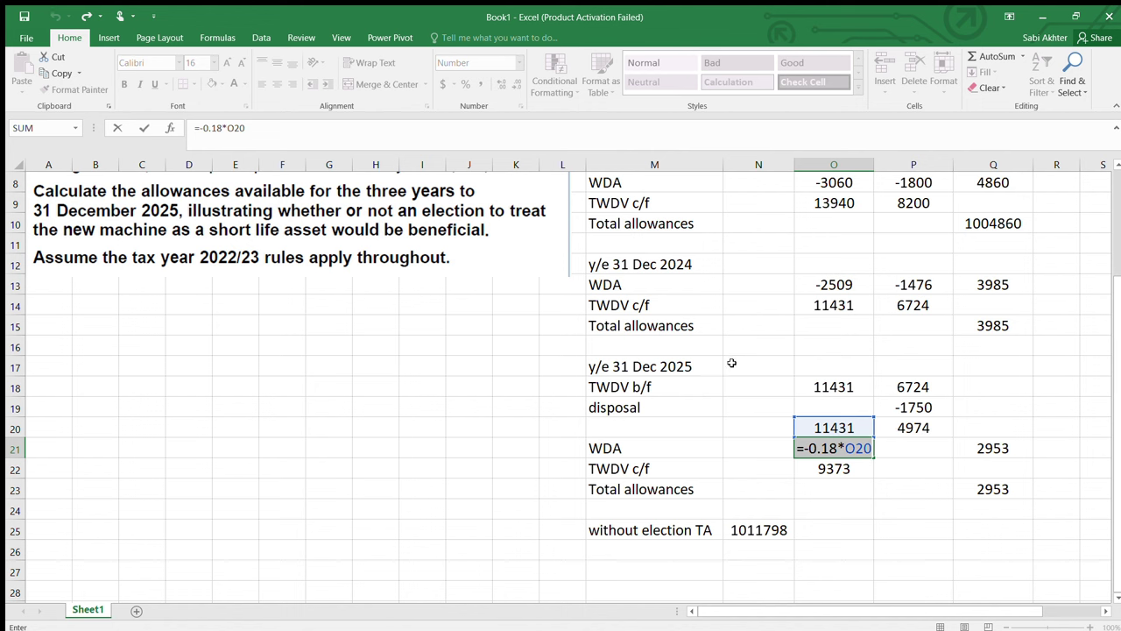
{"action": "left_click", "coordinate": [864, 570]}
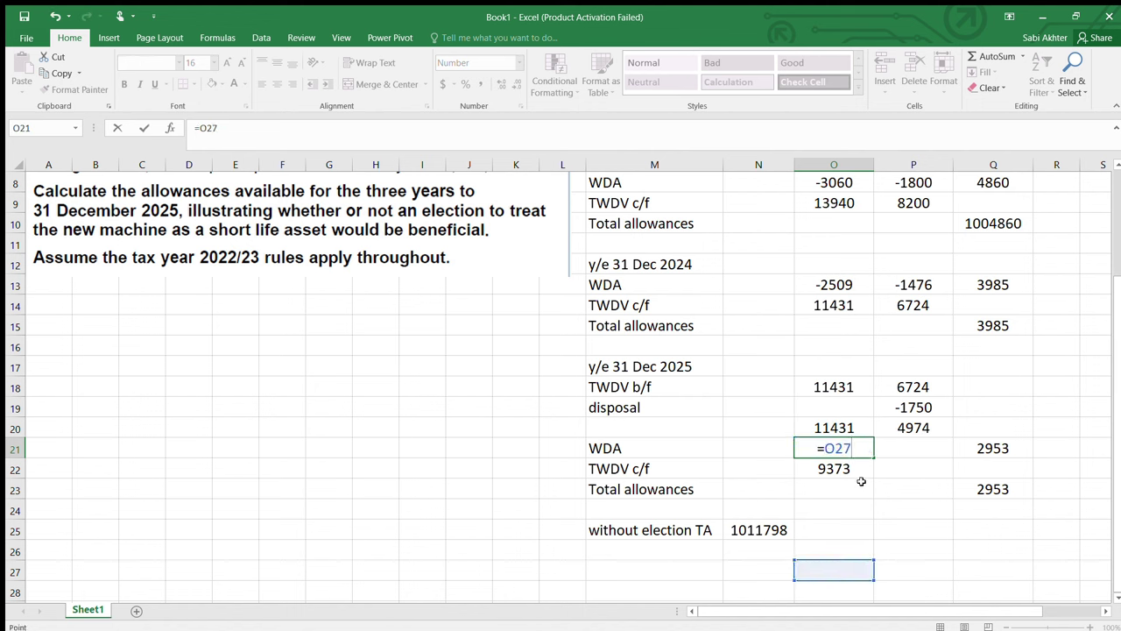
{"action": "key", "text": "Escape"}
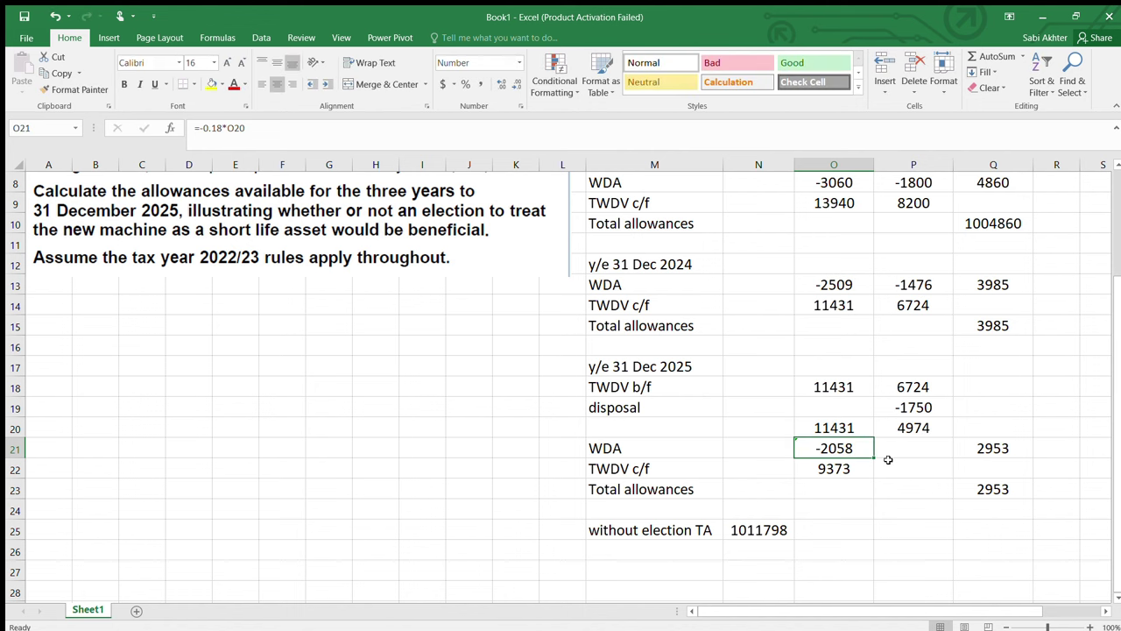
- Check the 2025 WDA formula in O21 and review the short life asset's b/f, disposal and balance in P18:P20
{"action": "double_click", "coordinate": [850, 456]}
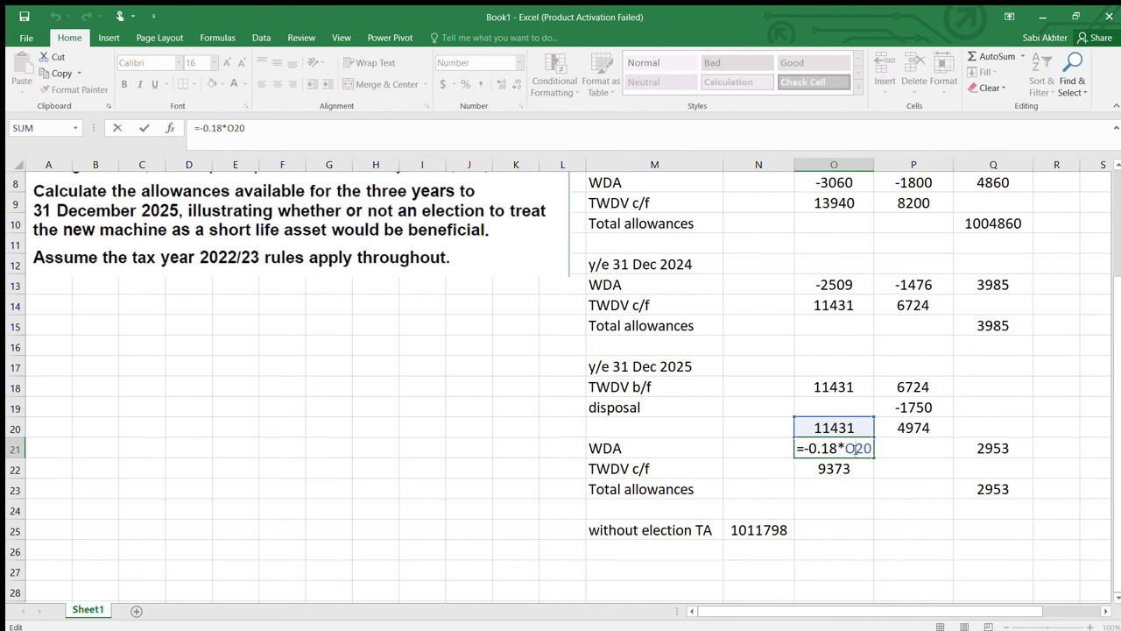
{"action": "left_click", "coordinate": [890, 487]}
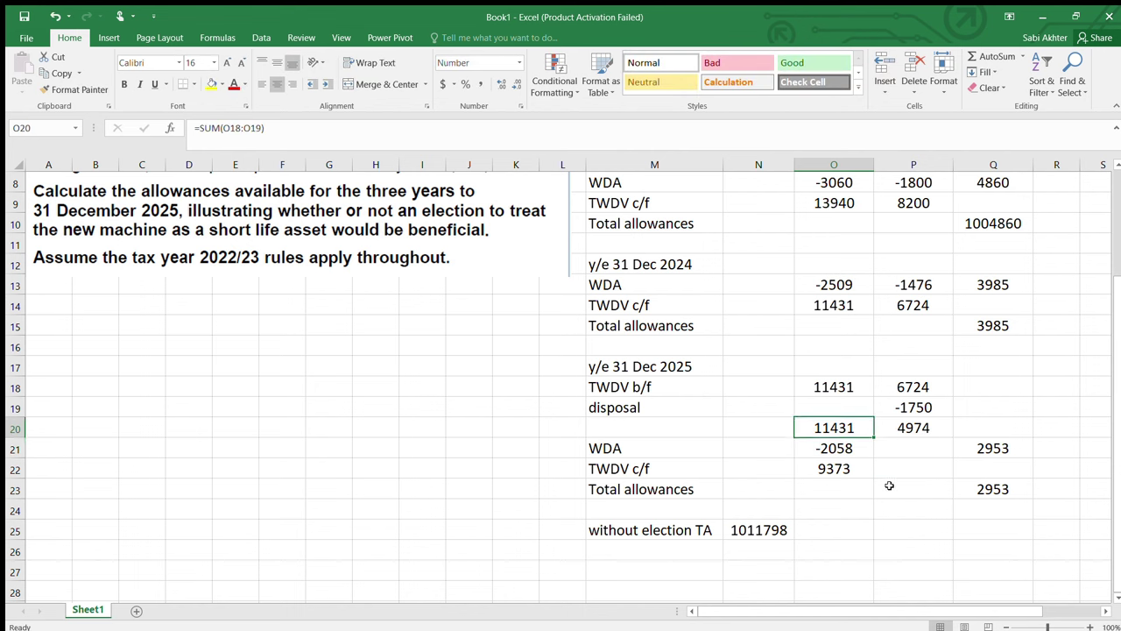
{"action": "left_click", "coordinate": [848, 449]}
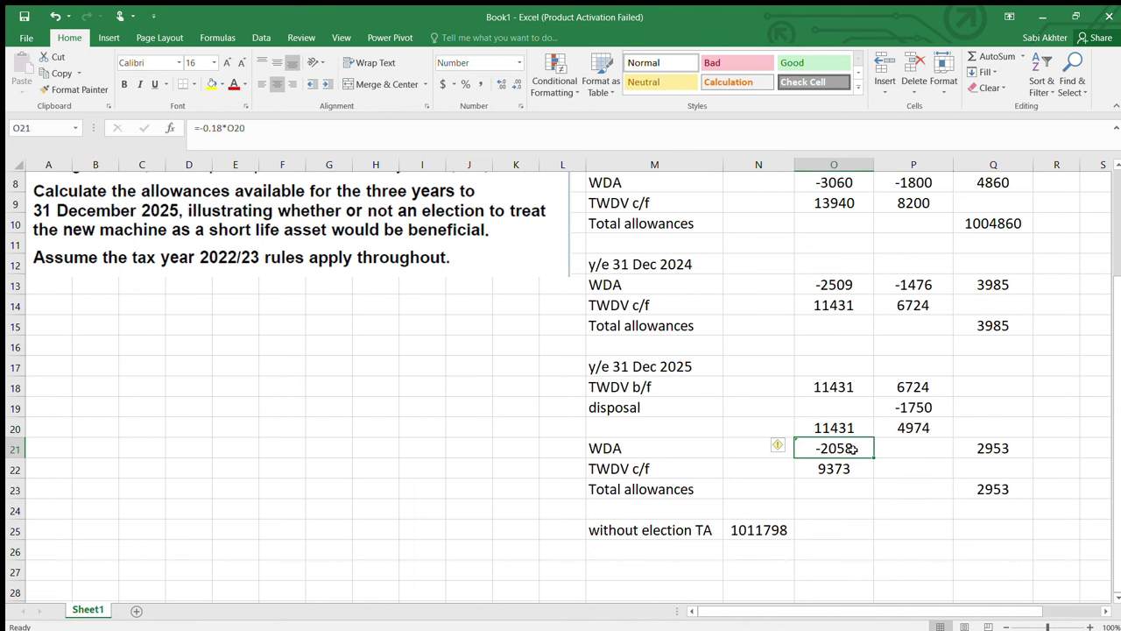
{"action": "left_click", "coordinate": [911, 447]}
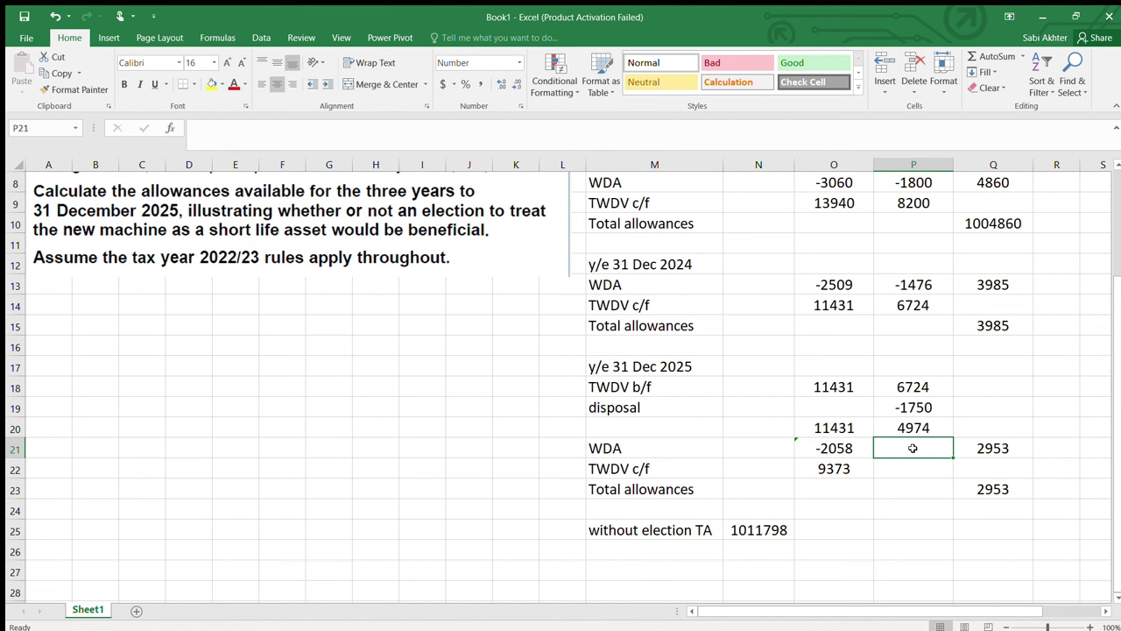
{"action": "left_click", "coordinate": [928, 428]}
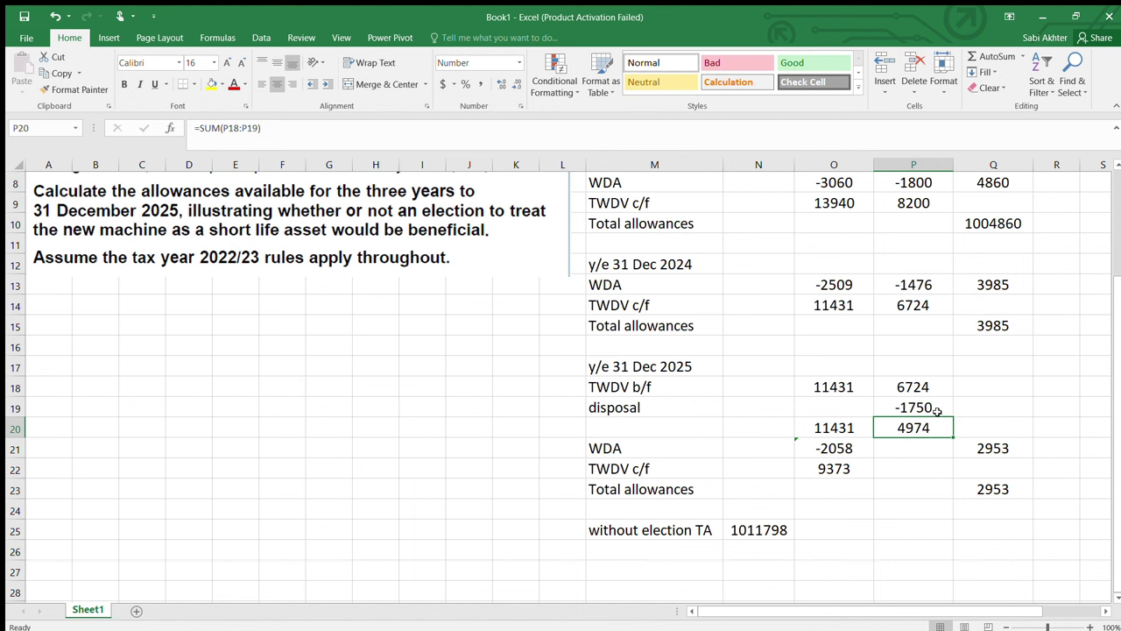
{"action": "left_click", "coordinate": [934, 409]}
{"action": "left_click", "coordinate": [931, 388]}
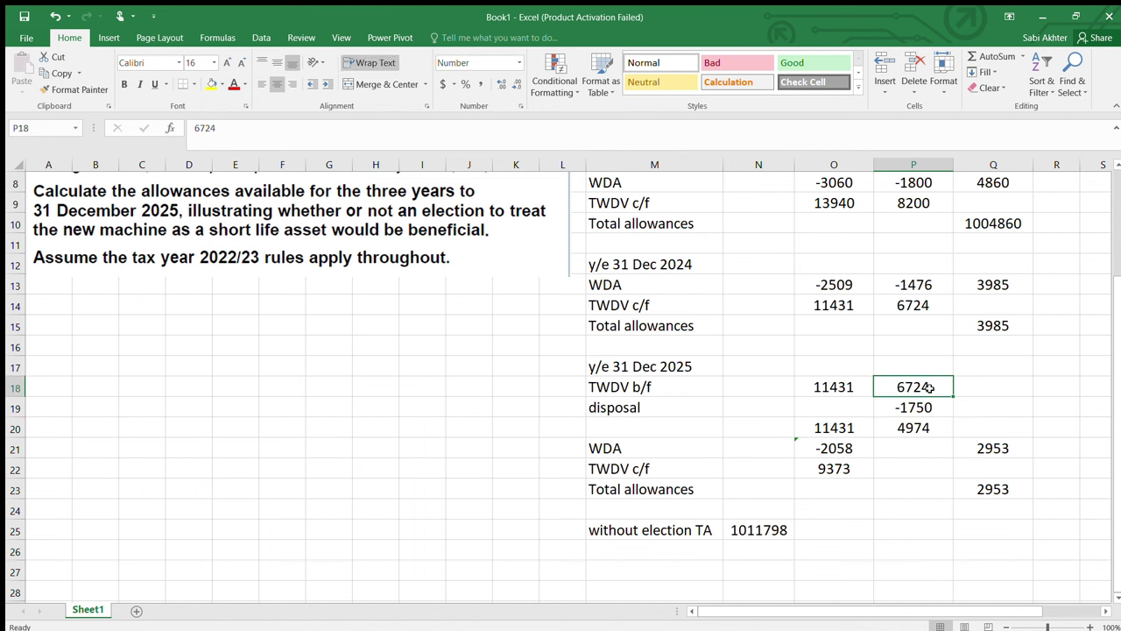
{"action": "left_click", "coordinate": [946, 424]}
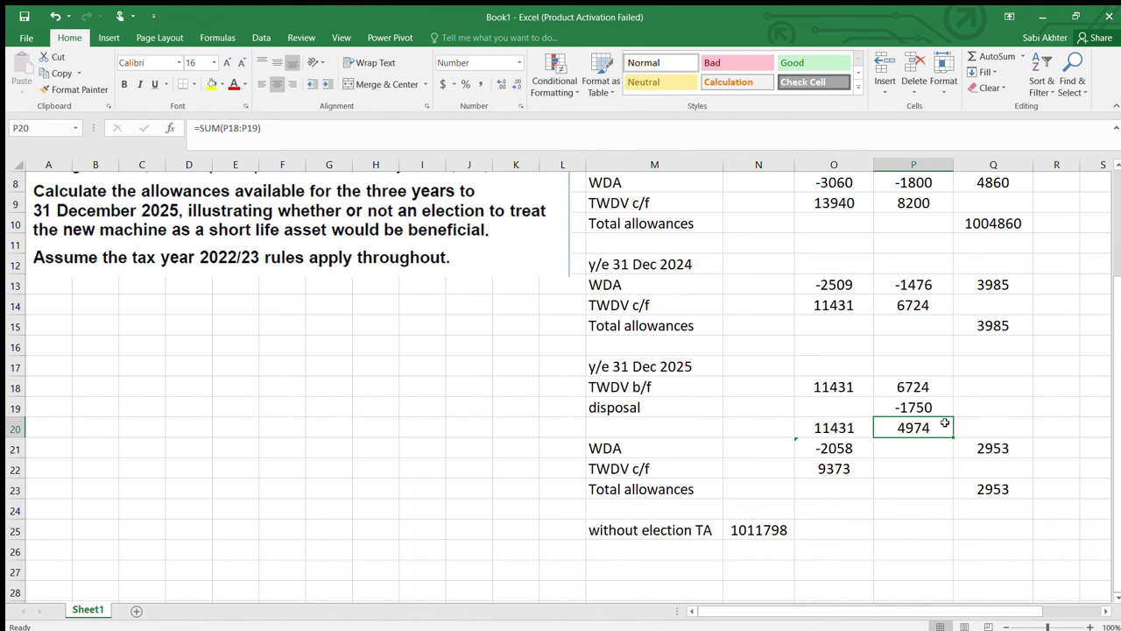
{"action": "left_click", "coordinate": [922, 407]}
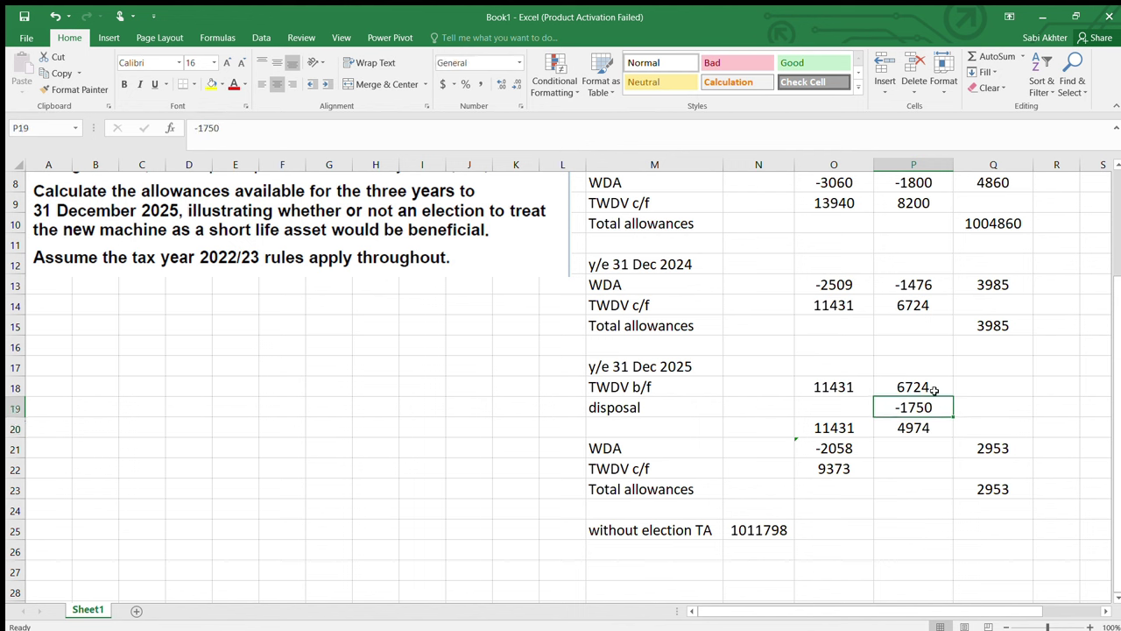
{"action": "left_click", "coordinate": [928, 432]}
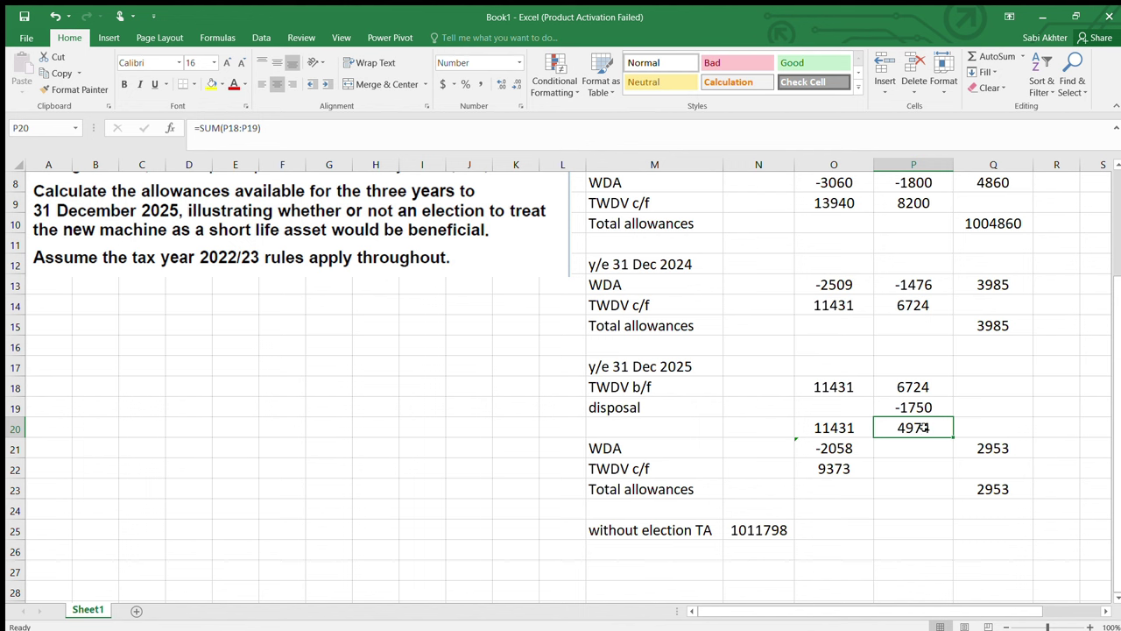
{"action": "left_click", "coordinate": [925, 443]}
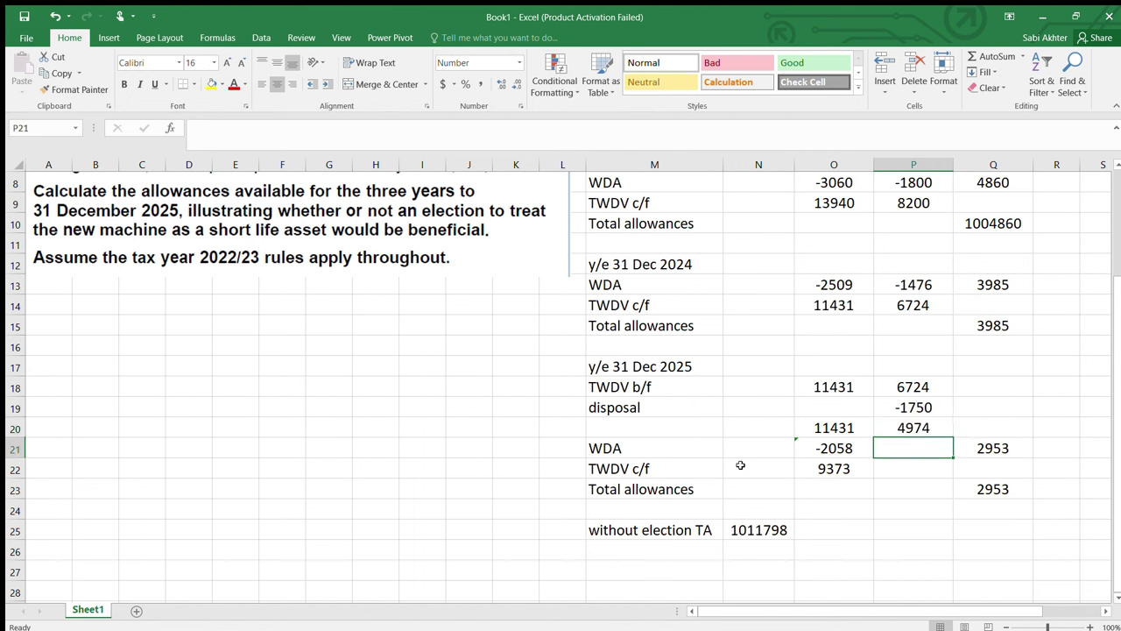
- Change the 2025 WDA row label in M21 to BA
{"action": "double_click", "coordinate": [710, 452]}
{"action": "left_click_drag", "start_coordinate": [710, 452], "coordinate": [405, 452]}
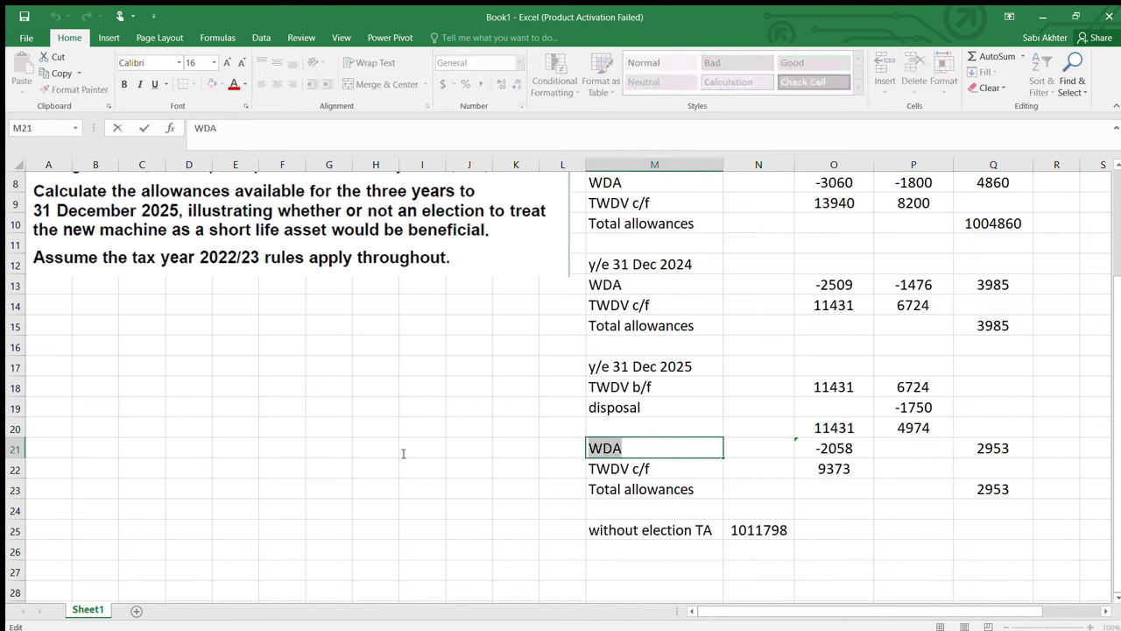
{"action": "type", "text": "BA"}
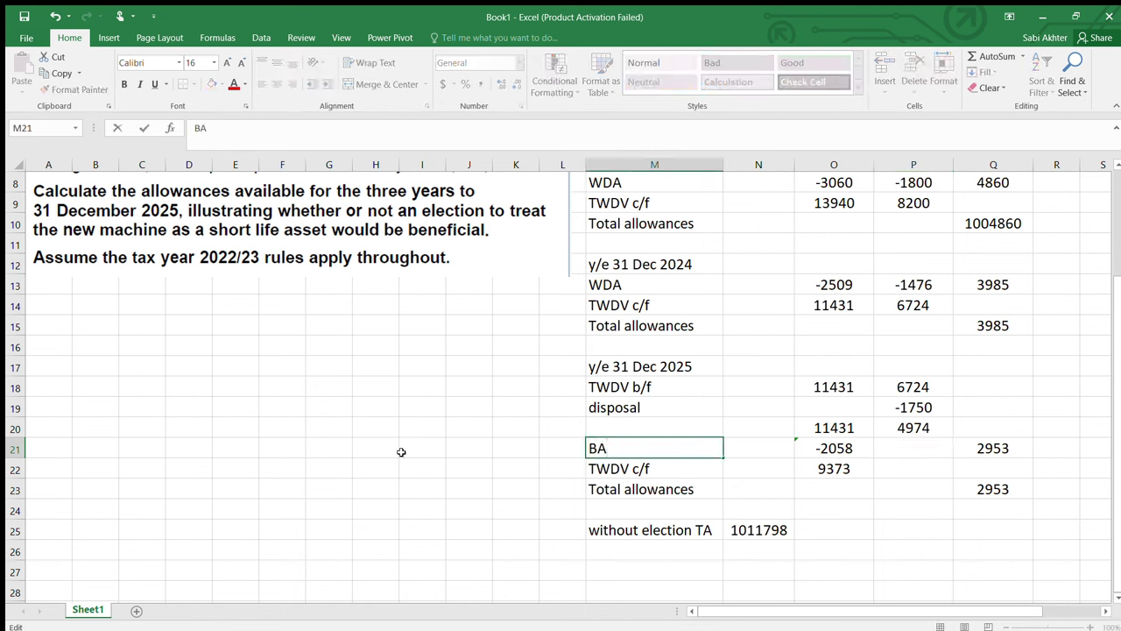
- Enter the 2025 BA as -4974 in P21 for the short life asset and 4974 in Q21 for the allowances
{"action": "left_click", "coordinate": [920, 446]}
{"action": "type", "text": "-"}
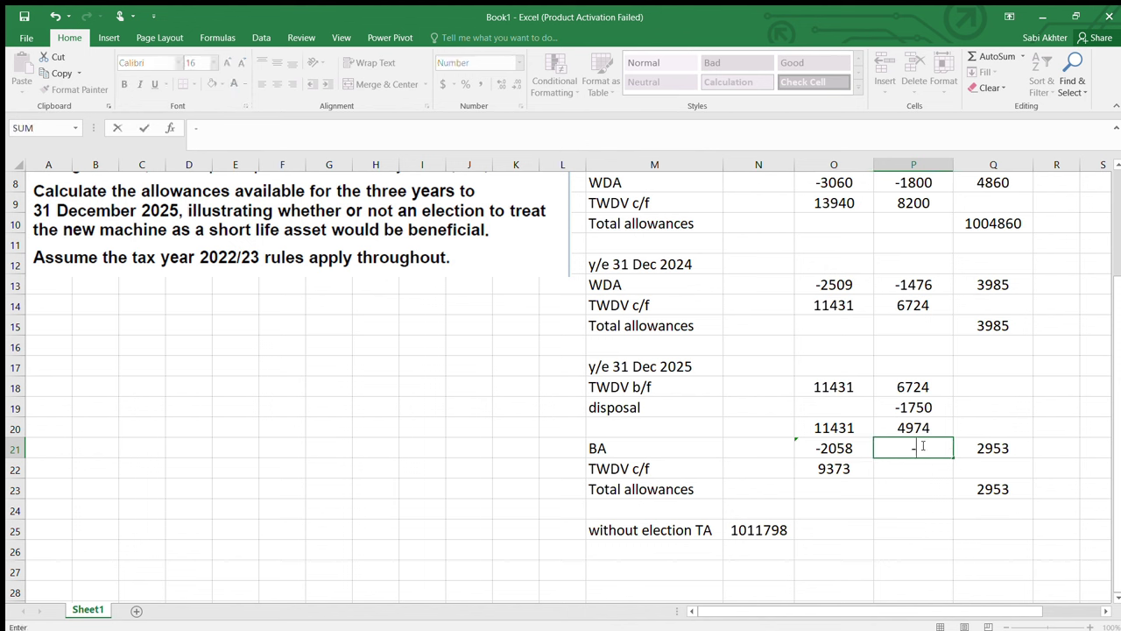
{"action": "type", "text": "4974"}
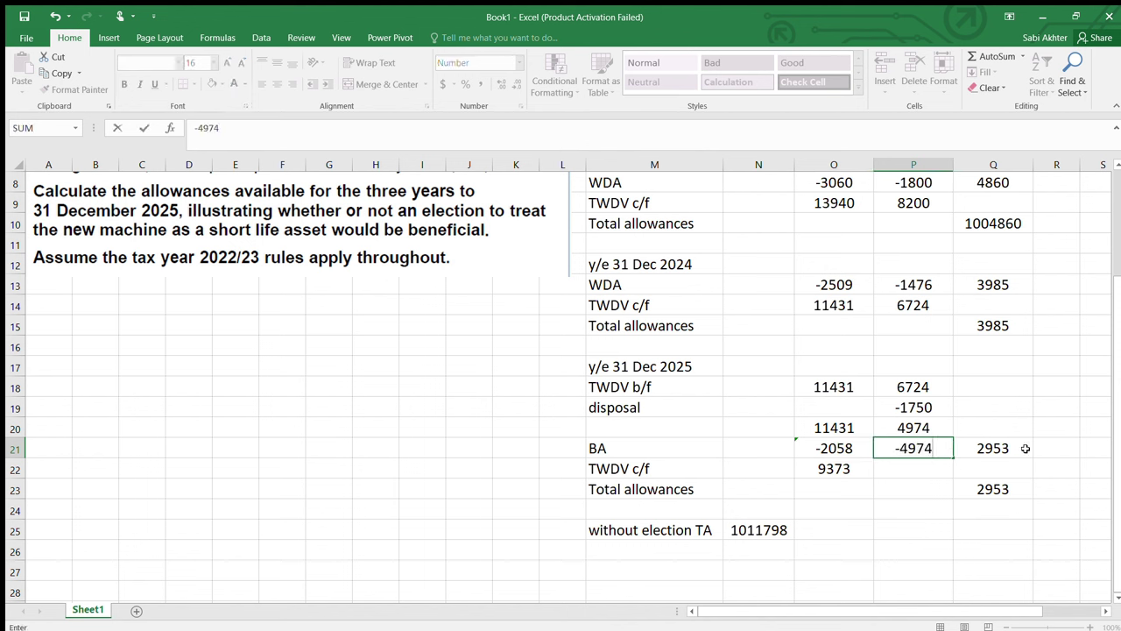
{"action": "double_click", "coordinate": [1025, 449]}
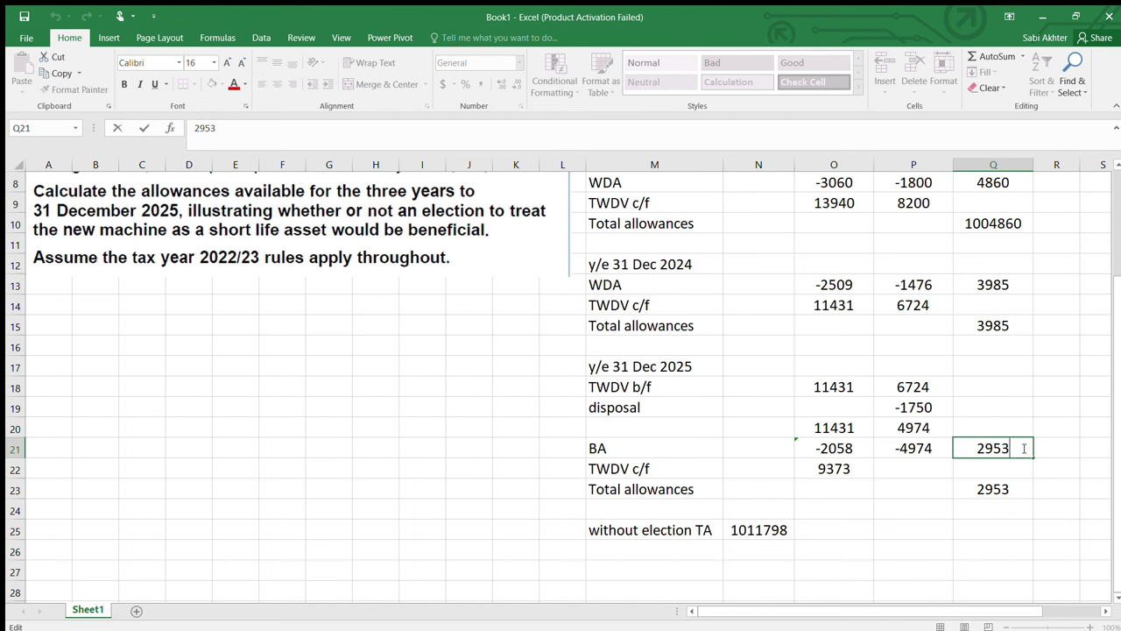
{"action": "left_click_drag", "start_coordinate": [1023, 449], "coordinate": [944, 448]}
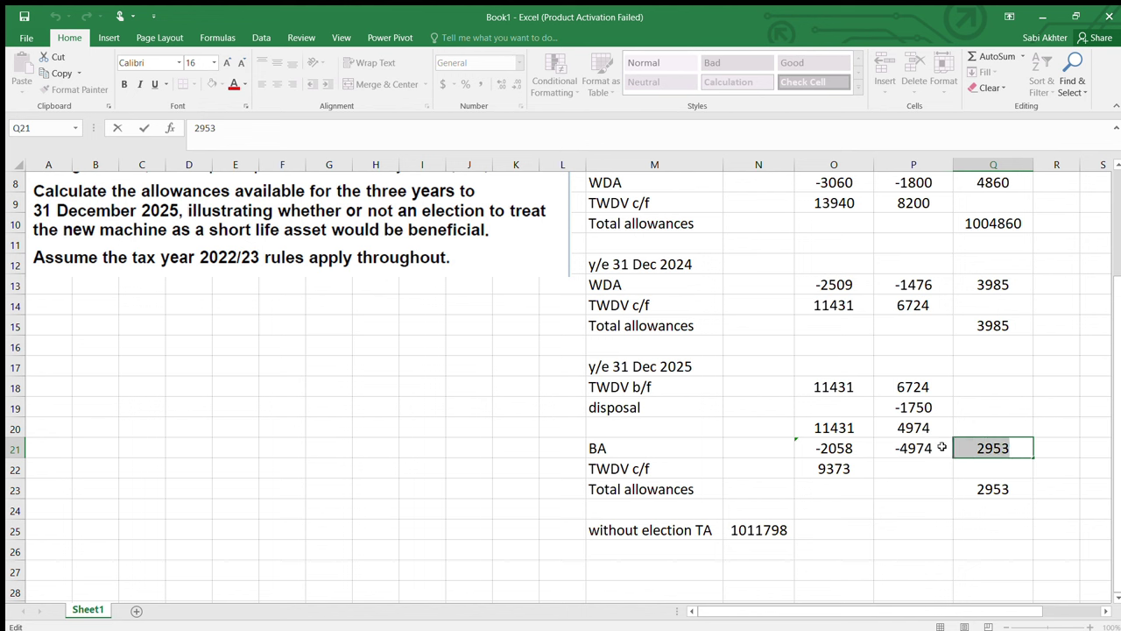
{"action": "type", "text": "4974"}
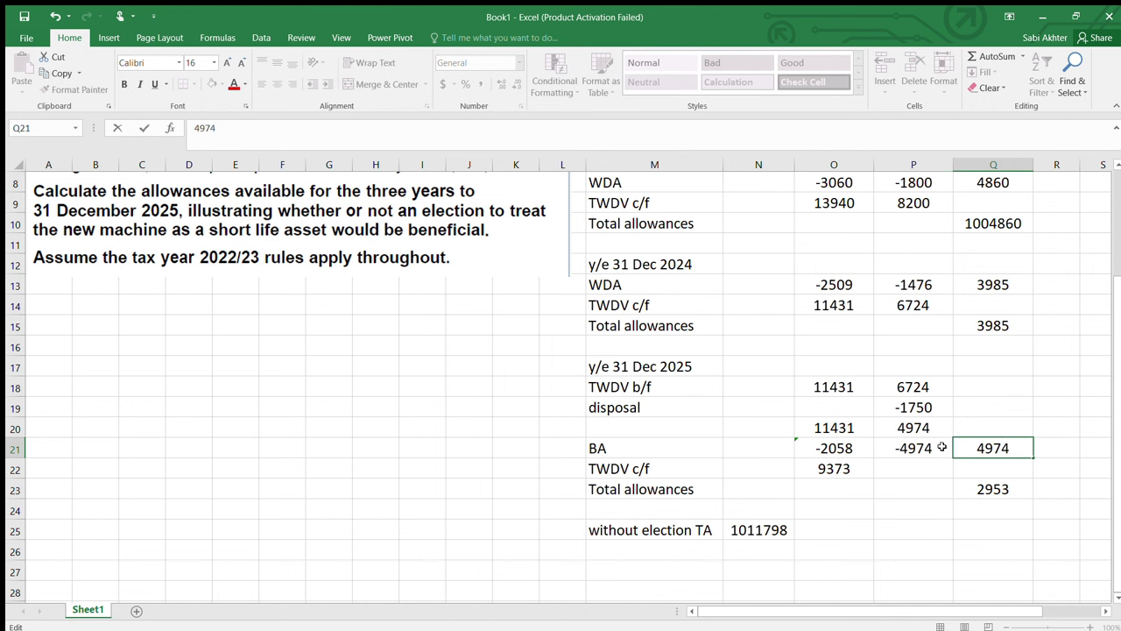
{"action": "left_click", "coordinate": [964, 502]}
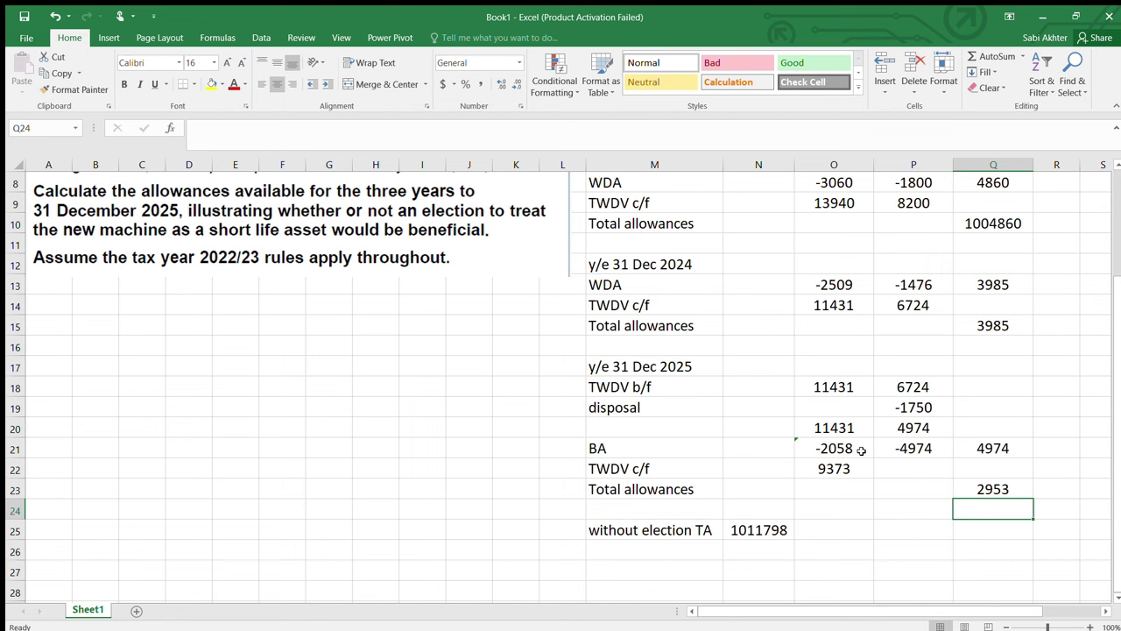
- Insert a blank row above the BA row and label it WDA in M21
{"action": "scroll", "coordinate": [867, 444], "scroll_direction": "up", "scroll_amount": 1}
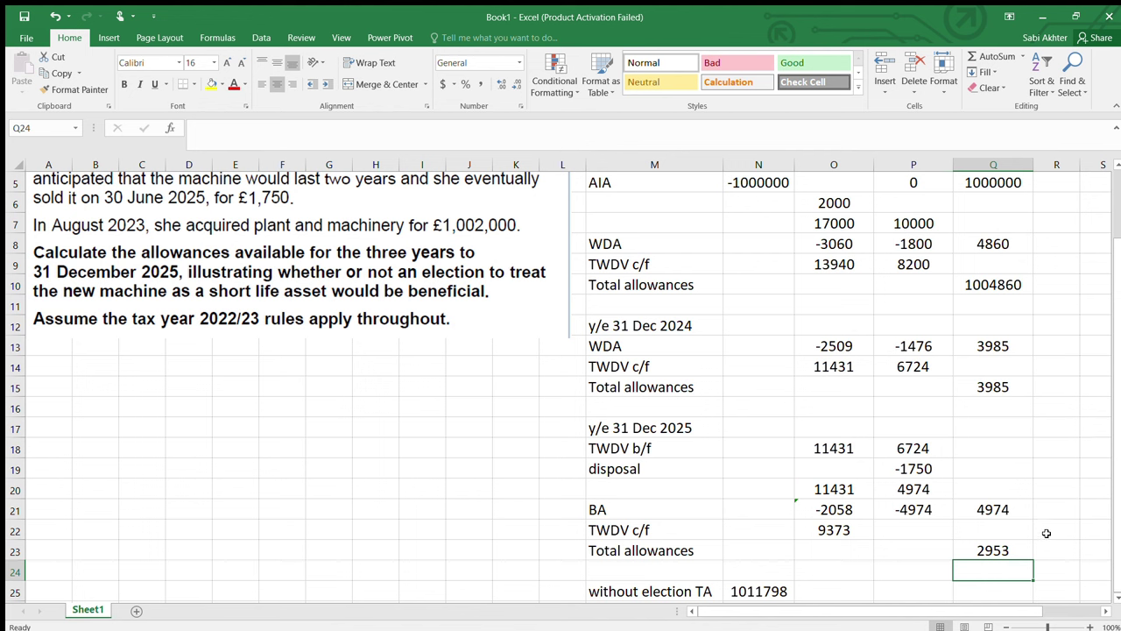
{"action": "left_click", "coordinate": [847, 516]}
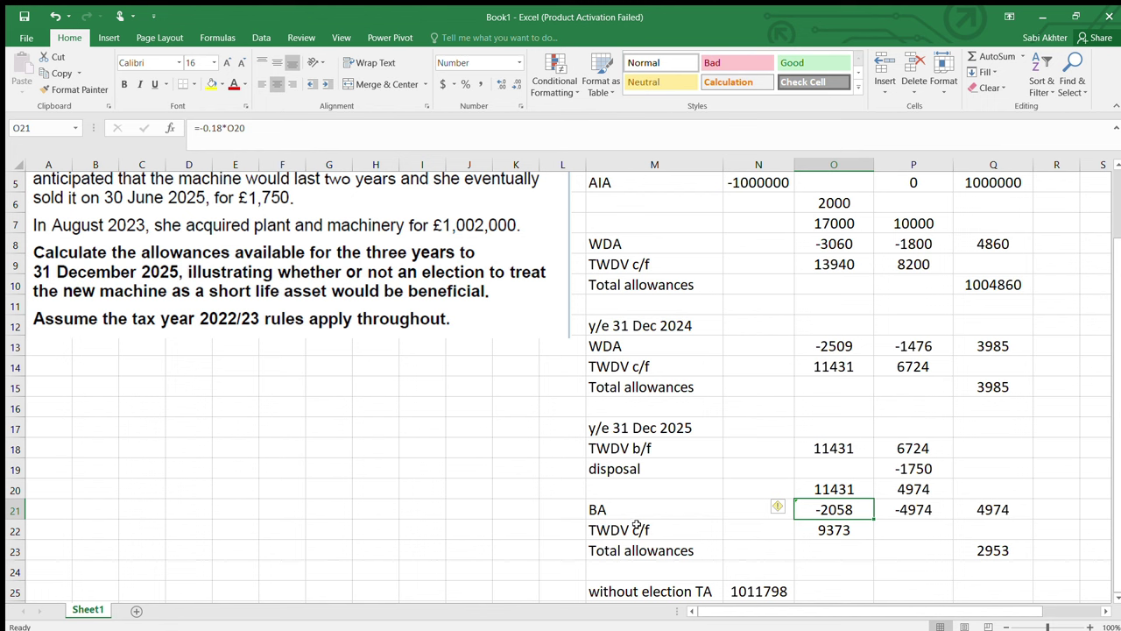
{"action": "left_click", "coordinate": [16, 508]}
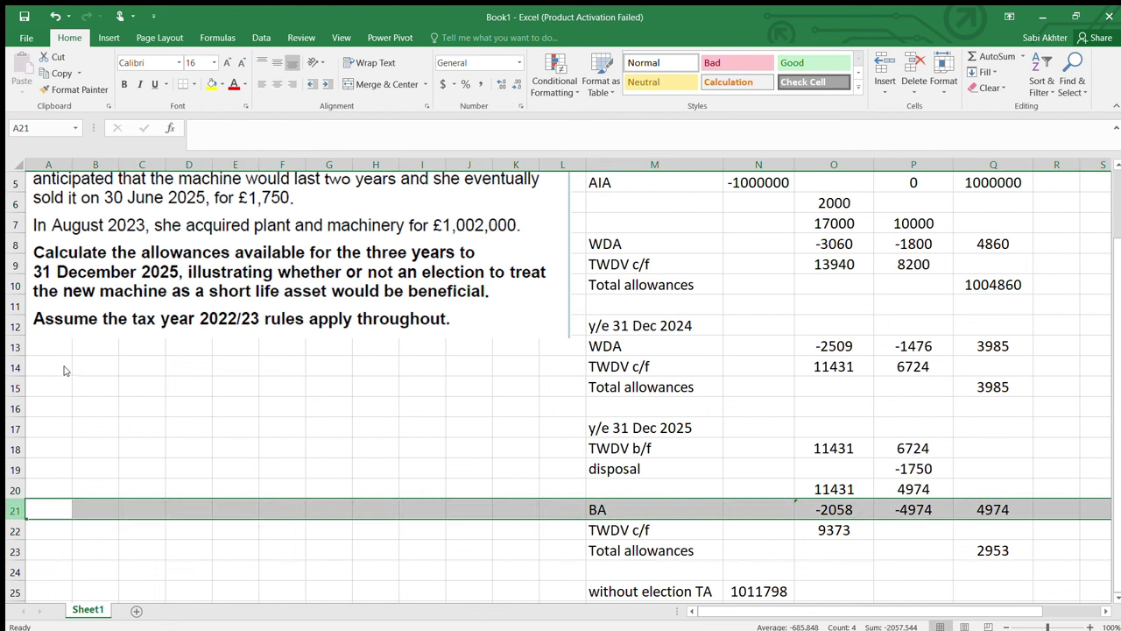
{"action": "key", "text": "ctrl+shift+plus"}
{"action": "left_click", "coordinate": [627, 514]}
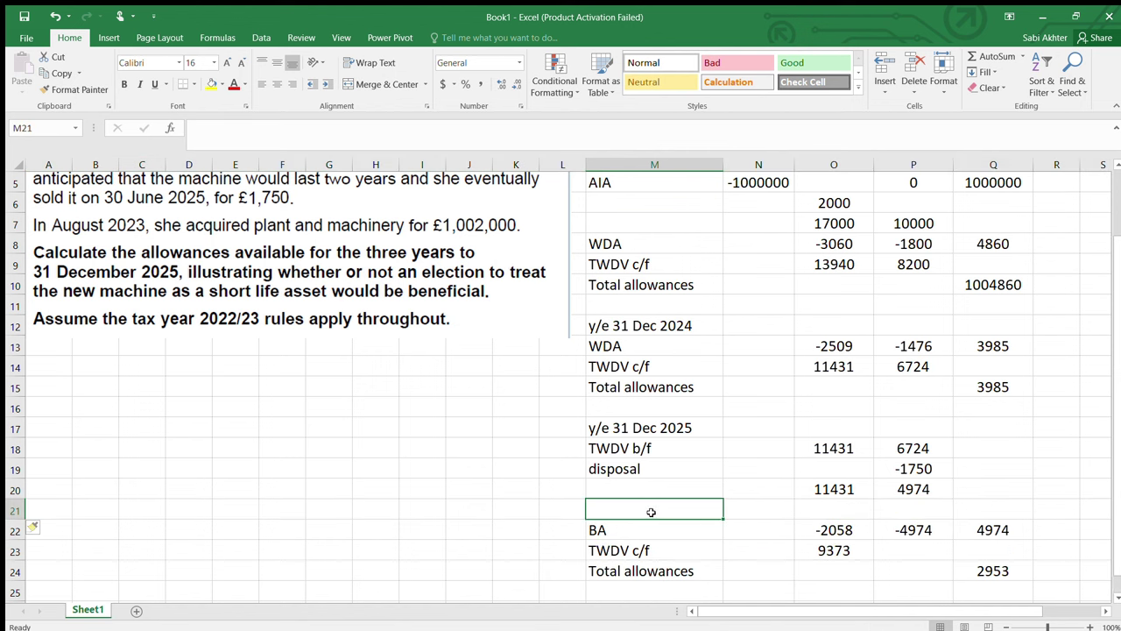
{"action": "type", "text": "WDA"}
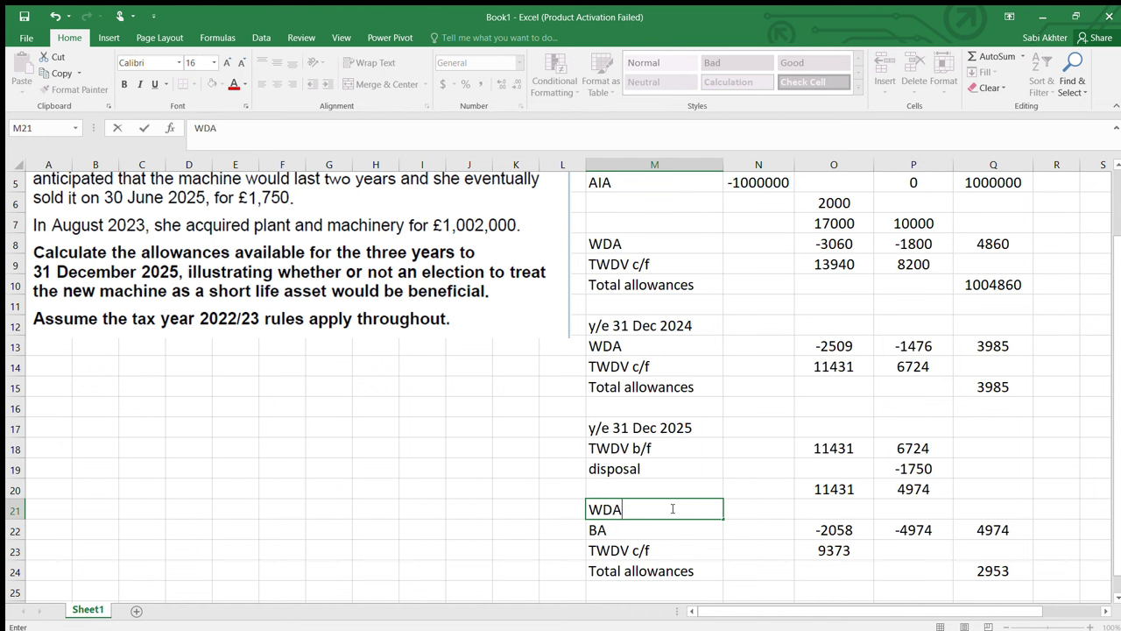
- Move the main pool's 2025 WDA from O22 to O21 as a plain value, leaving the BA row's O22 empty
{"action": "left_click", "coordinate": [821, 529]}
{"action": "key", "text": "ctrl+c"}
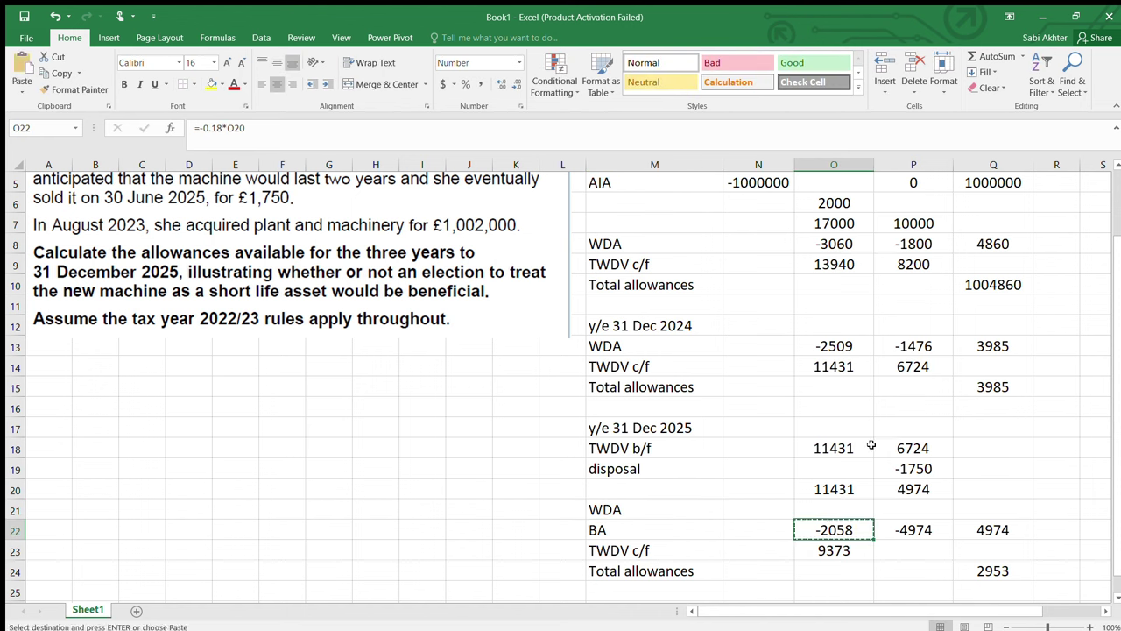
{"action": "left_click", "coordinate": [844, 506]}
{"action": "key", "text": "ctrl+v"}
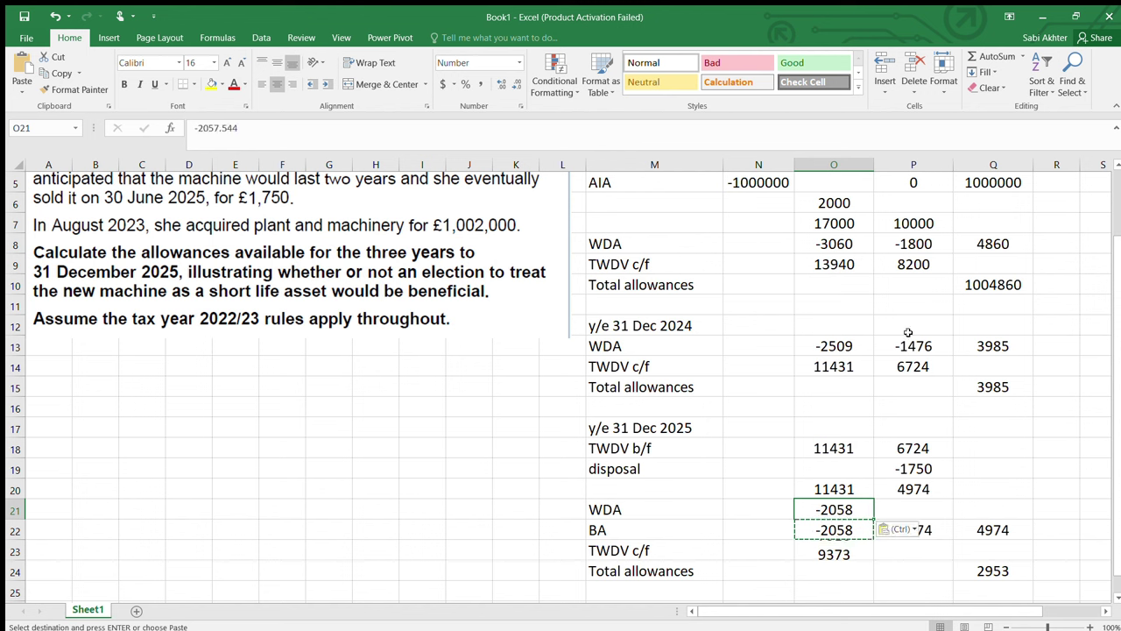
{"action": "left_click", "coordinate": [844, 530]}
{"action": "double_click", "coordinate": [844, 530]}
{"action": "key", "text": "BackSpace"}
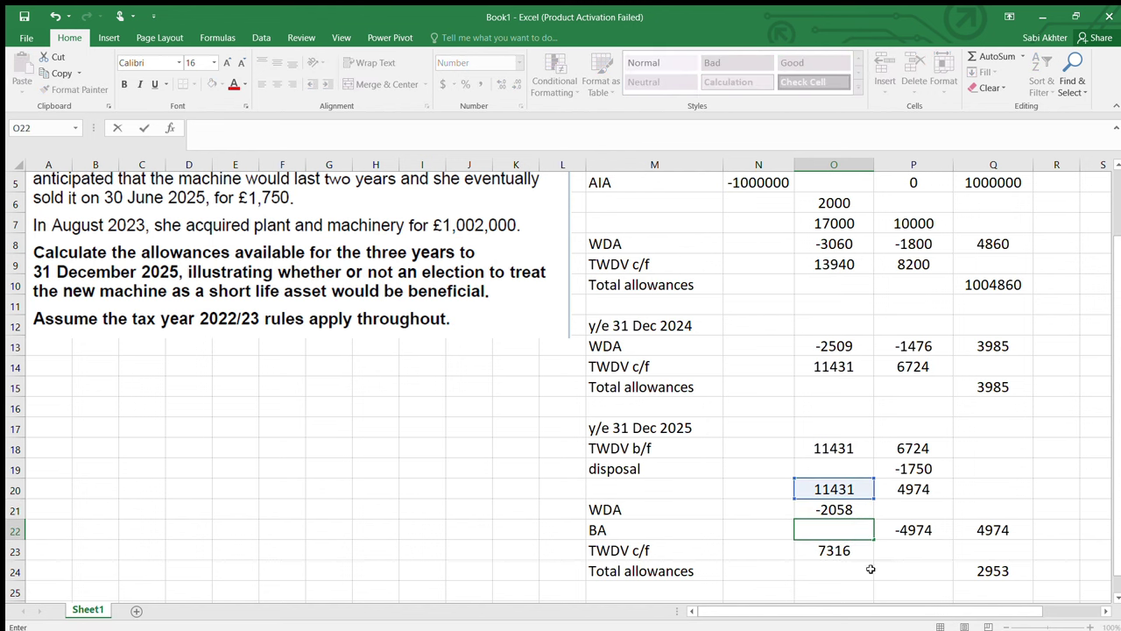
{"action": "left_click", "coordinate": [867, 569]}
- Enter the 2025 WDA of 2058 in the allowances column at Q21 and check it against O21
{"action": "left_click", "coordinate": [988, 506]}
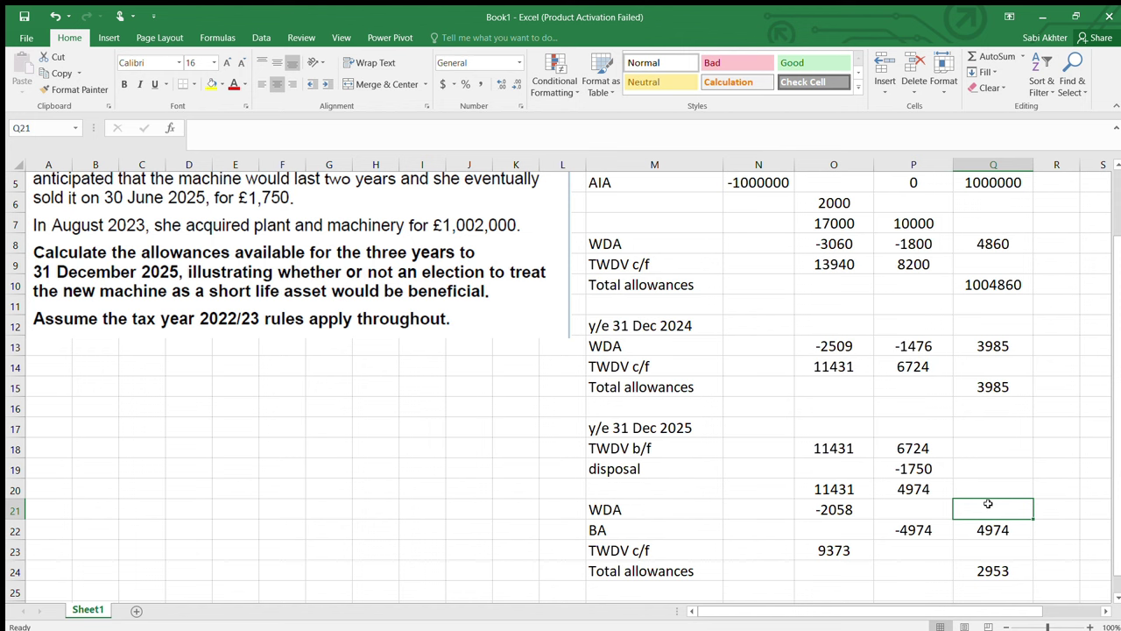
{"action": "type", "text": "2058"}
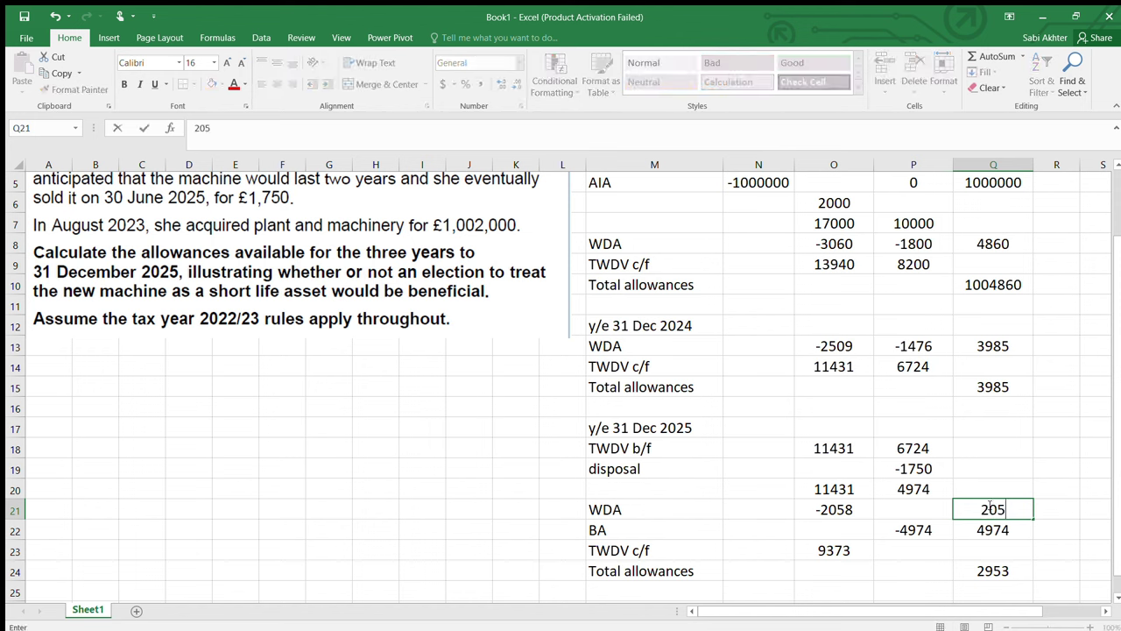
{"action": "left_click", "coordinate": [823, 515]}
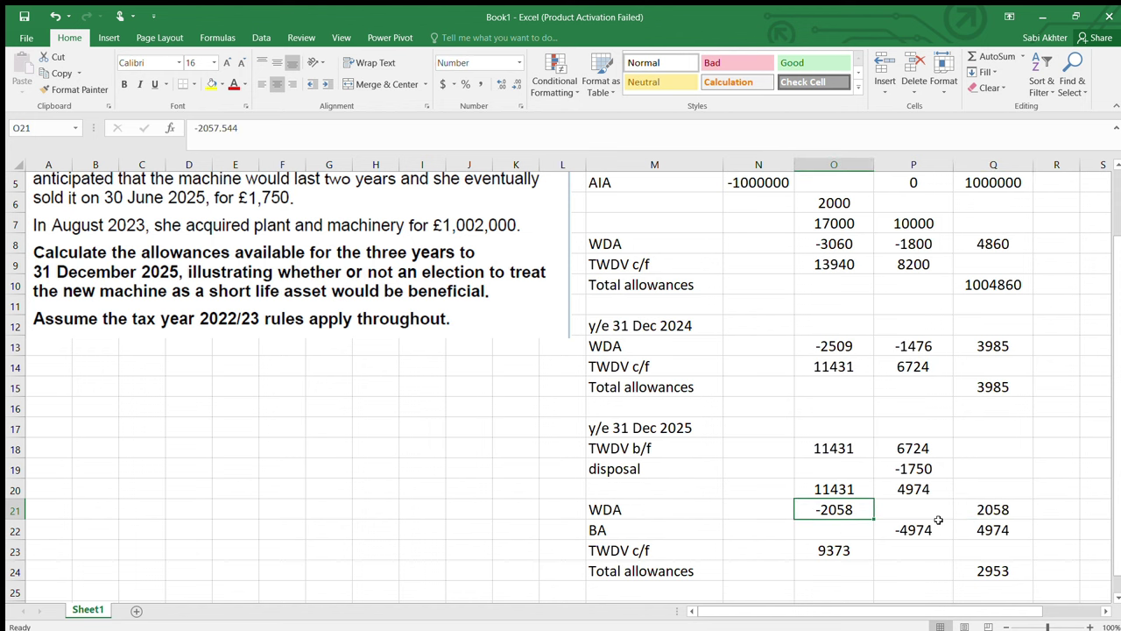
{"action": "left_click", "coordinate": [926, 529]}
- Set the short life asset's TWDV c/f in P23 to 0 and check it against the balance and BA above
{"action": "scroll", "coordinate": [1112, 527], "scroll_direction": "down", "scroll_amount": 1}
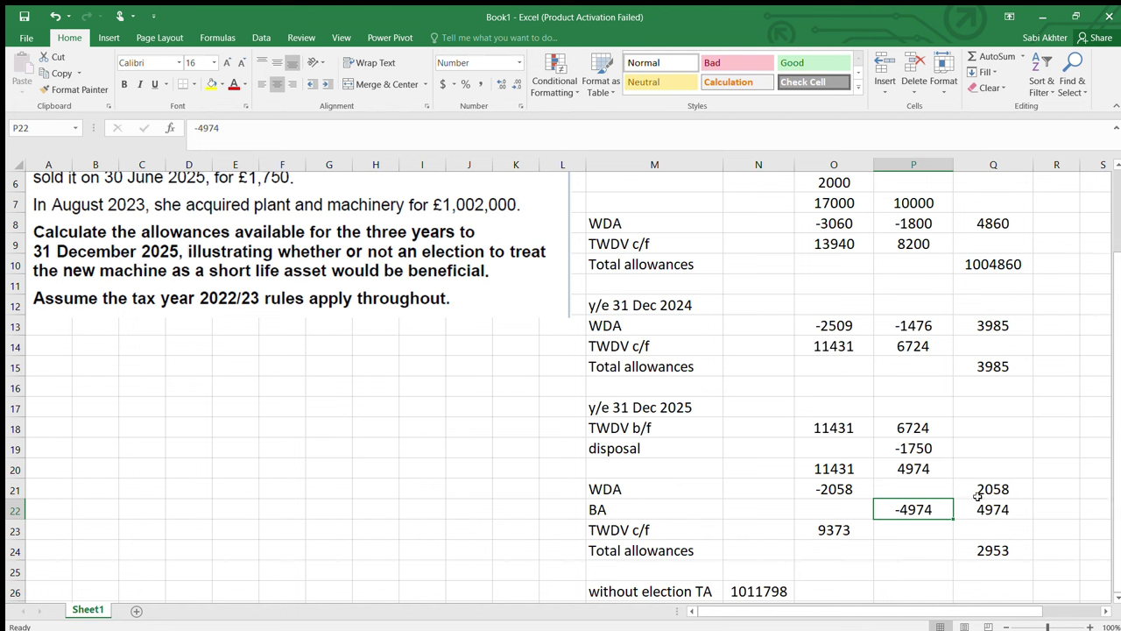
{"action": "left_click", "coordinate": [913, 529]}
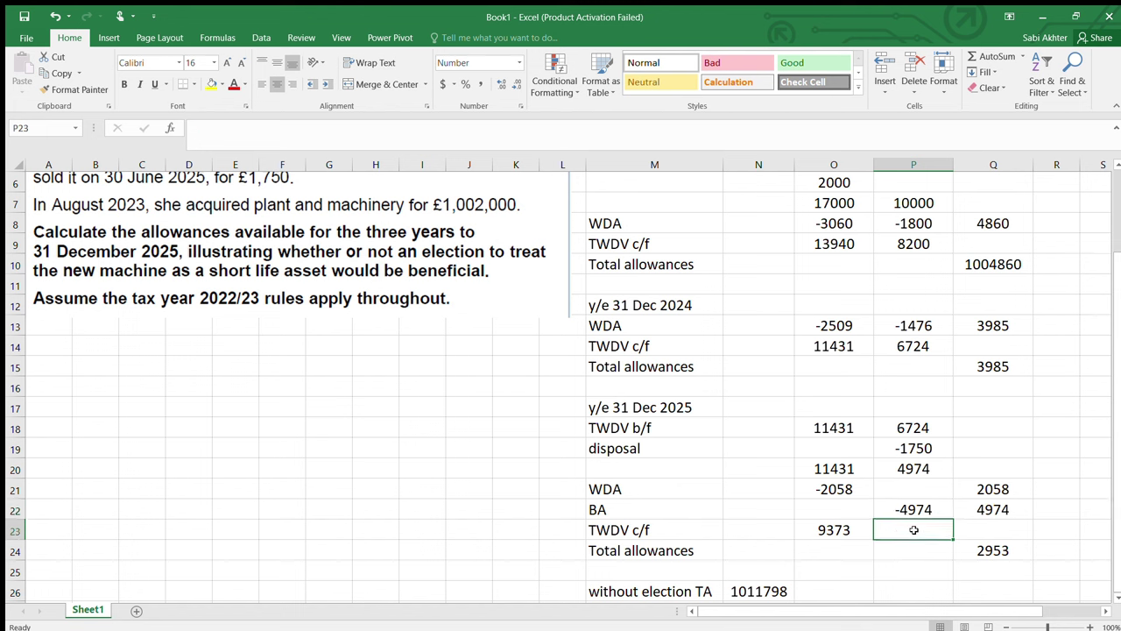
{"action": "type", "text": "0"}
{"action": "key", "text": "Return"}
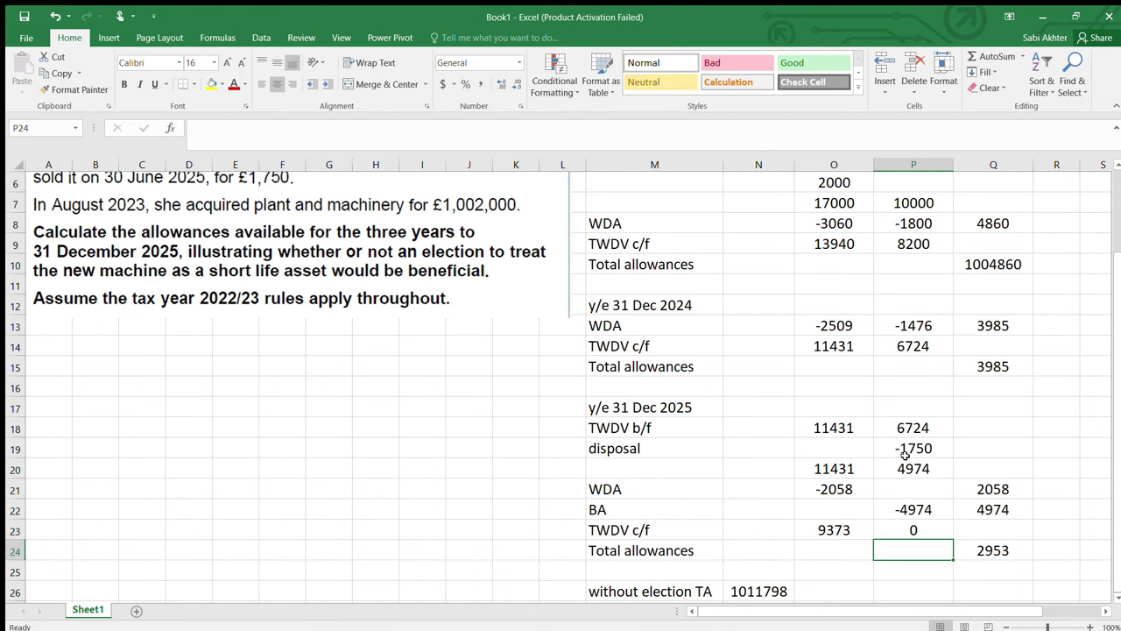
{"action": "left_click", "coordinate": [910, 466]}
{"action": "left_click", "coordinate": [915, 511]}
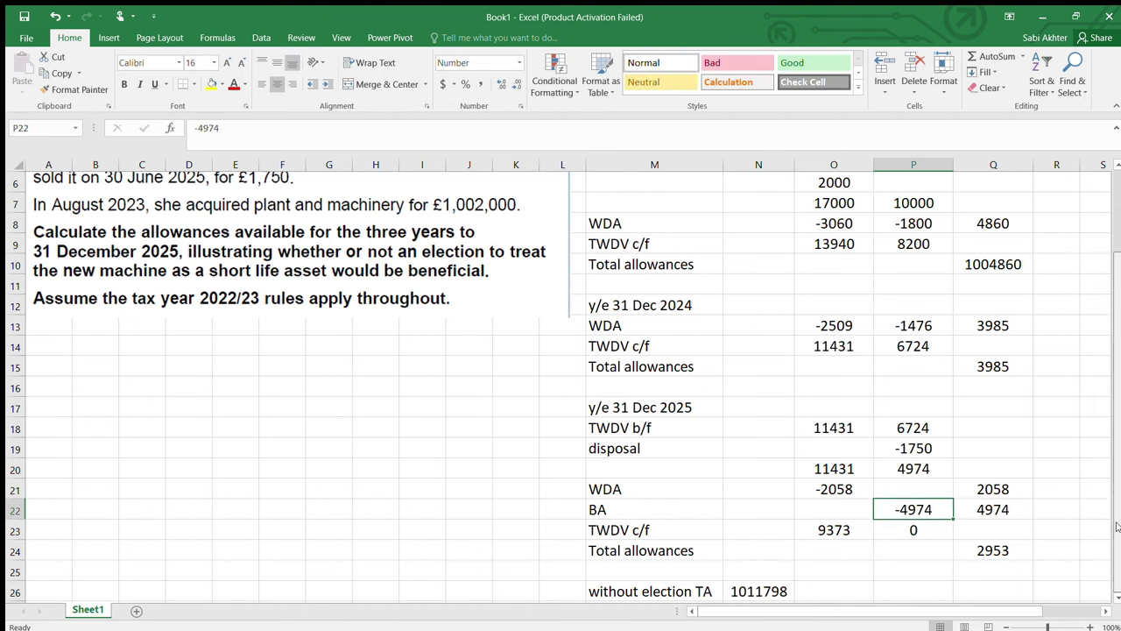
- Calculate the 2025 total allowances with the election in Q25 as the sum of Q21:Q22
{"action": "left_click", "coordinate": [985, 574]}
{"action": "type", "text": "=s"}
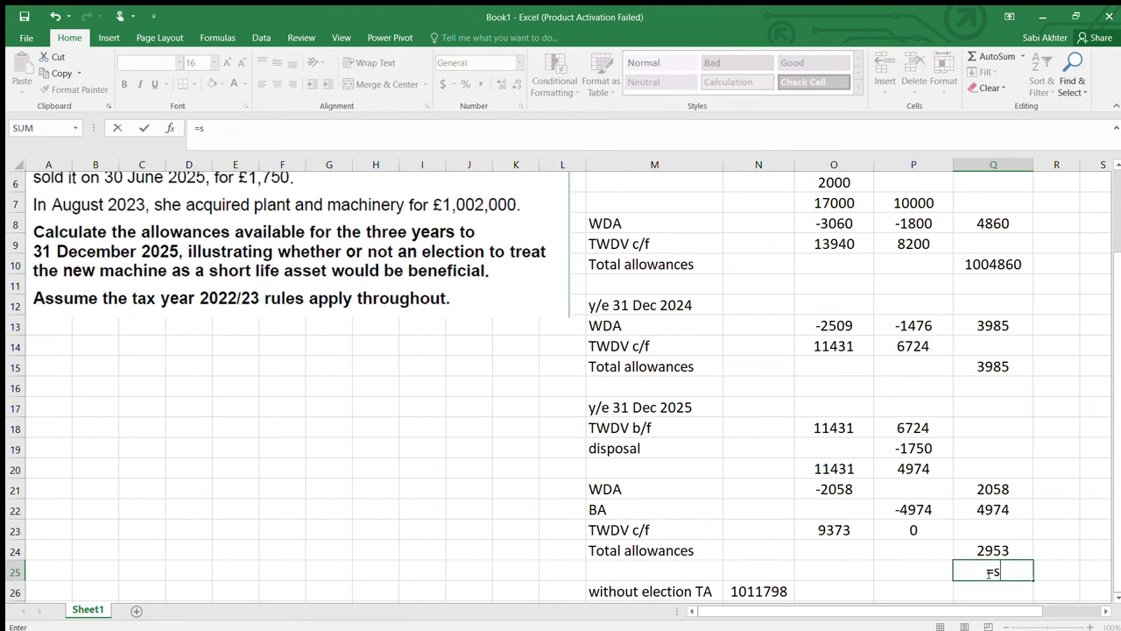
{"action": "type", "text": "um("}
{"action": "left_click_drag", "start_coordinate": [1006, 491], "coordinate": [1004, 502]}
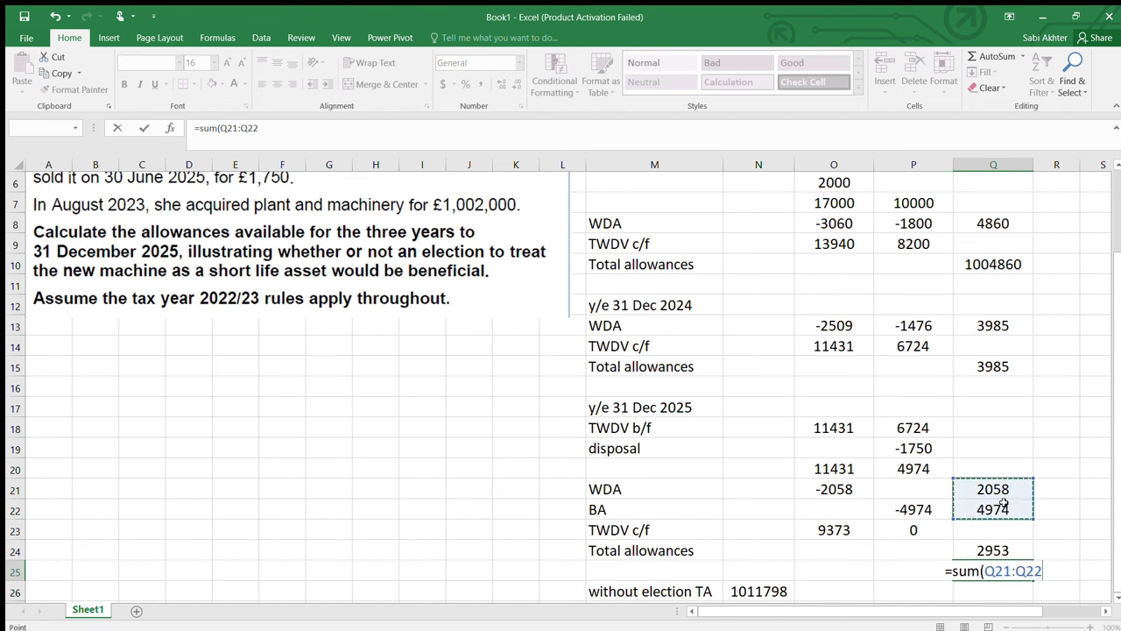
{"action": "key", "text": "Return"}
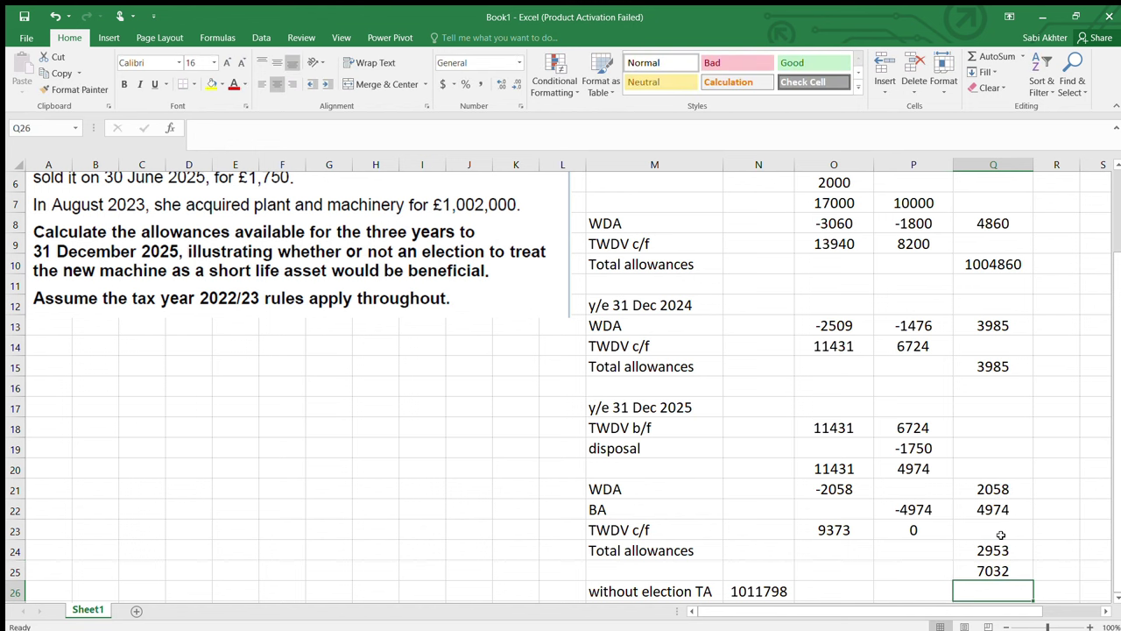
{"action": "left_click", "coordinate": [1002, 570]}
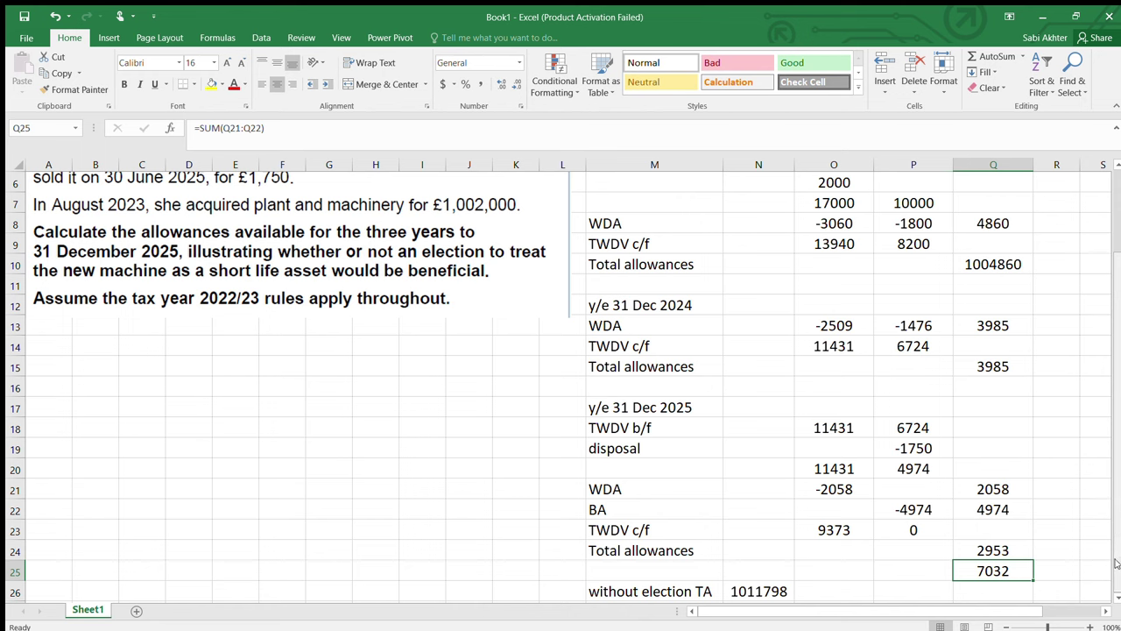
- Add the label "with election TA" in M27, below the "without election TA" label
{"action": "scroll", "coordinate": [575, 570], "scroll_direction": "down", "scroll_amount": 2}
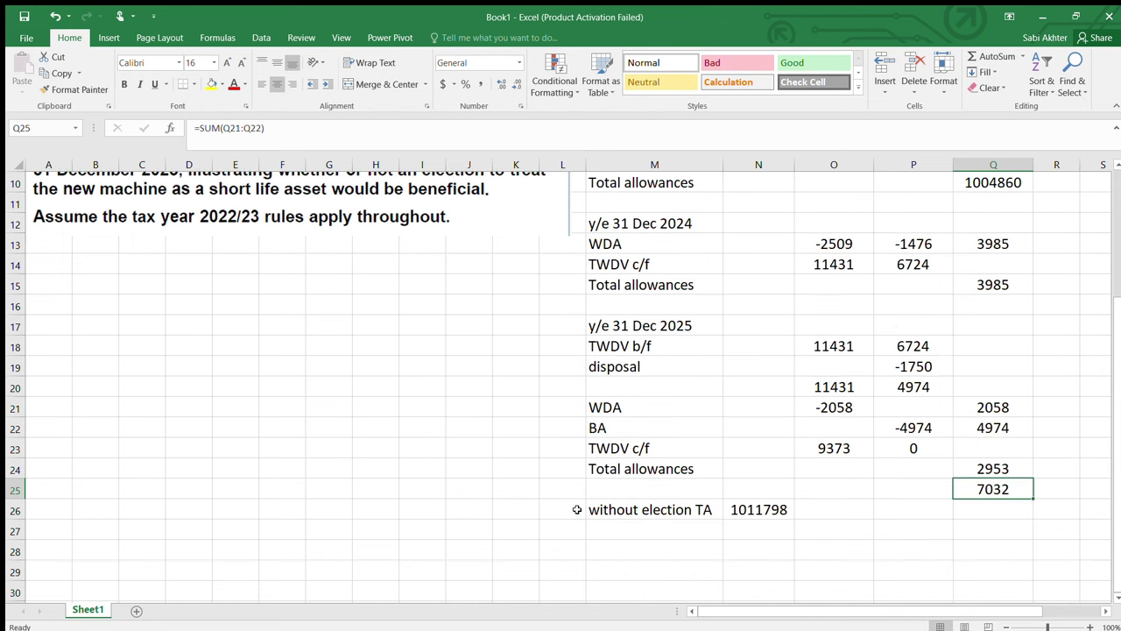
{"action": "left_click", "coordinate": [624, 523]}
{"action": "type", "text": "with "}
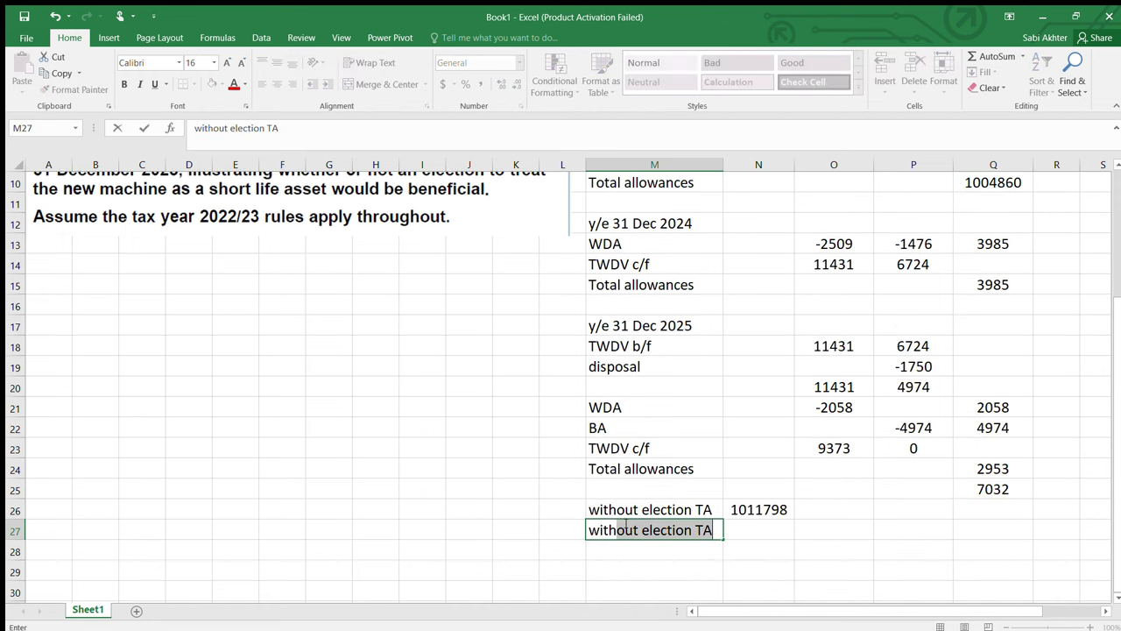
{"action": "type", "text": "electio"}
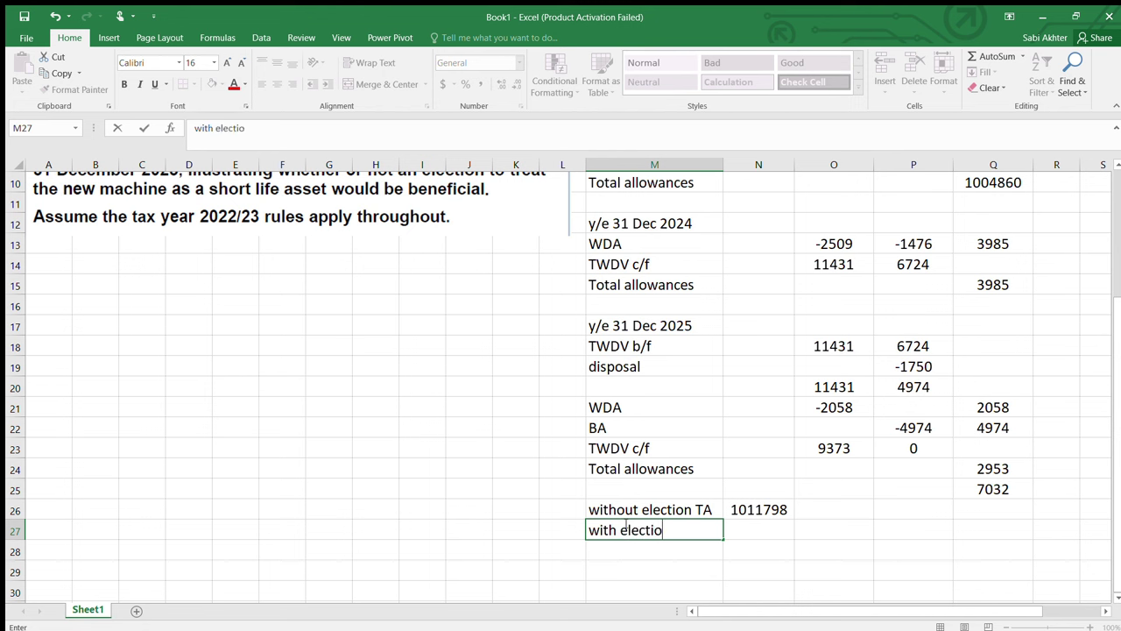
{"action": "type", "text": "n TA"}
- Calculate the three-year total allowances with the election in N27 as the sum of Q25, Q15 and Q10
{"action": "left_click", "coordinate": [757, 535]}
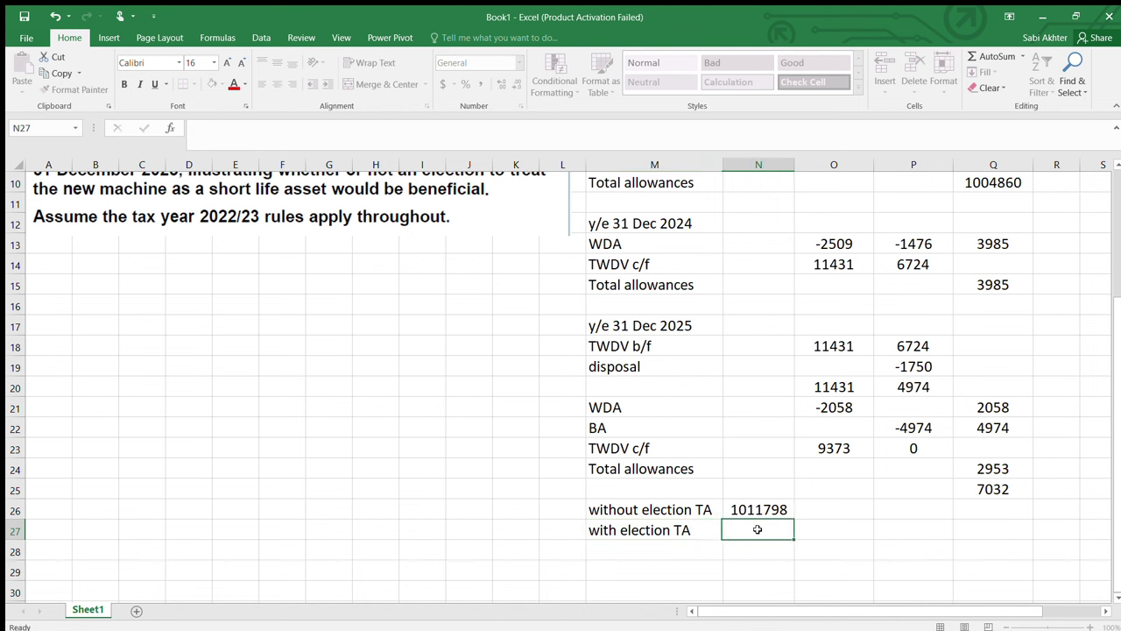
{"action": "type", "text": "=sum("}
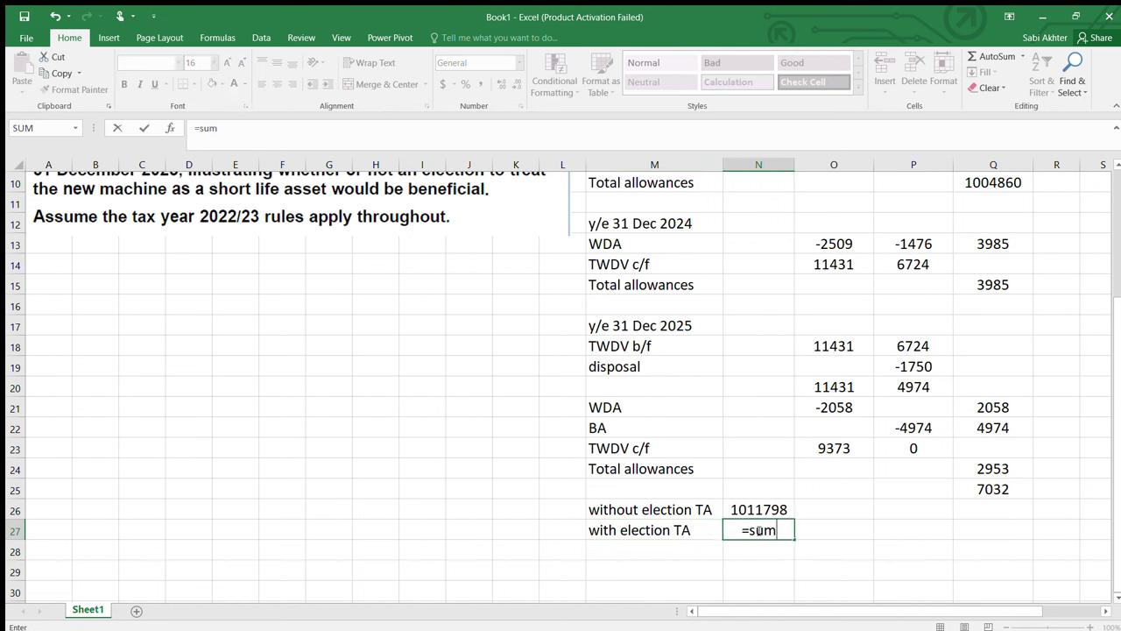
{"action": "left_click", "coordinate": [977, 488]}
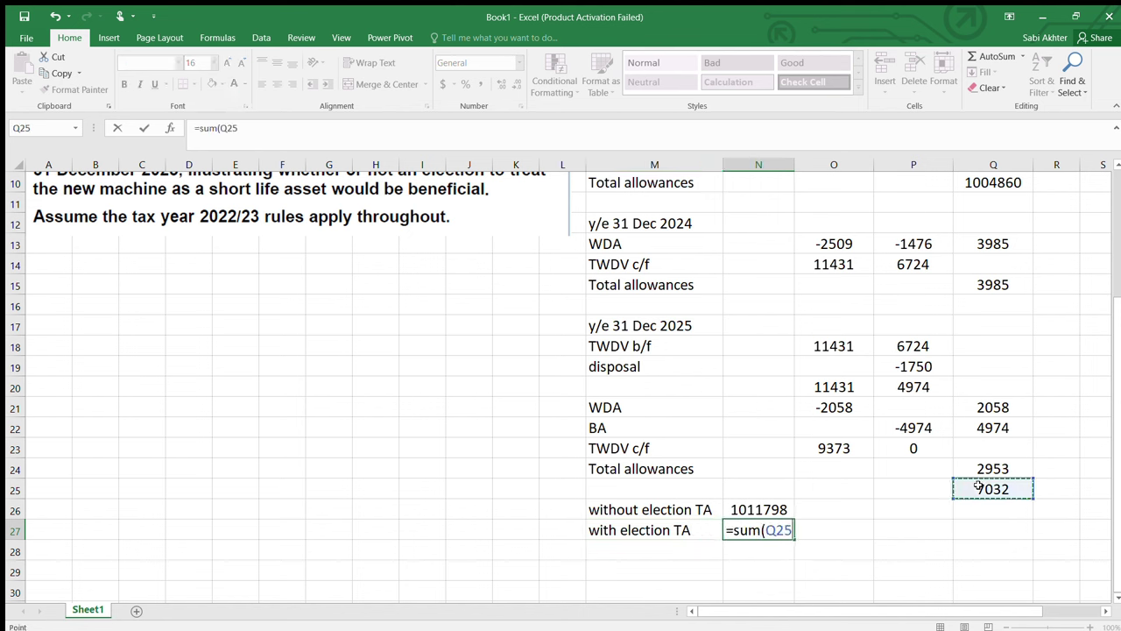
{"action": "type", "text": ","}
{"action": "scroll", "coordinate": [1109, 474], "scroll_direction": "up", "scroll_amount": 1}
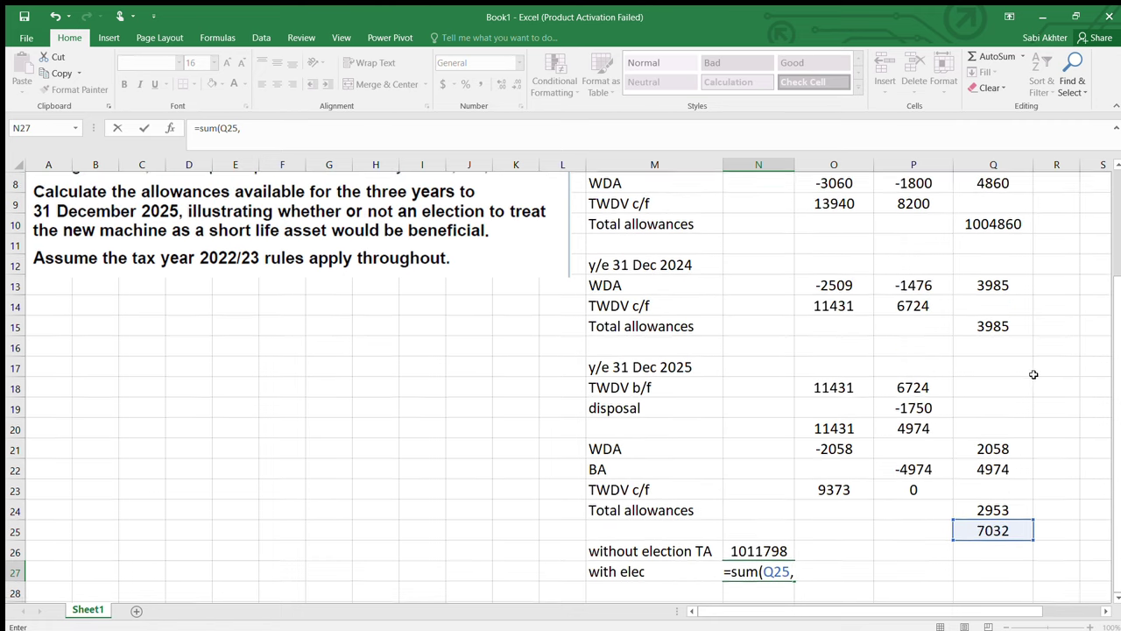
{"action": "left_click", "coordinate": [1007, 326]}
{"action": "type", "text": ","}
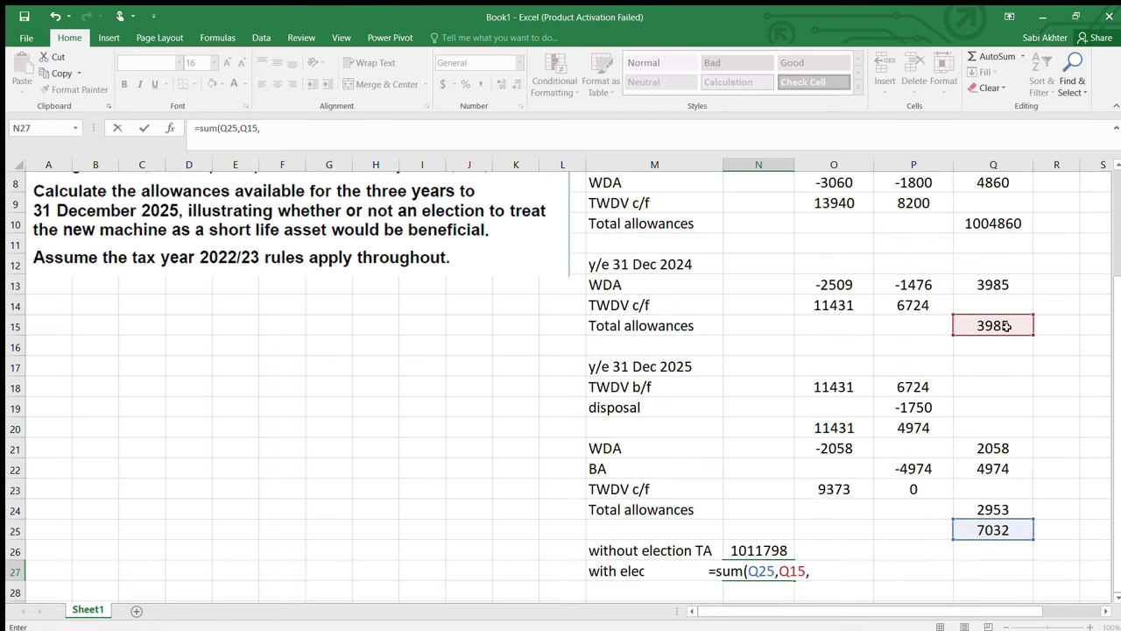
{"action": "left_click", "coordinate": [996, 224]}
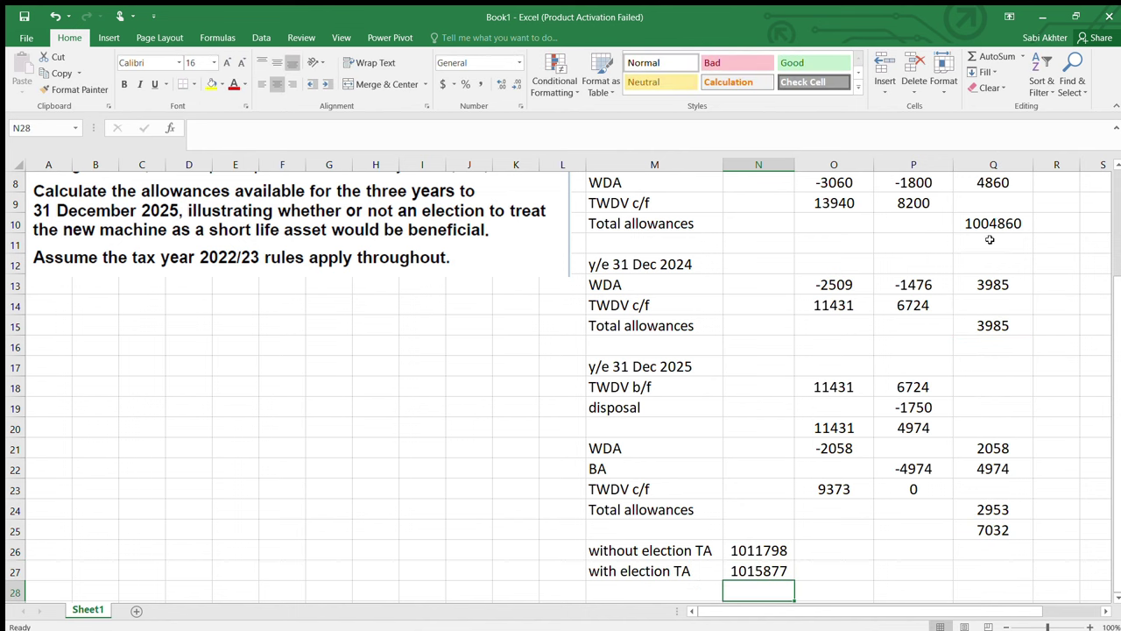
{"action": "left_click", "coordinate": [771, 570]}
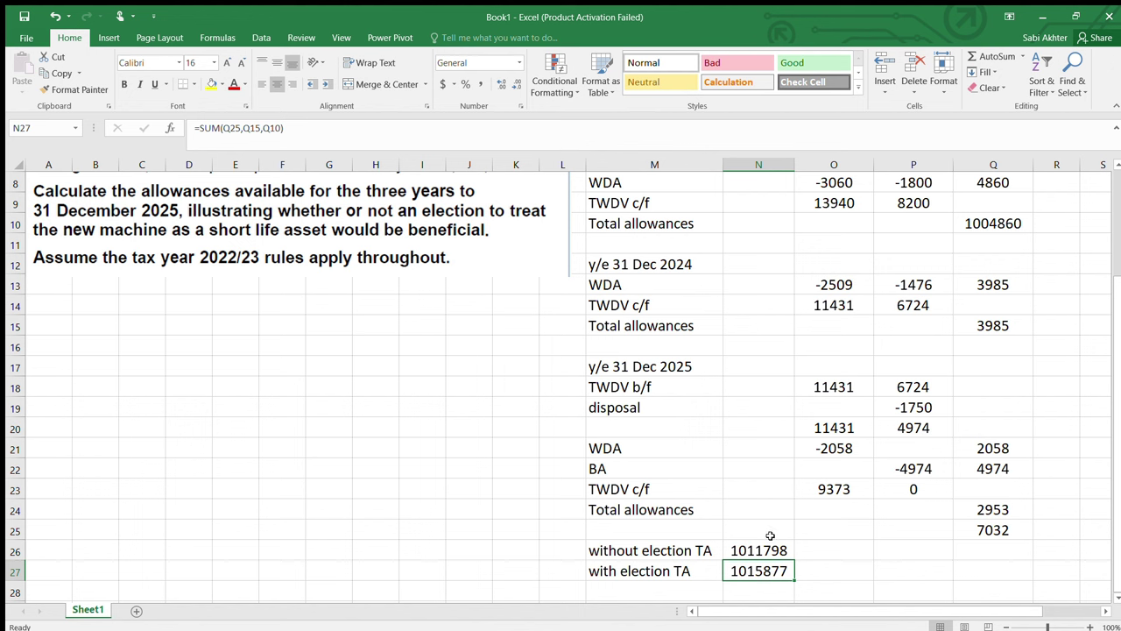
- Compare the total allowances with and without the election, then examine the balancing allowance and the P&M additions in N4 and P4
{"action": "left_click", "coordinate": [759, 552]}
{"action": "left_click", "coordinate": [765, 576]}
{"action": "left_click", "coordinate": [907, 478]}
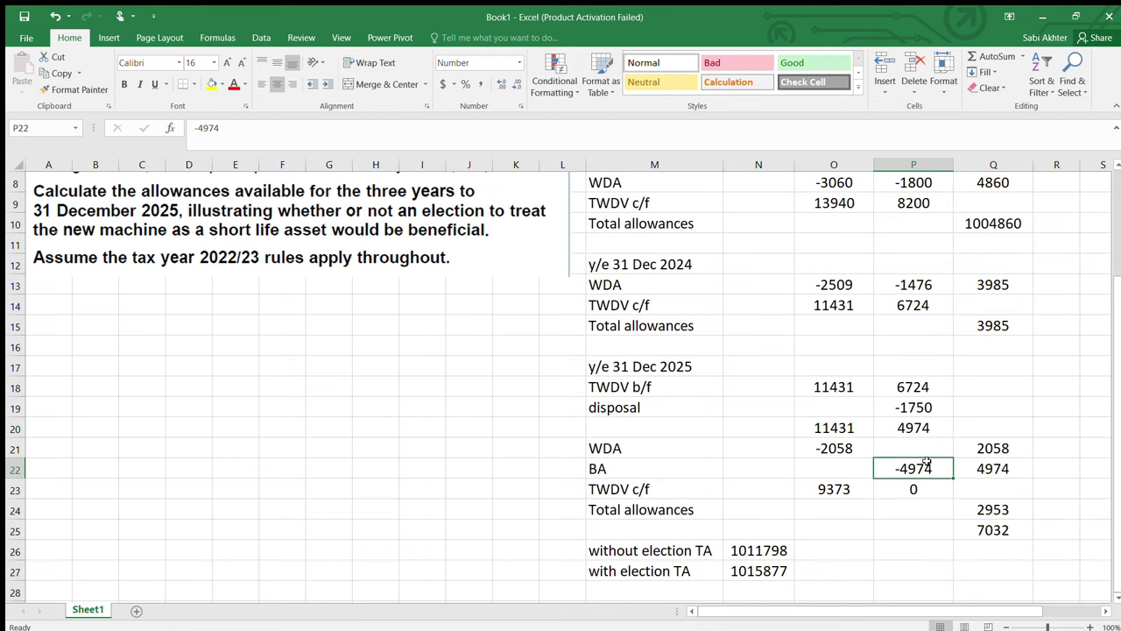
{"action": "left_click_drag", "start_coordinate": [1118, 332], "coordinate": [1119, 223]}
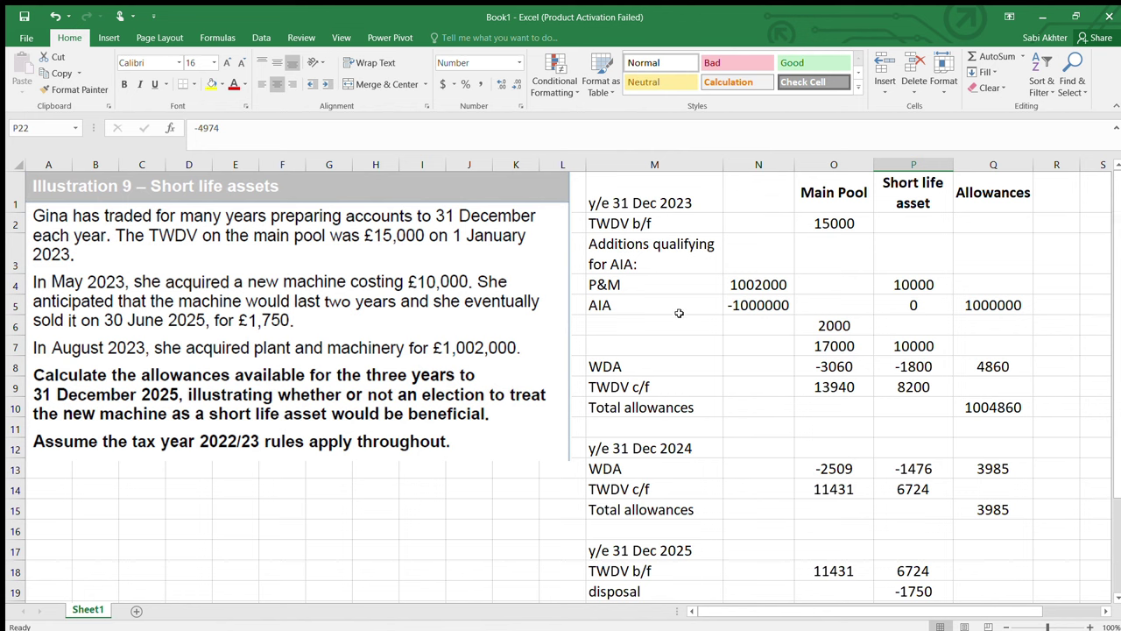
{"action": "left_click", "coordinate": [753, 285]}
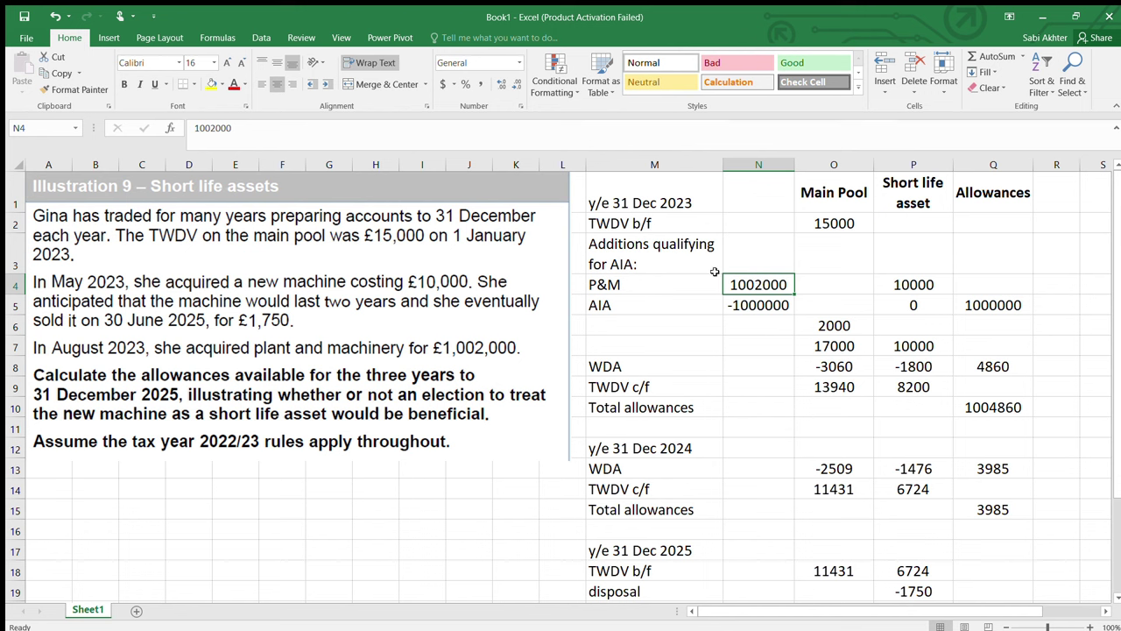
{"action": "left_click", "coordinate": [916, 277]}
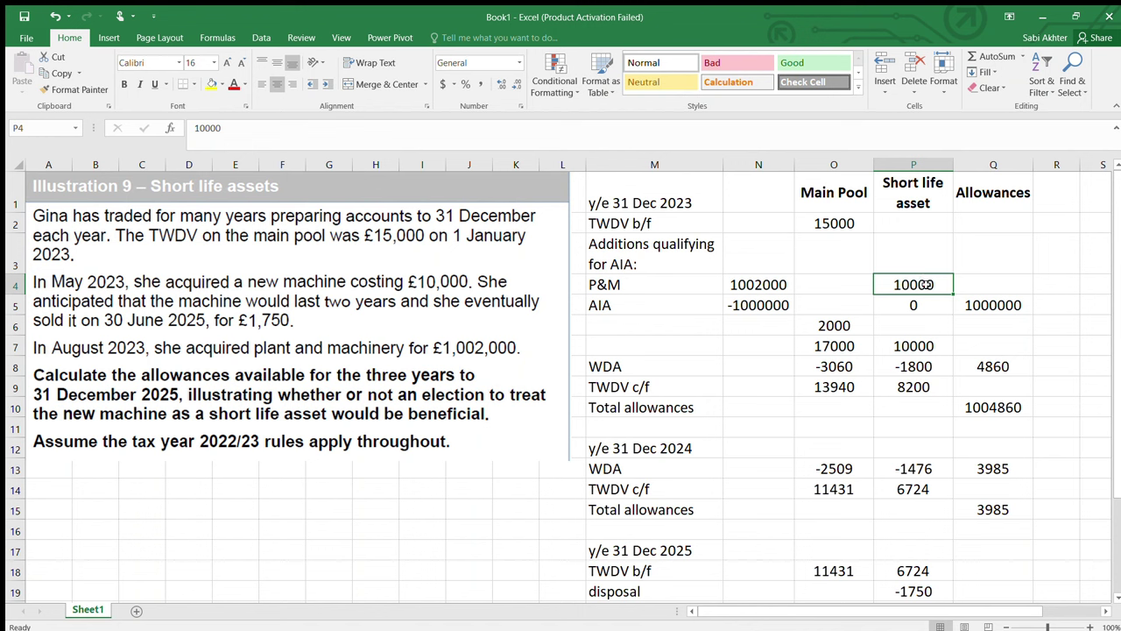
{"action": "left_click", "coordinate": [762, 282]}
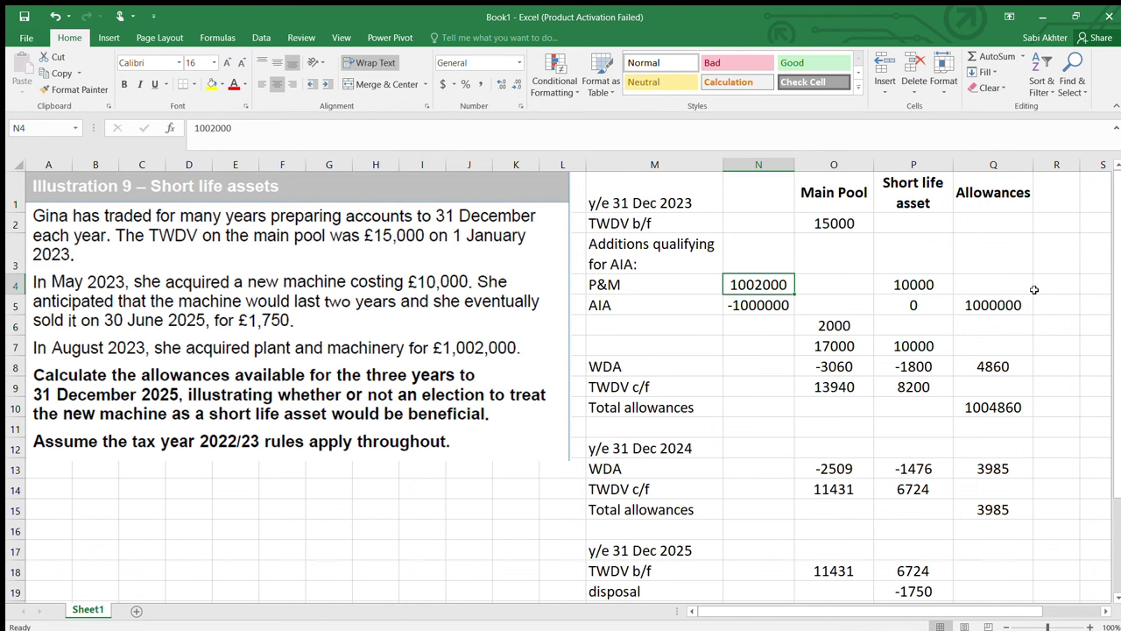
{"action": "left_click", "coordinate": [934, 282]}
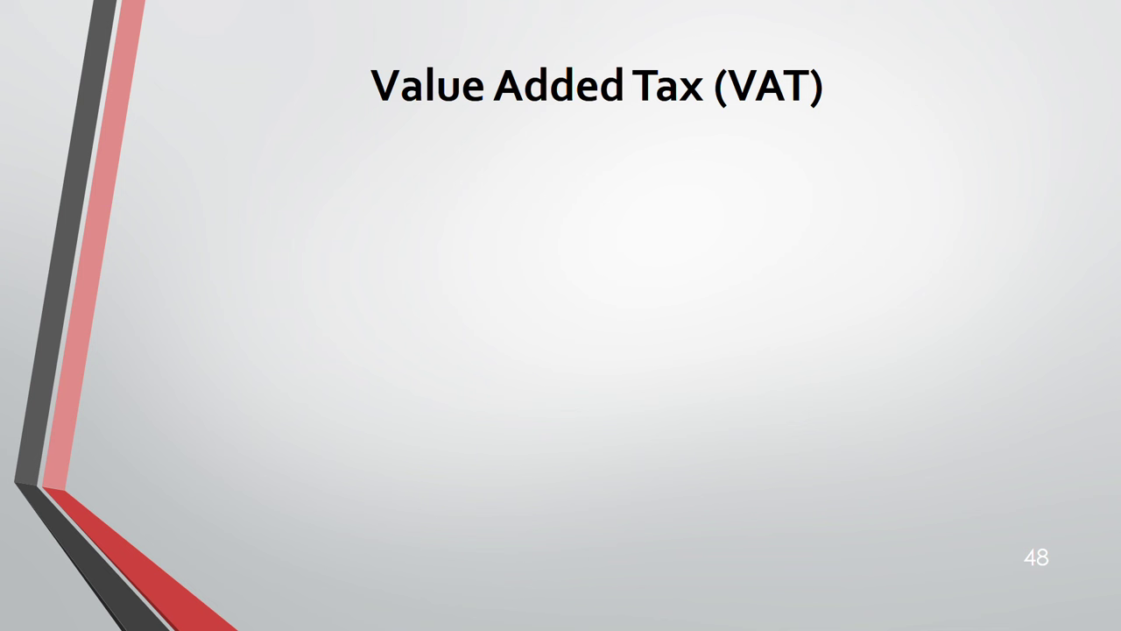
{"action": "key", "text": "Right"}
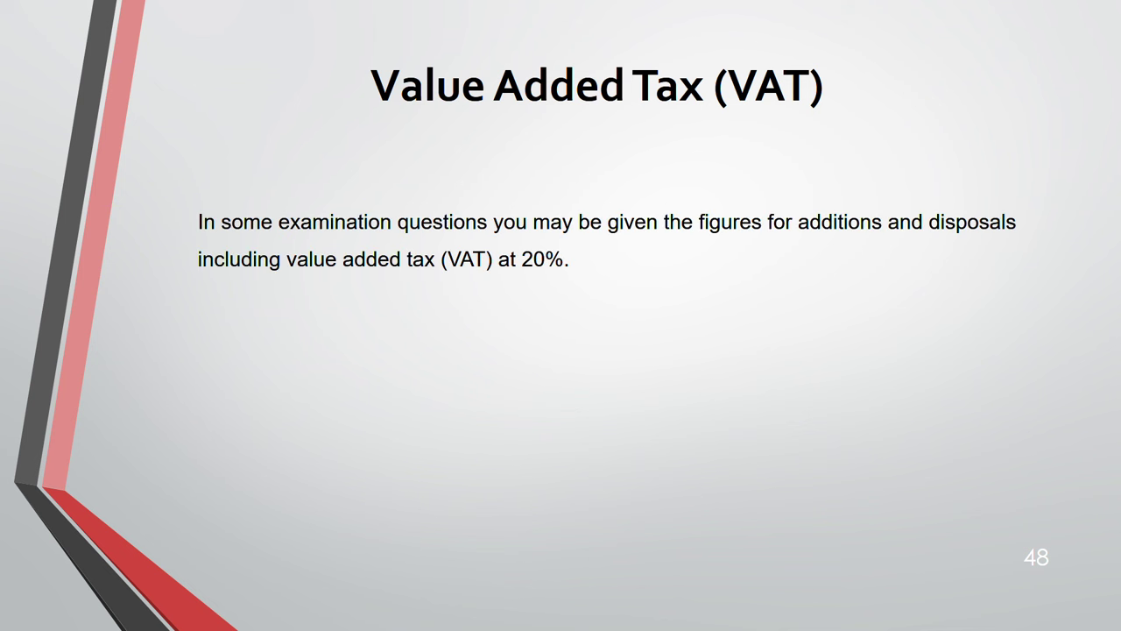
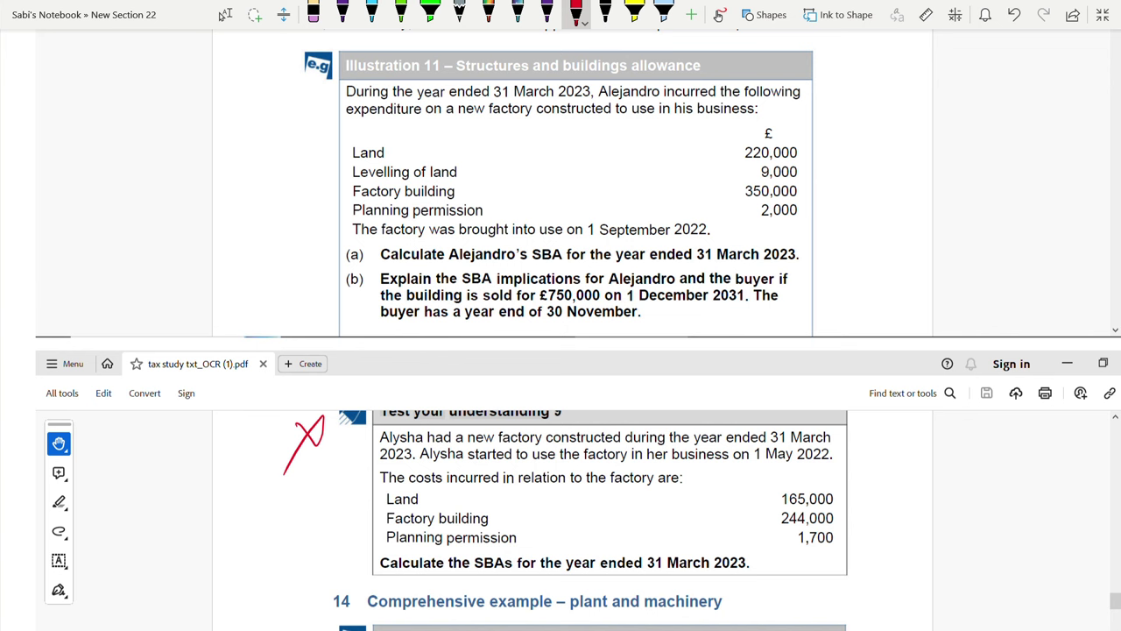
- In OneNote's Illustration 11, cross land and planning permission, tick land levelling and factory building, and handwrite the qualifying cost 359000 in red
{"action": "mouse_move", "coordinate": [810, 145]}
{"action": "left_mouse_down"}
{"action": "mouse_move", "coordinate": [797, 169]}
{"action": "mouse_move", "coordinate": [854, 154]}
{"action": "left_mouse_up"}
{"action": "mouse_move", "coordinate": [806, 189]}
{"action": "left_mouse_down"}
{"action": "mouse_move", "coordinate": [841, 182]}
{"action": "mouse_move", "coordinate": [852, 215]}
{"action": "mouse_move", "coordinate": [815, 229]}
{"action": "left_mouse_up"}
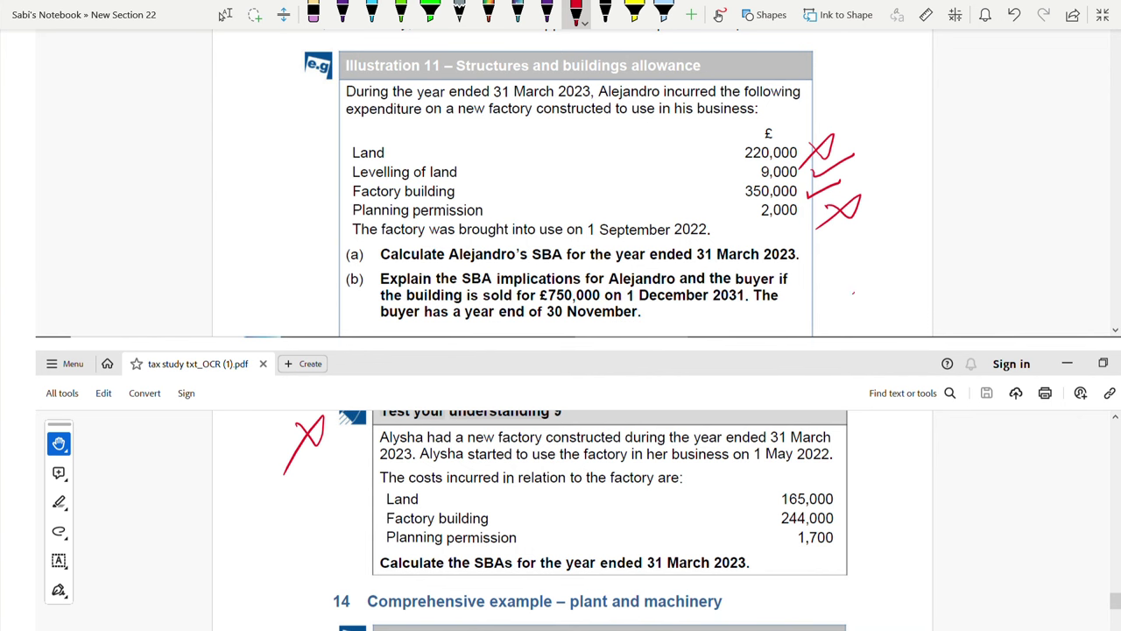
{"action": "mouse_move", "coordinate": [836, 293]}
{"action": "left_mouse_down"}
{"action": "mouse_move", "coordinate": [834, 315]}
{"action": "mouse_move", "coordinate": [867, 313]}
{"action": "left_mouse_up"}
{"action": "mouse_move", "coordinate": [925, 291]}
{"action": "left_mouse_down"}
{"action": "mouse_move", "coordinate": [917, 315]}
{"action": "mouse_move", "coordinate": [946, 291]}
{"action": "mouse_move", "coordinate": [1003, 285]}
{"action": "left_mouse_up"}
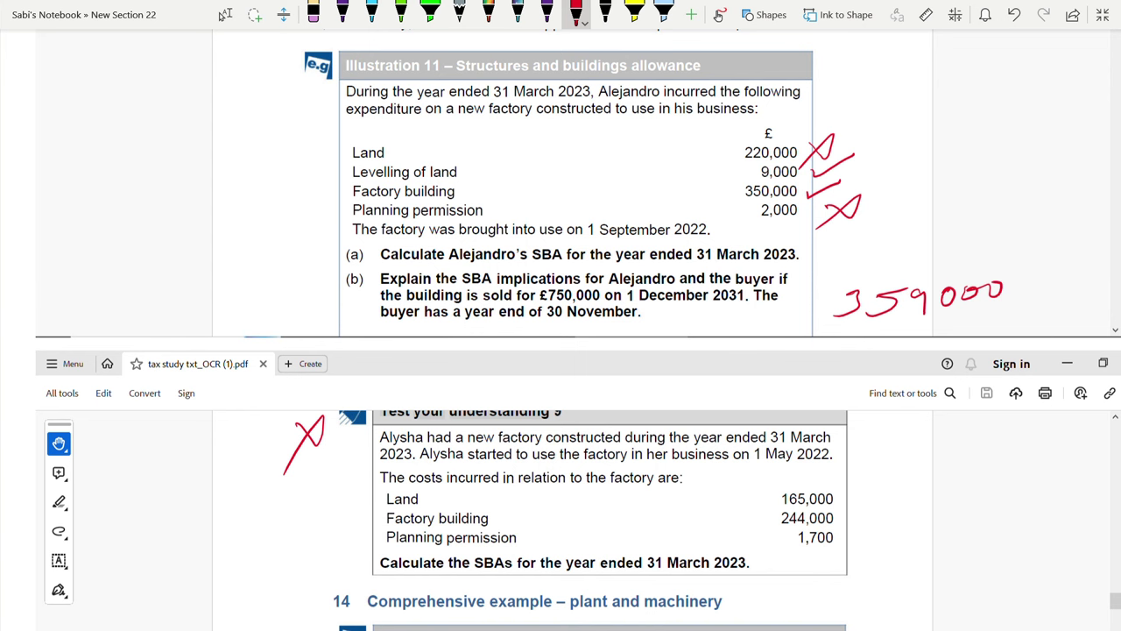
- Underline SBA, 31 March 2023 and the 1 September 2022 brought-into-use phrase in red, and handwrite "7 months" below the question
{"action": "left_click_drag", "start_coordinate": [535, 262], "coordinate": [562, 264]}
{"action": "left_click_drag", "start_coordinate": [698, 263], "coordinate": [795, 264]}
{"action": "left_click_drag", "start_coordinate": [459, 239], "coordinate": [712, 242]}
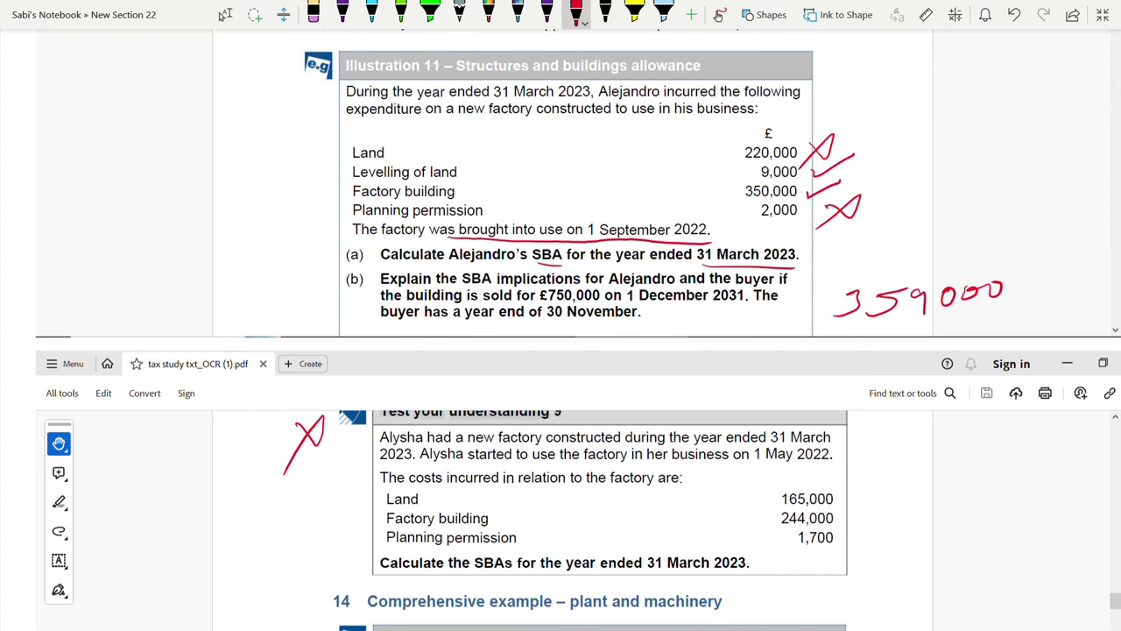
{"action": "scroll", "coordinate": [560, 332], "scroll_direction": "down", "scroll_amount": 2}
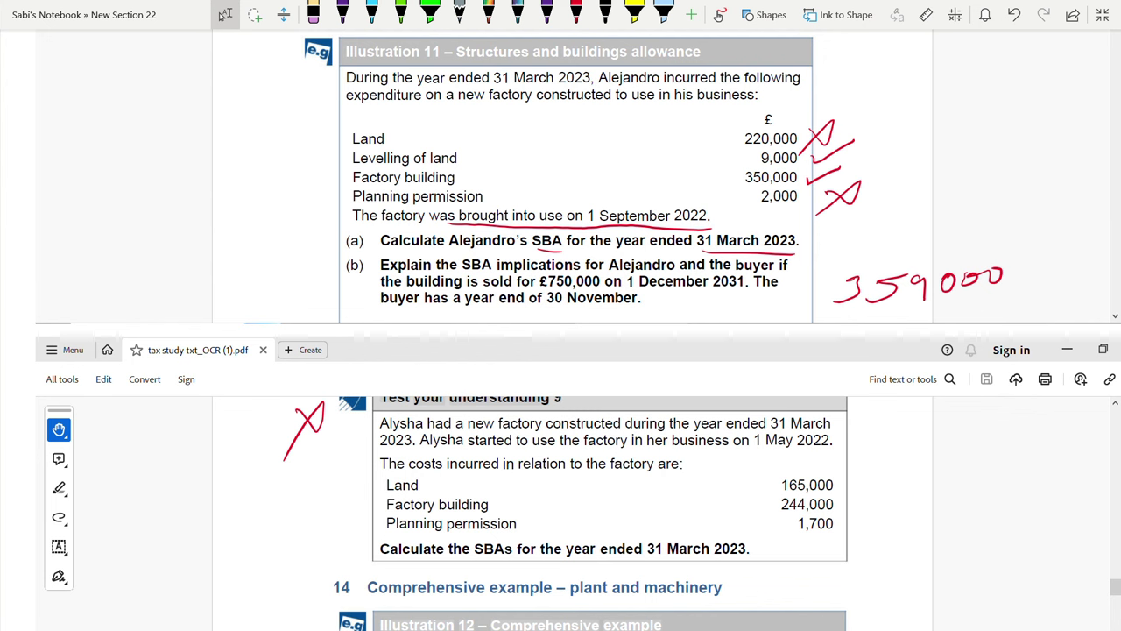
{"action": "left_click", "coordinate": [575, 13]}
{"action": "mouse_move", "coordinate": [648, 347]}
{"action": "left_mouse_down"}
{"action": "mouse_move", "coordinate": [658, 372]}
{"action": "mouse_move", "coordinate": [701, 354]}
{"action": "mouse_move", "coordinate": [762, 366]}
{"action": "left_mouse_up"}
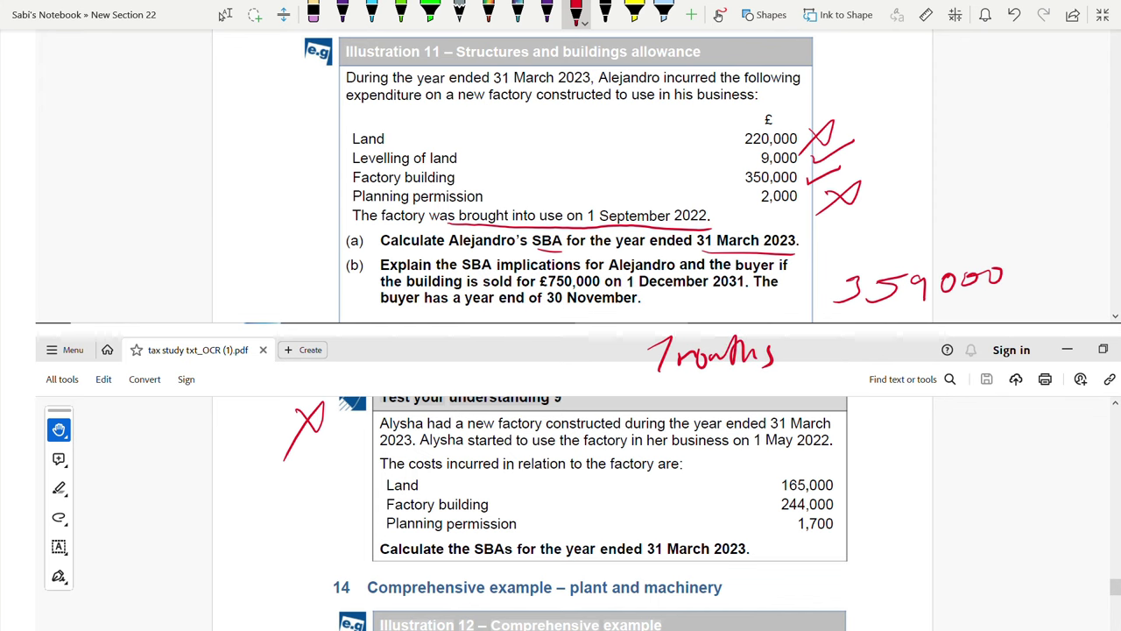
- Extend the handwritten 359000 with "× 3% × 7/12 =" in red ink
{"action": "left_click", "coordinate": [225, 14]}
{"action": "scroll", "coordinate": [560, 324], "scroll_direction": "right", "scroll_amount": 5}
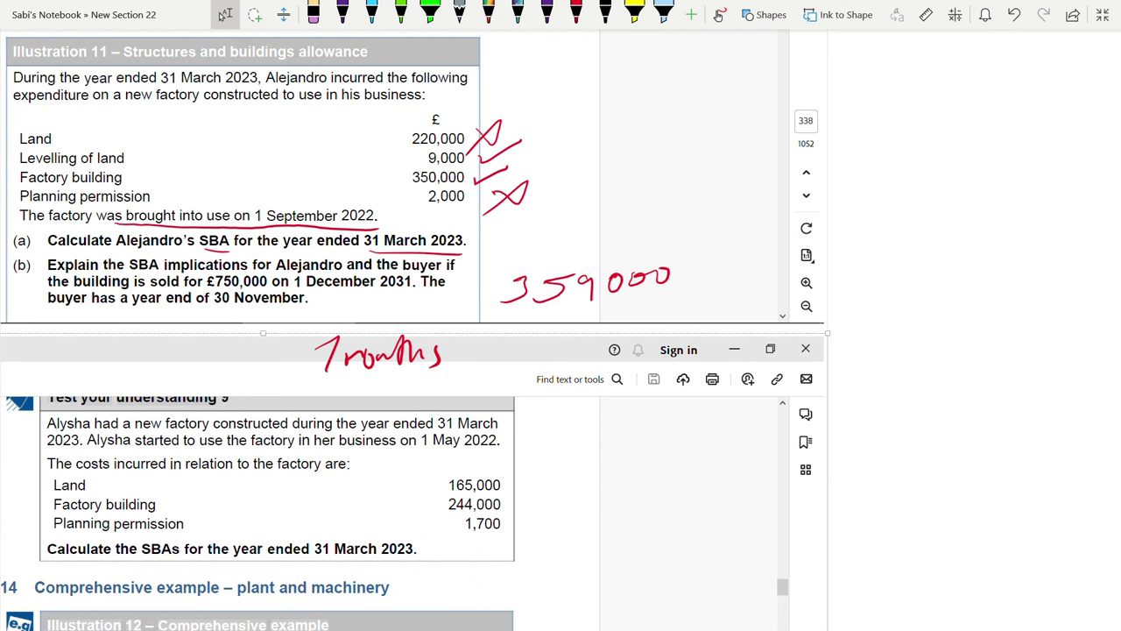
{"action": "left_click", "coordinate": [576, 12]}
{"action": "left_click_drag", "start_coordinate": [699, 270], "coordinate": [720, 300]}
{"action": "mouse_move", "coordinate": [719, 271]}
{"action": "left_mouse_down"}
{"action": "mouse_move", "coordinate": [701, 299]}
{"action": "mouse_move", "coordinate": [752, 279]}
{"action": "mouse_move", "coordinate": [743, 294]}
{"action": "left_mouse_up"}
{"action": "mouse_move", "coordinate": [780, 263]}
{"action": "left_mouse_down"}
{"action": "mouse_move", "coordinate": [771, 291]}
{"action": "mouse_move", "coordinate": [838, 289]}
{"action": "left_mouse_up"}
{"action": "left_click", "coordinate": [786, 282]}
{"action": "mouse_move", "coordinate": [834, 271]}
{"action": "left_mouse_down"}
{"action": "mouse_move", "coordinate": [819, 296]}
{"action": "mouse_move", "coordinate": [871, 280]}
{"action": "left_mouse_up"}
{"action": "mouse_move", "coordinate": [849, 302]}
{"action": "left_mouse_down"}
{"action": "mouse_move", "coordinate": [883, 292]}
{"action": "mouse_move", "coordinate": [859, 326]}
{"action": "left_mouse_up"}
{"action": "left_click_drag", "start_coordinate": [869, 317], "coordinate": [902, 324]}
{"action": "left_click_drag", "start_coordinate": [912, 287], "coordinate": [928, 285]}
{"action": "left_click_drag", "start_coordinate": [914, 294], "coordinate": [930, 292]}
- Handwrite the SBA heading above the calculation and 6283 as its result
{"action": "mouse_move", "coordinate": [603, 198]}
{"action": "left_mouse_down"}
{"action": "mouse_move", "coordinate": [588, 224]}
{"action": "mouse_move", "coordinate": [620, 198]}
{"action": "mouse_move", "coordinate": [661, 215]}
{"action": "left_mouse_up"}
{"action": "left_click_drag", "start_coordinate": [643, 208], "coordinate": [661, 207]}
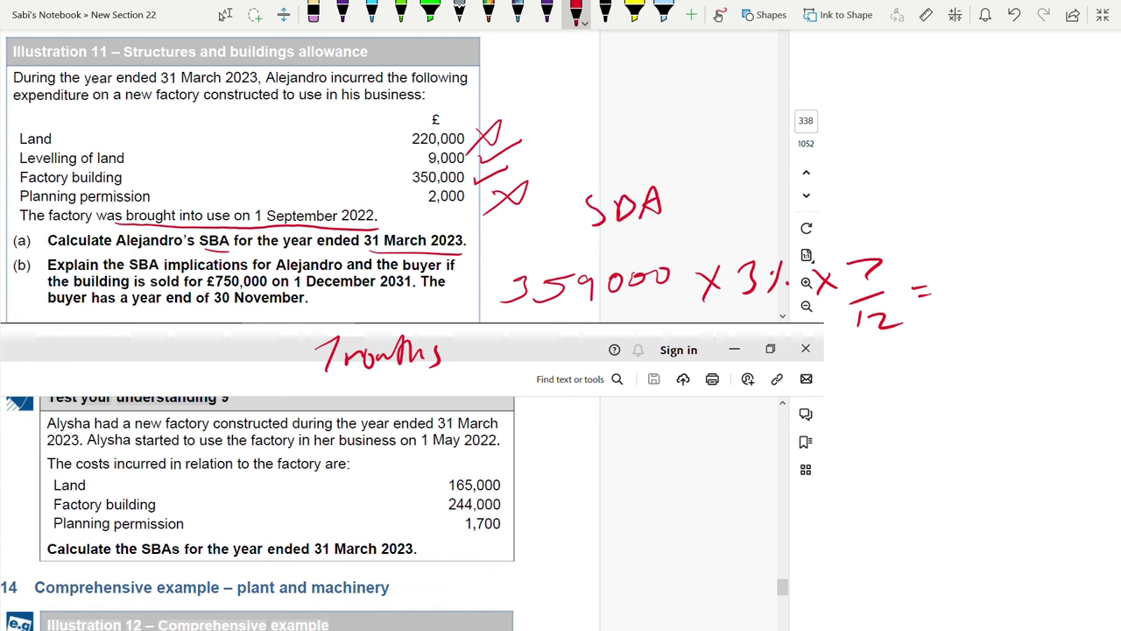
{"action": "left_click_drag", "start_coordinate": [986, 259], "coordinate": [982, 279]}
{"action": "left_click_drag", "start_coordinate": [997, 263], "coordinate": [1014, 286]}
{"action": "mouse_move", "coordinate": [1032, 264]}
{"action": "left_mouse_down"}
{"action": "mouse_move", "coordinate": [1023, 275]}
{"action": "mouse_move", "coordinate": [1032, 266]}
{"action": "mouse_move", "coordinate": [1046, 286]}
{"action": "left_mouse_up"}
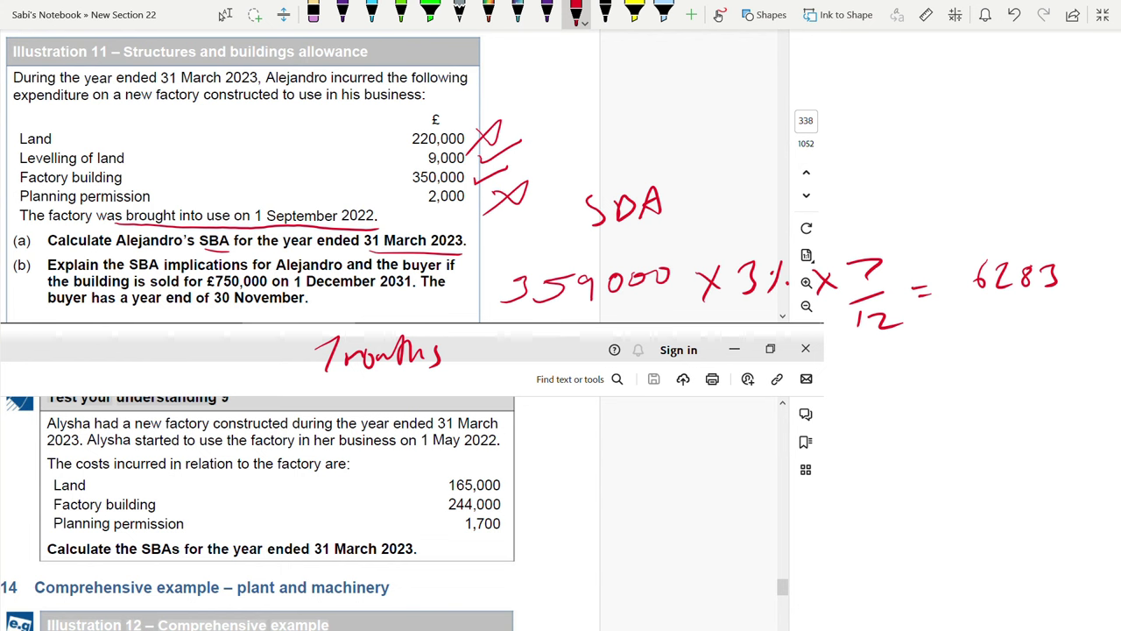
- In part (b), underline the seller's name, buyer, 750,000, 1 December 2031 and 30 November, and circle the seller's name
{"action": "left_click_drag", "start_coordinate": [218, 286], "coordinate": [442, 272]}
{"action": "left_click_drag", "start_coordinate": [297, 288], "coordinate": [412, 290]}
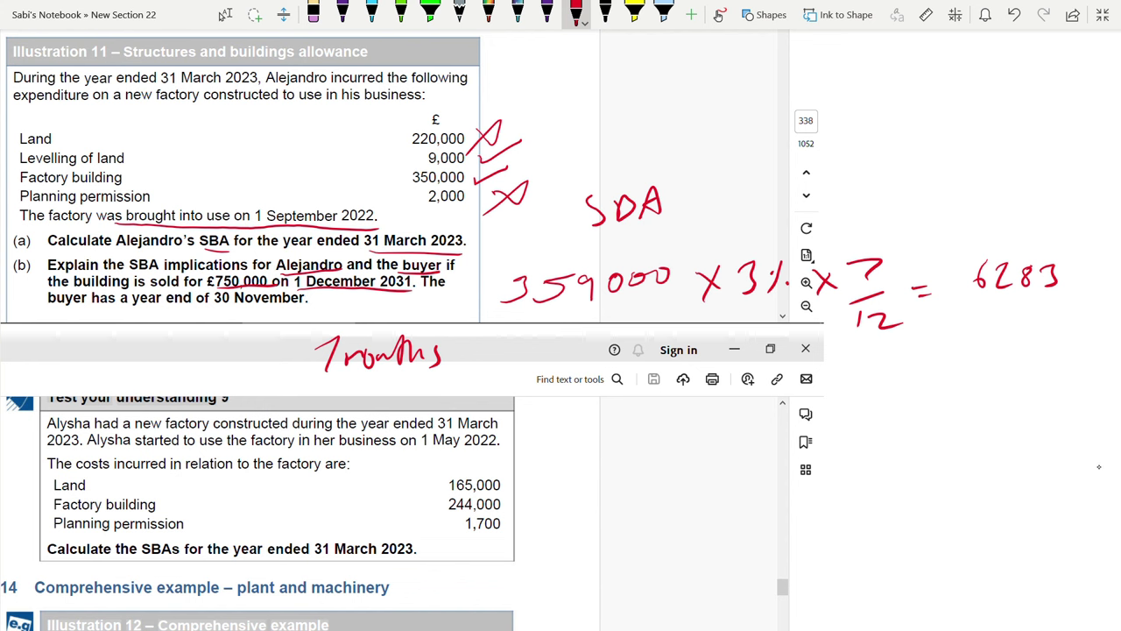
{"action": "left_click_drag", "start_coordinate": [221, 313], "coordinate": [307, 313]}
{"action": "key", "text": "Escape"}
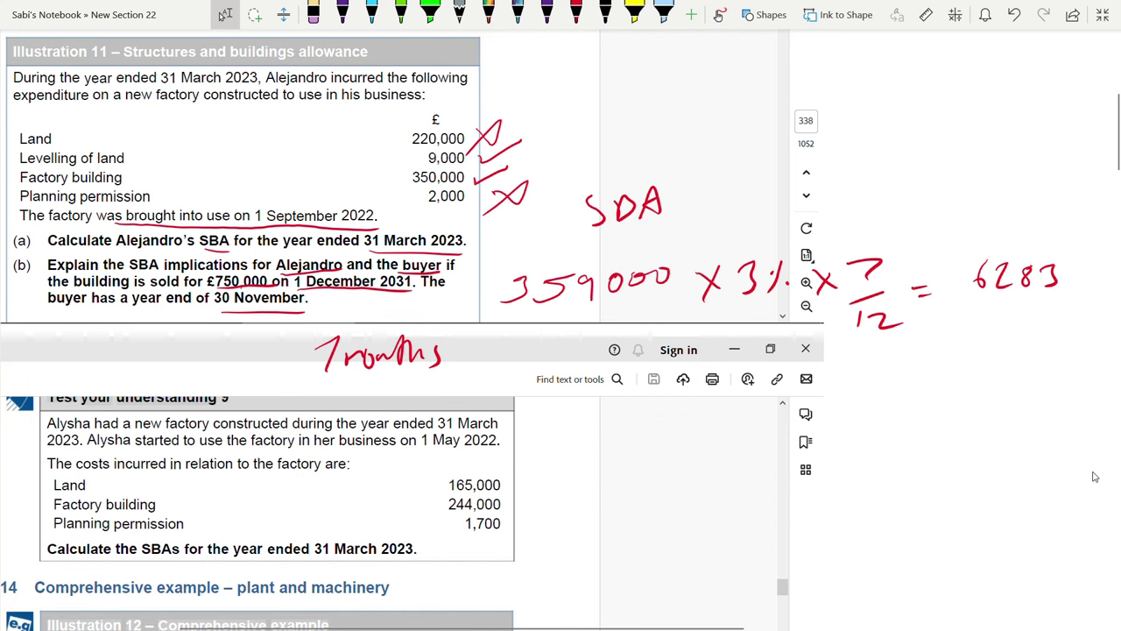
{"action": "left_click", "coordinate": [576, 14]}
{"action": "mouse_move", "coordinate": [337, 250]}
{"action": "left_mouse_down"}
{"action": "mouse_move", "coordinate": [275, 258]}
{"action": "mouse_move", "coordinate": [354, 256]}
{"action": "left_mouse_up"}
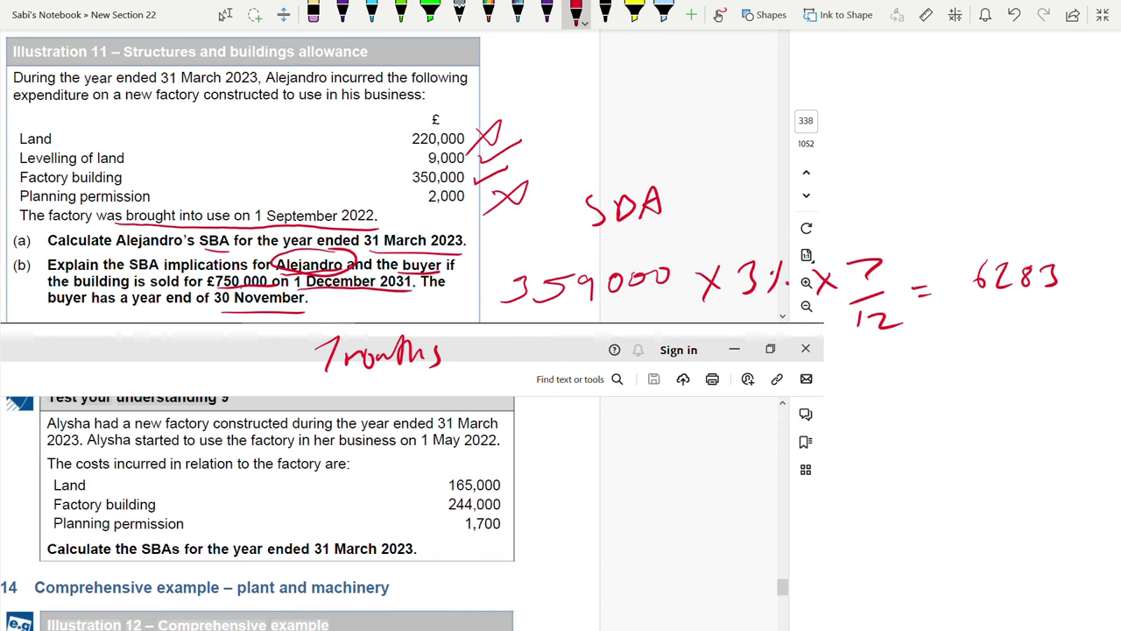
- Handwrite the seller's name followed by "(seller)" as a heading below the first SBA calculation
{"action": "scroll", "coordinate": [412, 324], "scroll_direction": "right", "scroll_amount": 5}
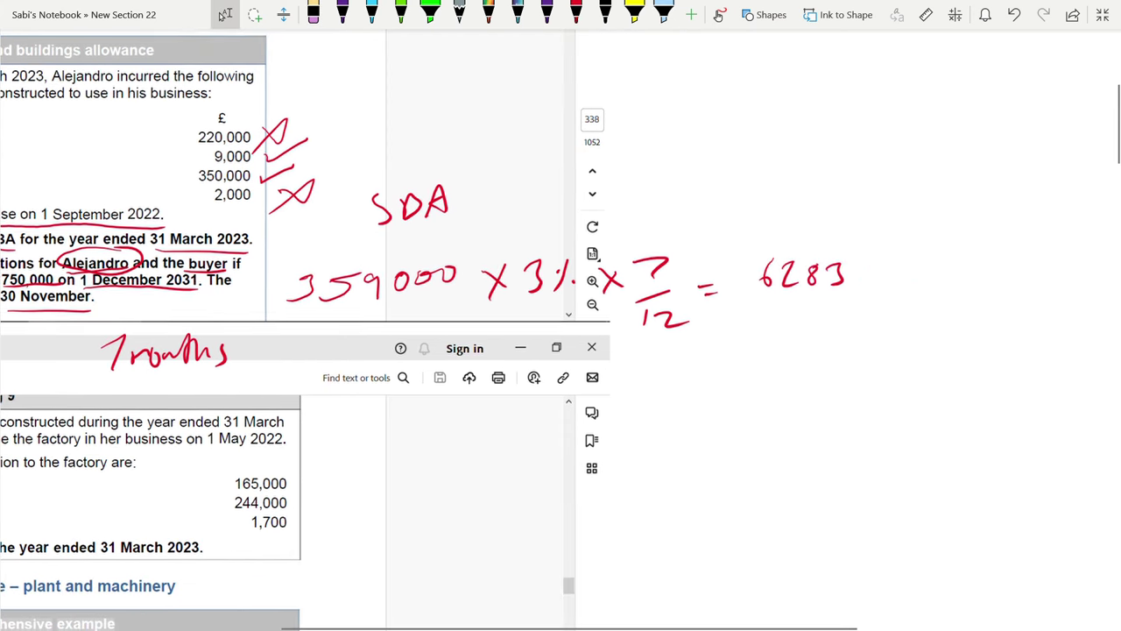
{"action": "mouse_move", "coordinate": [644, 396]}
{"action": "left_mouse_down"}
{"action": "mouse_move", "coordinate": [653, 359]}
{"action": "mouse_move", "coordinate": [662, 391]}
{"action": "left_mouse_up"}
{"action": "mouse_move", "coordinate": [647, 378]}
{"action": "left_mouse_down"}
{"action": "mouse_move", "coordinate": [692, 388]}
{"action": "mouse_move", "coordinate": [692, 403]}
{"action": "mouse_move", "coordinate": [741, 386]}
{"action": "left_mouse_up"}
{"action": "left_click_drag", "start_coordinate": [762, 360], "coordinate": [753, 386]}
{"action": "mouse_move", "coordinate": [769, 389]}
{"action": "left_mouse_down"}
{"action": "mouse_move", "coordinate": [786, 375]}
{"action": "mouse_move", "coordinate": [794, 387]}
{"action": "left_mouse_up"}
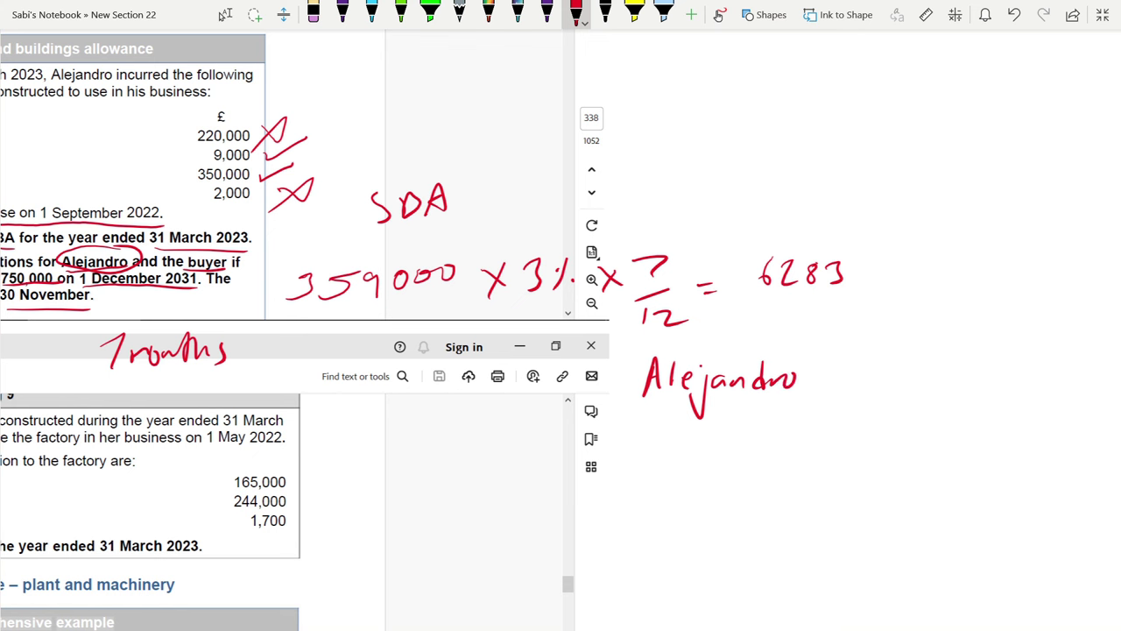
{"action": "mouse_move", "coordinate": [836, 350]}
{"action": "left_mouse_down"}
{"action": "mouse_move", "coordinate": [827, 387]}
{"action": "mouse_move", "coordinate": [842, 384]}
{"action": "left_mouse_up"}
{"action": "left_click_drag", "start_coordinate": [855, 377], "coordinate": [887, 380]}
{"action": "mouse_move", "coordinate": [895, 349]}
{"action": "left_mouse_down"}
{"action": "mouse_move", "coordinate": [904, 378]}
{"action": "mouse_move", "coordinate": [937, 371]}
{"action": "mouse_move", "coordinate": [944, 384]}
{"action": "left_mouse_up"}
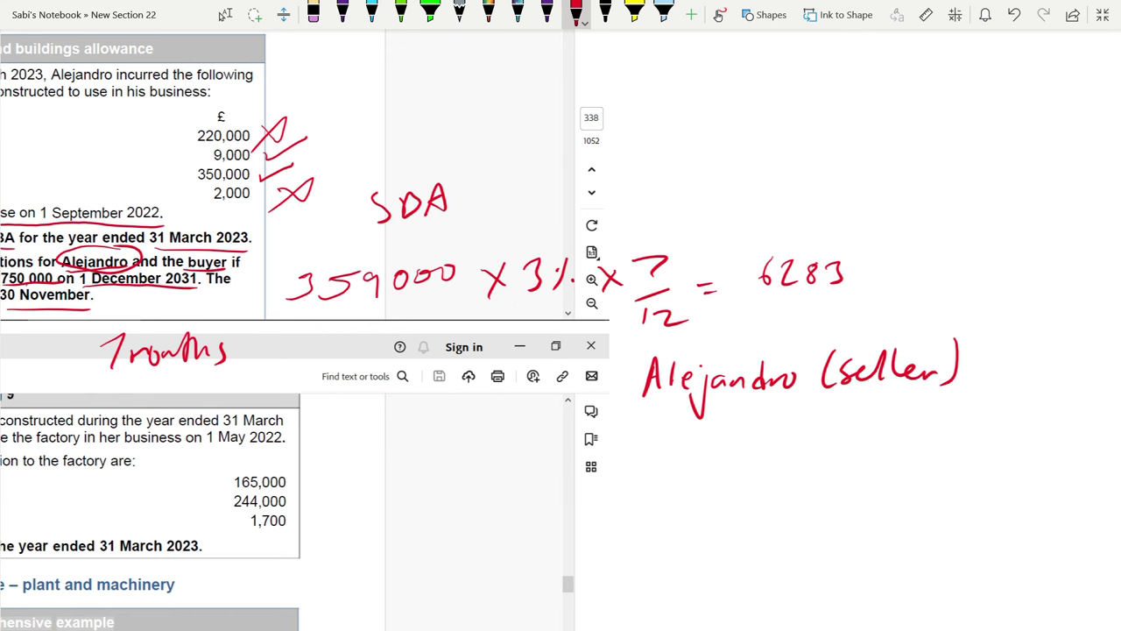
- Handwrite the seller's final-year allowance below the seller heading as 359000 × 3% × 8/12 = 7180
{"action": "scroll", "coordinate": [501, 329], "scroll_direction": "left", "scroll_amount": 5}
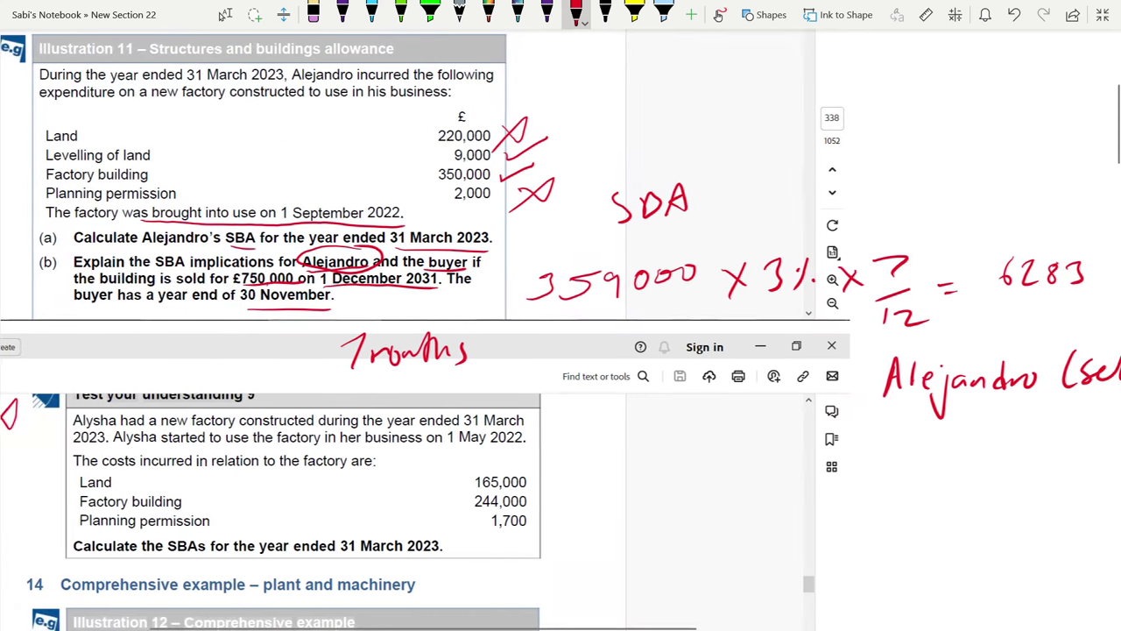
{"action": "left_click", "coordinate": [226, 14]}
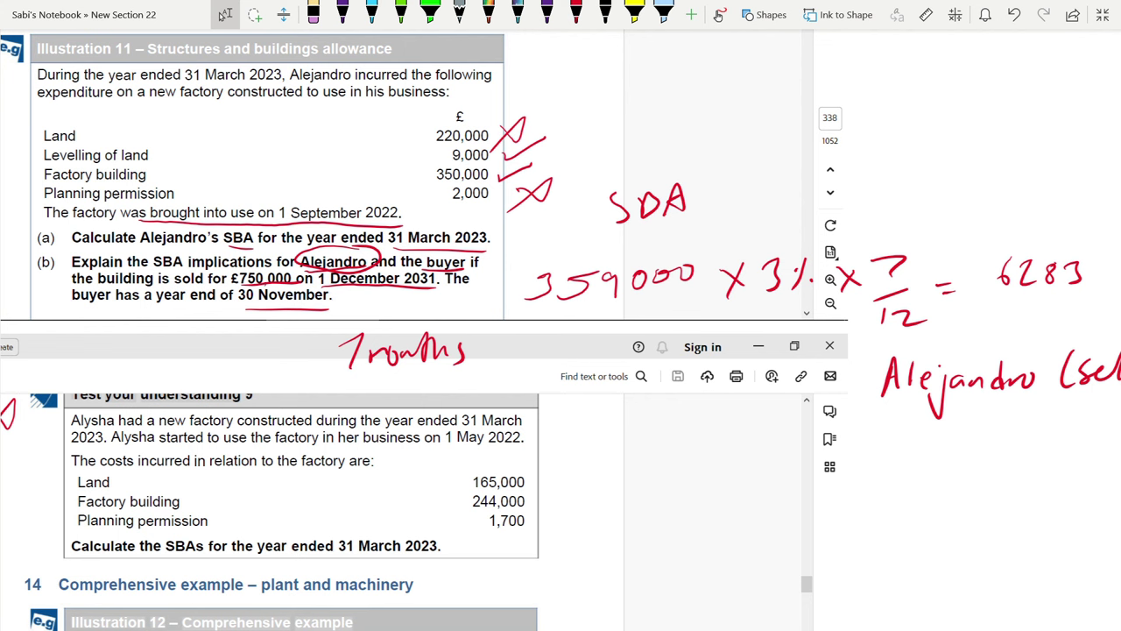
{"action": "left_click", "coordinate": [576, 14]}
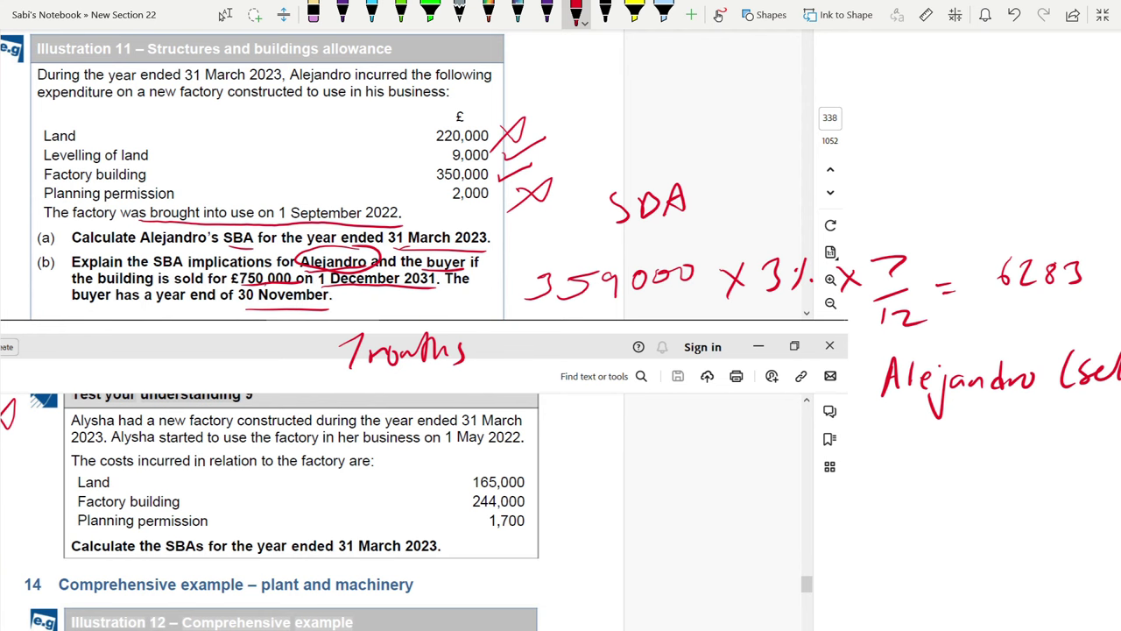
{"action": "scroll", "coordinate": [560, 351], "scroll_direction": "right", "scroll_amount": 5}
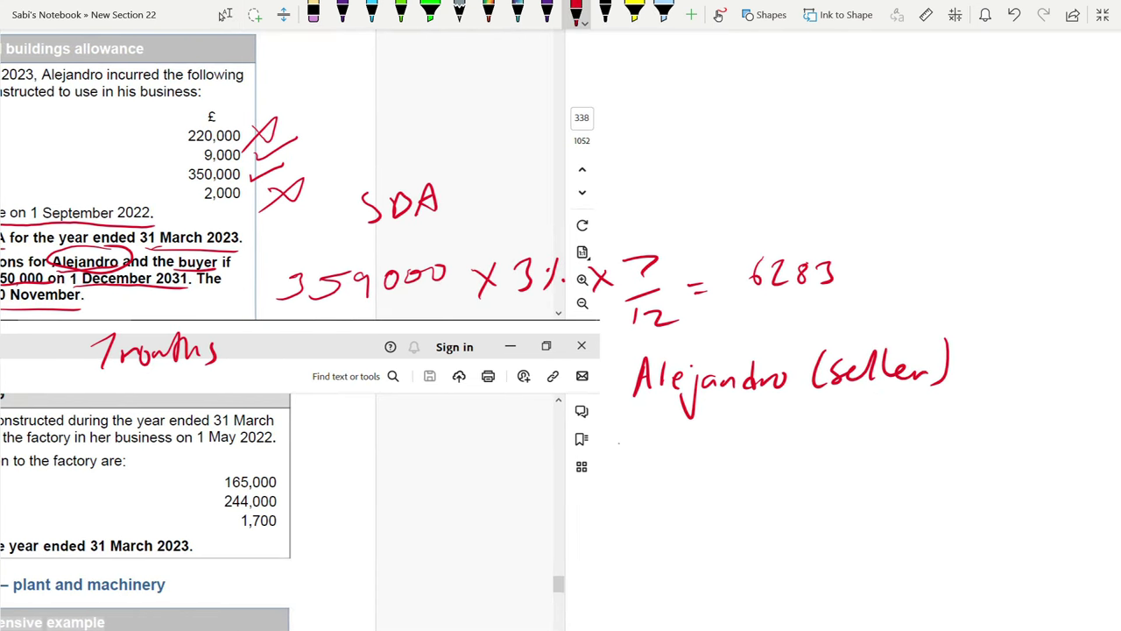
{"action": "mouse_move", "coordinate": [621, 438]}
{"action": "left_mouse_down"}
{"action": "mouse_move", "coordinate": [626, 457]}
{"action": "mouse_move", "coordinate": [675, 458]}
{"action": "mouse_move", "coordinate": [694, 441]}
{"action": "left_mouse_up"}
{"action": "mouse_move", "coordinate": [711, 439]}
{"action": "left_mouse_down"}
{"action": "mouse_move", "coordinate": [782, 452]}
{"action": "mouse_move", "coordinate": [759, 455]}
{"action": "left_mouse_up"}
{"action": "left_click_drag", "start_coordinate": [795, 428], "coordinate": [799, 459]}
{"action": "mouse_move", "coordinate": [844, 422]}
{"action": "left_mouse_down"}
{"action": "mouse_move", "coordinate": [827, 452]}
{"action": "mouse_move", "coordinate": [885, 452]}
{"action": "mouse_move", "coordinate": [871, 455]}
{"action": "left_mouse_up"}
{"action": "left_click", "coordinate": [838, 455]}
{"action": "mouse_move", "coordinate": [915, 423]}
{"action": "left_mouse_down"}
{"action": "mouse_move", "coordinate": [909, 436]}
{"action": "mouse_move", "coordinate": [916, 422]}
{"action": "left_mouse_up"}
{"action": "mouse_move", "coordinate": [903, 453]}
{"action": "left_mouse_down"}
{"action": "mouse_move", "coordinate": [927, 450]}
{"action": "mouse_move", "coordinate": [916, 476]}
{"action": "left_mouse_up"}
{"action": "mouse_move", "coordinate": [932, 462]}
{"action": "left_mouse_down"}
{"action": "mouse_move", "coordinate": [958, 472]}
{"action": "mouse_move", "coordinate": [973, 437]}
{"action": "left_mouse_up"}
{"action": "left_click_drag", "start_coordinate": [960, 448], "coordinate": [974, 448]}
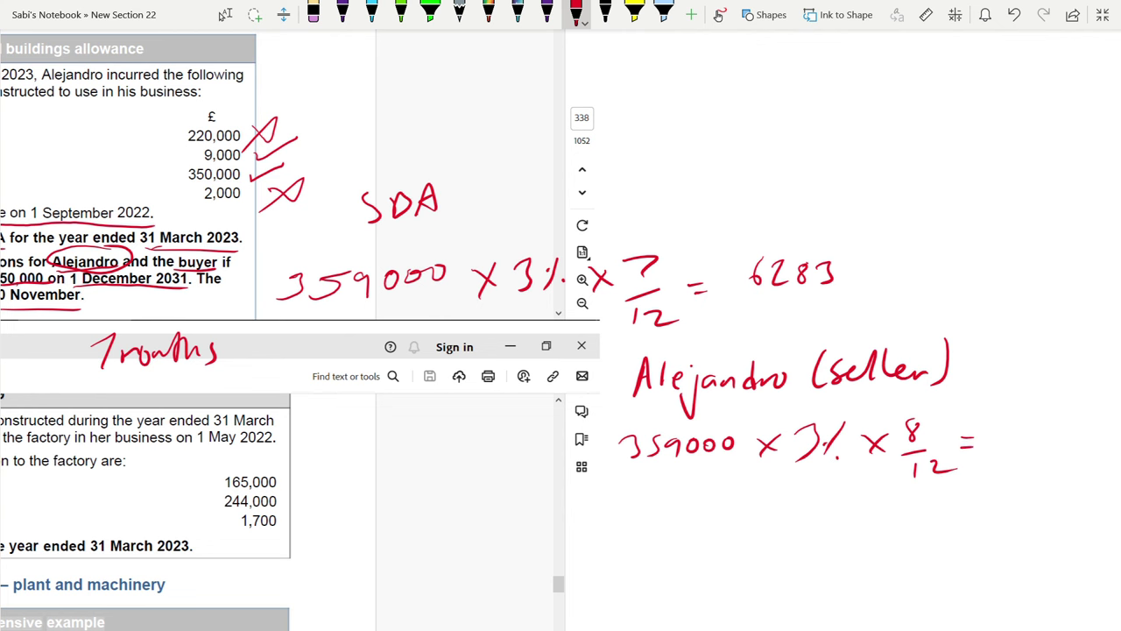
{"action": "scroll", "coordinate": [561, 316], "scroll_direction": "right", "scroll_amount": 3}
{"action": "mouse_move", "coordinate": [857, 424]}
{"action": "left_mouse_down"}
{"action": "mouse_move", "coordinate": [889, 414]}
{"action": "mouse_move", "coordinate": [874, 446]}
{"action": "left_mouse_up"}
{"action": "mouse_move", "coordinate": [897, 421]}
{"action": "left_mouse_down"}
{"action": "mouse_move", "coordinate": [894, 448]}
{"action": "mouse_move", "coordinate": [917, 426]}
{"action": "mouse_move", "coordinate": [937, 428]}
{"action": "left_mouse_up"}
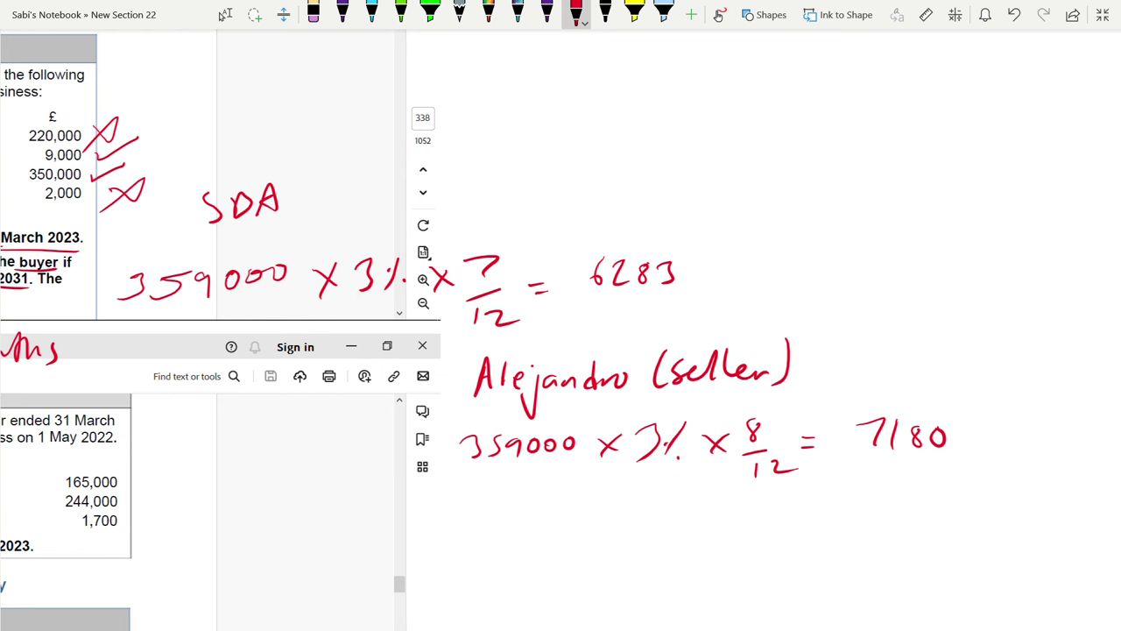
- Handwrite the heading "Buyer" below the seller's calculation and circle the £750,000 sale price in part (b)
{"action": "mouse_move", "coordinate": [482, 526]}
{"action": "left_mouse_down"}
{"action": "mouse_move", "coordinate": [483, 560]}
{"action": "mouse_move", "coordinate": [497, 554]}
{"action": "left_mouse_up"}
{"action": "mouse_move", "coordinate": [507, 533]}
{"action": "left_mouse_down"}
{"action": "mouse_move", "coordinate": [531, 573]}
{"action": "mouse_move", "coordinate": [577, 536]}
{"action": "left_mouse_up"}
{"action": "left_click", "coordinate": [583, 536]}
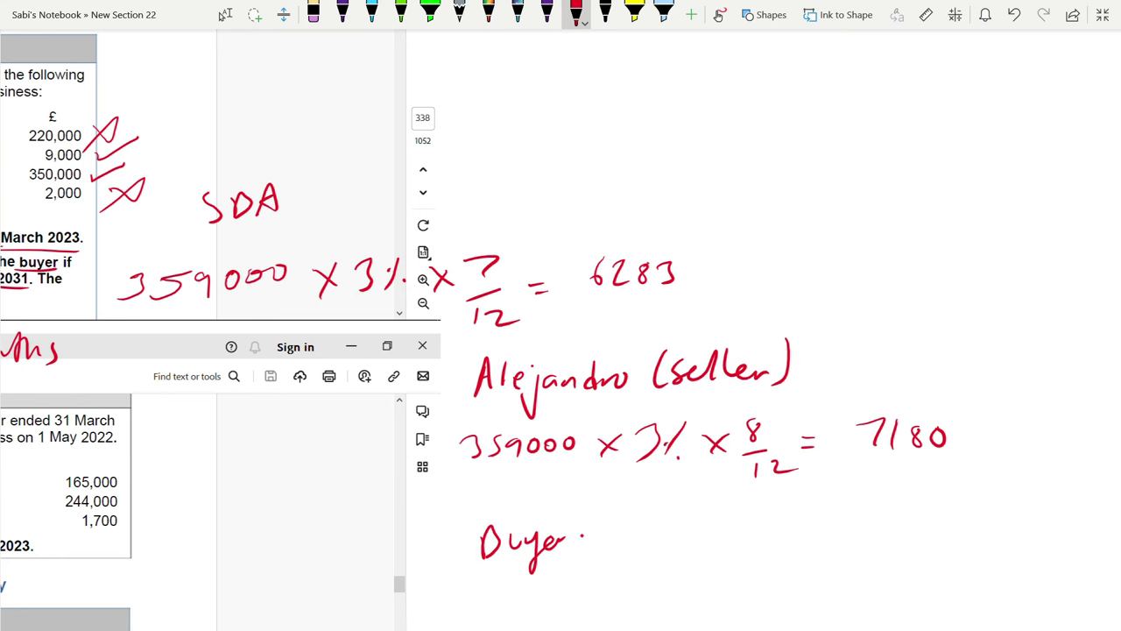
{"action": "scroll", "coordinate": [561, 332], "scroll_direction": "left", "scroll_amount": 5}
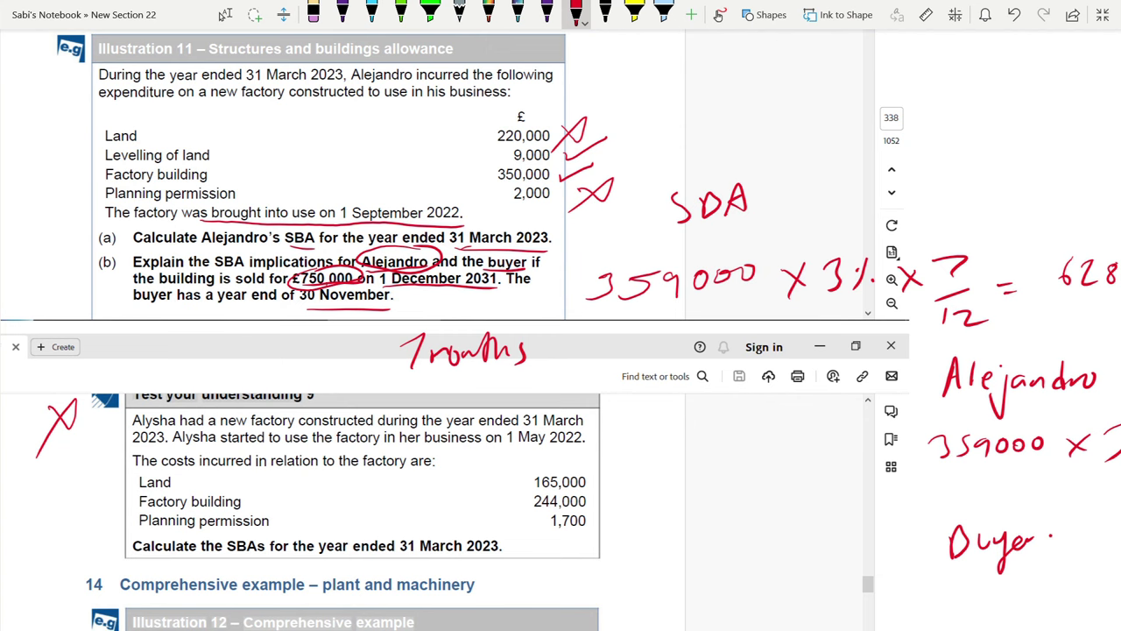
{"action": "scroll", "coordinate": [561, 333], "scroll_direction": "right", "scroll_amount": 3}
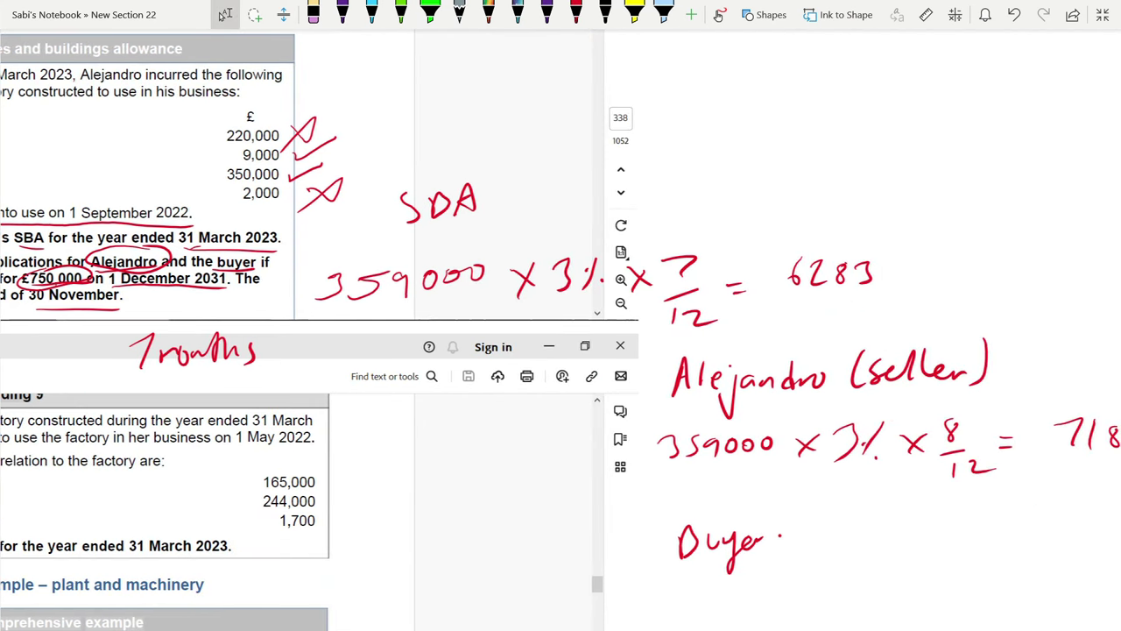
{"action": "scroll", "coordinate": [561, 333], "scroll_direction": "down", "scroll_amount": 2}
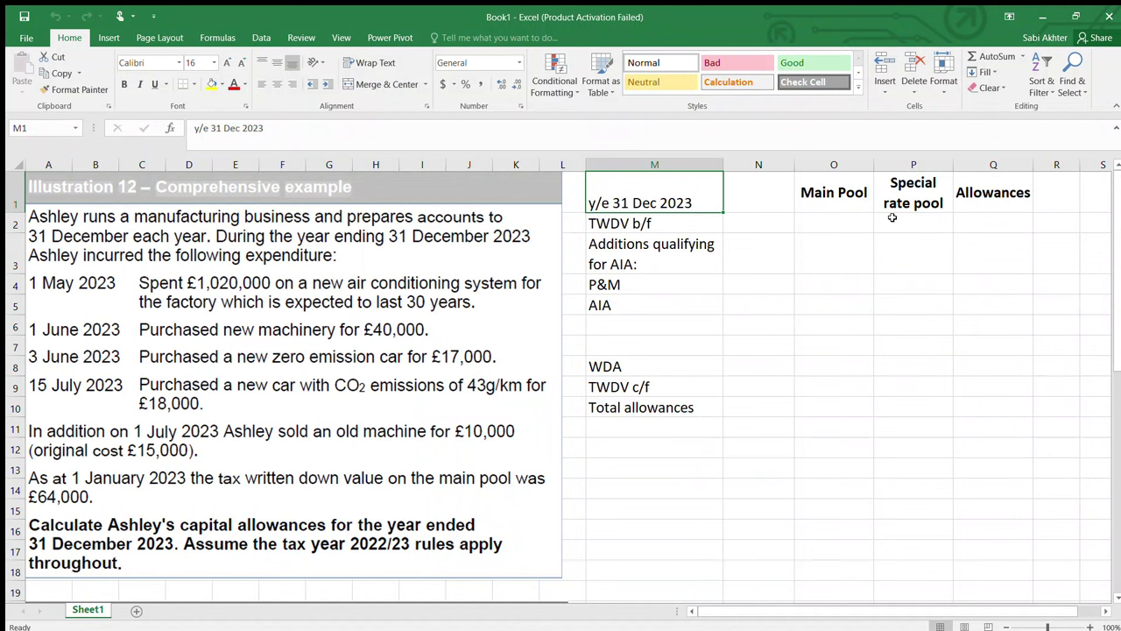
- Enter 64000 as the Main Pool value in the TWDV b/f row
{"action": "left_click", "coordinate": [490, 263]}
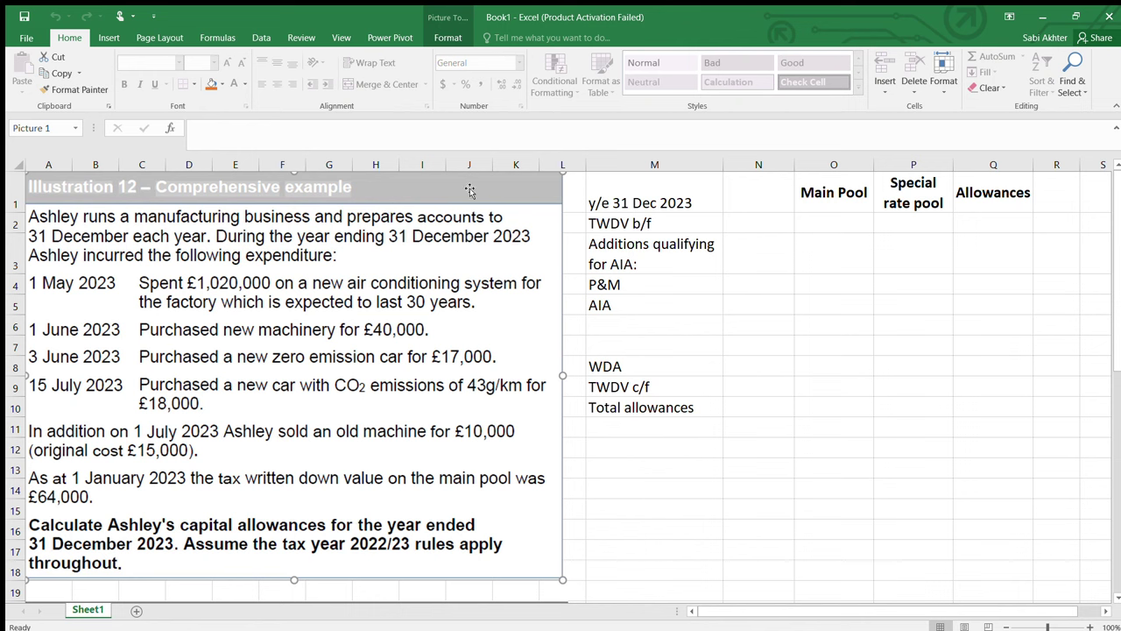
{"action": "left_click", "coordinate": [825, 226]}
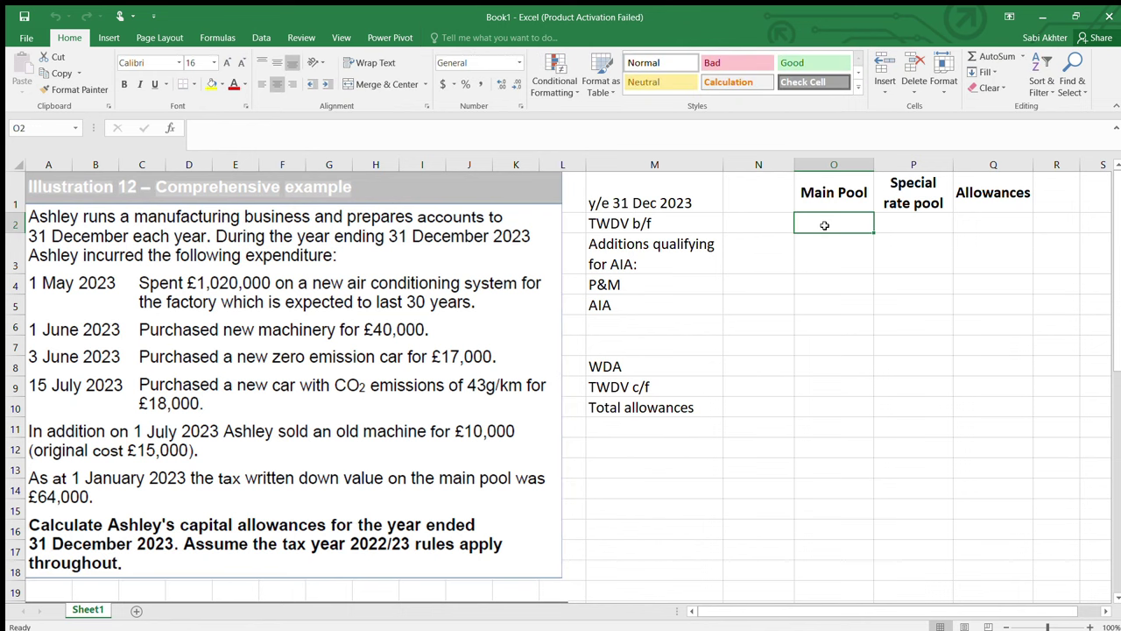
{"action": "type", "text": "64000"}
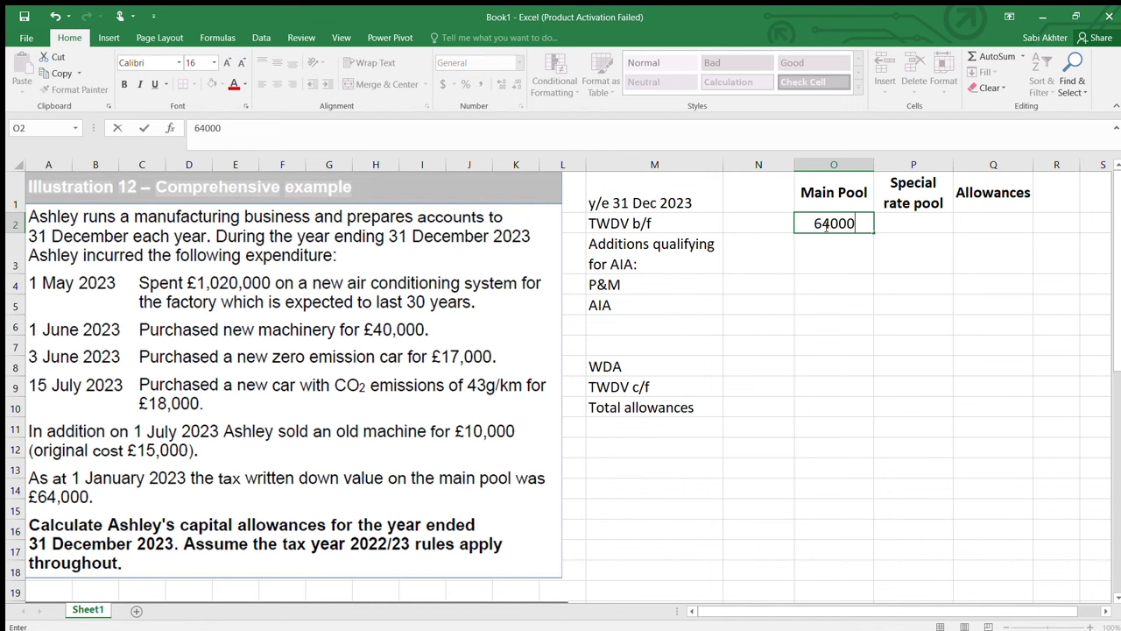
{"action": "key", "text": "Return"}
- Change the additions heading in M3 to "Additions not qualifying for AIA:"
{"action": "key", "text": "Left"}
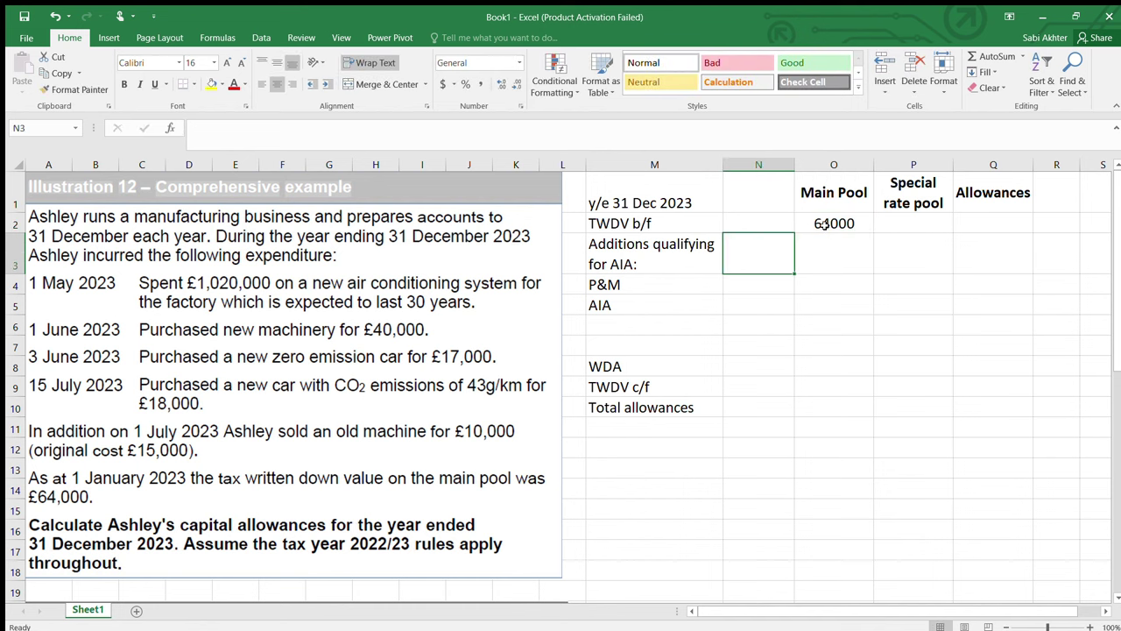
{"action": "key", "text": "Left"}
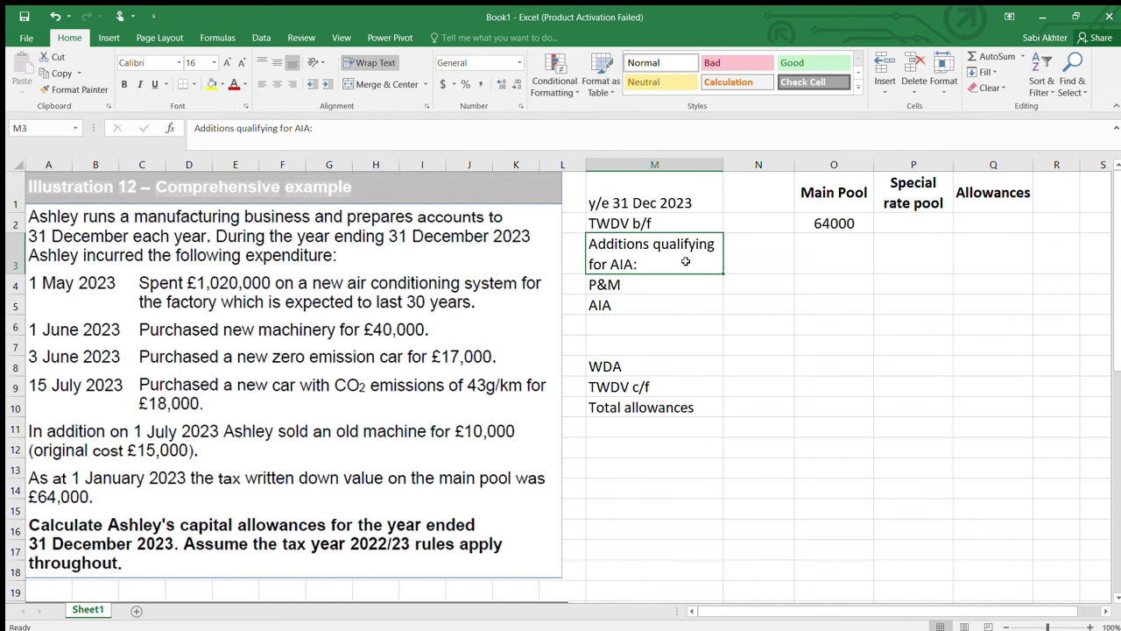
{"action": "double_click", "coordinate": [653, 248]}
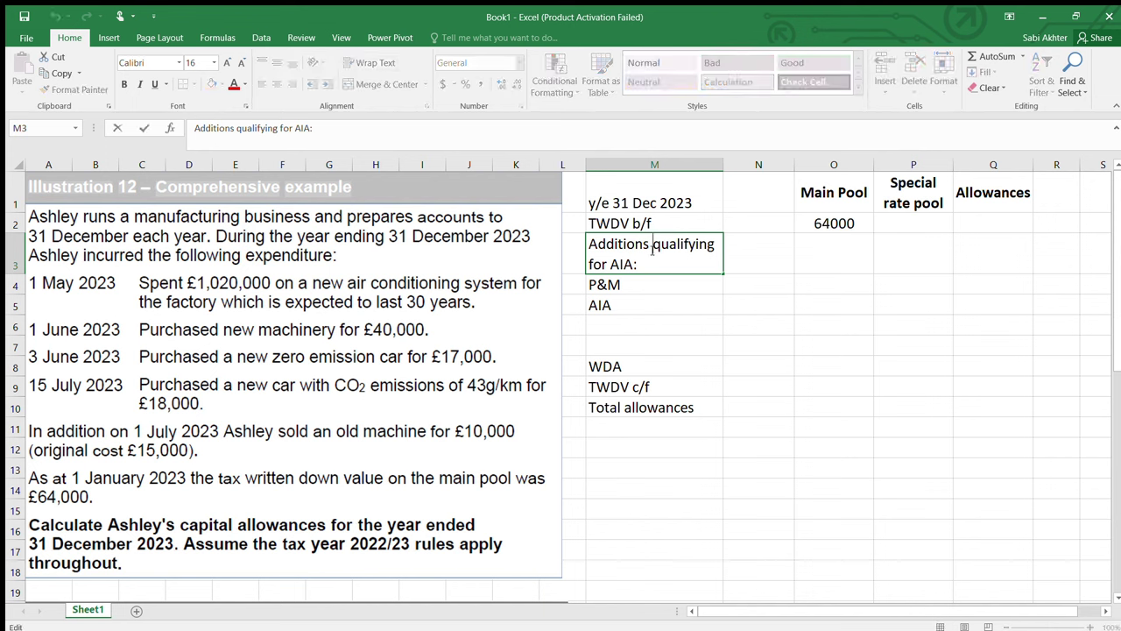
{"action": "type", "text": "not"}
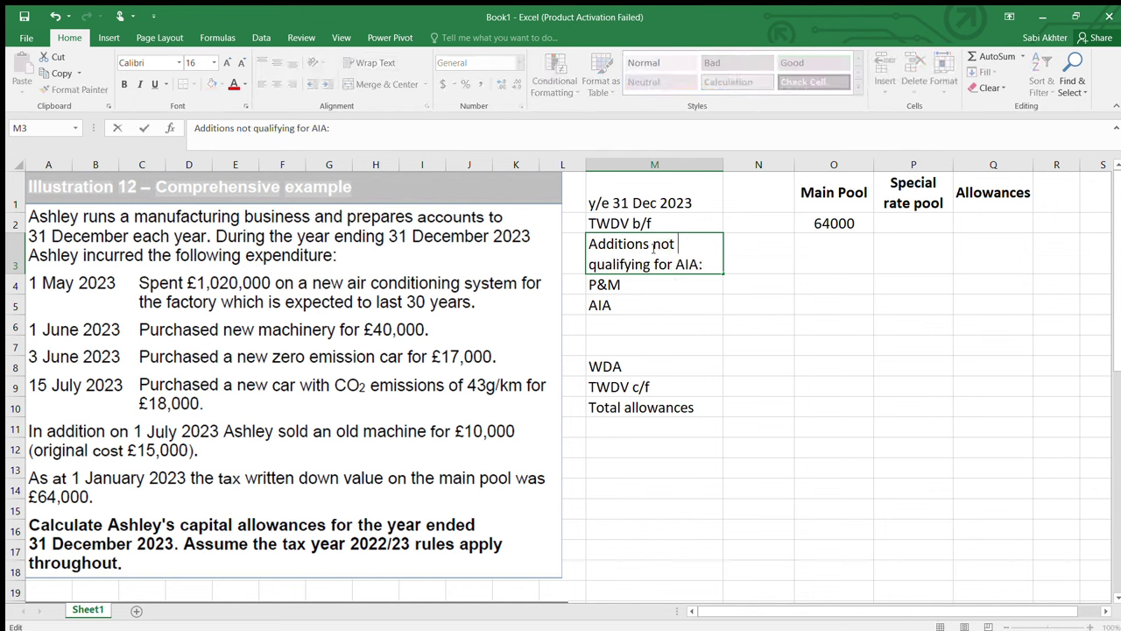
{"action": "left_click", "coordinate": [657, 299]}
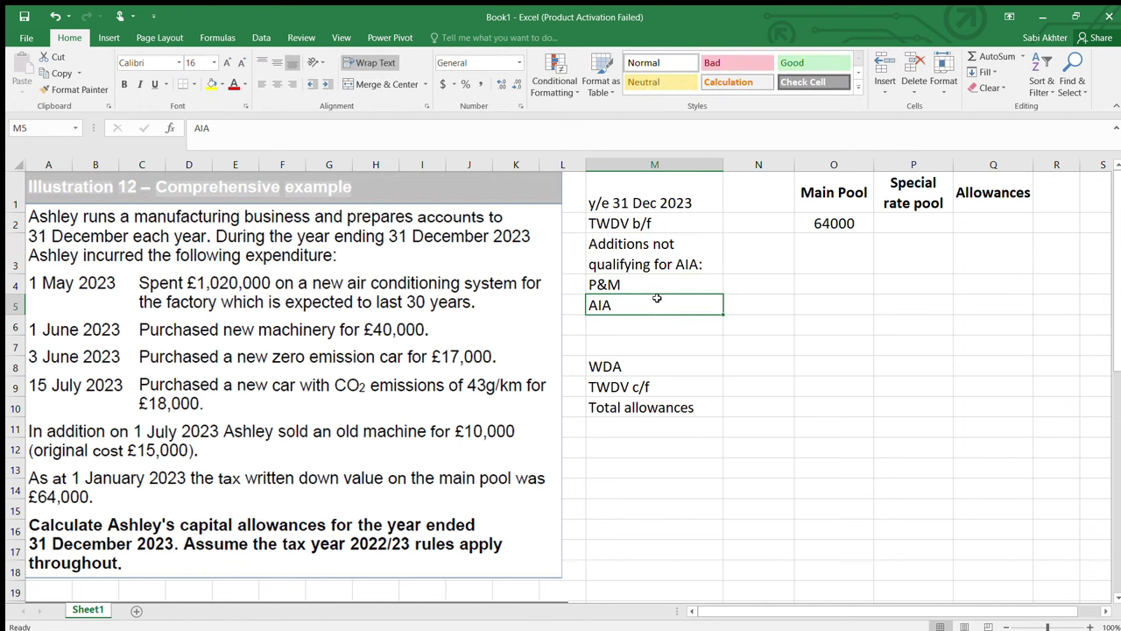
- Replace the P&M label in M4 with "car" and enter 18000 for it in the Main Pool column
{"action": "left_click", "coordinate": [224, 293]}
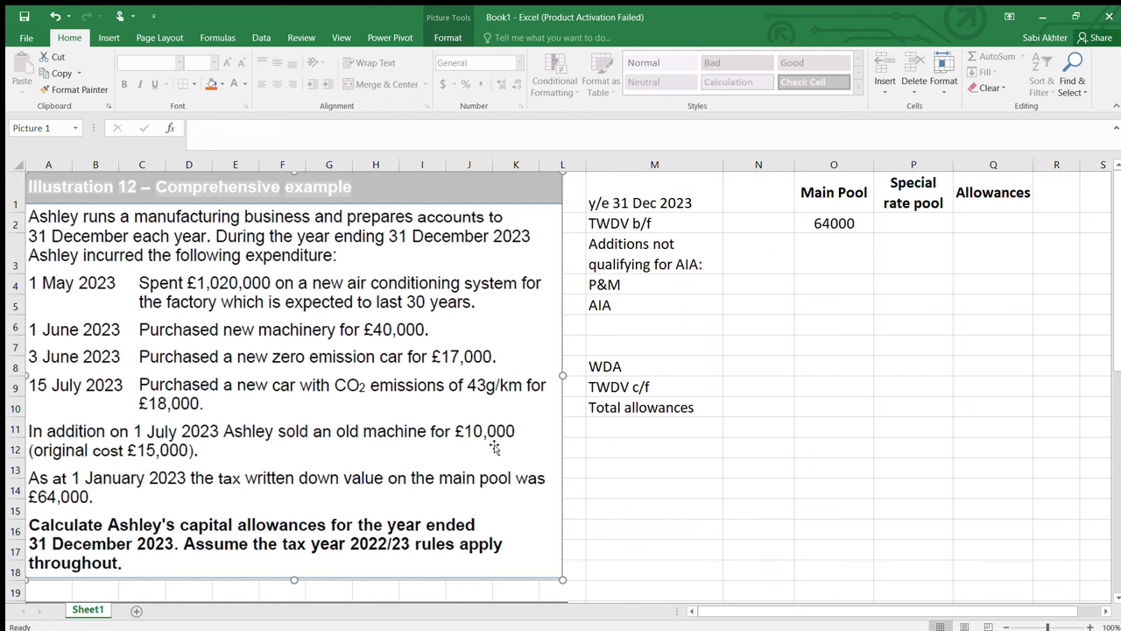
{"action": "left_click", "coordinate": [831, 244]}
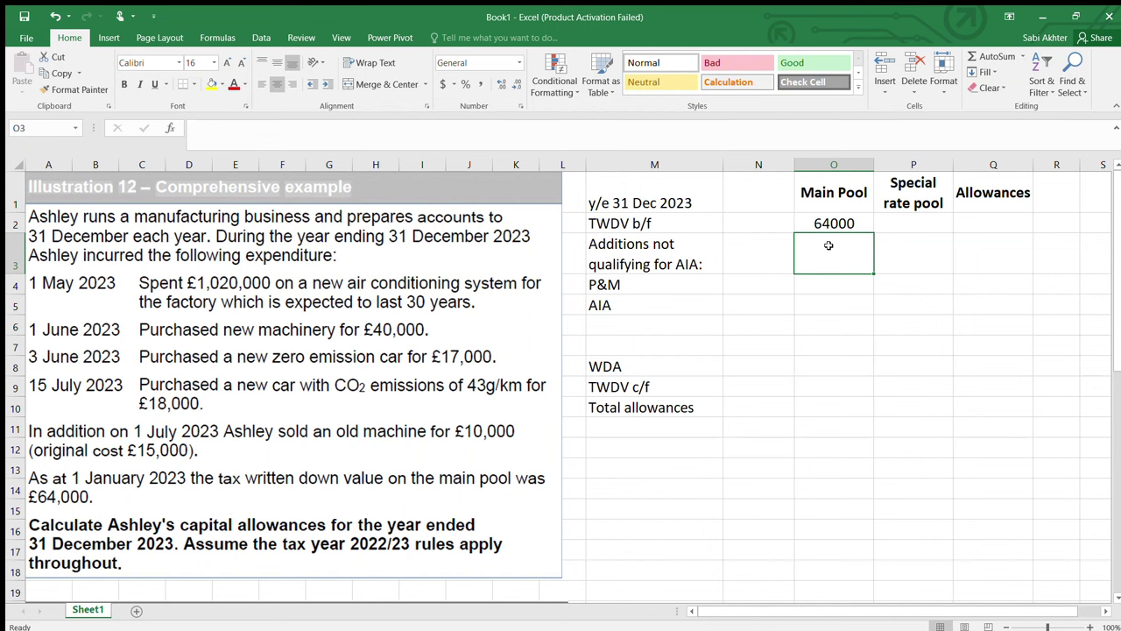
{"action": "double_click", "coordinate": [657, 280]}
{"action": "left_click_drag", "start_coordinate": [656, 280], "coordinate": [560, 284]}
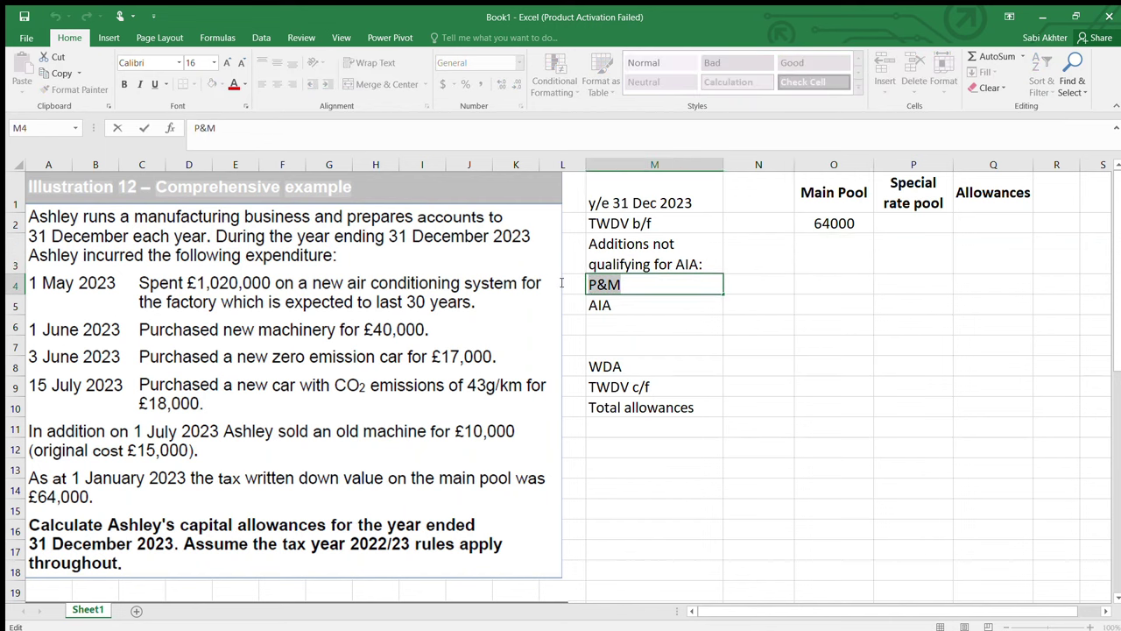
{"action": "type", "text": "car"}
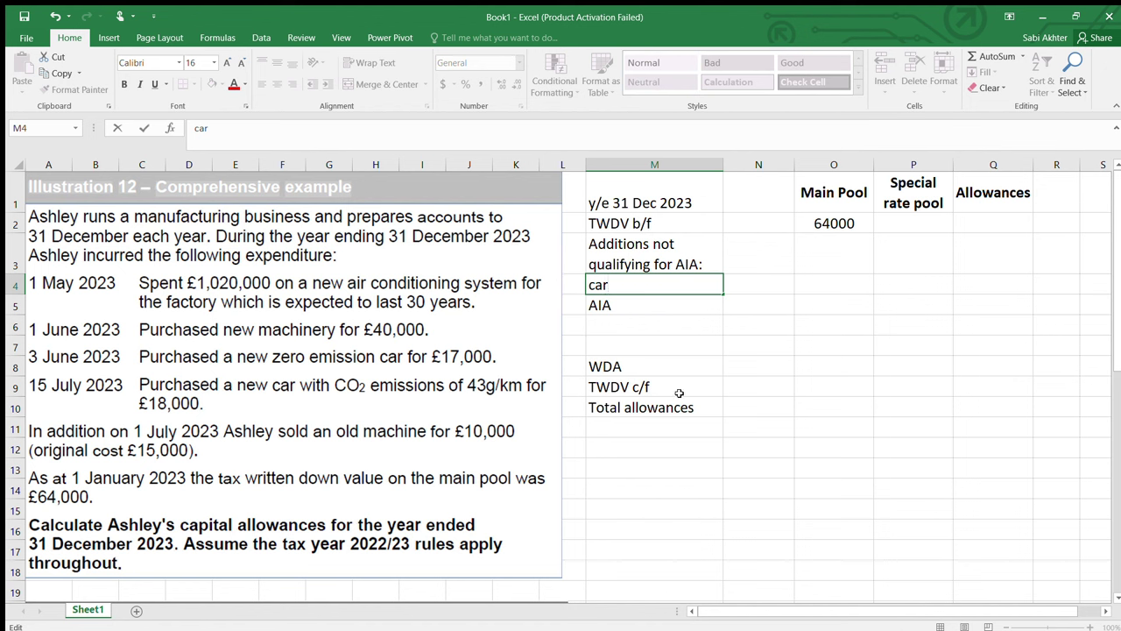
{"action": "left_click", "coordinate": [811, 286]}
{"action": "type", "text": "18000"}
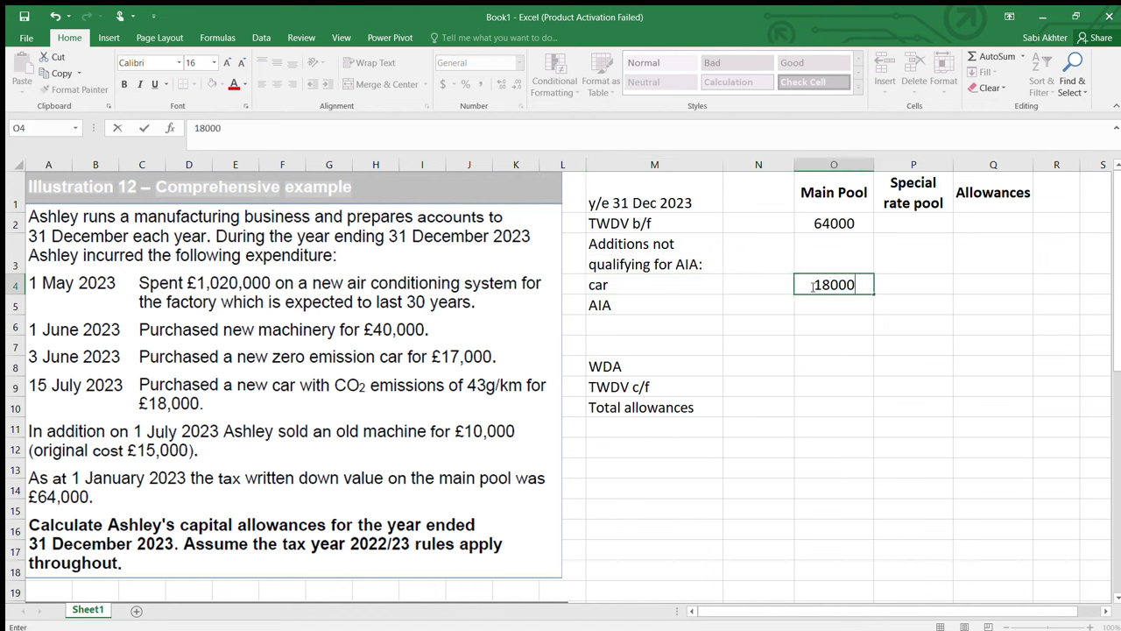
- Replace the AIA label in M5 with "long life asset" and enter 1020000 beside it in N5
{"action": "left_click", "coordinate": [622, 301]}
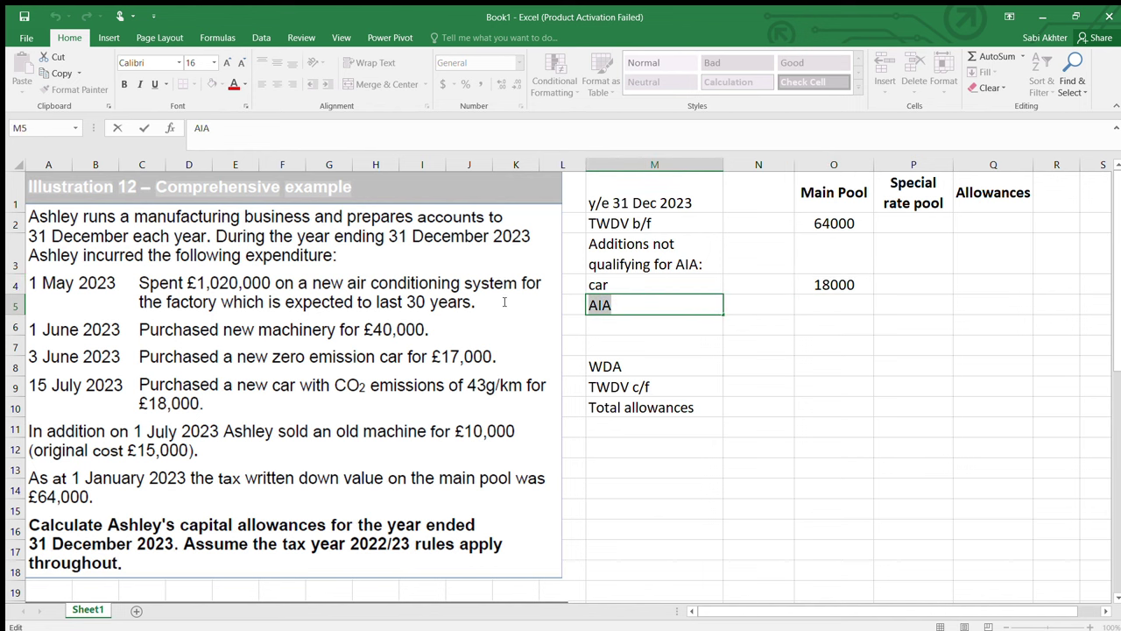
{"action": "type", "text": "long life asset"}
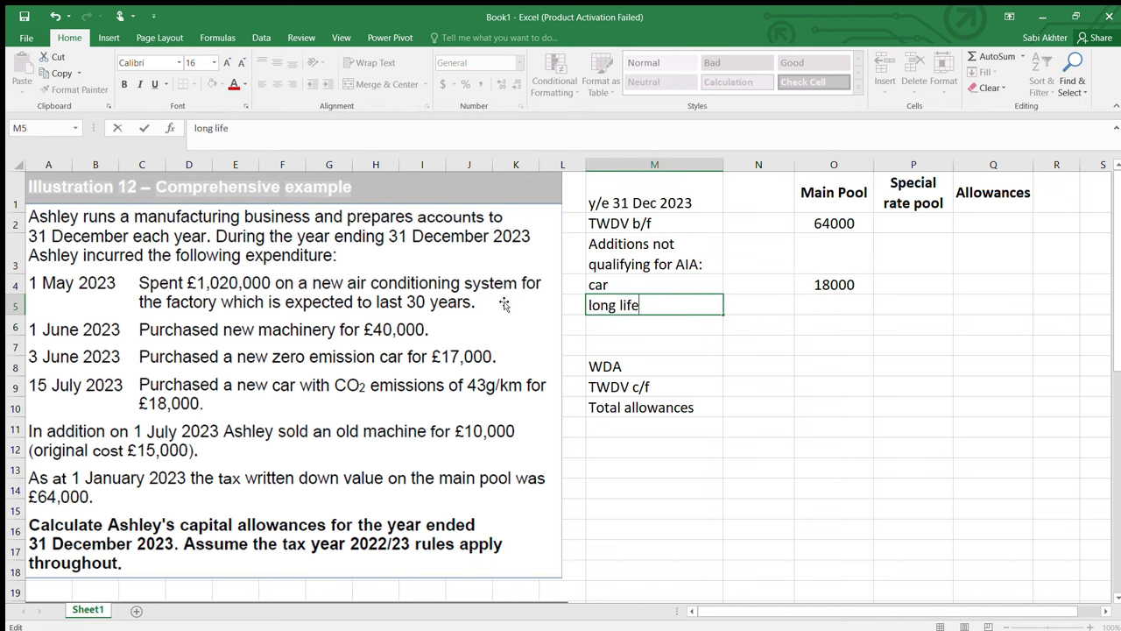
{"action": "left_click", "coordinate": [741, 299]}
{"action": "type", "text": "1020000"}
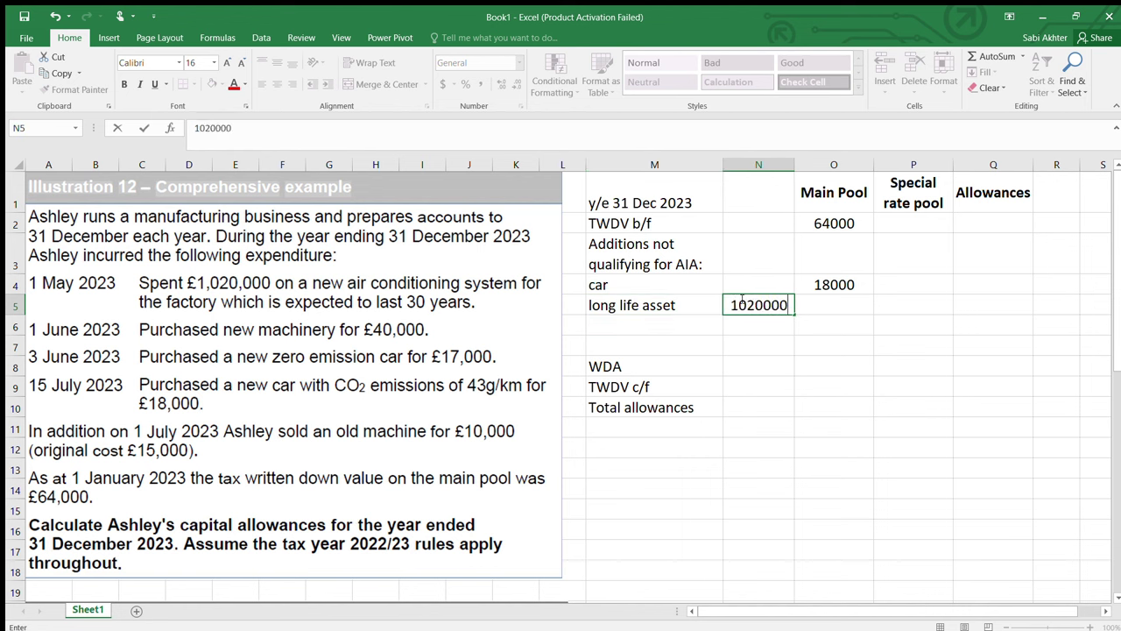
{"action": "key", "text": "Return"}
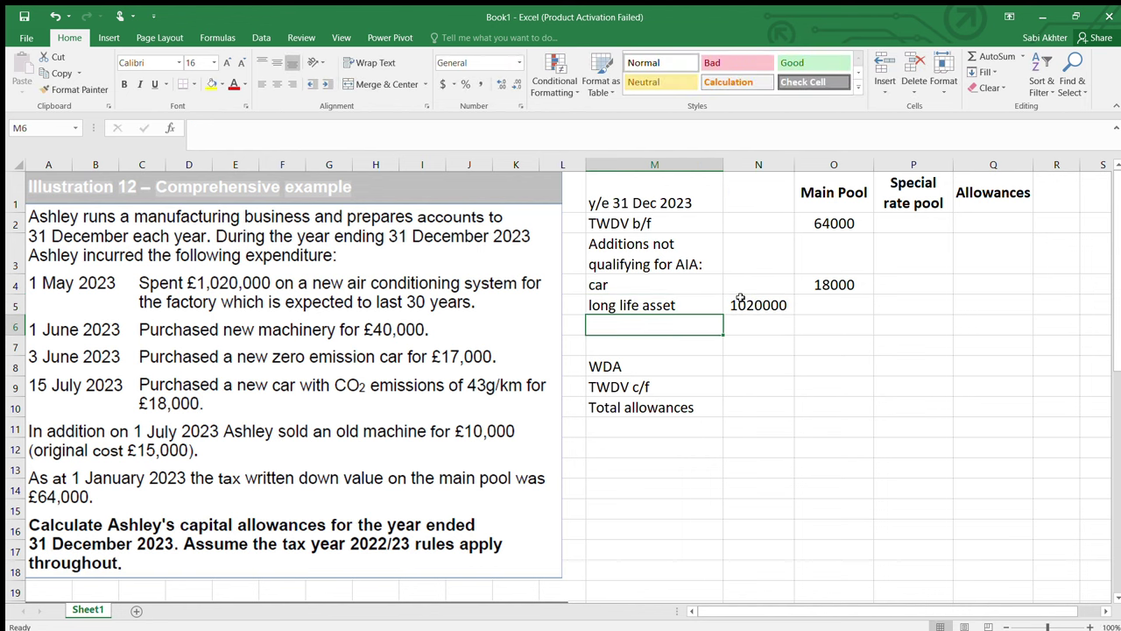
- Add an AIA row below the long life asset with -1000000 in N6 and 1000000 in the Allowances column
{"action": "type", "text": "AIA"}
{"action": "key", "text": "Tab"}
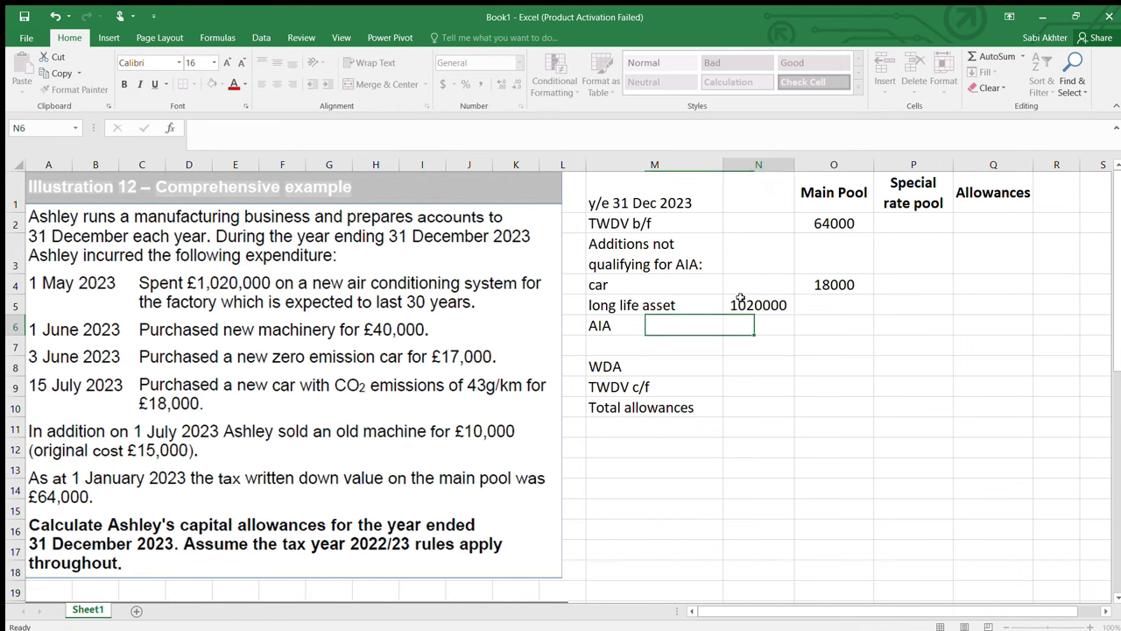
{"action": "type", "text": "-1000000"}
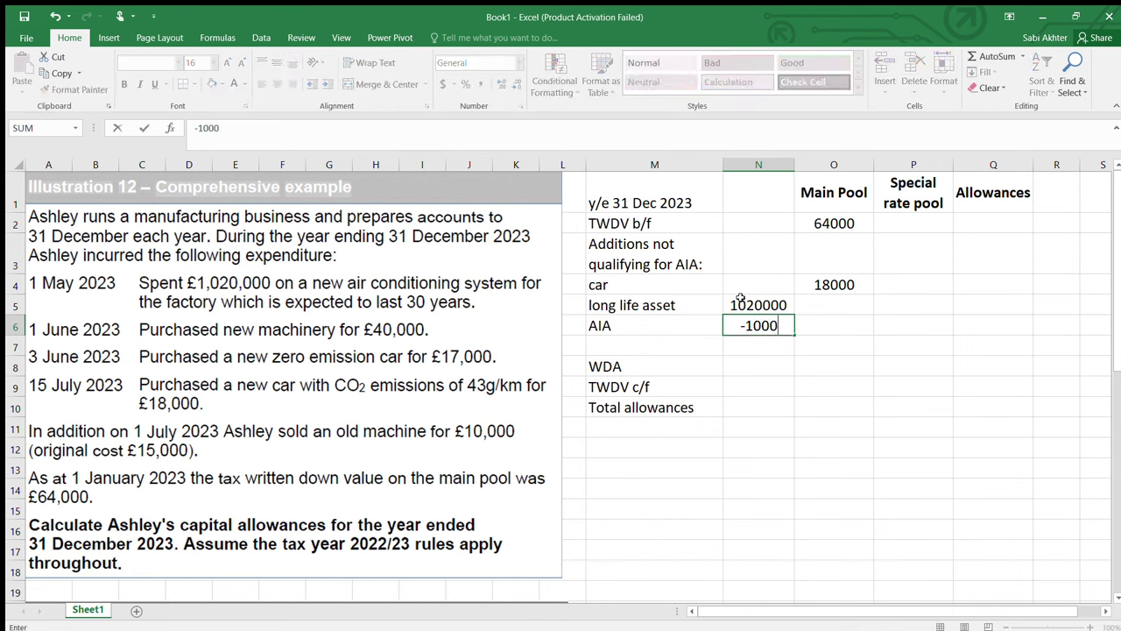
{"action": "key", "text": "Tab"}
{"action": "key", "text": "Tab"}
{"action": "key", "text": "Tab"}
{"action": "type", "text": "1"}
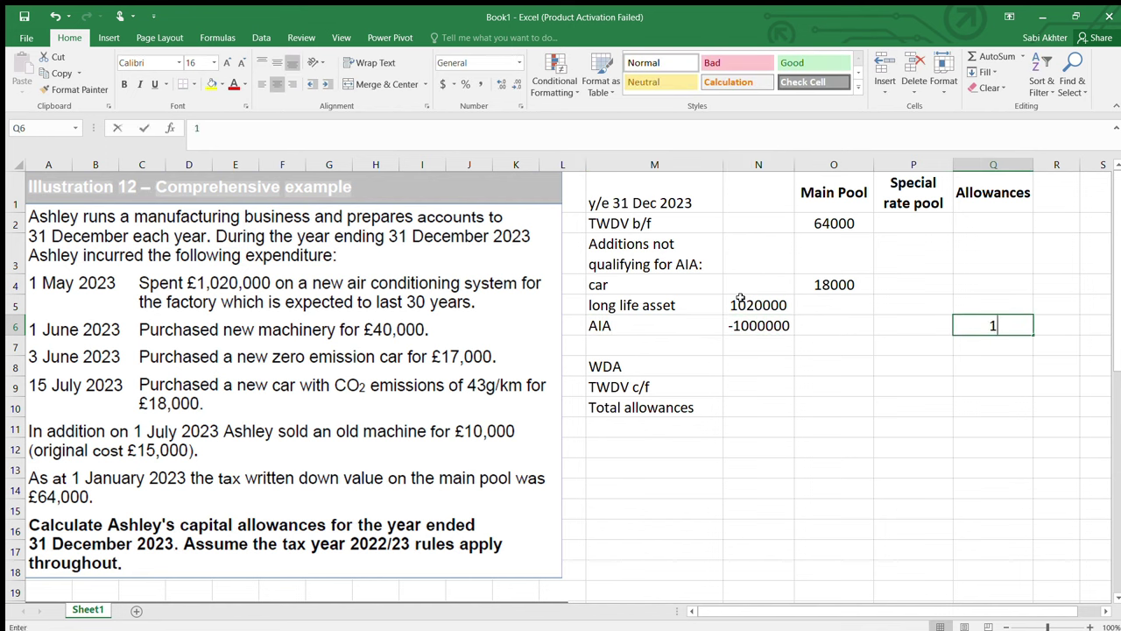
{"action": "type", "text": "000000"}
{"action": "key", "text": "Return"}
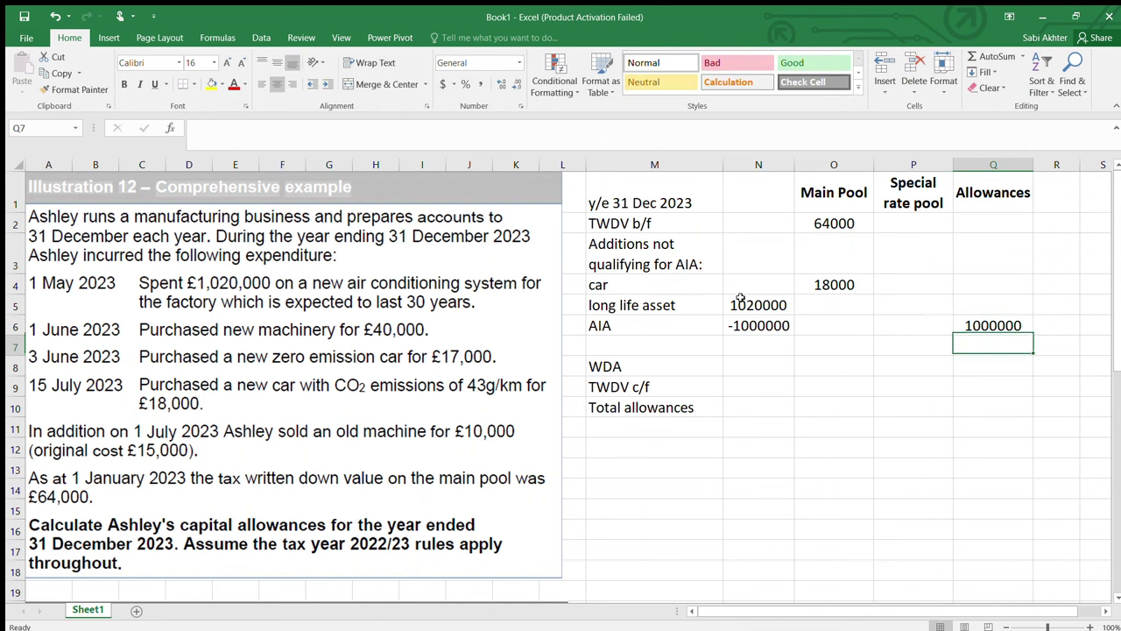
- Sum N5:N6, the long life asset and its AIA, in Main Pool cell O7
{"action": "key", "text": "Left"}
{"action": "key", "text": "Left"}
{"action": "type", "text": "=sum("}
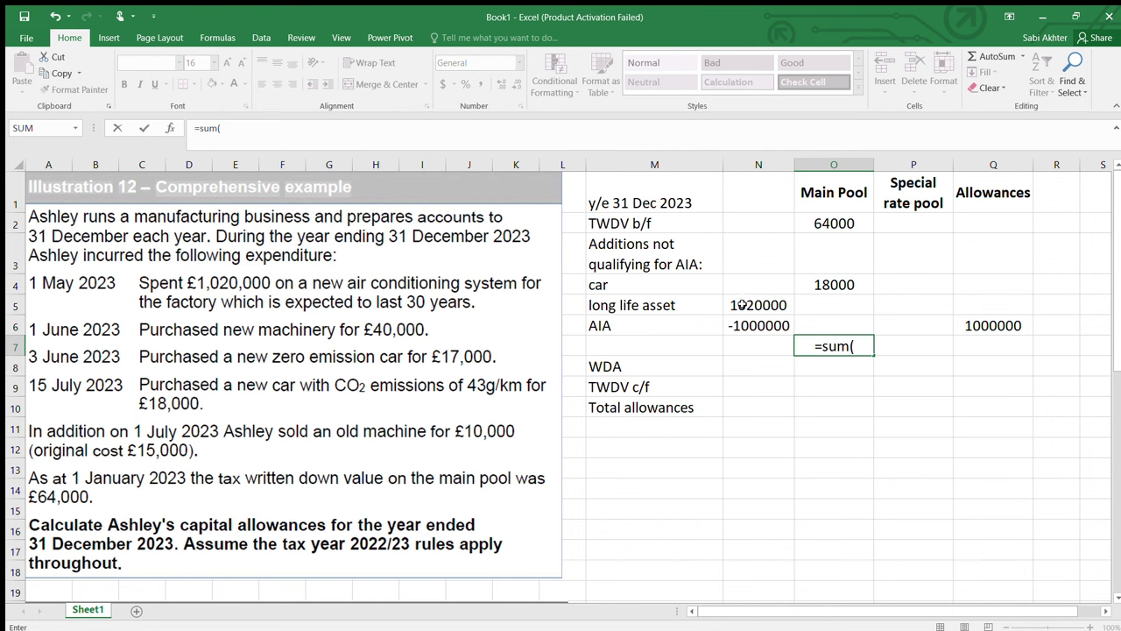
{"action": "left_click_drag", "start_coordinate": [742, 304], "coordinate": [747, 321]}
{"action": "key", "text": "Return"}
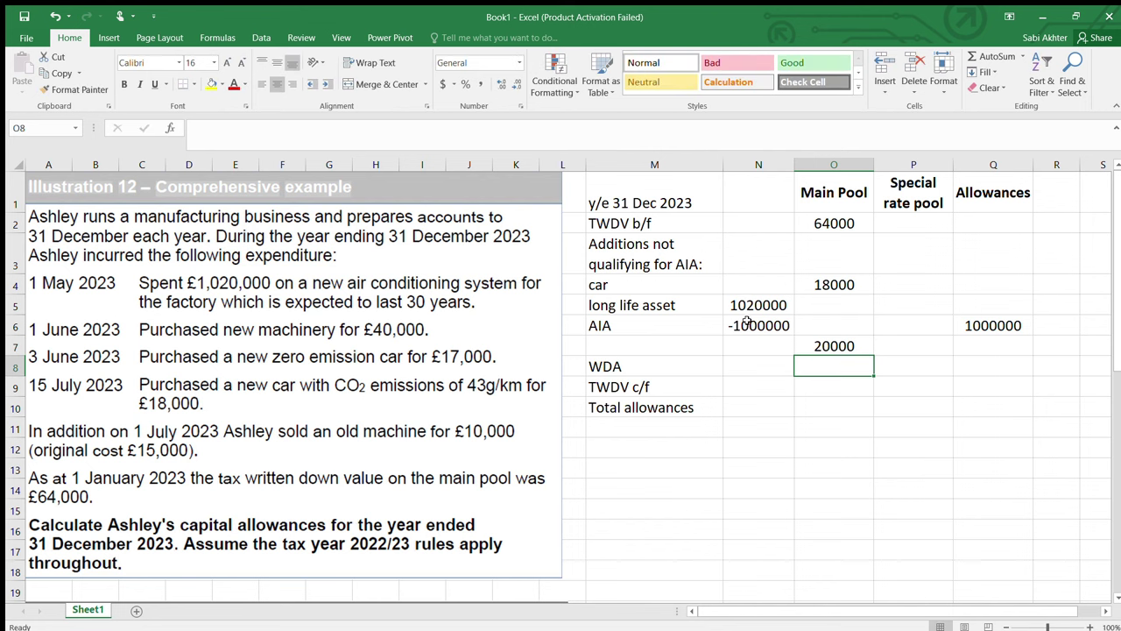
- Clear the WDA, TWDV c/f and Total allowances labels from M8 to M10
{"action": "left_click", "coordinate": [686, 369]}
{"action": "key", "text": "Delete"}
{"action": "key", "text": "Down"}
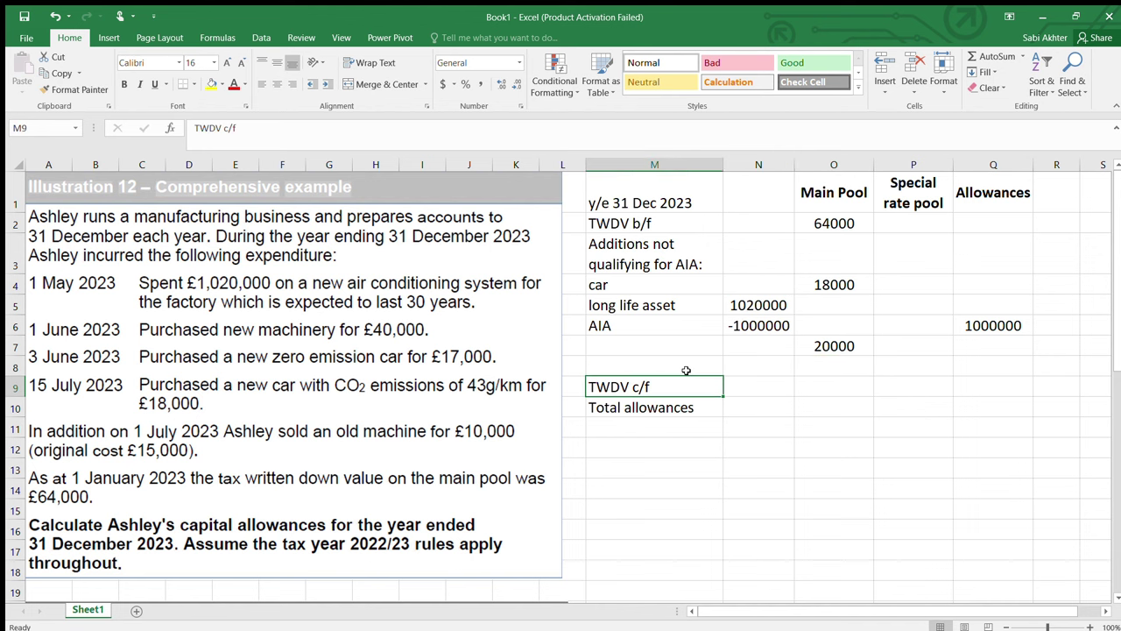
{"action": "key", "text": "Delete"}
{"action": "key", "text": "Down"}
{"action": "key", "text": "Delete"}
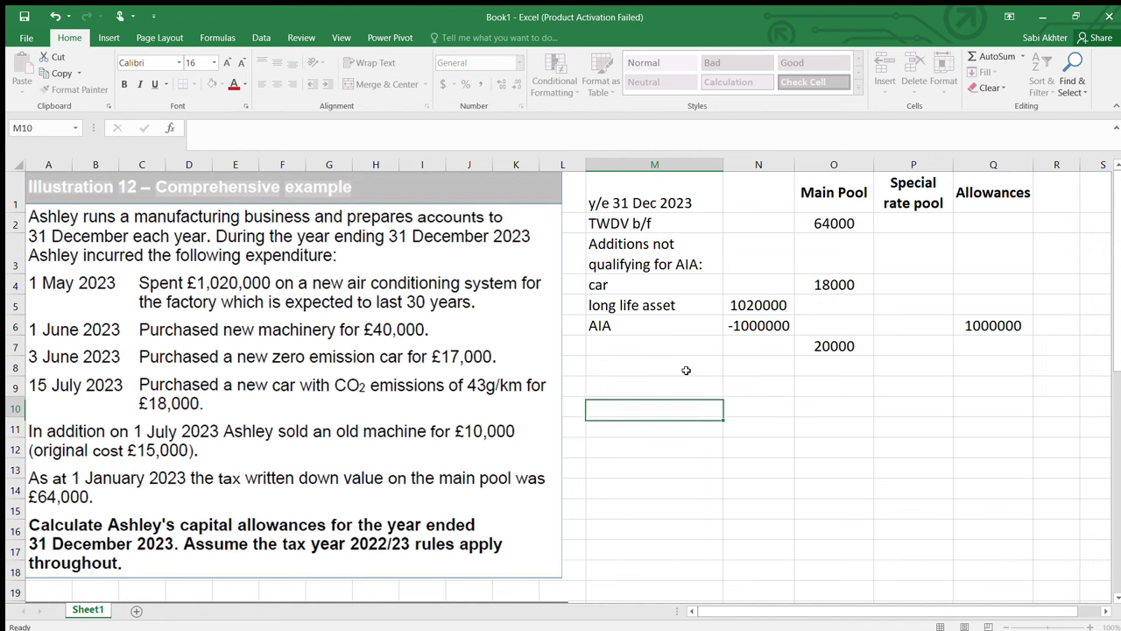
- Add a P&M label in M9 and enter 40000 for it in the Main Pool column
{"action": "left_click", "coordinate": [686, 369]}
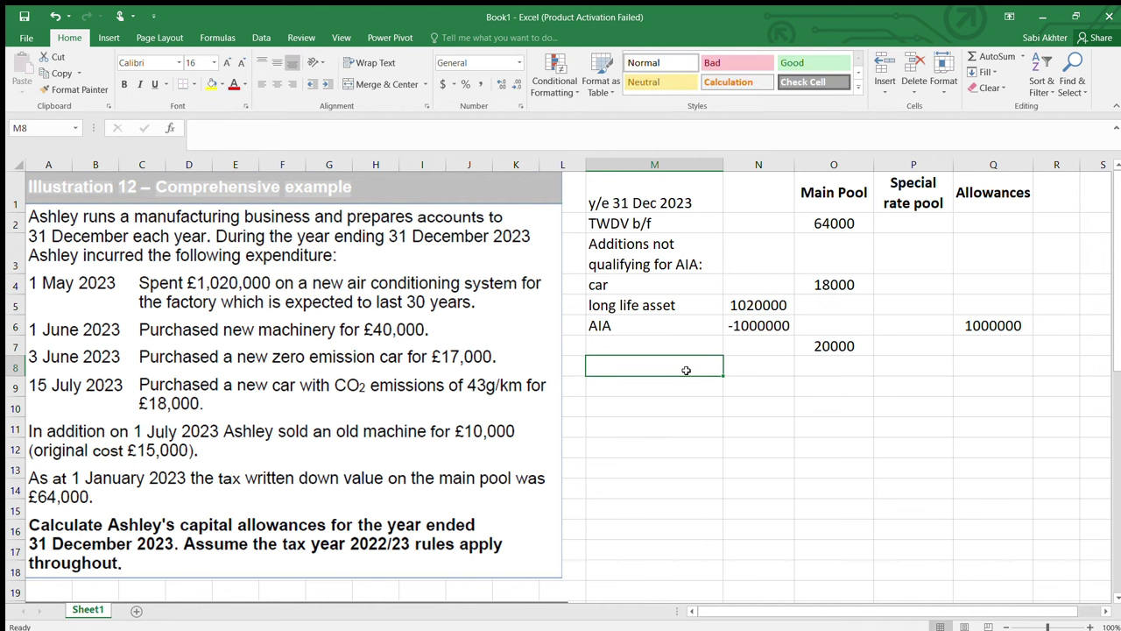
{"action": "key", "text": "Down"}
{"action": "type", "text": "P"}
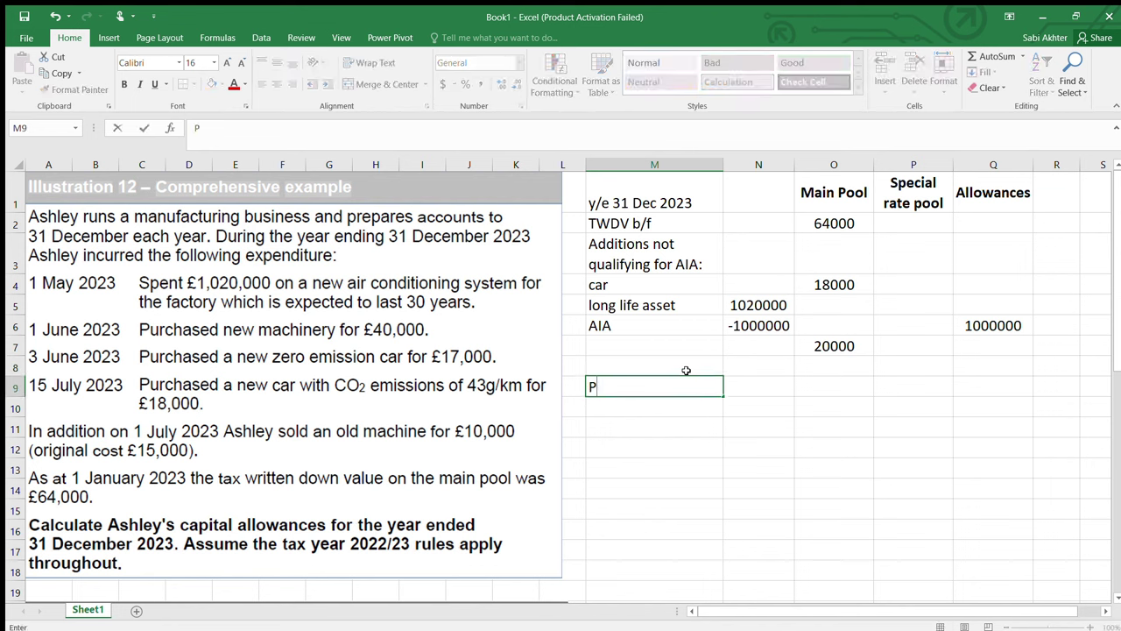
{"action": "type", "text": "&M"}
{"action": "key", "text": "Tab"}
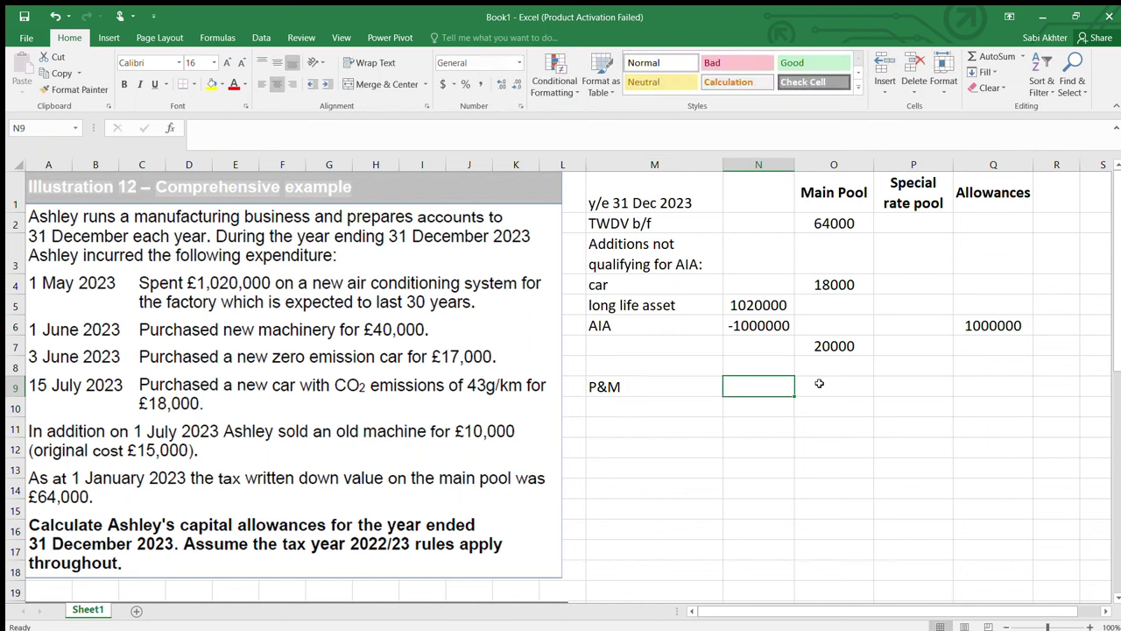
{"action": "left_click", "coordinate": [819, 384]}
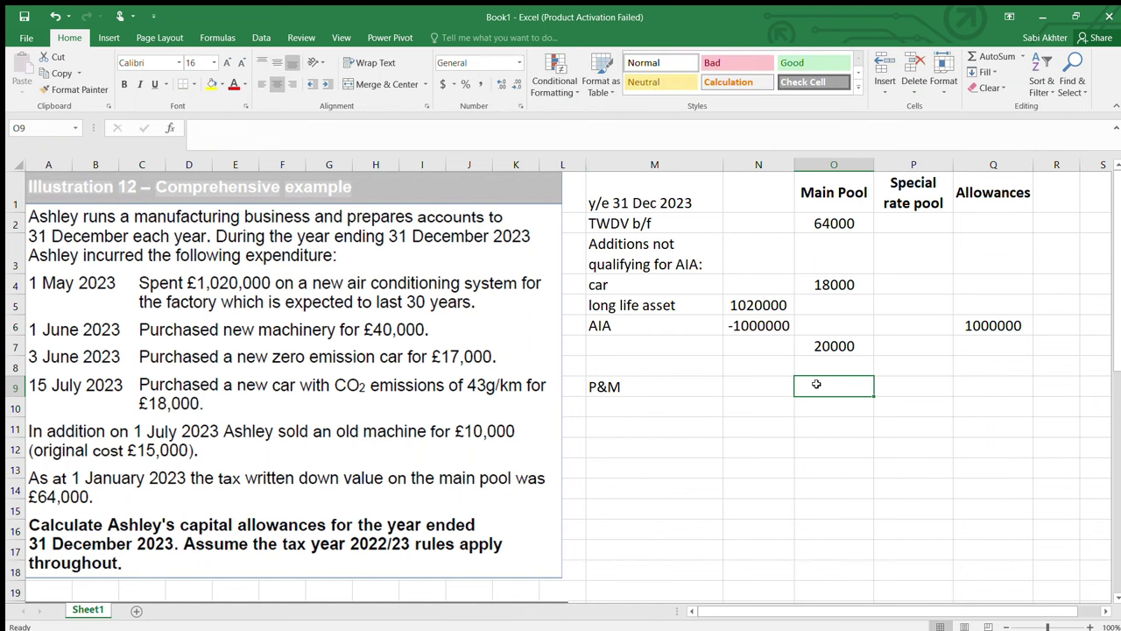
{"action": "type", "text": "40000"}
{"action": "key", "text": "Return"}
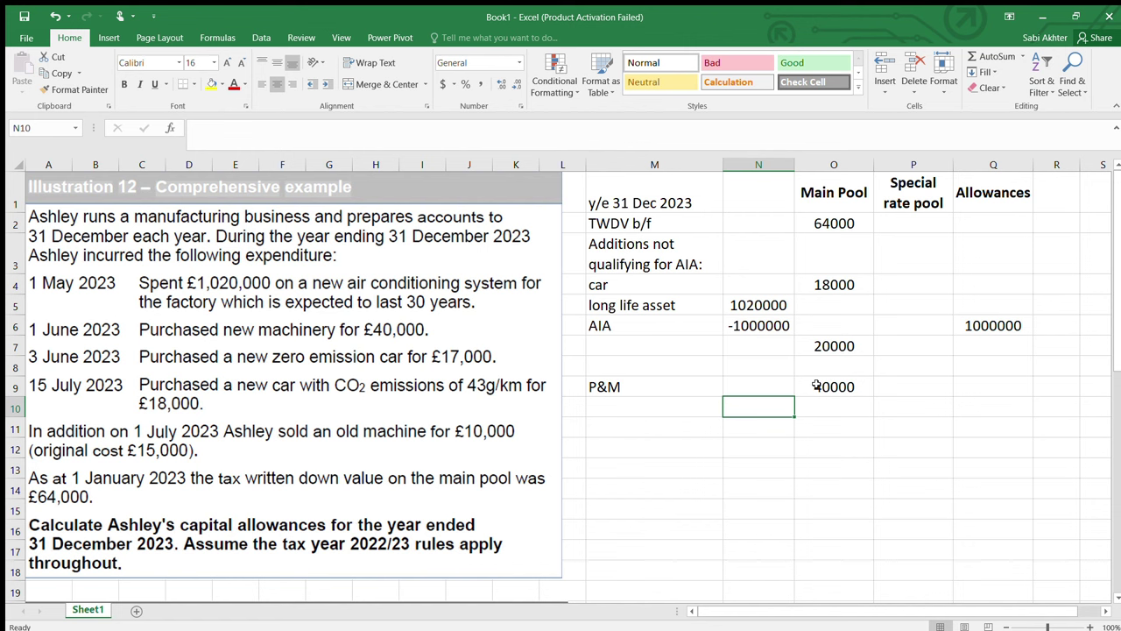
- Add an AIA label in M10 below the P&M row
{"action": "key", "text": "Left"}
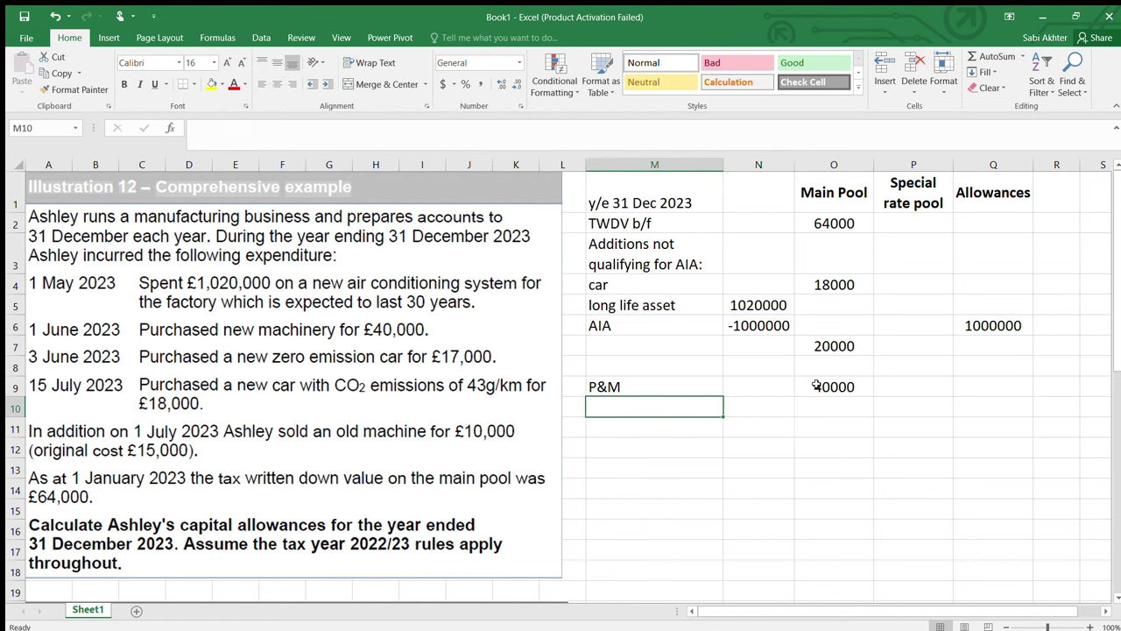
{"action": "type", "text": "AIa"}
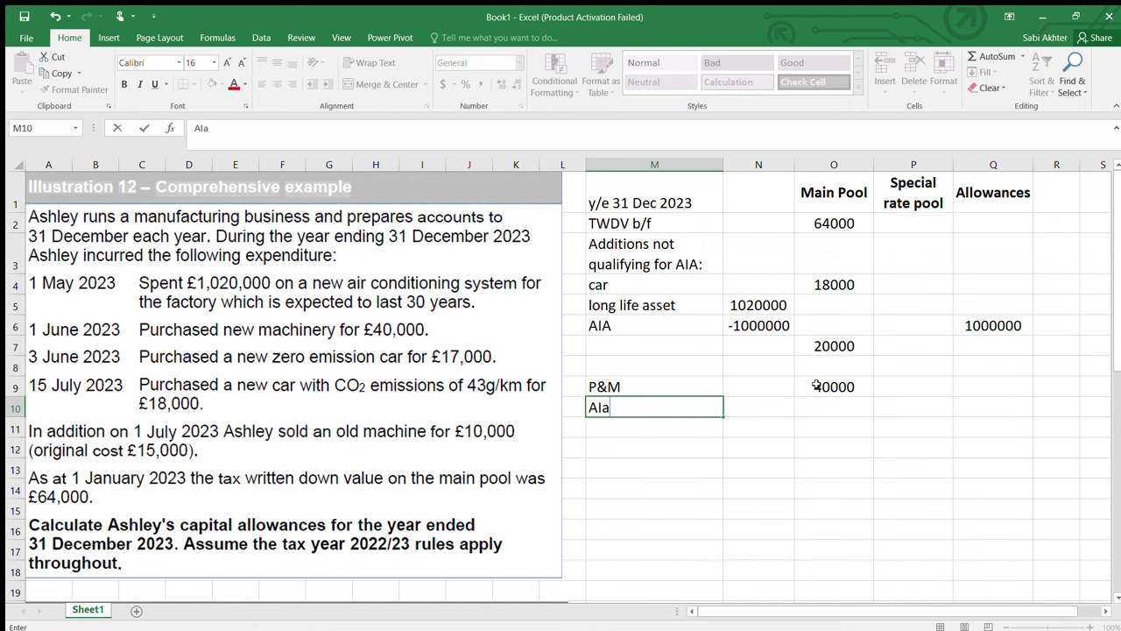
{"action": "type", "text": "A"}
{"action": "key", "text": "Tab"}
{"action": "key", "text": "Tab"}
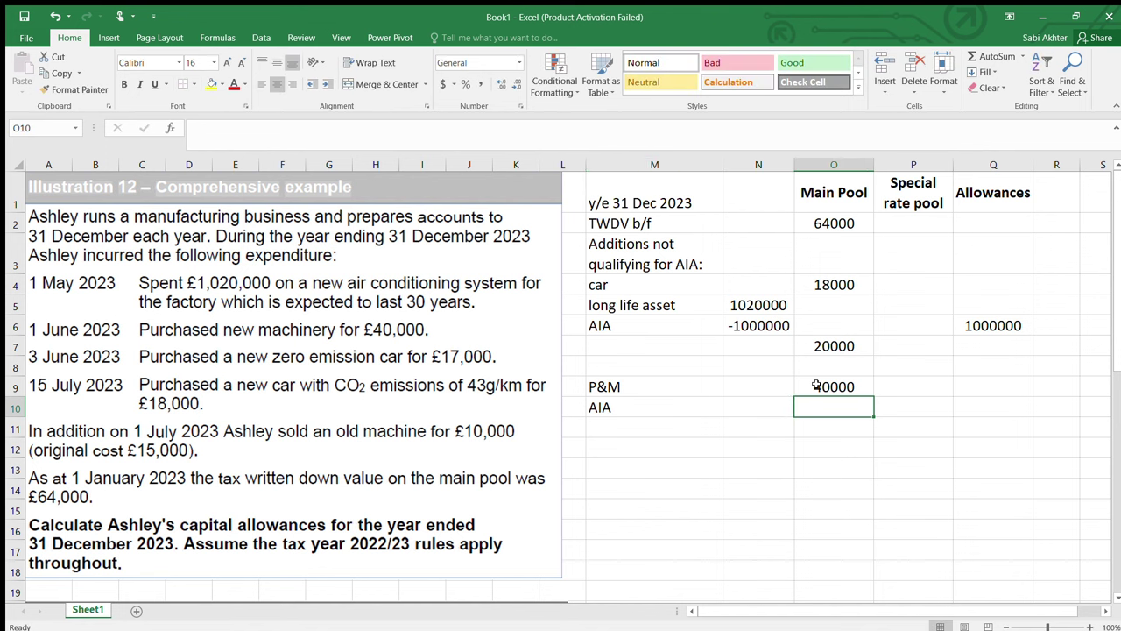
- Enter 40000 for P&M in N9 and 0 for its AIA in N10
{"action": "left_click", "coordinate": [816, 387]}
{"action": "key", "text": "Left"}
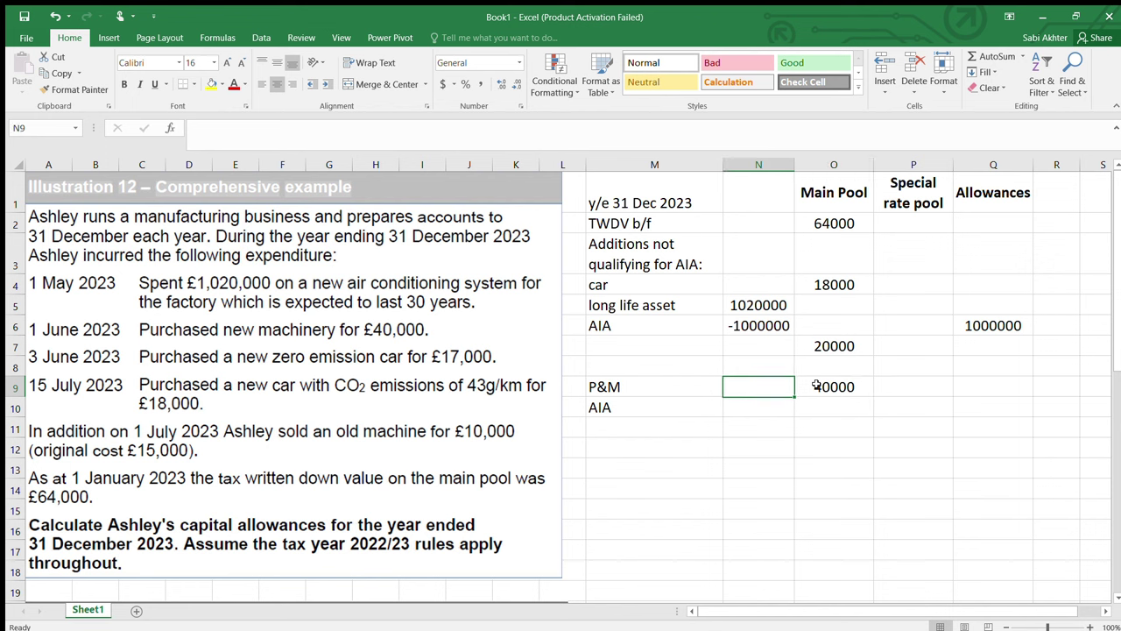
{"action": "type", "text": "40000"}
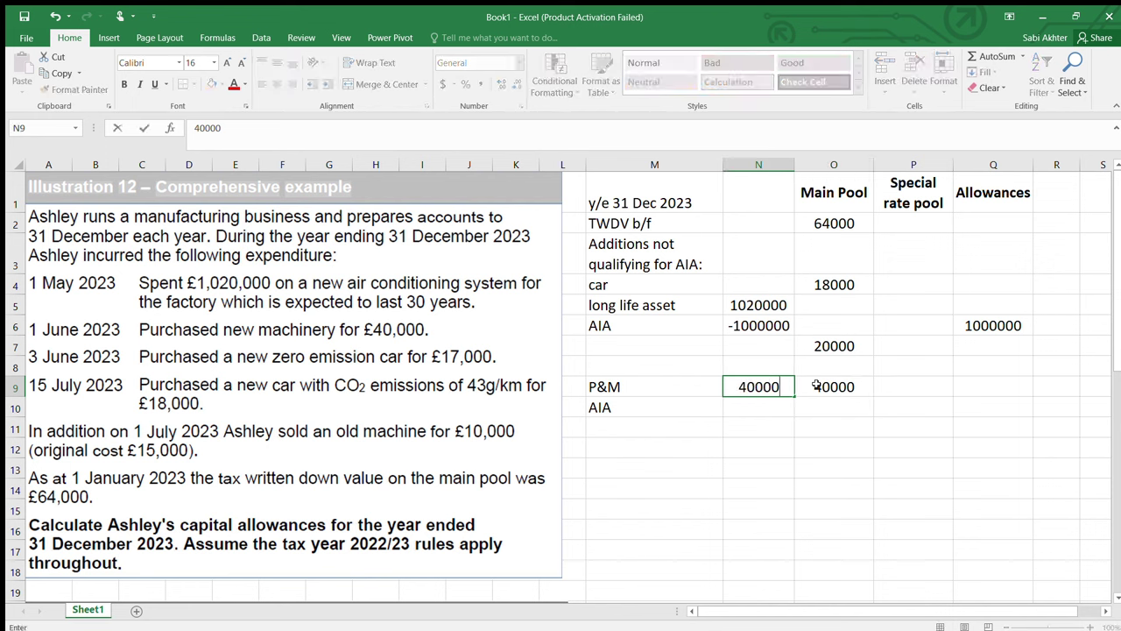
{"action": "key", "text": "Return"}
{"action": "type", "text": "0"}
{"action": "key", "text": "Tab"}
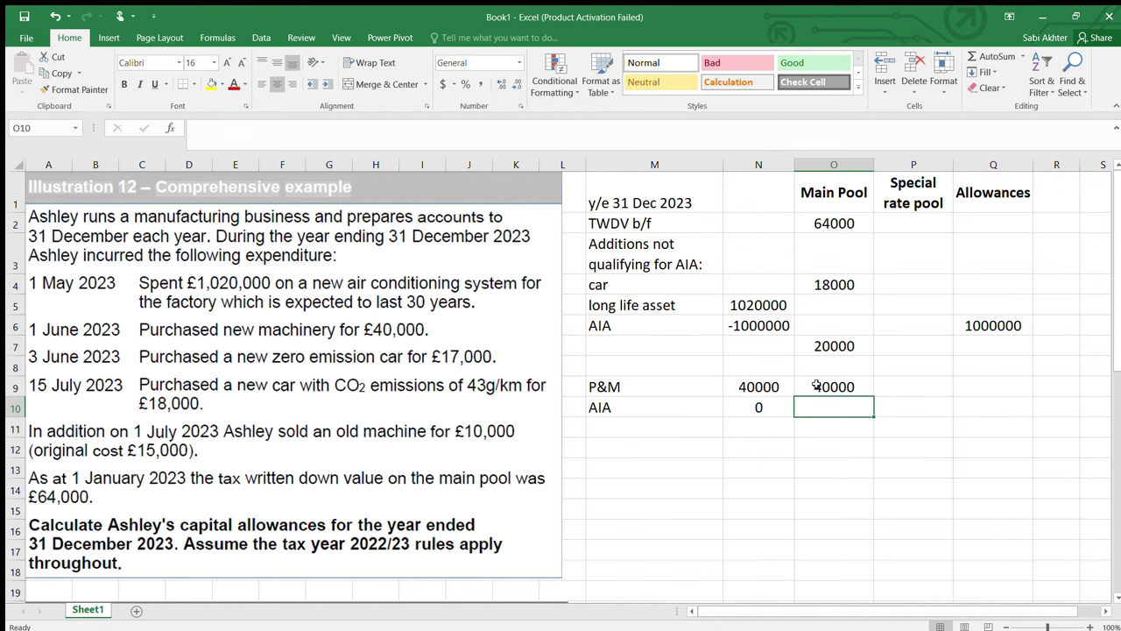
- Enter 40000 in Main Pool cell O11 and clear the P&M amount from O9
{"action": "key", "text": "Down"}
{"action": "type", "text": "40000"}
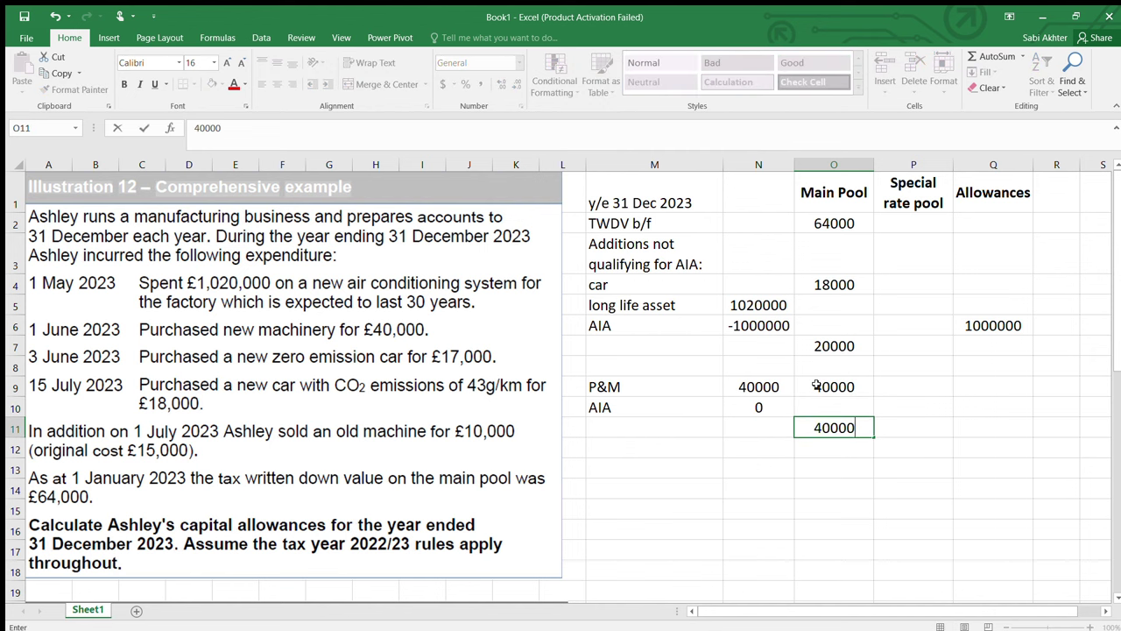
{"action": "left_click", "coordinate": [816, 386]}
{"action": "key", "text": "BackSpace"}
{"action": "key", "text": "Return"}
{"action": "key", "text": "Left"}
{"action": "key", "text": "Left"}
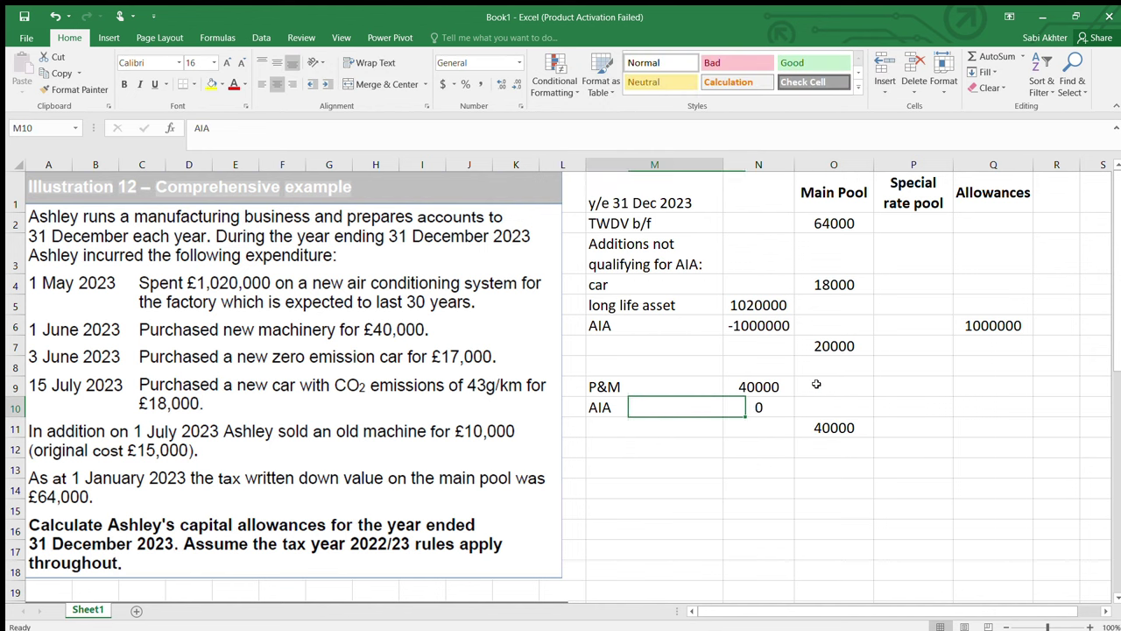
{"action": "key", "text": "Up"}
{"action": "key", "text": "Up"}
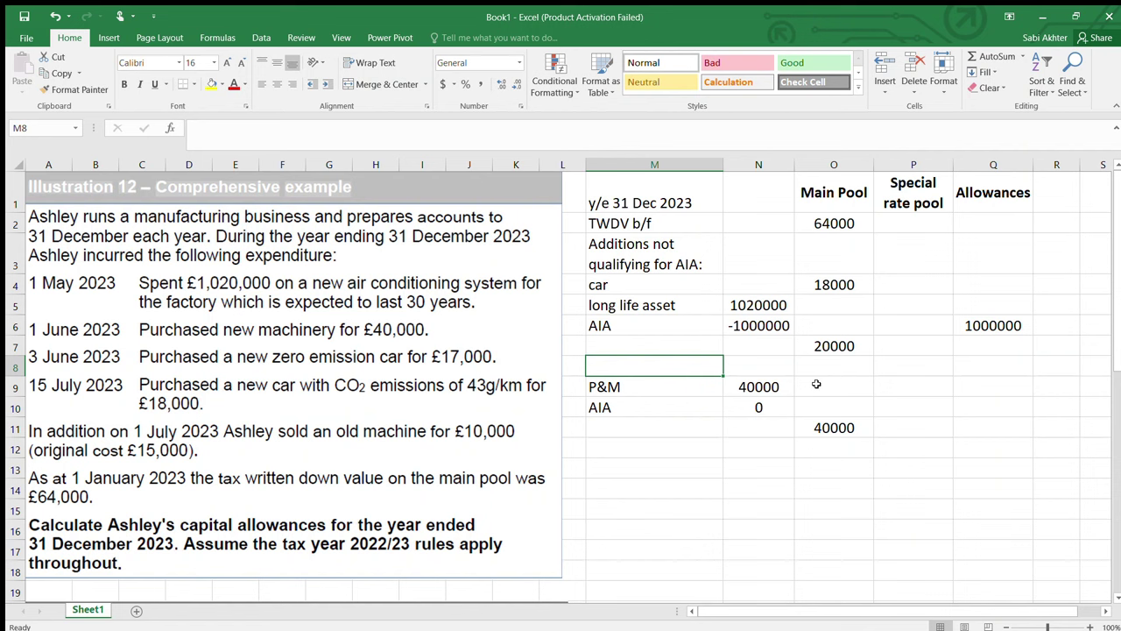
{"action": "key", "text": "Down"}
{"action": "key", "text": "Right"}
{"action": "key", "text": "Down"}
{"action": "key", "text": "Left"}
{"action": "key", "text": "Up"}
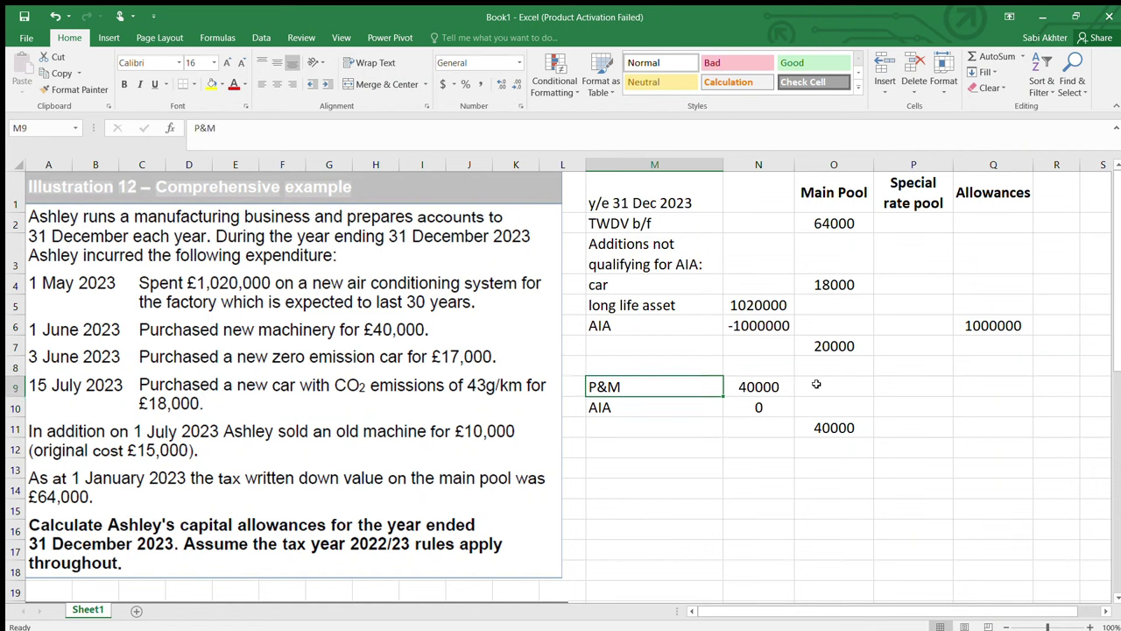
{"action": "key", "text": "Up"}
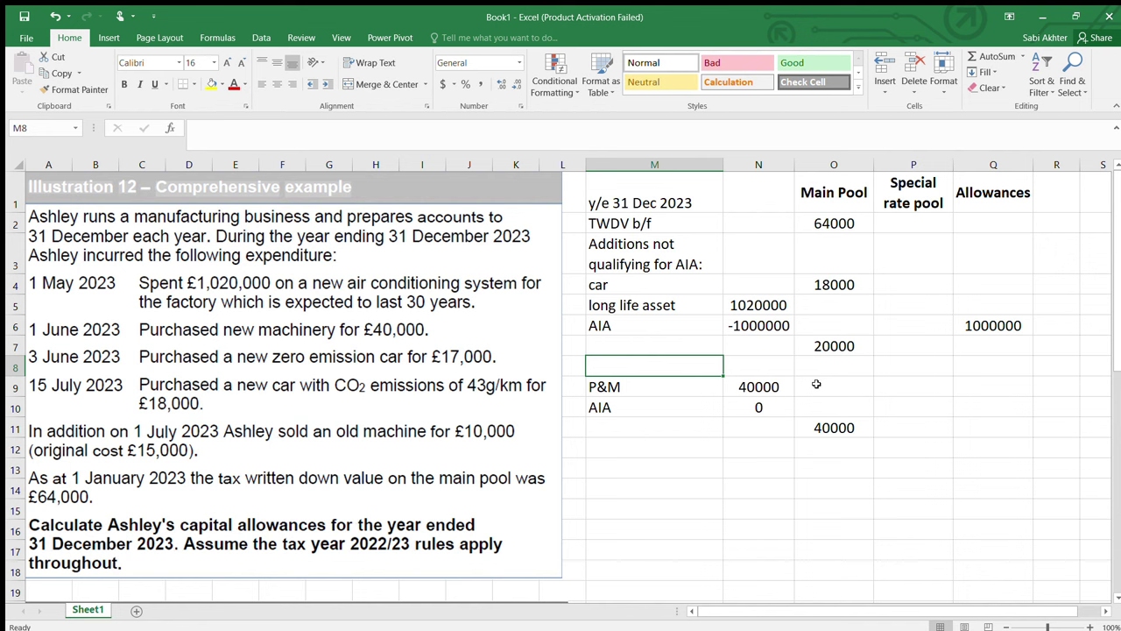
{"action": "key", "text": "Up"}
{"action": "key", "text": "Up"}
{"action": "key", "text": "Up"}
{"action": "key", "text": "Up"}
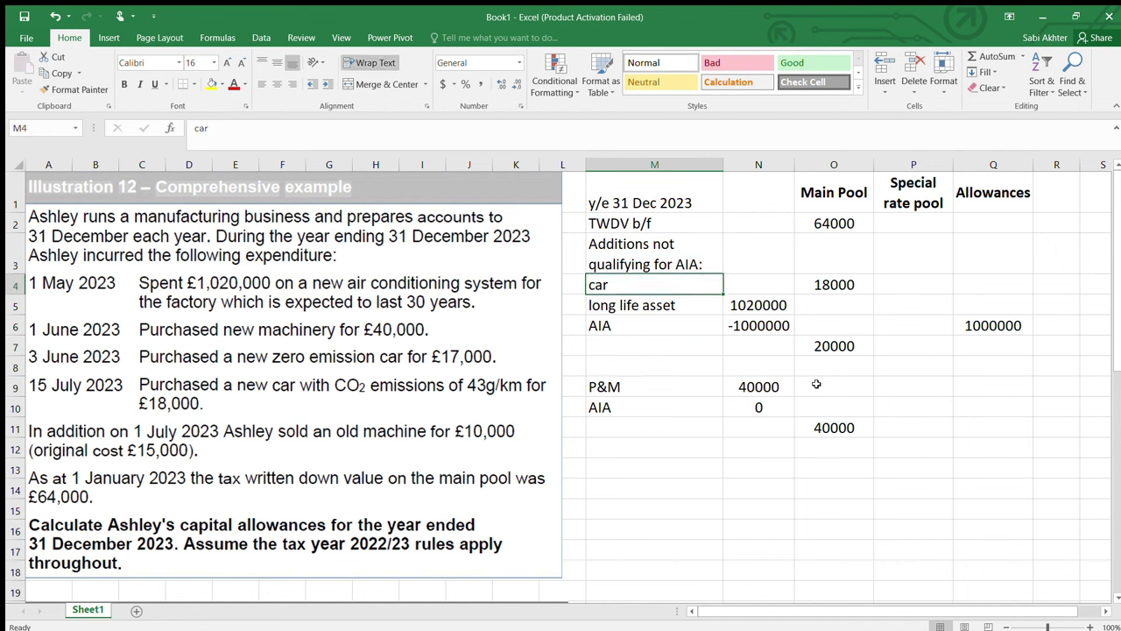
{"action": "left_click", "coordinate": [18, 305]}
{"action": "left_click", "coordinate": [17, 325]}
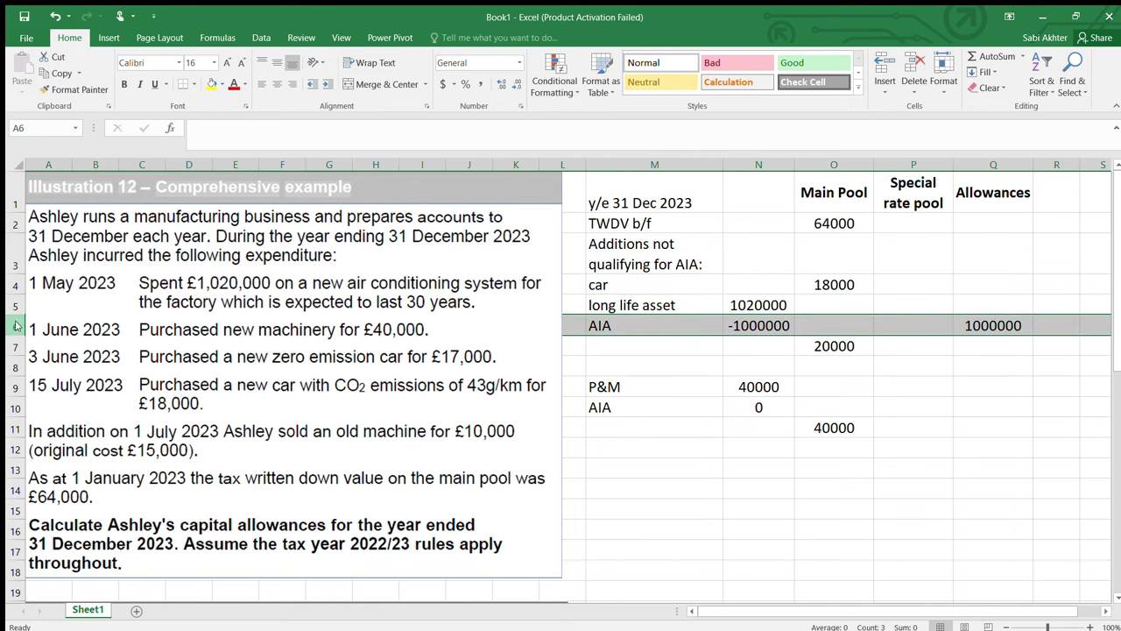
{"action": "key", "text": "ctrl+shift+plus"}
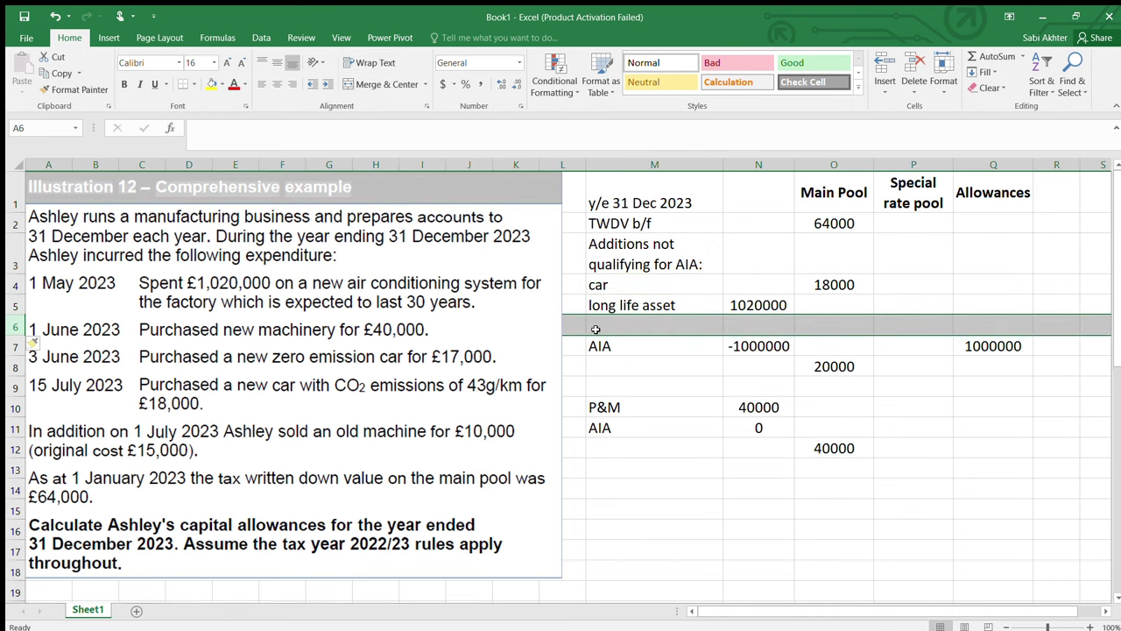
{"action": "left_click", "coordinate": [54, 16]}
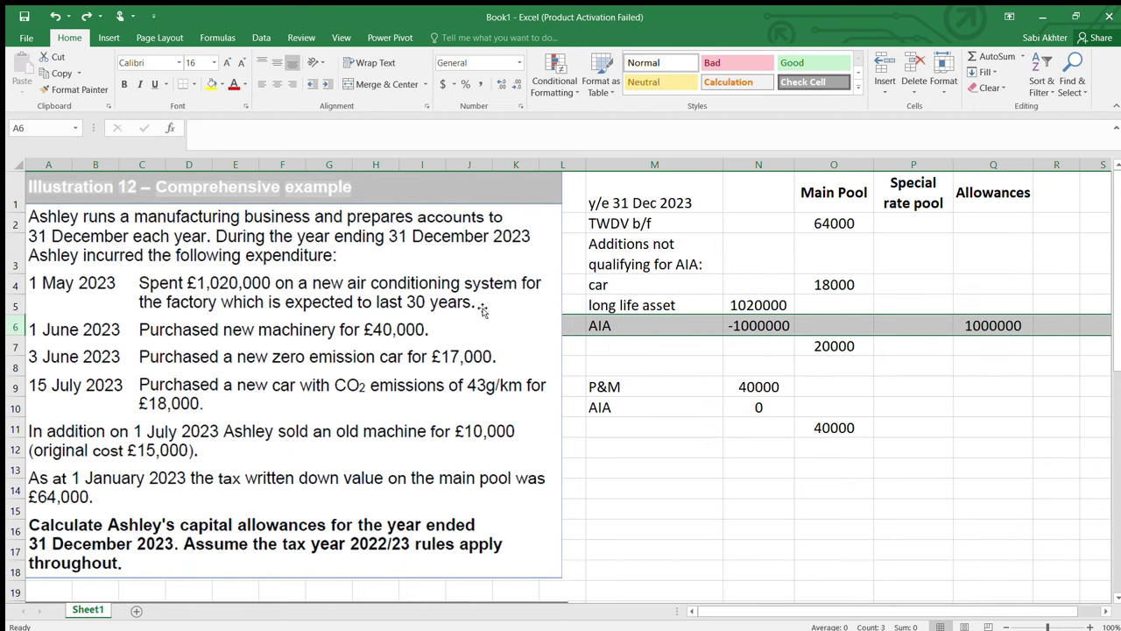
- Insert a row above long life asset headed "Additions qualifying for AIA:" and move the long life asset's 20000 balance to the Special rate pool column
{"action": "left_click", "coordinate": [16, 306]}
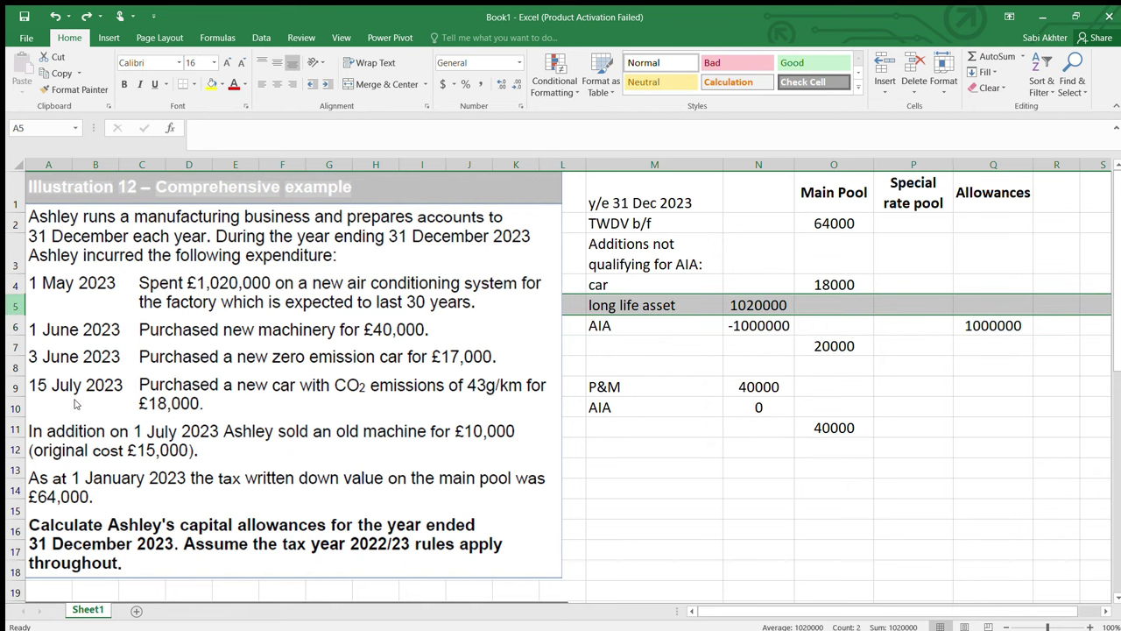
{"action": "key", "text": "ctrl+shift+plus"}
{"action": "left_click", "coordinate": [652, 261]}
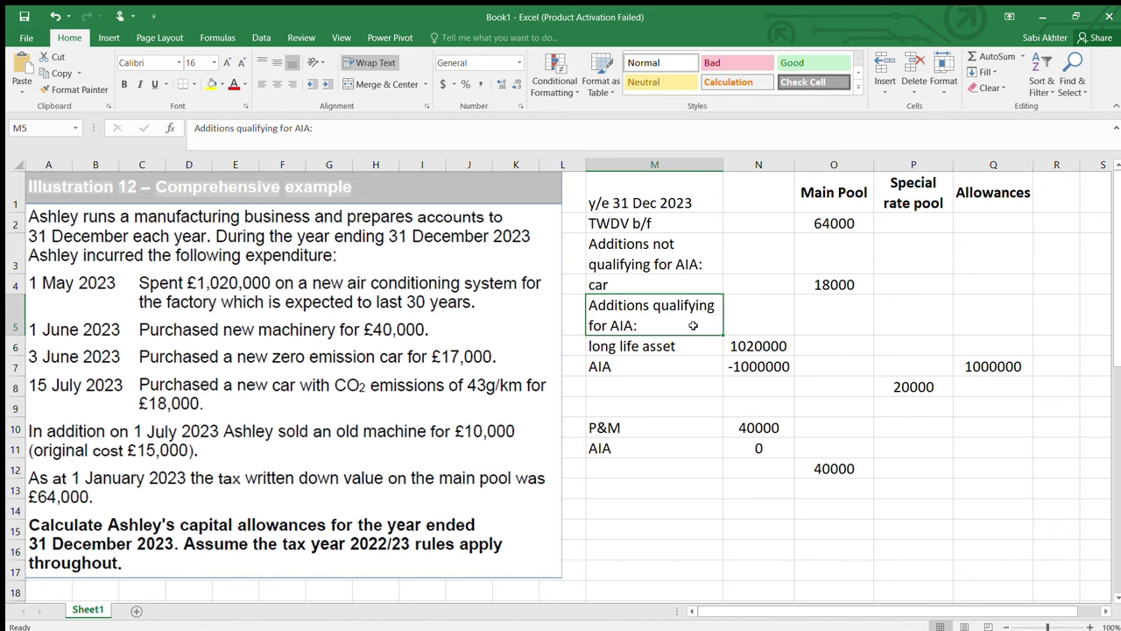
- Add a disposal label in M13 and enter -10000 for it in the Main Pool column
{"action": "left_click", "coordinate": [603, 491]}
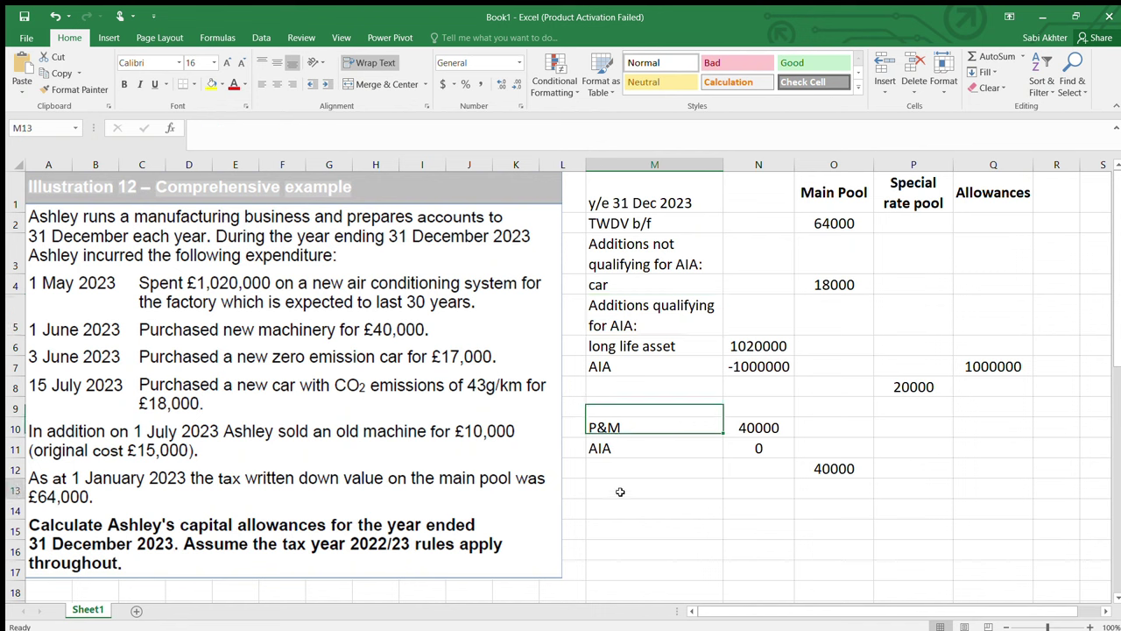
{"action": "type", "text": "dis["}
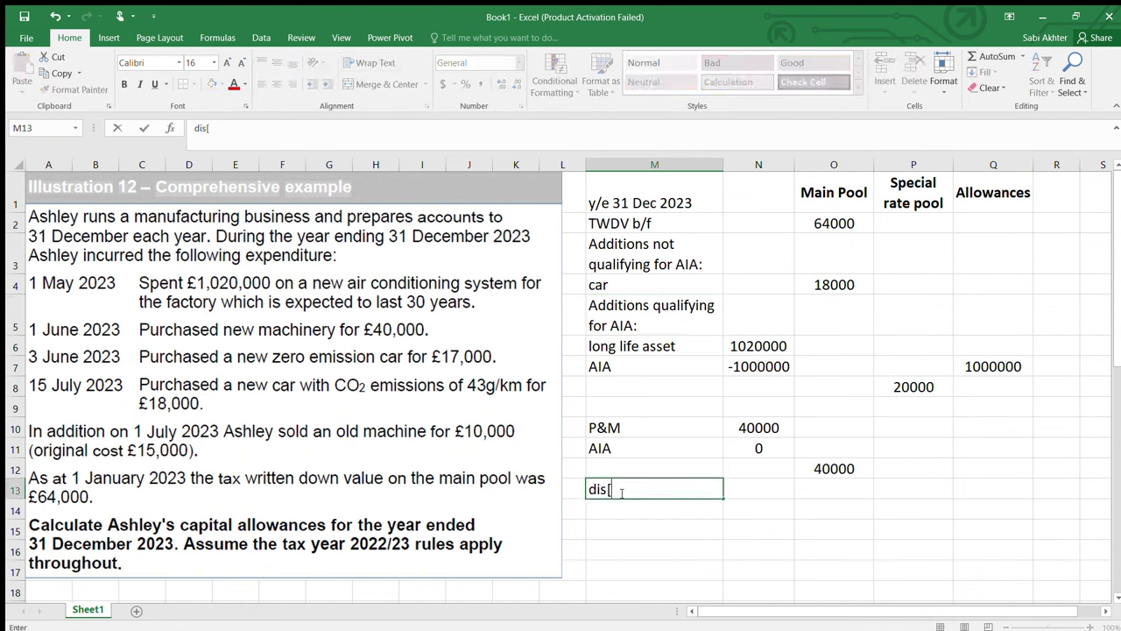
{"action": "key", "text": "BackSpace"}
{"action": "type", "text": "posal"}
{"action": "left_click", "coordinate": [818, 493]}
{"action": "type", "text": "-1"}
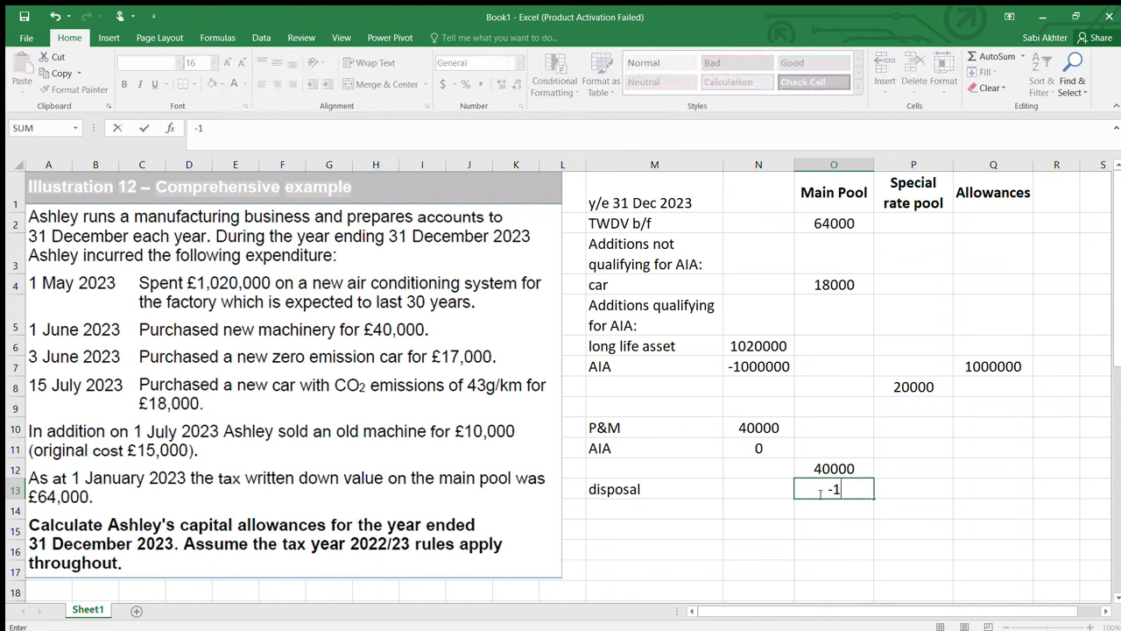
{"action": "type", "text": "0000"}
- Sum O2:O13 in Main Pool cell O14 and enter 20000 in Special rate pool cell P14
{"action": "left_click", "coordinate": [815, 510]}
{"action": "type", "text": "="}
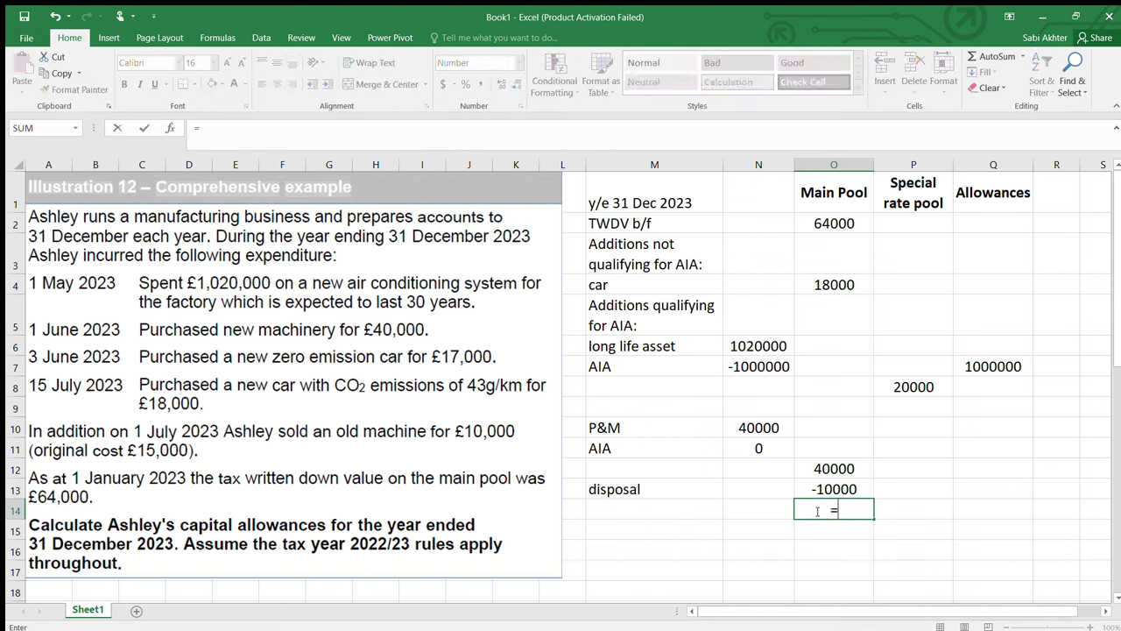
{"action": "type", "text": "sum("}
{"action": "left_click_drag", "start_coordinate": [814, 230], "coordinate": [832, 492]}
{"action": "key", "text": "Return"}
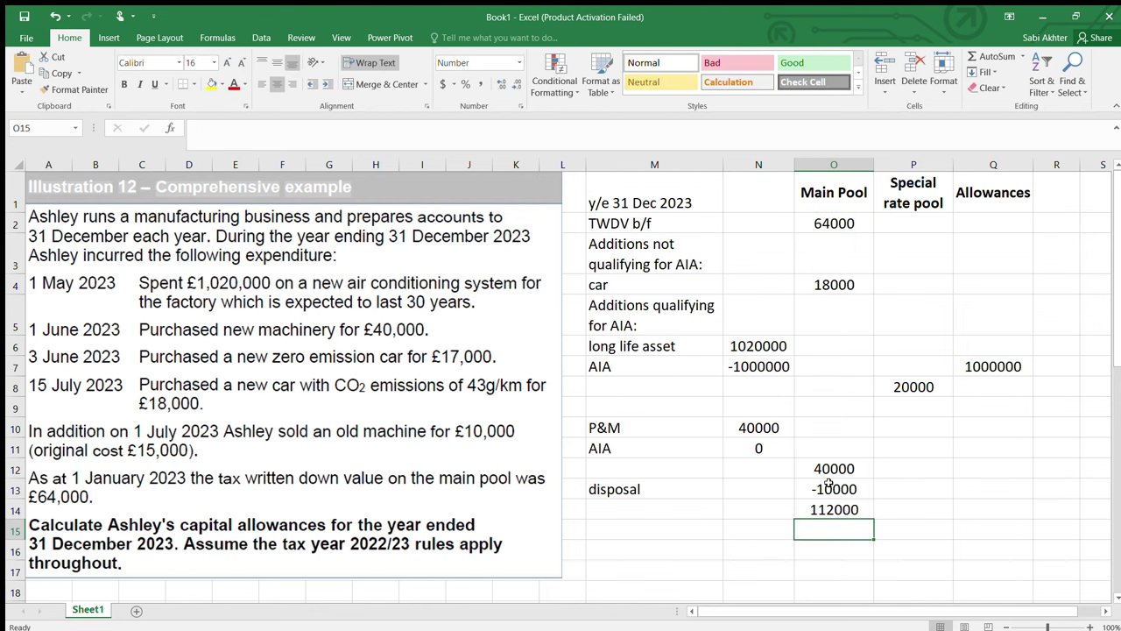
{"action": "left_click", "coordinate": [915, 502]}
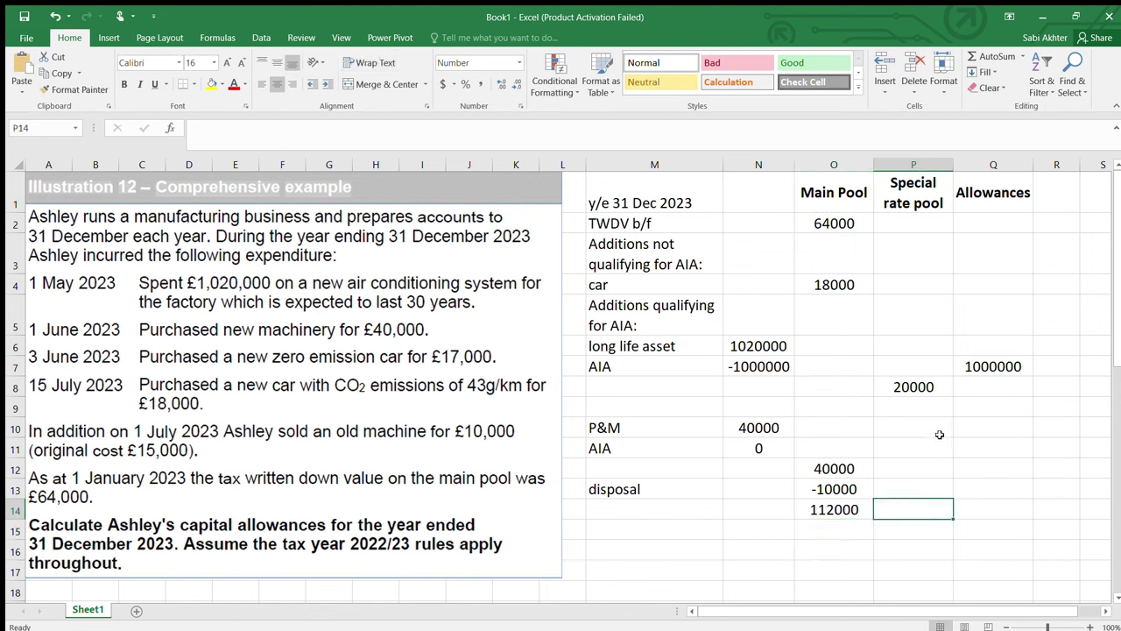
{"action": "type", "text": "20000"}
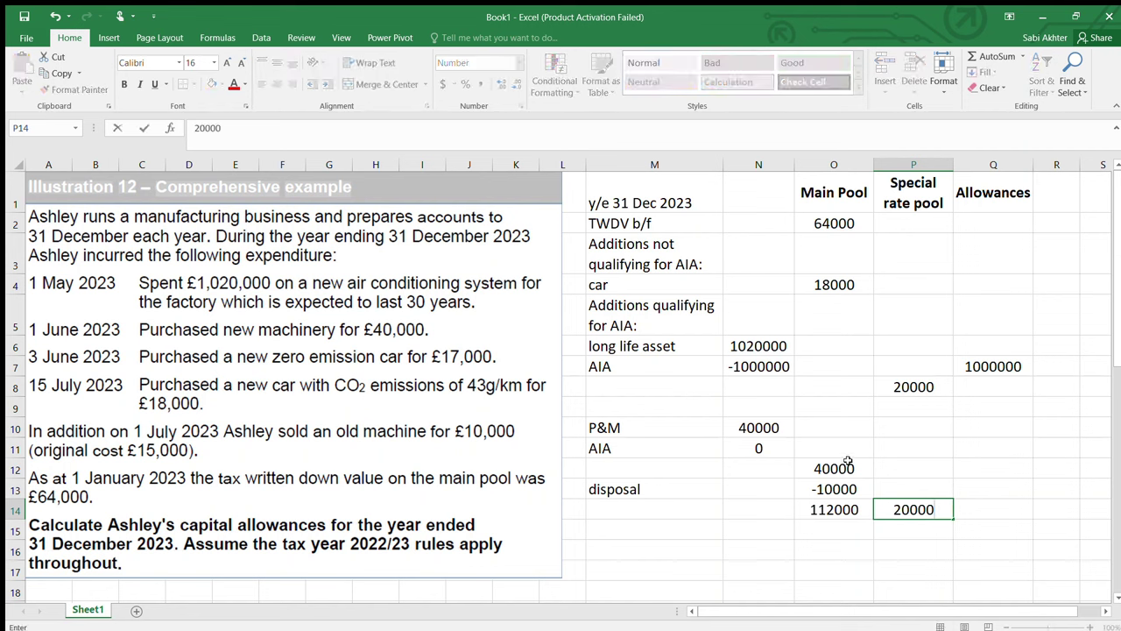
- Add the labels WDA 18% in M15 and WDA 6% in M16
{"action": "left_click", "coordinate": [679, 525]}
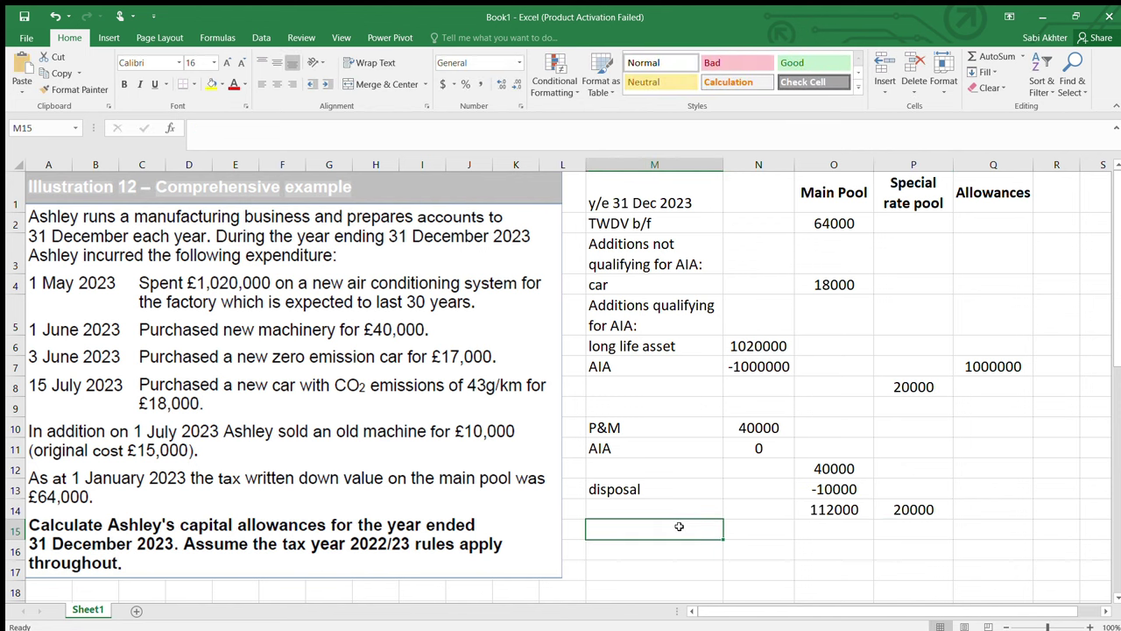
{"action": "type", "text": "WDA"}
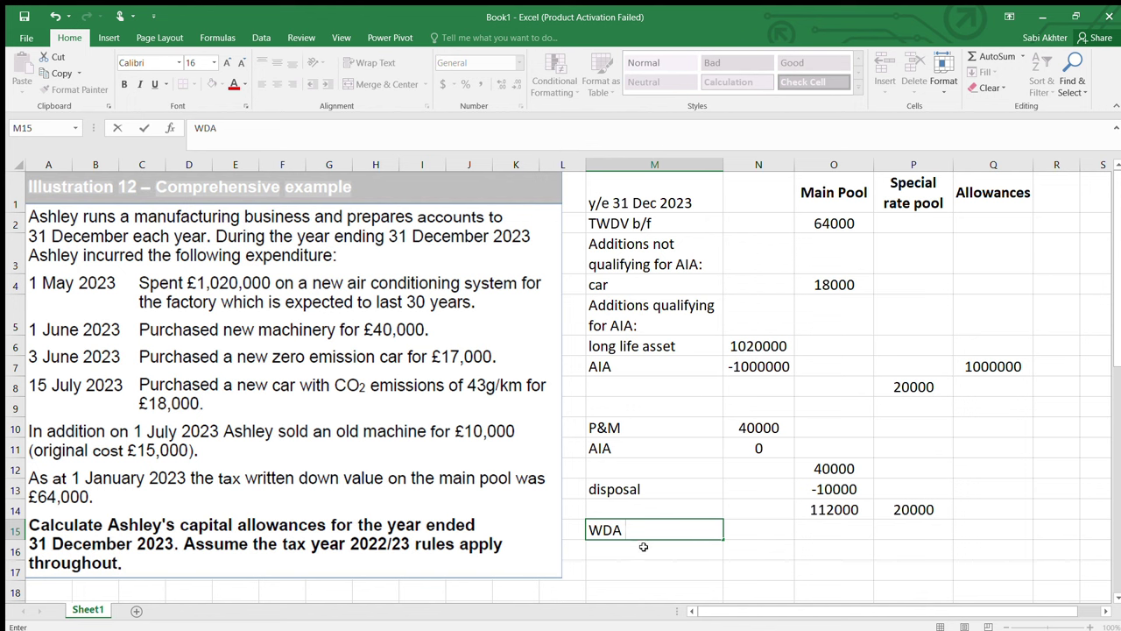
{"action": "type", "text": "18%"}
{"action": "left_click", "coordinate": [804, 506]}
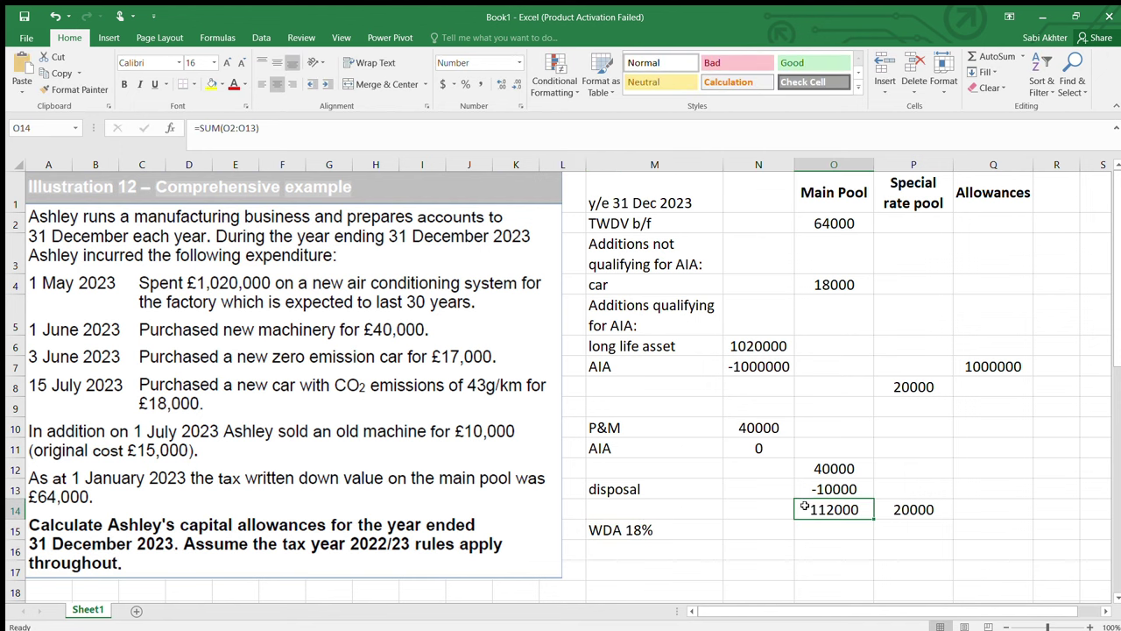
{"action": "left_click", "coordinate": [683, 530]}
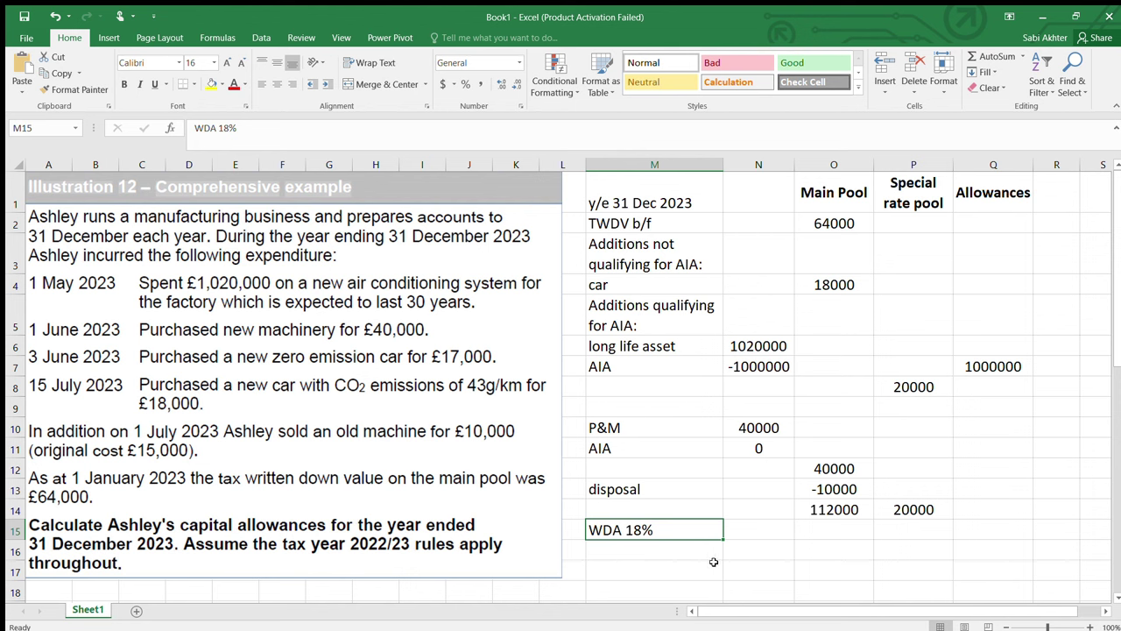
{"action": "left_click", "coordinate": [691, 552]}
{"action": "type", "text": "WDA"}
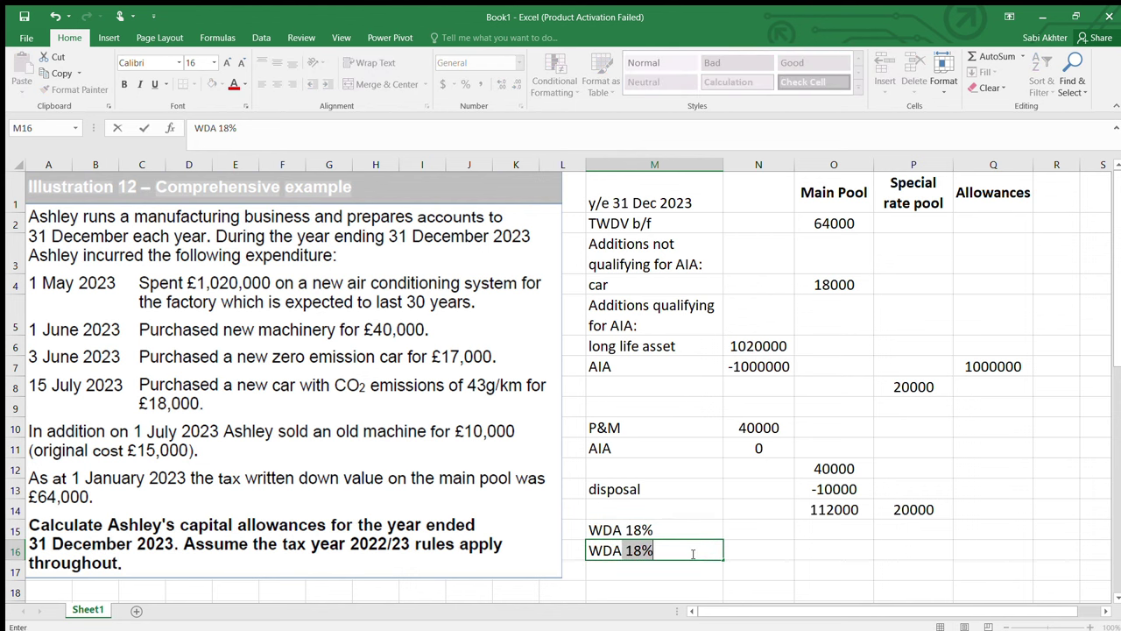
{"action": "type", "text": " 6%"}
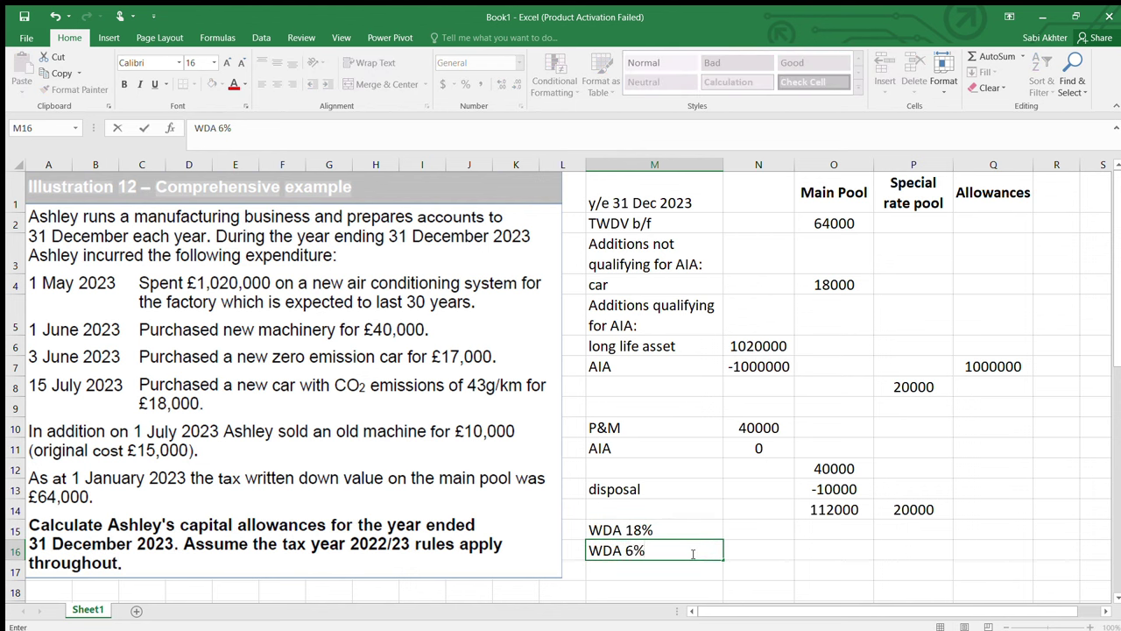
- Calculate the main pool's 18% WDA as a negative amount in O15 with =-0.18*O14
{"action": "left_click", "coordinate": [886, 510]}
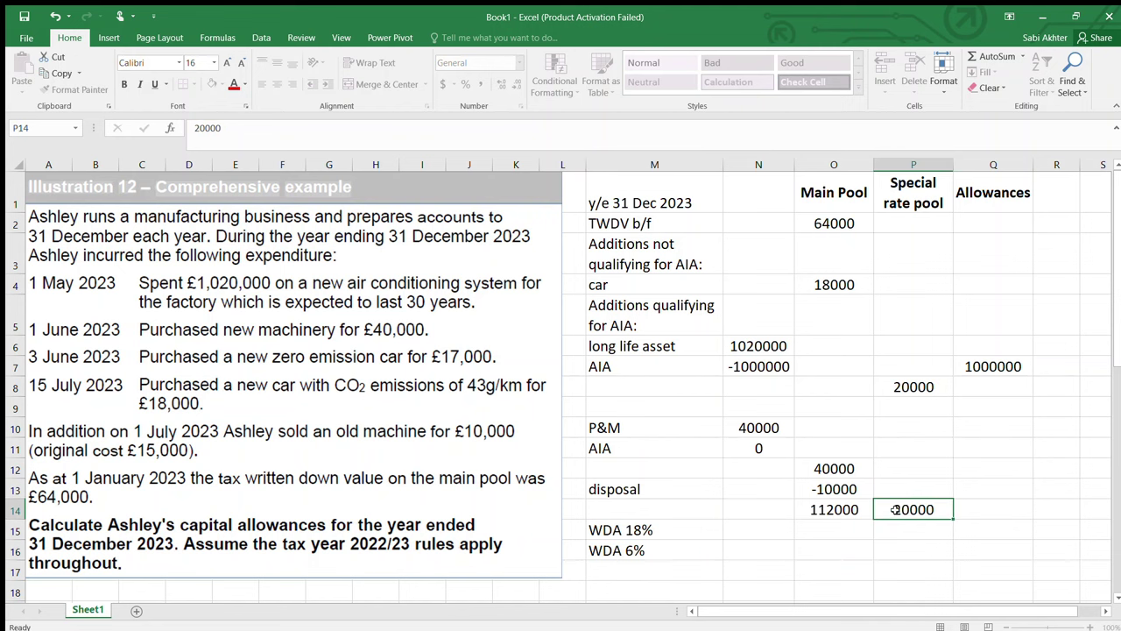
{"action": "left_click", "coordinate": [845, 531]}
{"action": "type", "text": "="}
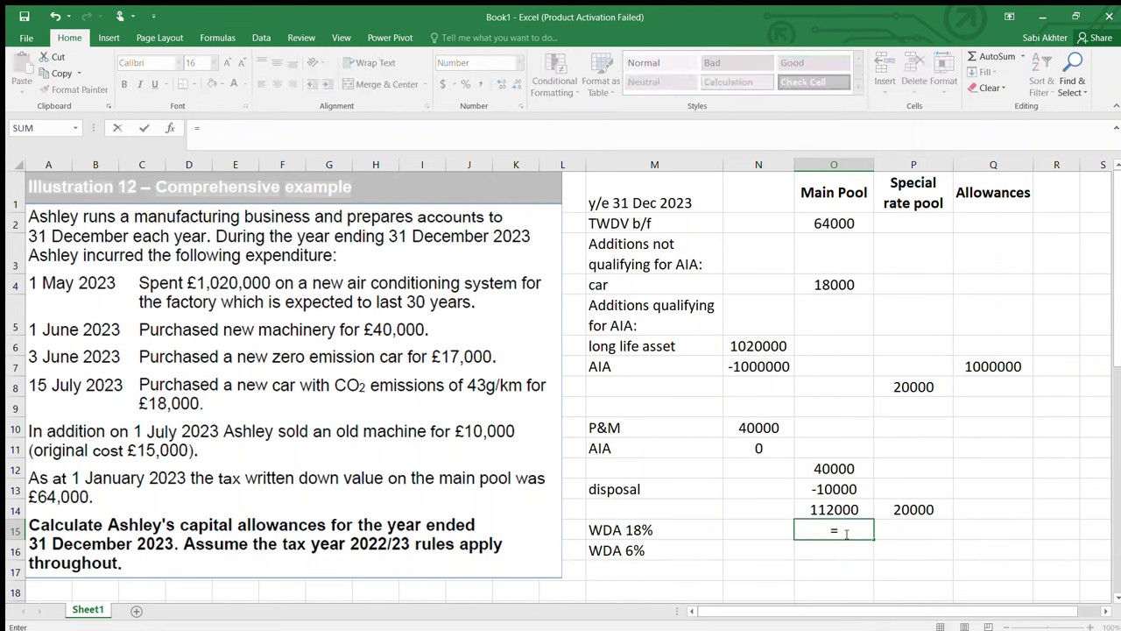
{"action": "type", "text": "0.18*"}
{"action": "left_click", "coordinate": [850, 510]}
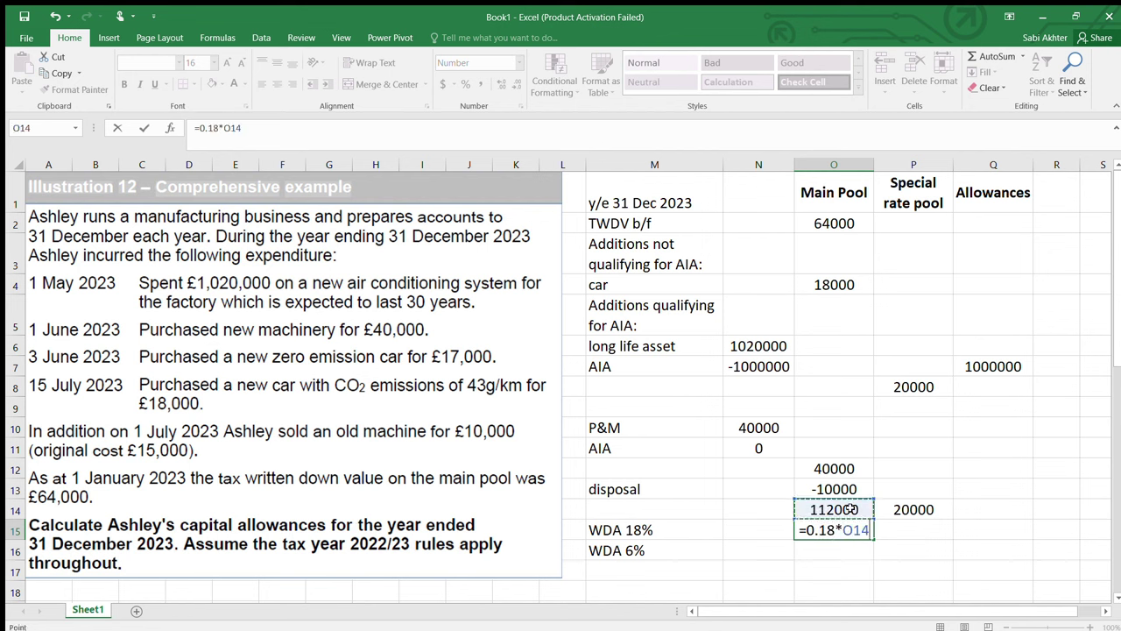
{"action": "key", "text": "Return"}
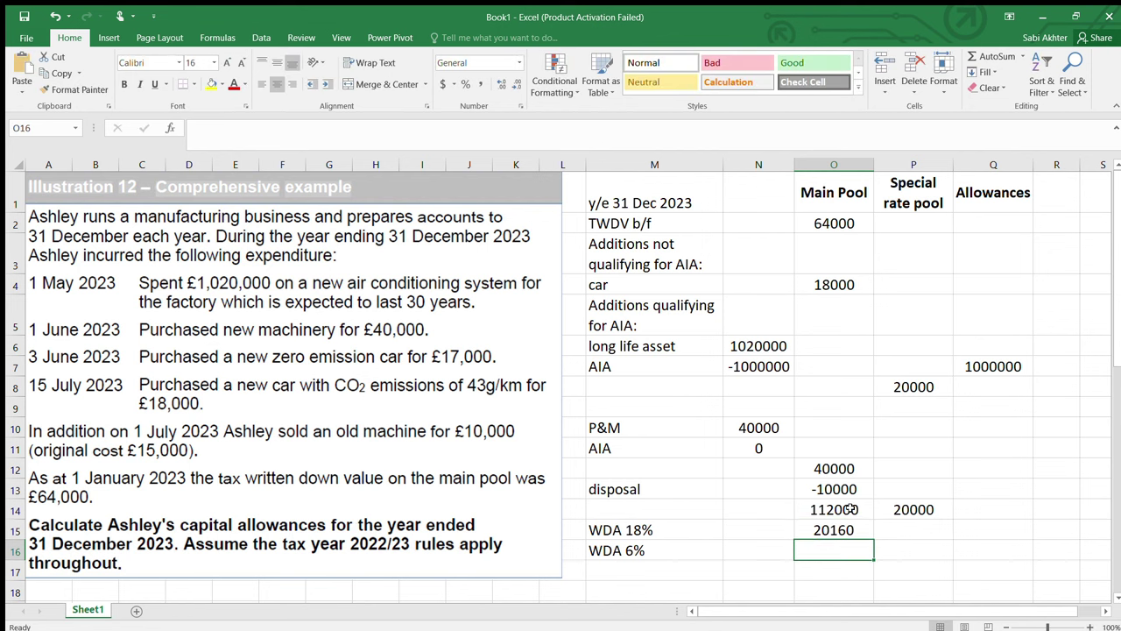
{"action": "double_click", "coordinate": [823, 536]}
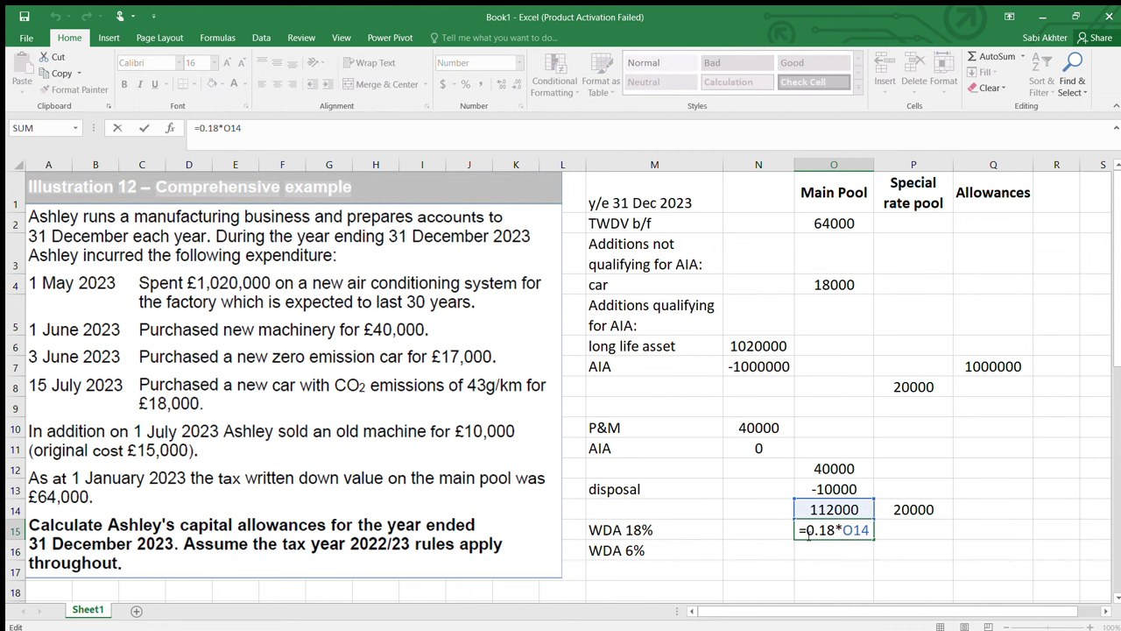
{"action": "type", "text": "-"}
{"action": "key", "text": "Return"}
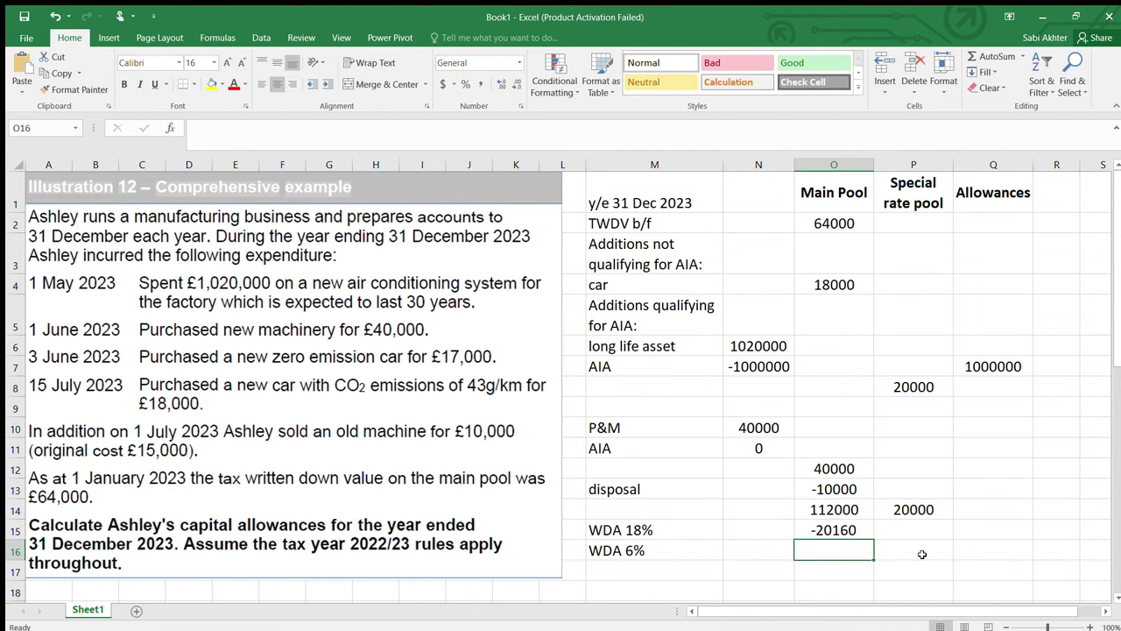
- Calculate the special rate pool's 6% WDA as a negative amount in P16 with =-0.06*P14
{"action": "left_click", "coordinate": [923, 550]}
{"action": "type", "text": "=-"}
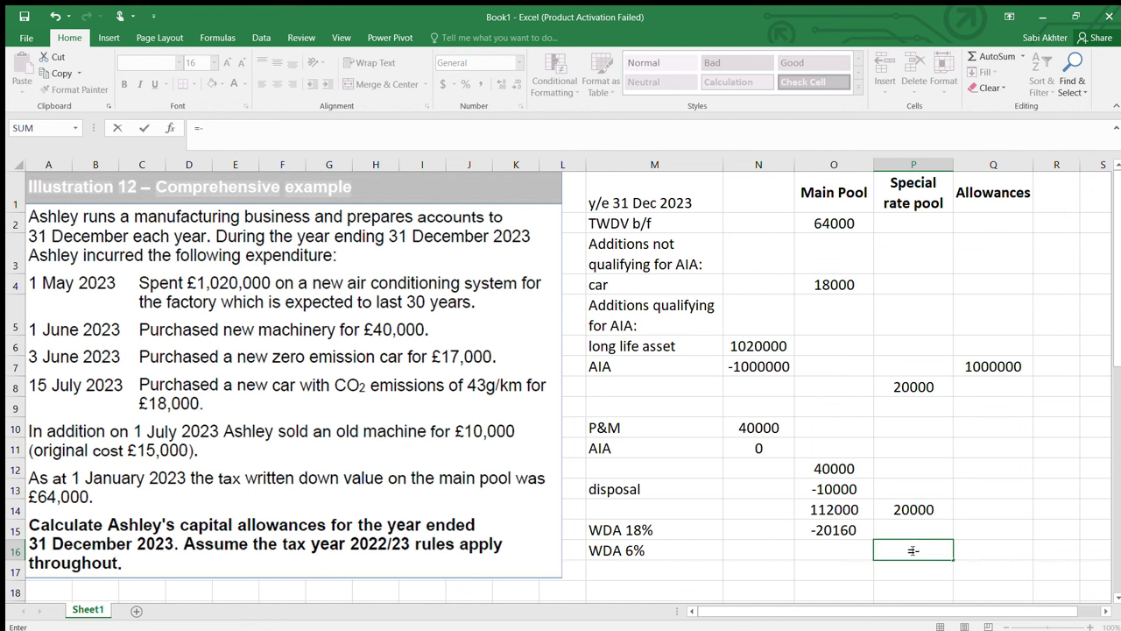
{"action": "type", "text": "0.06*"}
{"action": "left_click", "coordinate": [902, 508]}
{"action": "key", "text": "Return"}
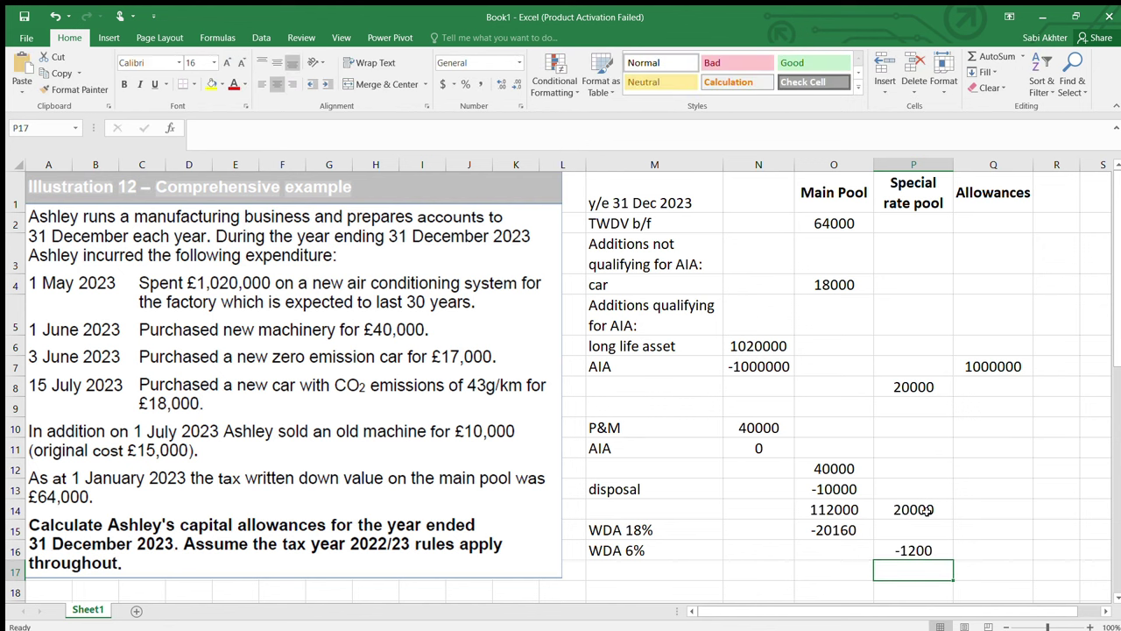
- Enter the writing down allowances in the Allowances column: 20160 in Q15 and 1200 in Q16
{"action": "left_click", "coordinate": [841, 528]}
{"action": "left_click", "coordinate": [908, 550]}
{"action": "left_click", "coordinate": [972, 530]}
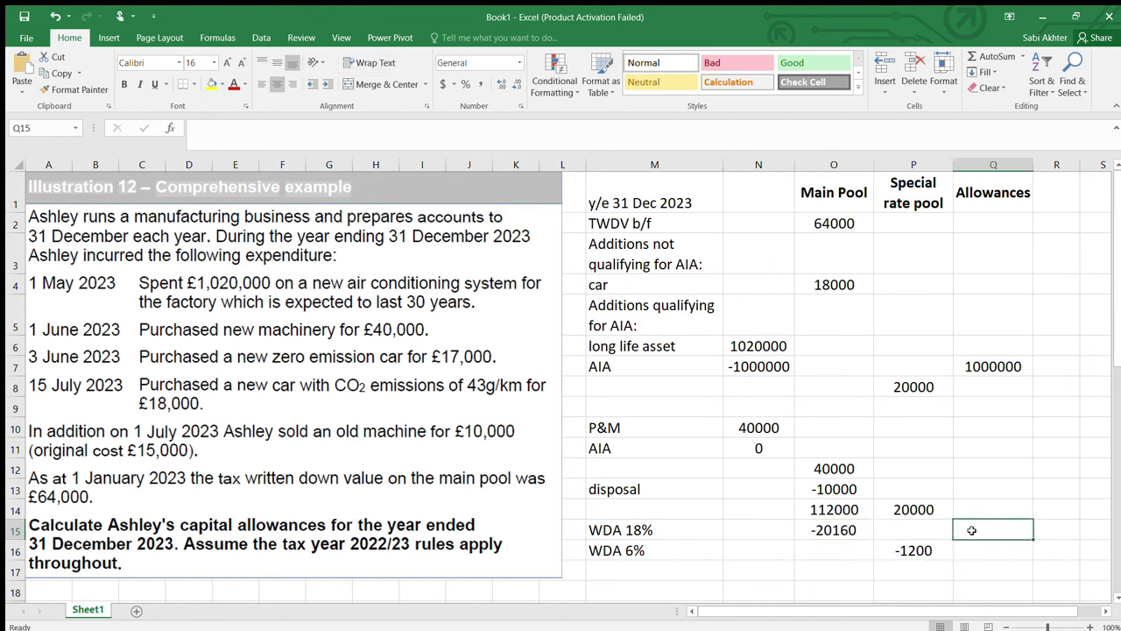
{"action": "type", "text": "20160"}
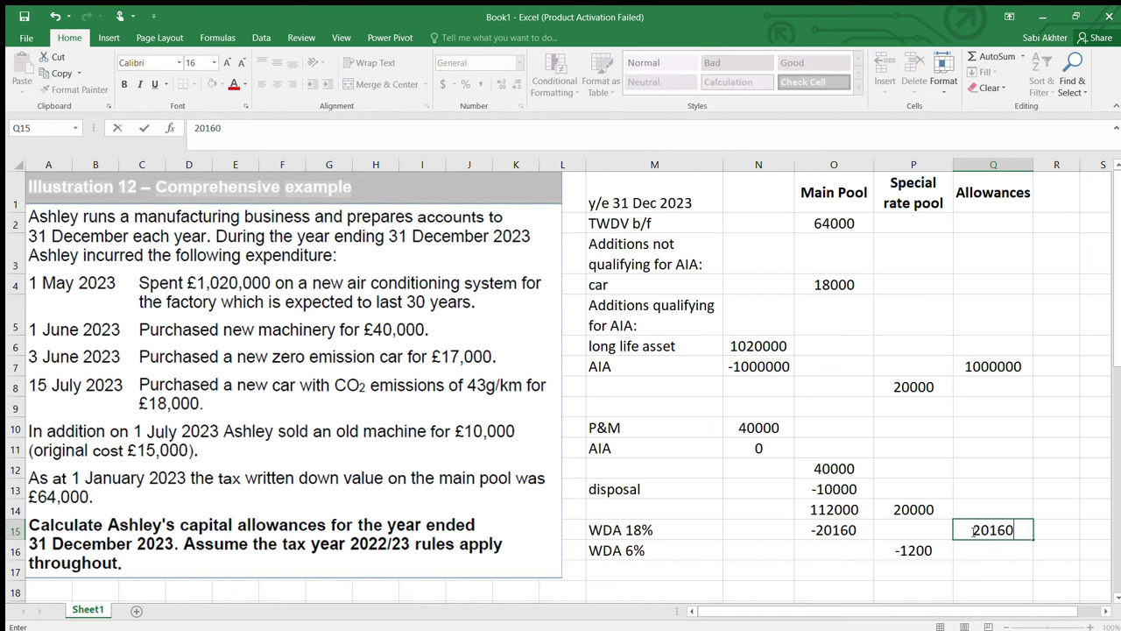
{"action": "key", "text": "Return"}
{"action": "type", "text": "1200"}
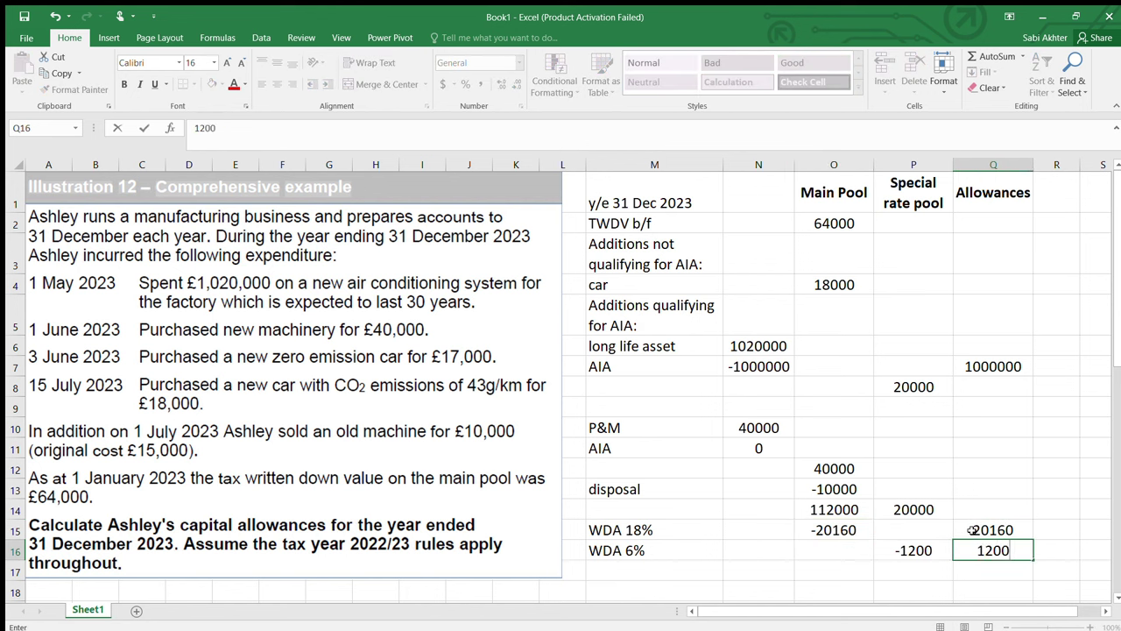
{"action": "key", "text": "Return"}
{"action": "key", "text": "Left"}
{"action": "key", "text": "Left"}
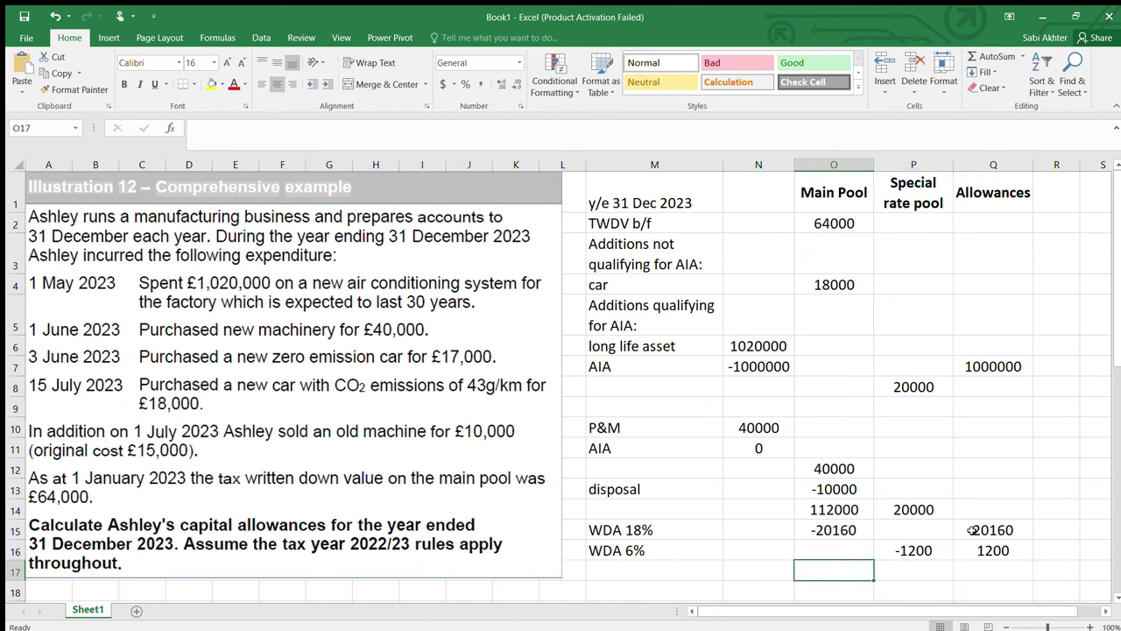
- Copy the M5 heading to M18 and reword it as "Additions qualifying for FYA:"
{"action": "scroll", "coordinate": [972, 530], "scroll_direction": "down", "scroll_amount": 2}
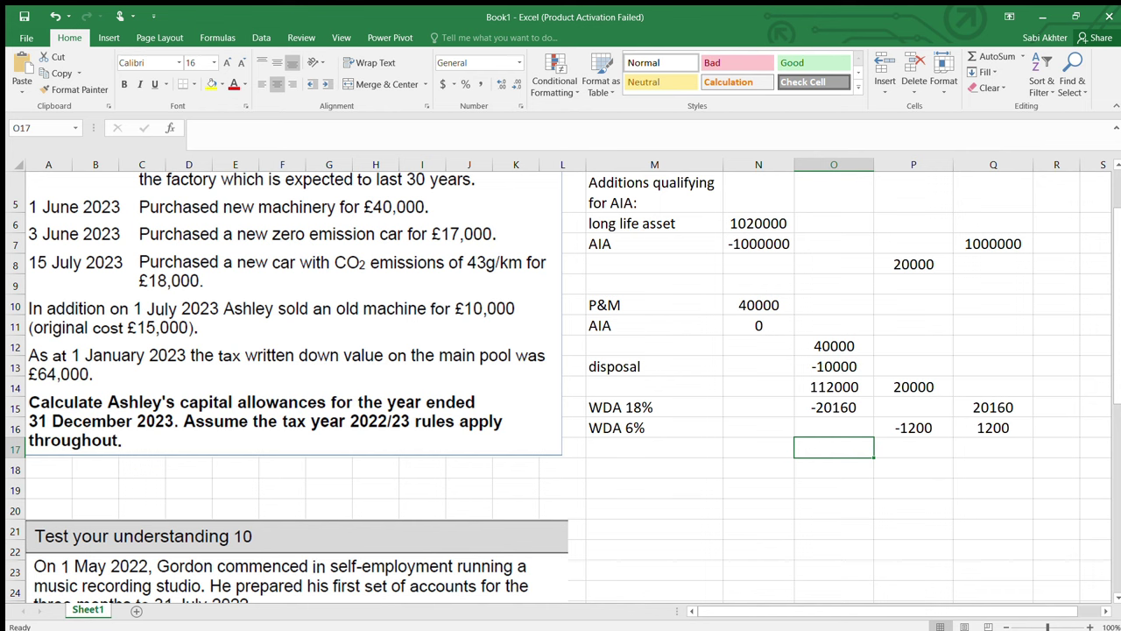
{"action": "left_click", "coordinate": [652, 194]}
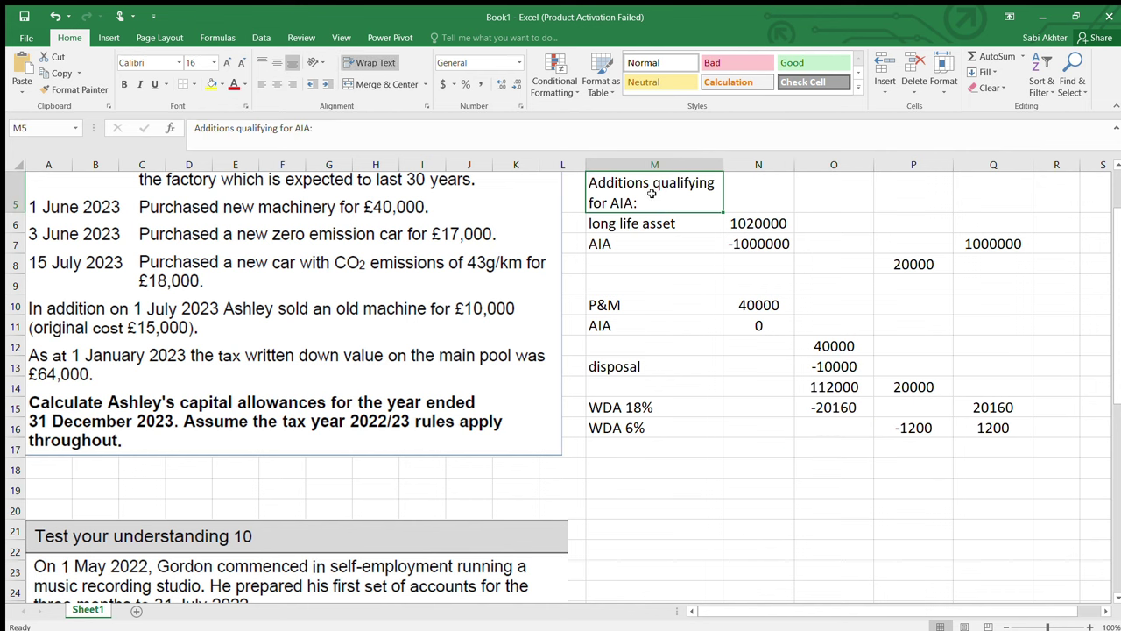
{"action": "key", "text": "ctrl+c"}
{"action": "left_click", "coordinate": [659, 464]}
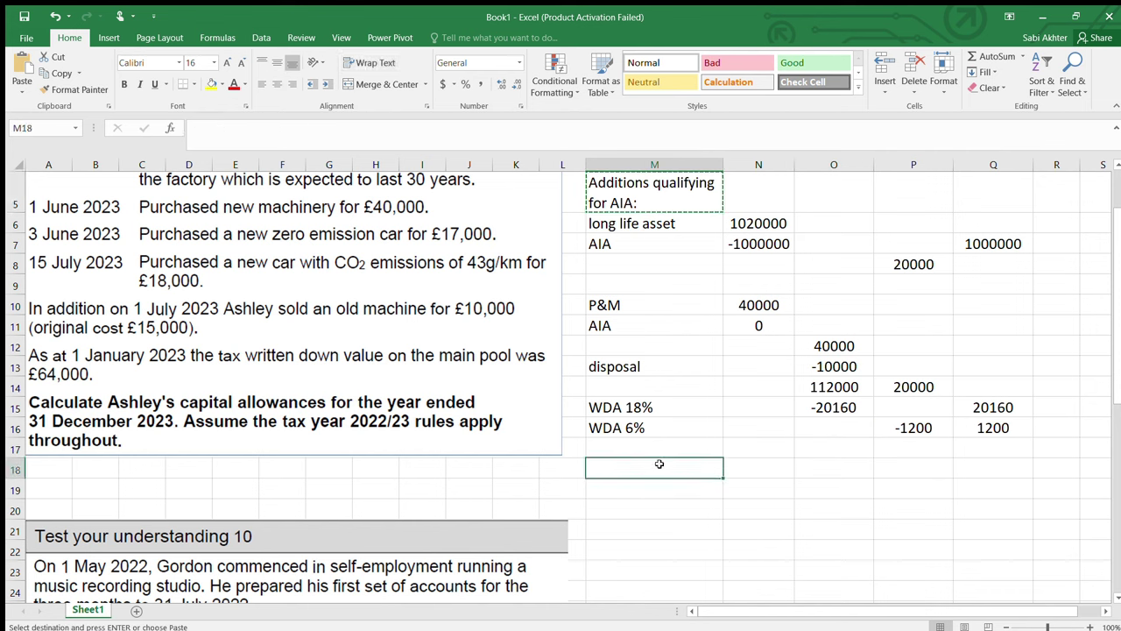
{"action": "key", "text": "ctrl+v"}
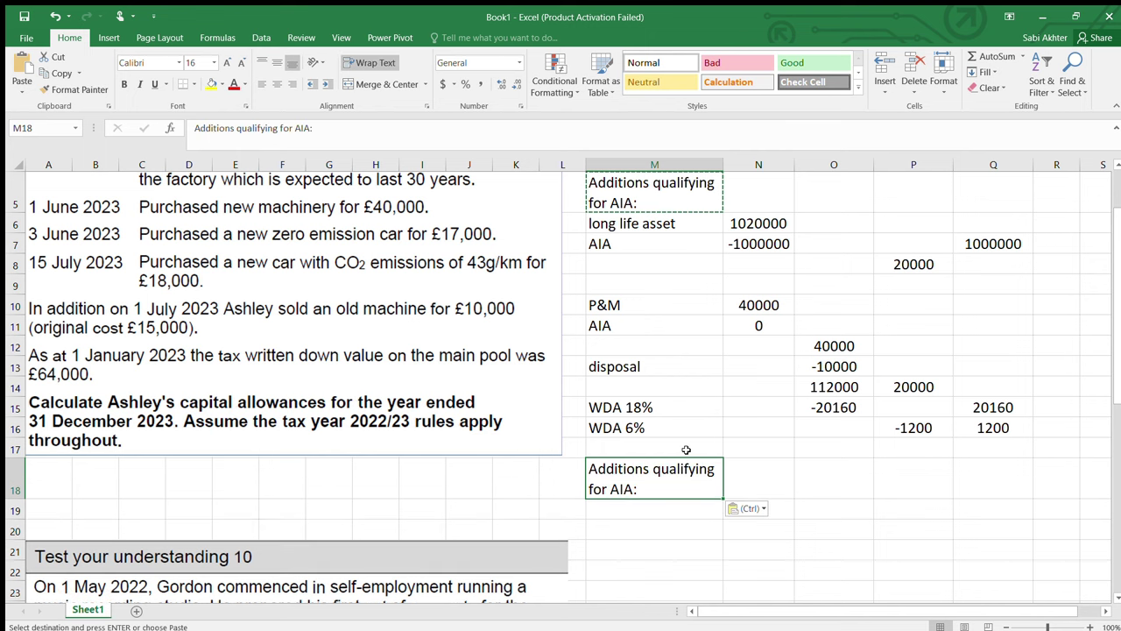
{"action": "double_click", "coordinate": [635, 488]}
{"action": "key", "text": "Left"}
{"action": "key", "text": "BackSpace"}
{"action": "key", "text": "BackSpace"}
{"action": "key", "text": "BackSpace"}
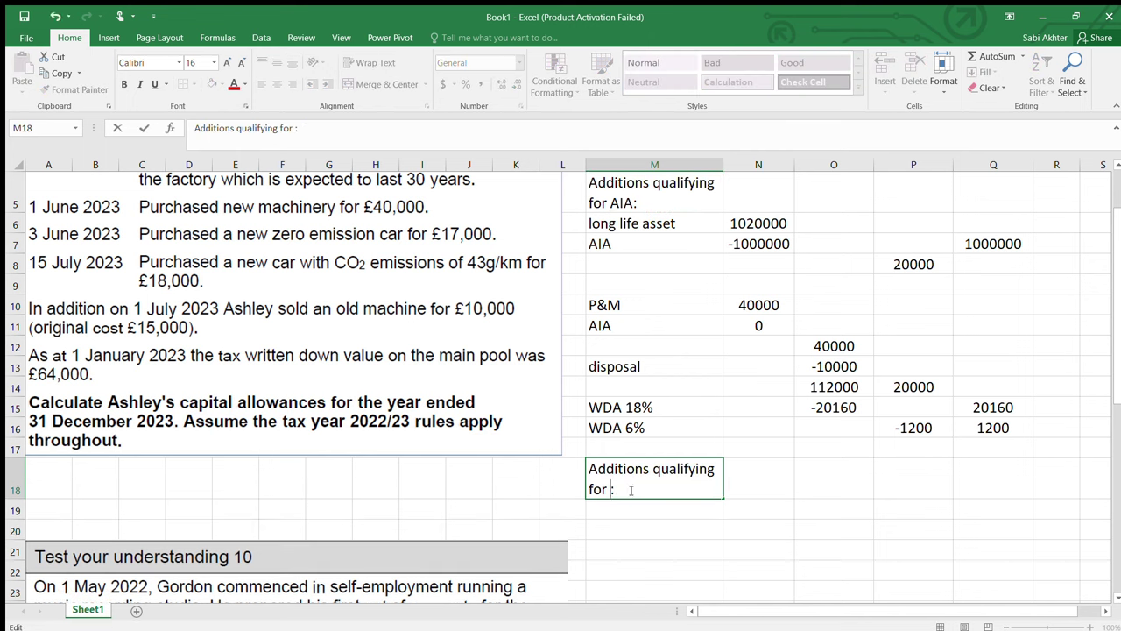
{"action": "type", "text": "FYA"}
- Enter the label "New car (zero emission )" in M19 under the FYA heading
{"action": "left_click", "coordinate": [644, 504]}
{"action": "type", "text": "N"}
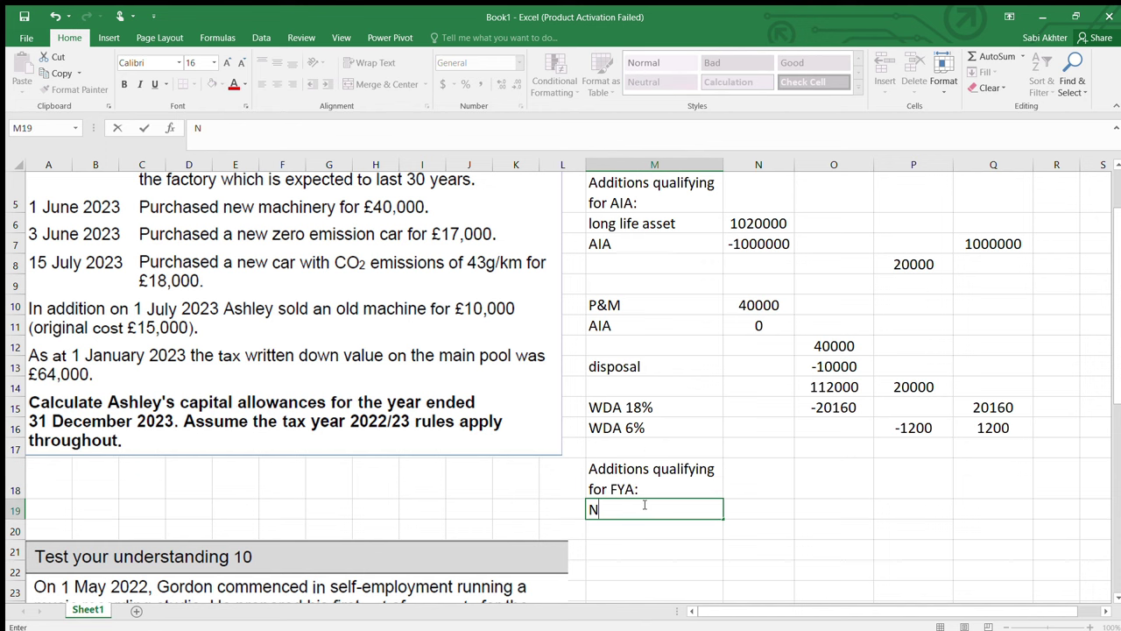
{"action": "type", "text": "ew Cr"}
{"action": "key", "text": "Home"}
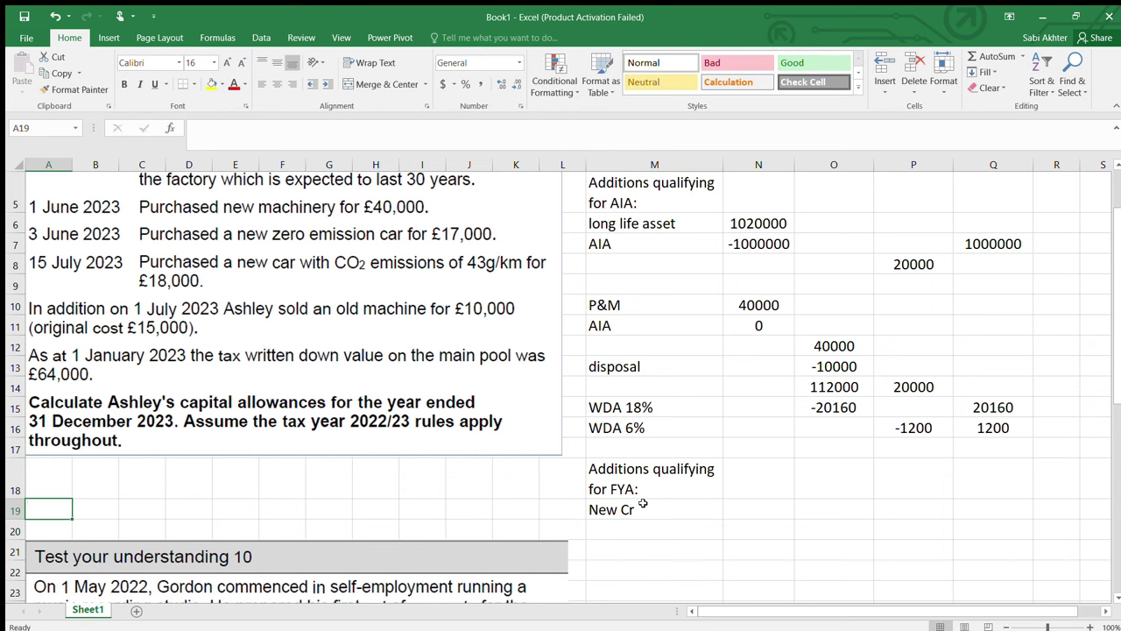
{"action": "type", "text": "AR"}
{"action": "key", "text": "BackSpace"}
{"action": "key", "text": "BackSpace"}
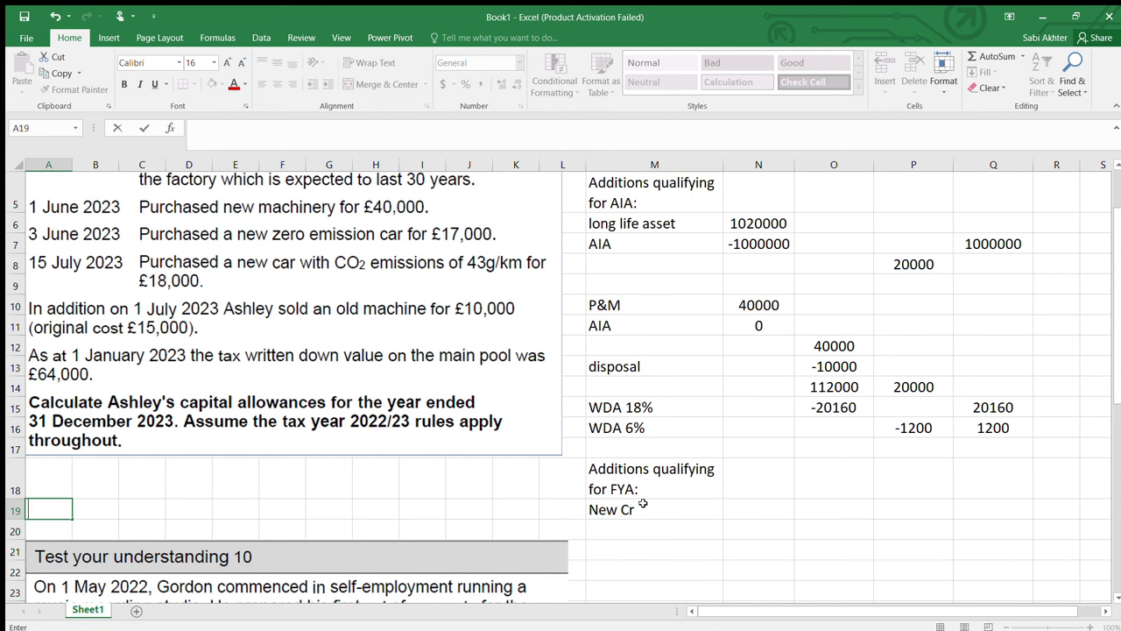
{"action": "left_click", "coordinate": [654, 514]}
{"action": "double_click", "coordinate": [655, 514]}
{"action": "key", "text": "BackSpace"}
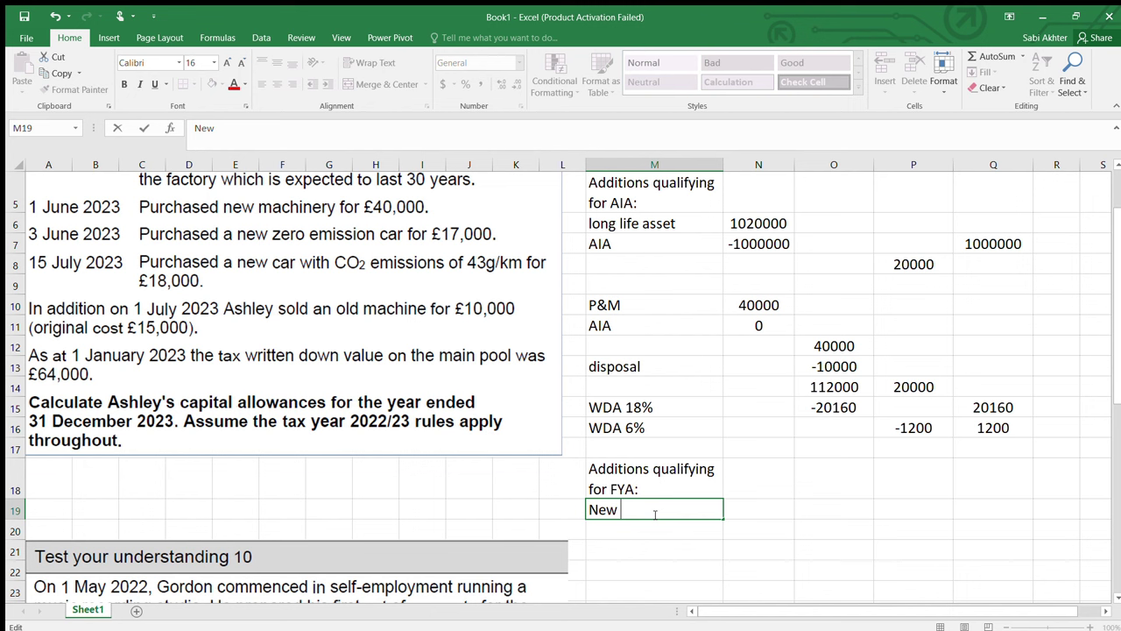
{"action": "key", "text": "BackSpace"}
{"action": "type", "text": "car (zero emo"}
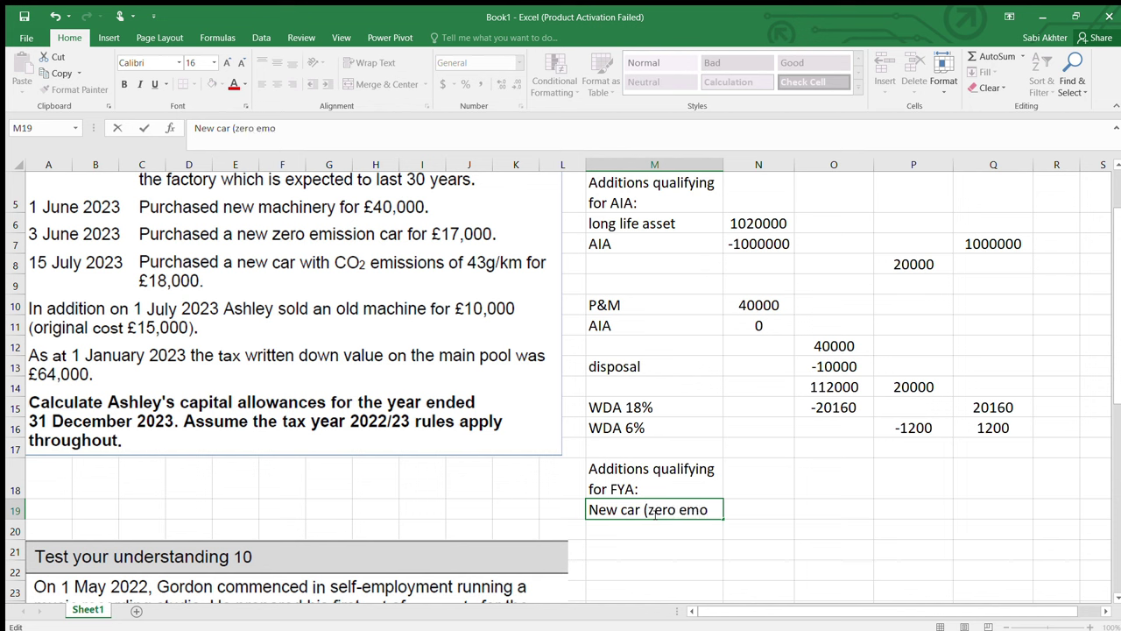
{"action": "key", "text": "BackSpace"}
{"action": "type", "text": "ission )"}
- Widen column M to fit the new car label and enter "FYA (100%)" in M20
{"action": "left_click", "coordinate": [652, 529]}
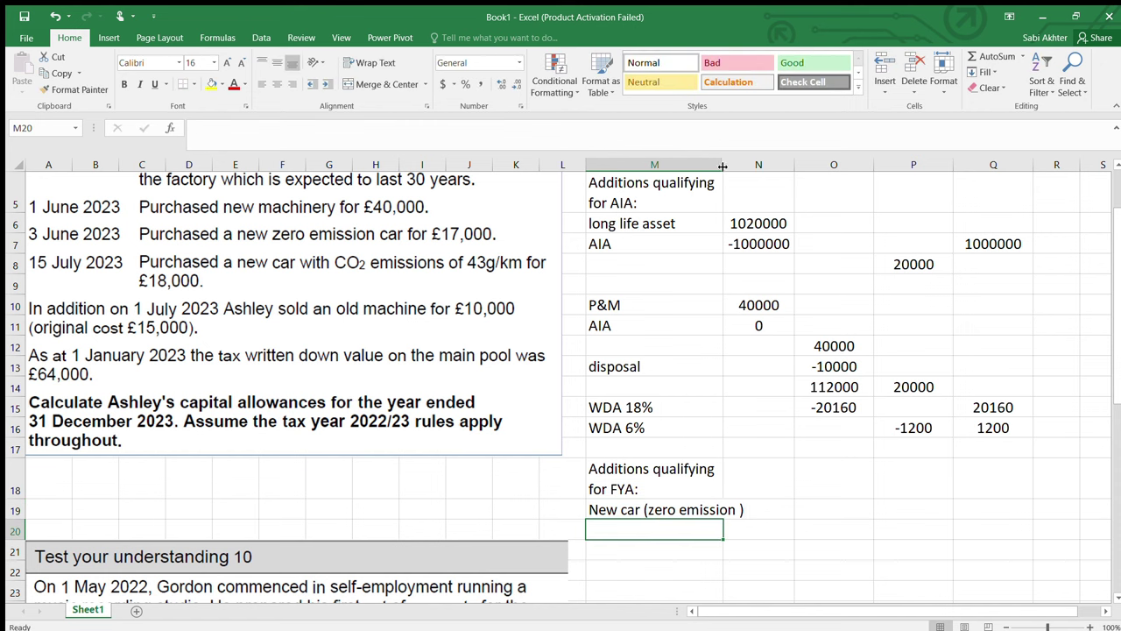
{"action": "left_click_drag", "start_coordinate": [722, 165], "coordinate": [753, 165]}
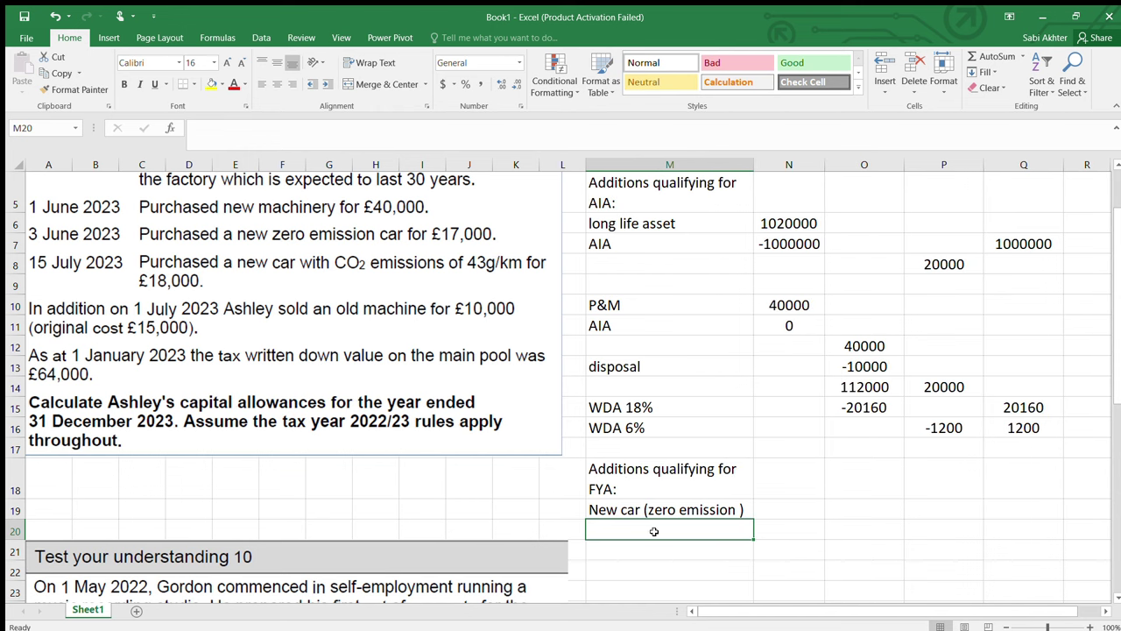
{"action": "type", "text": "FYA ("}
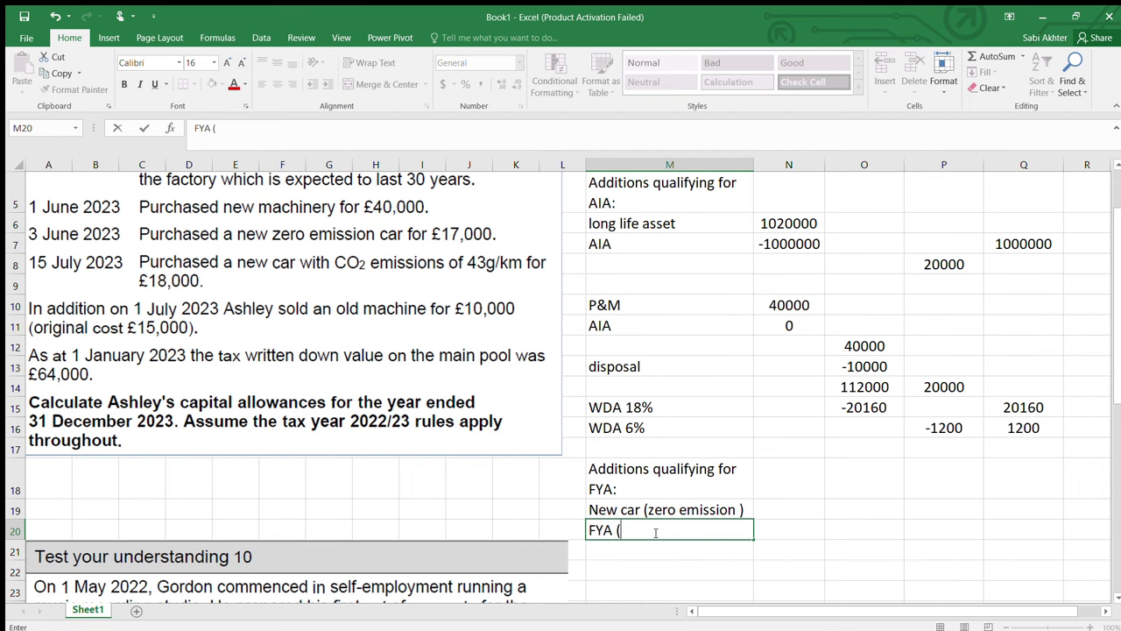
{"action": "type", "text": "100%)"}
- Enter the zero emission car's cost of 17000 in N19 and its first year allowance of -17000 in N20
{"action": "left_click", "coordinate": [764, 508]}
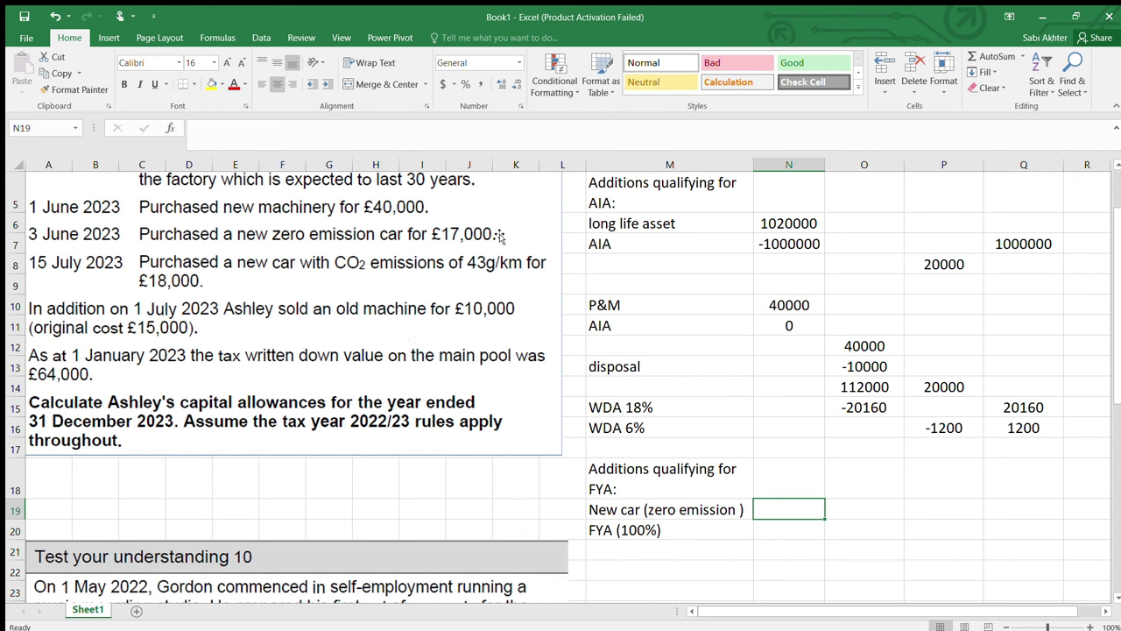
{"action": "type", "text": "170000"}
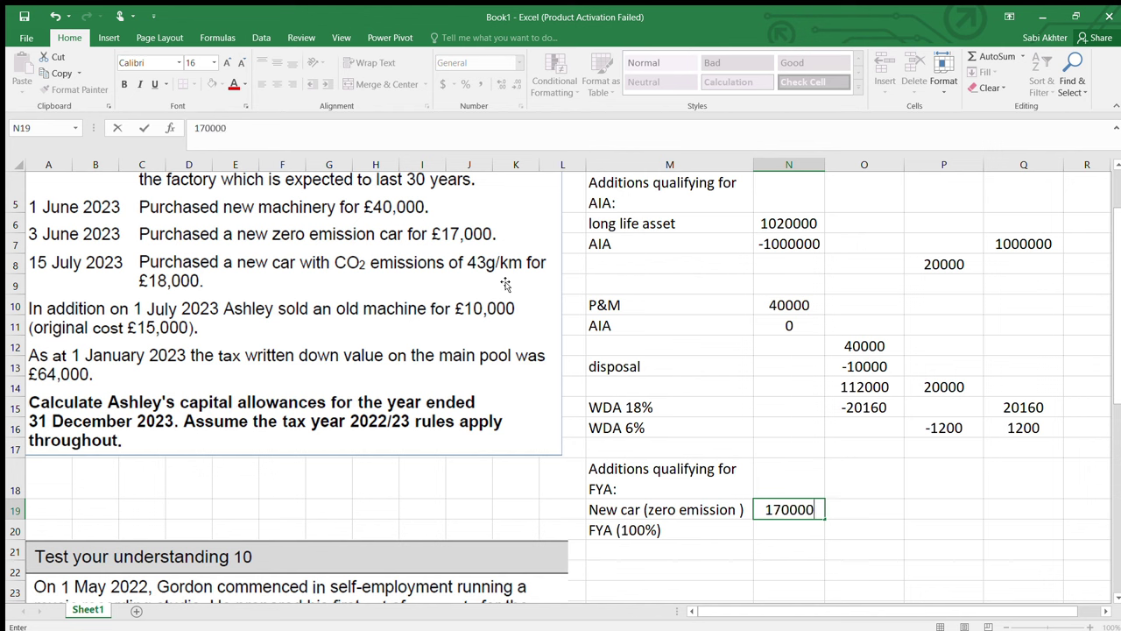
{"action": "key", "text": "BackSpace"}
{"action": "key", "text": "Return"}
{"action": "type", "text": "-1"}
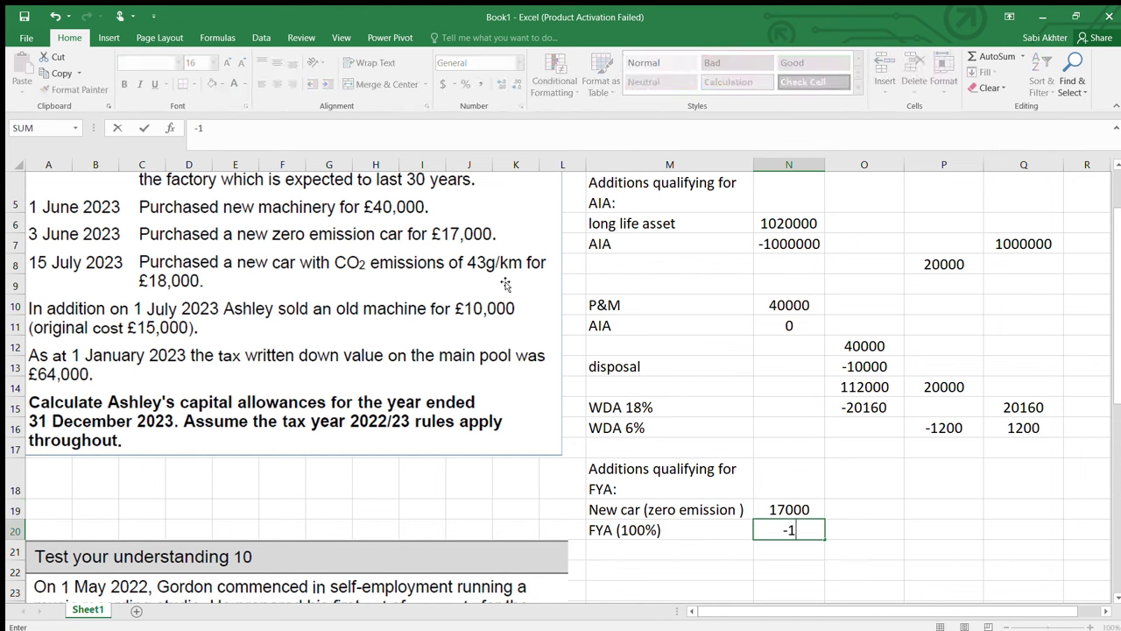
{"action": "type", "text": "70000"}
{"action": "key", "text": "Tab"}
{"action": "key", "text": "Right"}
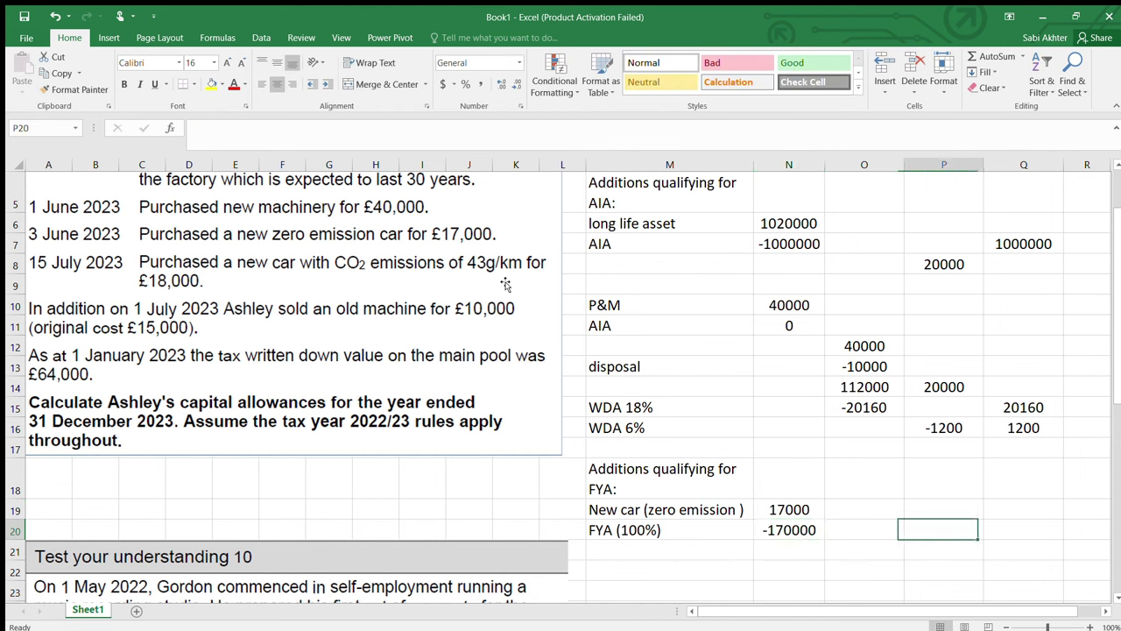
{"action": "key", "text": "Left"}
{"action": "key", "text": "Left"}
{"action": "key", "text": "BackSpace"}
{"action": "type", "text": "-"}
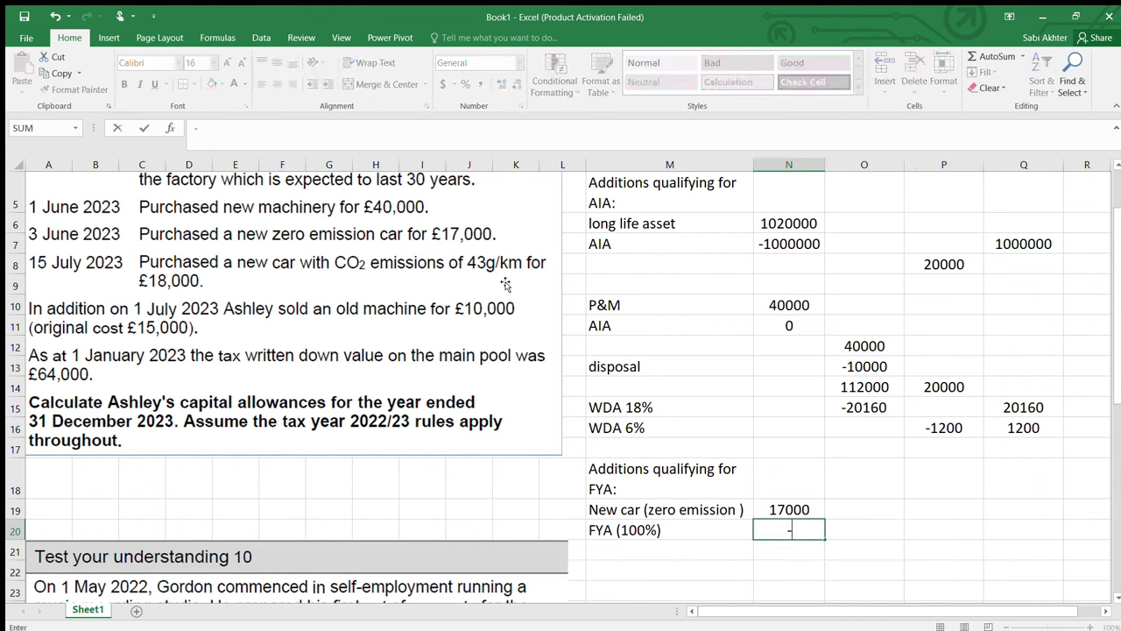
{"action": "type", "text": "17000"}
- Enter 17000 for the FYA in Allowances cell Q20
{"action": "key", "text": "Tab"}
{"action": "key", "text": "Tab"}
{"action": "key", "text": "Tab"}
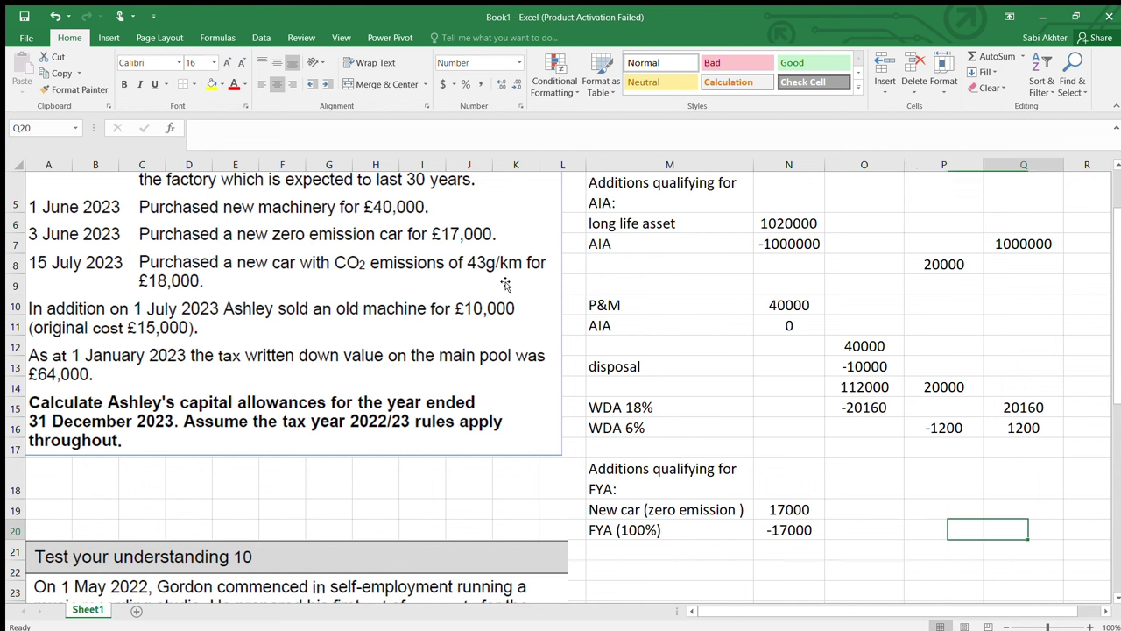
{"action": "type", "text": "17000"}
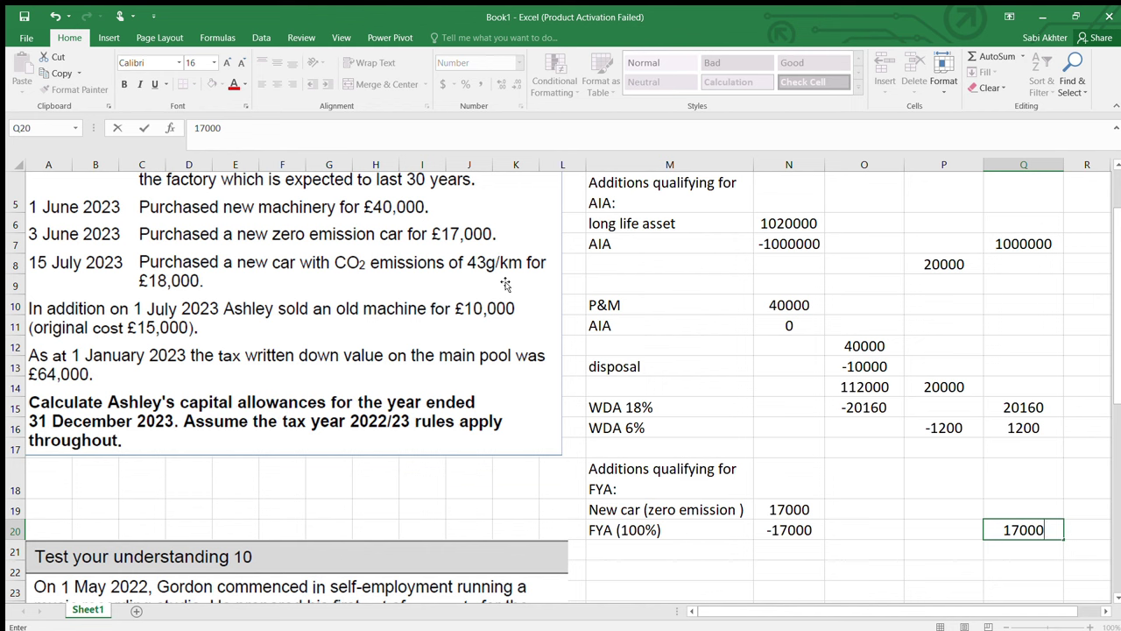
{"action": "key", "text": "Return"}
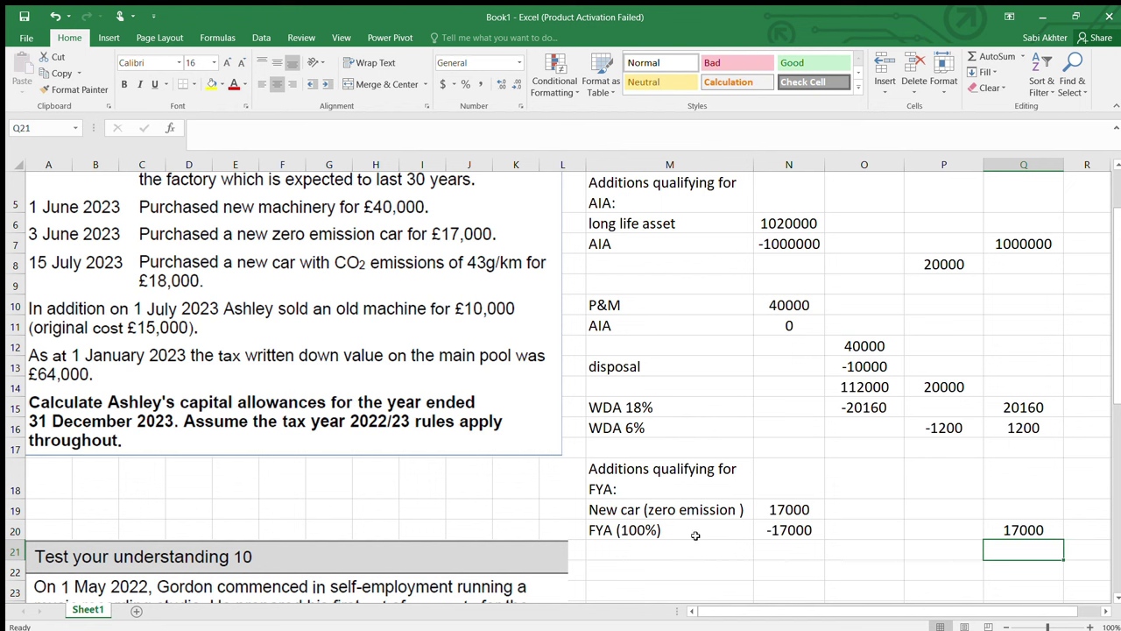
- Enter 0 in Main Pool cell O21 and add the label "TWDV c/f" in M22
{"action": "left_click", "coordinate": [854, 524]}
{"action": "left_click", "coordinate": [855, 549]}
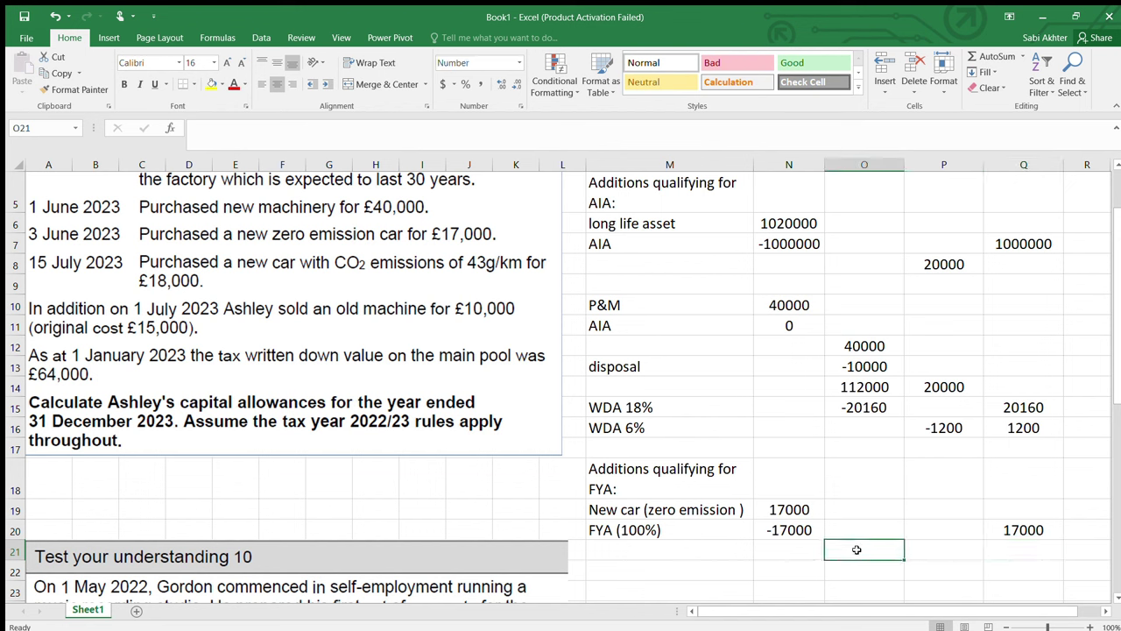
{"action": "type", "text": "0"}
{"action": "key", "text": "Return"}
{"action": "key", "text": "Left"}
{"action": "key", "text": "Left"}
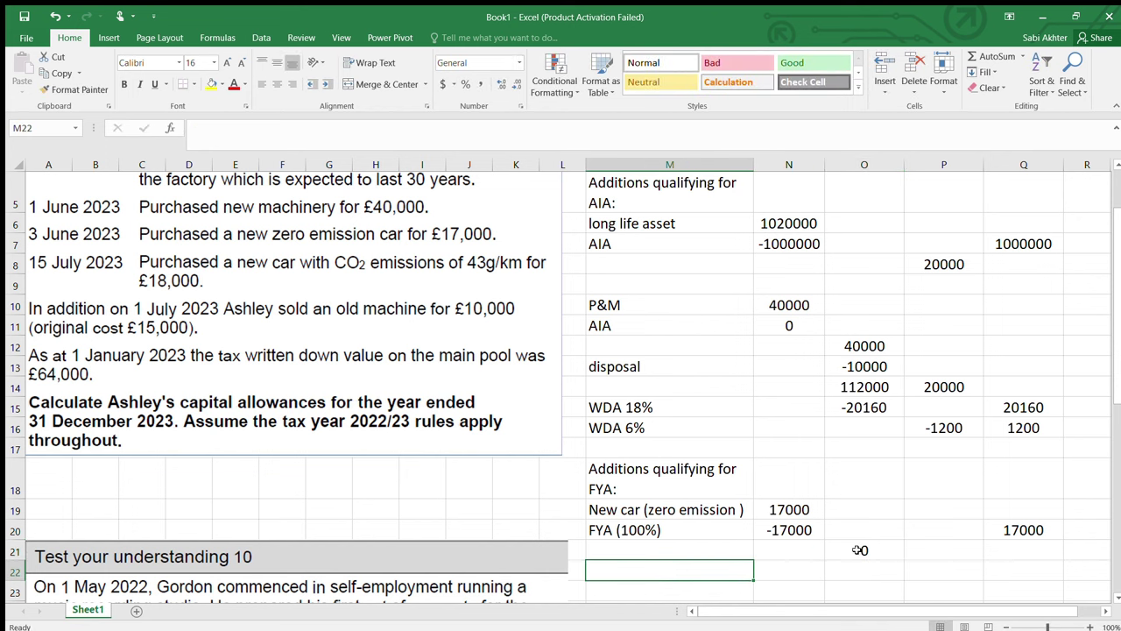
{"action": "type", "text": "T"}
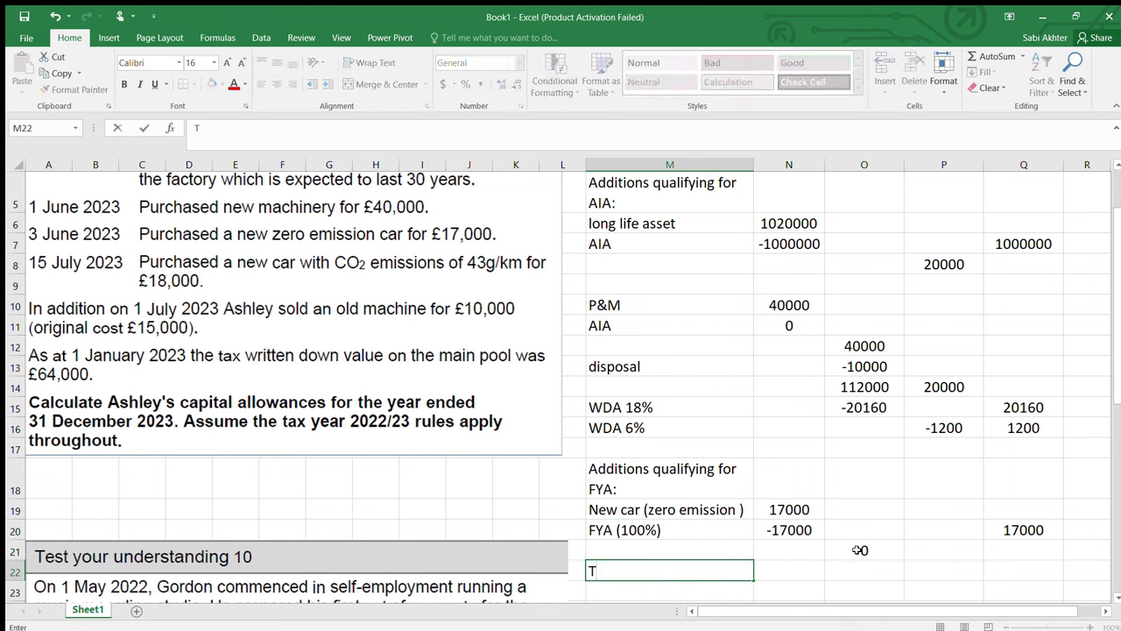
{"action": "type", "text": "WDV c/f"}
- Calculate the main pool's TWDV c/f in O22 by summing O14:O15
{"action": "key", "text": "Tab"}
{"action": "key", "text": "Tab"}
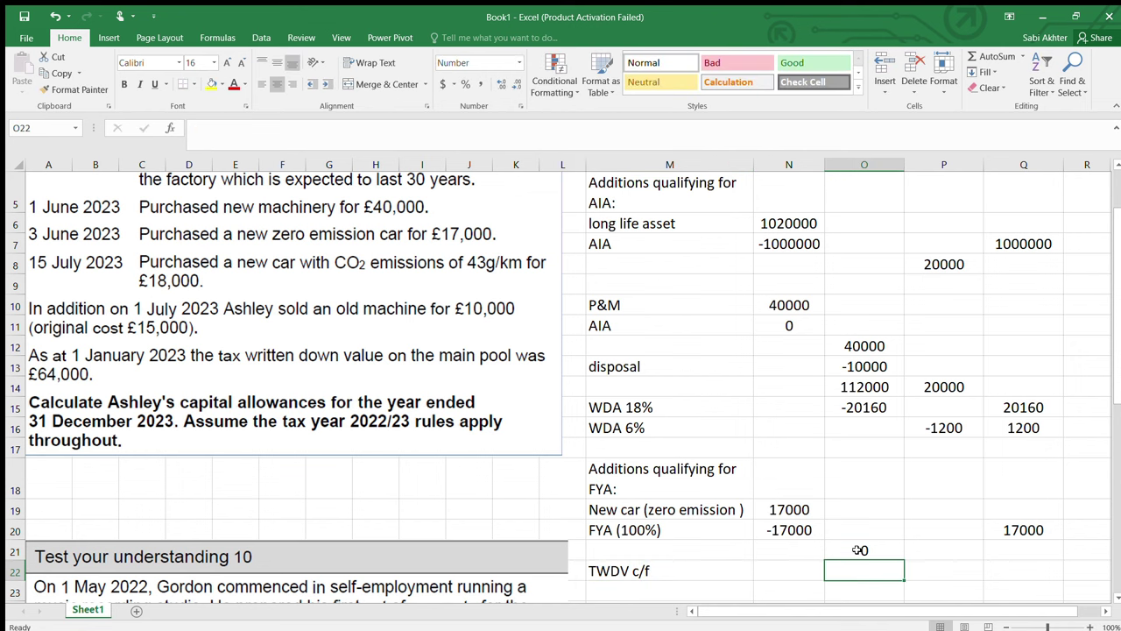
{"action": "type", "text": "=sum("}
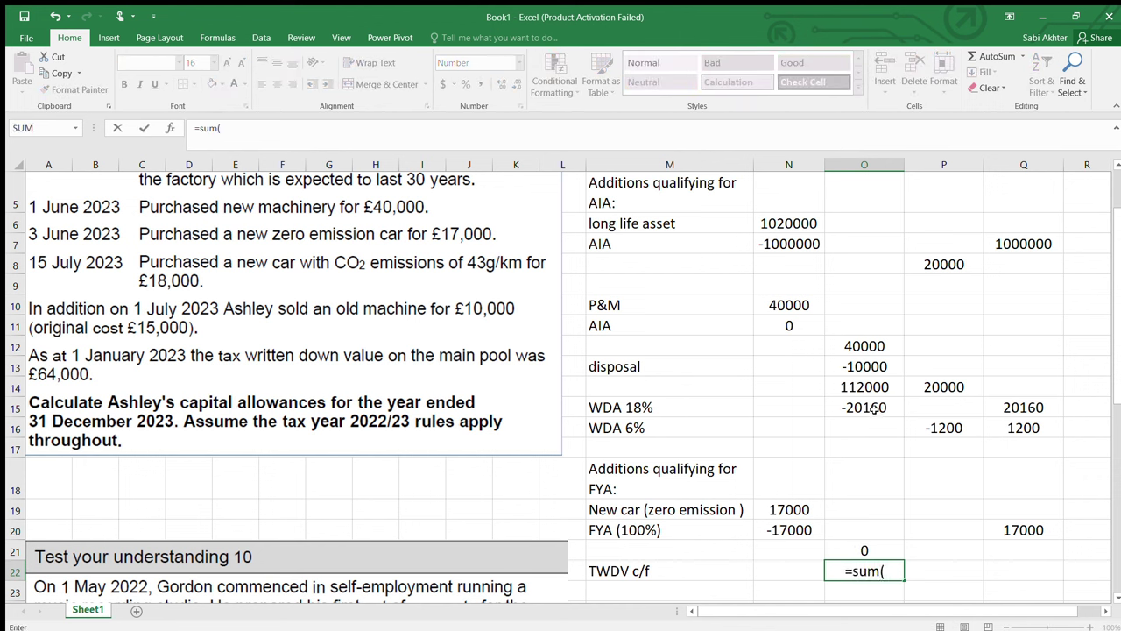
{"action": "left_click_drag", "start_coordinate": [863, 409], "coordinate": [864, 477]}
{"action": "left_click_drag", "start_coordinate": [863, 386], "coordinate": [864, 408]}
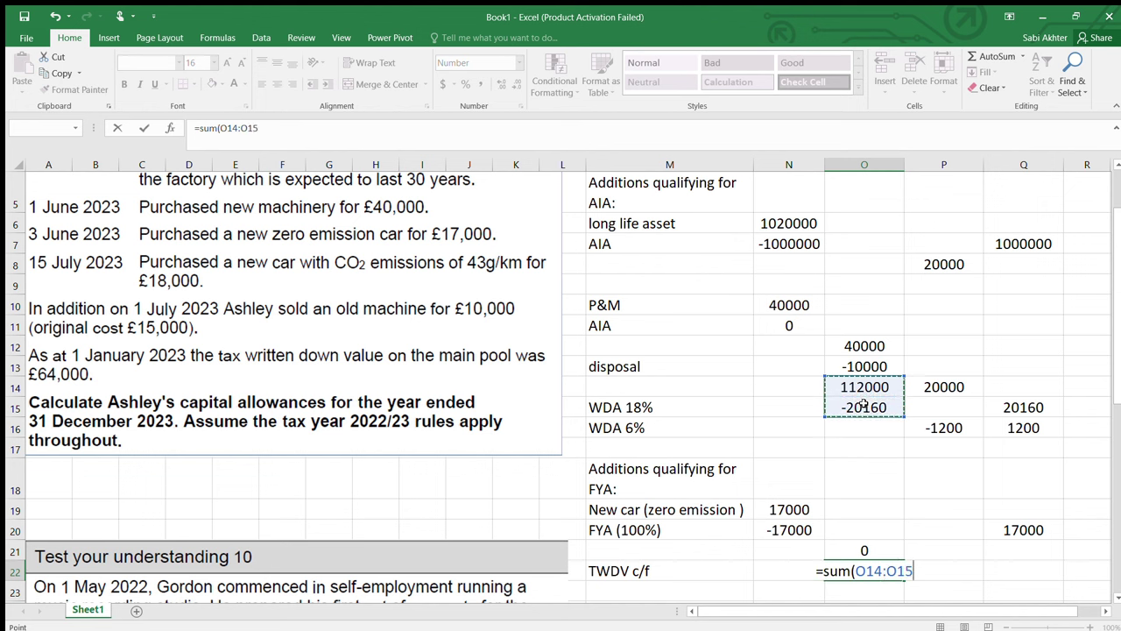
{"action": "key", "text": "Return"}
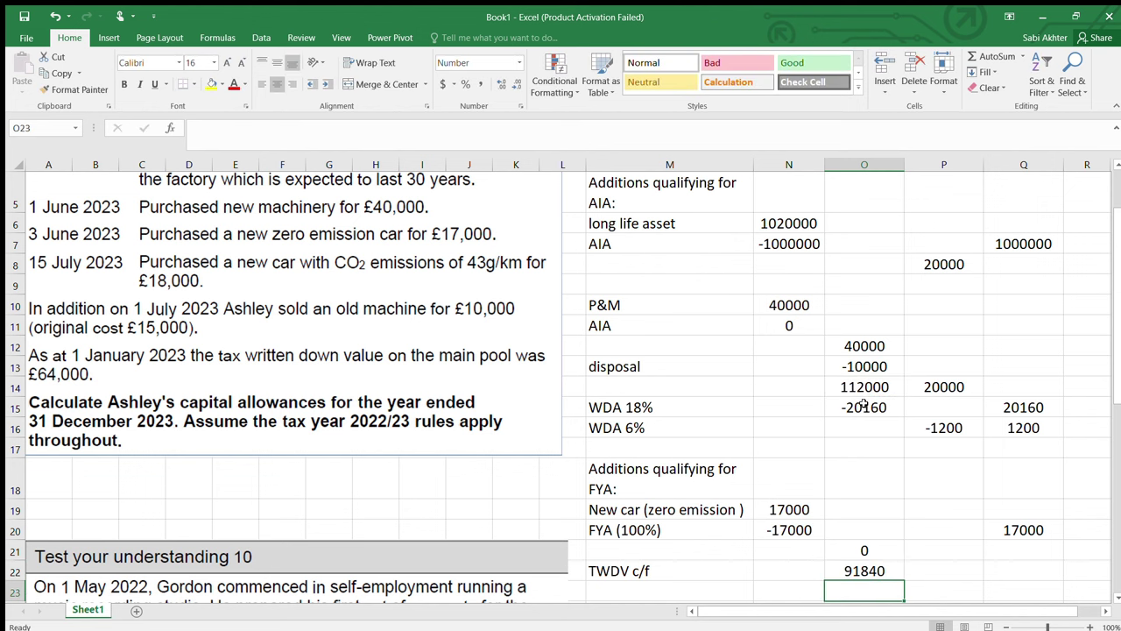
- Calculate the special rate pool's TWDV c/f in P22 by summing P14:P16
{"action": "left_click", "coordinate": [940, 569]}
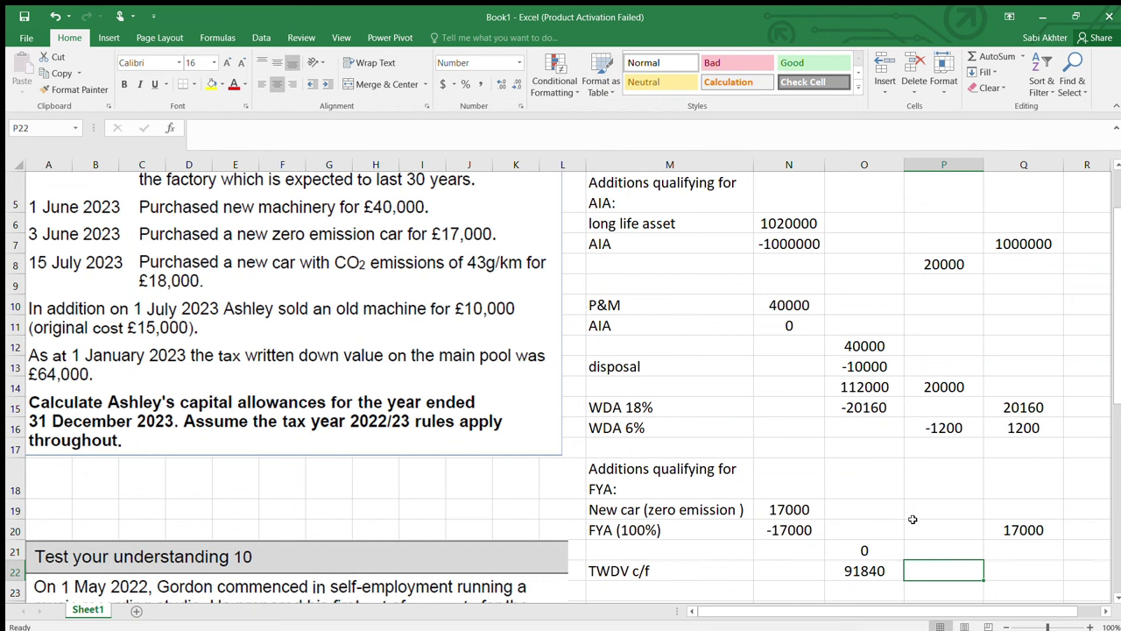
{"action": "type", "text": "="}
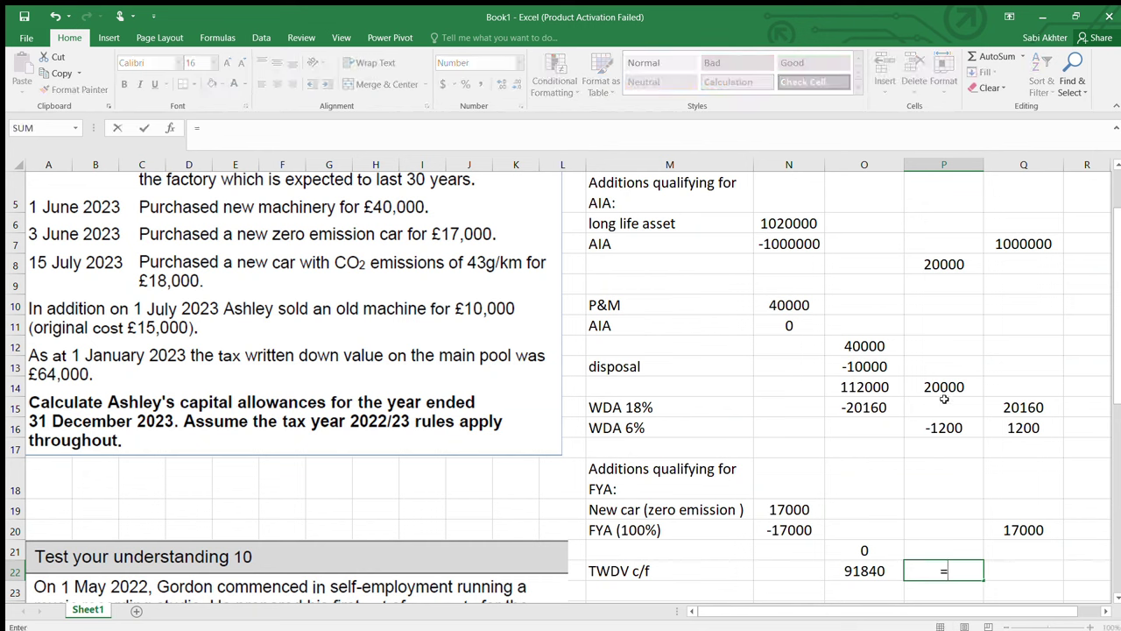
{"action": "type", "text": "sum"}
{"action": "left_click", "coordinate": [937, 391]}
{"action": "left_click_drag", "start_coordinate": [936, 402], "coordinate": [932, 423]}
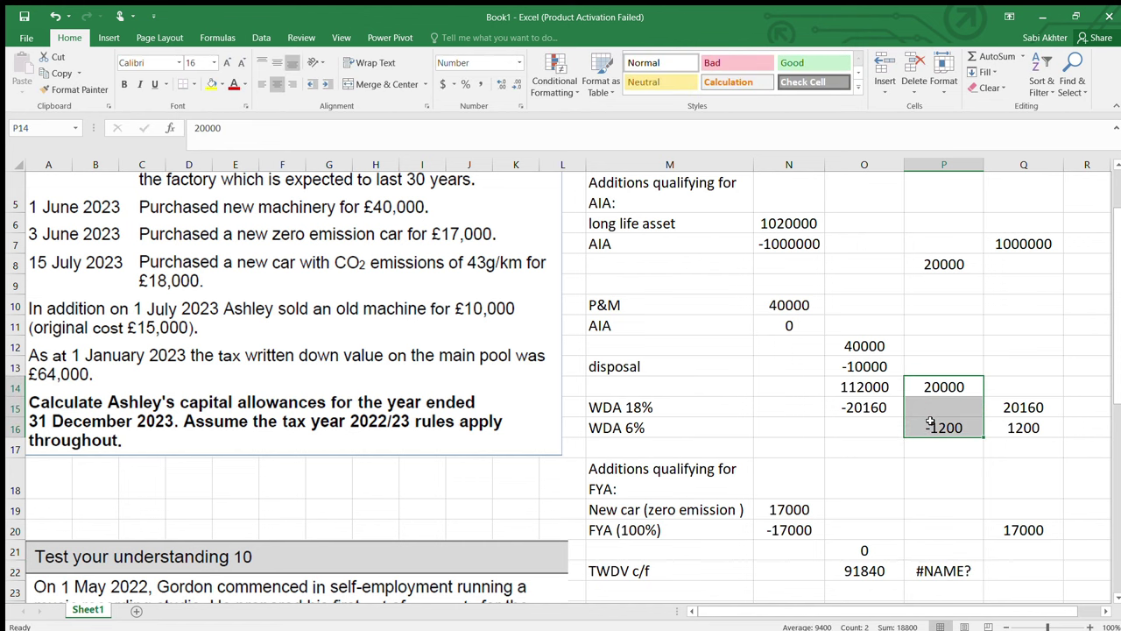
{"action": "double_click", "coordinate": [961, 569]}
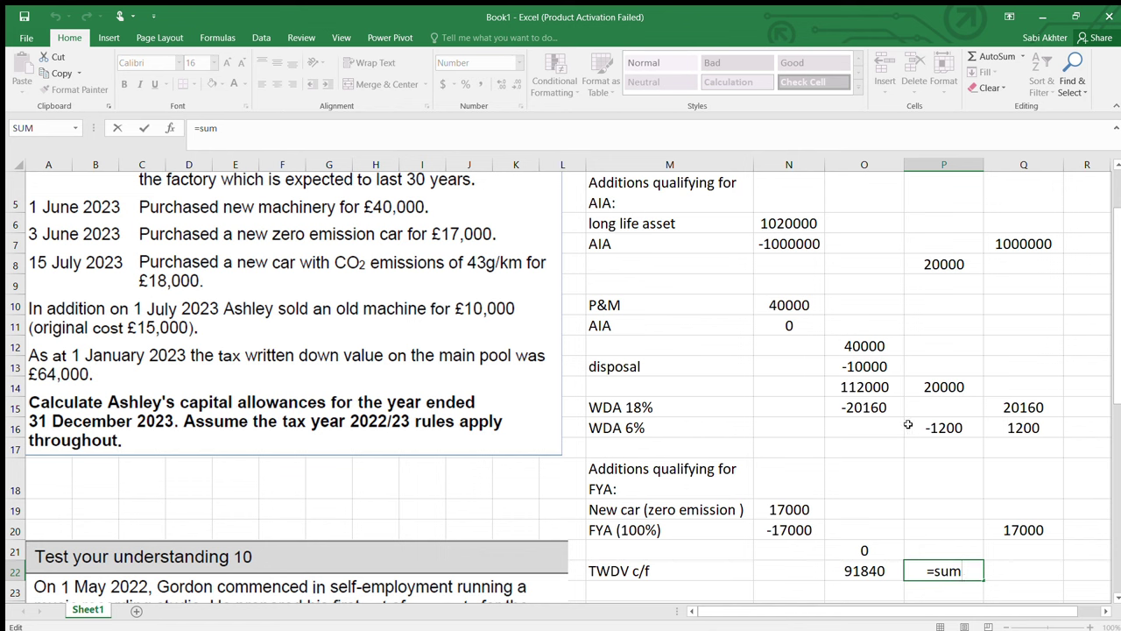
{"action": "left_click_drag", "start_coordinate": [934, 389], "coordinate": [933, 426]}
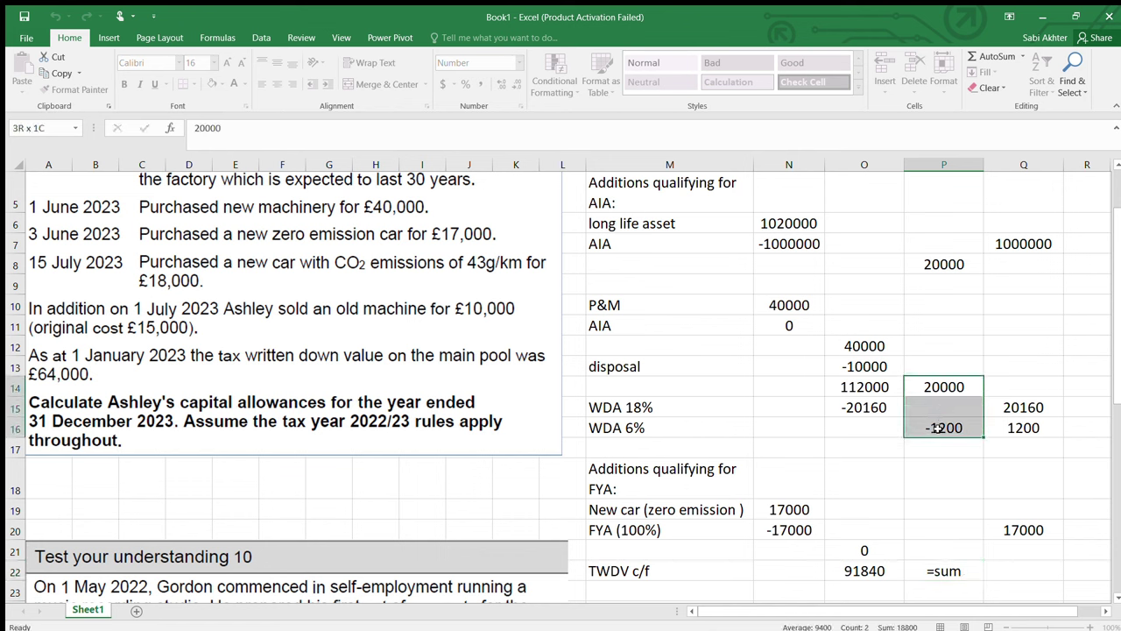
{"action": "left_click", "coordinate": [975, 570]}
{"action": "double_click", "coordinate": [977, 571]}
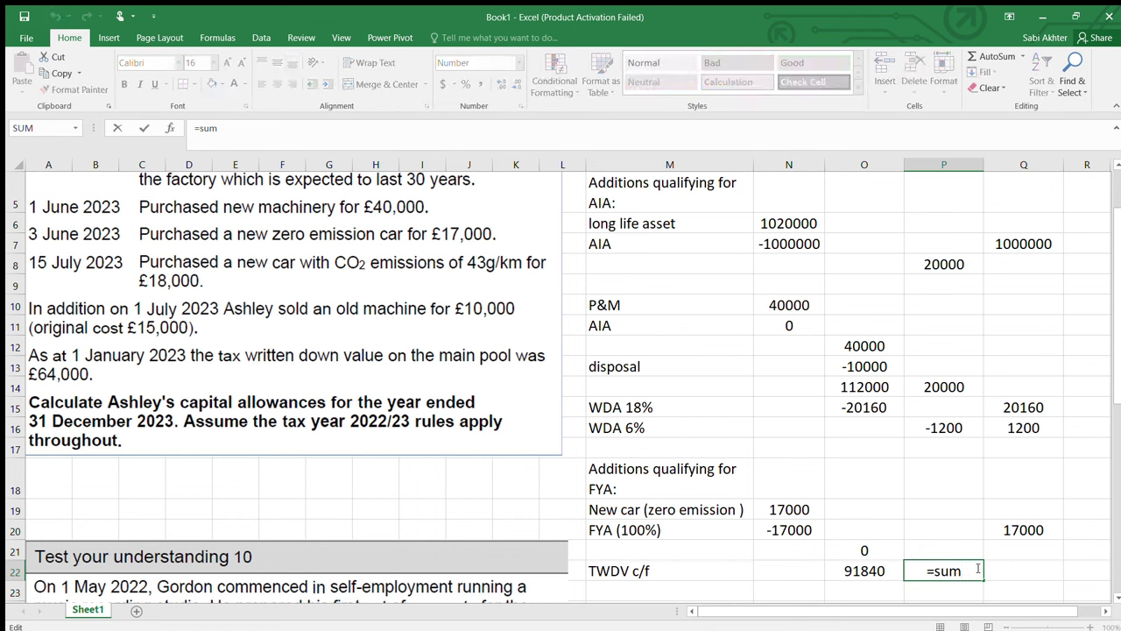
{"action": "type", "text": "("}
{"action": "left_click_drag", "start_coordinate": [921, 388], "coordinate": [923, 429]}
{"action": "key", "text": "Return"}
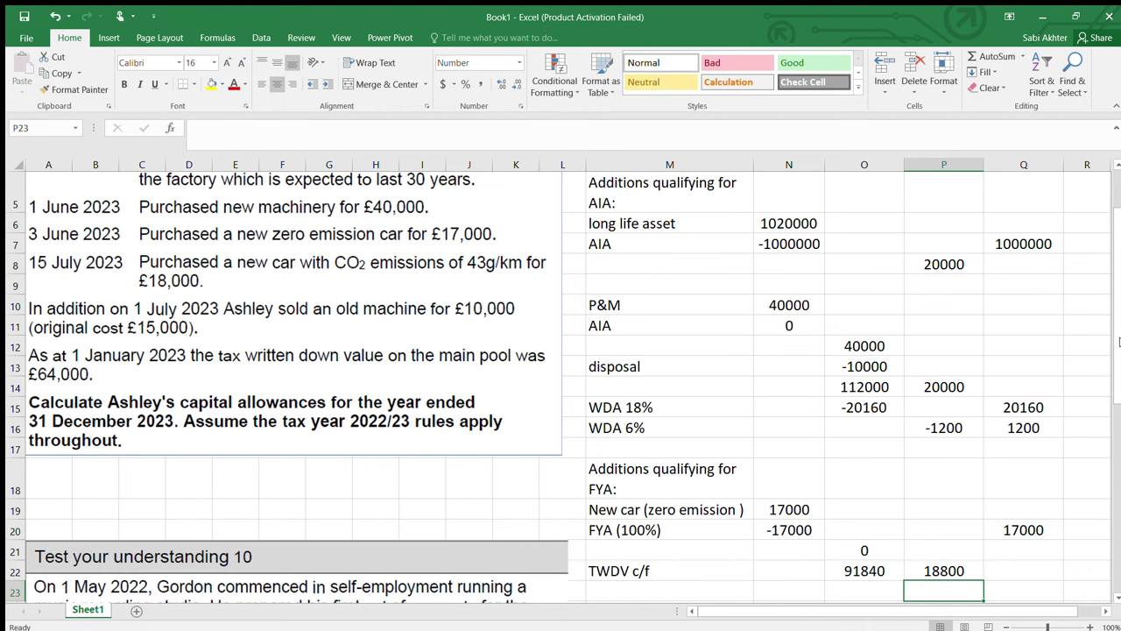
- Add the label "Total allowance" in M23, below the TWDV c/f row
{"action": "scroll", "coordinate": [1119, 342], "scroll_direction": "down", "scroll_amount": 2}
{"action": "left_click", "coordinate": [680, 478]}
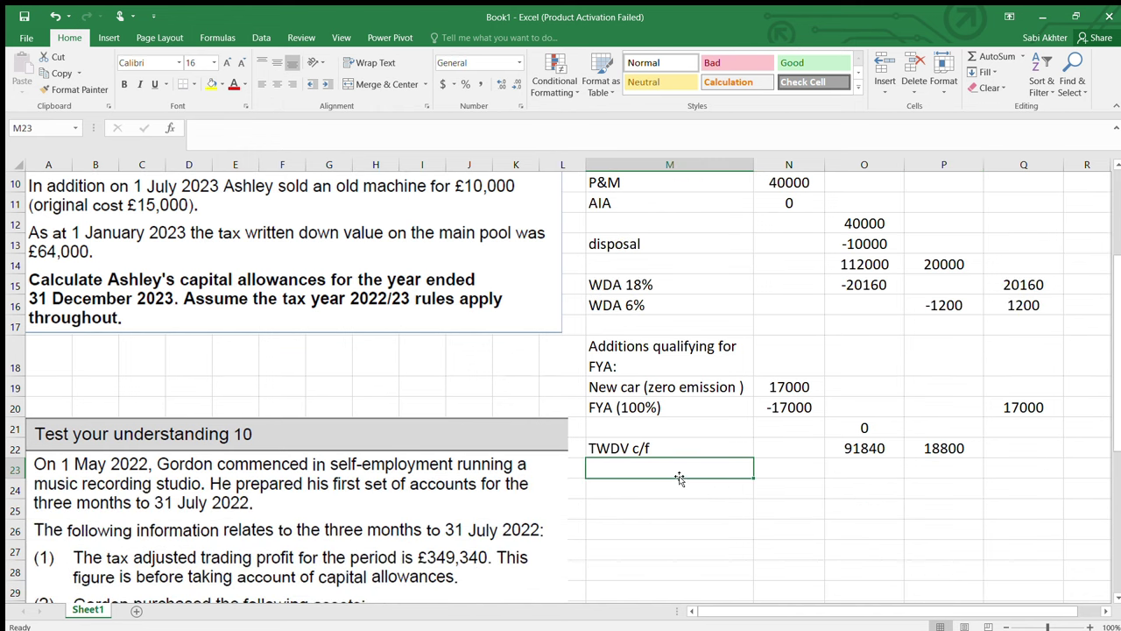
{"action": "type", "text": "Tota"}
{"action": "key", "text": "BackSpace"}
{"action": "key", "text": "BackSpace"}
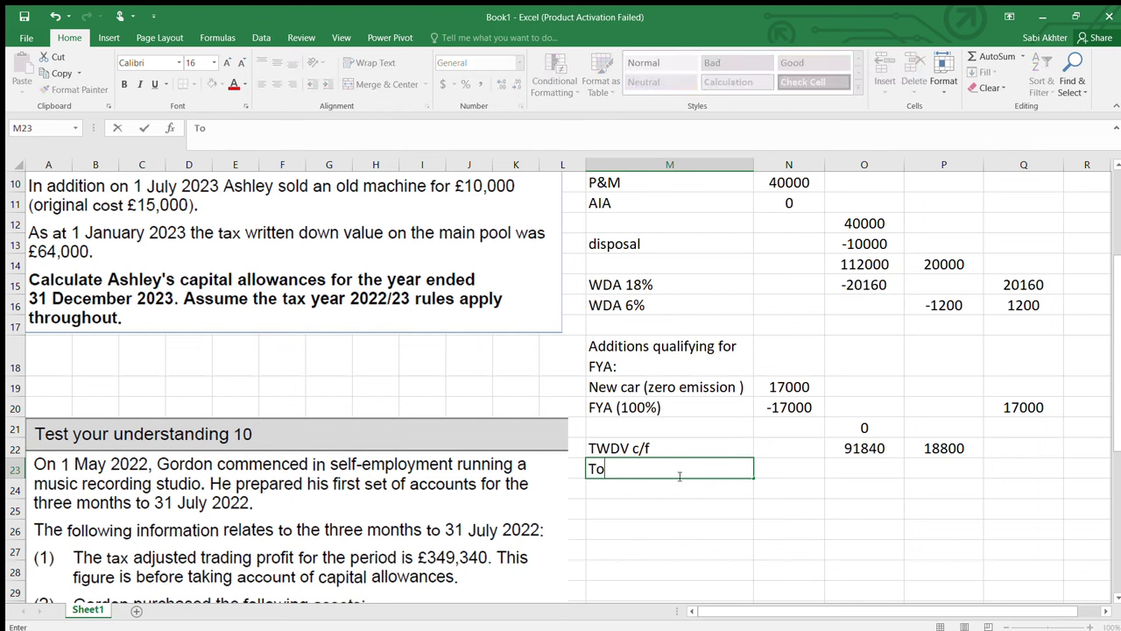
{"action": "type", "text": "tal allowance"}
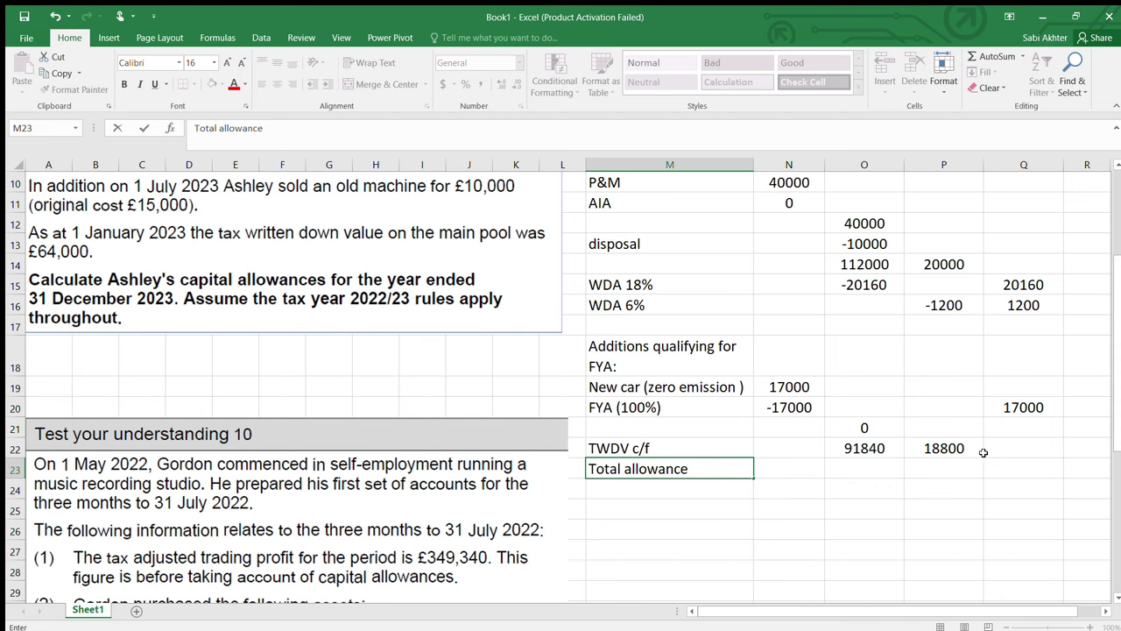
- Try to total the Allowances column in Q23 over the range Q7:Q20
{"action": "left_click", "coordinate": [998, 467]}
{"action": "type", "text": "sum("}
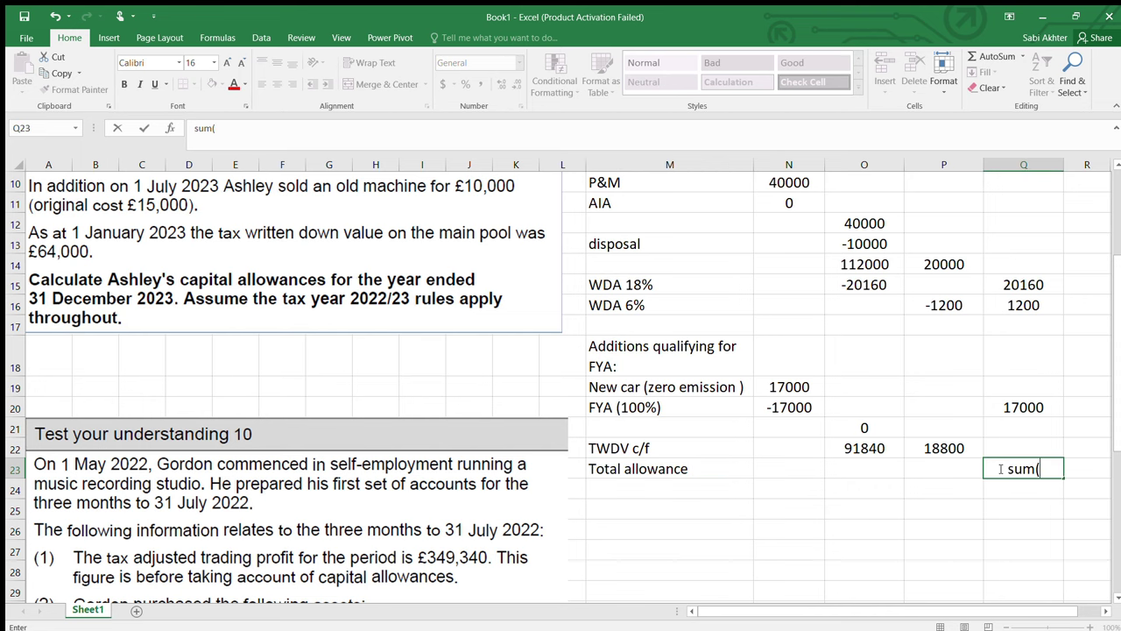
{"action": "scroll", "coordinate": [1061, 234], "scroll_direction": "up", "scroll_amount": 2}
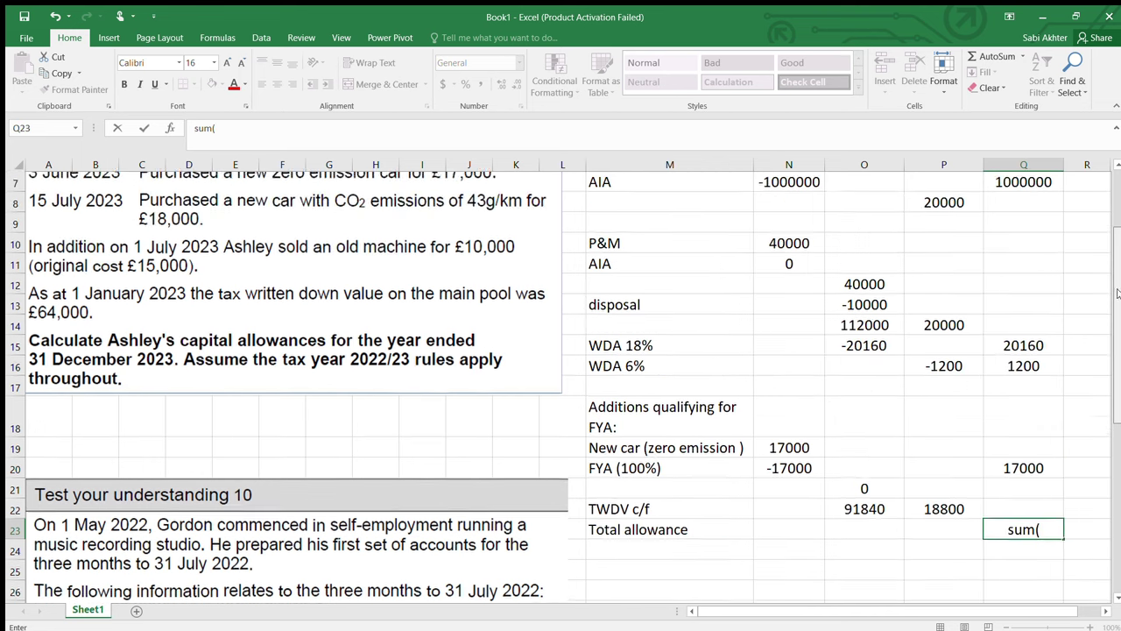
{"action": "left_click_drag", "start_coordinate": [1043, 246], "coordinate": [1012, 536]}
{"action": "key", "text": "Return"}
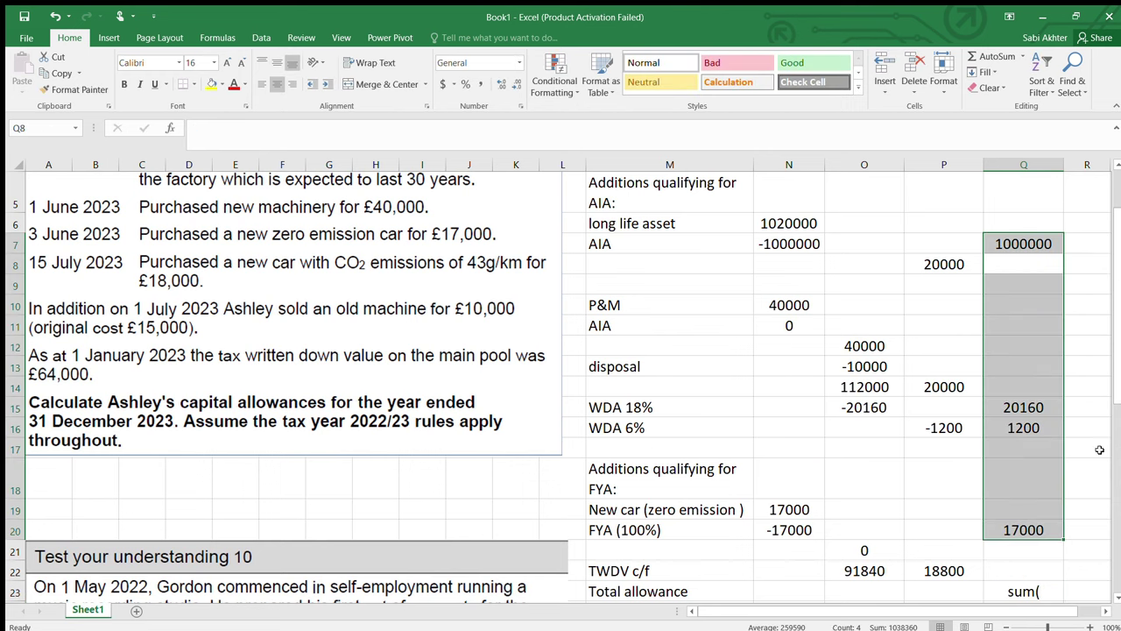
{"action": "scroll", "coordinate": [1114, 389], "scroll_direction": "down", "scroll_amount": 3}
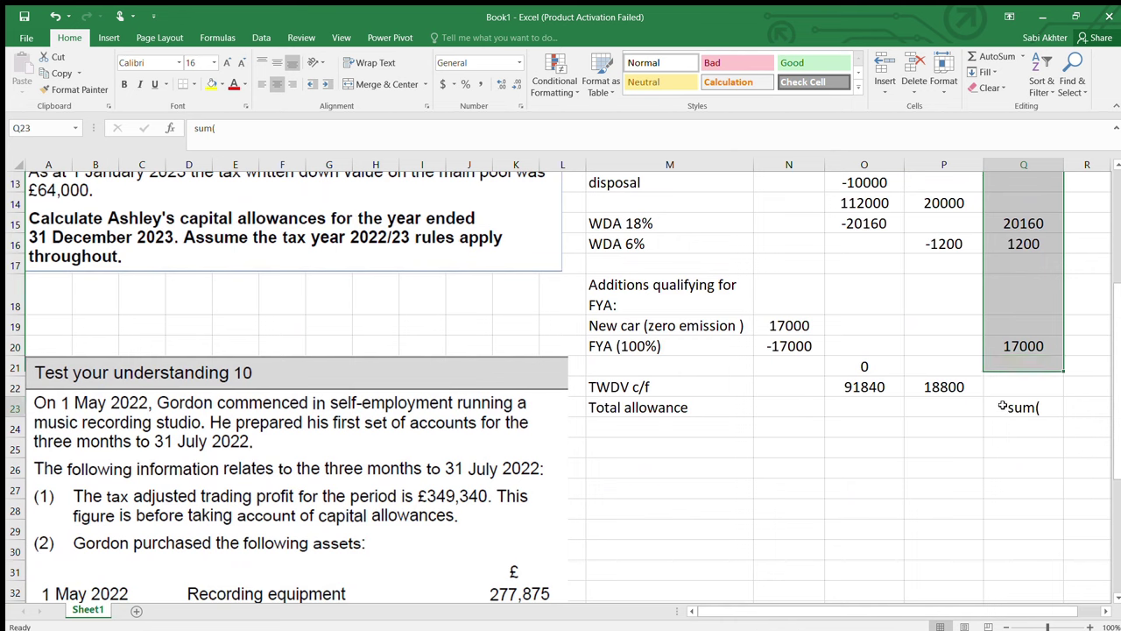
{"action": "double_click", "coordinate": [1005, 408]}
{"action": "type", "text": "="}
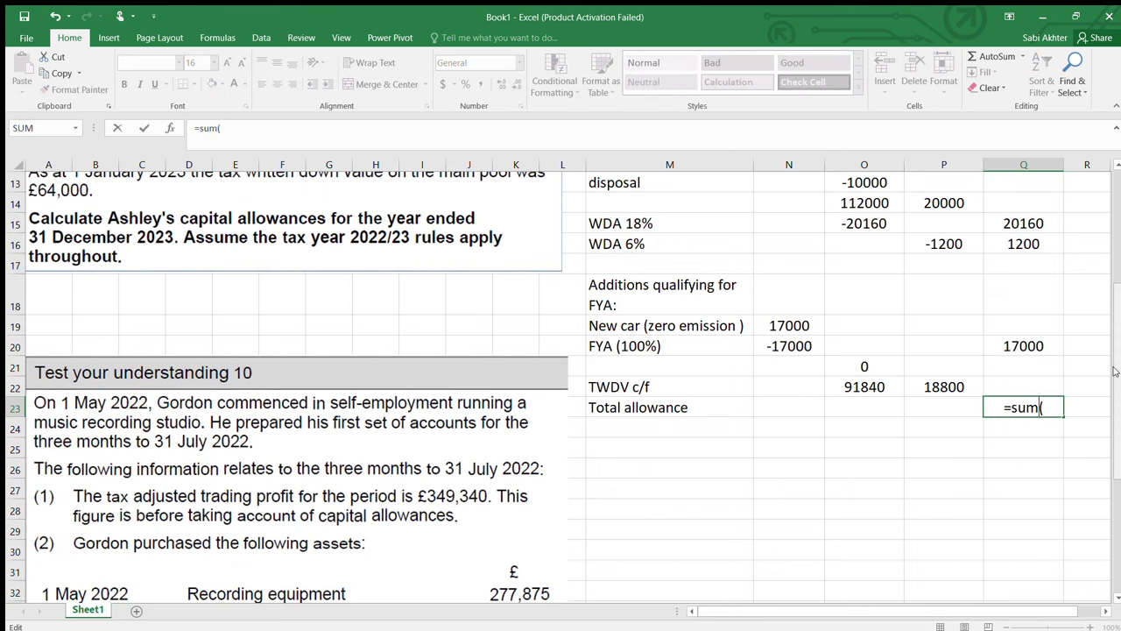
{"action": "left_click_drag", "start_coordinate": [1113, 371], "coordinate": [1072, 294]}
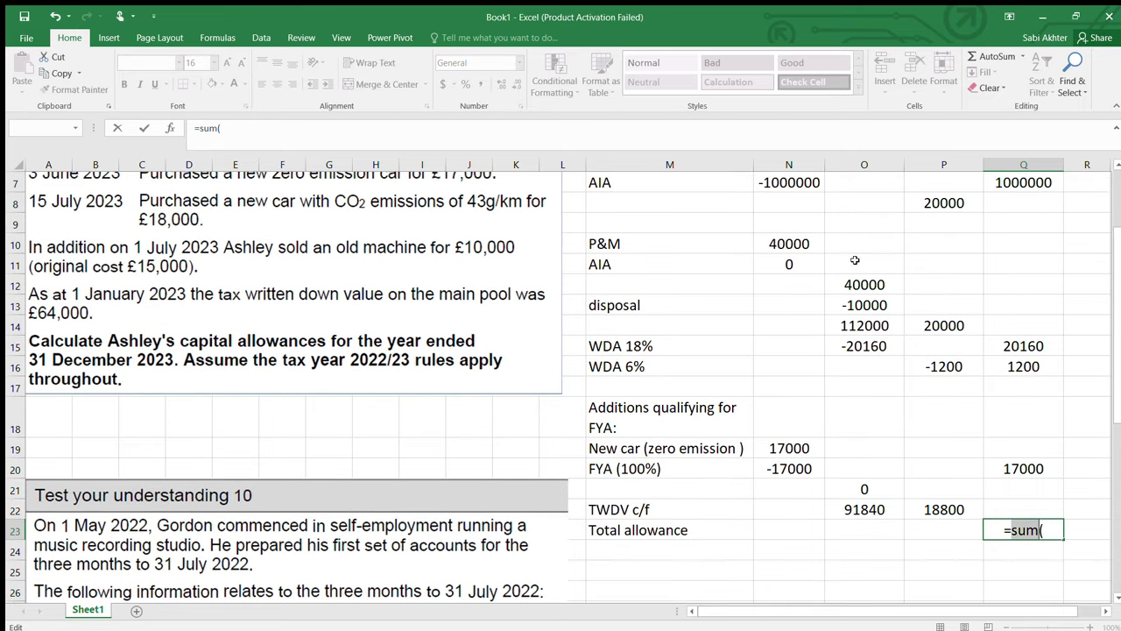
{"action": "left_click_drag", "start_coordinate": [998, 184], "coordinate": [1011, 469]}
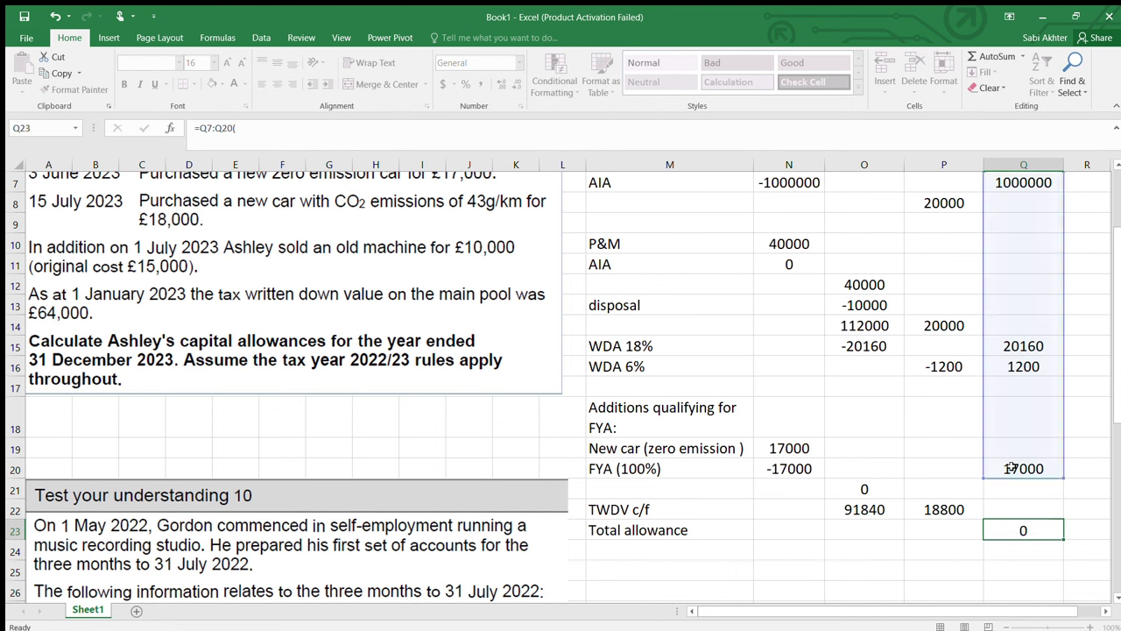
{"action": "key", "text": "Return"}
- Replace the formula in Q23 with a sum of the allowances in Q7:Q20
{"action": "double_click", "coordinate": [1015, 526]}
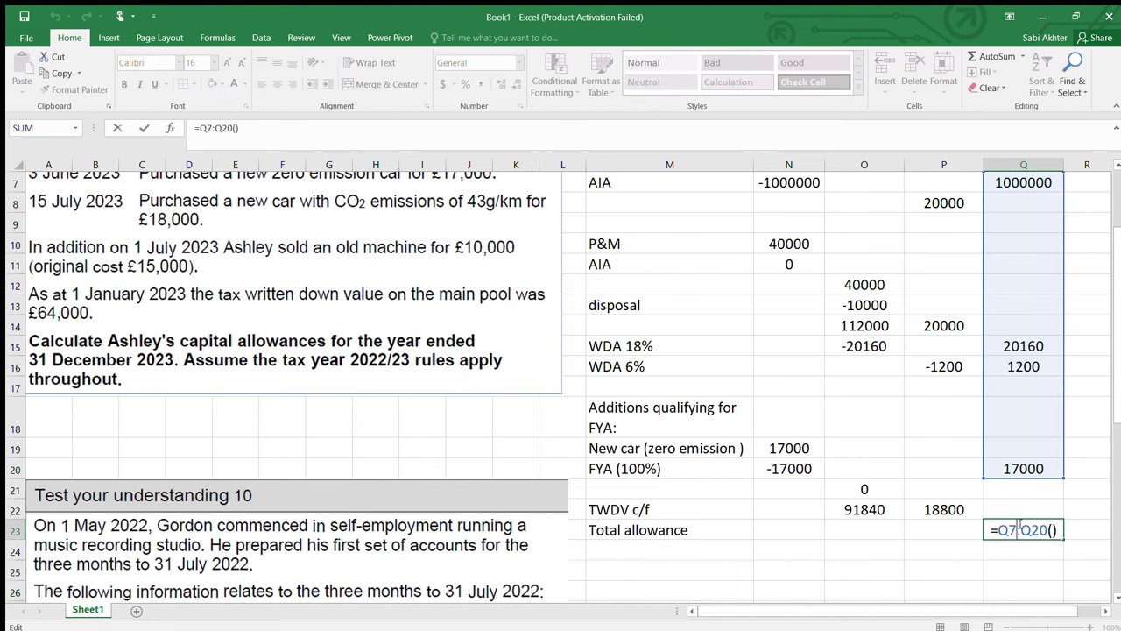
{"action": "left_click_drag", "start_coordinate": [1051, 529], "coordinate": [964, 534]}
{"action": "key", "text": "BackSpace"}
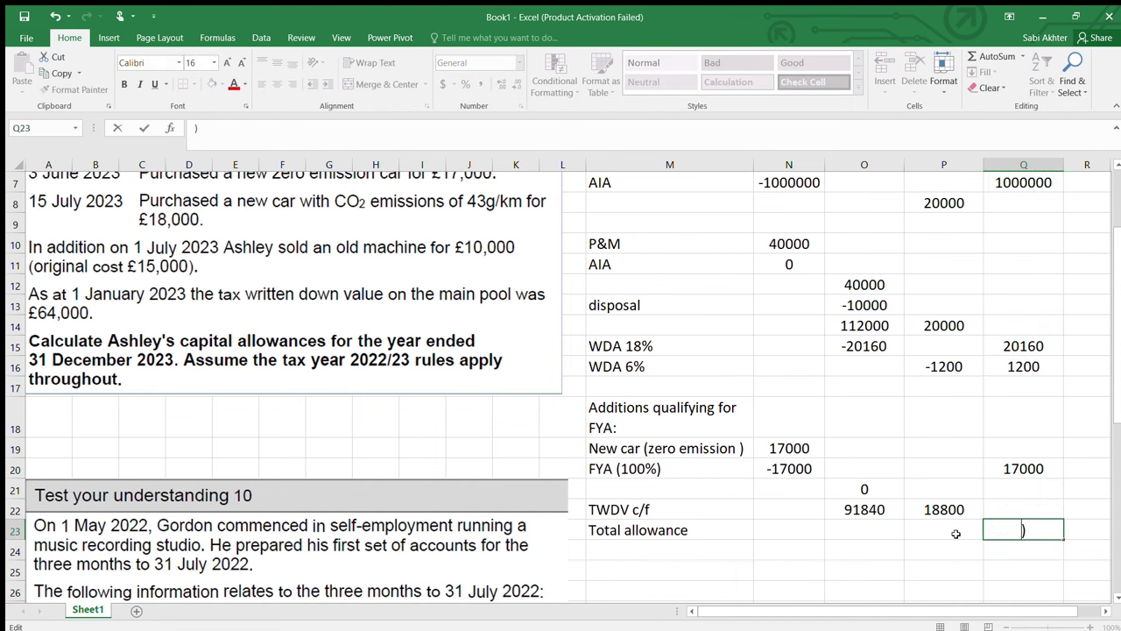
{"action": "key", "text": "Delete"}
{"action": "type", "text": "=sum("}
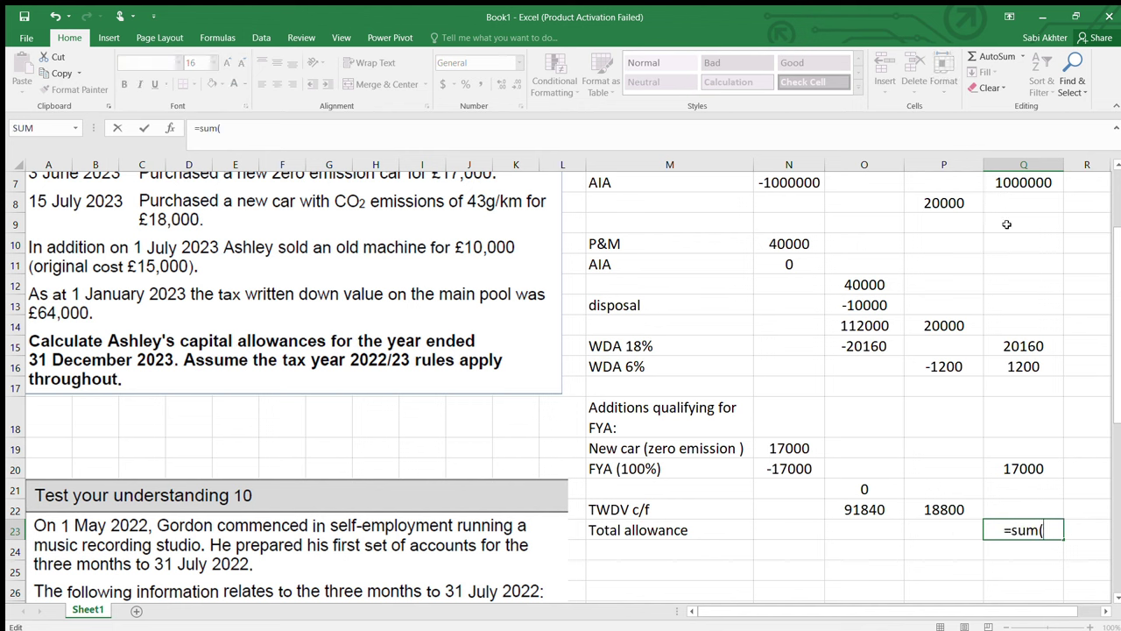
{"action": "left_click_drag", "start_coordinate": [1021, 182], "coordinate": [1023, 471]}
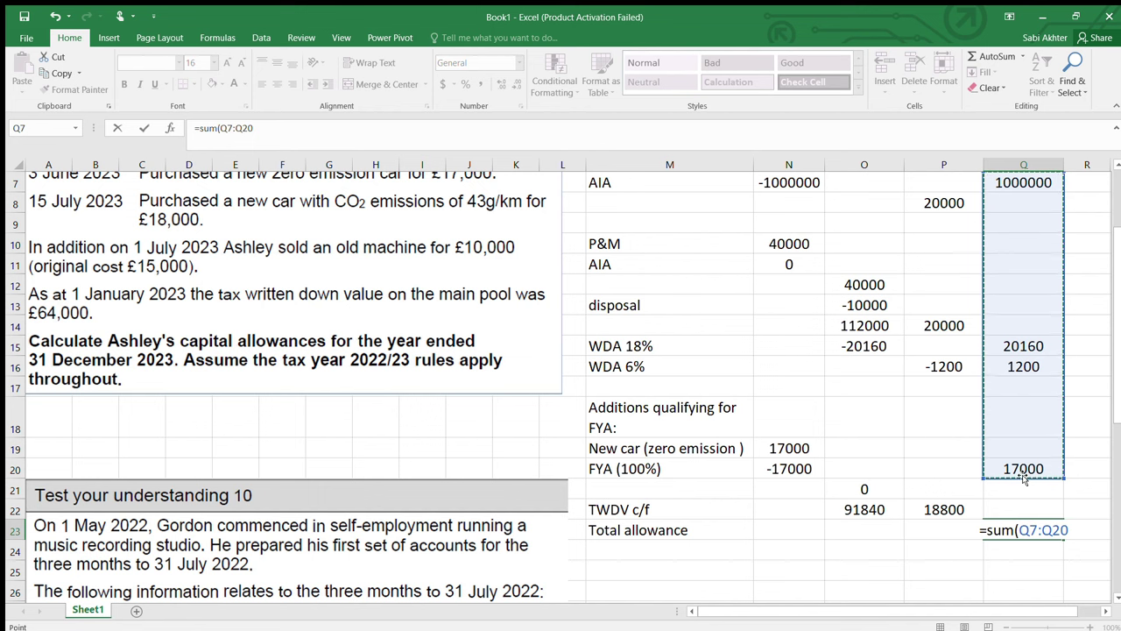
{"action": "key", "text": "Return"}
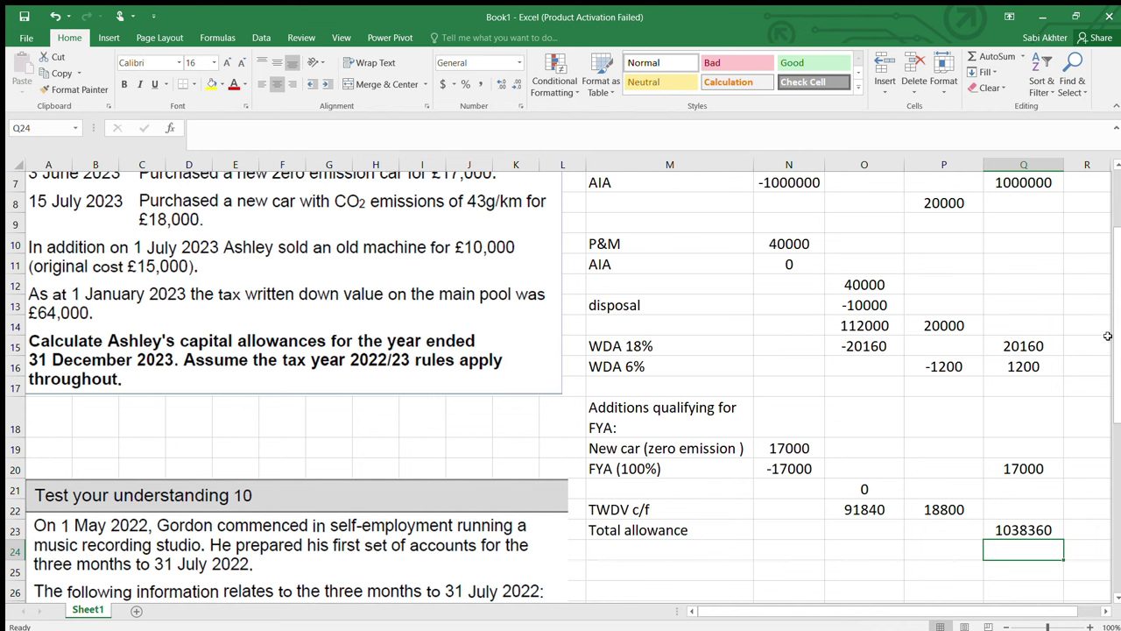
- Examine the completed capital allowances computation and read the Test your understanding 10 question about the music recording studio's assets
{"action": "scroll", "coordinate": [1117, 383], "scroll_direction": "up", "scroll_amount": 2}
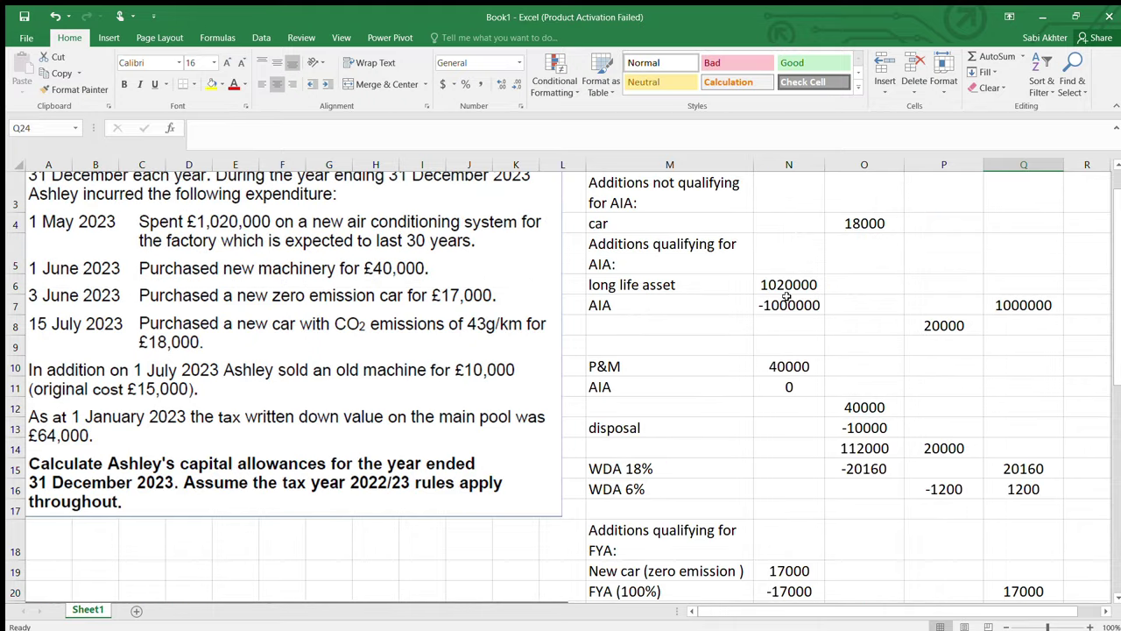
{"action": "left_click", "coordinate": [785, 304]}
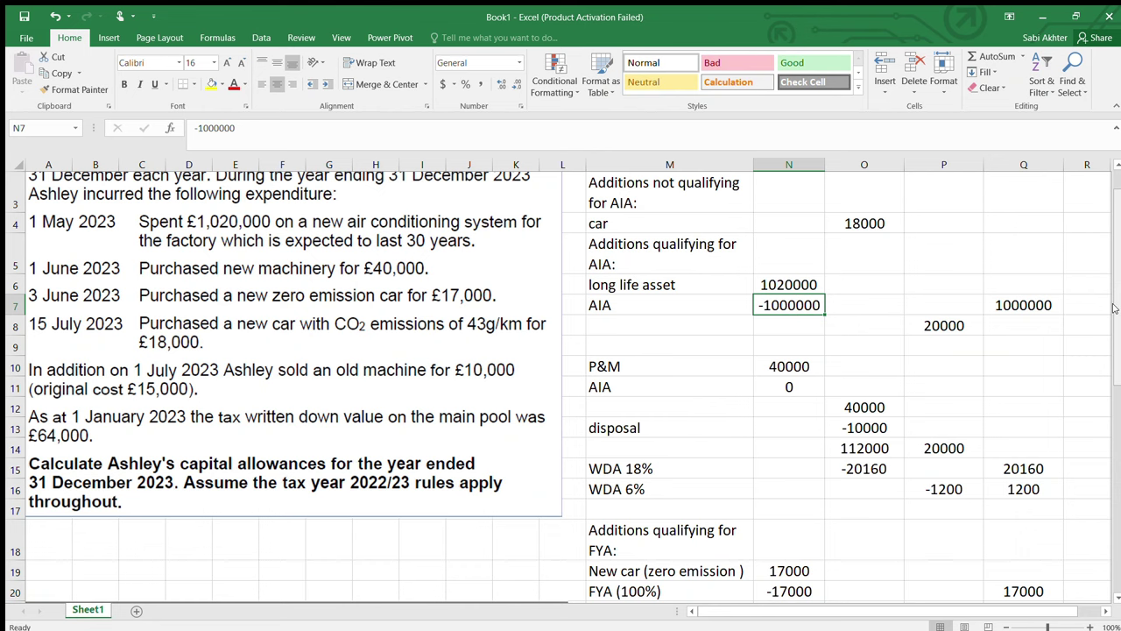
{"action": "scroll", "coordinate": [1115, 351], "scroll_direction": "down", "scroll_amount": 2}
{"action": "scroll", "coordinate": [1114, 350], "scroll_direction": "down", "scroll_amount": 4}
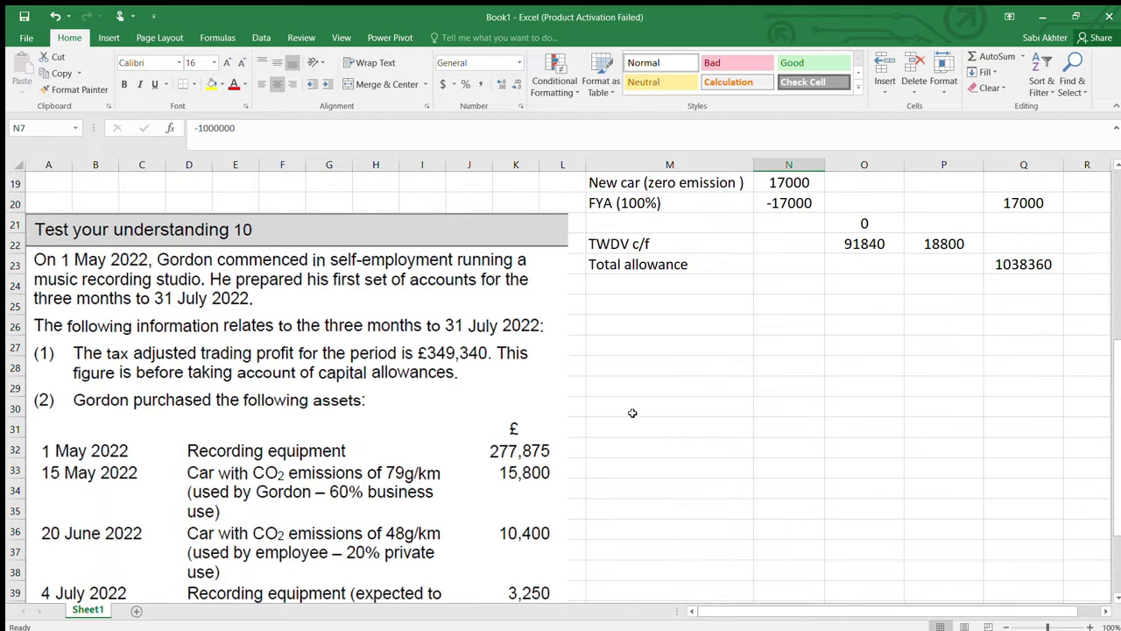
{"action": "left_click_drag", "start_coordinate": [1118, 344], "coordinate": [1113, 430]}
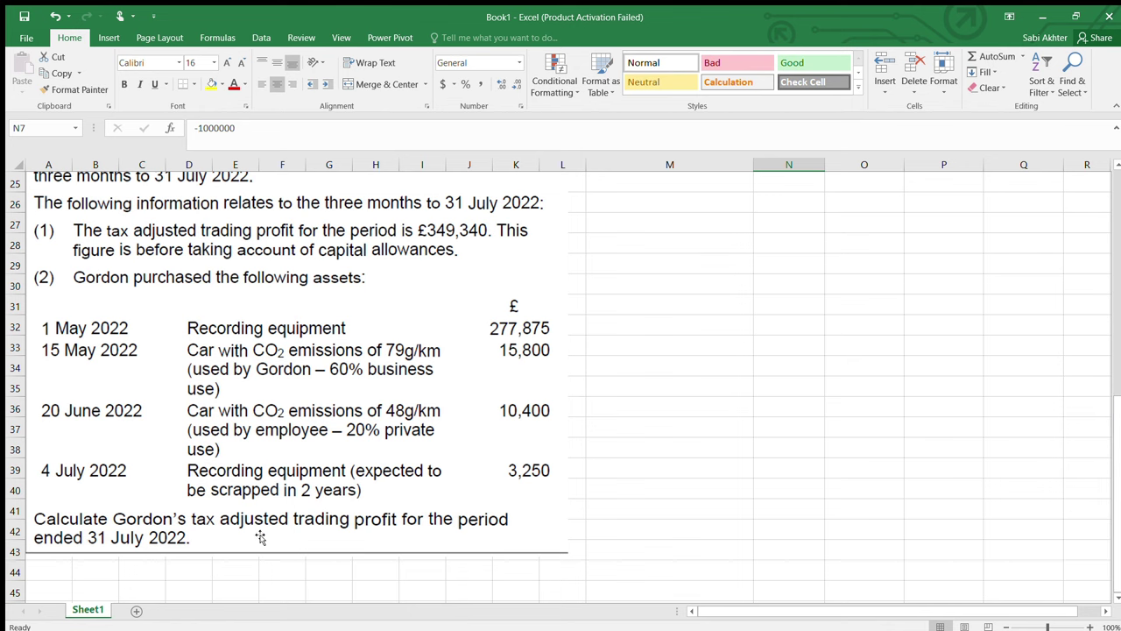
{"action": "left_click_drag", "start_coordinate": [1117, 474], "coordinate": [1116, 422]}
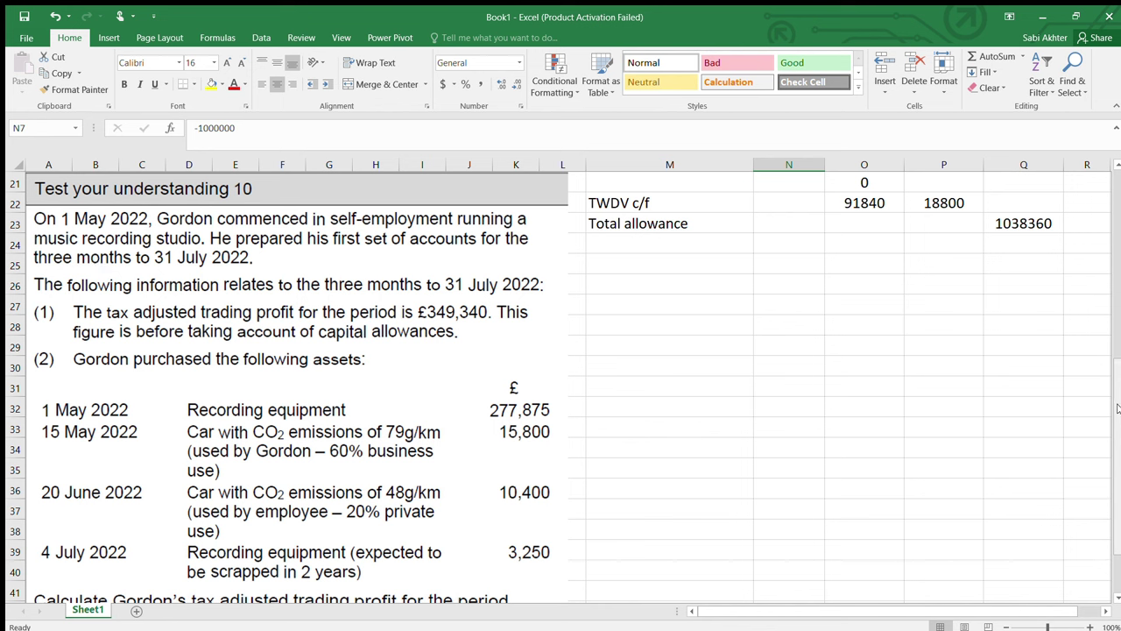
{"action": "left_click_drag", "start_coordinate": [1117, 408], "coordinate": [1113, 441]}
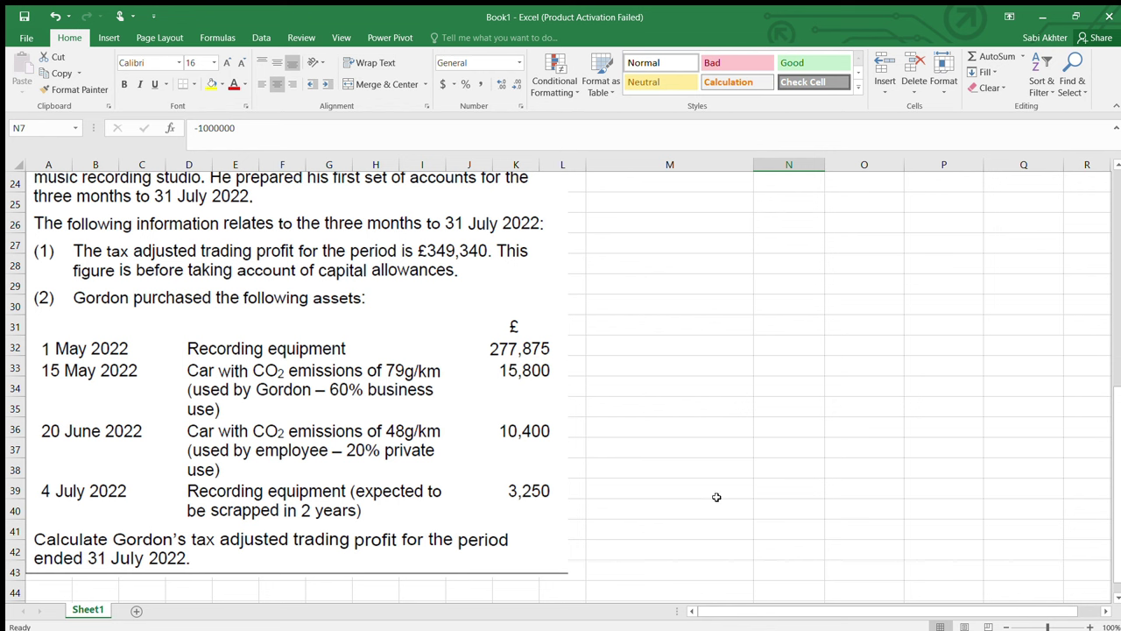
{"action": "scroll", "coordinate": [717, 497], "scroll_direction": "down", "scroll_amount": 2}
{"action": "scroll", "coordinate": [717, 497], "scroll_direction": "up", "scroll_amount": 1}
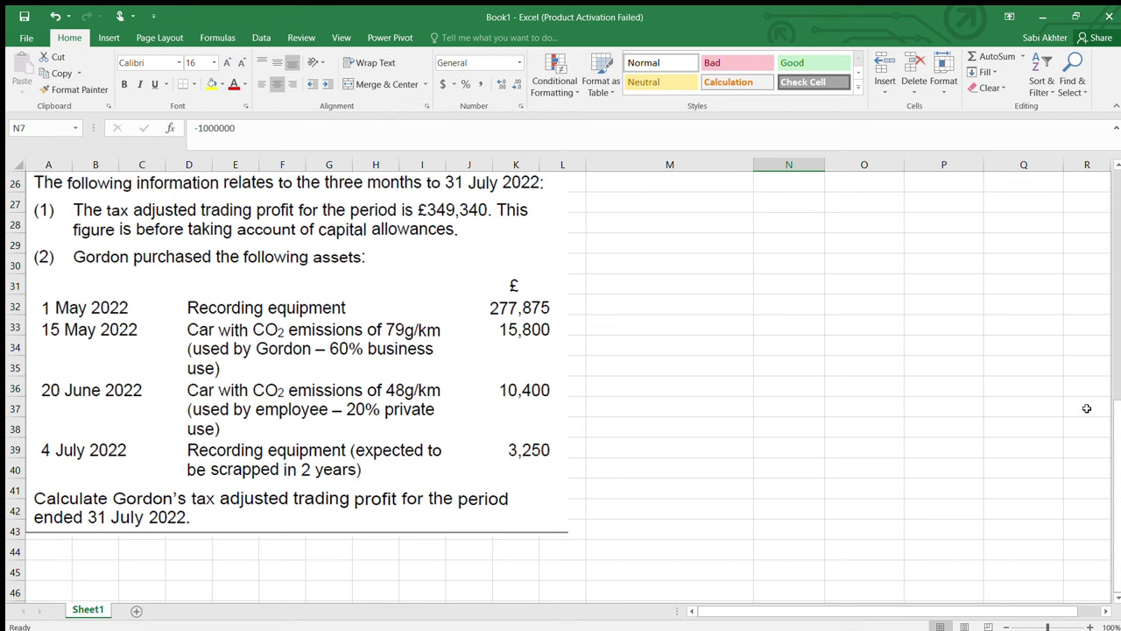
{"action": "left_click_drag", "start_coordinate": [1116, 426], "coordinate": [1113, 170]}
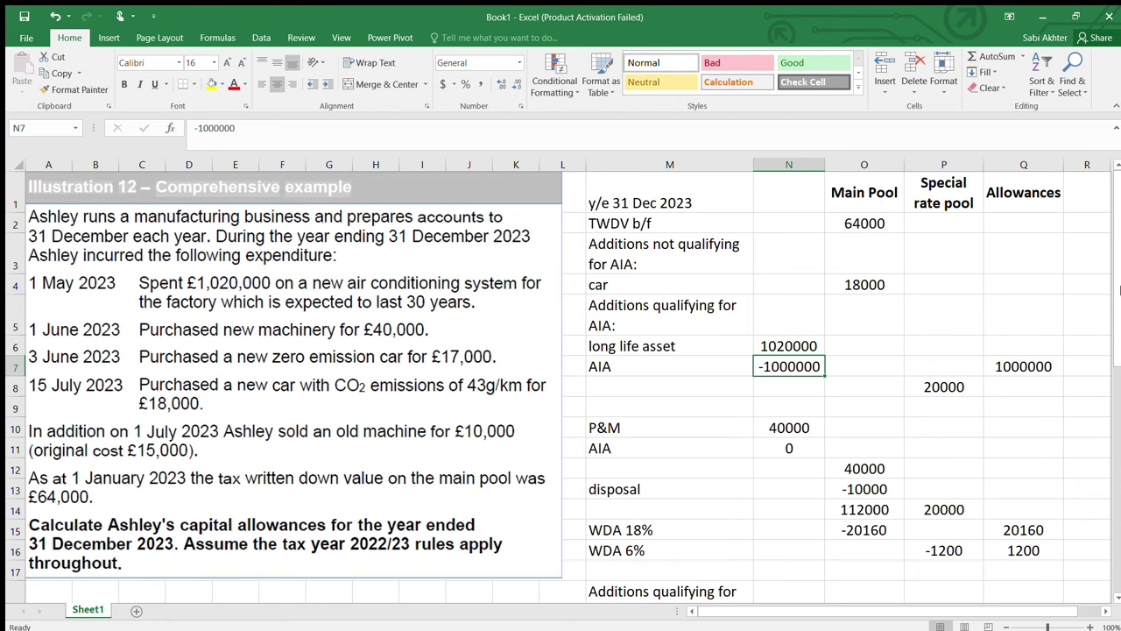
{"action": "left_click_drag", "start_coordinate": [1113, 293], "coordinate": [1059, 455]}
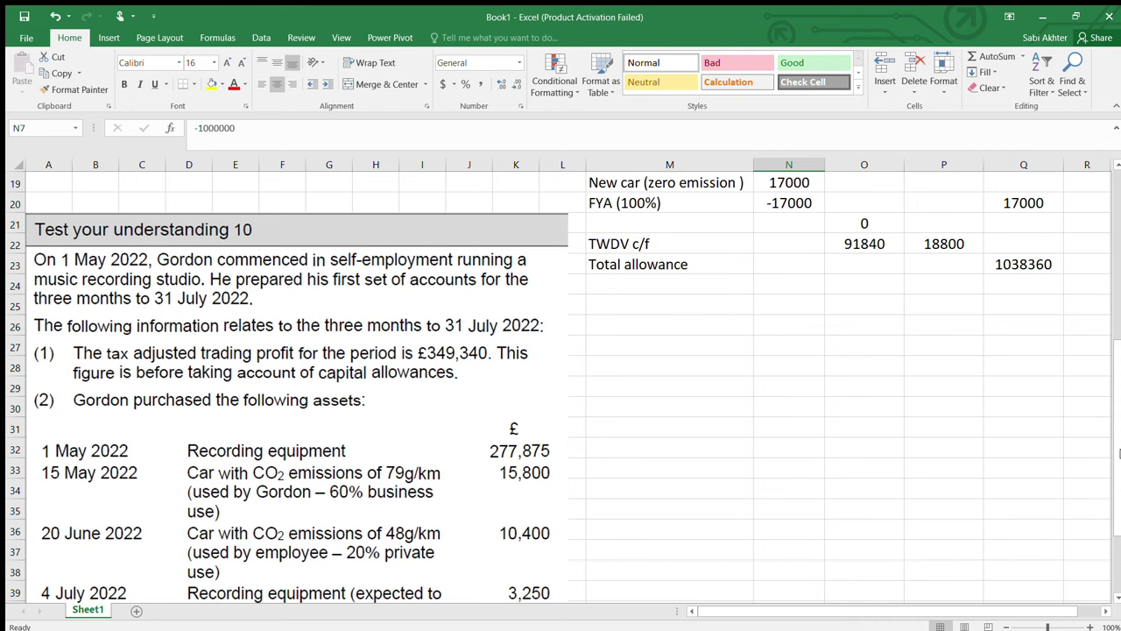
{"action": "left_click_drag", "start_coordinate": [1118, 453], "coordinate": [1102, 251]}
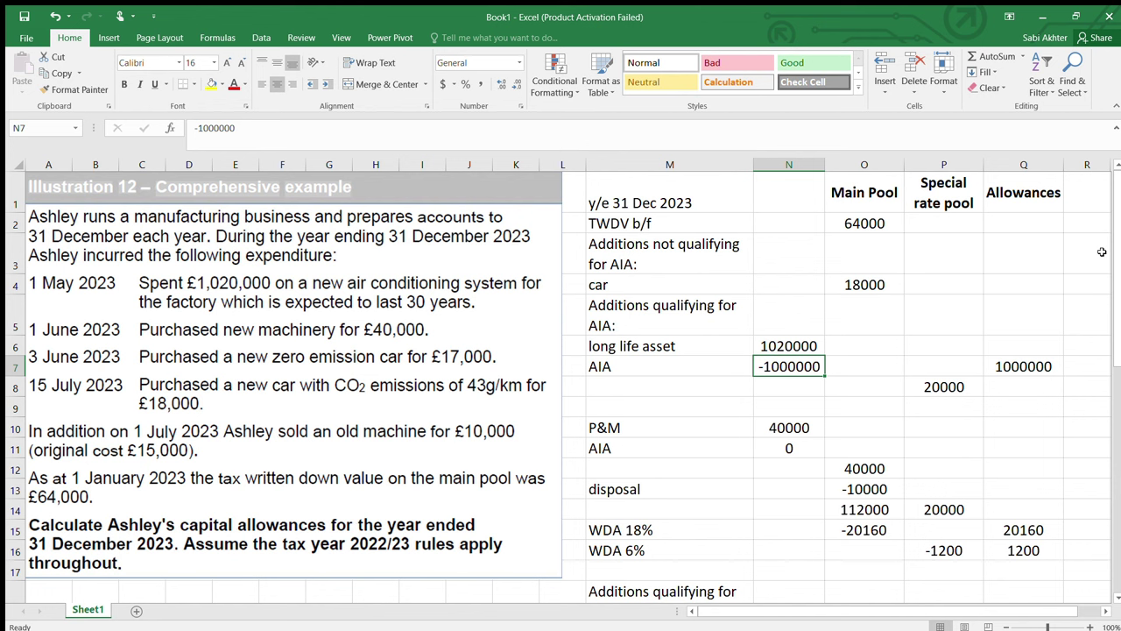
- Insert a column before the Special rate pool column, head it "short life asset" and wrap the header text
{"action": "left_click", "coordinate": [928, 171]}
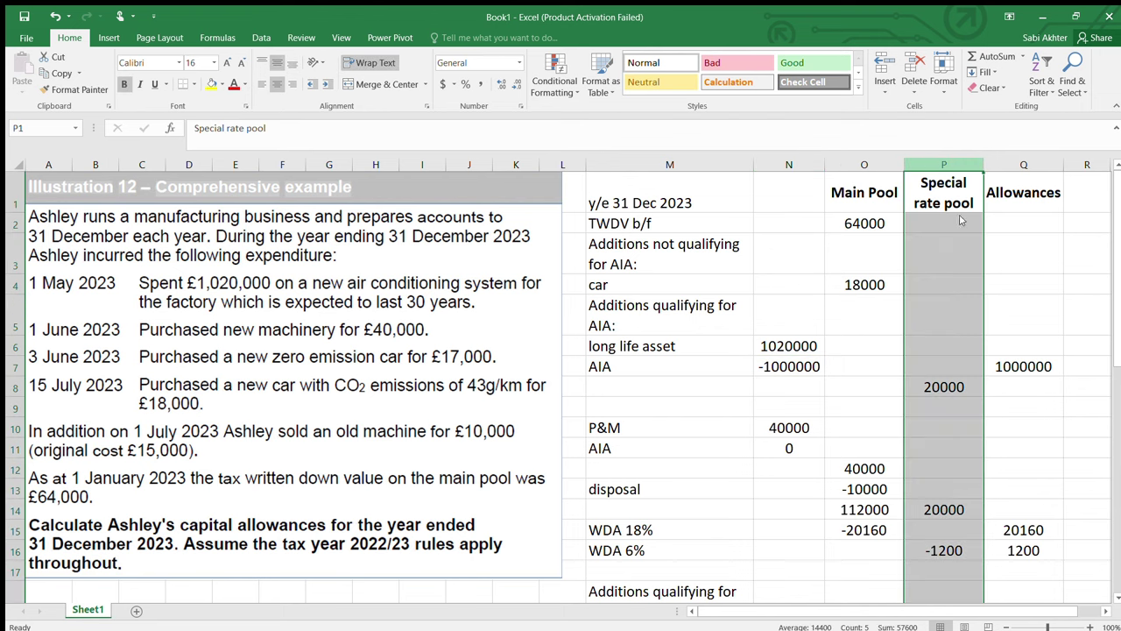
{"action": "key", "text": "ctrl+plus"}
{"action": "left_click", "coordinate": [939, 194]}
{"action": "type", "text": "s"}
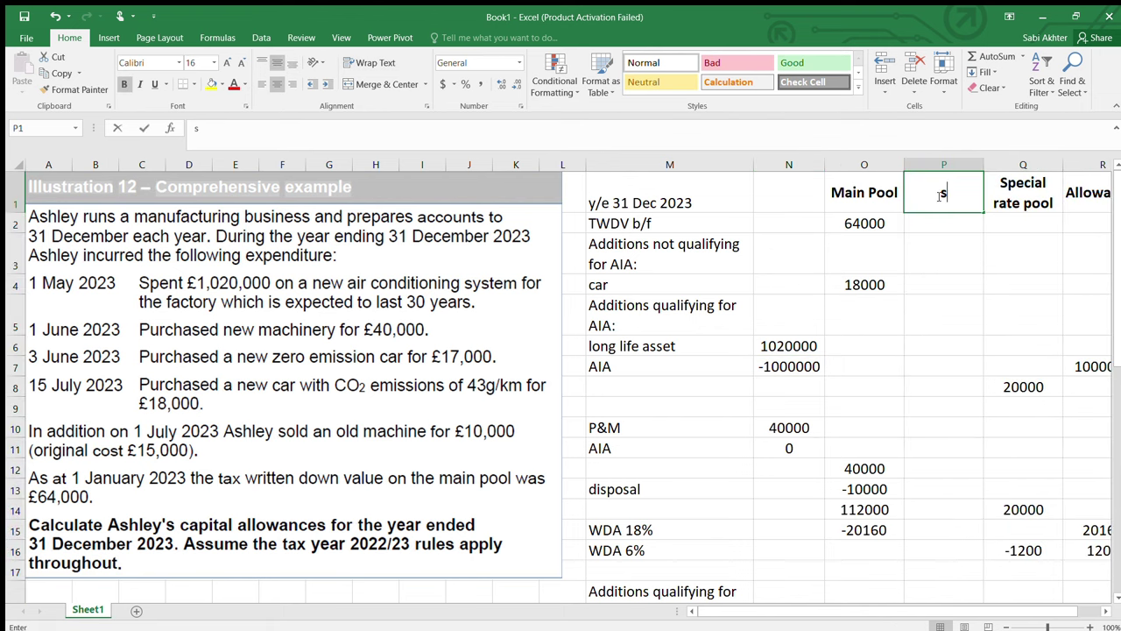
{"action": "type", "text": "hort life "}
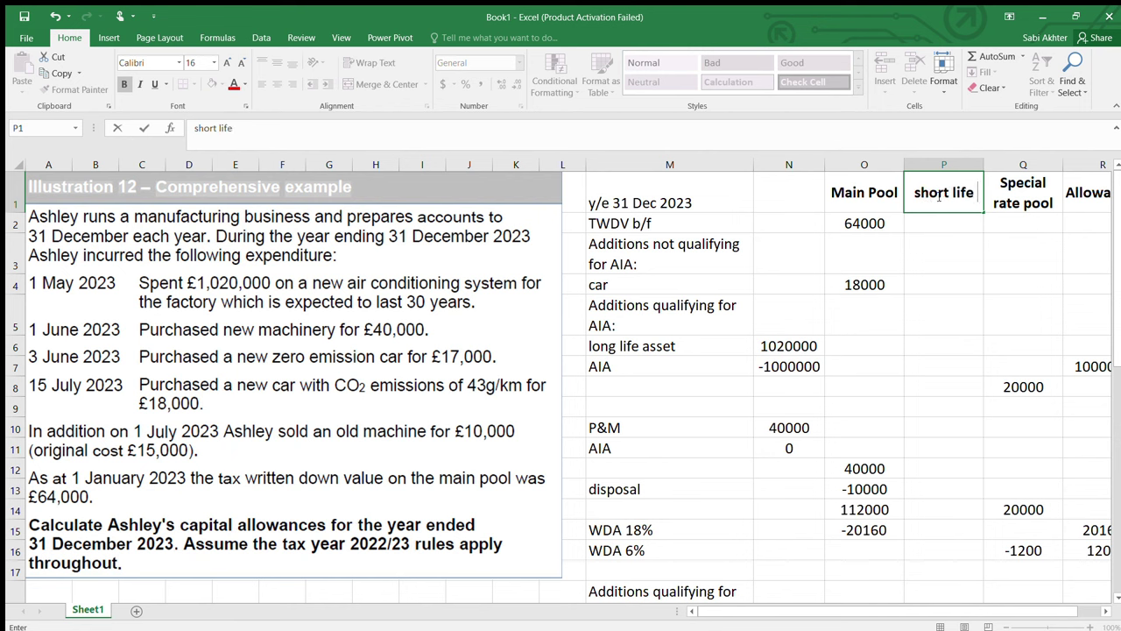
{"action": "type", "text": "asset"}
{"action": "left_click", "coordinate": [964, 250]}
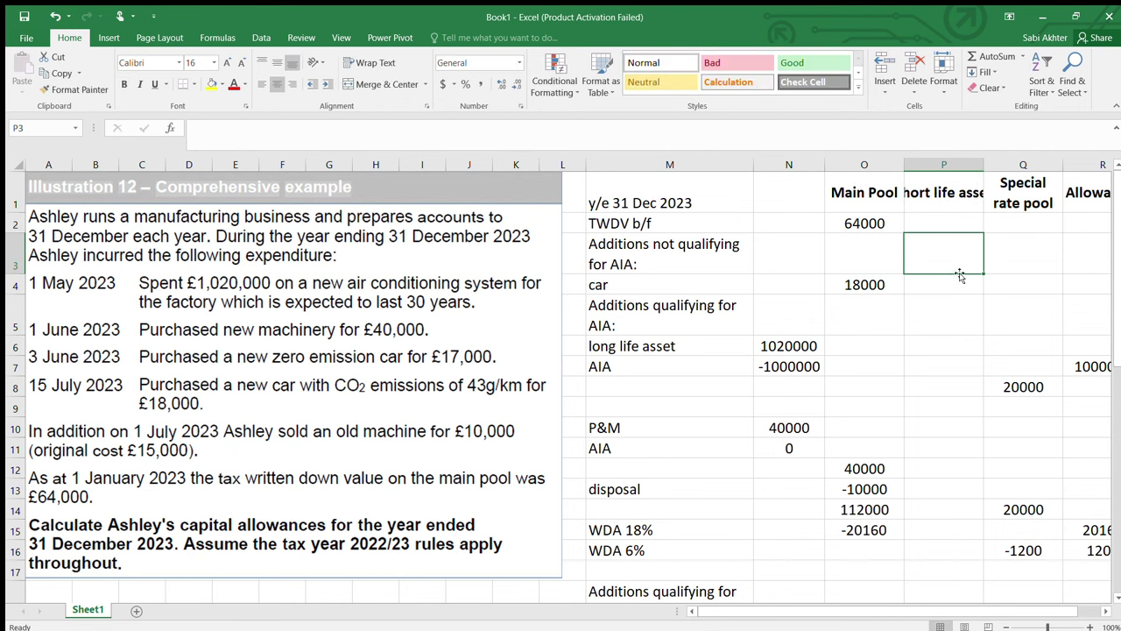
{"action": "left_click", "coordinate": [958, 185]}
{"action": "left_click", "coordinate": [374, 64]}
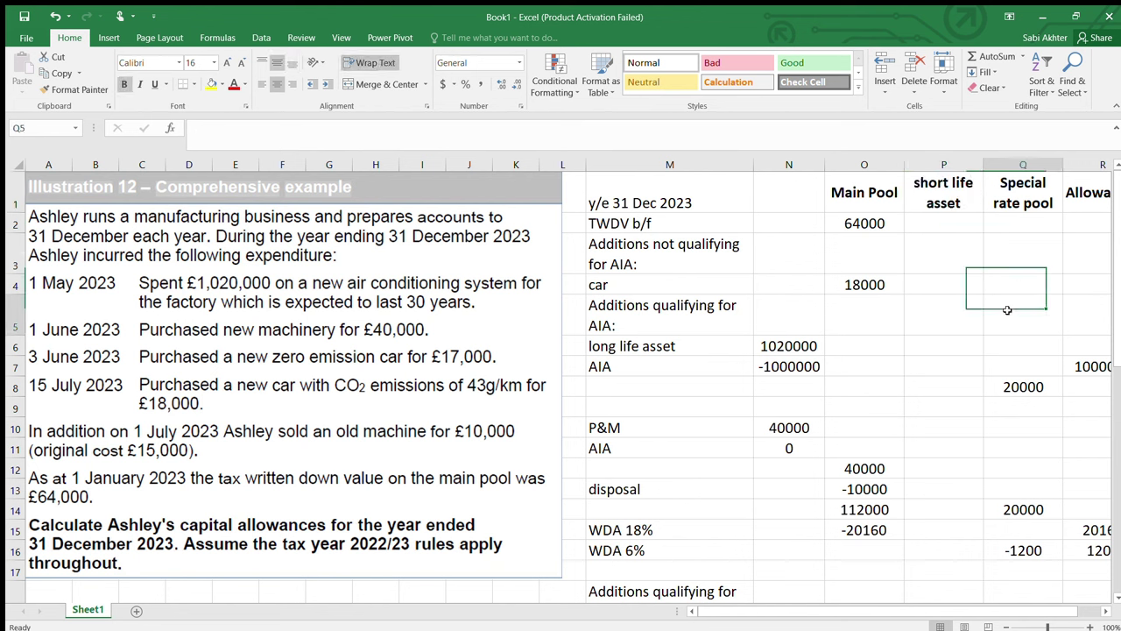
- Replace the "Special rate pool" header in Q1 with "private use"
{"action": "left_click", "coordinate": [1016, 201]}
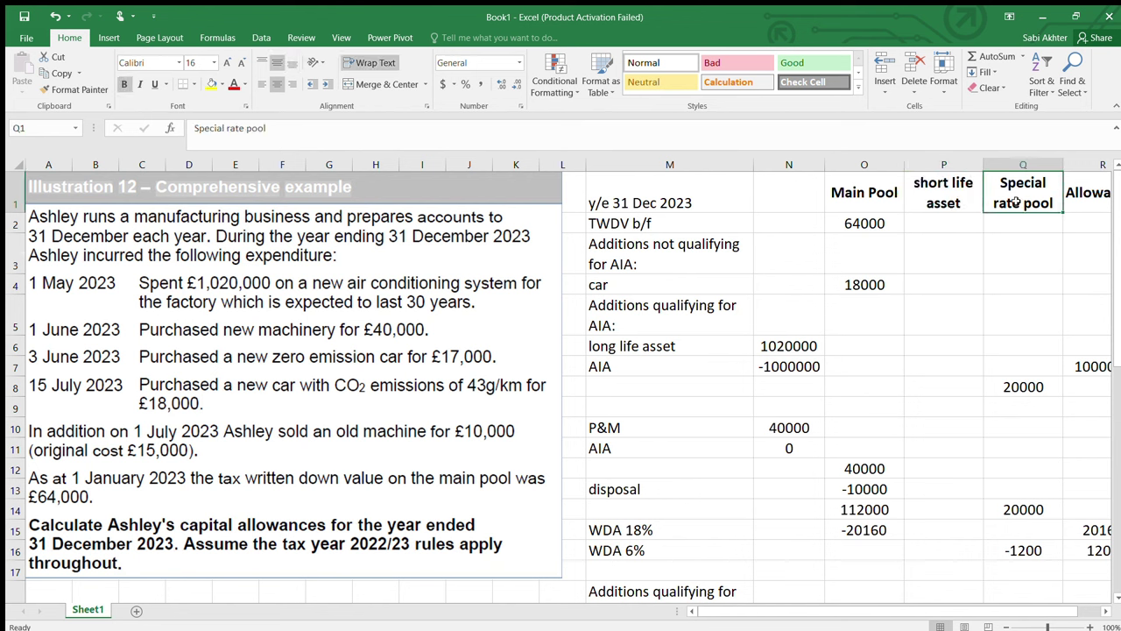
{"action": "double_click", "coordinate": [1016, 201]}
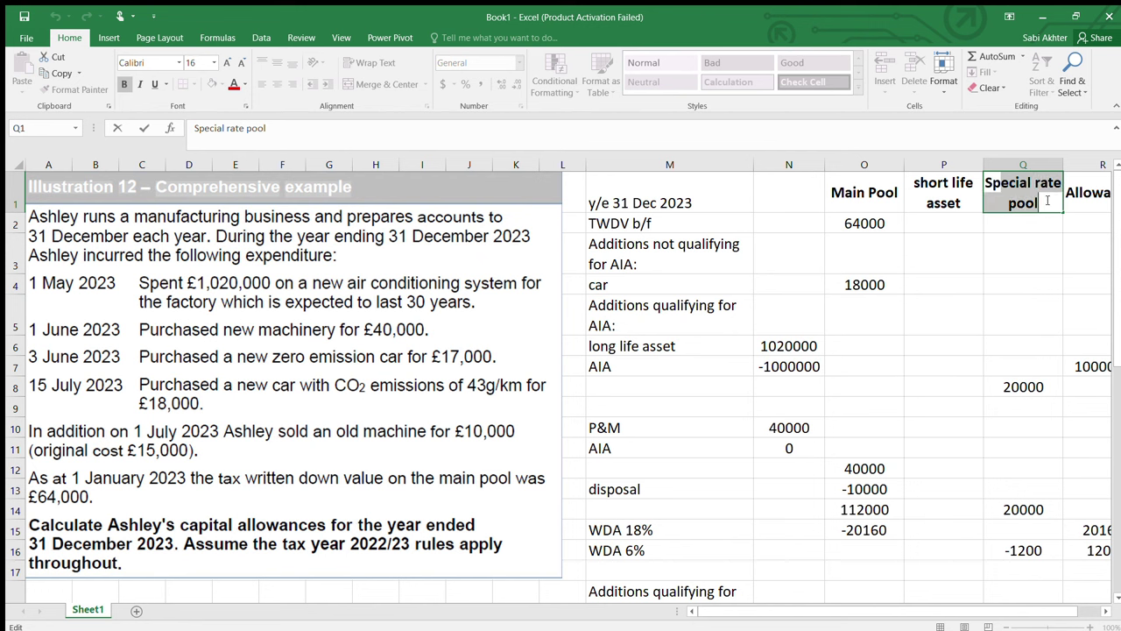
{"action": "key", "text": "BackSpace"}
{"action": "key", "text": "BackSpace"}
{"action": "key", "text": "BackSpace"}
{"action": "key", "text": "BackSpace"}
{"action": "key", "text": "BackSpace"}
{"action": "key", "text": "BackSpace"}
{"action": "key", "text": "BackSpace"}
{"action": "key", "text": "BackSpace"}
{"action": "key", "text": "BackSpace"}
{"action": "key", "text": "BackSpace"}
{"action": "key", "text": "BackSpace"}
{"action": "key", "text": "BackSpace"}
{"action": "key", "text": "BackSpace"}
{"action": "key", "text": "BackSpace"}
{"action": "key", "text": "BackSpace"}
{"action": "key", "text": "BackSpace"}
{"action": "key", "text": "BackSpace"}
{"action": "type", "text": "pri"}
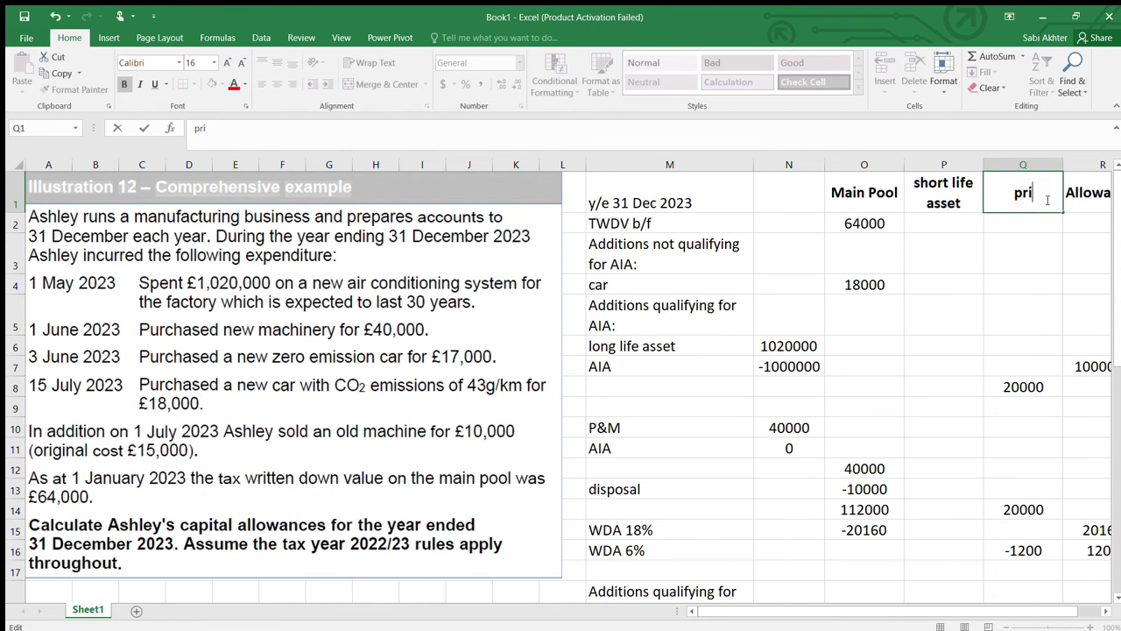
{"action": "type", "text": "vate use"}
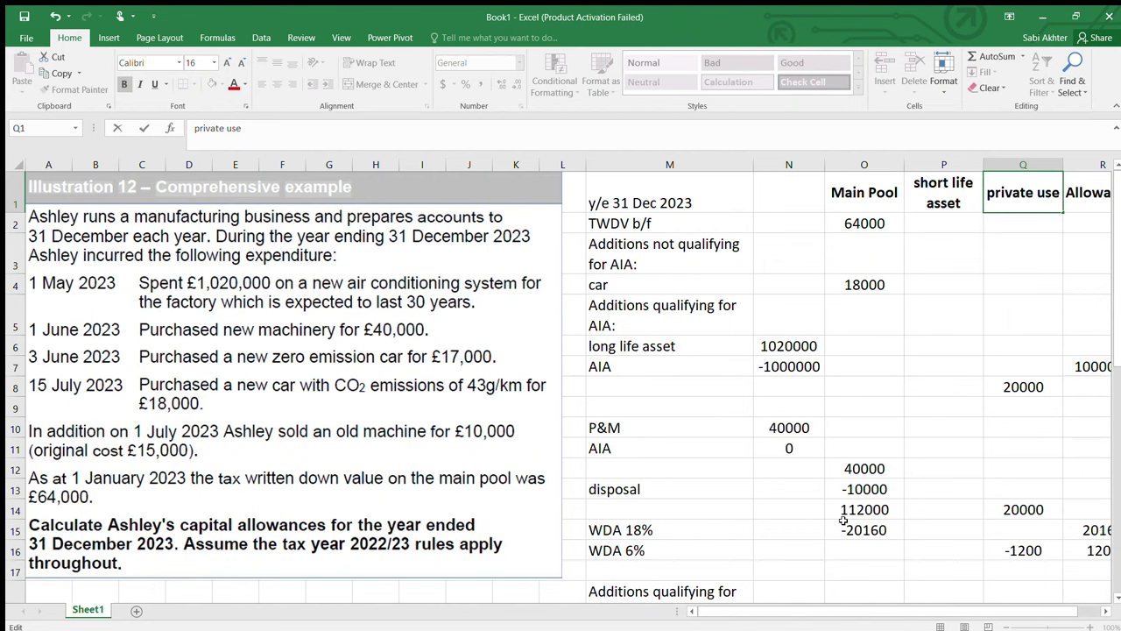
{"action": "left_click_drag", "start_coordinate": [825, 611], "coordinate": [834, 611]}
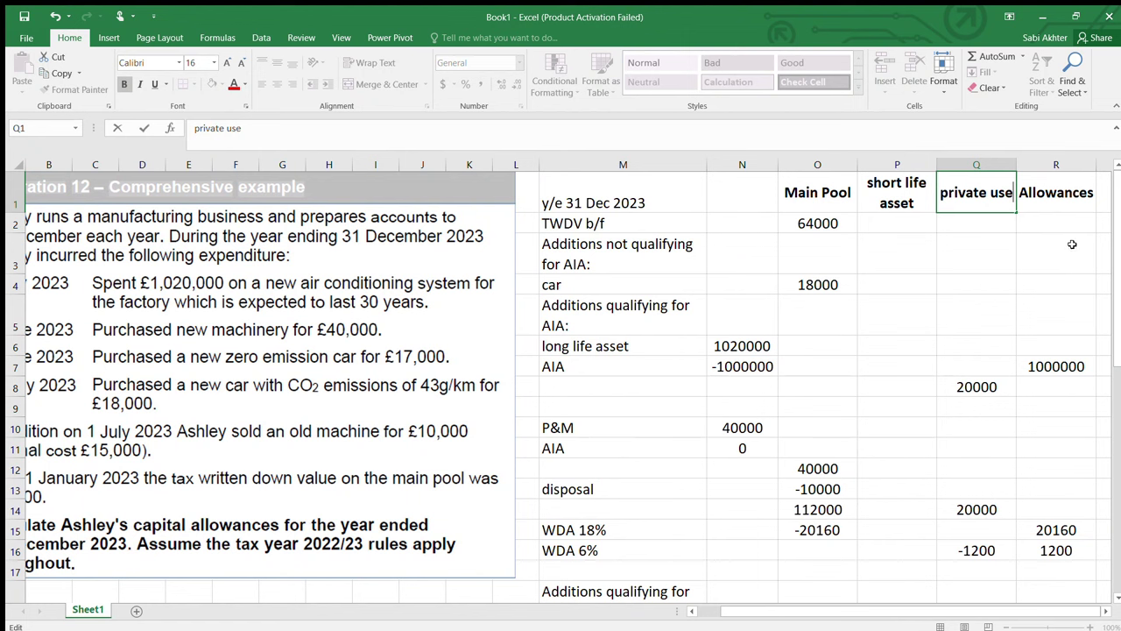
{"action": "left_click", "coordinate": [1061, 197]}
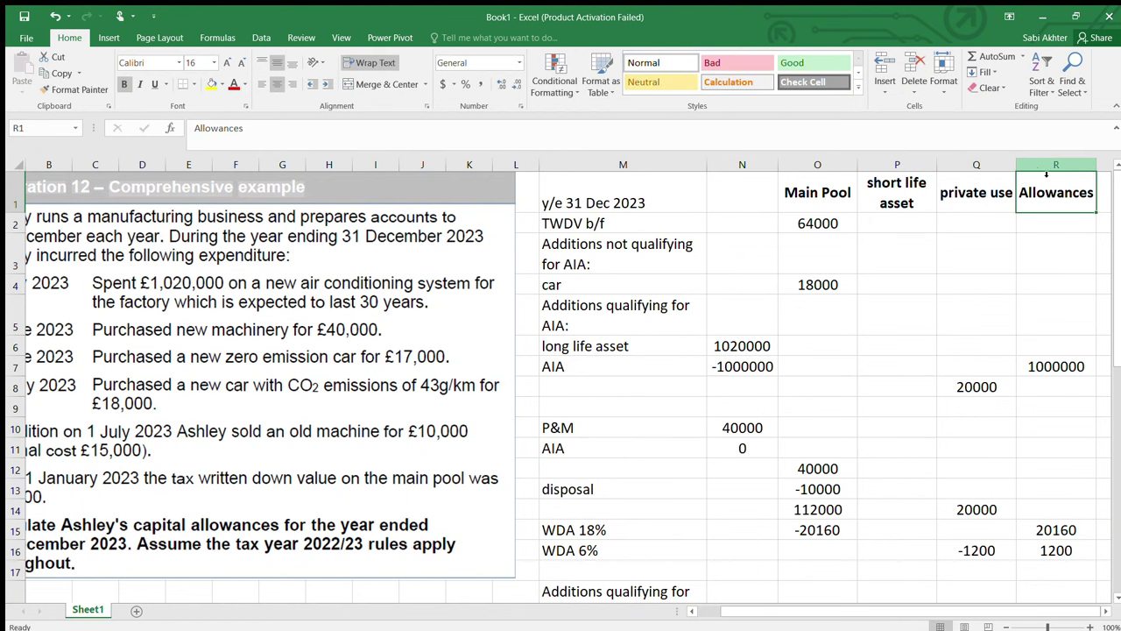
- Insert a column before the Allowances column and head it "business use"
{"action": "left_click", "coordinate": [1042, 163]}
{"action": "key", "text": "ctrl+shift+plus"}
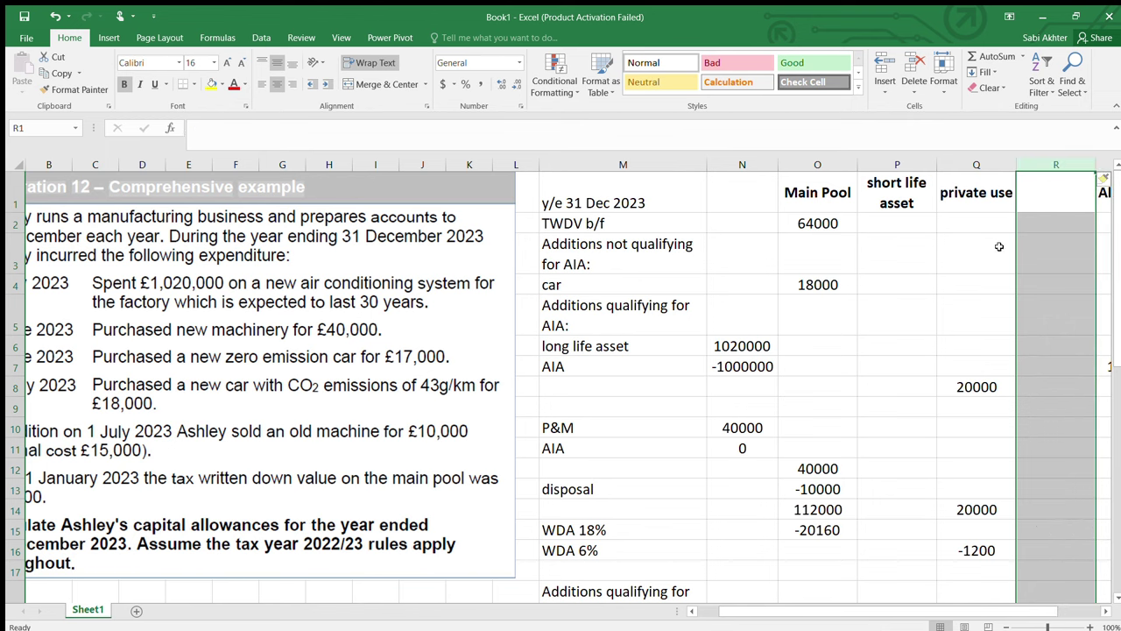
{"action": "left_click", "coordinate": [1052, 192]}
{"action": "type", "text": "bu"}
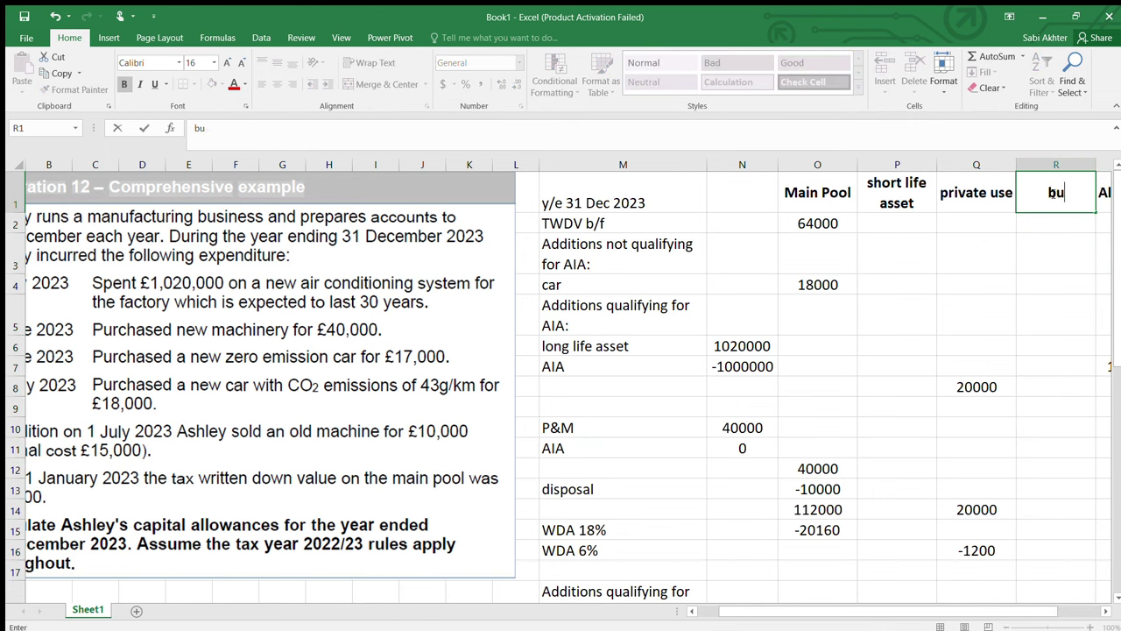
{"action": "type", "text": "siness uae"}
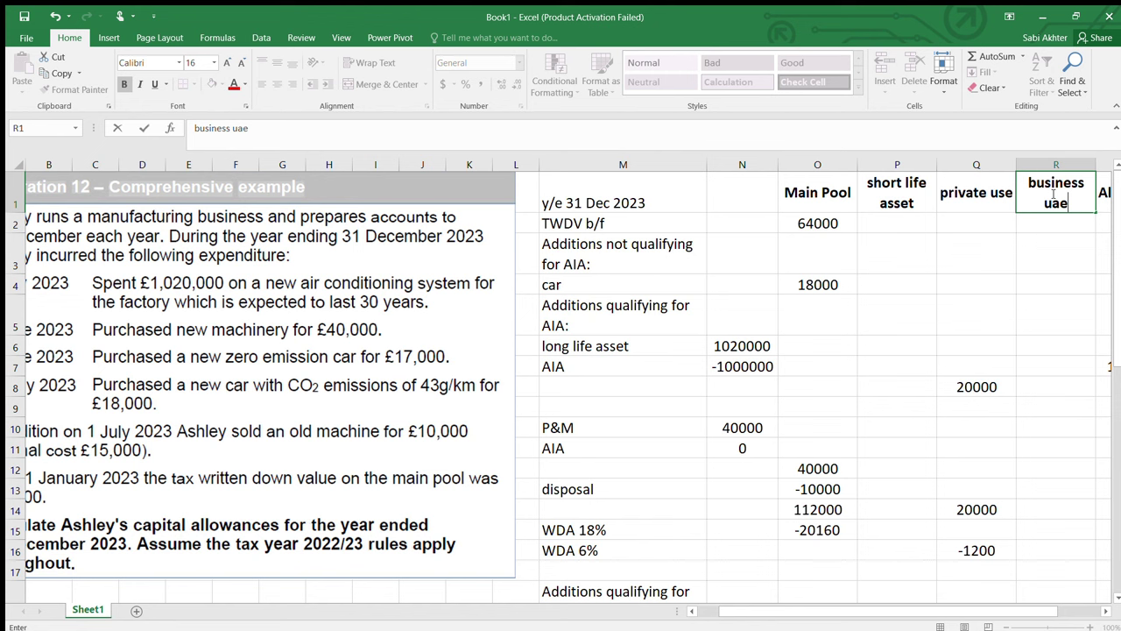
{"action": "key", "text": "BackSpace"}
{"action": "key", "text": "BackSpace"}
{"action": "type", "text": "se"}
{"action": "left_click", "coordinate": [1085, 364]}
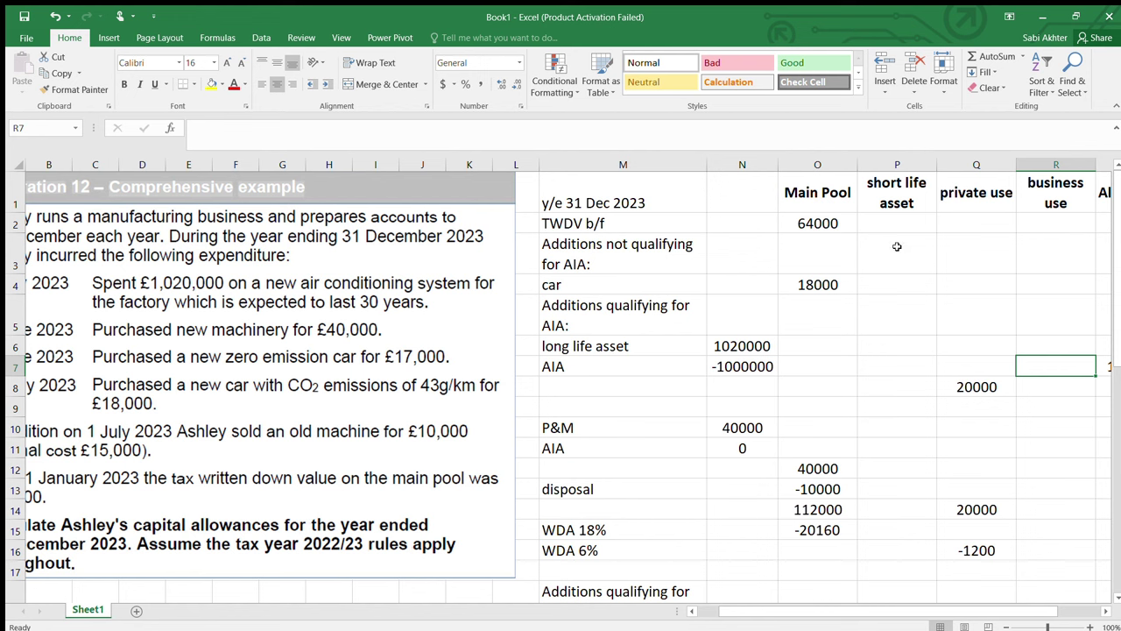
- Delete the whole TWDV b/f row from the worksheet
{"action": "left_click", "coordinate": [594, 248]}
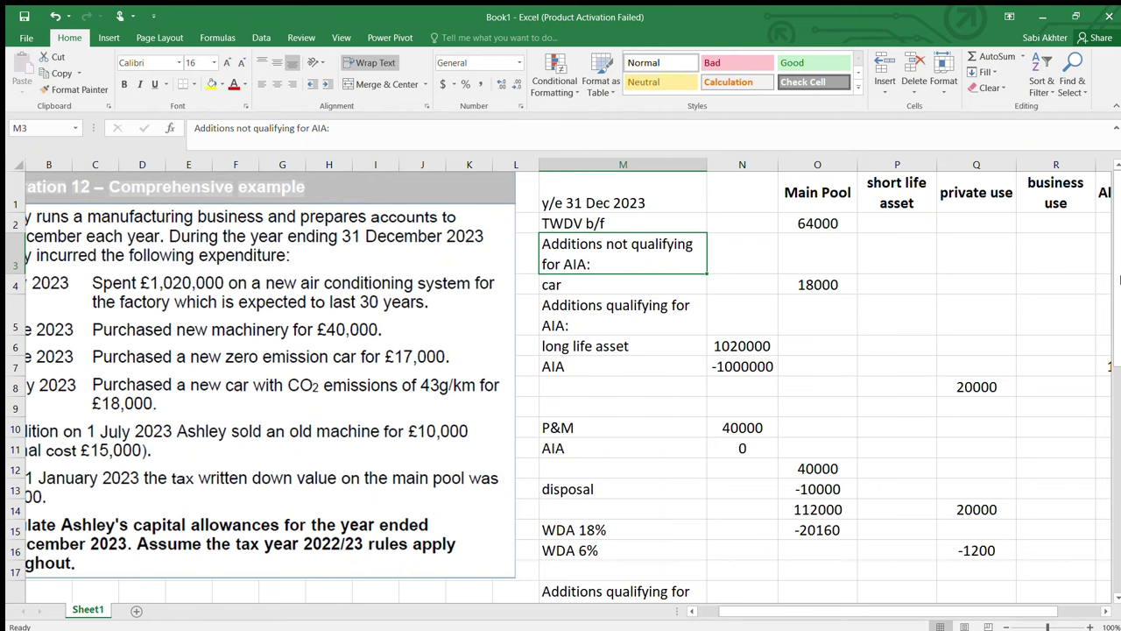
{"action": "scroll", "coordinate": [1110, 344], "scroll_direction": "down", "scroll_amount": 1}
{"action": "scroll", "coordinate": [1110, 345], "scroll_direction": "down", "scroll_amount": 3}
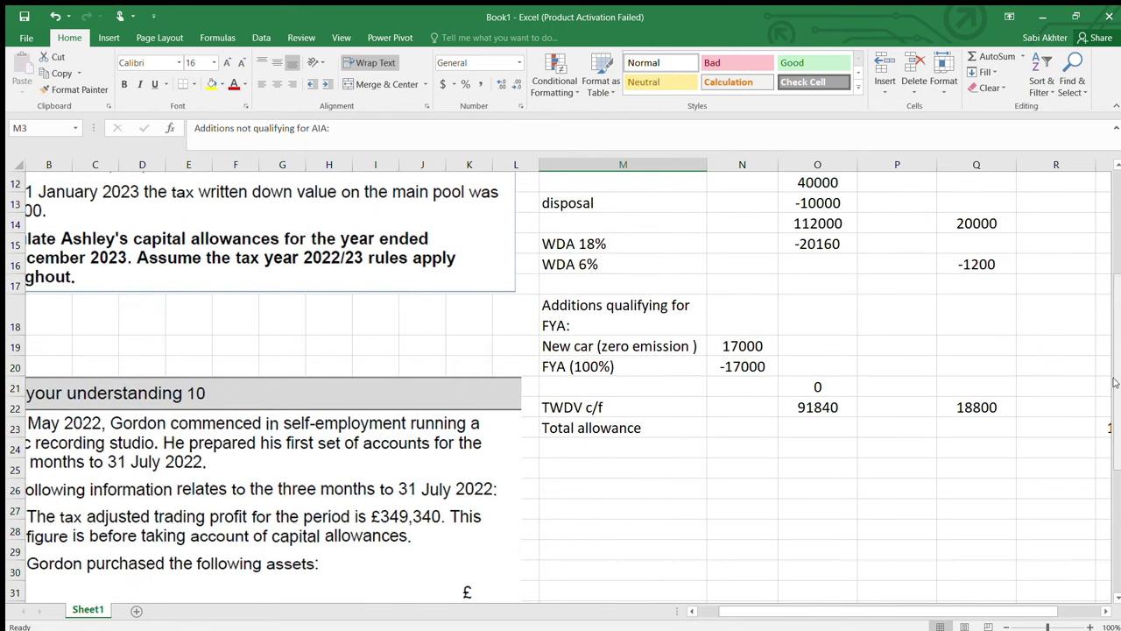
{"action": "left_click_drag", "start_coordinate": [1114, 382], "coordinate": [1117, 276]}
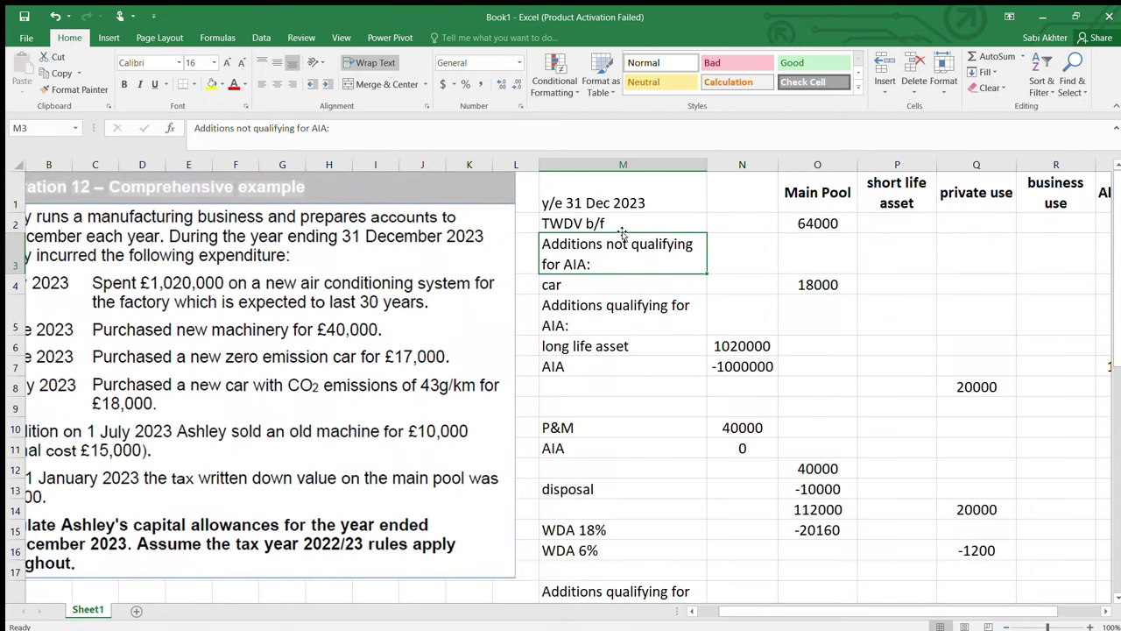
{"action": "left_click", "coordinate": [545, 224]}
{"action": "left_click", "coordinate": [15, 225]}
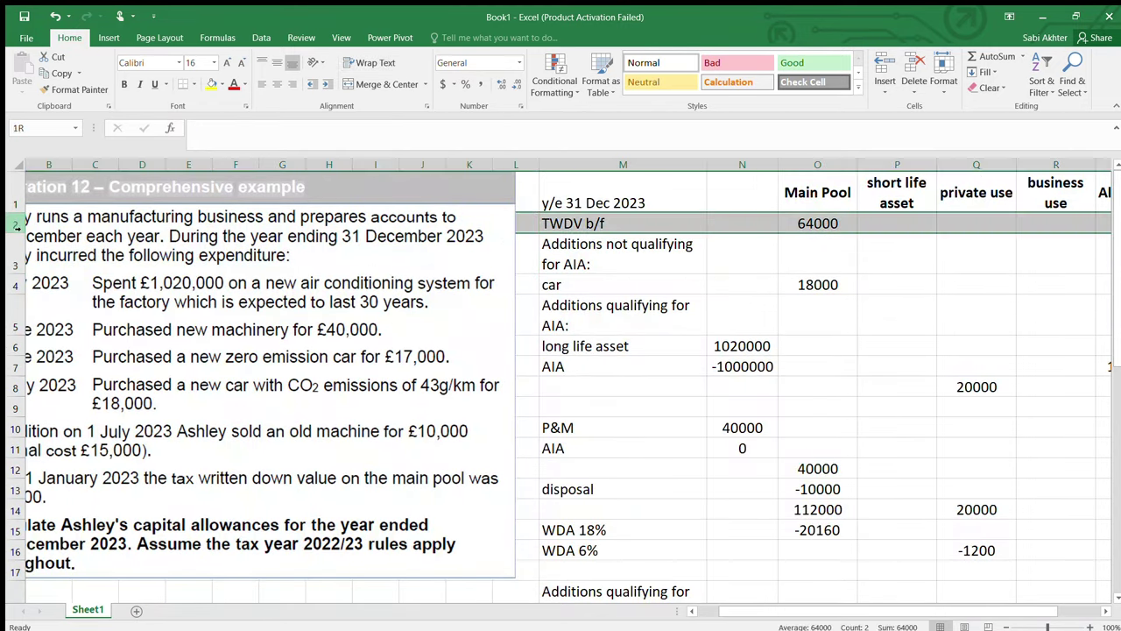
{"action": "key", "text": "ctrl+minus"}
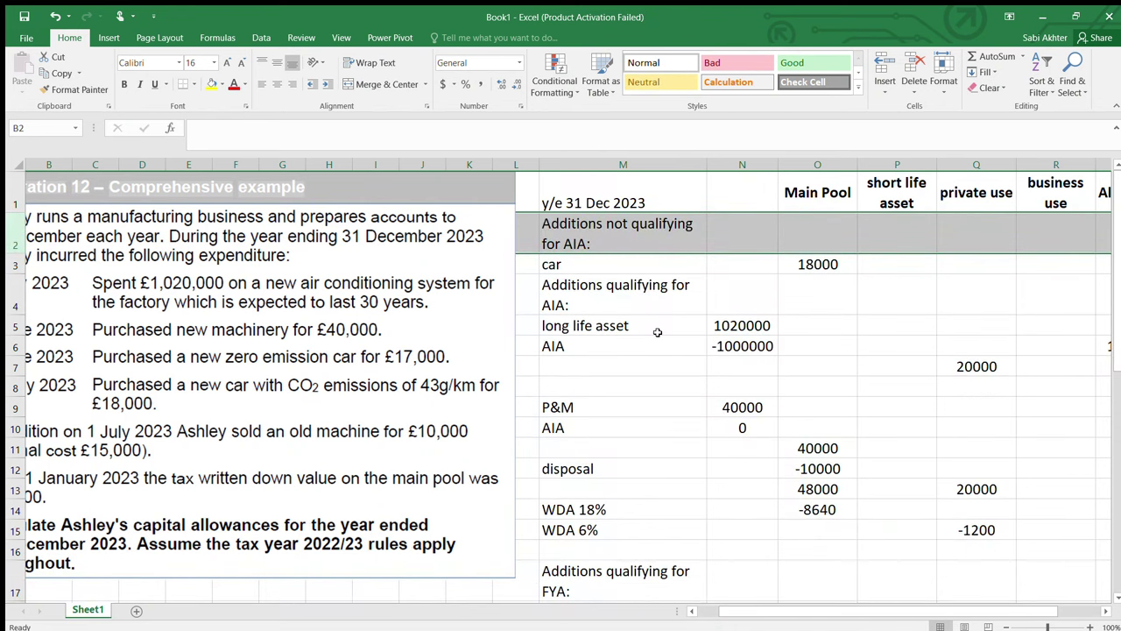
- Delete the Illustration 12 question picture from the sheet
{"action": "left_click", "coordinate": [576, 264]}
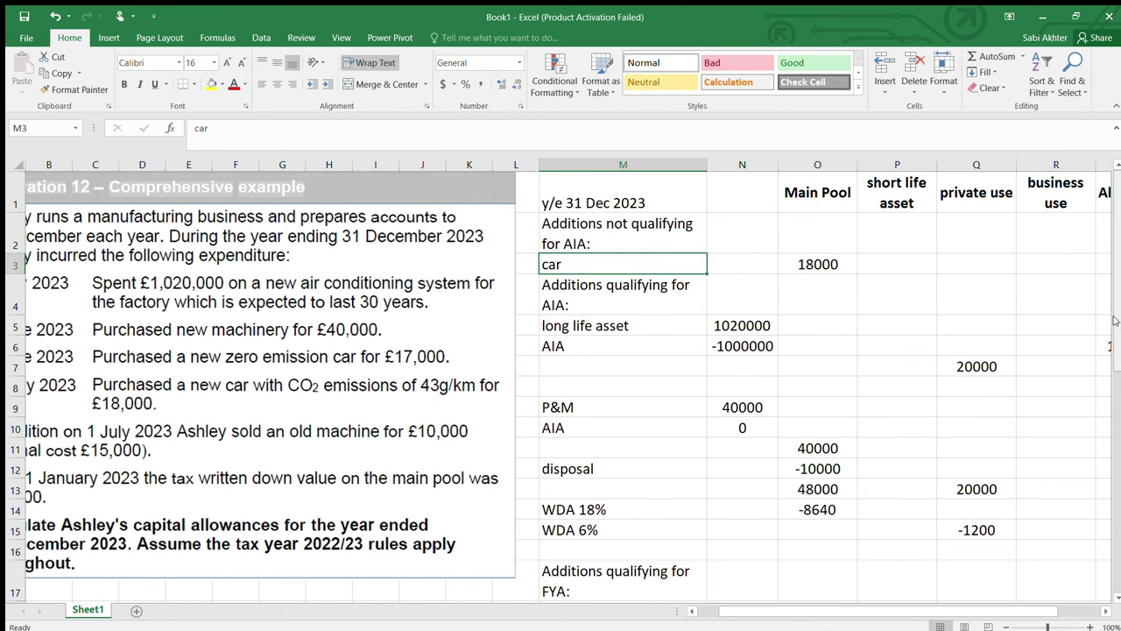
{"action": "left_click", "coordinate": [332, 193]}
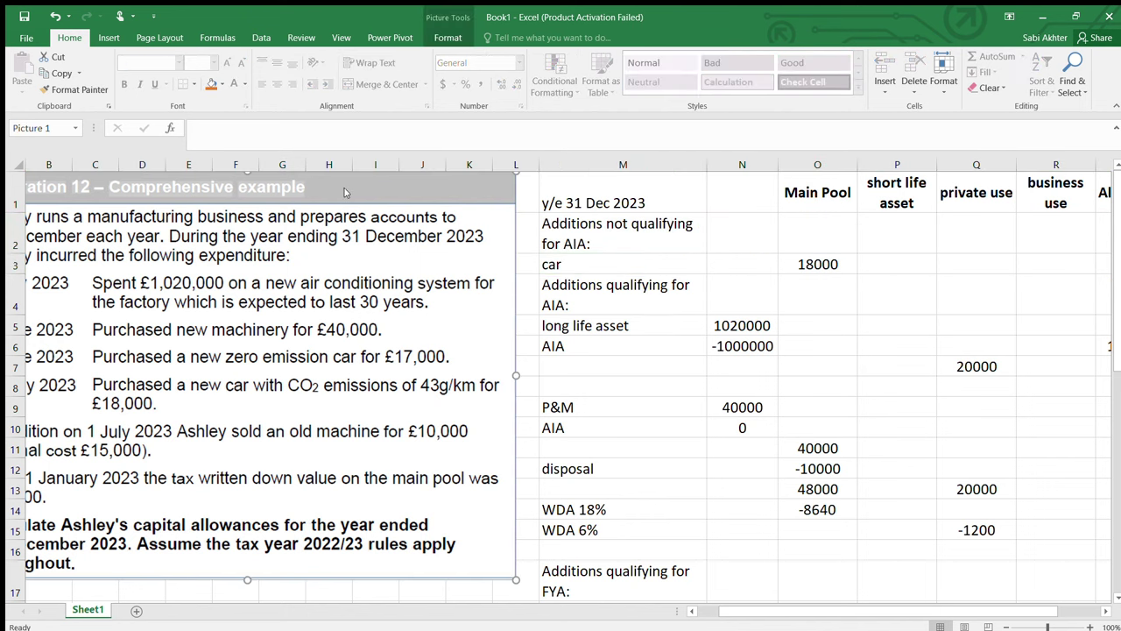
{"action": "key", "text": "Delete"}
- Move the Test your understanding 10 picture up to row 1 and narrow it to end just before column M
{"action": "scroll", "coordinate": [394, 262], "scroll_direction": "down", "scroll_amount": 4}
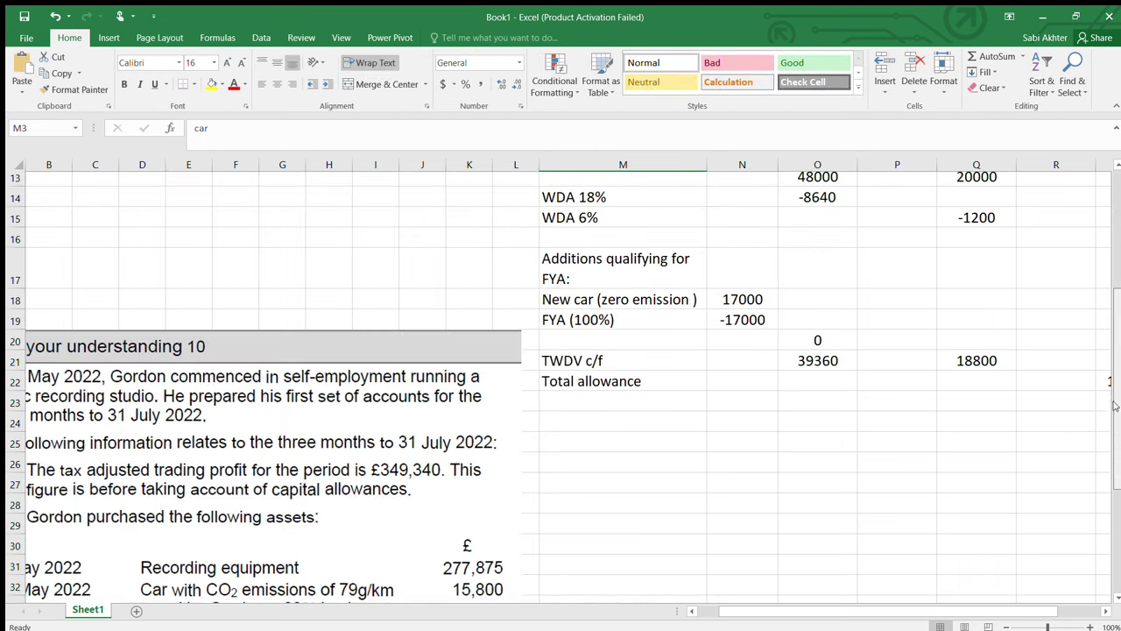
{"action": "left_click", "coordinate": [407, 355]}
{"action": "scroll", "coordinate": [1117, 317], "scroll_direction": "up", "scroll_amount": 2}
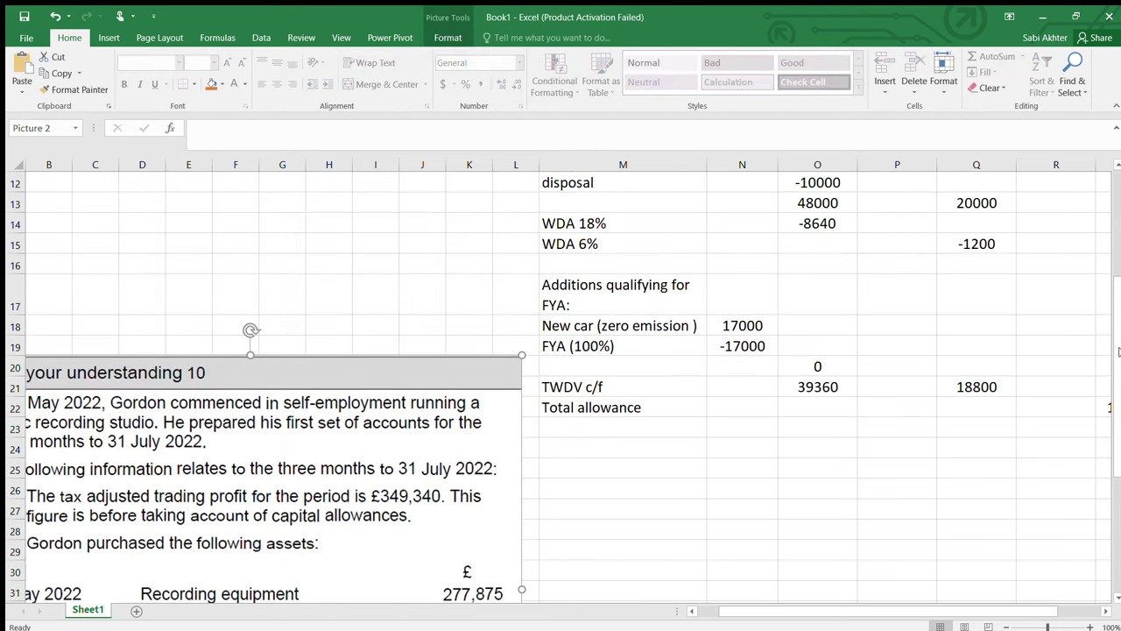
{"action": "left_click_drag", "start_coordinate": [424, 453], "coordinate": [424, 192]}
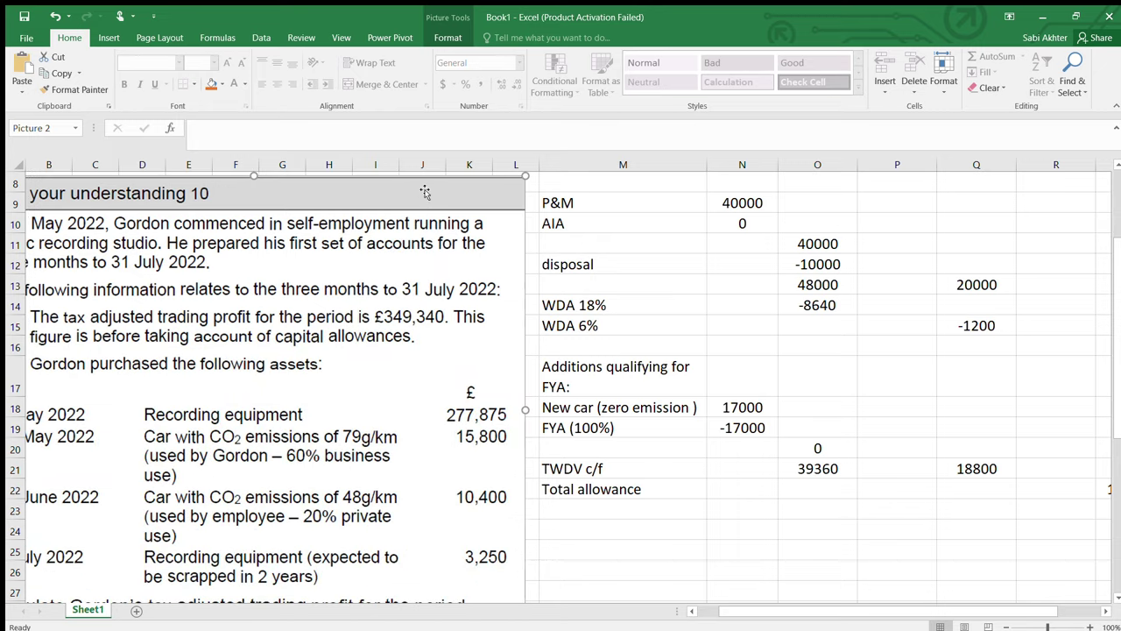
{"action": "scroll", "coordinate": [1113, 259], "scroll_direction": "up", "scroll_amount": 3}
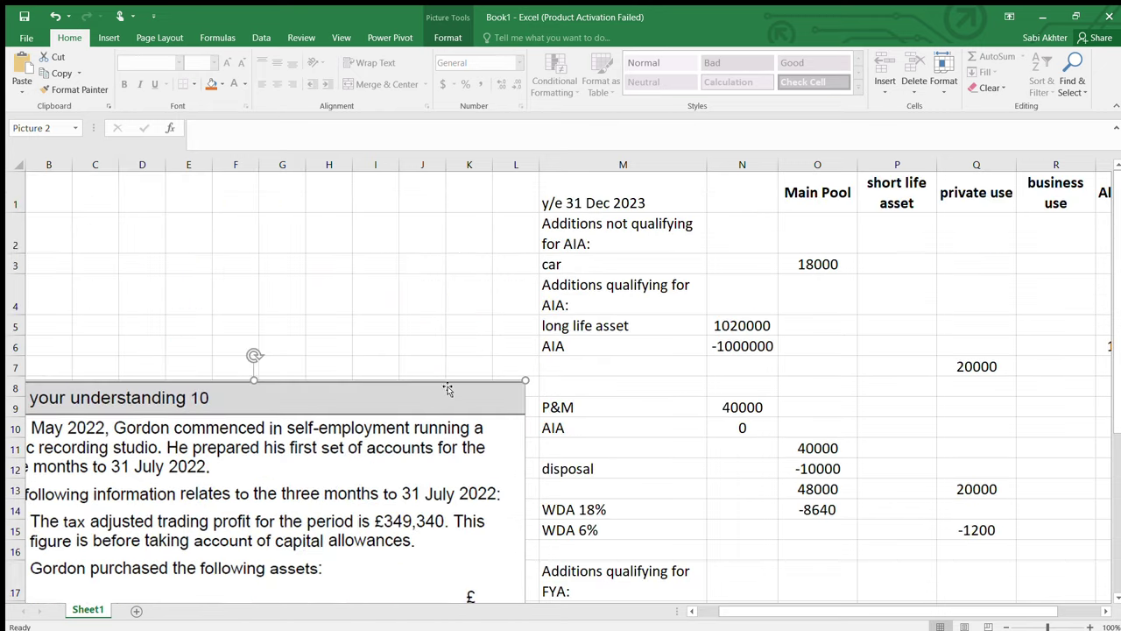
{"action": "left_click_drag", "start_coordinate": [447, 387], "coordinate": [472, 184]}
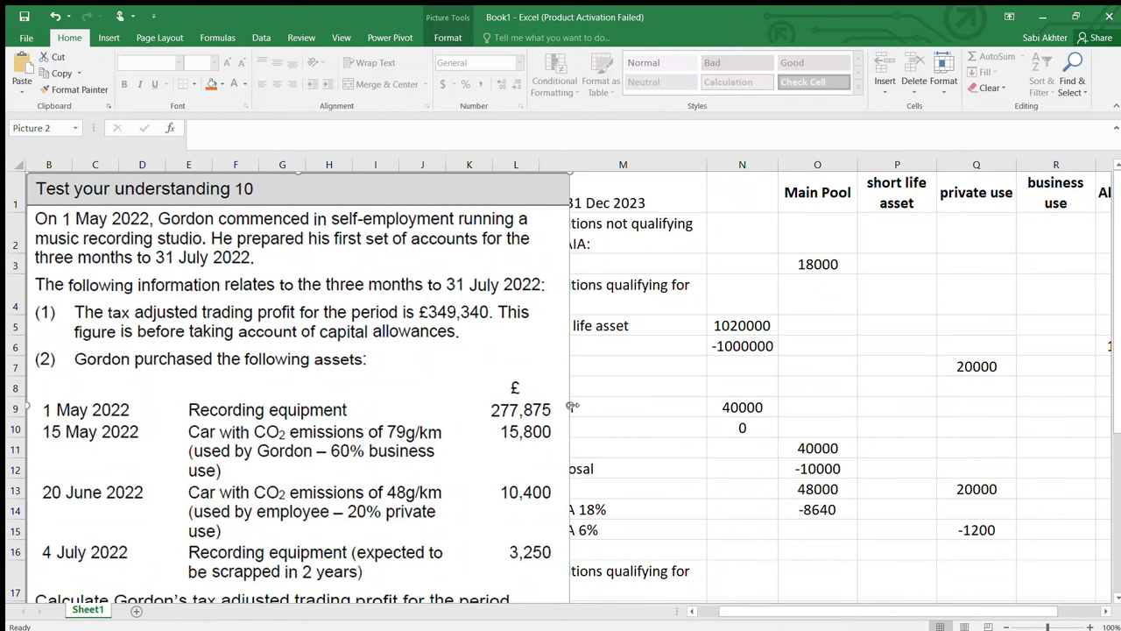
{"action": "left_click_drag", "start_coordinate": [571, 403], "coordinate": [541, 403]}
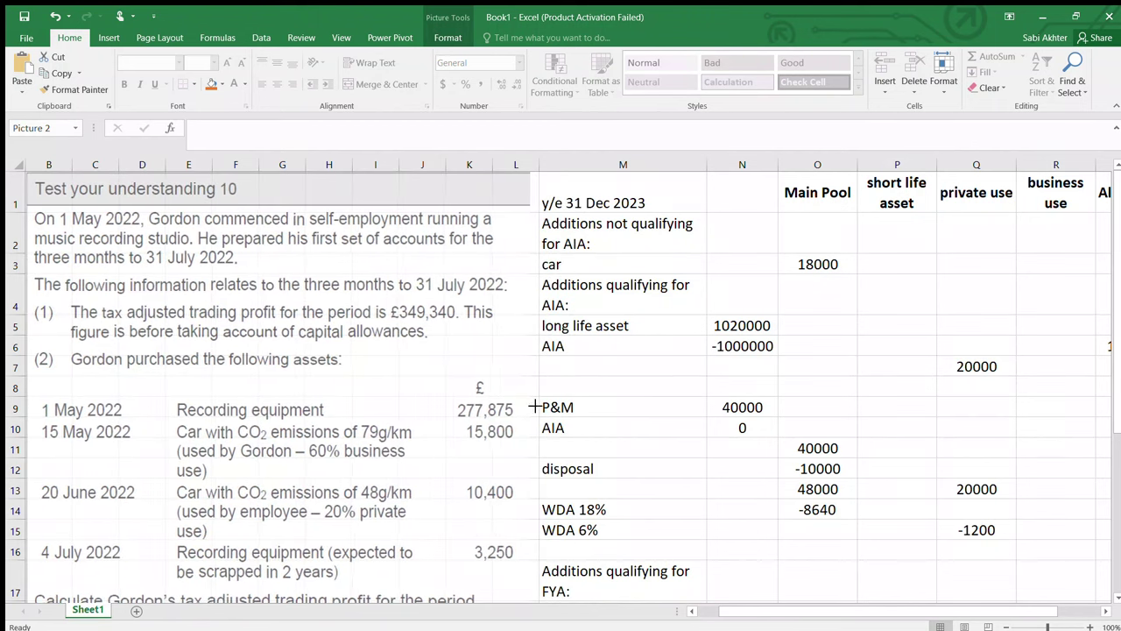
{"action": "left_click", "coordinate": [670, 390]}
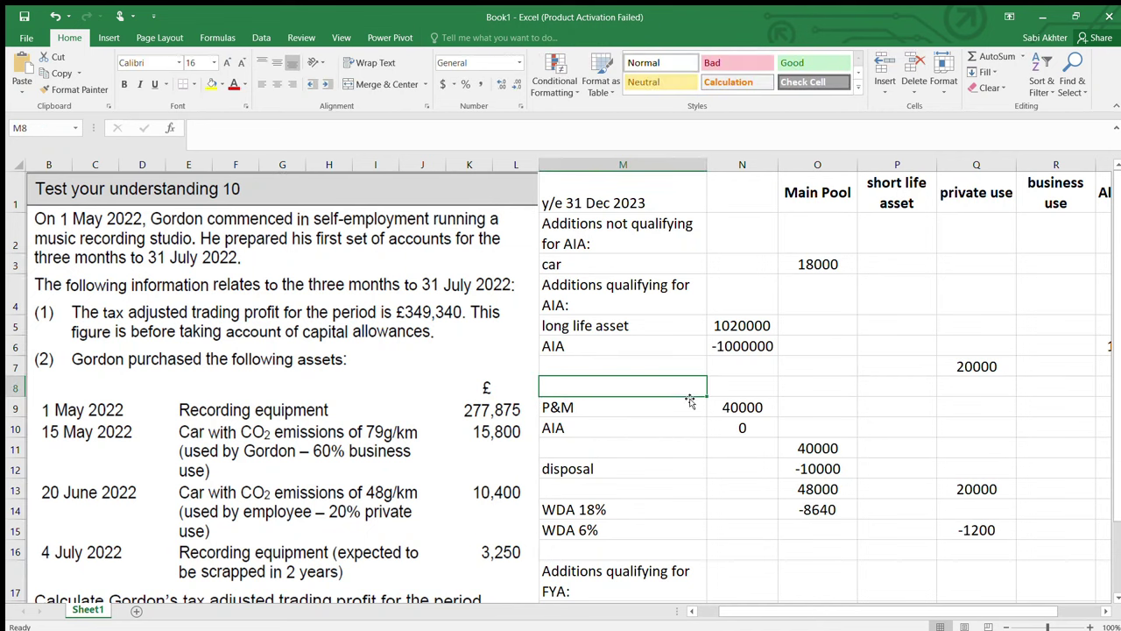
- Set the car's Main Pool value in O3 to 10400
{"action": "scroll", "coordinate": [1116, 328], "scroll_direction": "down", "scroll_amount": 1}
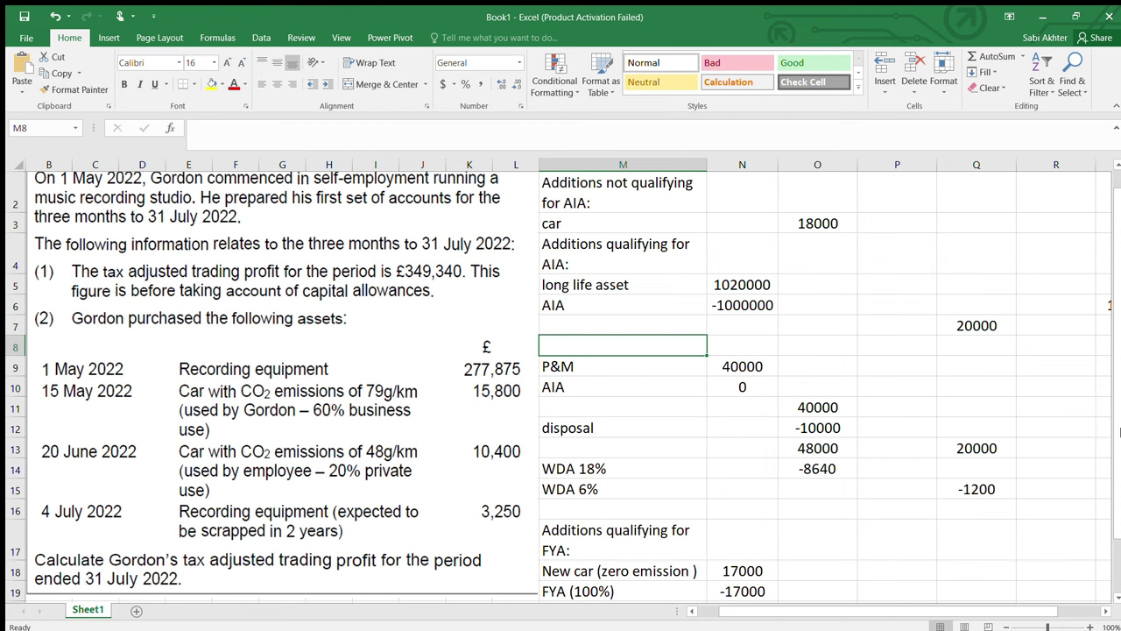
{"action": "left_click_drag", "start_coordinate": [1116, 433], "coordinate": [1118, 361]}
{"action": "left_click", "coordinate": [823, 263]}
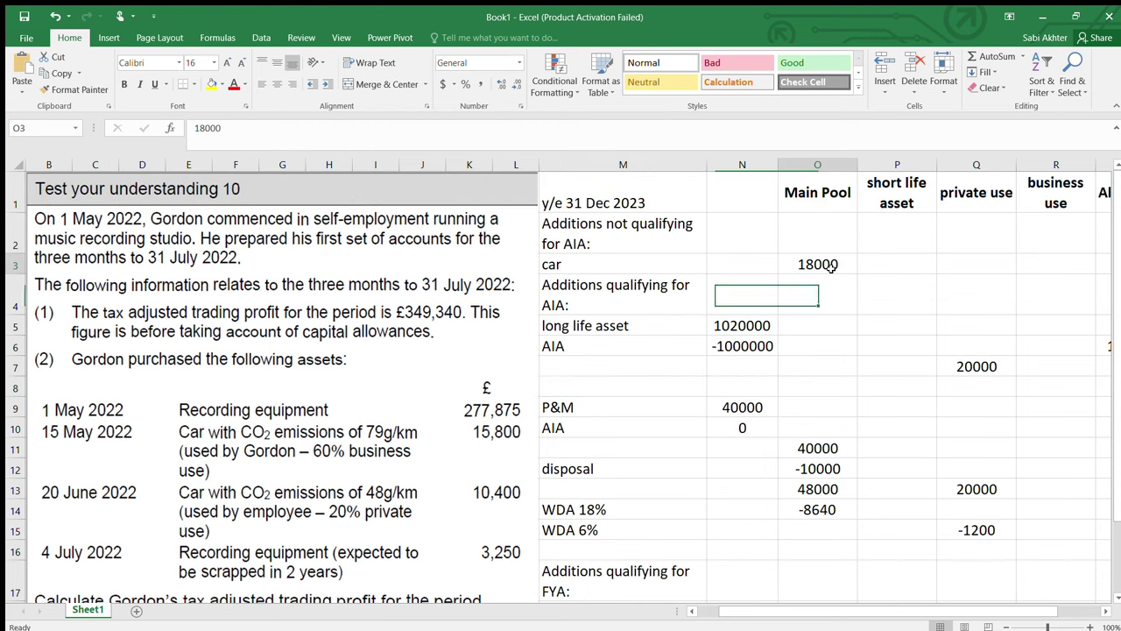
{"action": "double_click", "coordinate": [836, 264]}
{"action": "left_click_drag", "start_coordinate": [839, 264], "coordinate": [671, 263]}
{"action": "type", "text": "10400"}
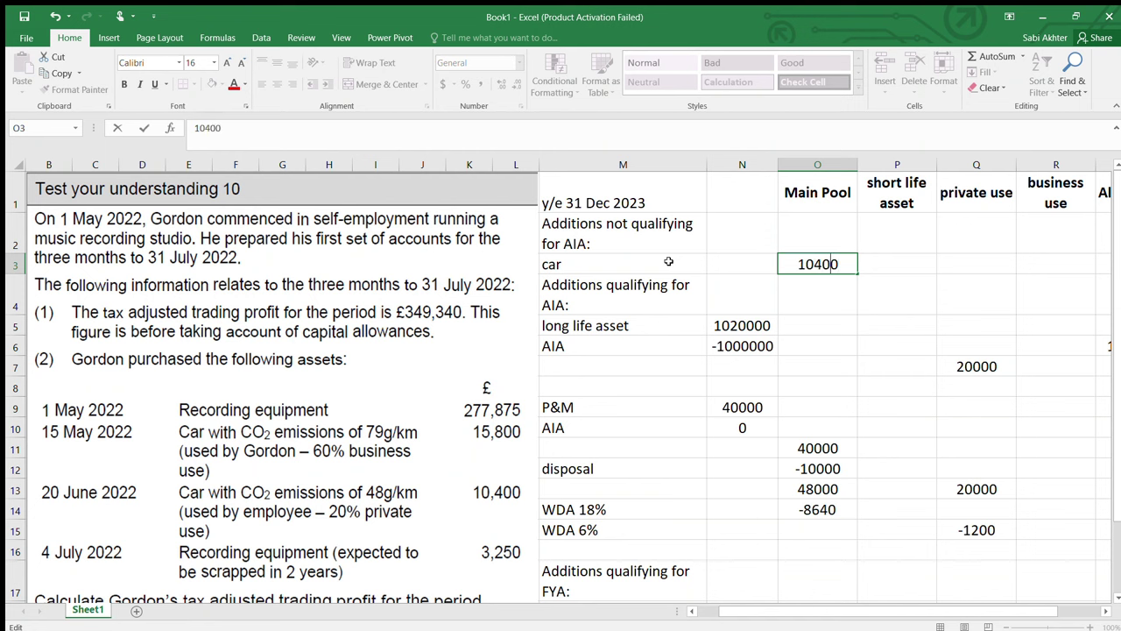
- Extend the car label in M3 to "car - 48"
{"action": "double_click", "coordinate": [655, 262]}
{"action": "type", "text": "- "}
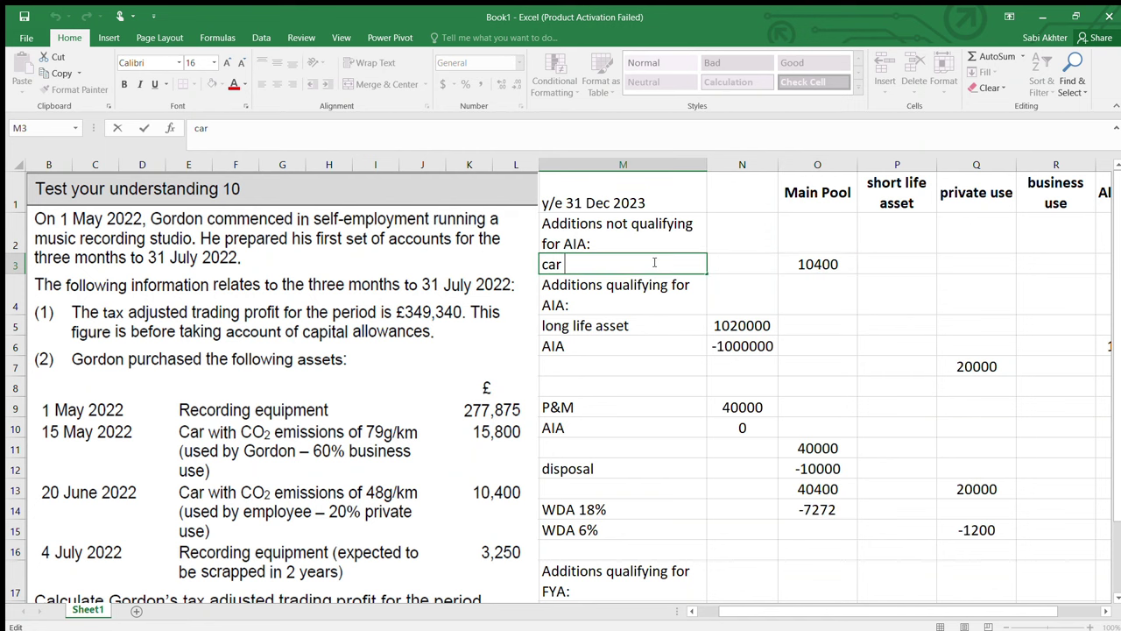
{"action": "type", "text": "48"}
{"action": "left_click", "coordinate": [594, 302]}
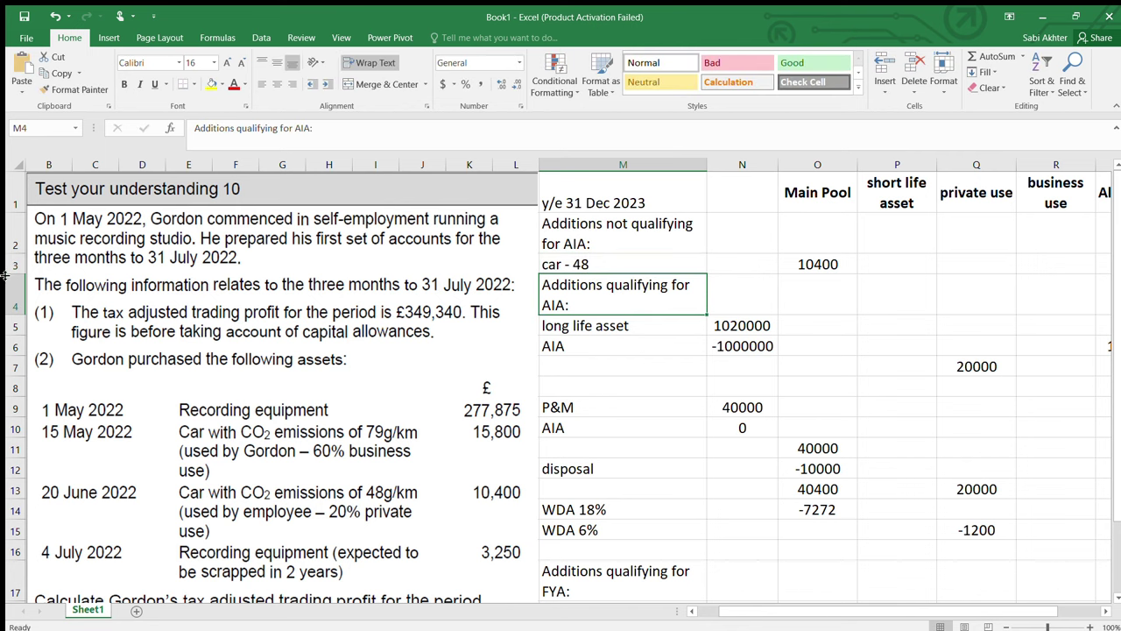
- Insert a blank row above the "Additions qualifying for AIA:" row
{"action": "left_click", "coordinate": [17, 296]}
{"action": "key", "text": "ctrl+shift+plus"}
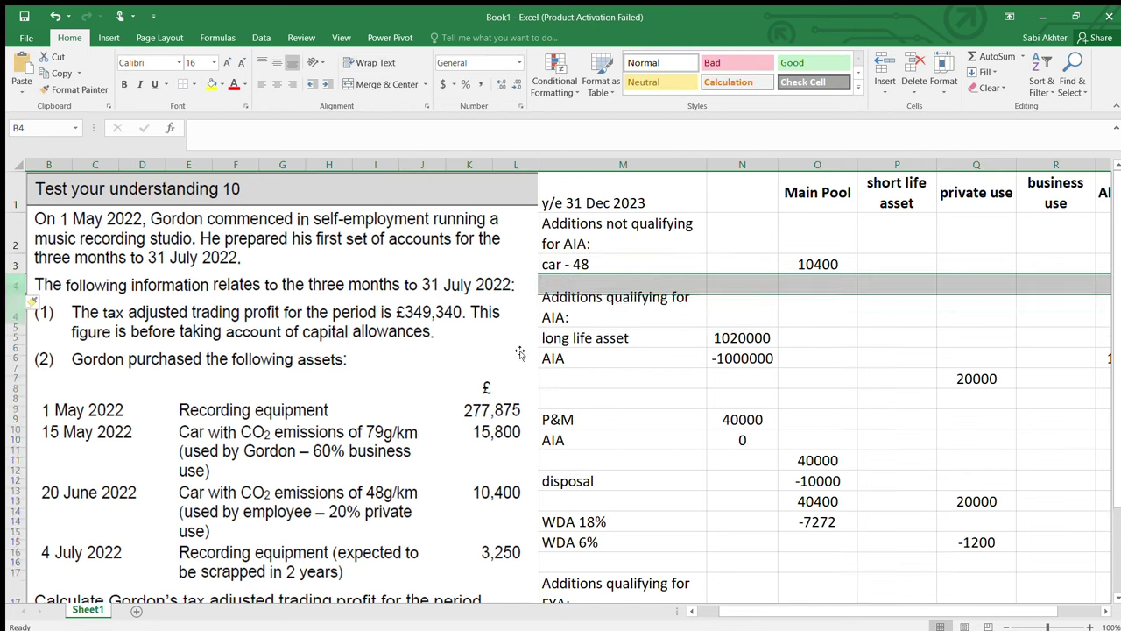
- Label M4 "private use" and enter 15800 in the private use column of that row
{"action": "double_click", "coordinate": [596, 247]}
{"action": "double_click", "coordinate": [583, 284]}
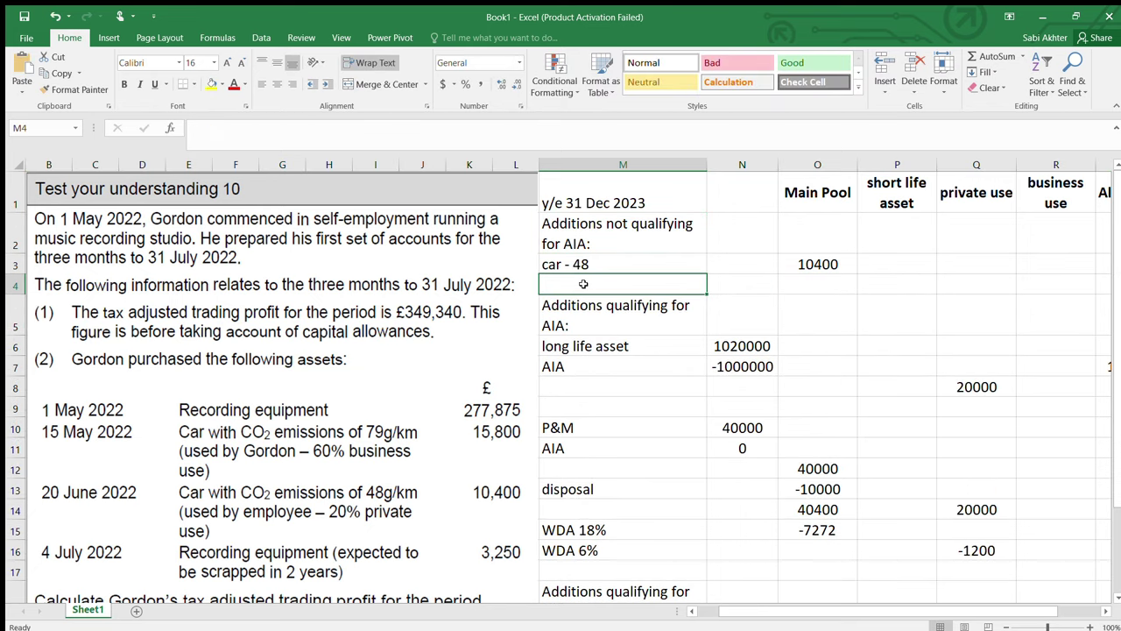
{"action": "type", "text": "priv"}
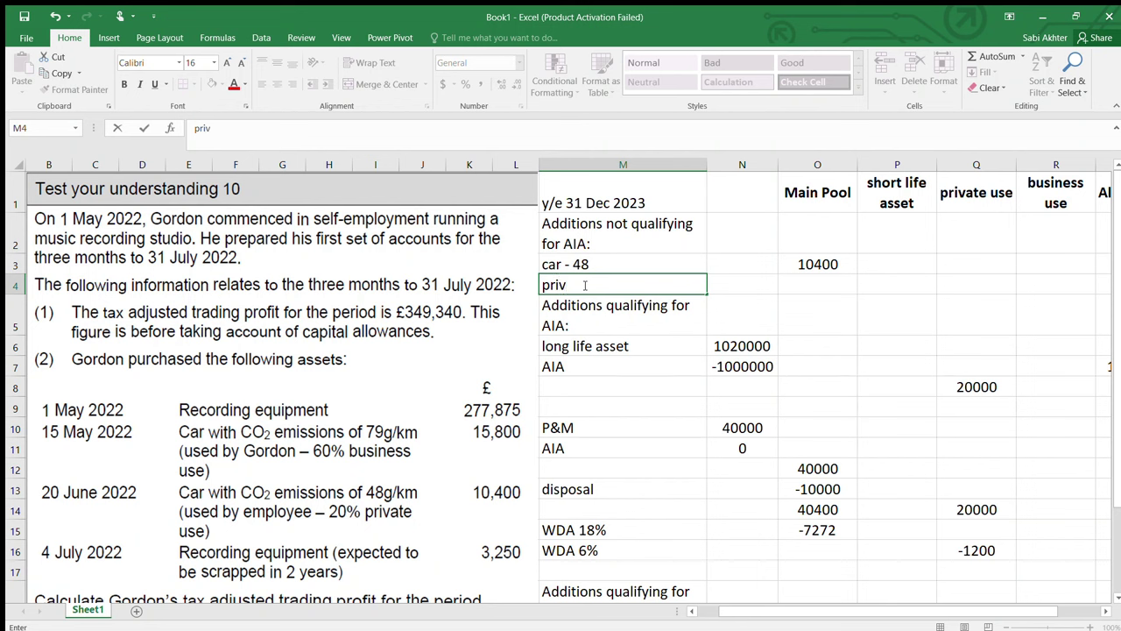
{"action": "type", "text": "ate use"}
{"action": "left_click", "coordinate": [889, 284]}
{"action": "left_click", "coordinate": [967, 282]}
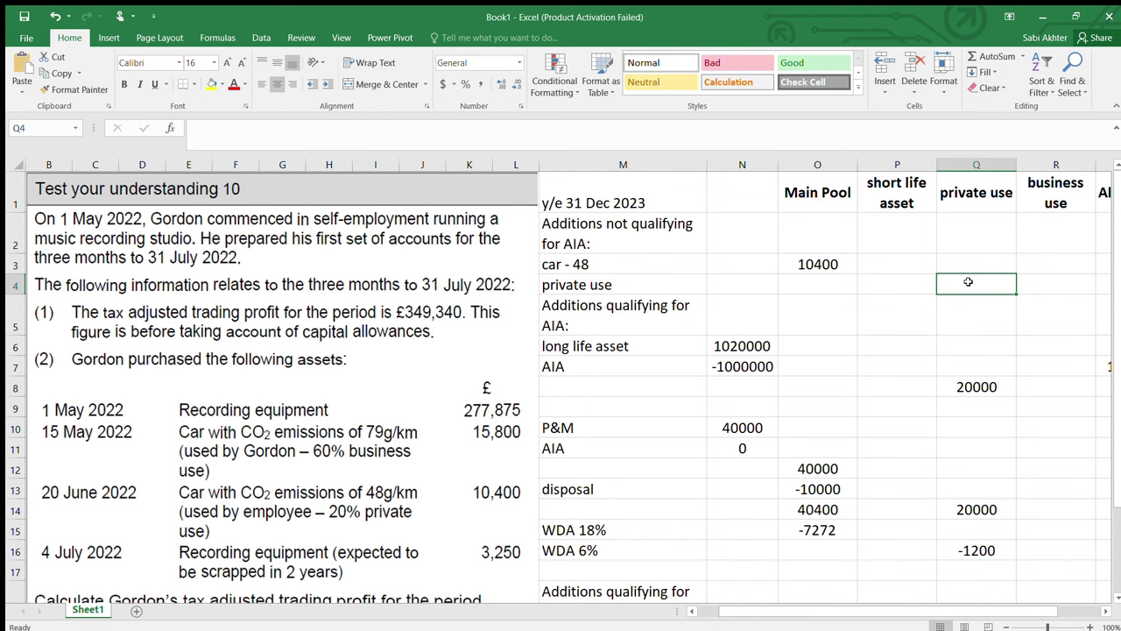
{"action": "type", "text": "15800"}
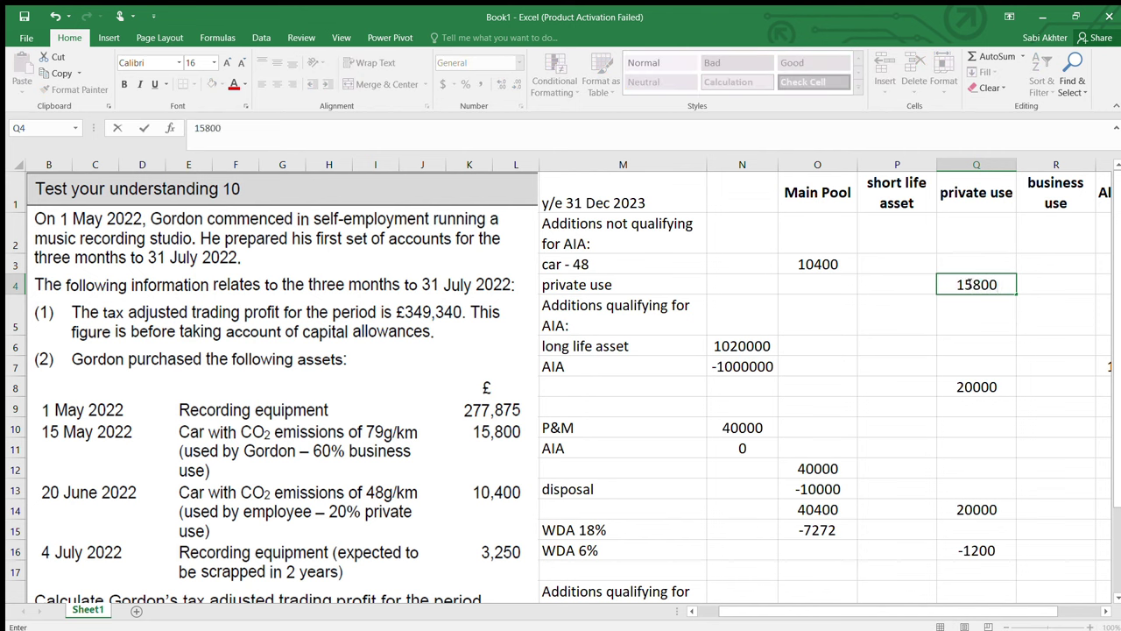
{"action": "key", "text": "Left"}
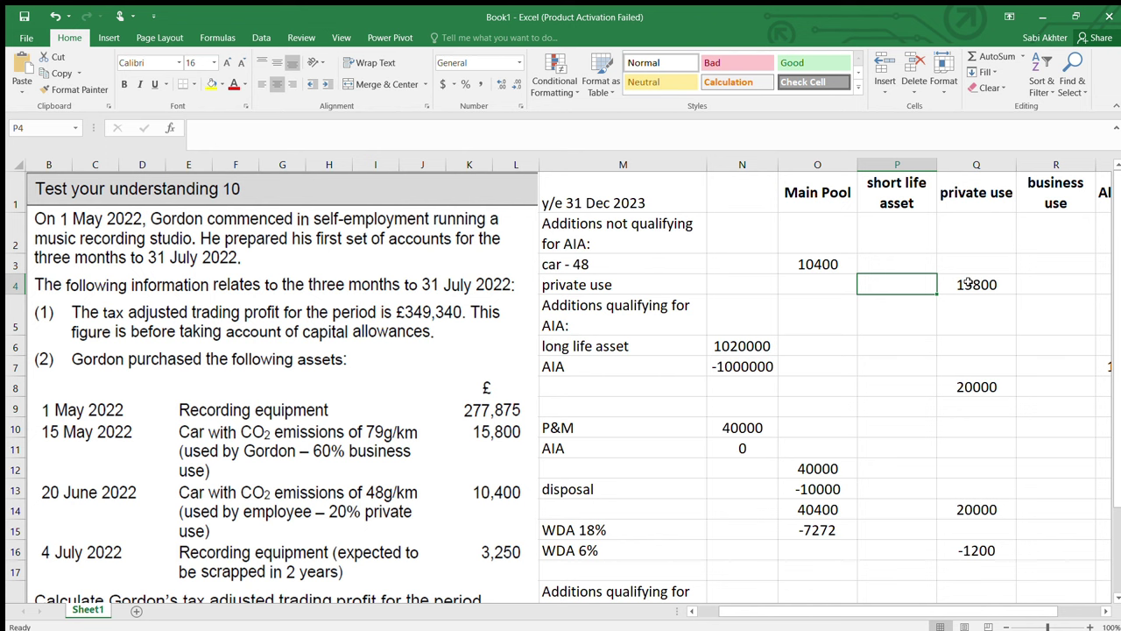
- Extend the label in M4 to "private use > 50"
{"action": "double_click", "coordinate": [622, 284]}
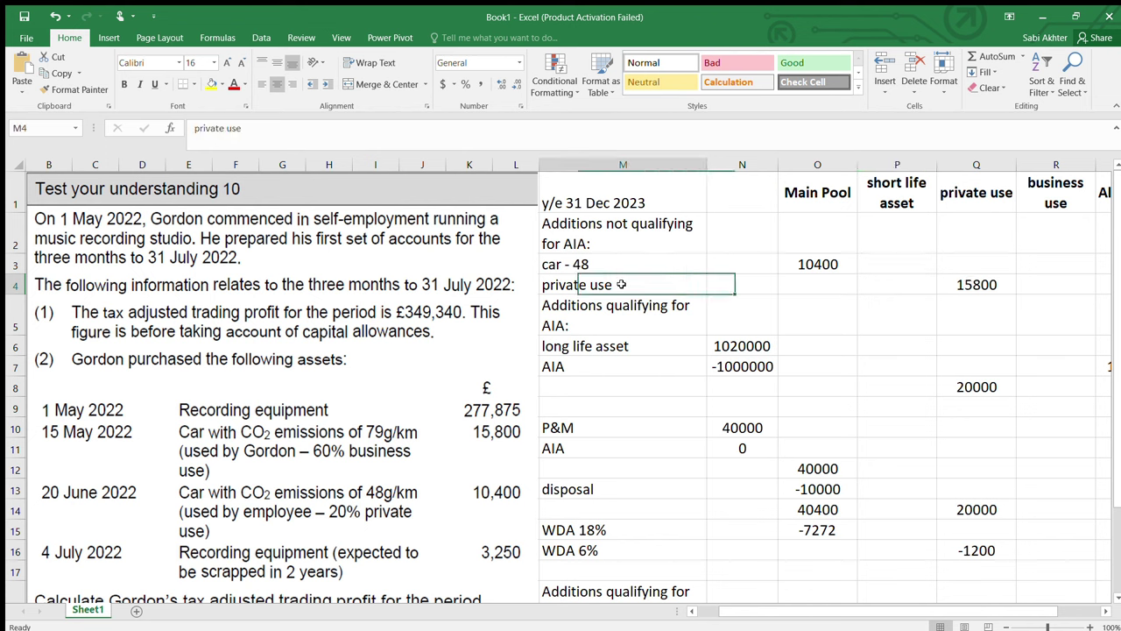
{"action": "type", "text": "."}
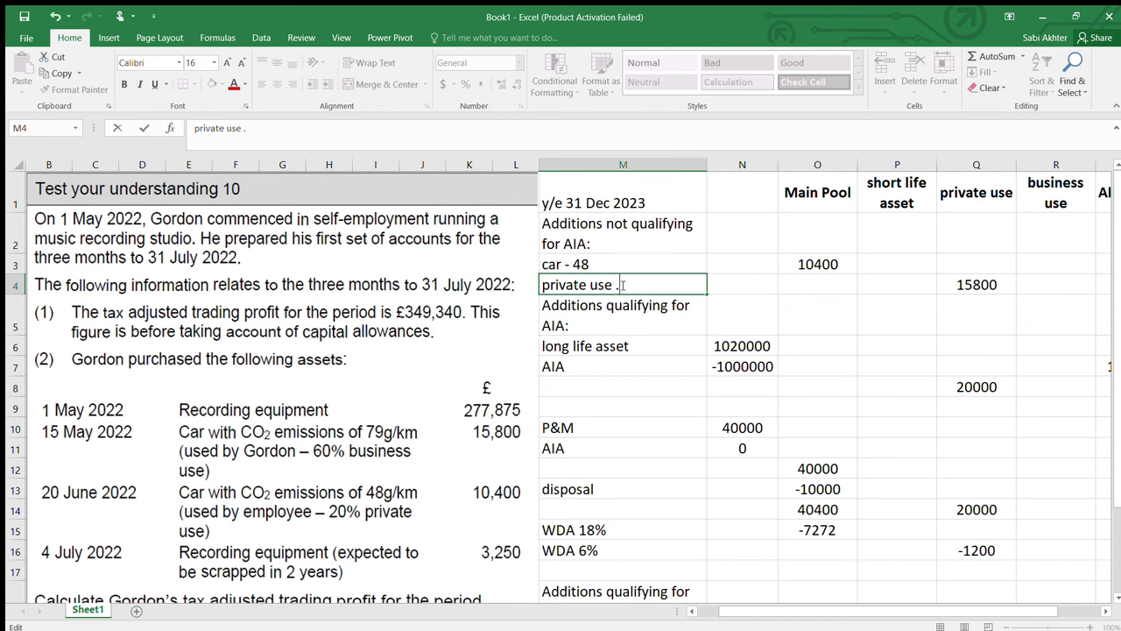
{"action": "type", "text": " 50"}
{"action": "key", "text": "BackSpace"}
{"action": "key", "text": "BackSpace"}
{"action": "key", "text": "BackSpace"}
{"action": "type", "text": "50"}
{"action": "left_click", "coordinate": [618, 305]}
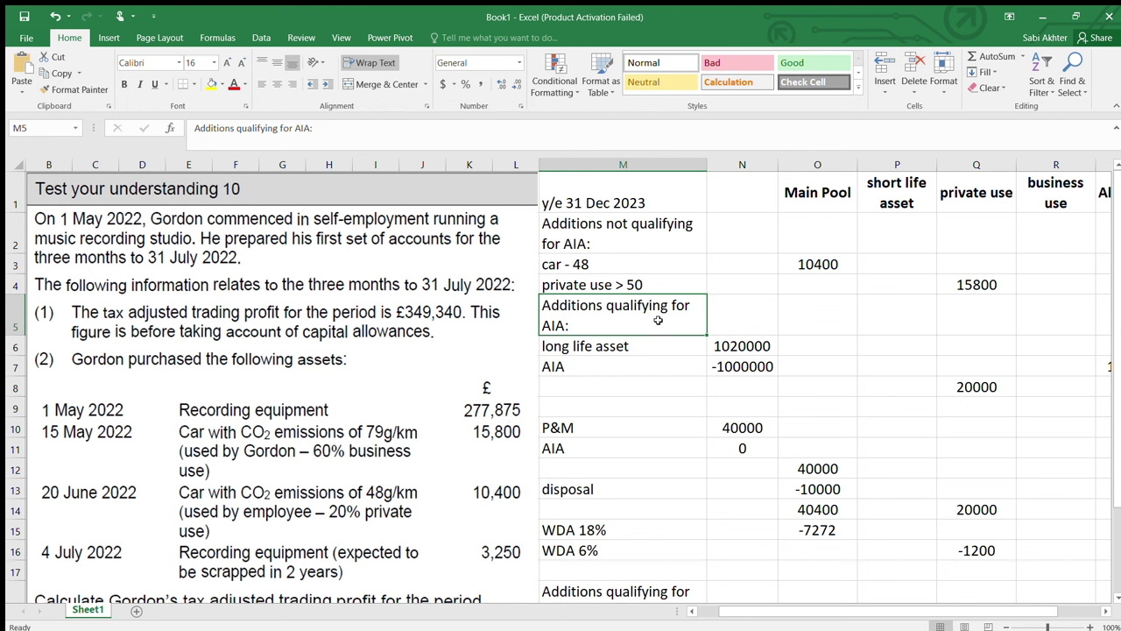
- Replace the "long life asset" label in M6 with "equipment" and set its amount in N6 to 277875
{"action": "left_click", "coordinate": [624, 346]}
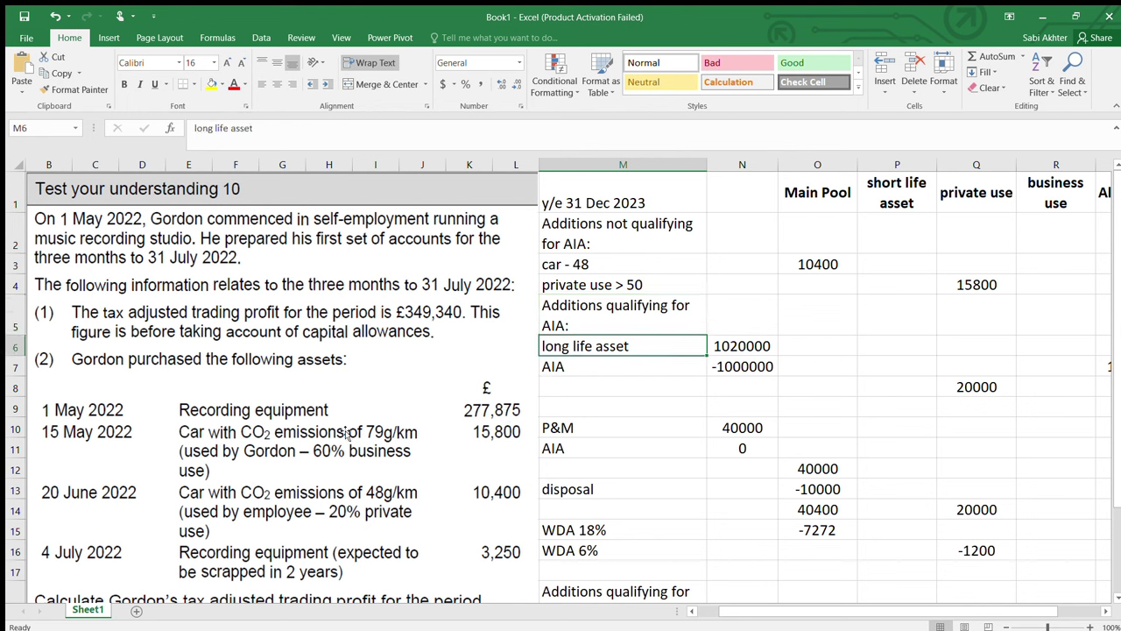
{"action": "double_click", "coordinate": [636, 348]}
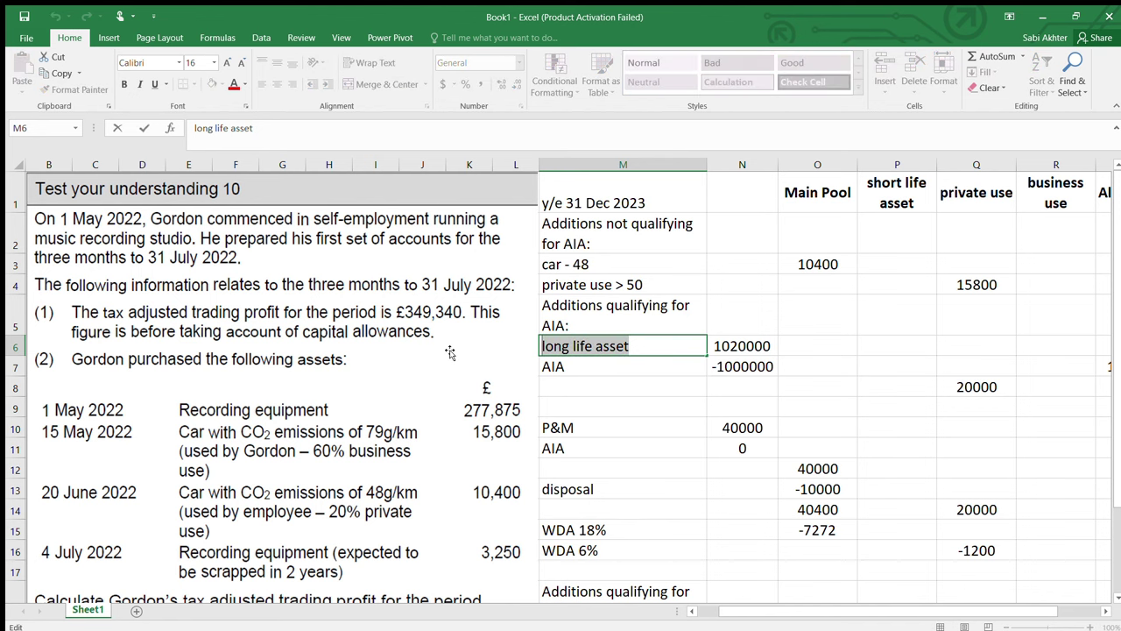
{"action": "type", "text": "equipment"}
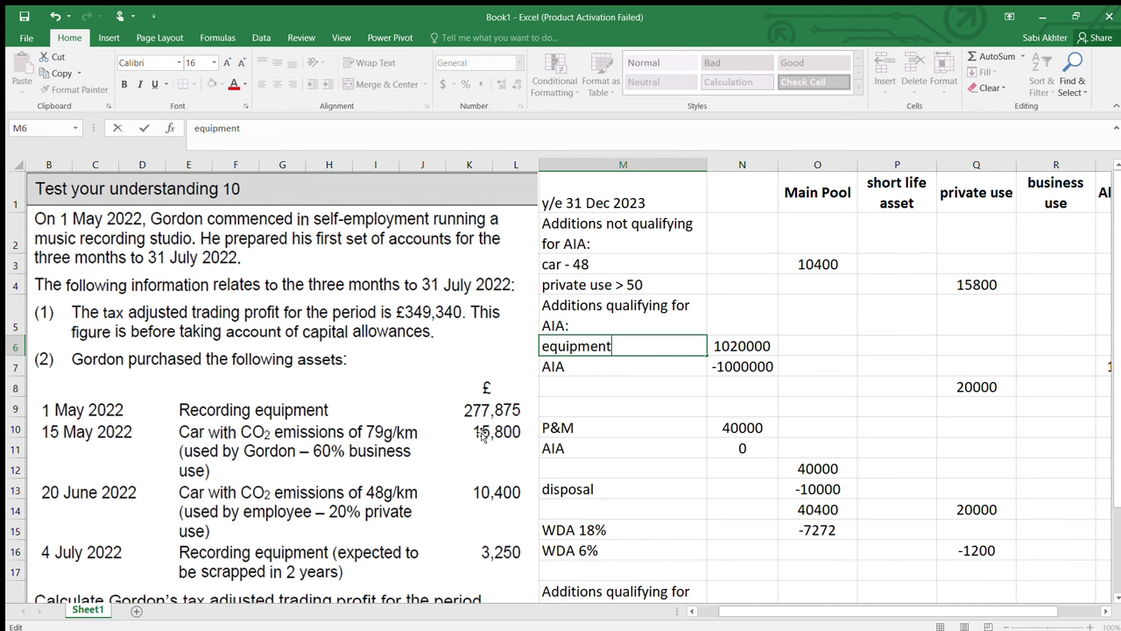
{"action": "left_click", "coordinate": [743, 349]}
{"action": "double_click", "coordinate": [743, 347]}
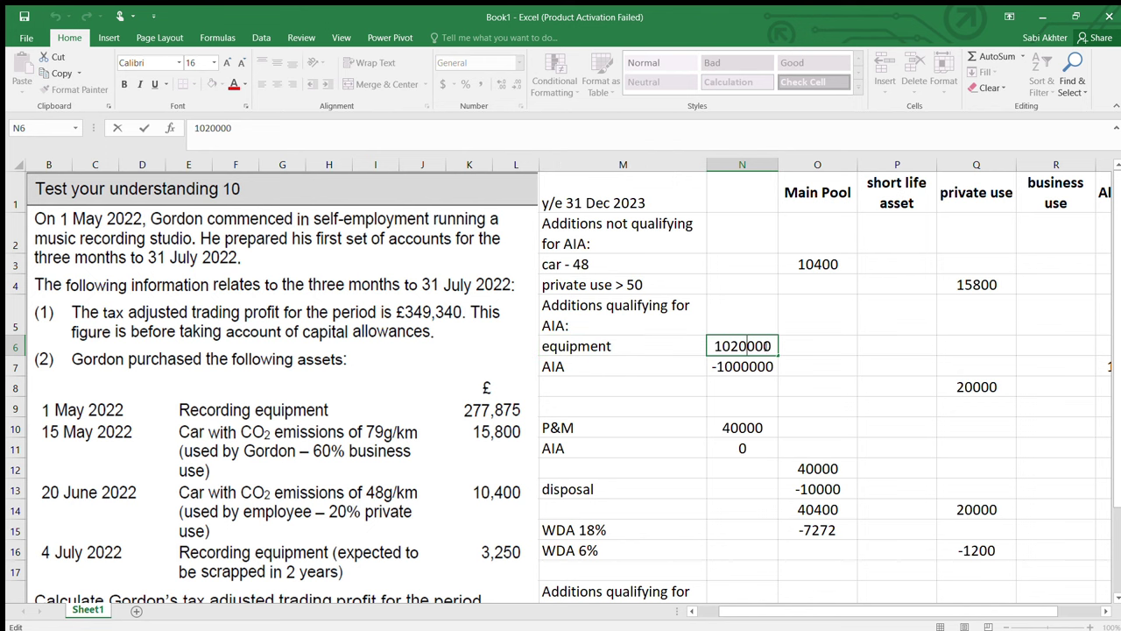
{"action": "left_click_drag", "start_coordinate": [771, 347], "coordinate": [524, 342]}
{"action": "type", "text": "277"}
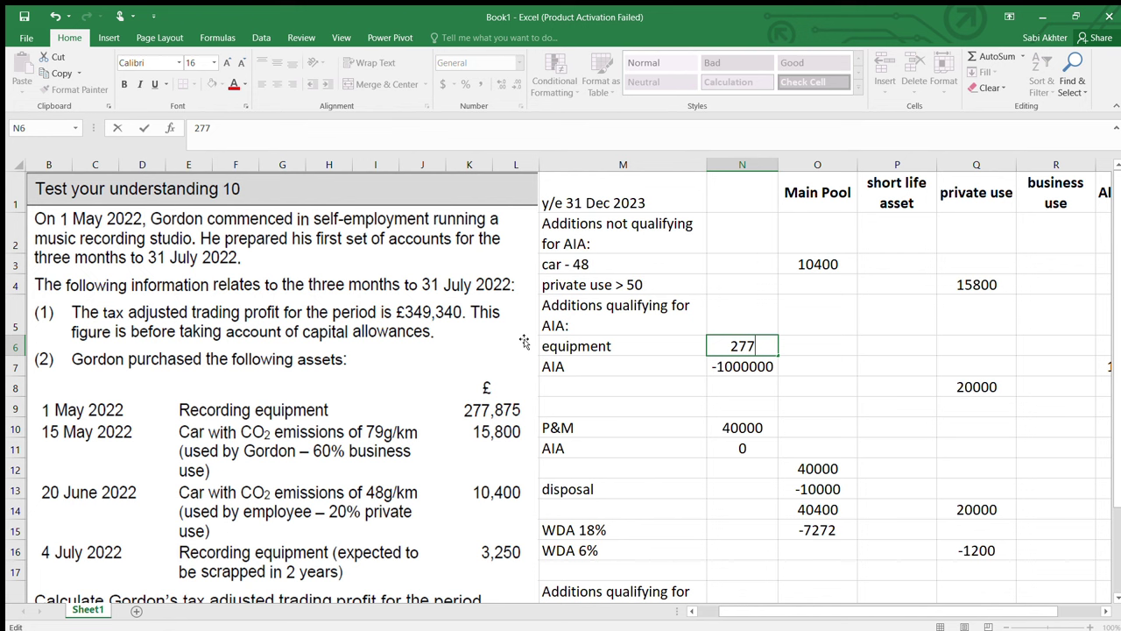
{"action": "type", "text": "875"}
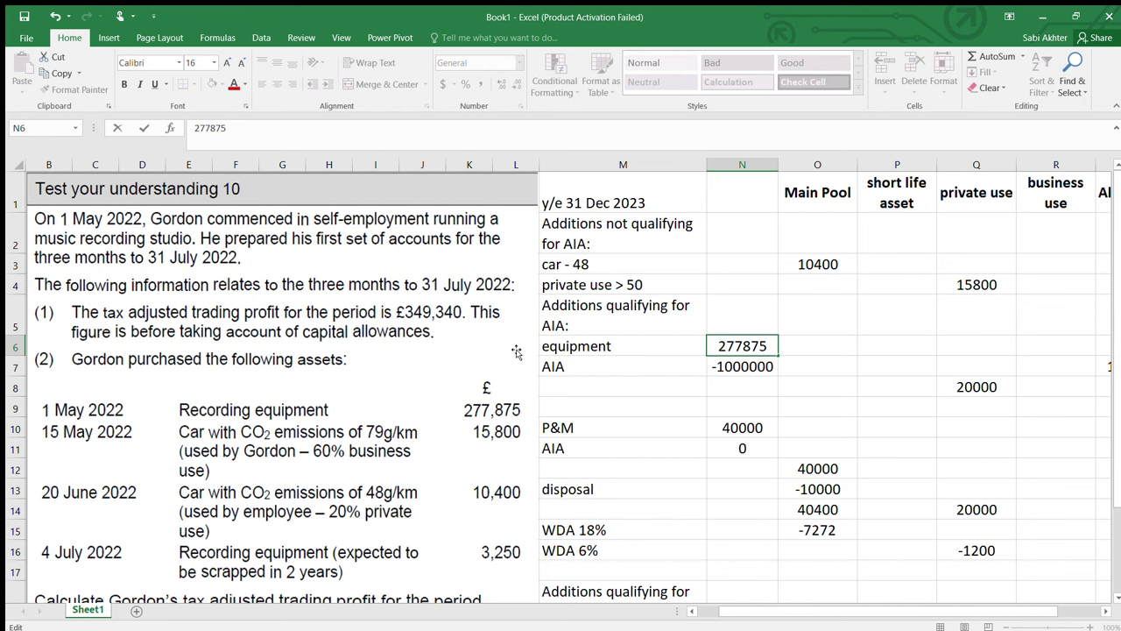
- Enter 3250 in the equipment row's short life asset column, cell P6
{"action": "left_click", "coordinate": [282, 568]}
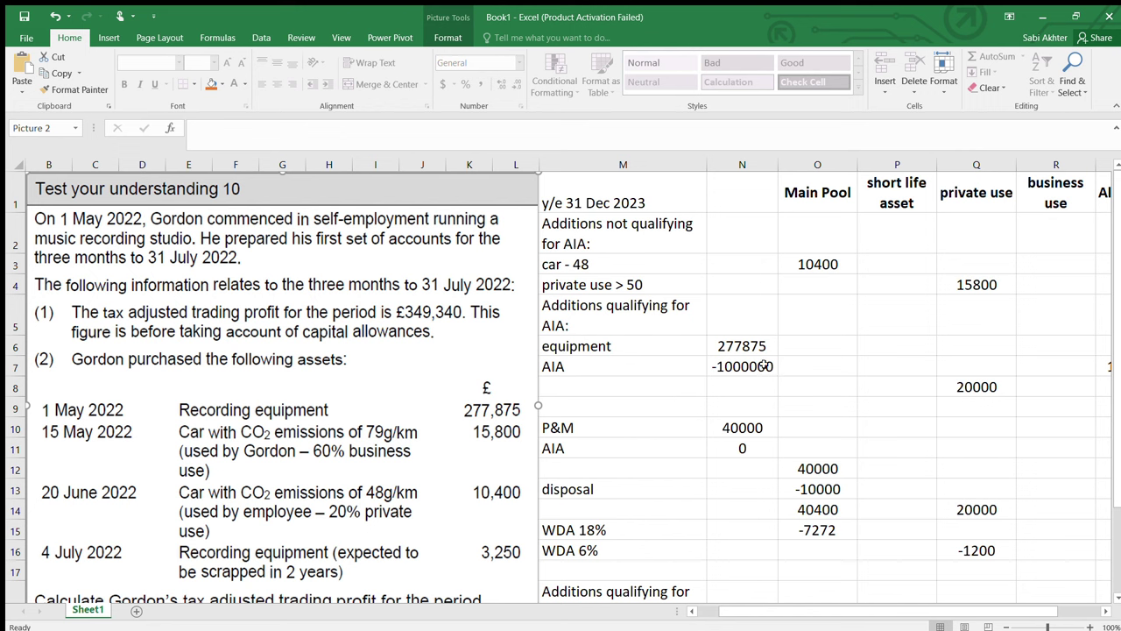
{"action": "left_click", "coordinate": [881, 346]}
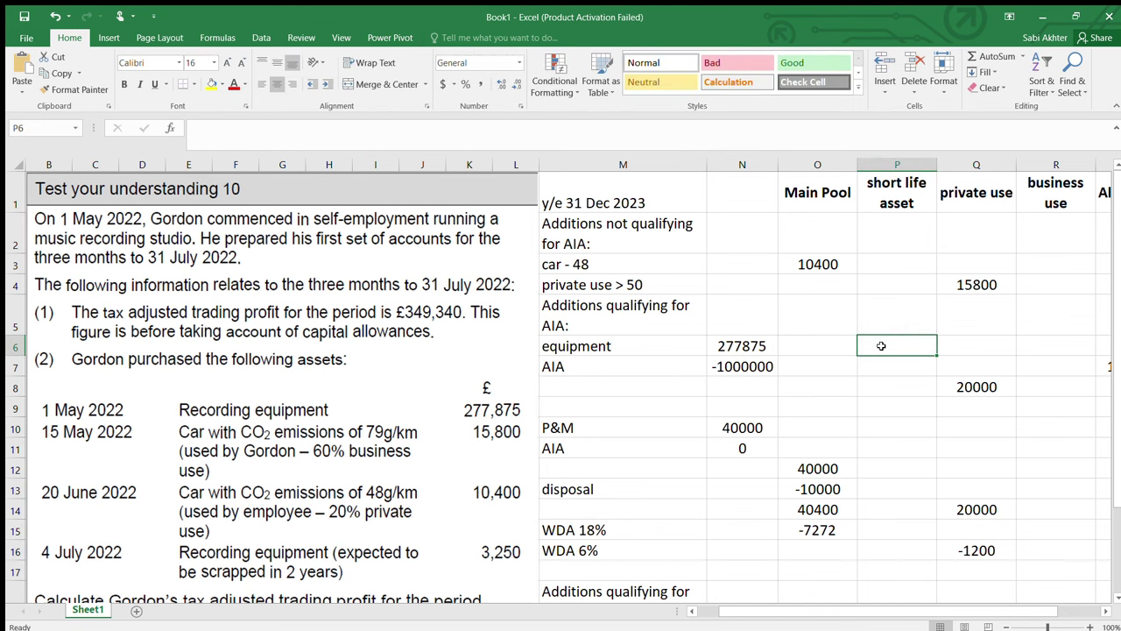
{"action": "type", "text": "3250"}
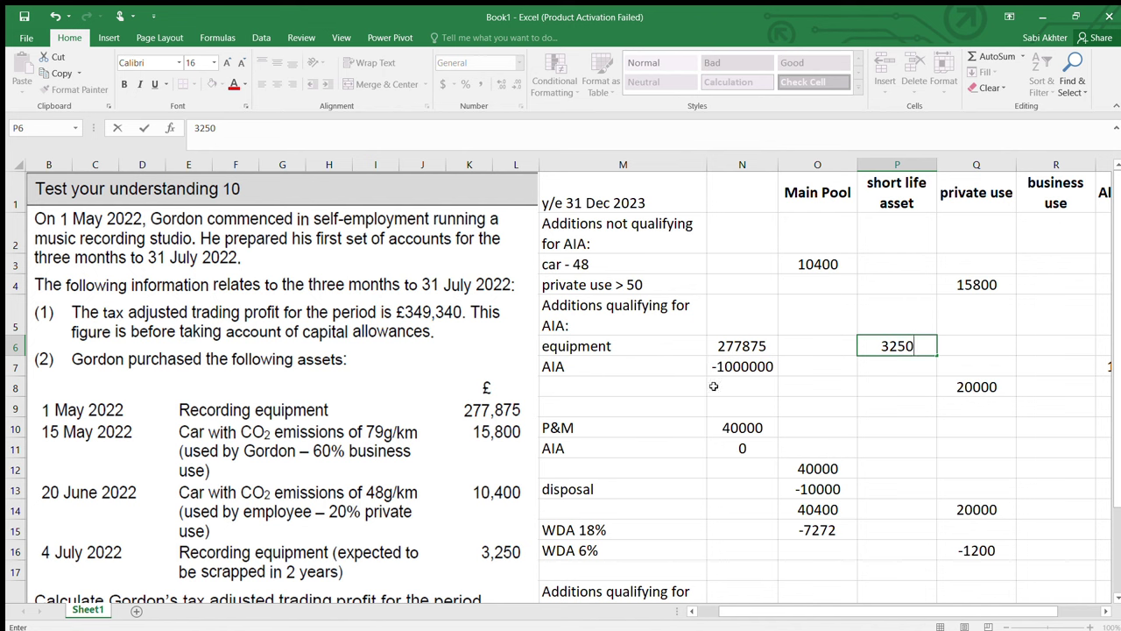
- Replace the AIA amount in N7 with the negative time-apportioned formula =-3/12*1000000
{"action": "double_click", "coordinate": [733, 368]}
{"action": "left_click_drag", "start_coordinate": [775, 367], "coordinate": [671, 359]}
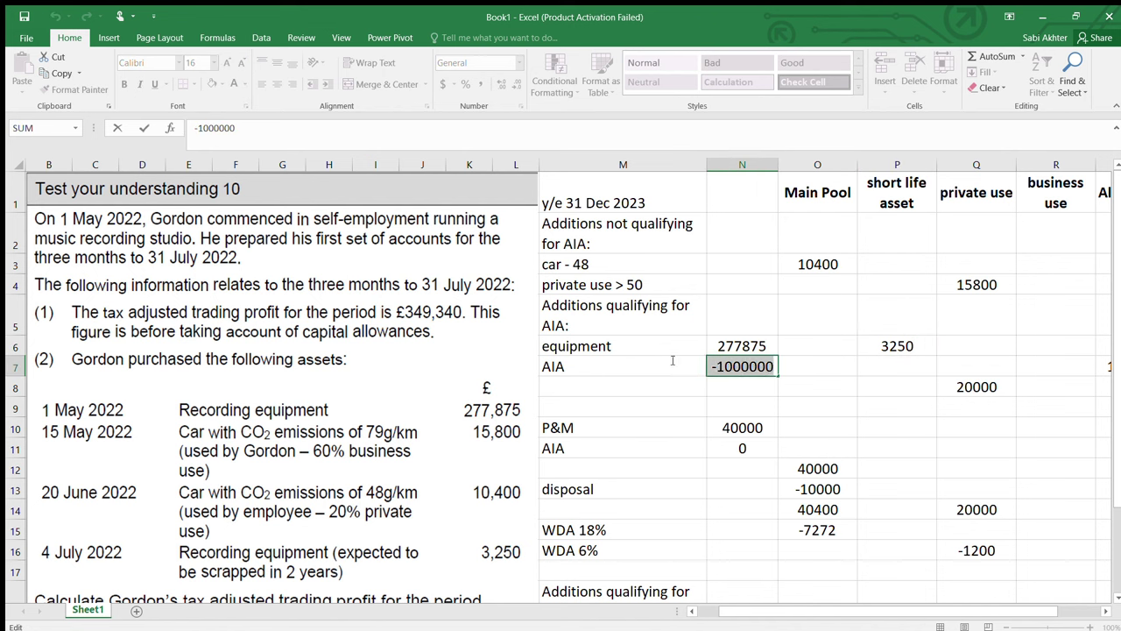
{"action": "type", "text": "="}
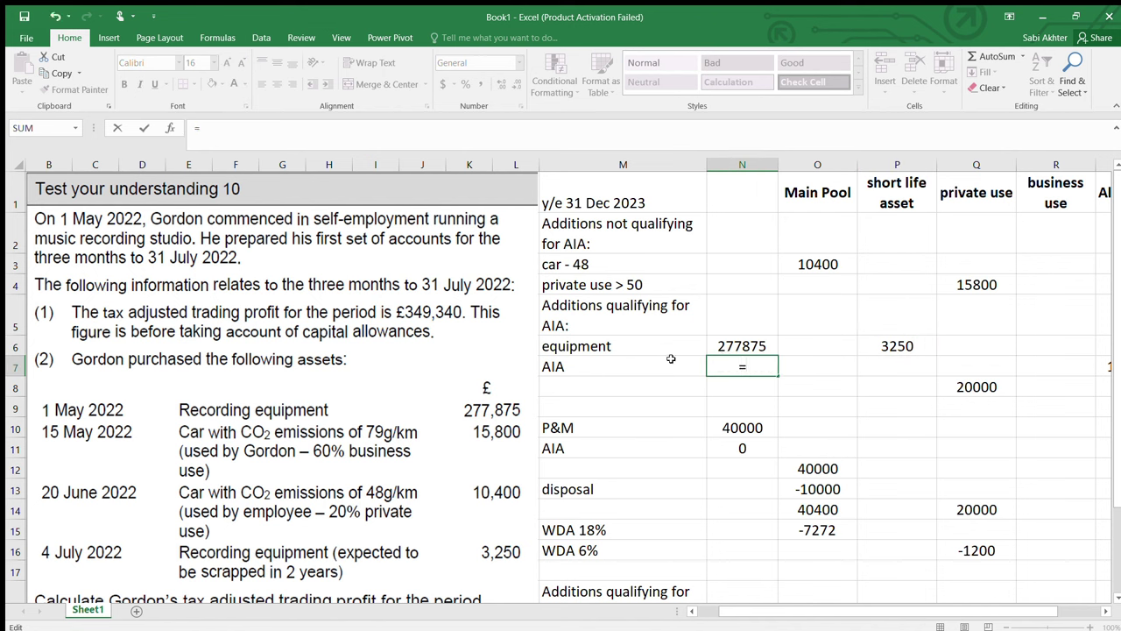
{"action": "type", "text": "3/12*1000000"}
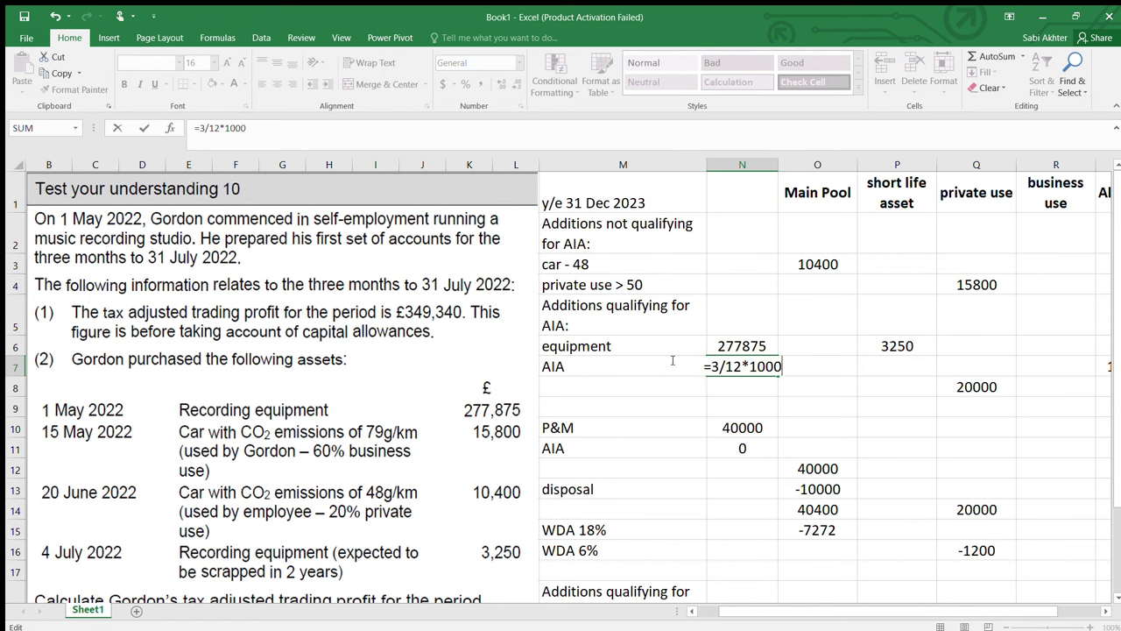
{"action": "key", "text": "Return"}
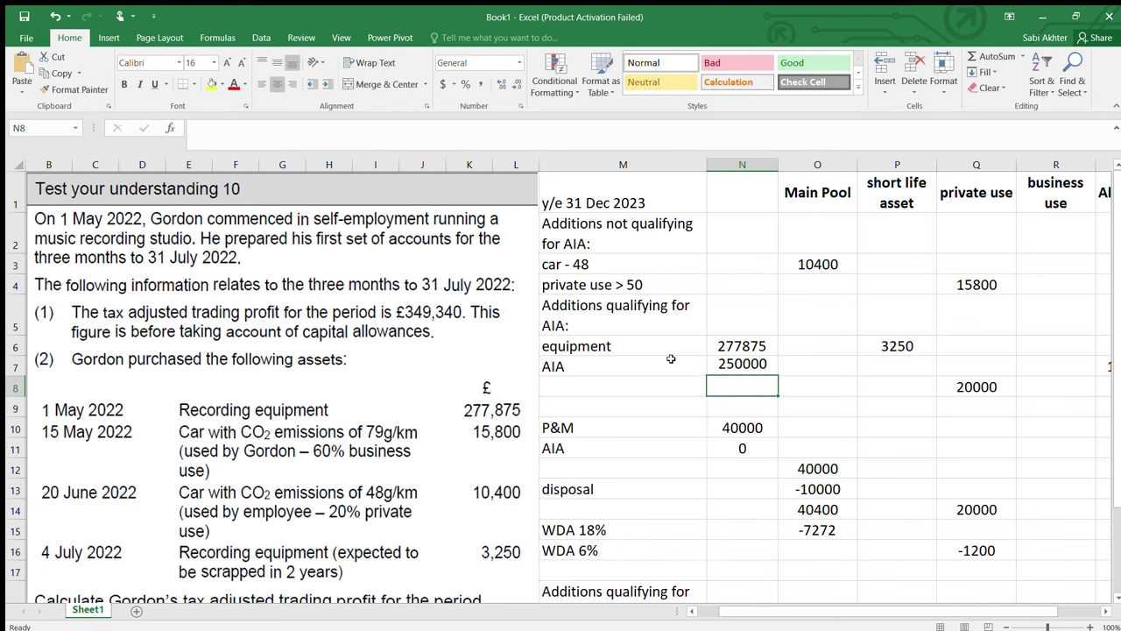
{"action": "double_click", "coordinate": [753, 367]}
{"action": "left_click", "coordinate": [698, 370]}
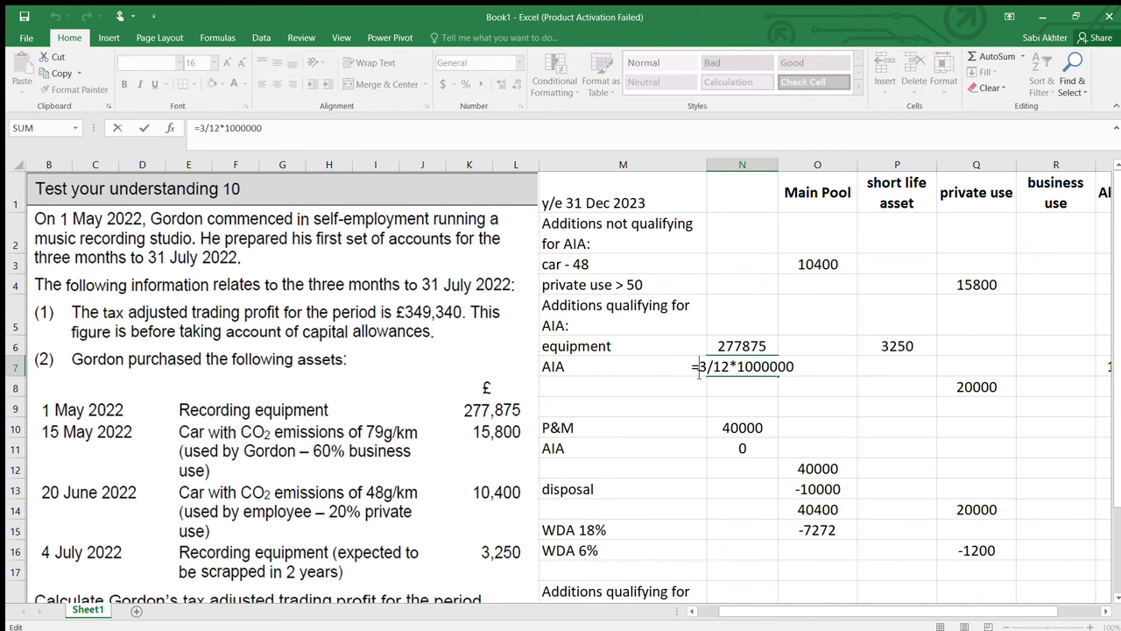
{"action": "type", "text": "-"}
{"action": "key", "text": "Return"}
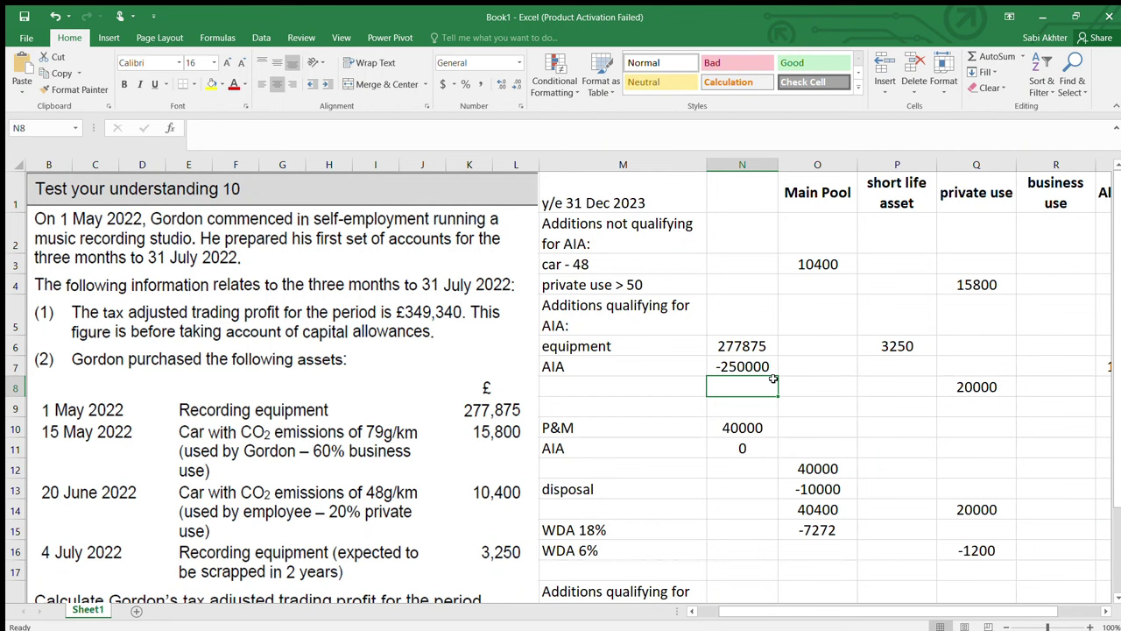
- Carry the equipment balance after AIA into the Main Pool by summing N6:N7 in O8
{"action": "left_click", "coordinate": [799, 385]}
{"action": "type", "text": "=s"}
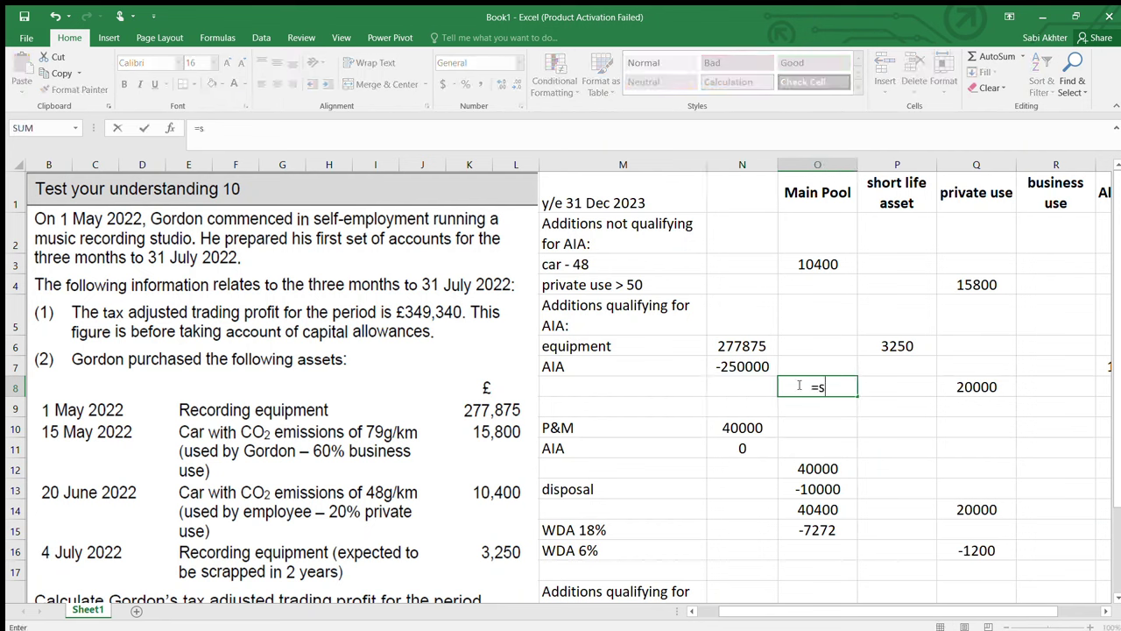
{"action": "type", "text": "um("}
{"action": "left_click_drag", "start_coordinate": [701, 343], "coordinate": [744, 366]}
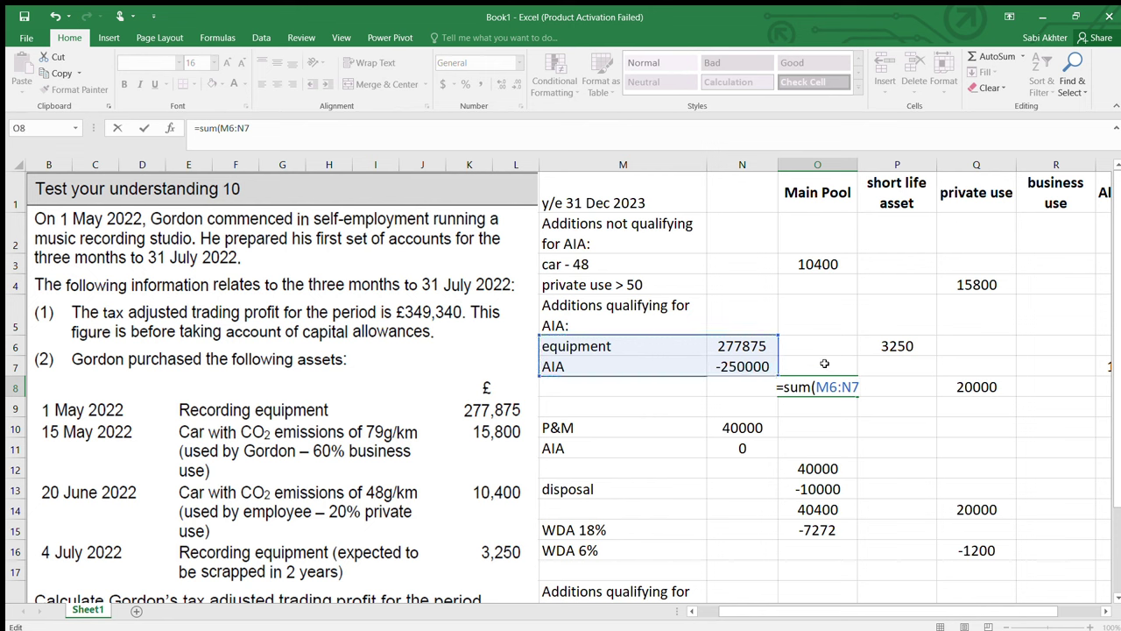
{"action": "key", "text": "BackSpace"}
{"action": "key", "text": "BackSpace"}
{"action": "key", "text": "BackSpace"}
{"action": "key", "text": "BackSpace"}
{"action": "key", "text": "BackSpace"}
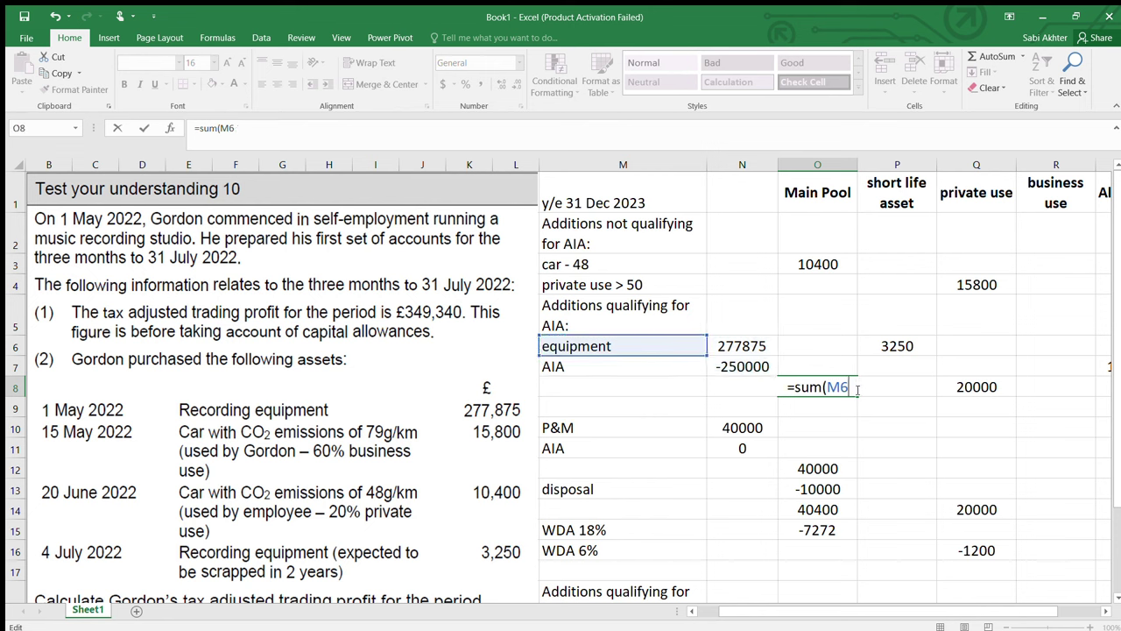
{"action": "left_click_drag", "start_coordinate": [726, 347], "coordinate": [726, 357]}
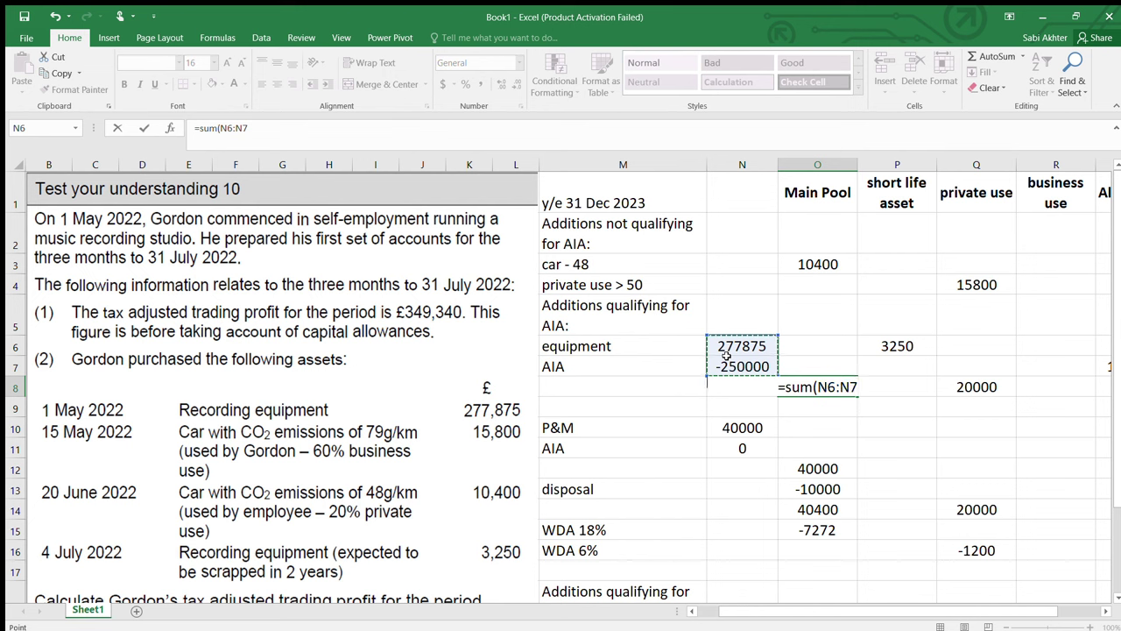
{"action": "key", "text": "Return"}
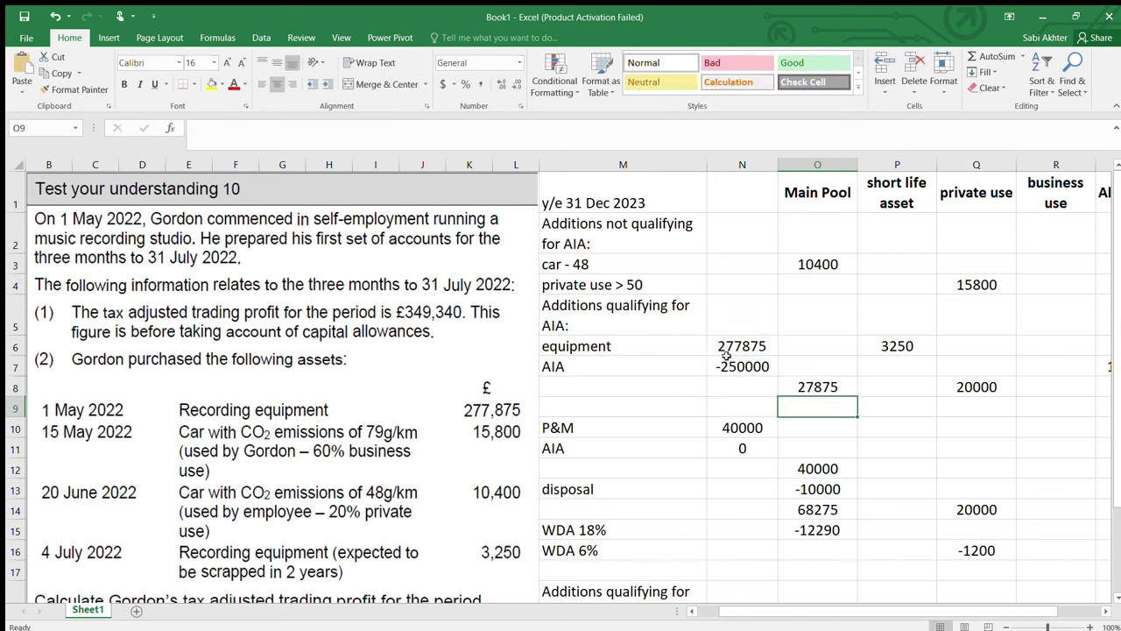
- Enter 0 as the short life asset's AIA in P7
{"action": "left_click", "coordinate": [882, 387]}
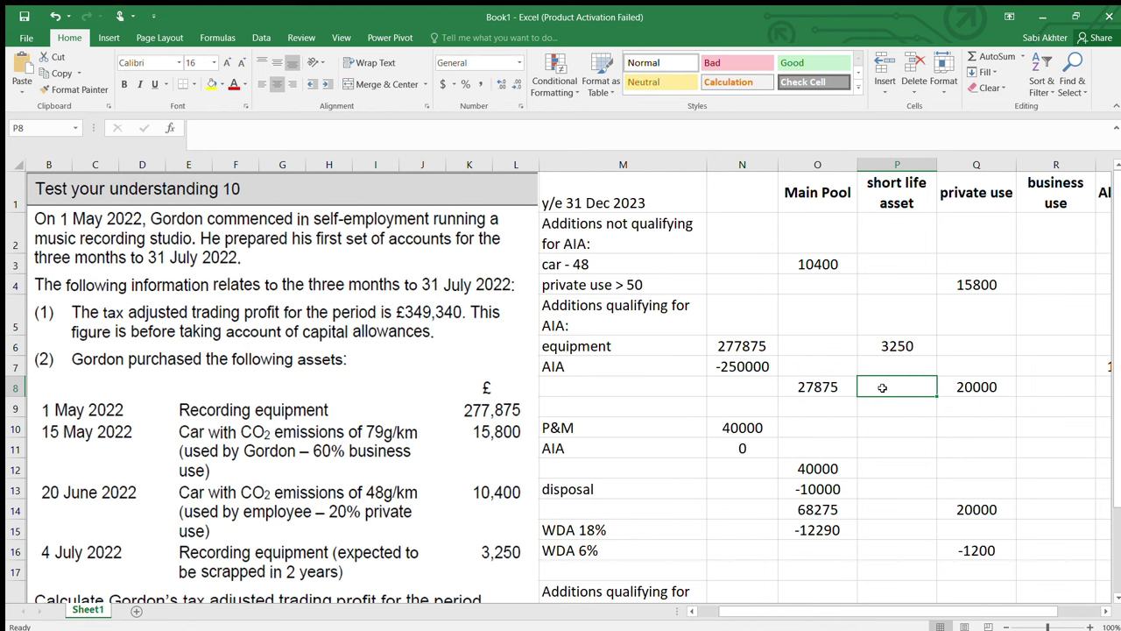
{"action": "left_click", "coordinate": [911, 368]}
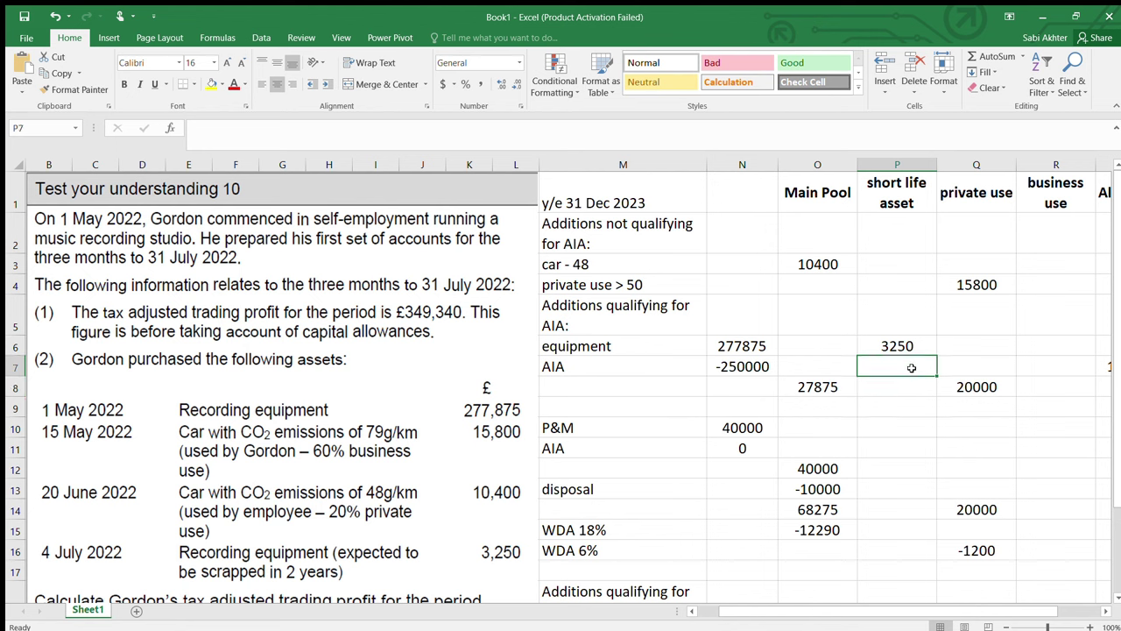
{"action": "type", "text": "0"}
{"action": "left_click", "coordinate": [911, 402]}
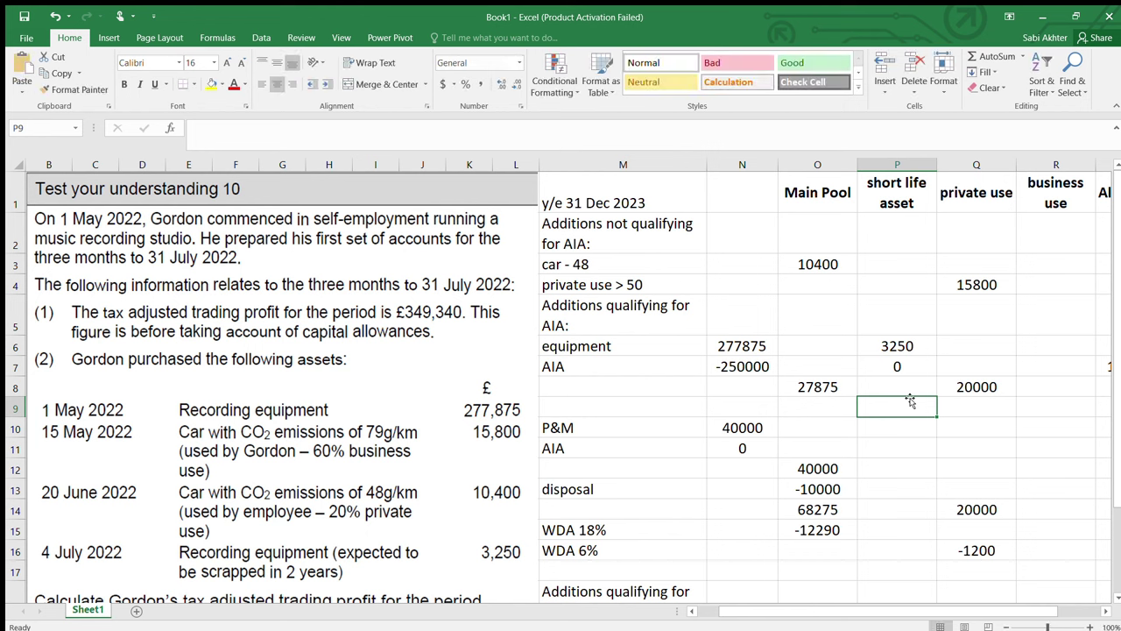
- Set the AIA row's Allowances value in S7 to 250000
{"action": "left_click", "coordinate": [718, 369]}
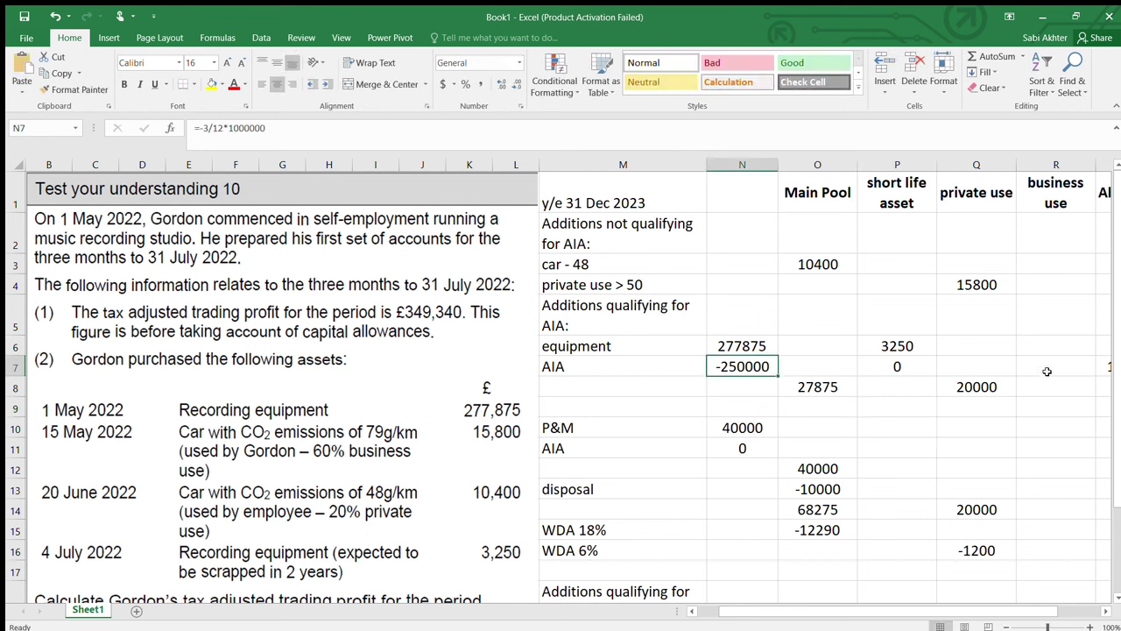
{"action": "left_click", "coordinate": [1047, 371]}
{"action": "left_click_drag", "start_coordinate": [811, 612], "coordinate": [854, 611]}
{"action": "double_click", "coordinate": [1079, 366]}
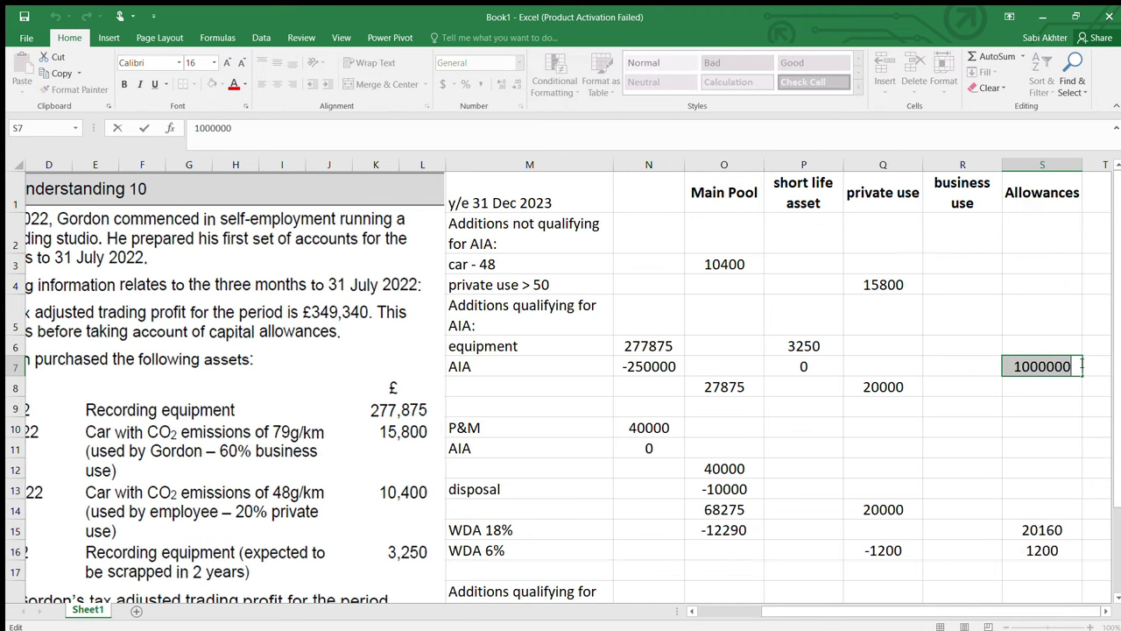
{"action": "type", "text": "250000"}
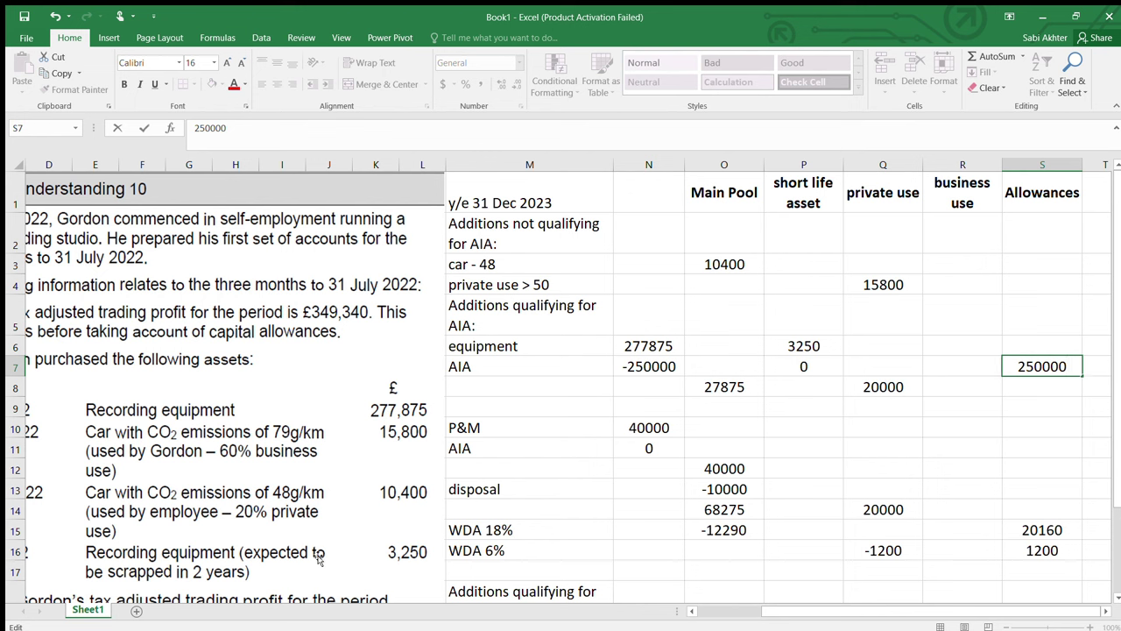
{"action": "left_click_drag", "start_coordinate": [831, 618], "coordinate": [770, 619]}
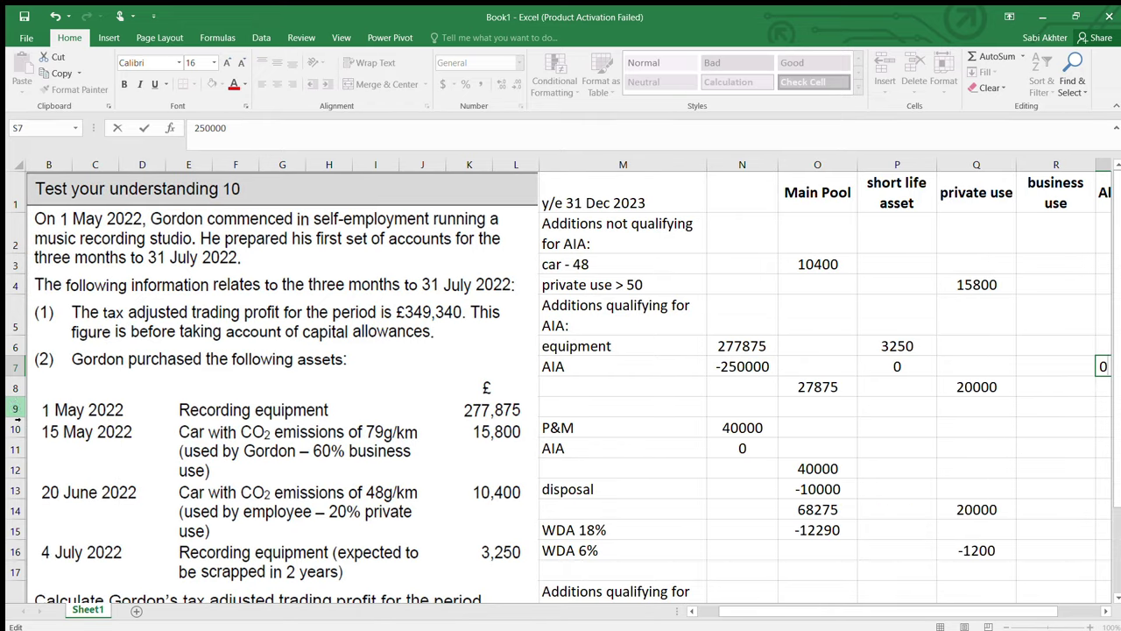
- Delete rows 9 to 13 with the old P&M, AIA and disposal entries, and check the Main Pool sum formula in O9
{"action": "left_click_drag", "start_coordinate": [14, 407], "coordinate": [5, 491]}
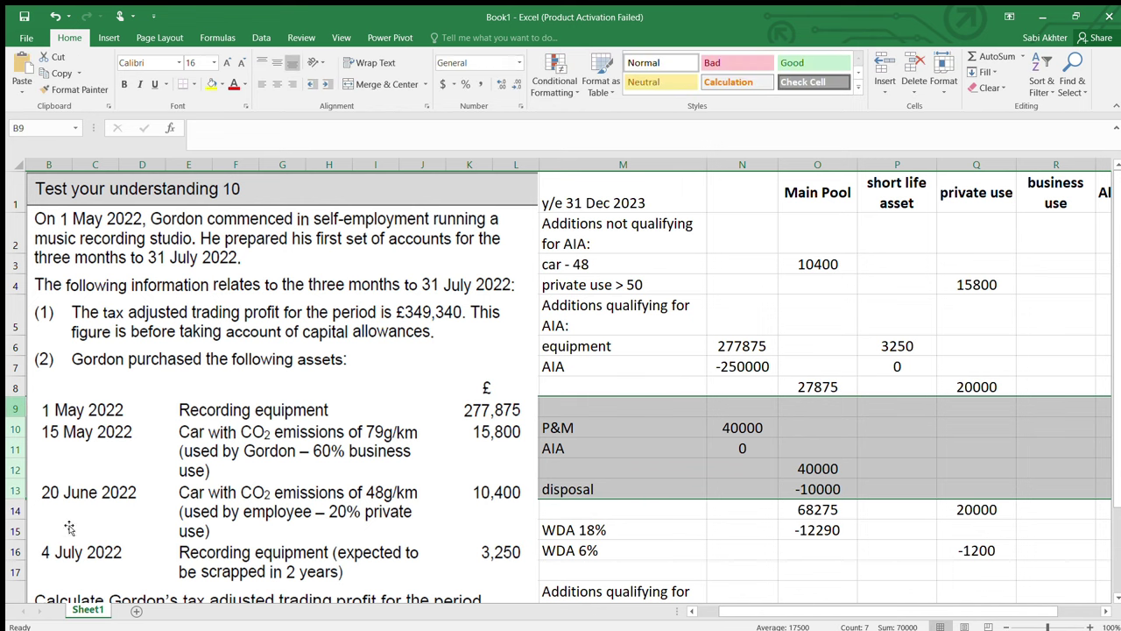
{"action": "key", "text": "ctrl+minus"}
{"action": "left_click", "coordinate": [813, 412]}
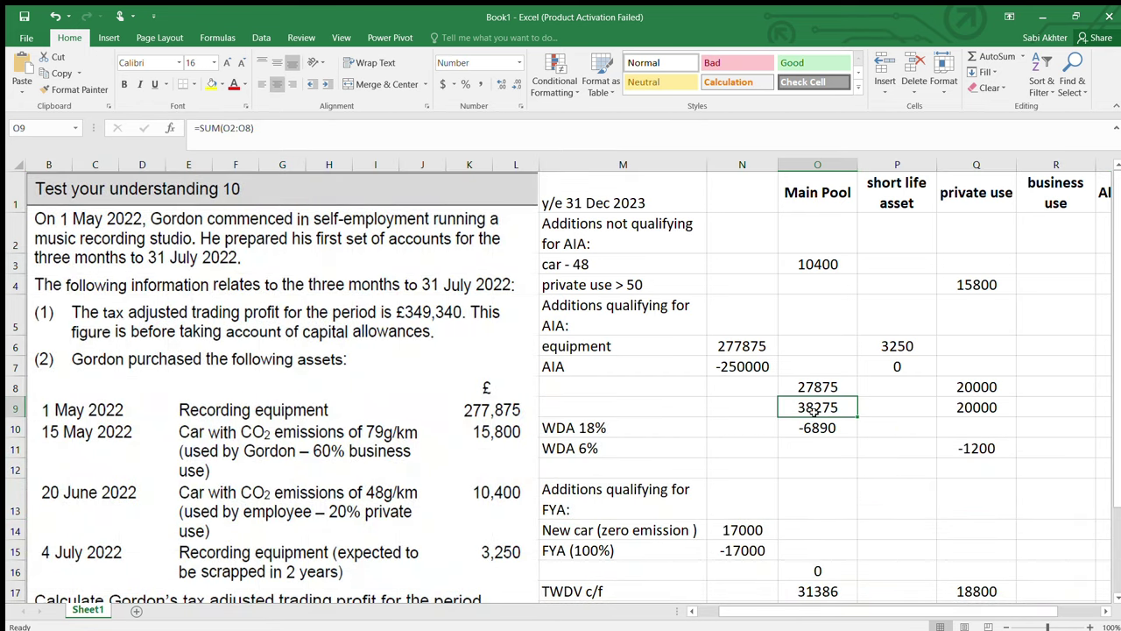
{"action": "double_click", "coordinate": [816, 410]}
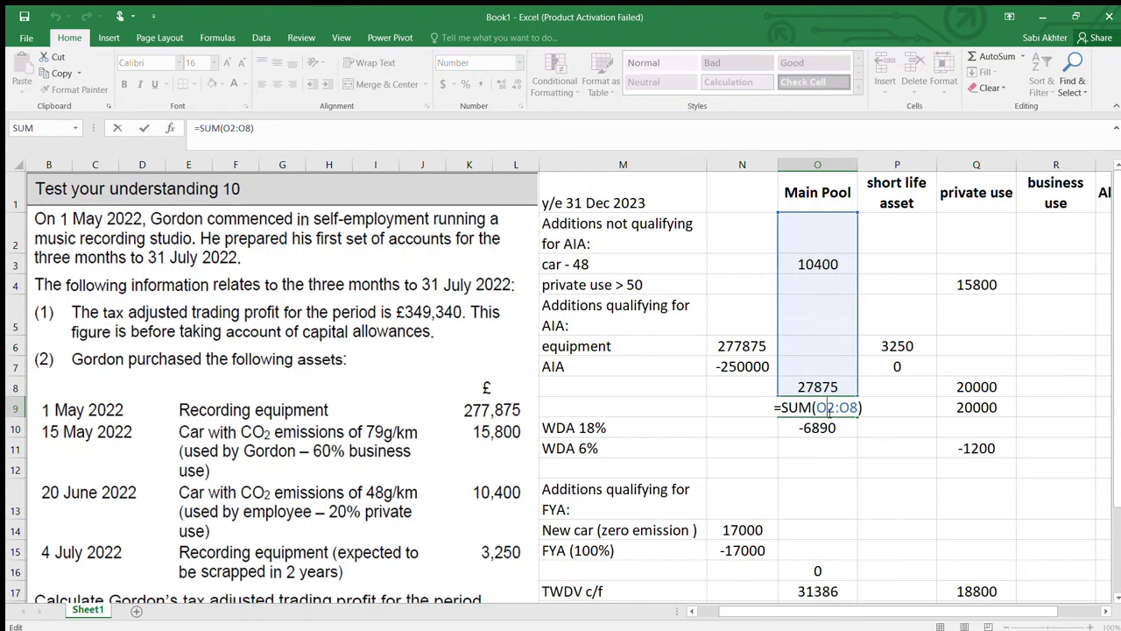
{"action": "left_click", "coordinate": [852, 467]}
- Enter 3250 as the short life asset's balance before WDA in P9
{"action": "left_click", "coordinate": [890, 409]}
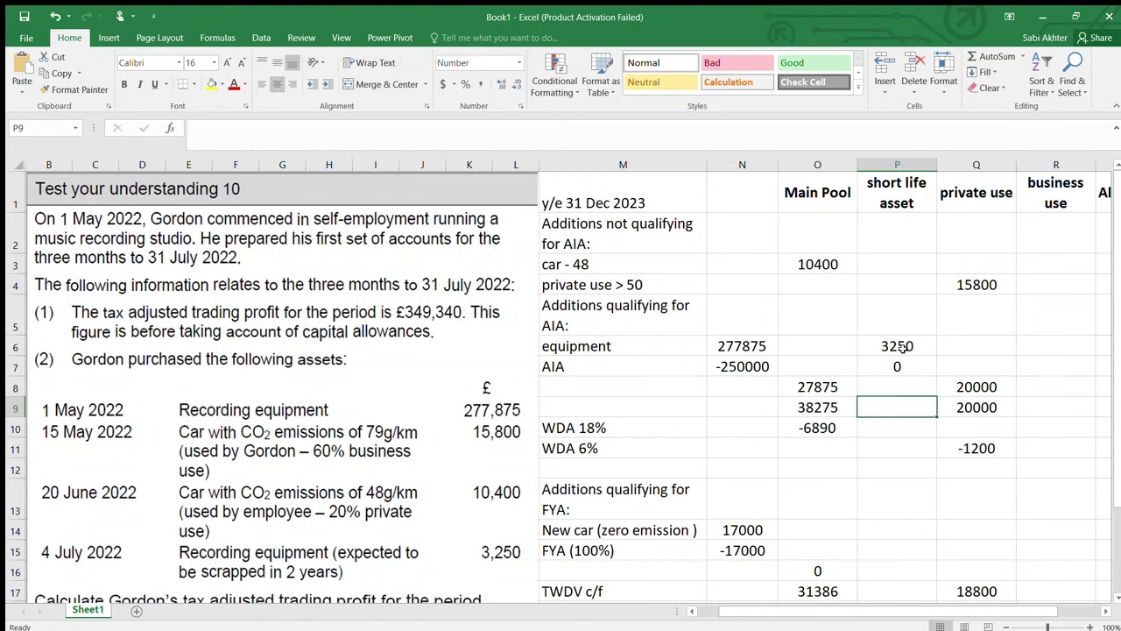
{"action": "type", "text": "32"}
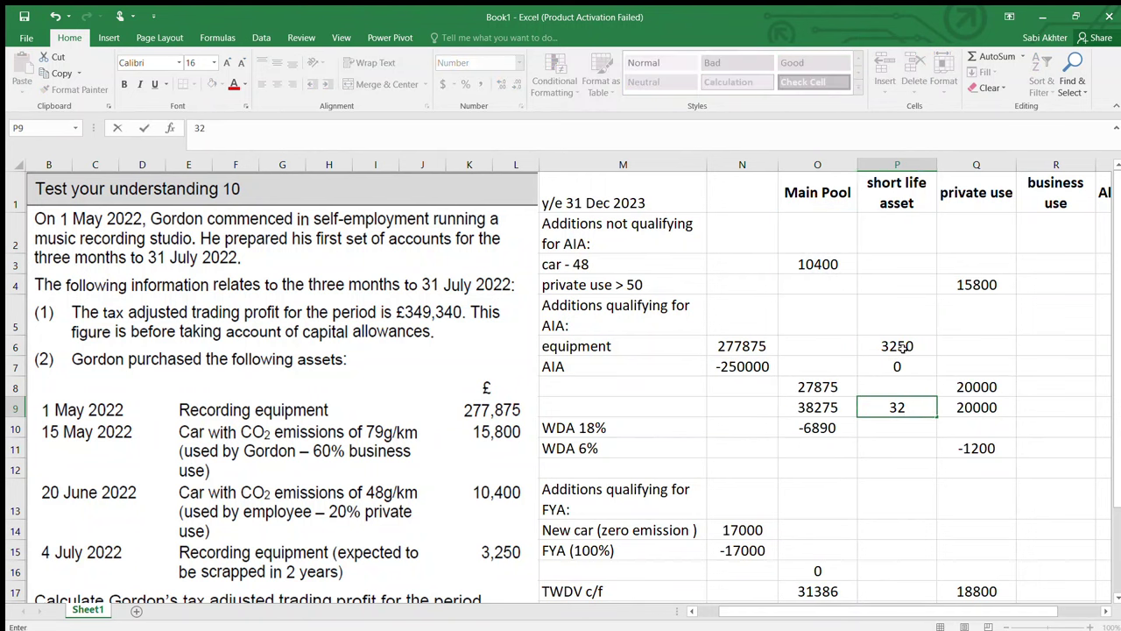
{"action": "type", "text": "50"}
{"action": "left_click", "coordinate": [918, 409]}
- Clear the leftover private use amount in Q8 and set the private use balance in Q9 to 15800
{"action": "double_click", "coordinate": [988, 409]}
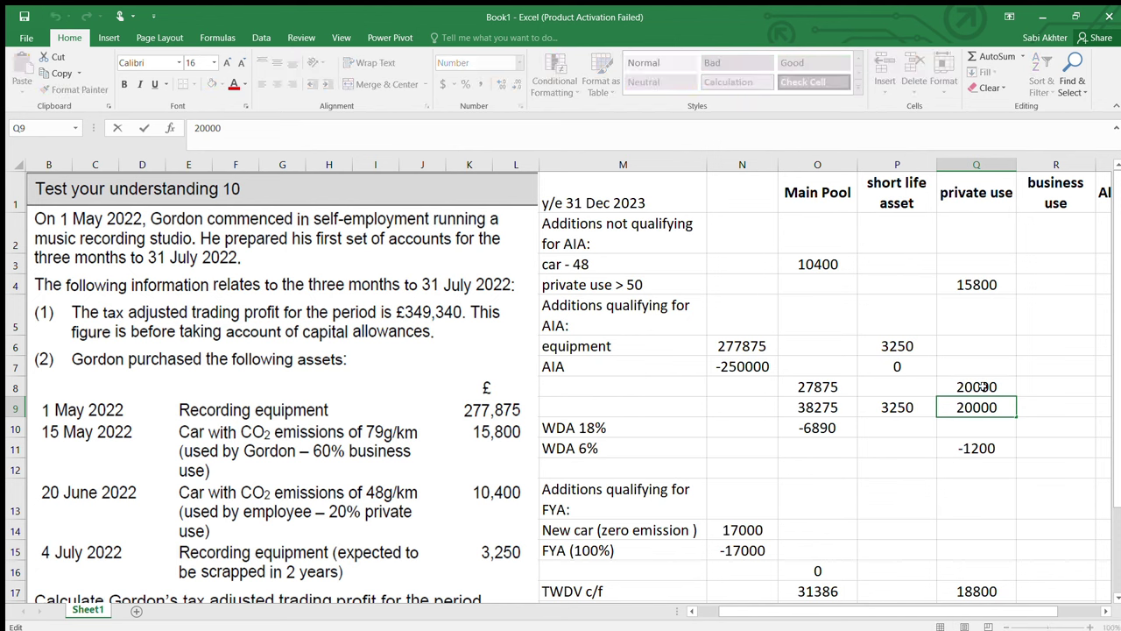
{"action": "left_click", "coordinate": [983, 386]}
{"action": "key", "text": "BackSpace"}
{"action": "double_click", "coordinate": [949, 409]}
{"action": "key", "text": "shift+End"}
{"action": "type", "text": "15800"}
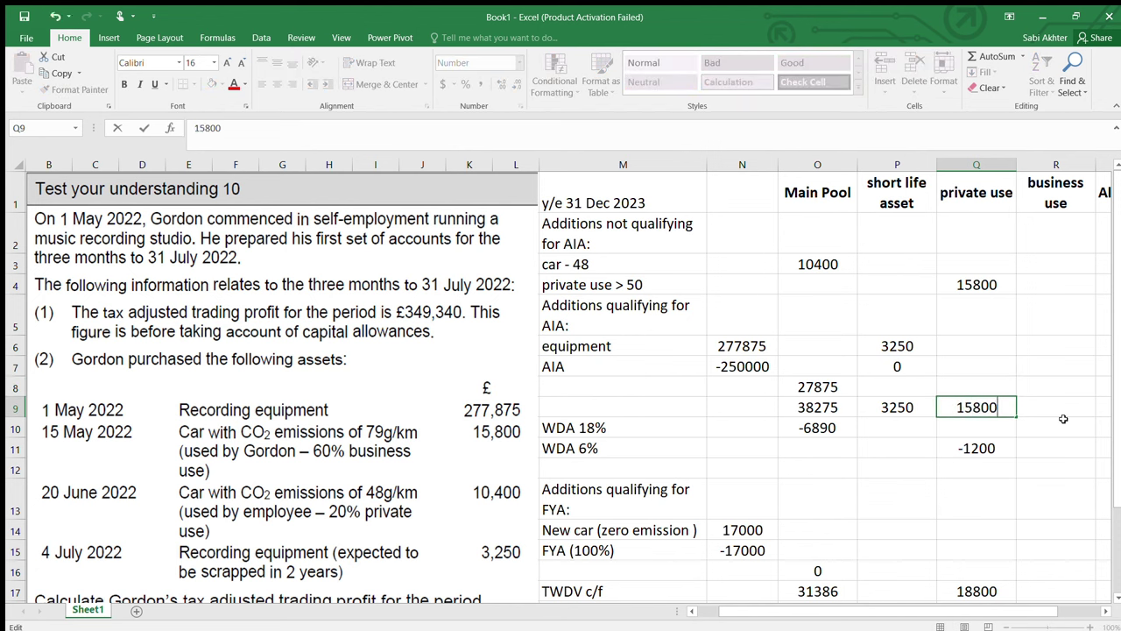
{"action": "left_click", "coordinate": [975, 447]}
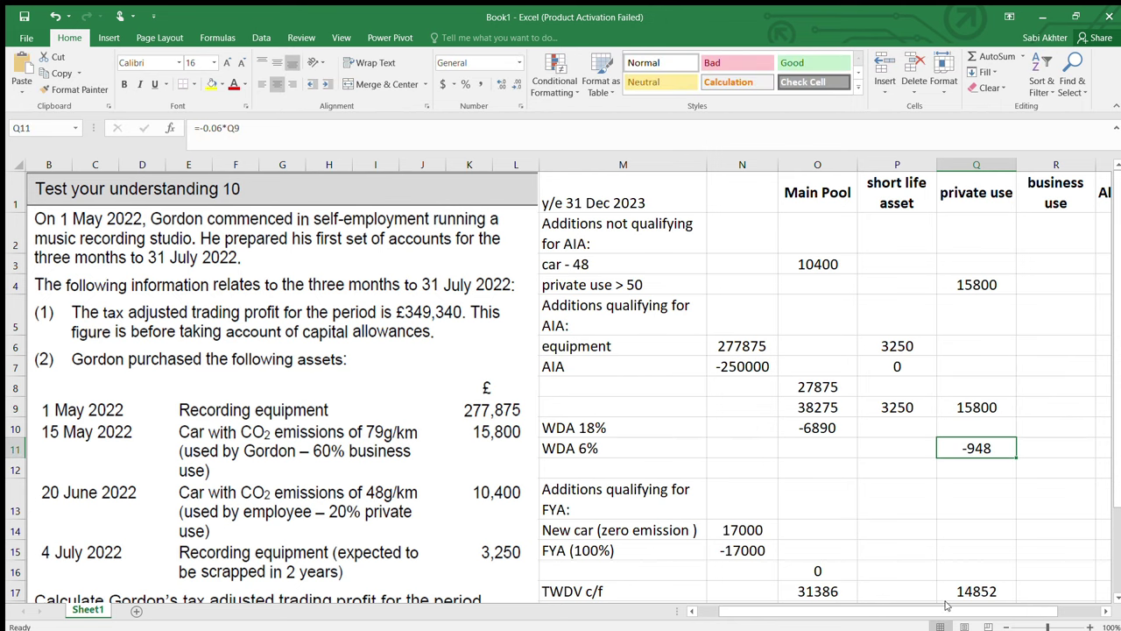
{"action": "mouse_move", "coordinate": [950, 606]}
{"action": "left_mouse_down"}
{"action": "mouse_move", "coordinate": [983, 606]}
{"action": "mouse_move", "coordinate": [948, 607]}
{"action": "left_mouse_up"}
- Time-apportion the Main Pool's 18% WDA in O10 with the formula =-0.18*O9*3/12
{"action": "left_click", "coordinate": [835, 429]}
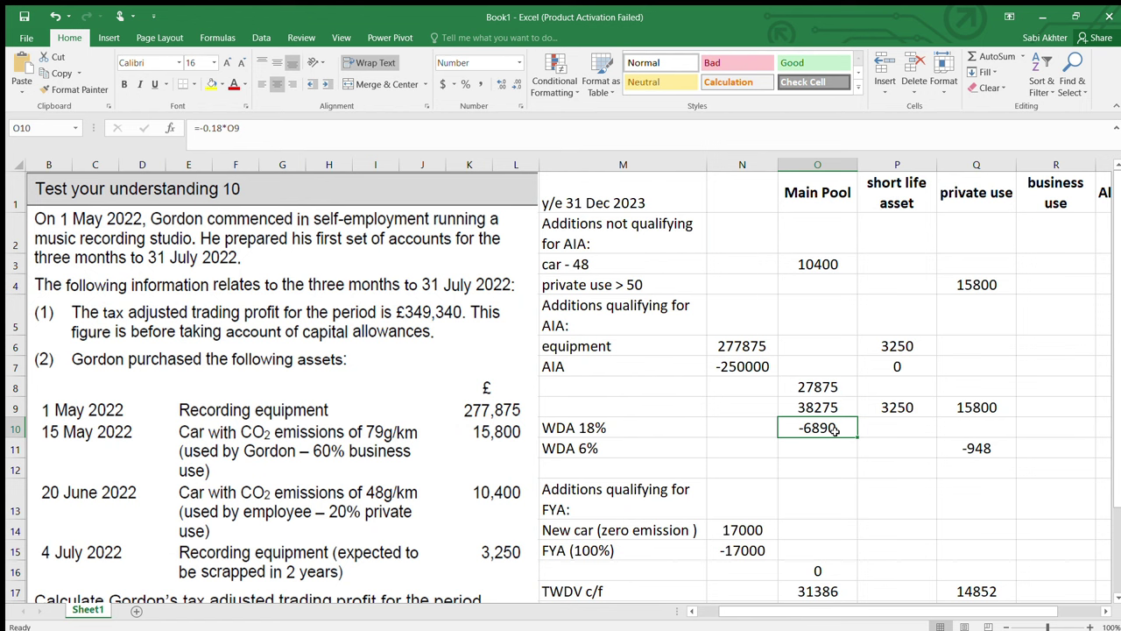
{"action": "double_click", "coordinate": [835, 429]}
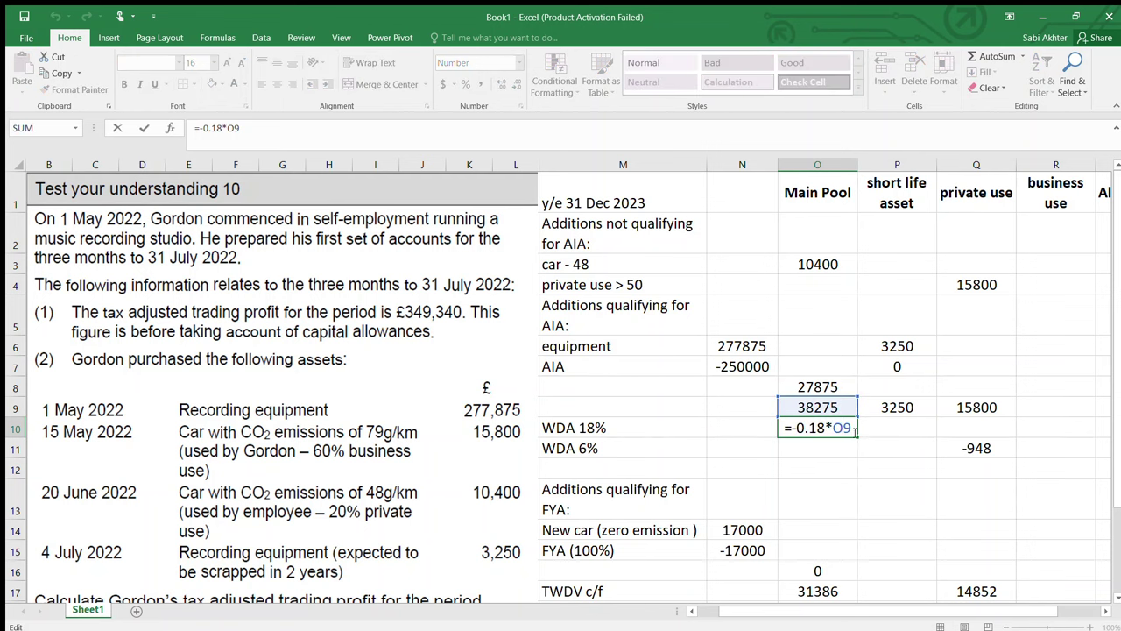
{"action": "type", "text": "*3/12"}
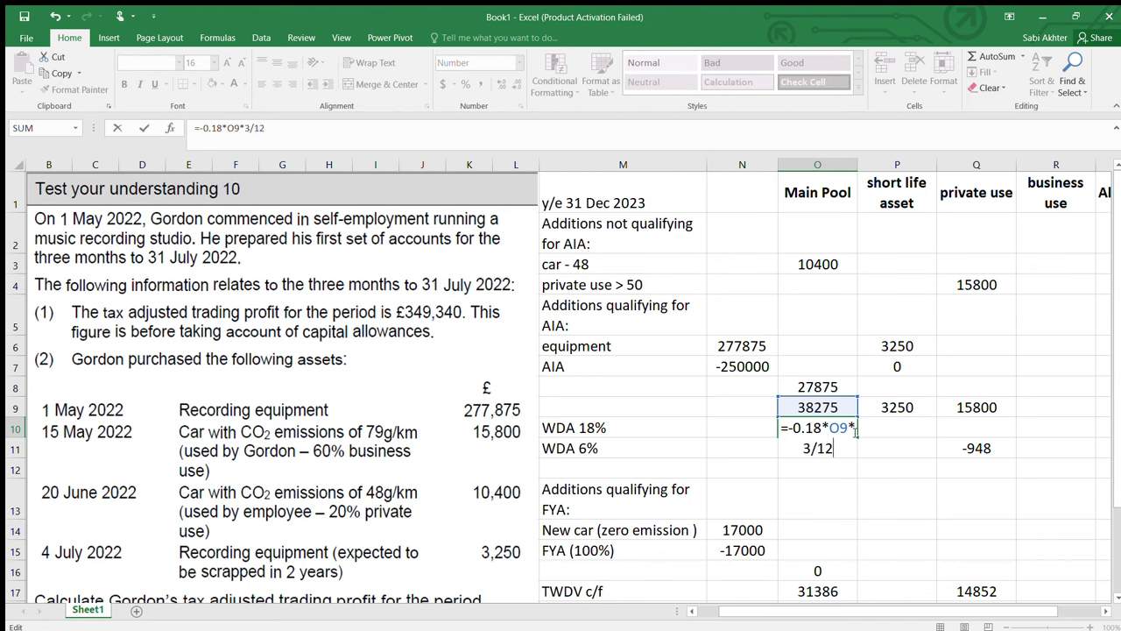
{"action": "key", "text": "Return"}
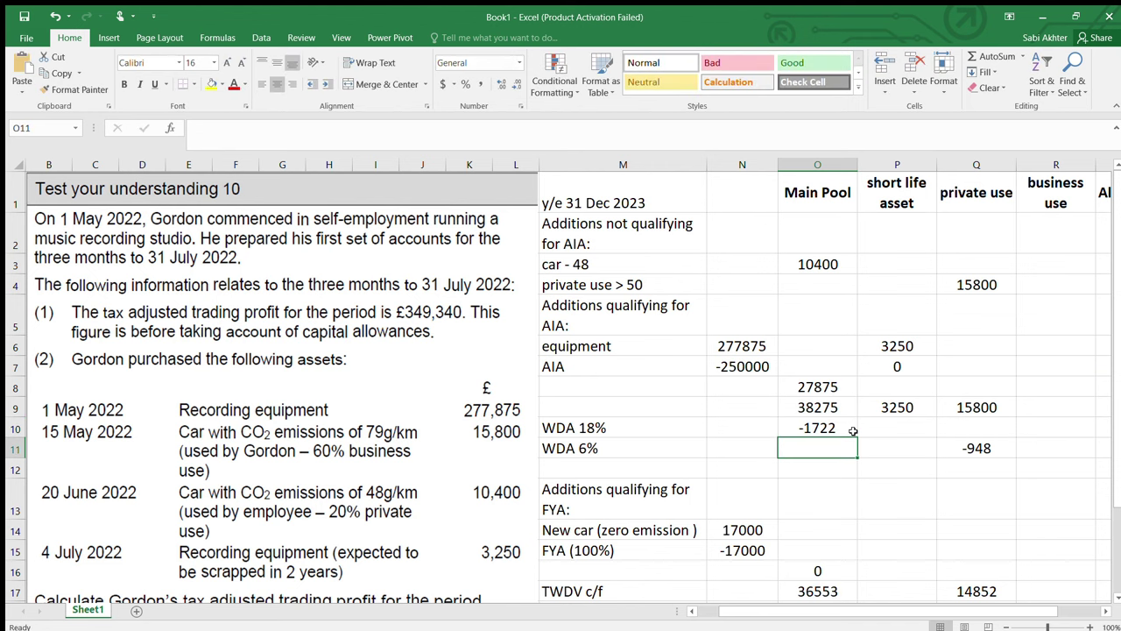
- Fill the Main Pool WDA formula across to P10 and change its rate to give =-0.06*P9*3/12
{"action": "left_click", "coordinate": [901, 430]}
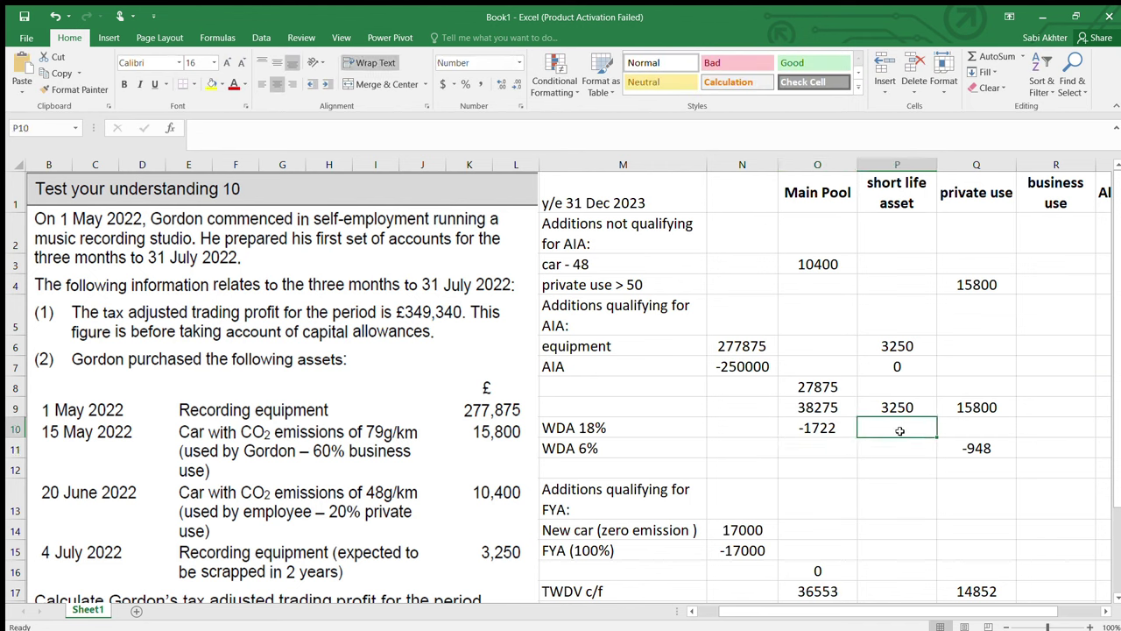
{"action": "left_click", "coordinate": [844, 428]}
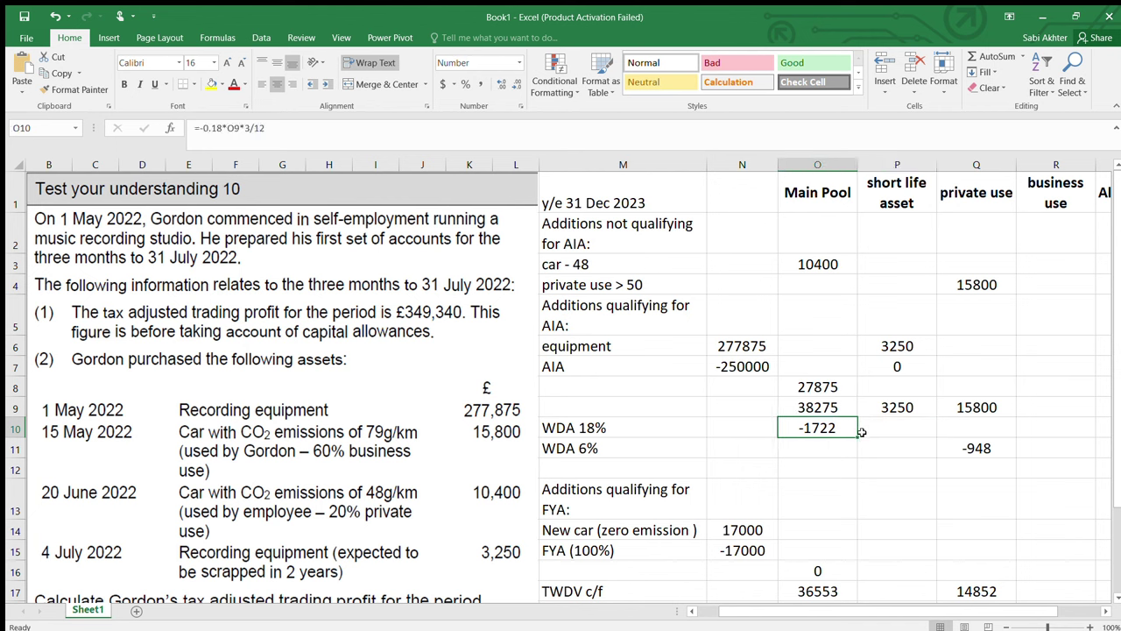
{"action": "left_click_drag", "start_coordinate": [858, 431], "coordinate": [932, 443]}
{"action": "double_click", "coordinate": [911, 428]}
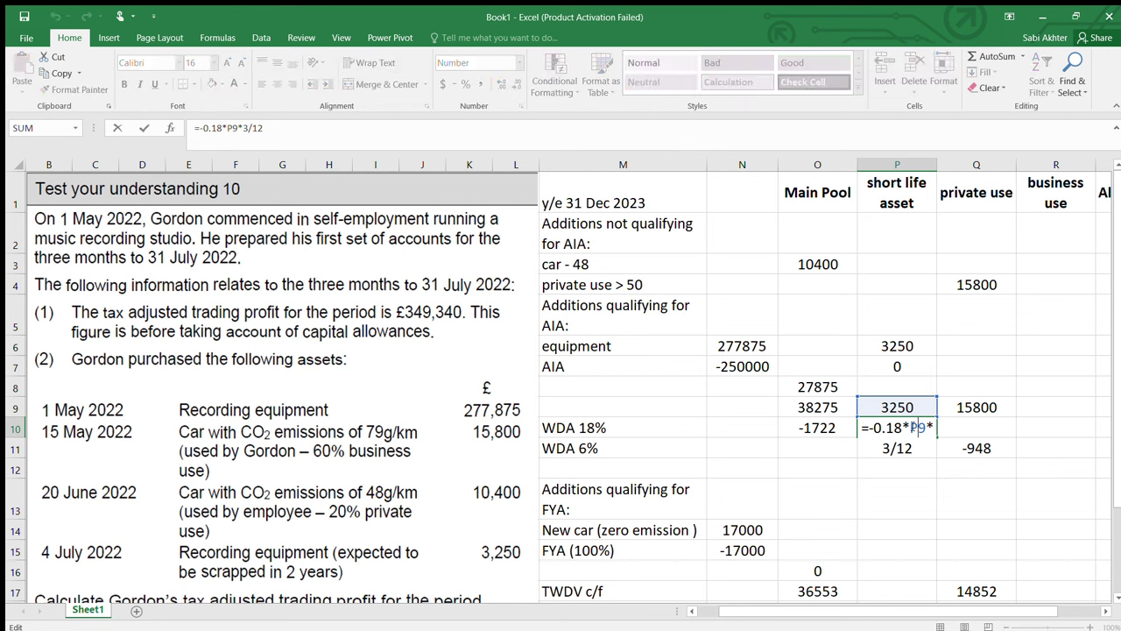
{"action": "left_click", "coordinate": [905, 427]}
{"action": "key", "text": "BackSpace"}
{"action": "type", "text": "6"}
{"action": "key", "text": "BackSpace"}
{"action": "key", "text": "BackSpace"}
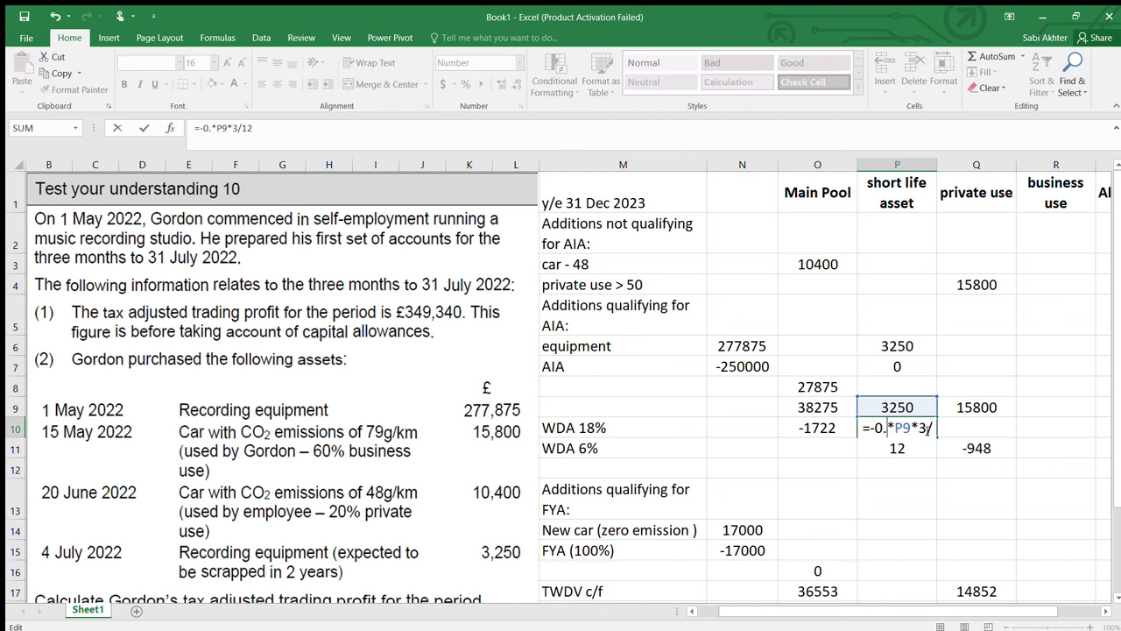
{"action": "type", "text": "06"}
{"action": "key", "text": "Return"}
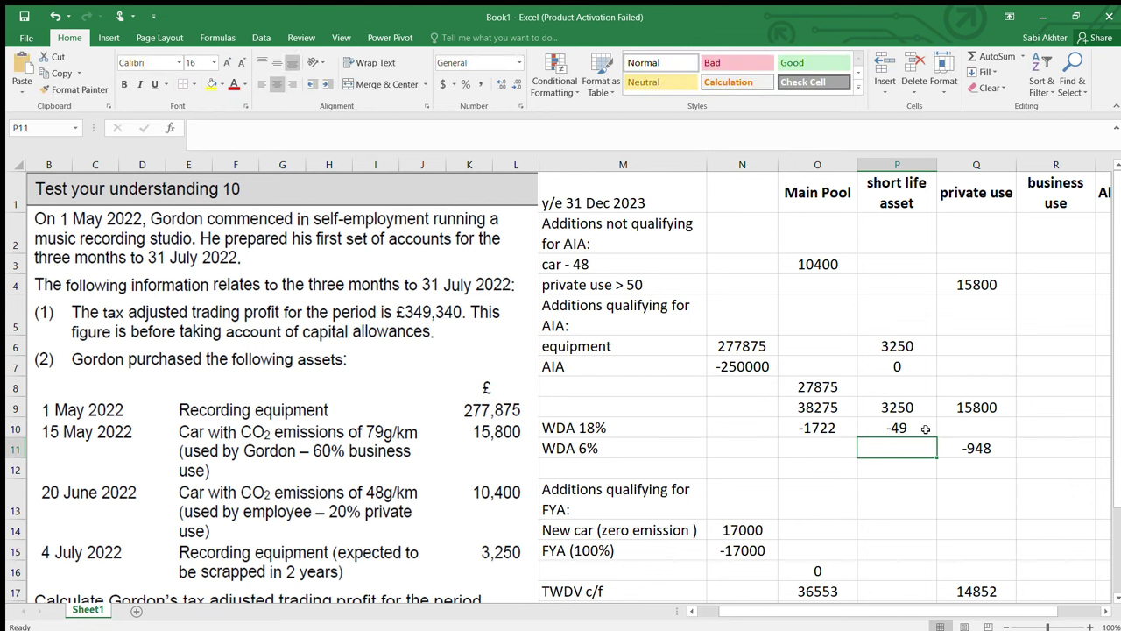
- Clear the short life asset's formula from the WDA 18% row in P10
{"action": "double_click", "coordinate": [920, 430]}
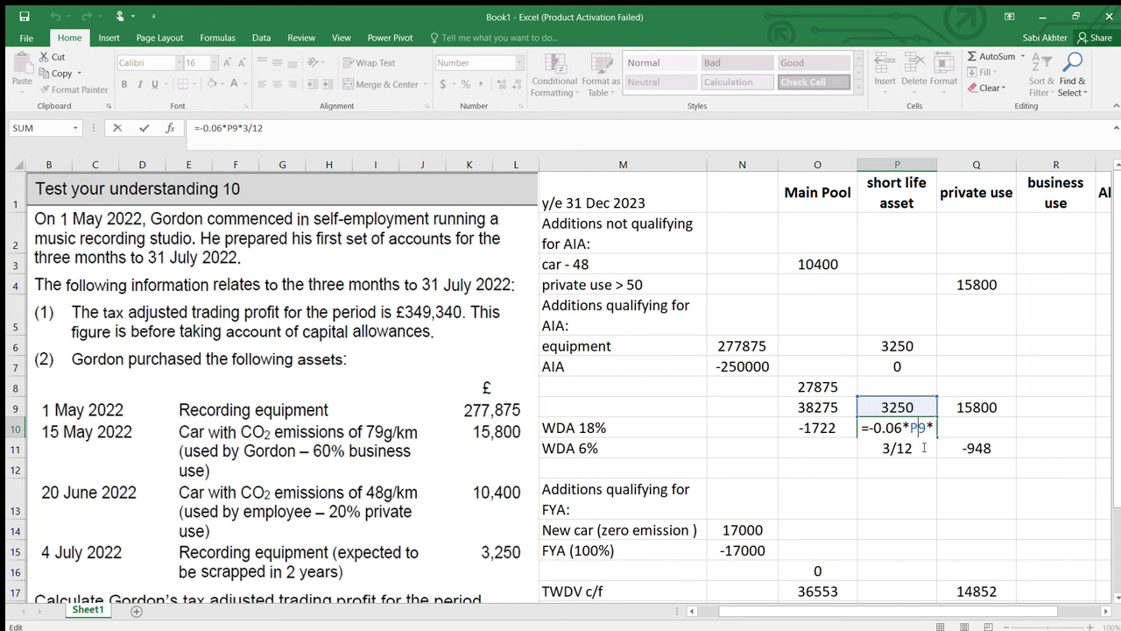
{"action": "left_click", "coordinate": [917, 481]}
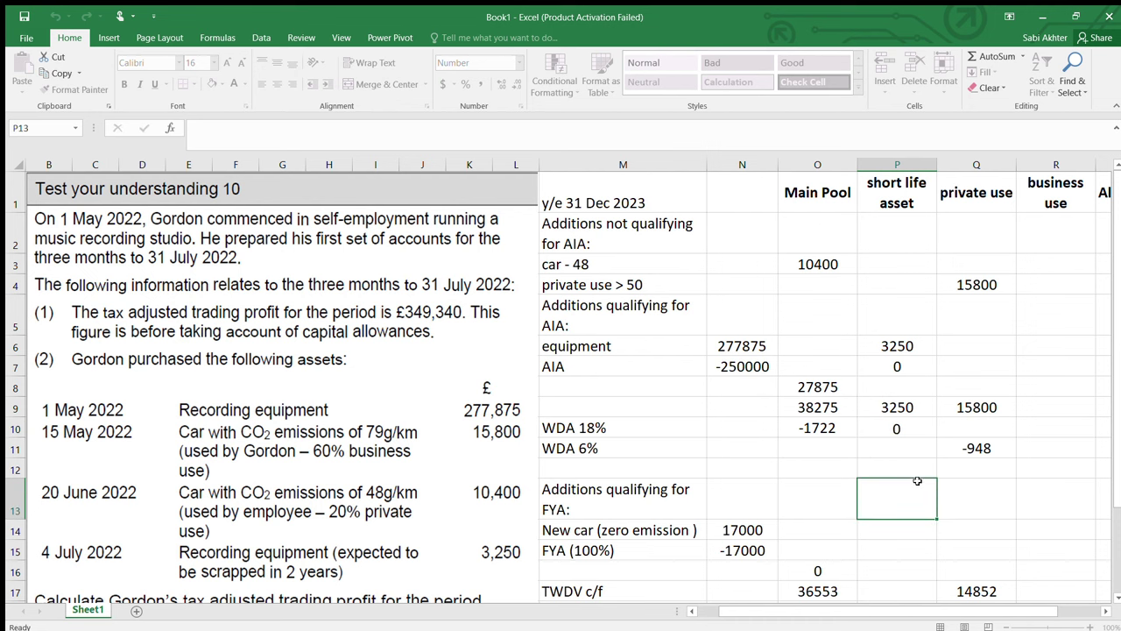
{"action": "left_click", "coordinate": [885, 448]}
{"action": "left_click", "coordinate": [897, 428]}
{"action": "key", "text": "BackSpace"}
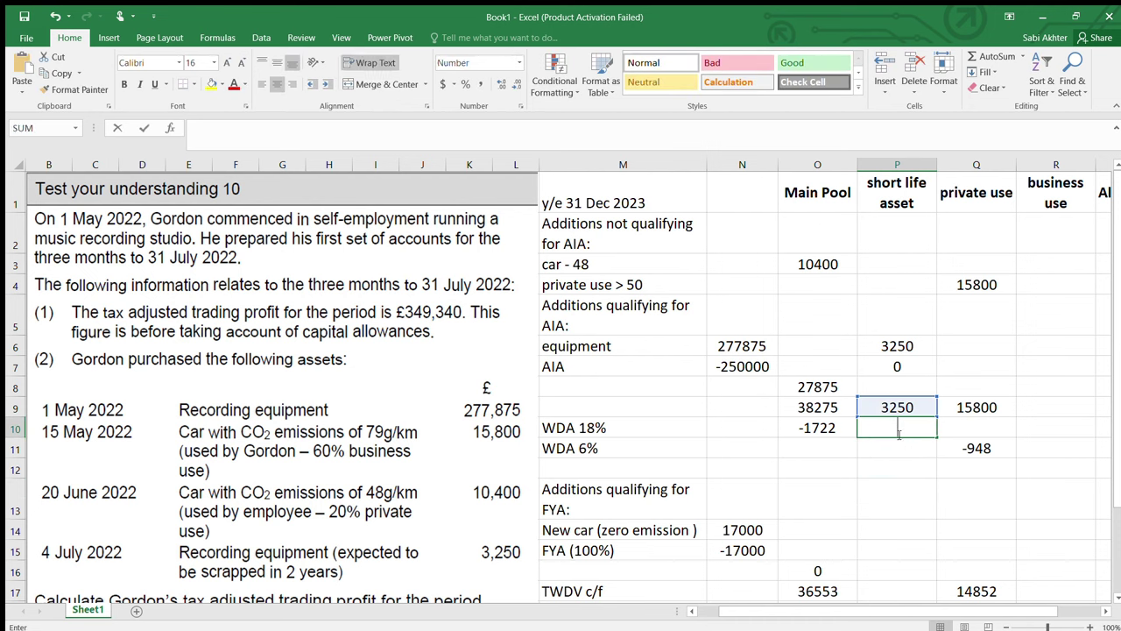
- Enter the short life asset's time-apportioned WDA in P11 as =-0.06*P9*3/12
{"action": "left_click", "coordinate": [897, 449]}
{"action": "type", "text": "="}
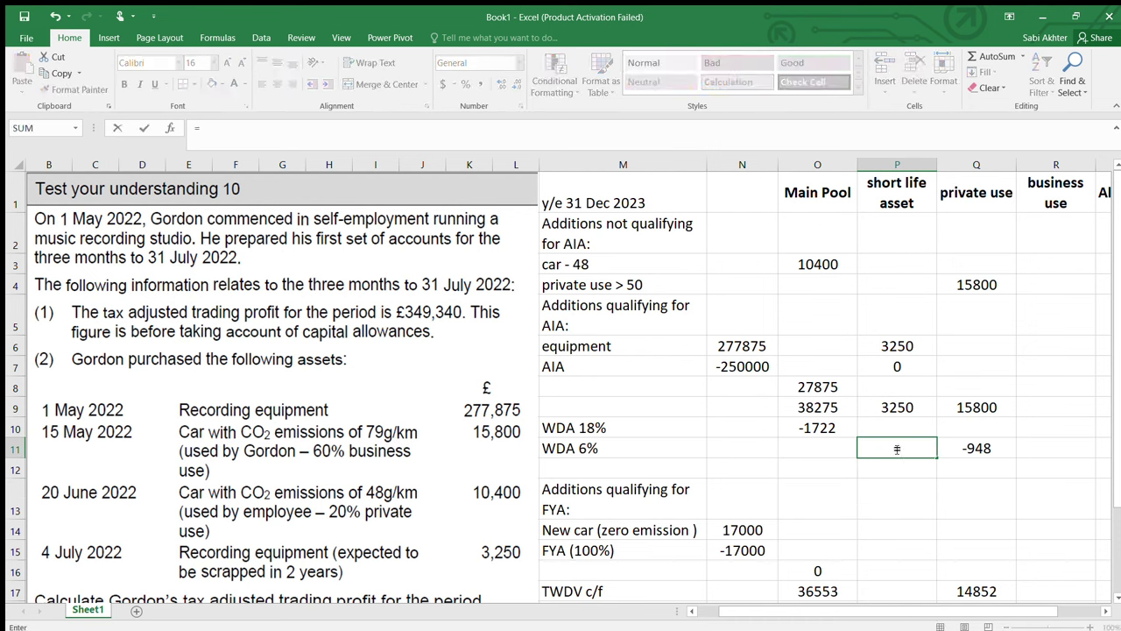
{"action": "type", "text": "0.06"}
{"action": "left_click", "coordinate": [887, 455]}
{"action": "type", "text": "-0.06"}
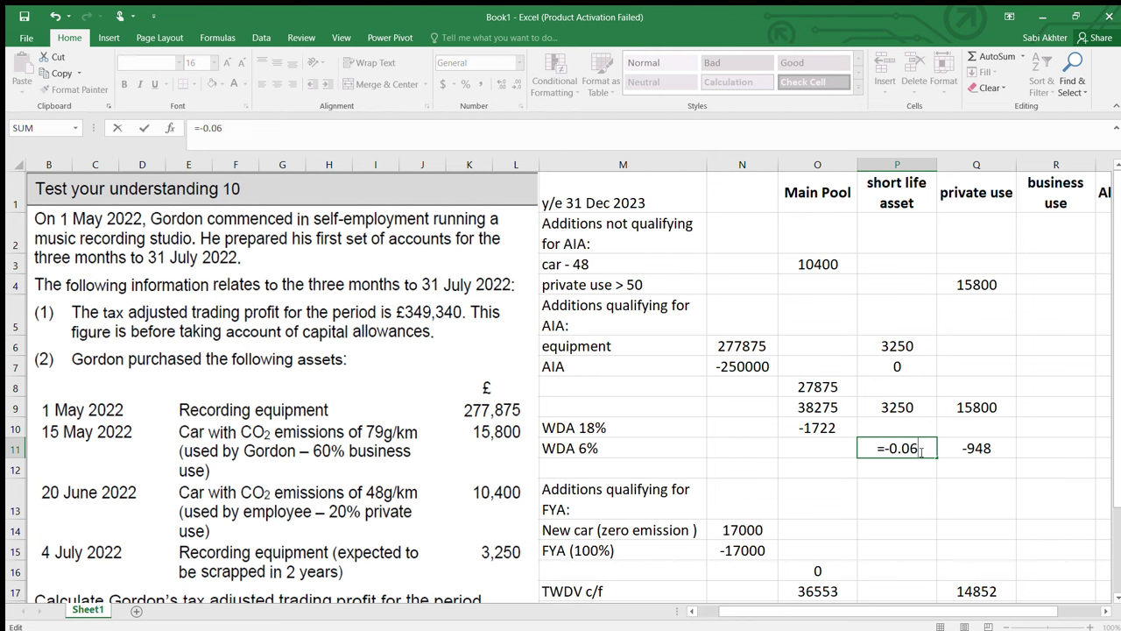
{"action": "type", "text": "*"}
{"action": "left_click", "coordinate": [895, 413]}
{"action": "type", "text": "*3/12"}
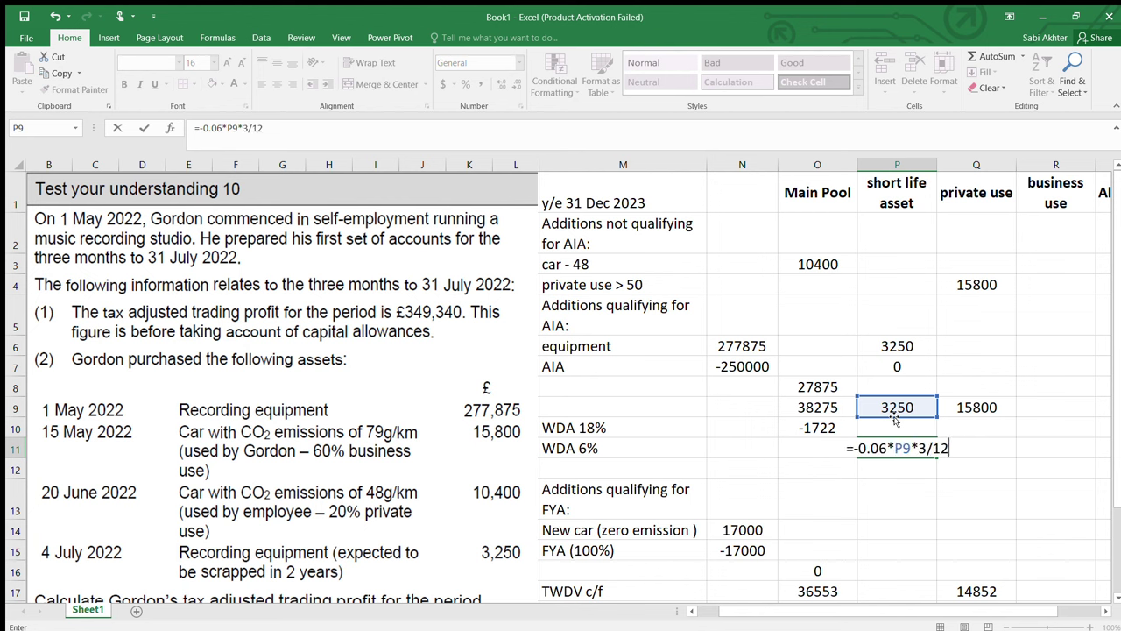
{"action": "key", "text": "Return"}
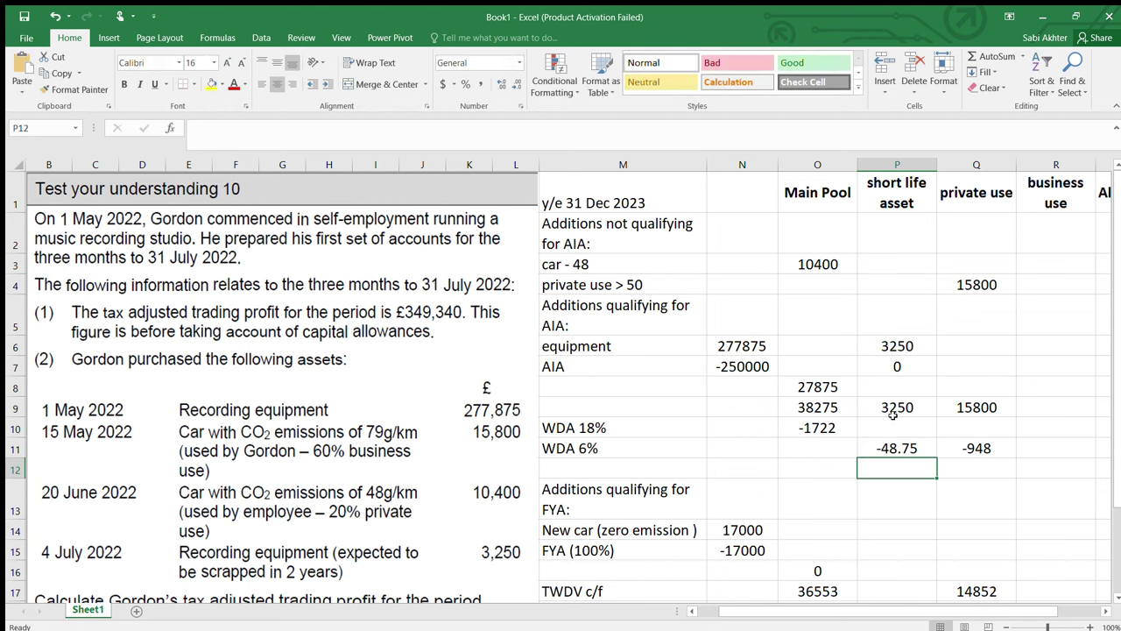
- Change the rate in the short life asset's WDA formula in P11 to 0.18, giving =-0.18*P9*3/12
{"action": "left_click", "coordinate": [894, 448]}
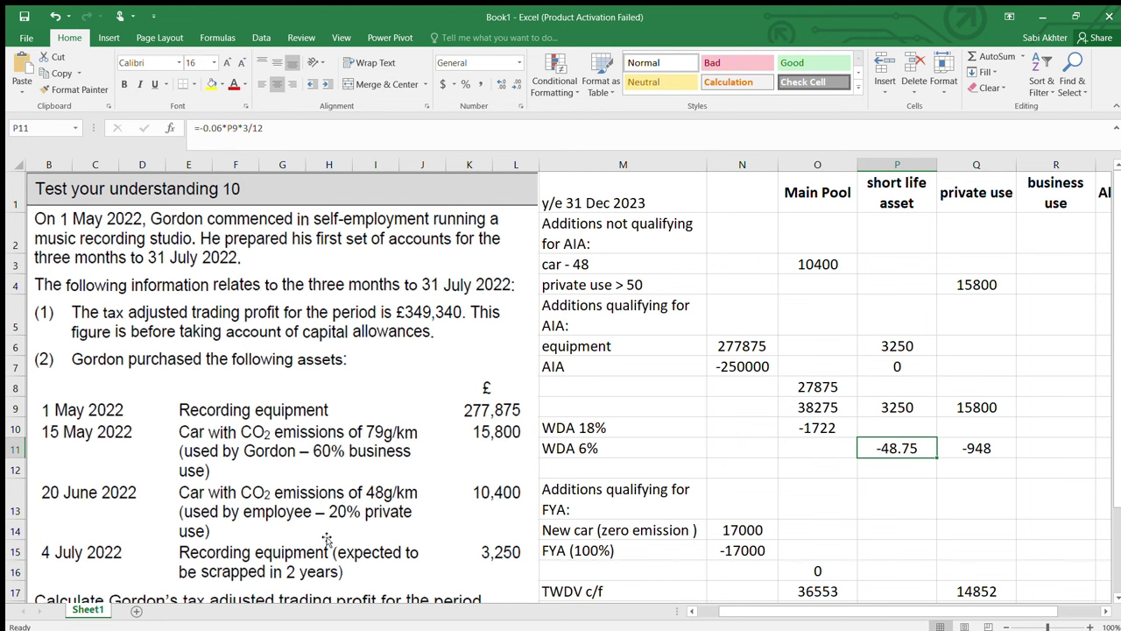
{"action": "left_click", "coordinate": [520, 571]}
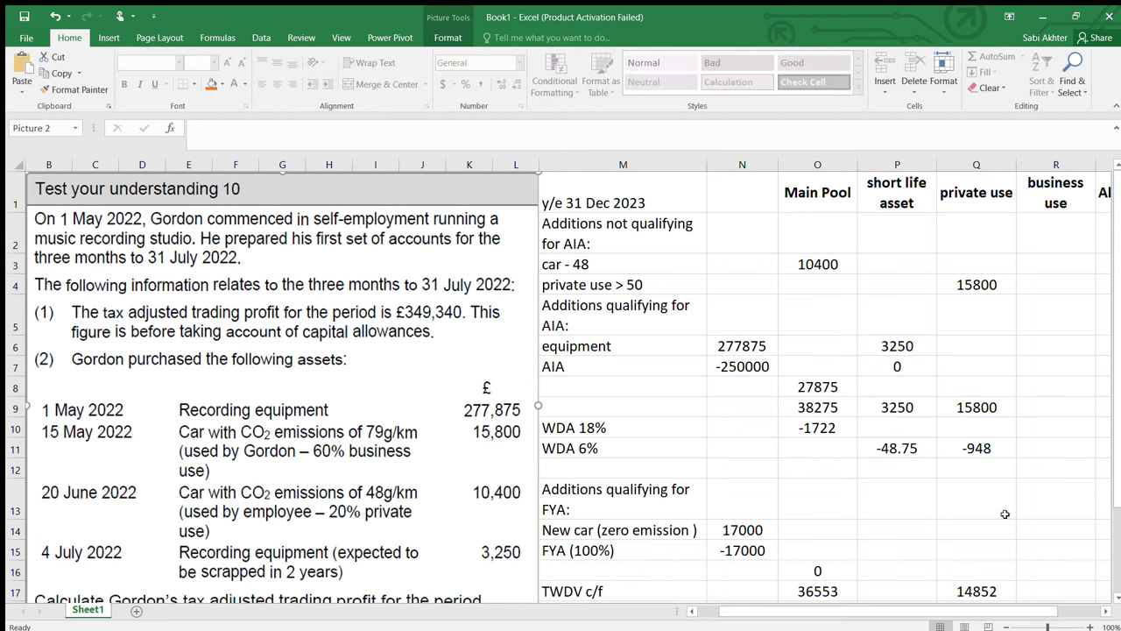
{"action": "left_click", "coordinate": [909, 448]}
{"action": "double_click", "coordinate": [908, 447]}
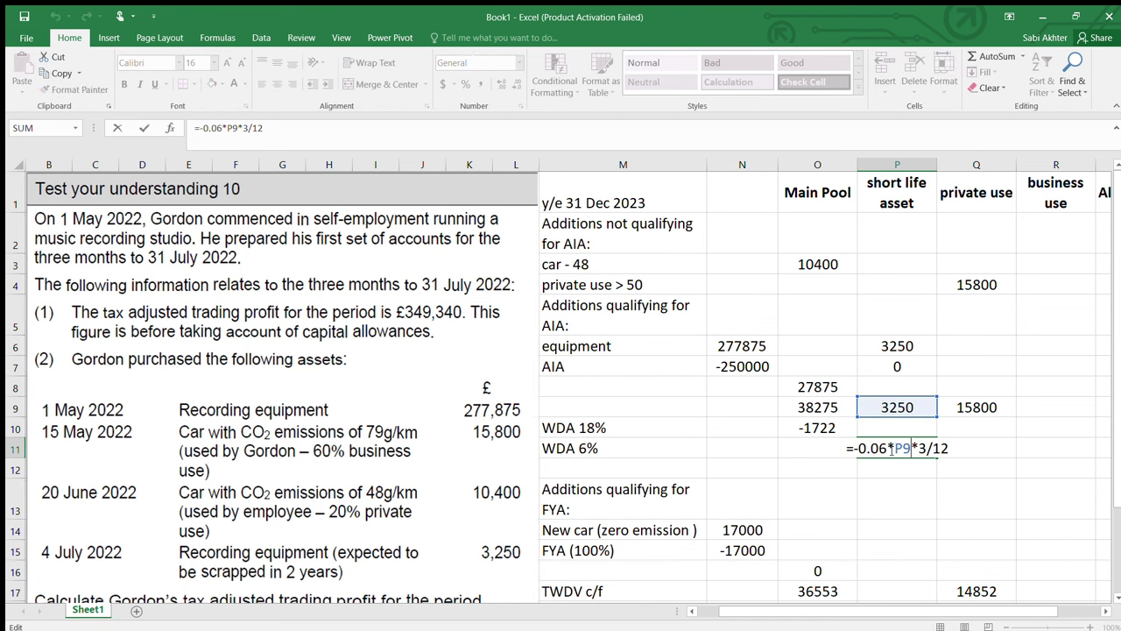
{"action": "left_click", "coordinate": [887, 447]}
{"action": "key", "text": "BackSpace"}
{"action": "key", "text": "BackSpace"}
{"action": "key", "text": "BackSpace"}
{"action": "type", "text": "18"}
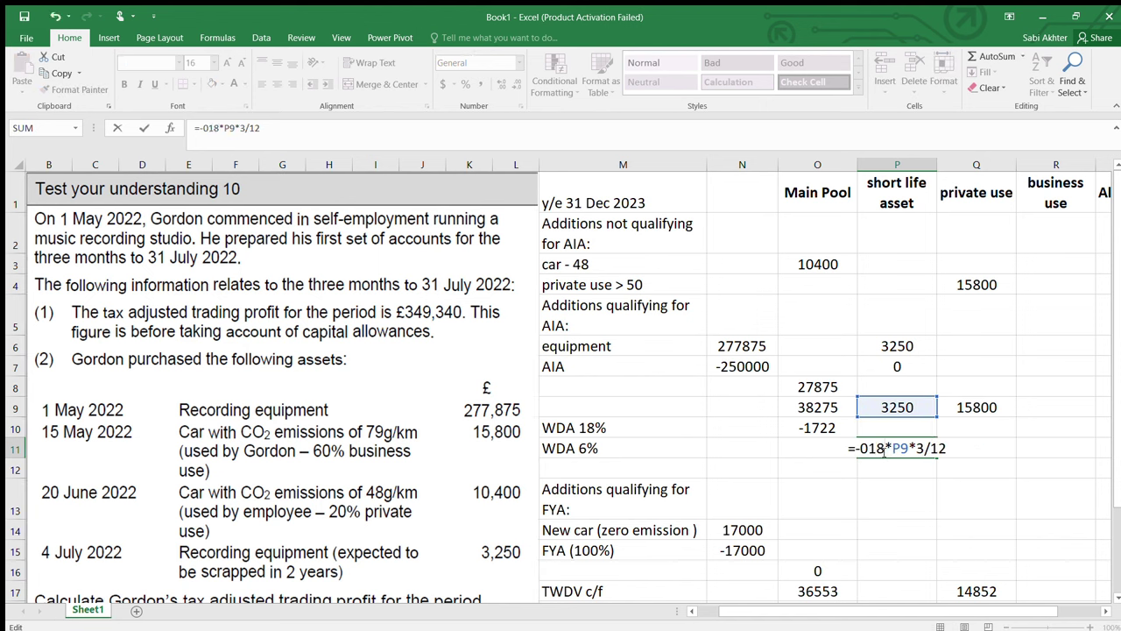
{"action": "key", "text": "BackSpace"}
{"action": "key", "text": "BackSpace"}
{"action": "type", "text": ".18"}
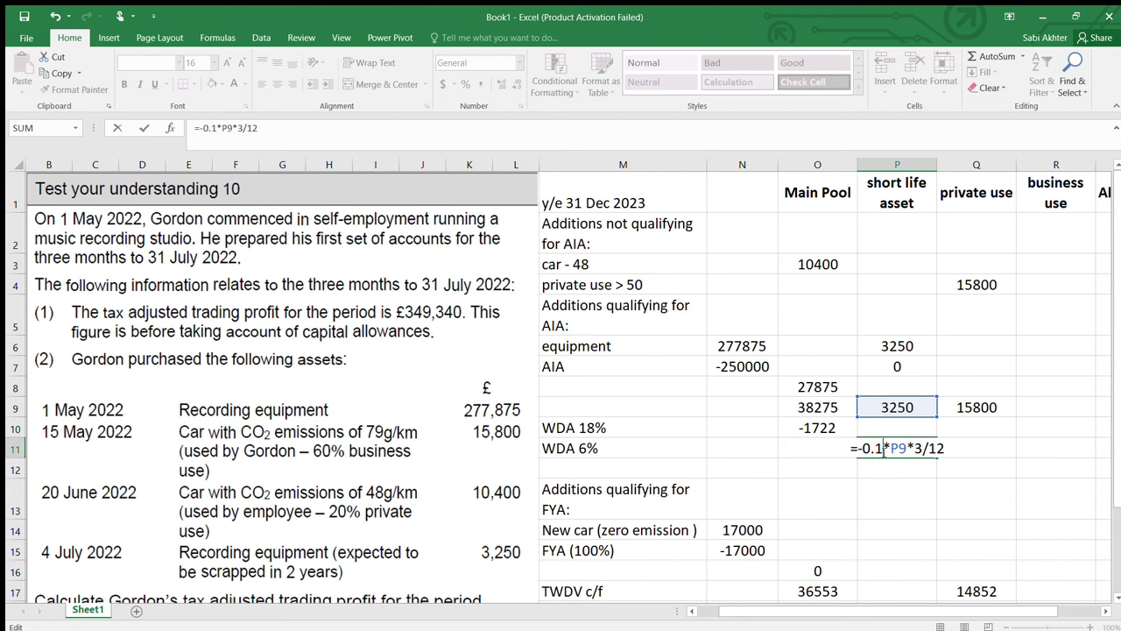
{"action": "key", "text": "Return"}
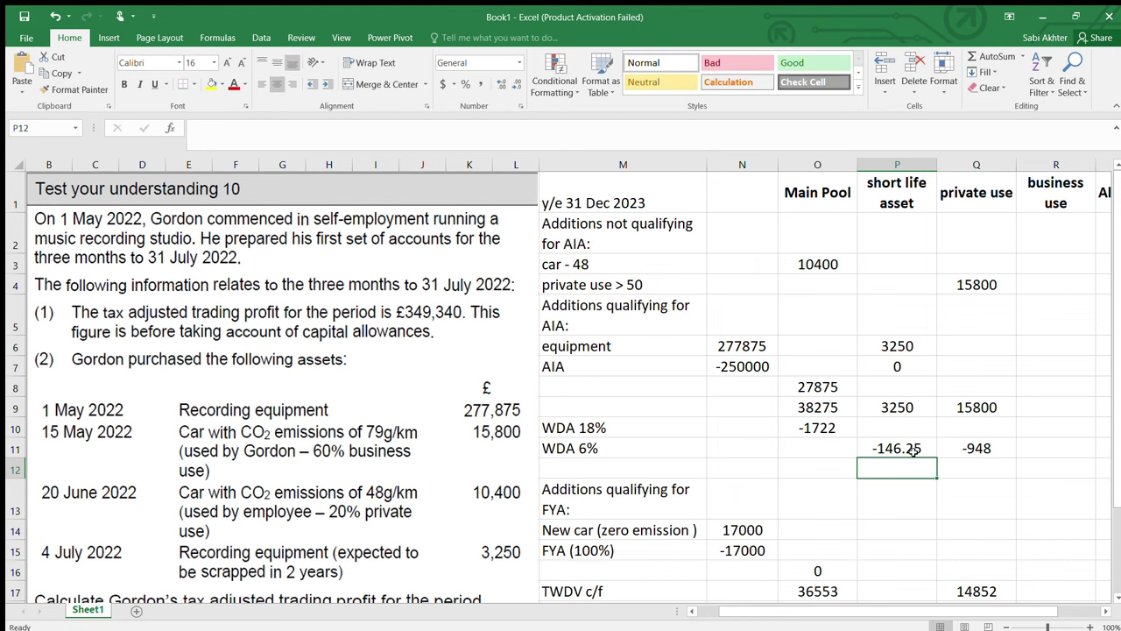
- Format the short life asset's WDA in P11 to show no decimal places
{"action": "left_click", "coordinate": [914, 449]}
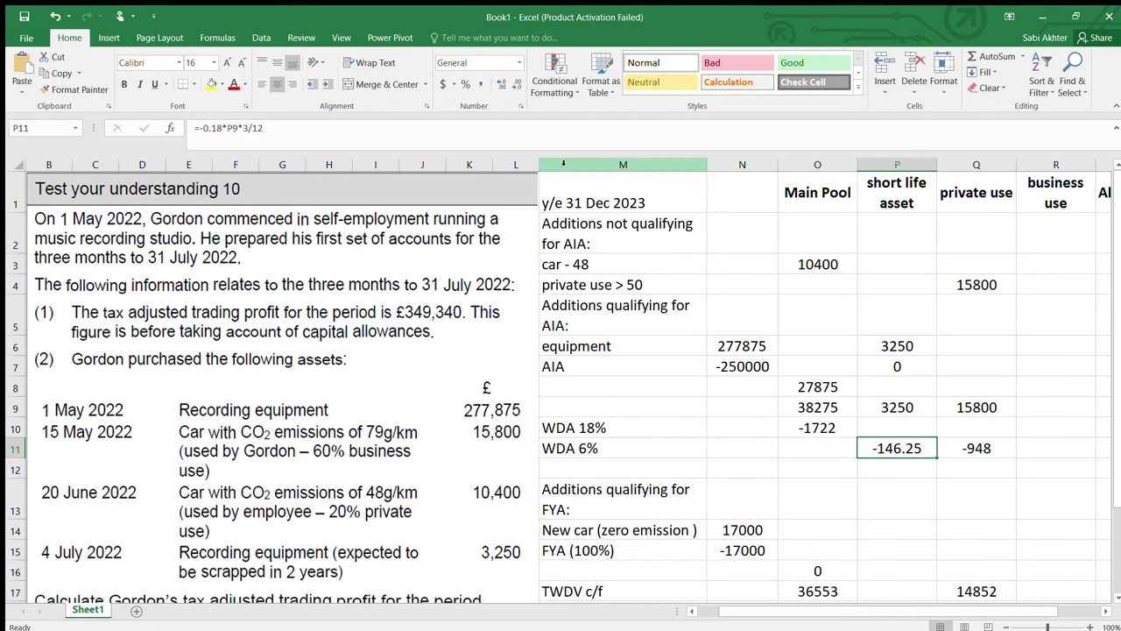
{"action": "left_click", "coordinate": [518, 86]}
{"action": "left_click", "coordinate": [518, 86]}
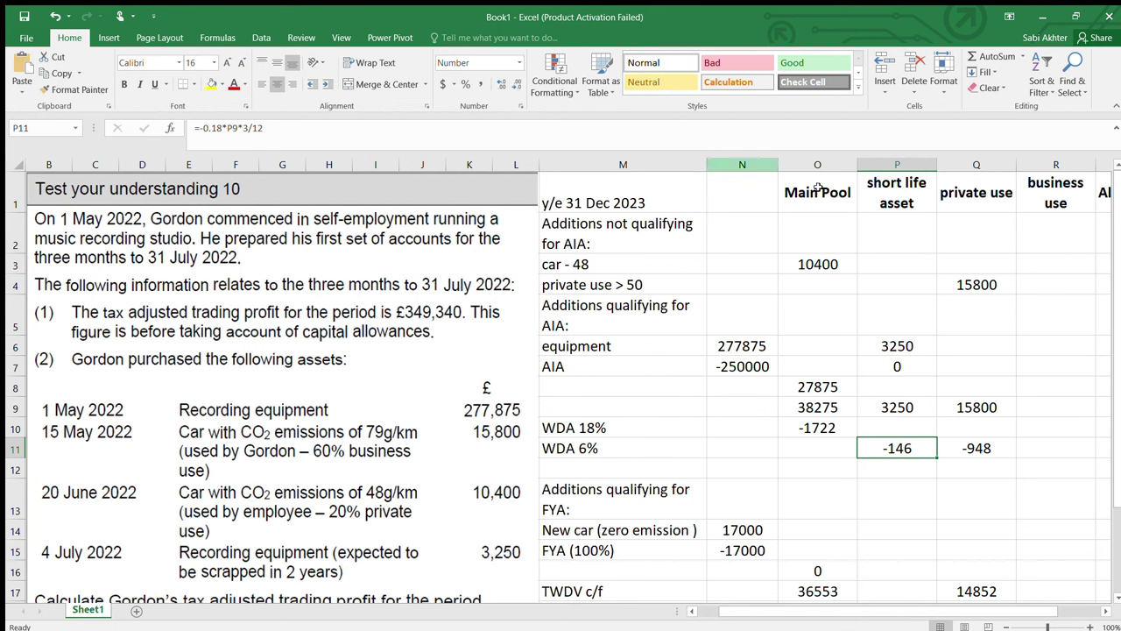
- Clear the private use WDA formula from Q11
{"action": "left_click", "coordinate": [960, 447]}
{"action": "key", "text": "BackSpace"}
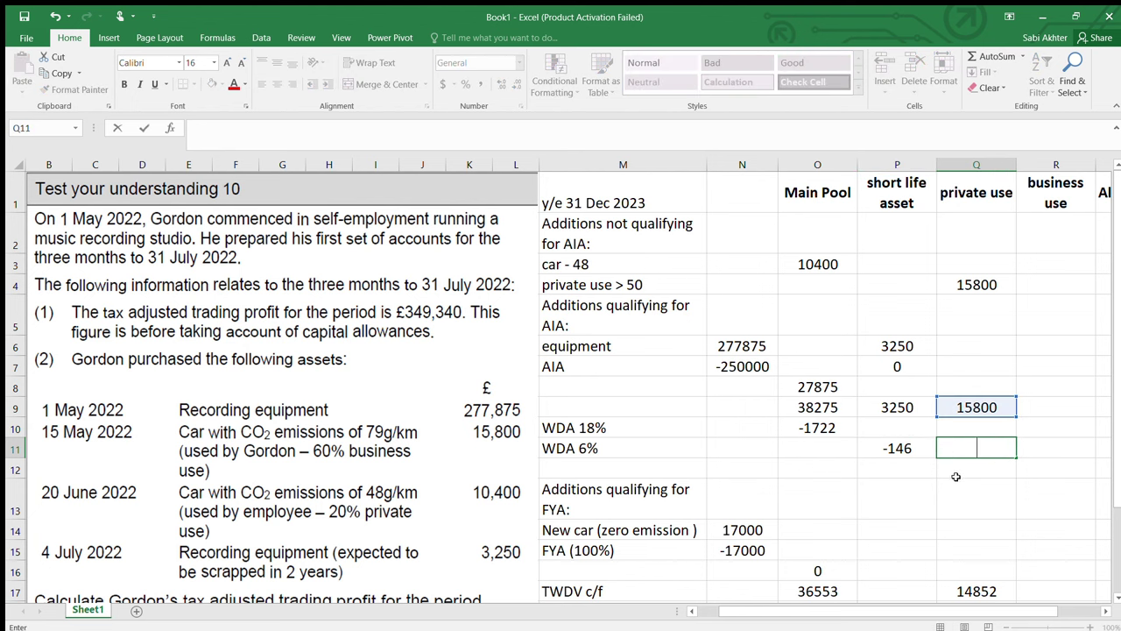
{"action": "left_click", "coordinate": [591, 467]}
{"action": "double_click", "coordinate": [601, 448]}
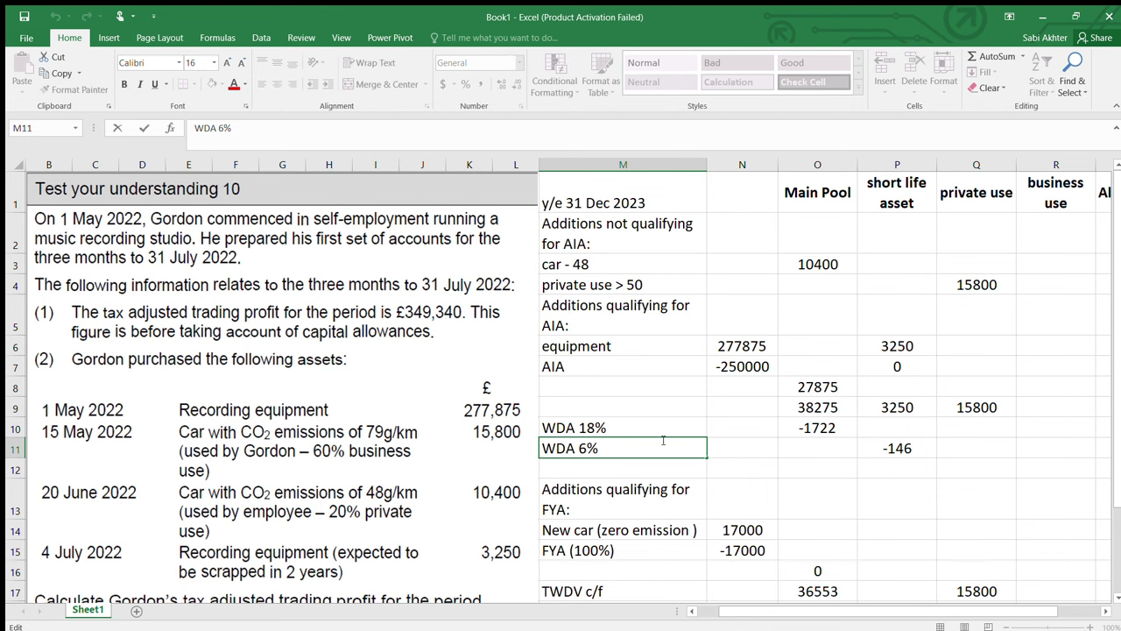
- Copy the short life asset's WDA from P11 into the WDA 18% row at P10
{"action": "left_click", "coordinate": [895, 450]}
{"action": "key", "text": "ctrl+c"}
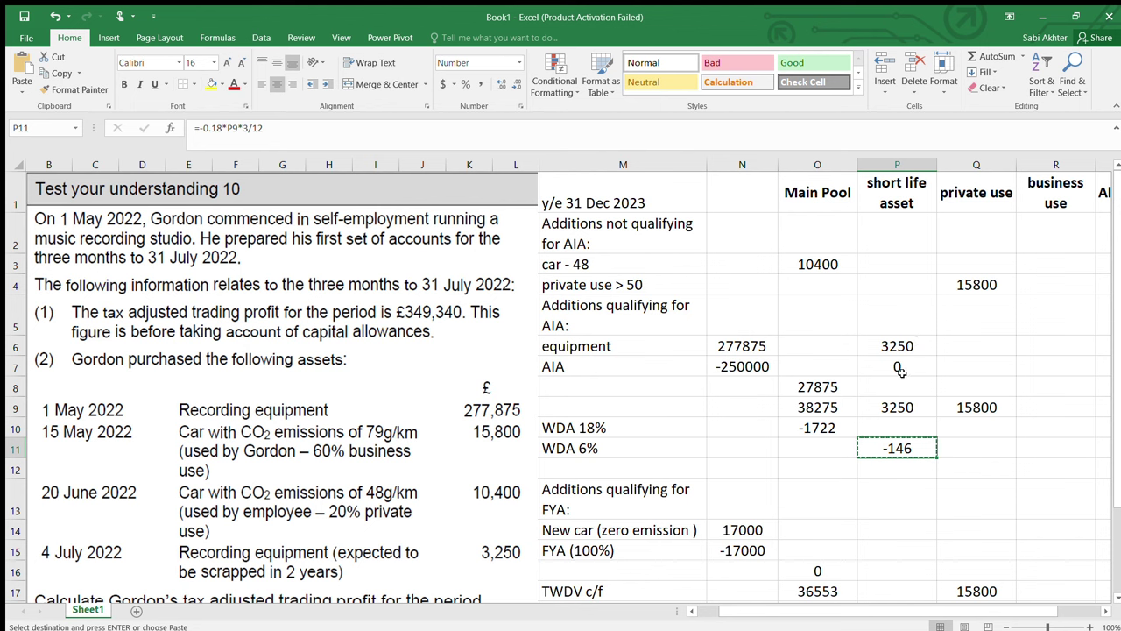
{"action": "left_click", "coordinate": [882, 427]}
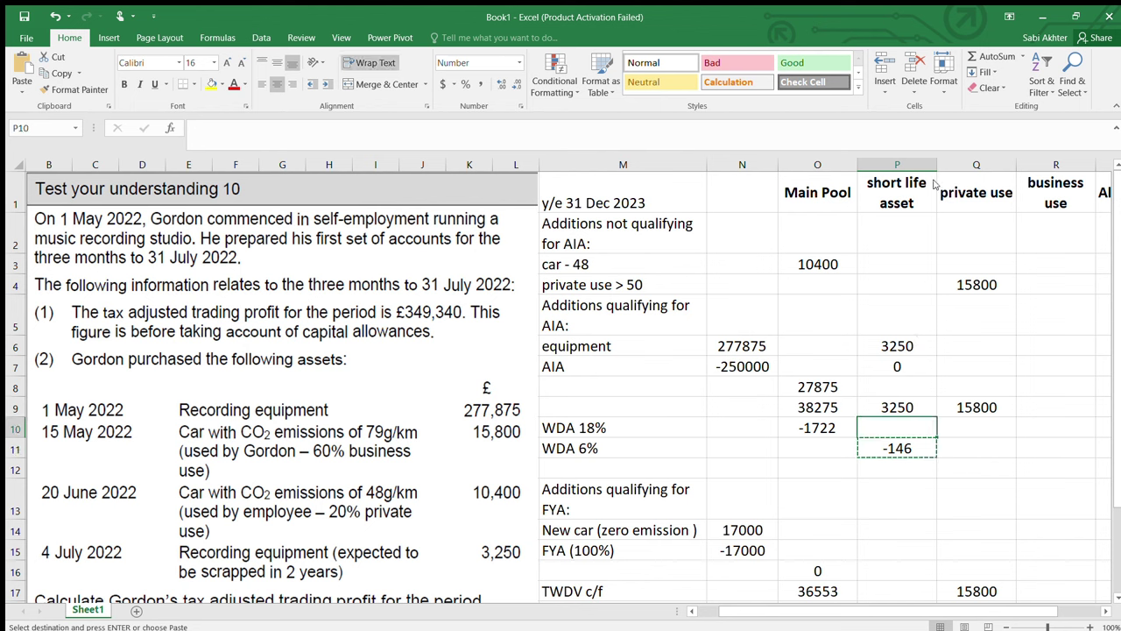
{"action": "key", "text": "ctrl+v"}
- Clear the short life asset's WDA formula from P11 in the WDA 6% row
{"action": "double_click", "coordinate": [905, 450]}
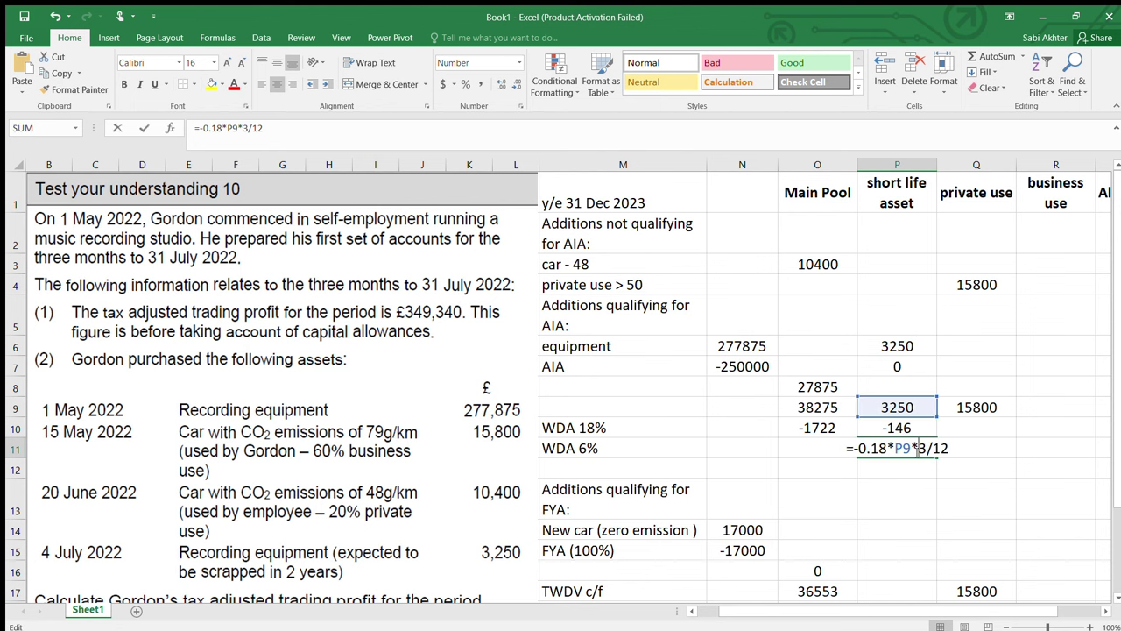
{"action": "key", "text": "BackSpace"}
{"action": "key", "text": "BackSpace"}
{"action": "key", "text": "BackSpace"}
{"action": "key", "text": "BackSpace"}
{"action": "key", "text": "BackSpace"}
{"action": "key", "text": "BackSpace"}
{"action": "key", "text": "BackSpace"}
{"action": "key", "text": "BackSpace"}
{"action": "key", "text": "BackSpace"}
{"action": "key", "text": "BackSpace"}
{"action": "key", "text": "BackSpace"}
{"action": "key", "text": "BackSpace"}
{"action": "key", "text": "BackSpace"}
{"action": "key", "text": "BackSpace"}
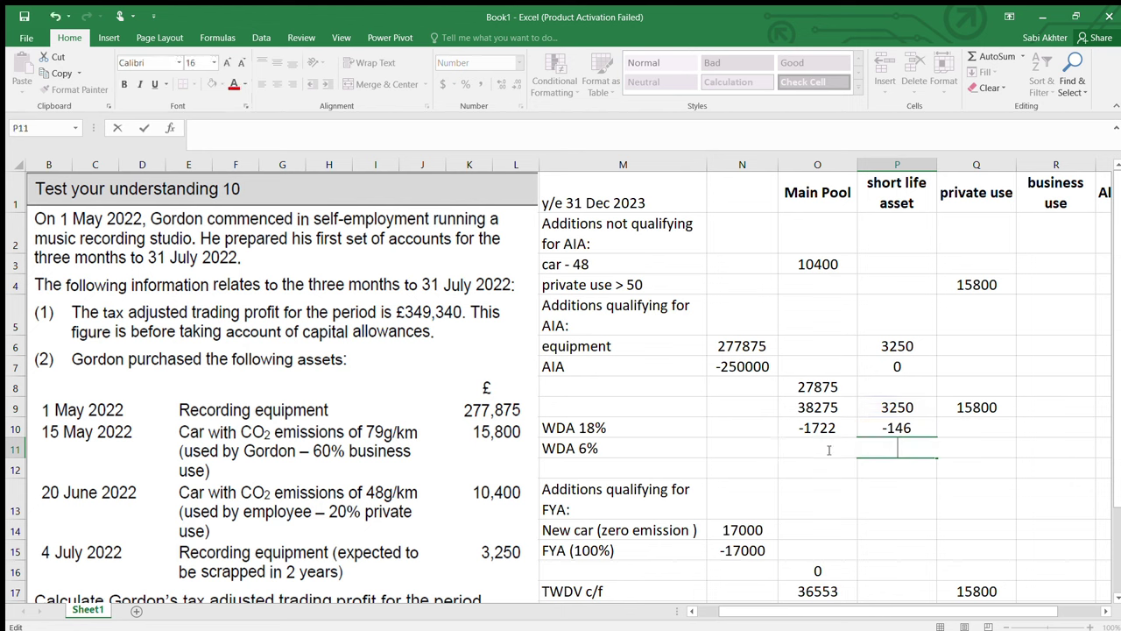
{"action": "left_click", "coordinate": [632, 448]}
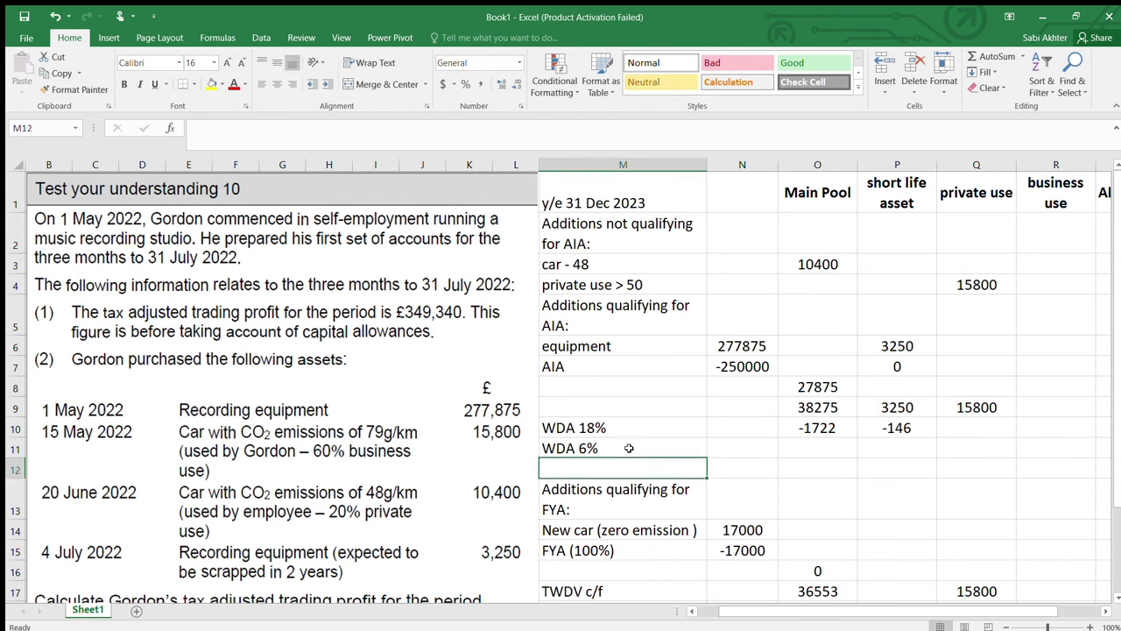
- Enter the private use car's time-apportioned WDA in Q11 as =-0.06*Q9*3/12
{"action": "left_click", "coordinate": [985, 447]}
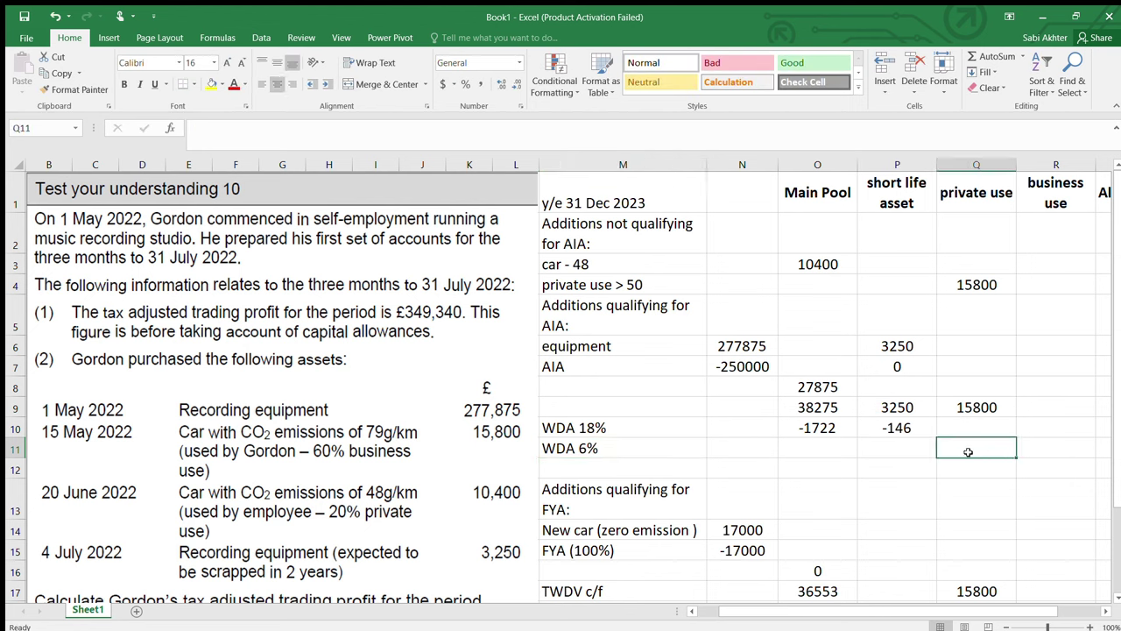
{"action": "type", "text": "="}
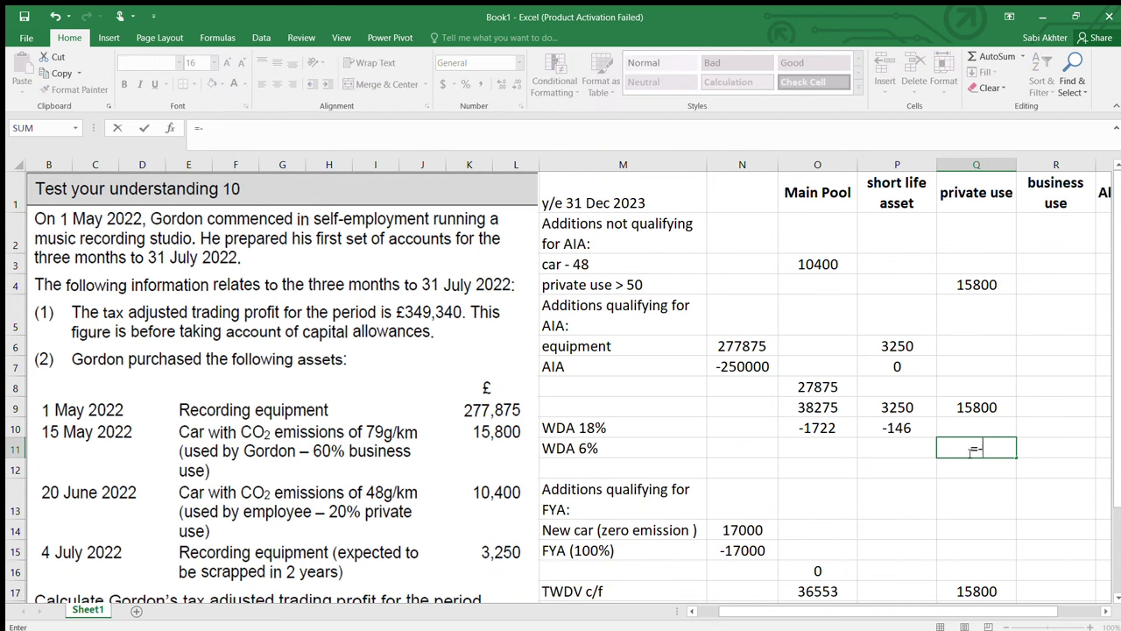
{"action": "type", "text": "-0.06*"}
{"action": "left_click", "coordinate": [983, 408]}
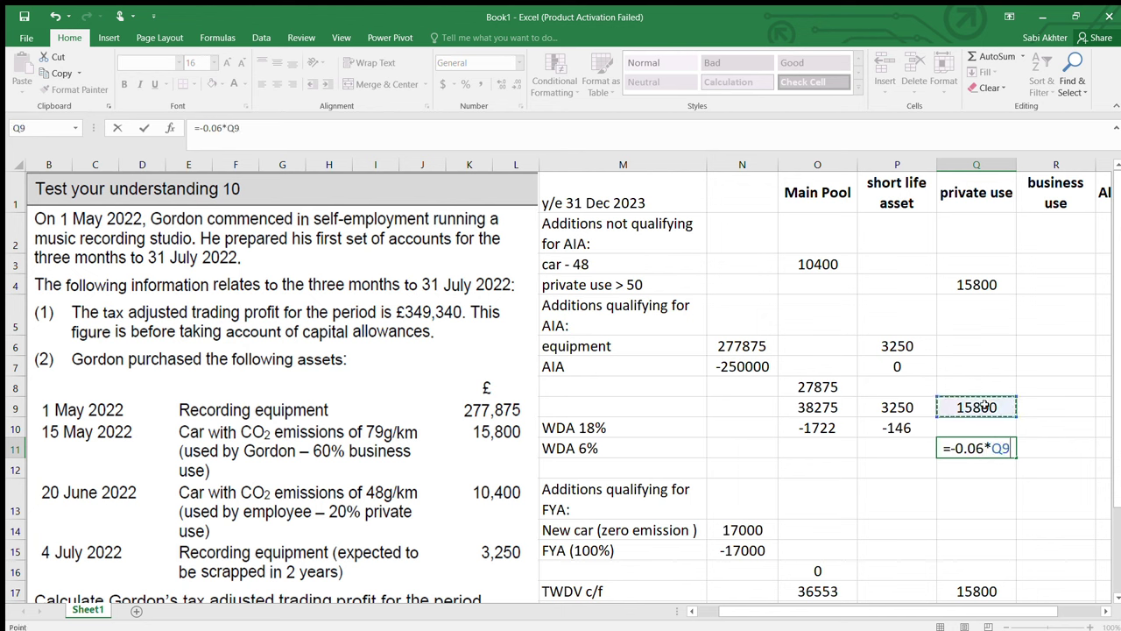
{"action": "type", "text": "*3/12"}
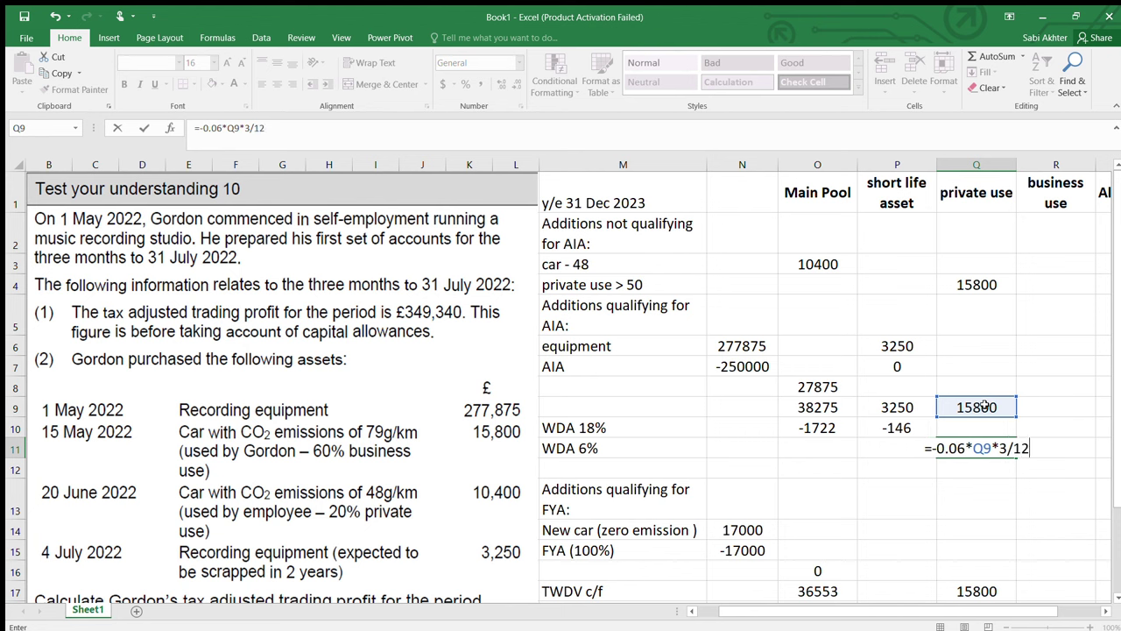
{"action": "key", "text": "Return"}
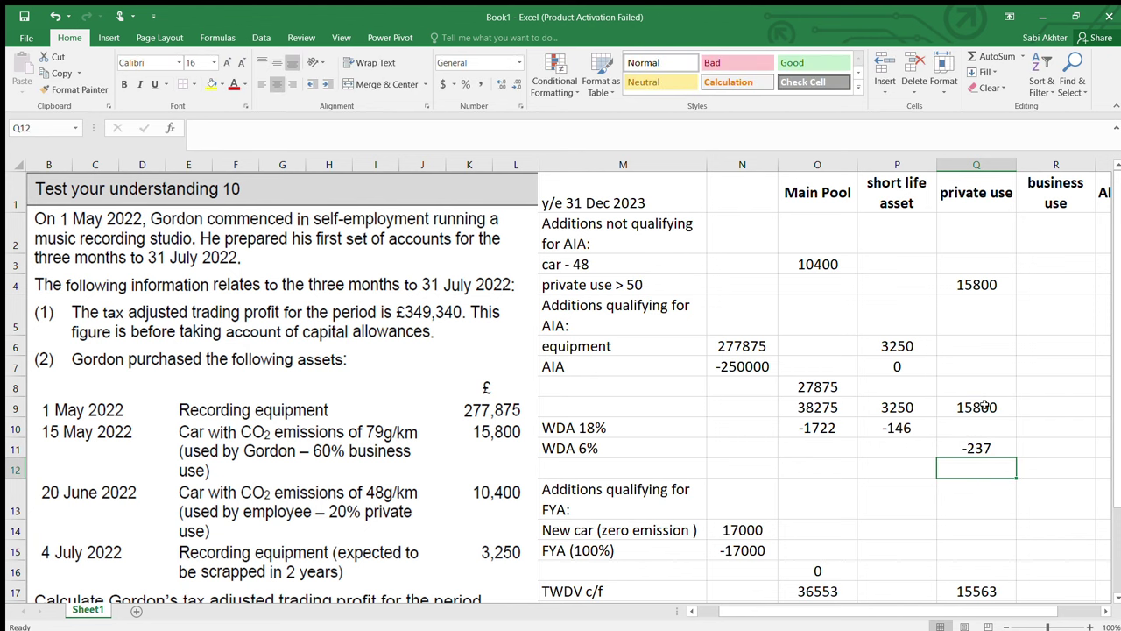
- Enter 60% as the business use in R11 and clear the old WDA 6% allowance from S11
{"action": "left_click", "coordinate": [1030, 448]}
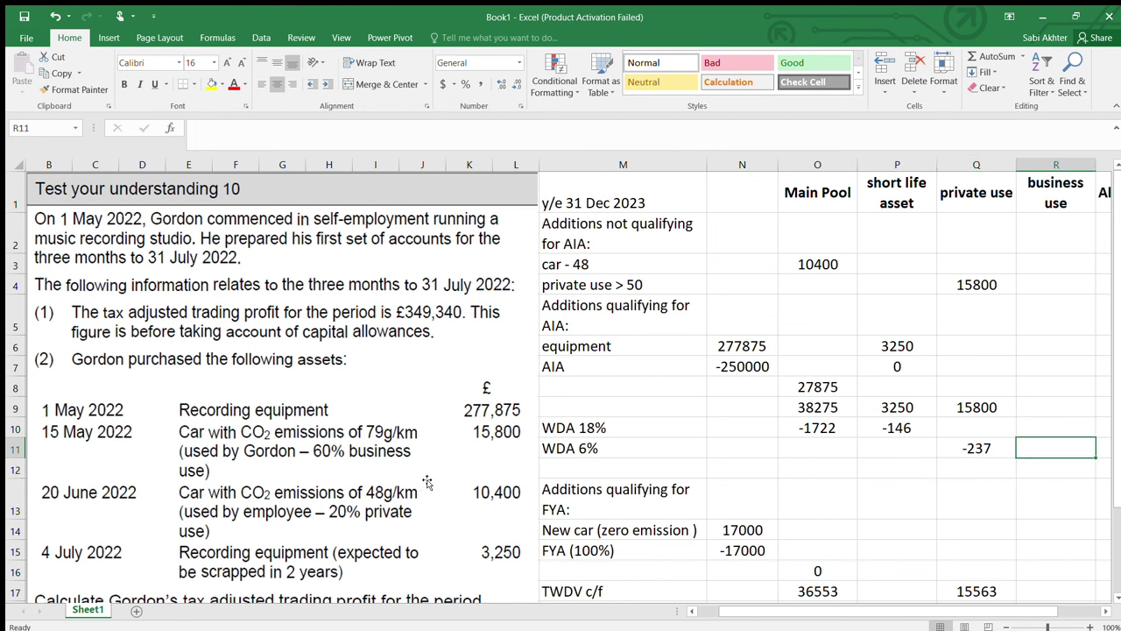
{"action": "type", "text": "60%"}
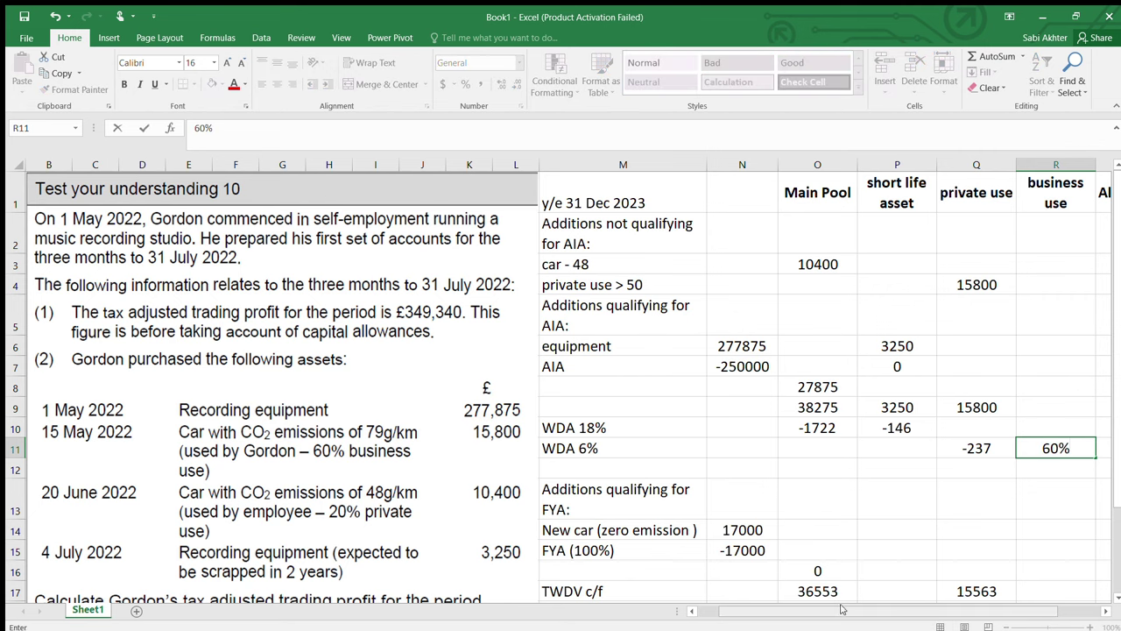
{"action": "scroll", "coordinate": [1057, 447], "scroll_direction": "right", "scroll_amount": 2}
{"action": "double_click", "coordinate": [1042, 448]}
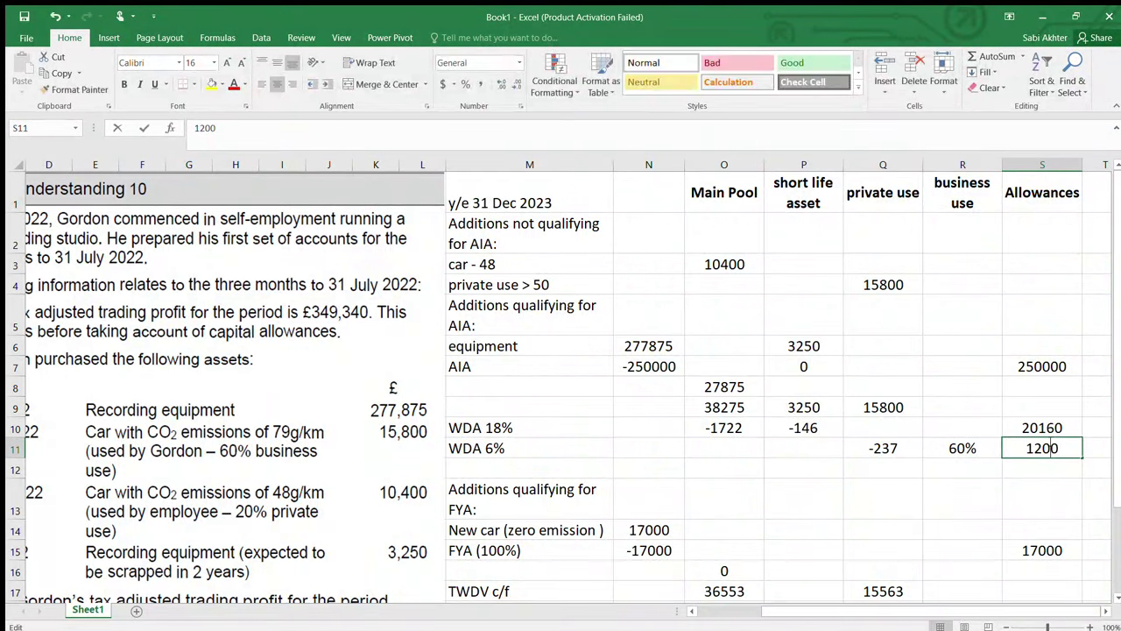
{"action": "key", "text": "BackSpace"}
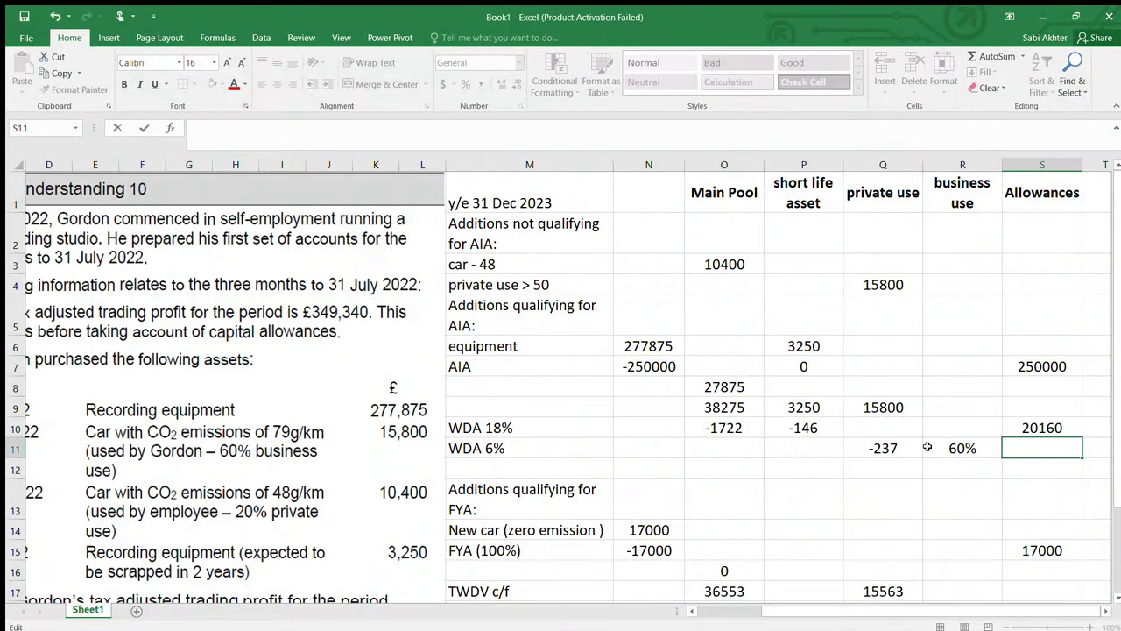
{"action": "left_click", "coordinate": [891, 448]}
{"action": "type", "text": "*"}
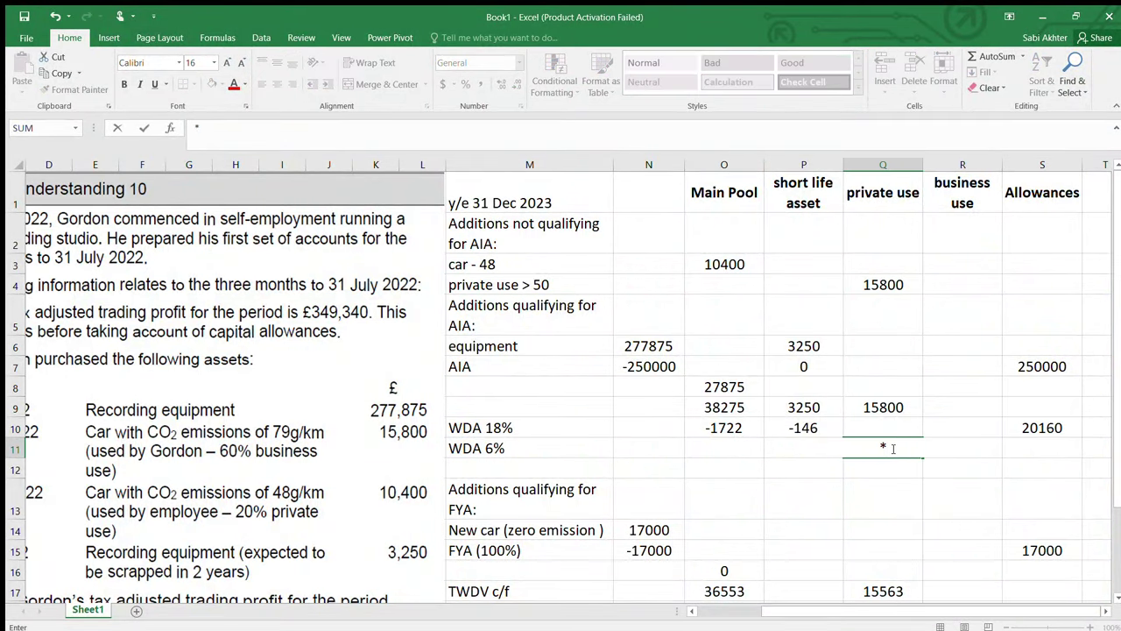
{"action": "key", "text": "BackSpace"}
{"action": "left_click", "coordinate": [1051, 497]}
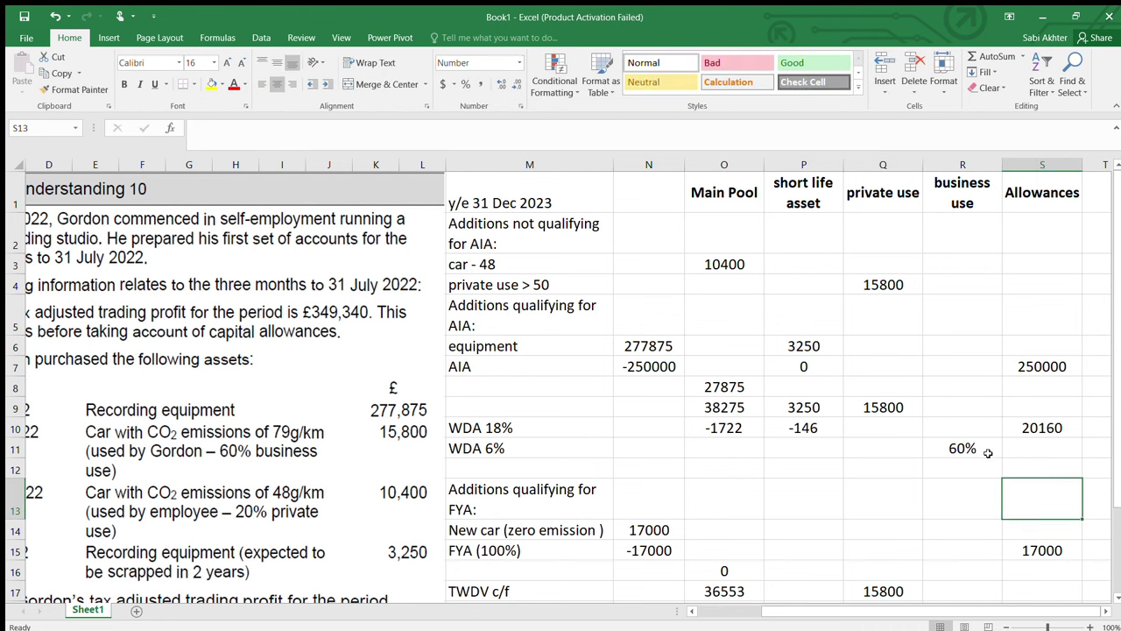
{"action": "left_click", "coordinate": [897, 429]}
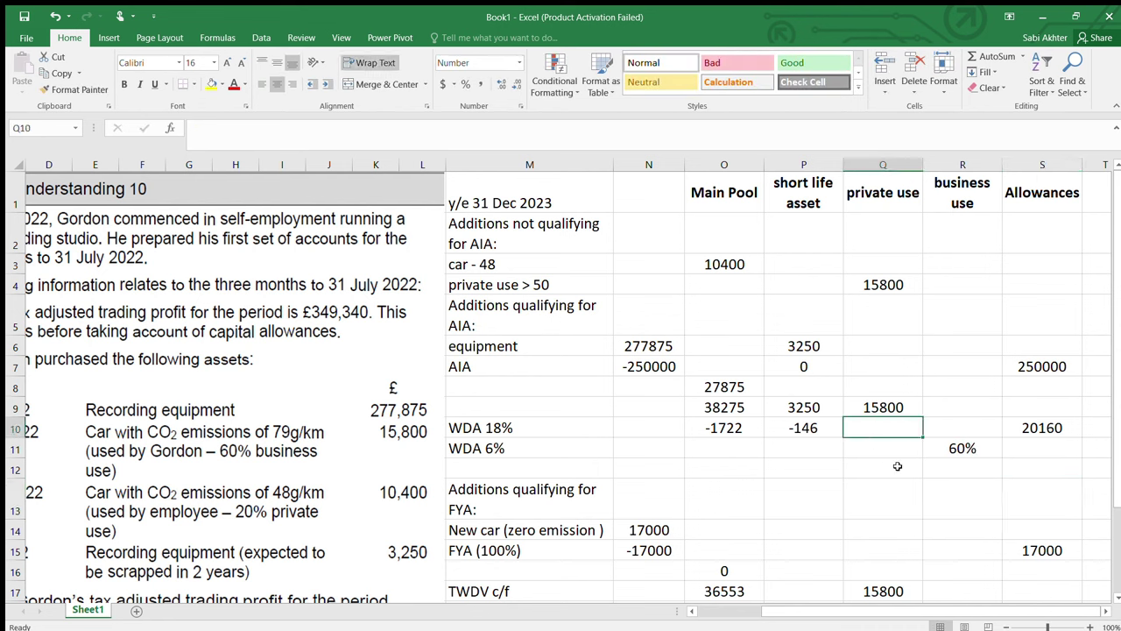
{"action": "key", "text": "ctrl+z"}
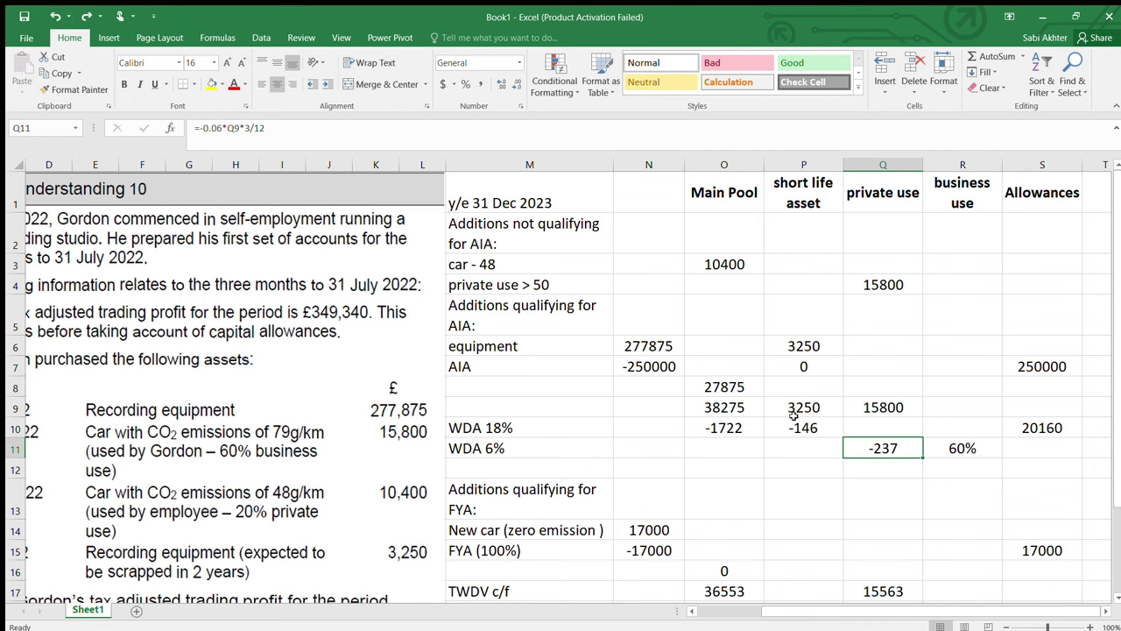
- Enter the private use car's allowance in S11 as =Q11*R11
{"action": "left_click", "coordinate": [1018, 455]}
{"action": "type", "text": "="}
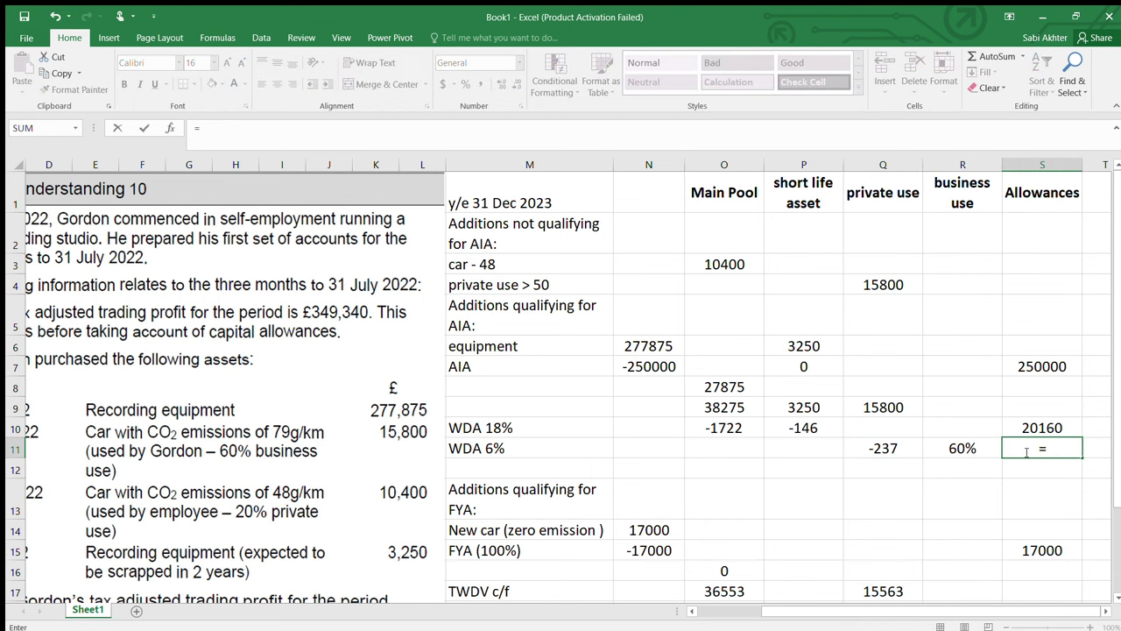
{"action": "left_click", "coordinate": [905, 448]}
{"action": "type", "text": "*"}
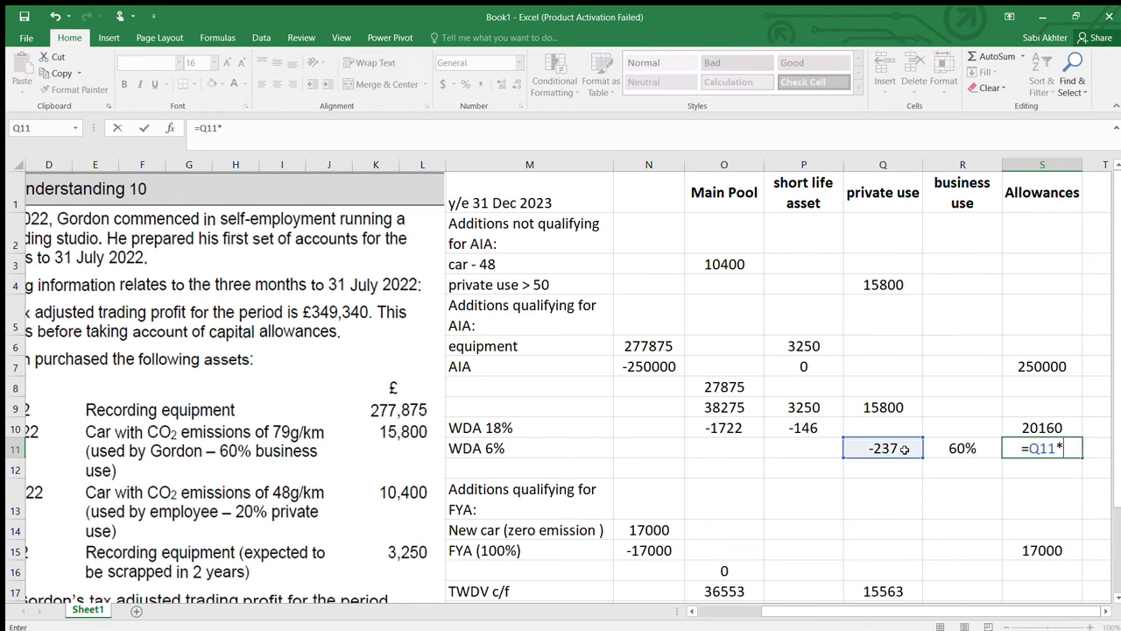
{"action": "left_click", "coordinate": [952, 455]}
{"action": "key", "text": "Return"}
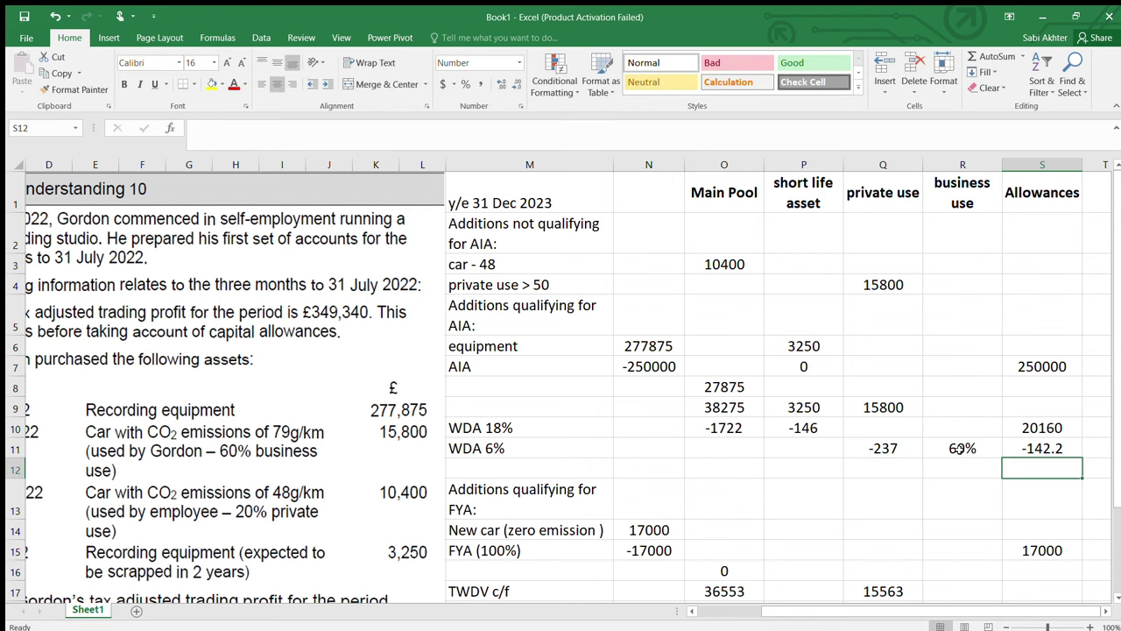
- Negate the allowance formula in S11, giving =-Q11*R11, and show it with no decimal places
{"action": "double_click", "coordinate": [1043, 447]}
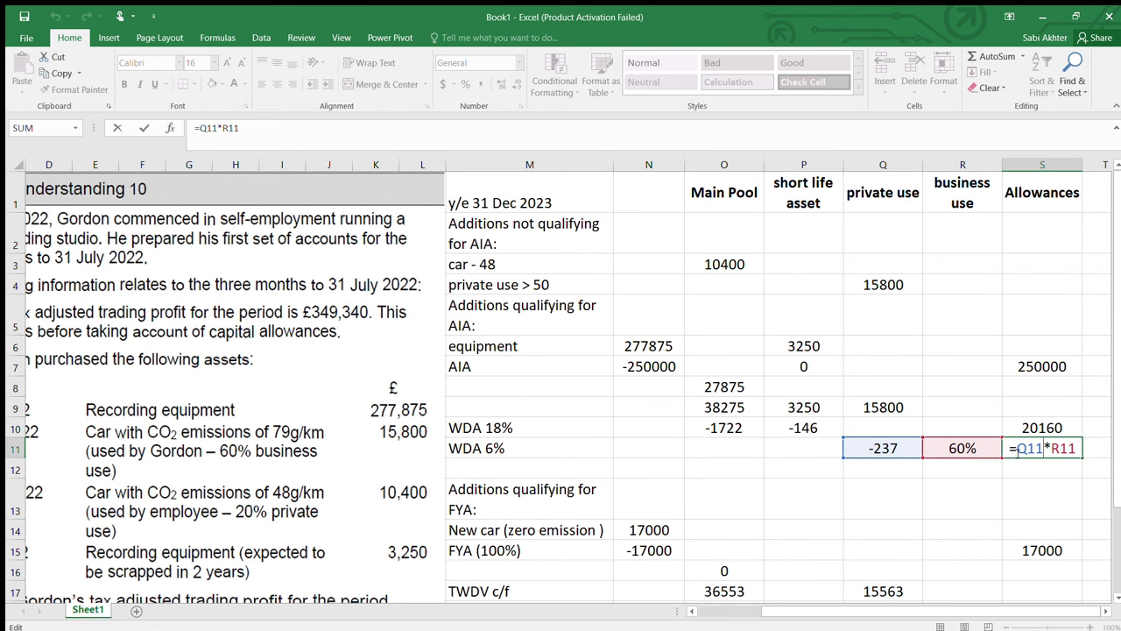
{"action": "left_click", "coordinate": [1017, 447]}
{"action": "type", "text": "-"}
{"action": "key", "text": "Return"}
{"action": "left_click", "coordinate": [1016, 448]}
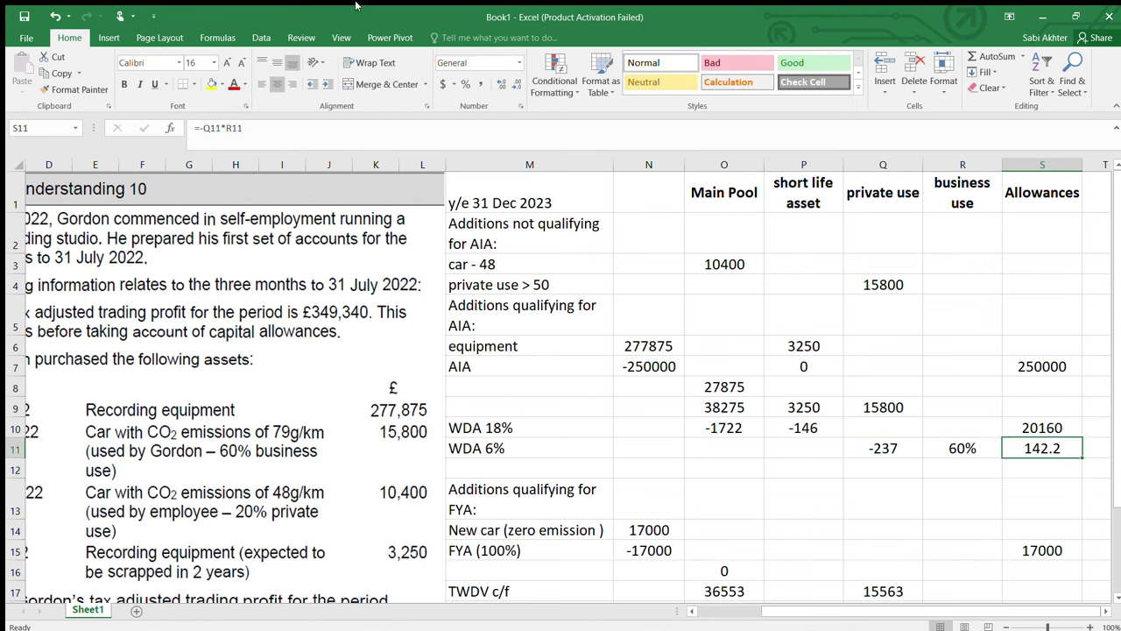
{"action": "left_click", "coordinate": [517, 83]}
- Replace the WDA 18% allowance in S10 with =SUM(O10:P10)
{"action": "left_click", "coordinate": [1051, 429]}
{"action": "double_click", "coordinate": [1049, 428]}
{"action": "double_click", "coordinate": [1021, 430]}
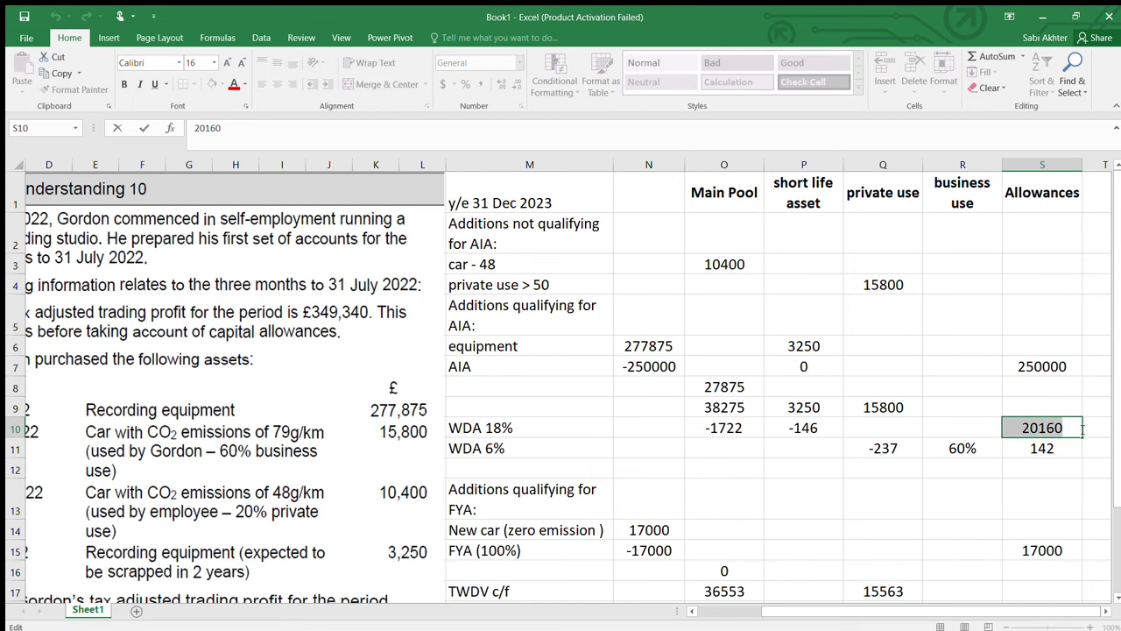
{"action": "type", "text": "=sum("}
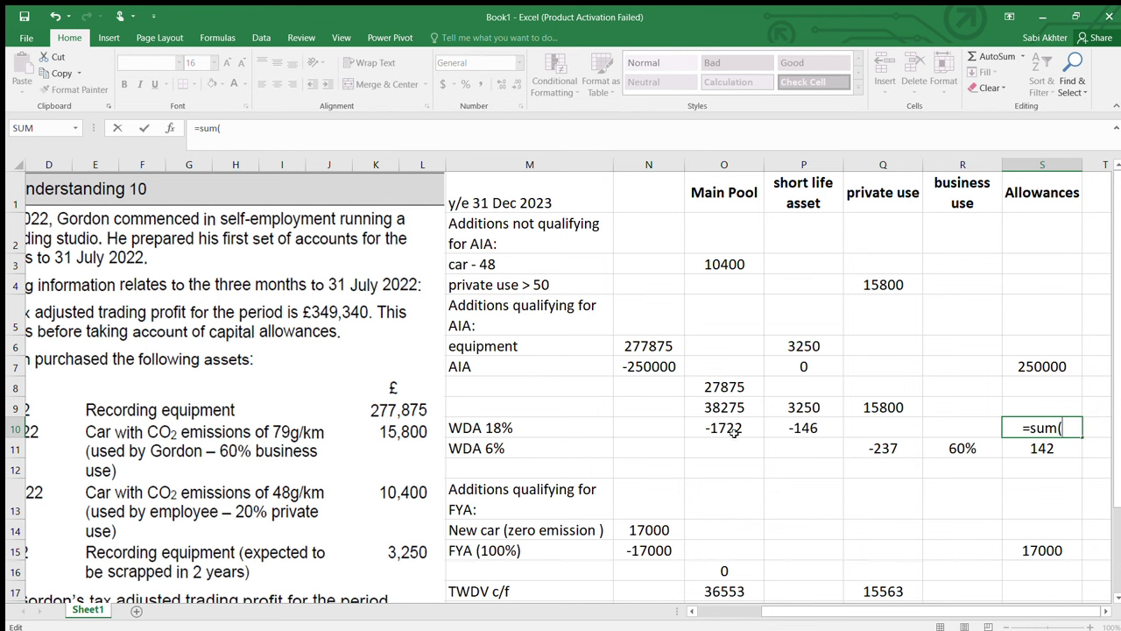
{"action": "left_click_drag", "start_coordinate": [734, 429], "coordinate": [782, 428]}
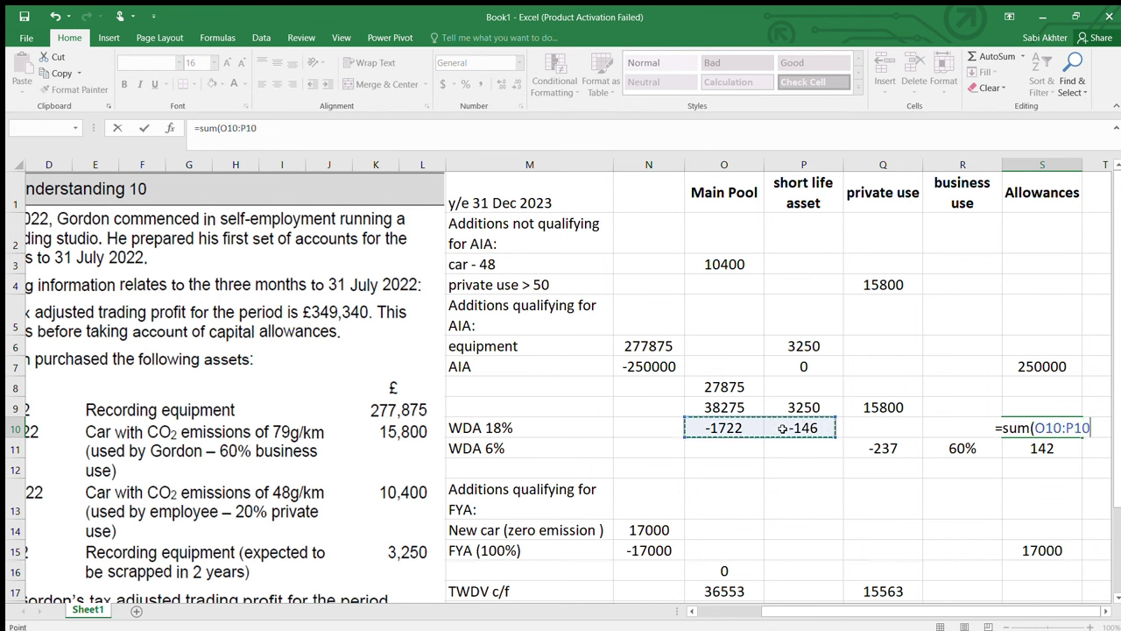
{"action": "key", "text": "Return"}
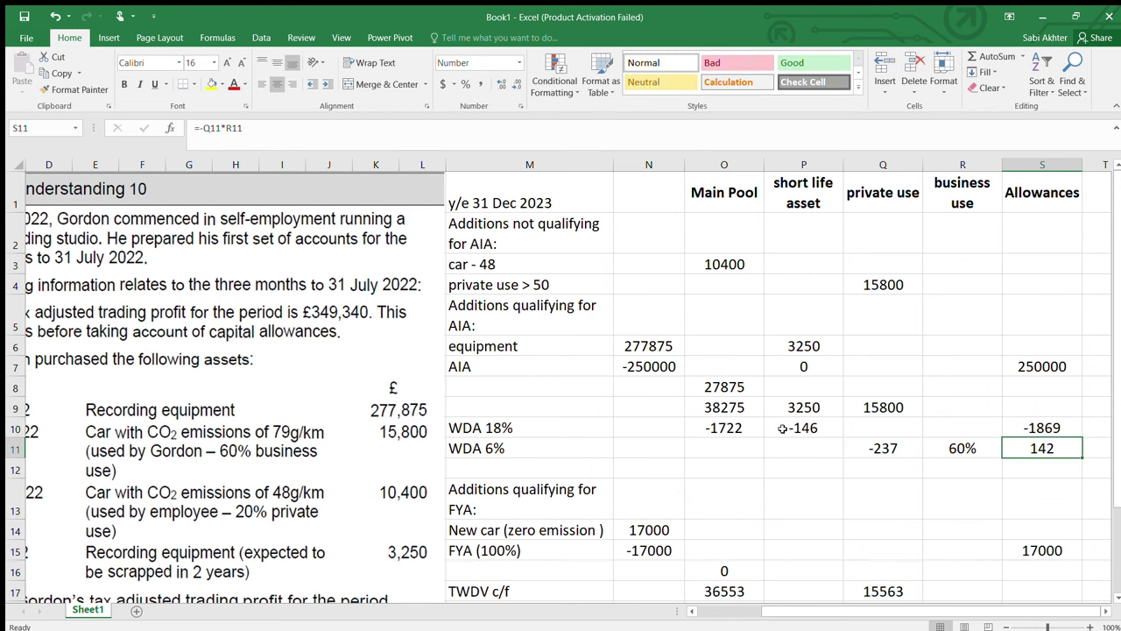
{"action": "left_click", "coordinate": [1033, 426]}
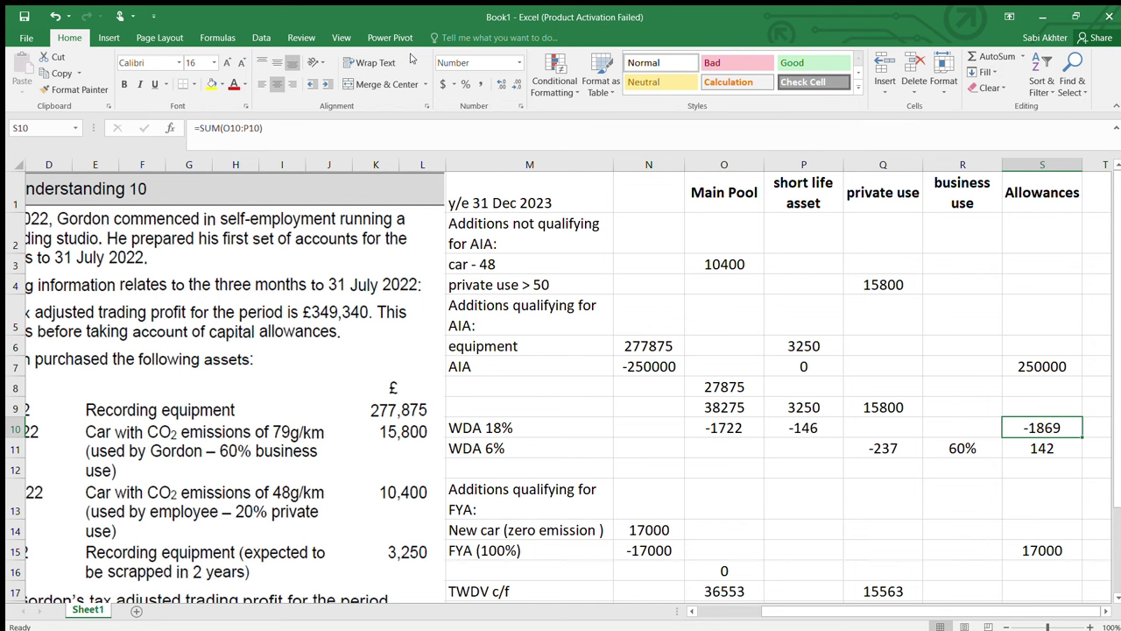
{"action": "double_click", "coordinate": [1060, 429]}
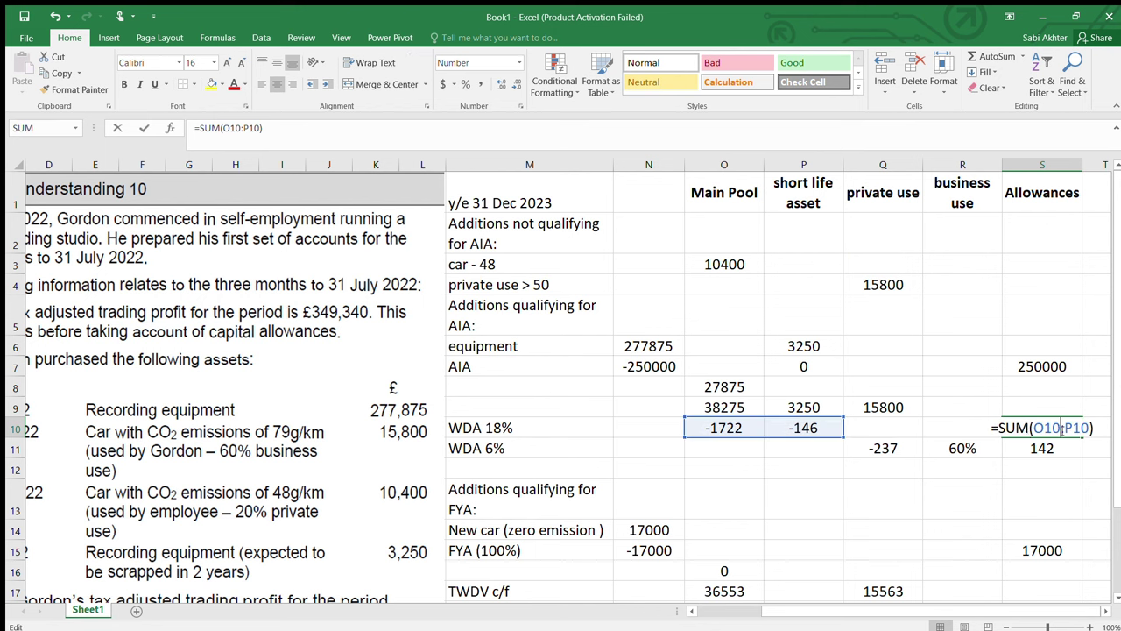
{"action": "left_click", "coordinate": [1000, 429]}
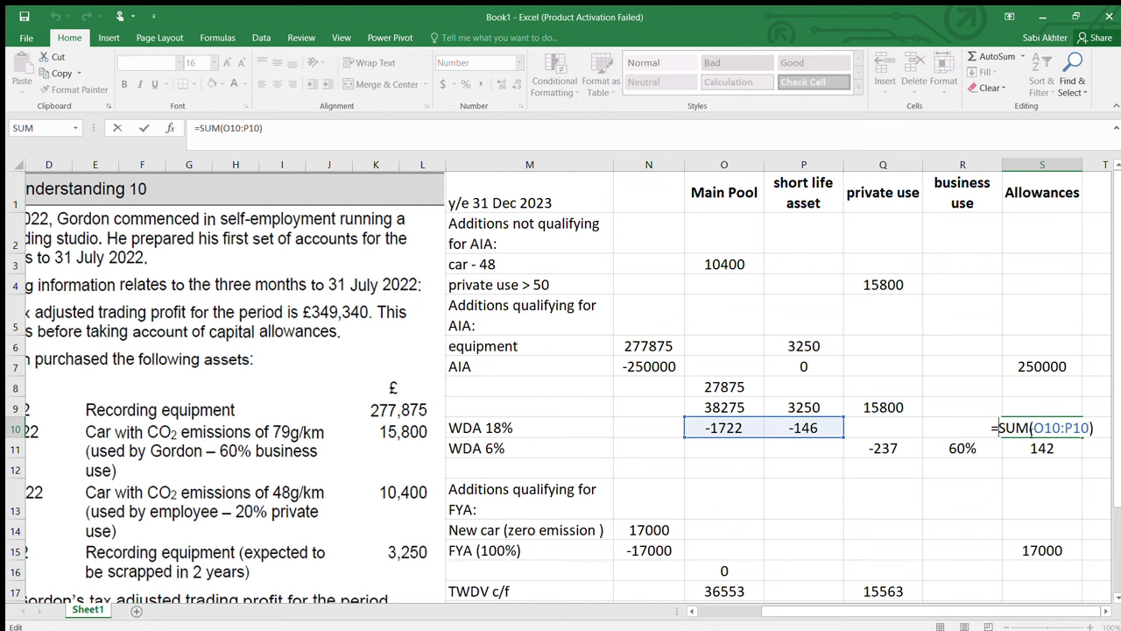
{"action": "type", "text": "-"}
{"action": "key", "text": "Return"}
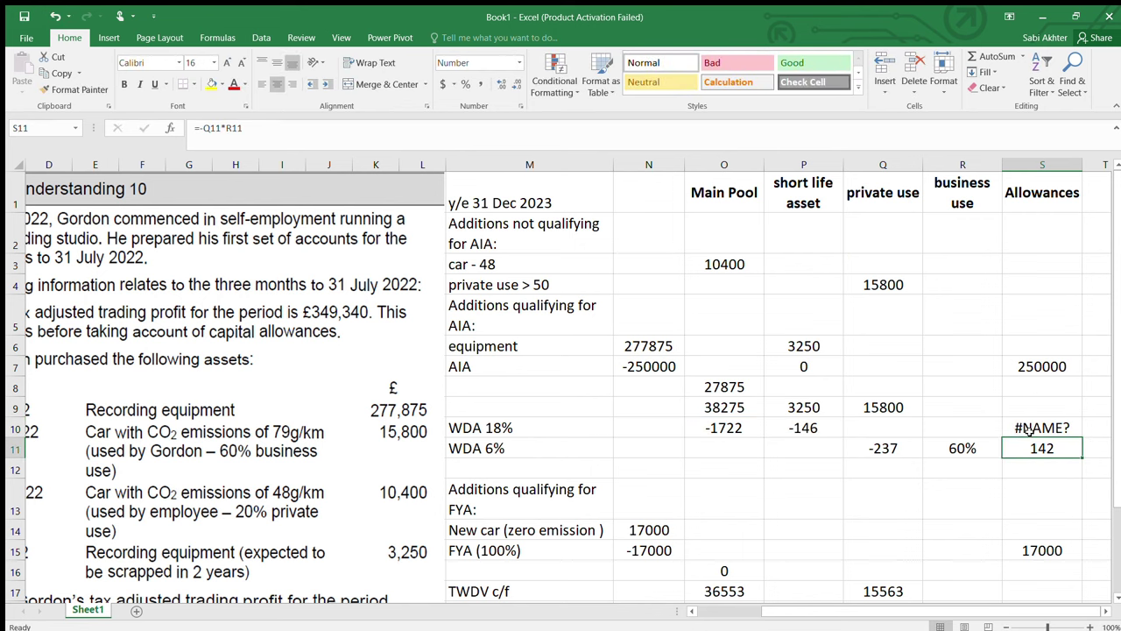
{"action": "key", "text": "ctrl+z"}
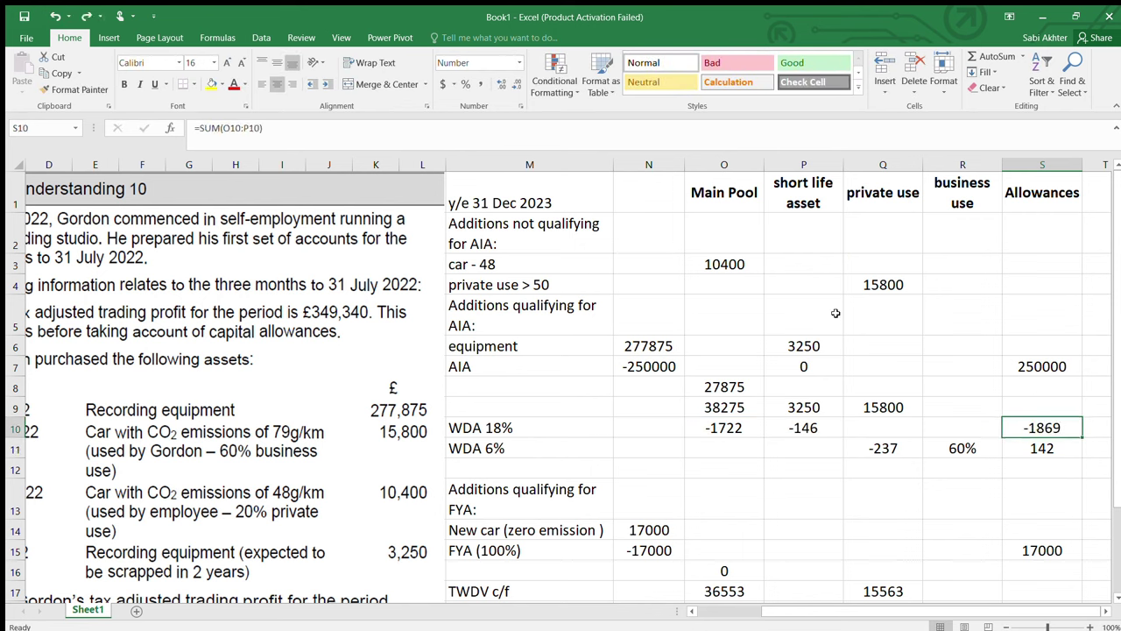
- Negate the WDA 18% allowance formula in S10, giving =-SUM(O10:P10)
{"action": "double_click", "coordinate": [1027, 427]}
{"action": "left_click", "coordinate": [1001, 429]}
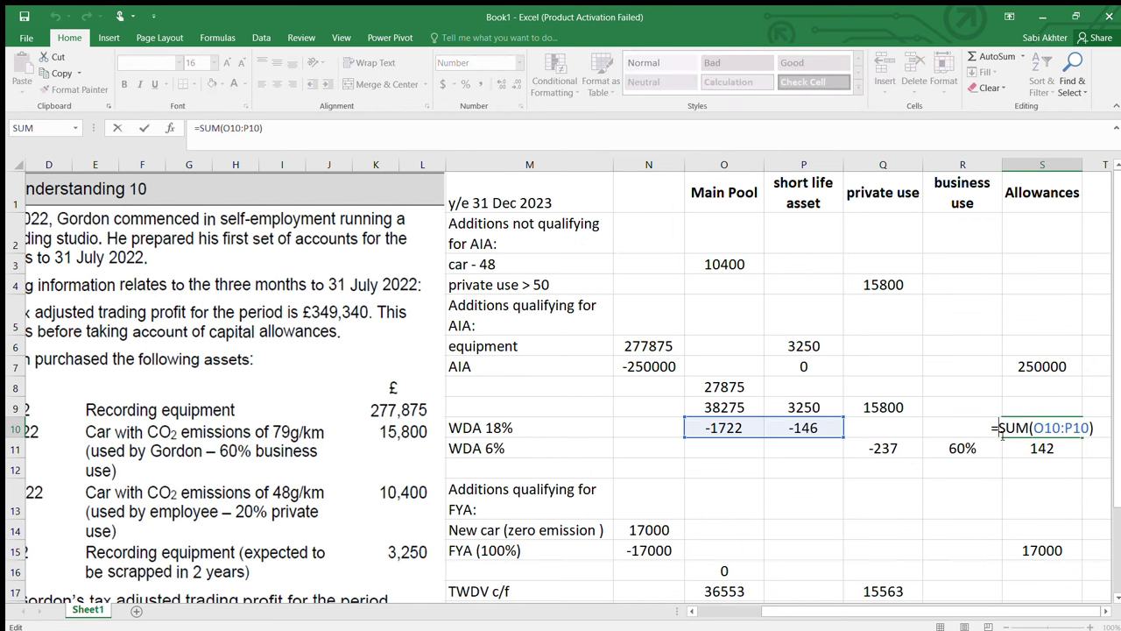
{"action": "type", "text": "-"}
{"action": "key", "text": "Return"}
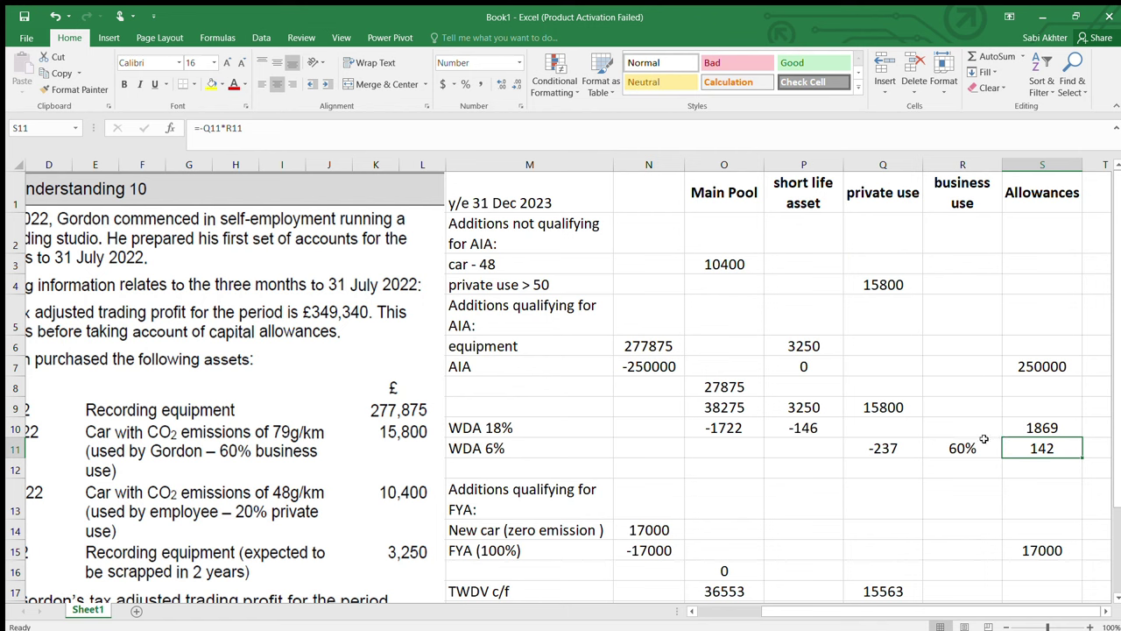
- Replace the WDA 18% allowance formula in S10 with =1722+146
{"action": "left_click", "coordinate": [1058, 427]}
{"action": "double_click", "coordinate": [1058, 427]}
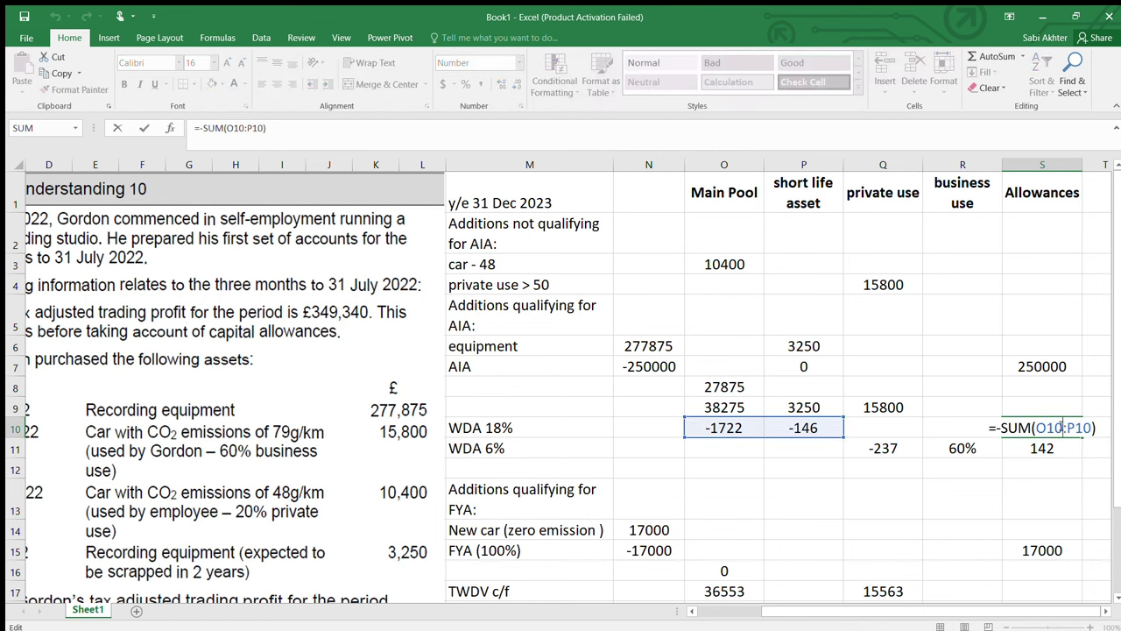
{"action": "left_click", "coordinate": [969, 486]}
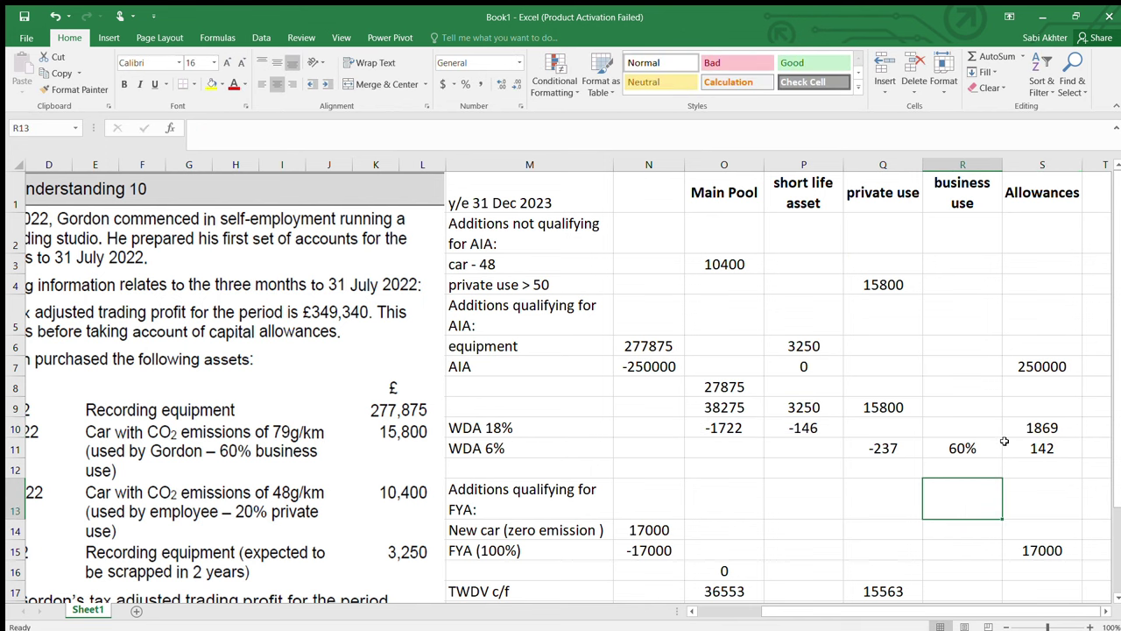
{"action": "double_click", "coordinate": [1045, 427]}
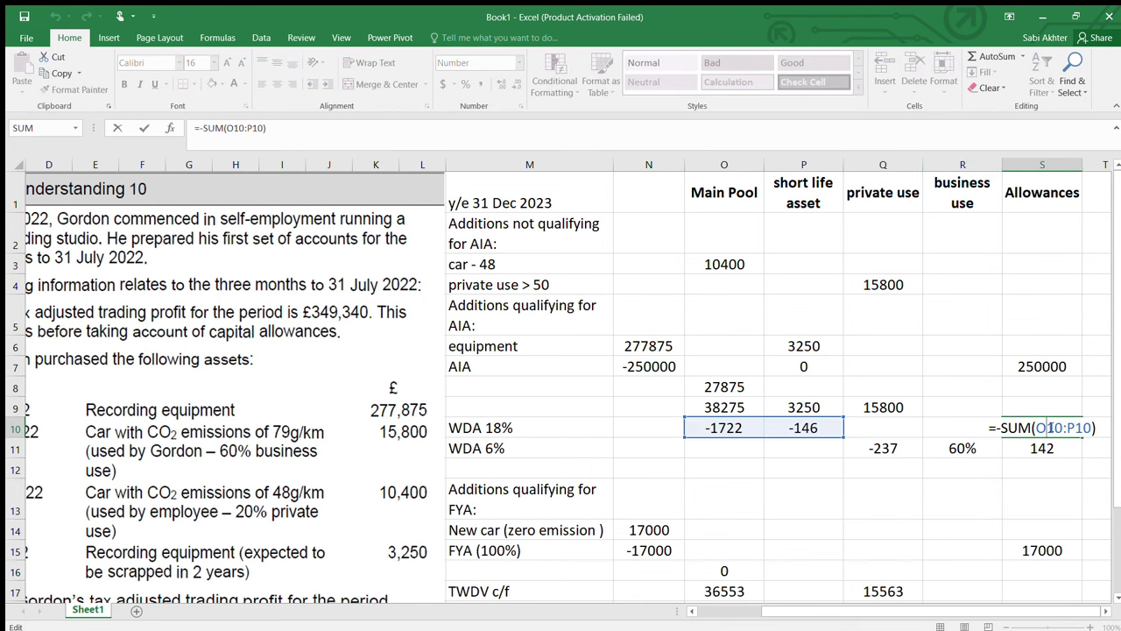
{"action": "key", "text": "BackSpace"}
{"action": "key", "text": "BackSpace"}
{"action": "key", "text": "BackSpace"}
{"action": "key", "text": "BackSpace"}
{"action": "key", "text": "BackSpace"}
{"action": "key", "text": "BackSpace"}
{"action": "key", "text": "BackSpace"}
{"action": "key", "text": "BackSpace"}
{"action": "key", "text": "BackSpace"}
{"action": "key", "text": "BackSpace"}
{"action": "key", "text": "BackSpace"}
{"action": "key", "text": "BackSpace"}
{"action": "key", "text": "BackSpace"}
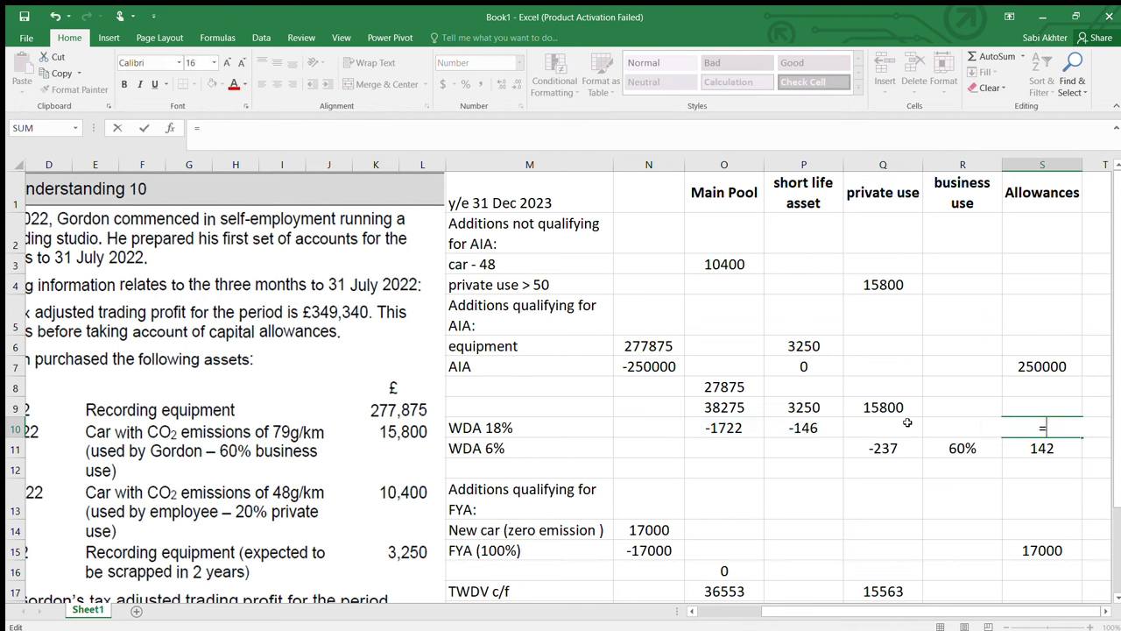
{"action": "type", "text": "1722"}
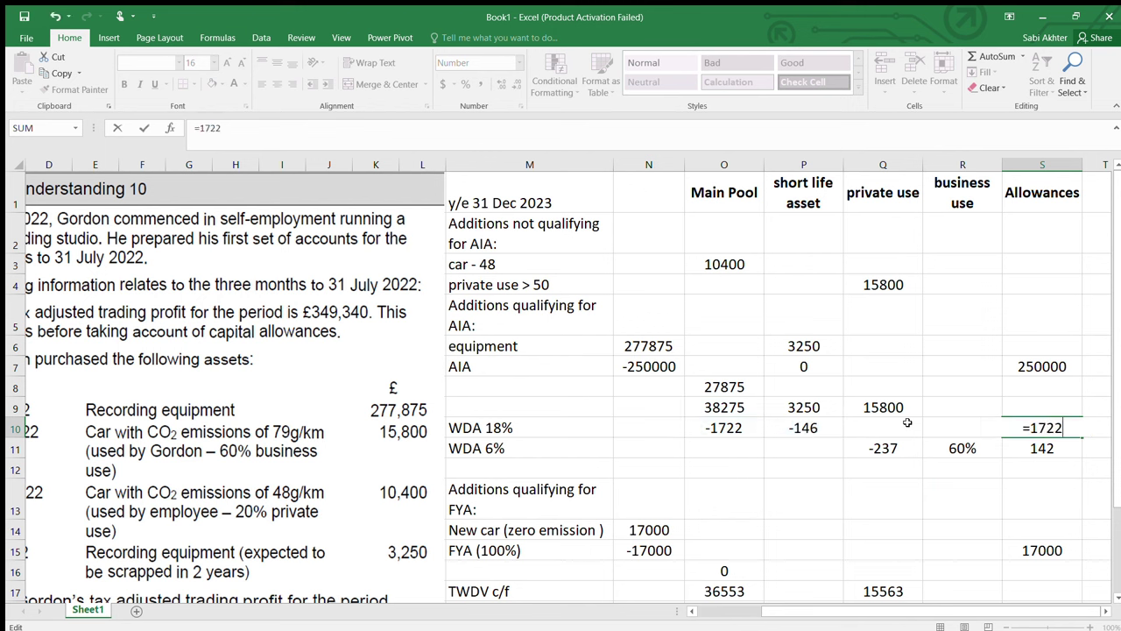
{"action": "type", "text": "+146"}
{"action": "key", "text": "Return"}
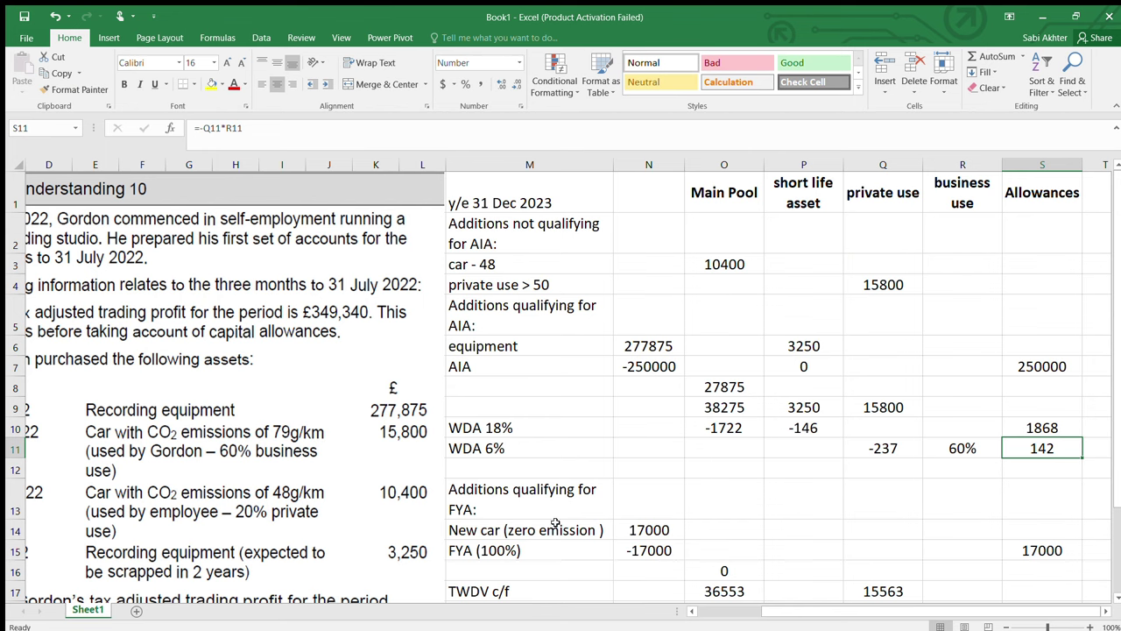
- Delete rows 13 to 16, which hold the additions qualifying for FYA section
{"action": "scroll", "coordinate": [553, 512], "scroll_direction": "down", "scroll_amount": 1}
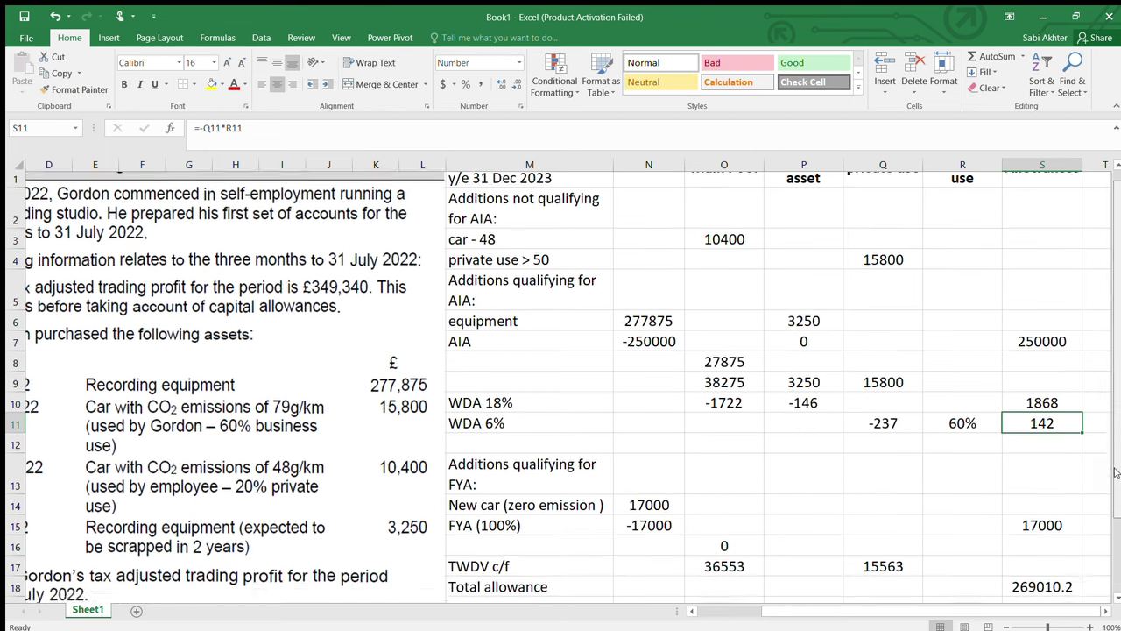
{"action": "left_click_drag", "start_coordinate": [788, 613], "coordinate": [724, 613]}
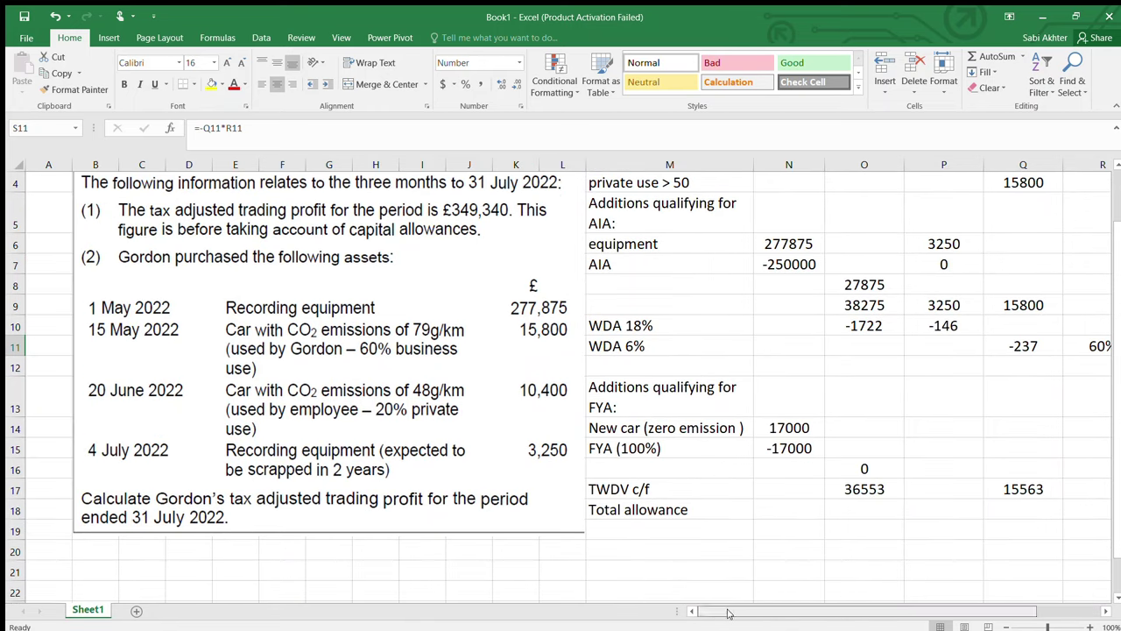
{"action": "left_click", "coordinate": [20, 367]}
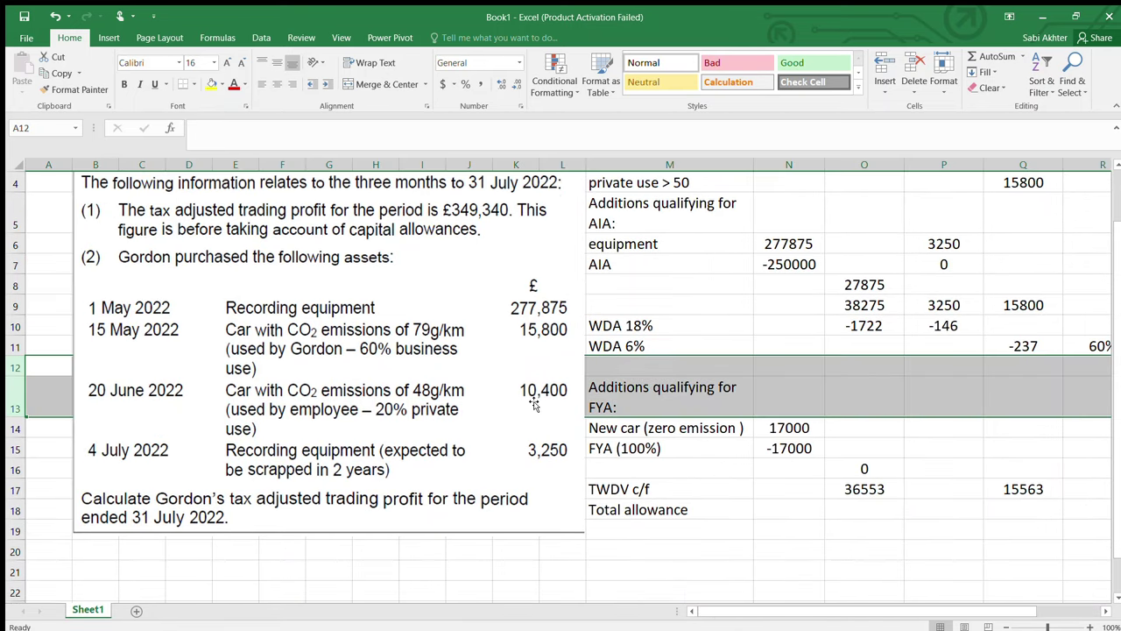
{"action": "left_click", "coordinate": [592, 399]}
{"action": "left_click_drag", "start_coordinate": [17, 392], "coordinate": [18, 470]}
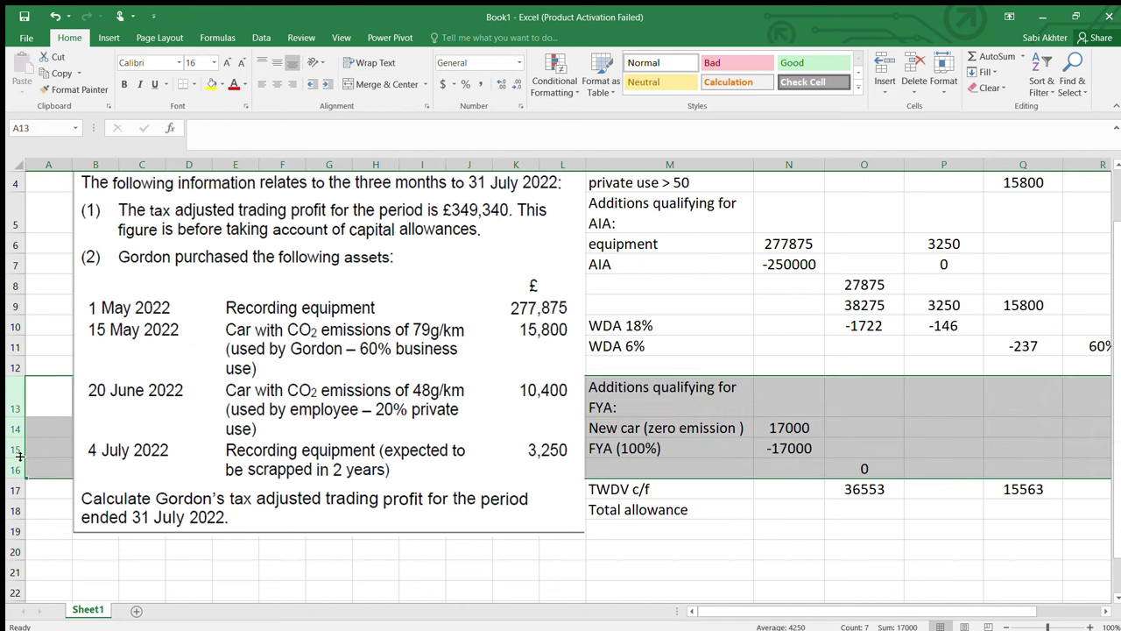
{"action": "key", "text": "ctrl+minus"}
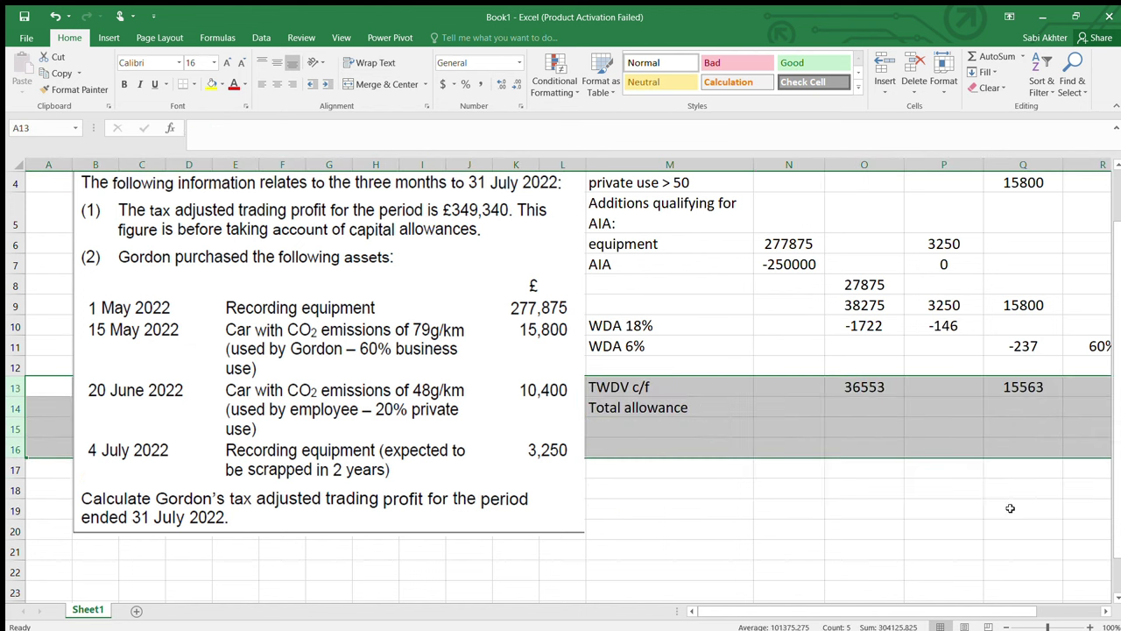
- Copy the main pool's TWDV c/f formula from O13 across to P13 for the short life asset
{"action": "scroll", "coordinate": [911, 615], "scroll_direction": "right", "scroll_amount": 2}
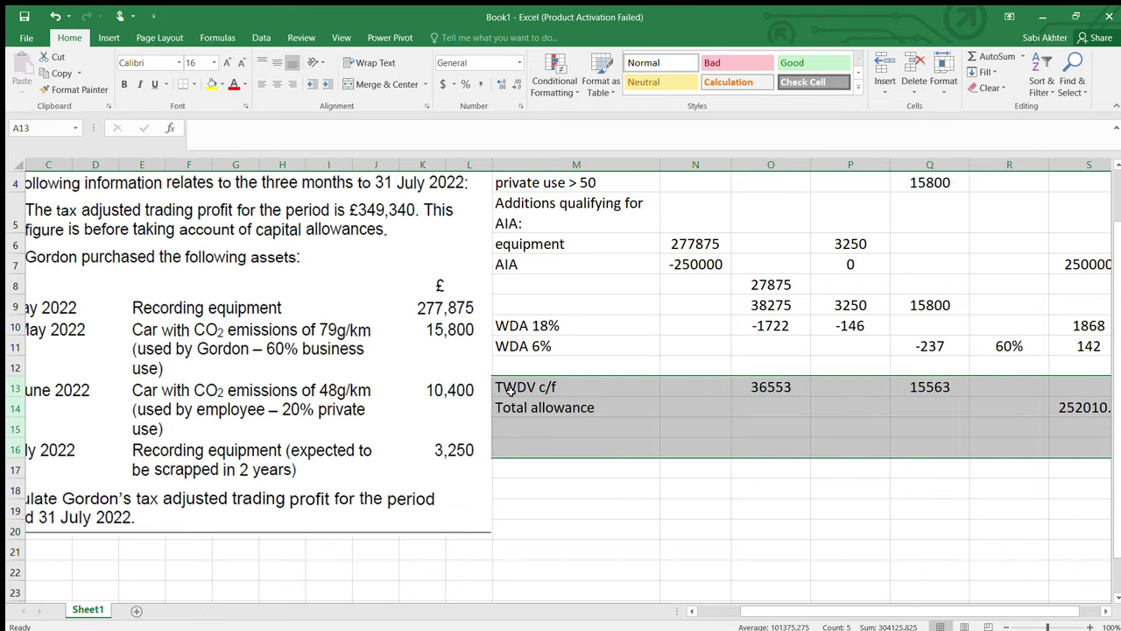
{"action": "left_click", "coordinate": [771, 391]}
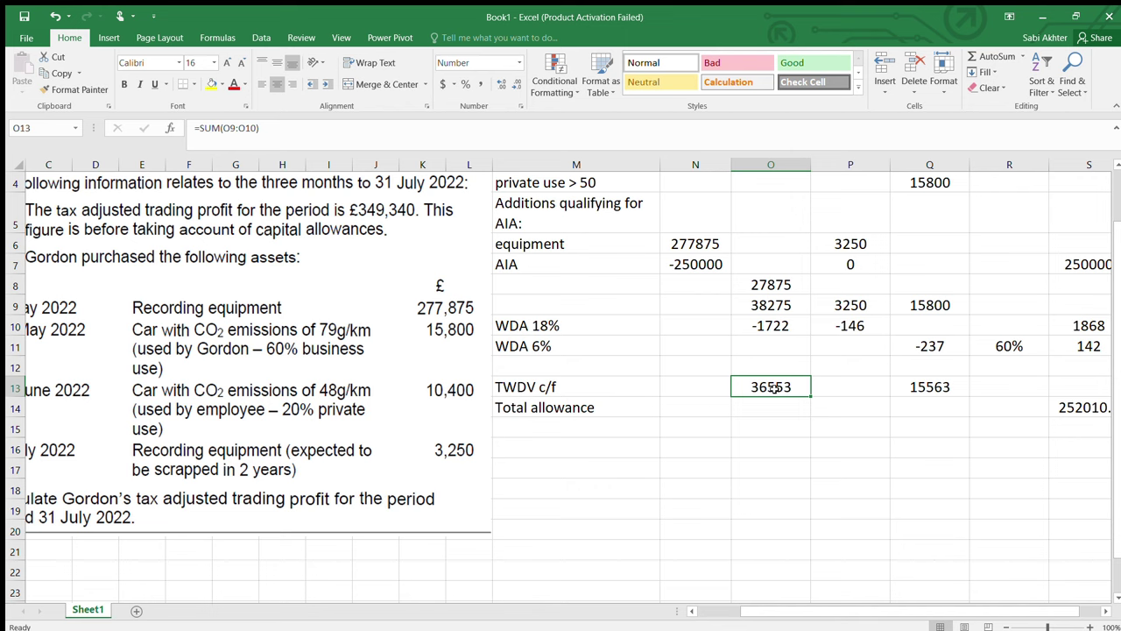
{"action": "scroll", "coordinate": [818, 611], "scroll_direction": "right", "scroll_amount": 1}
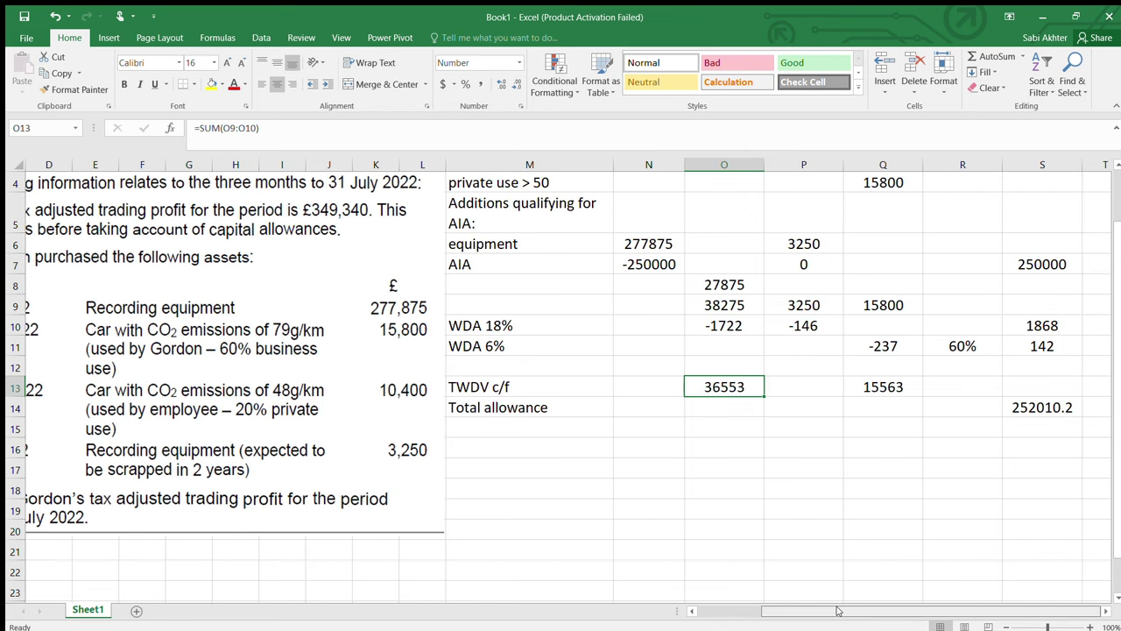
{"action": "double_click", "coordinate": [750, 382]}
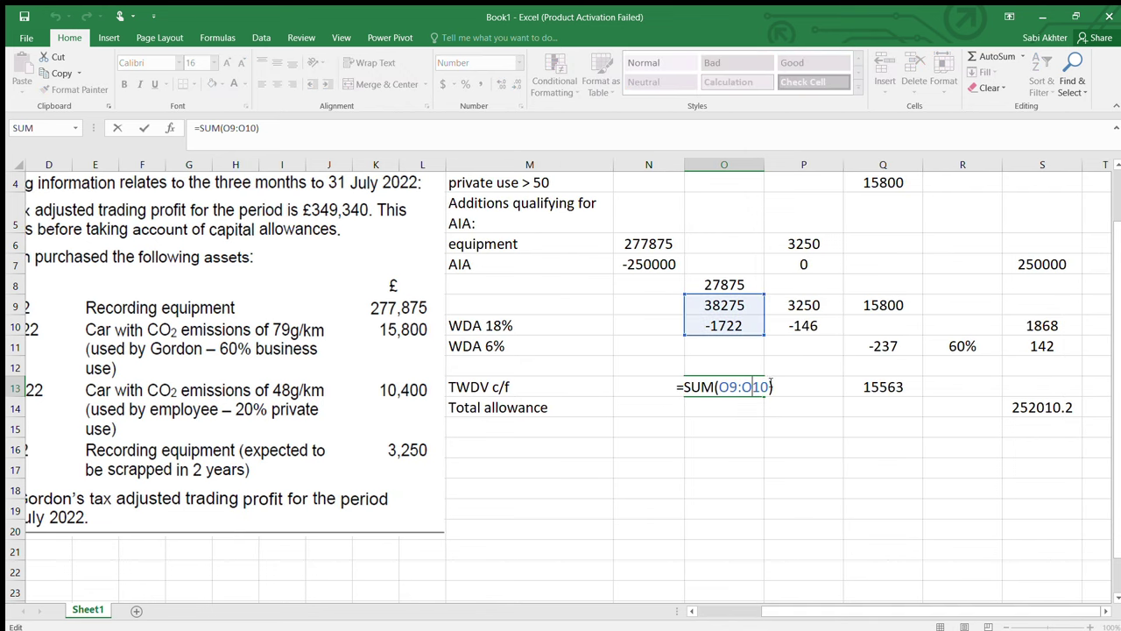
{"action": "left_click", "coordinate": [790, 471]}
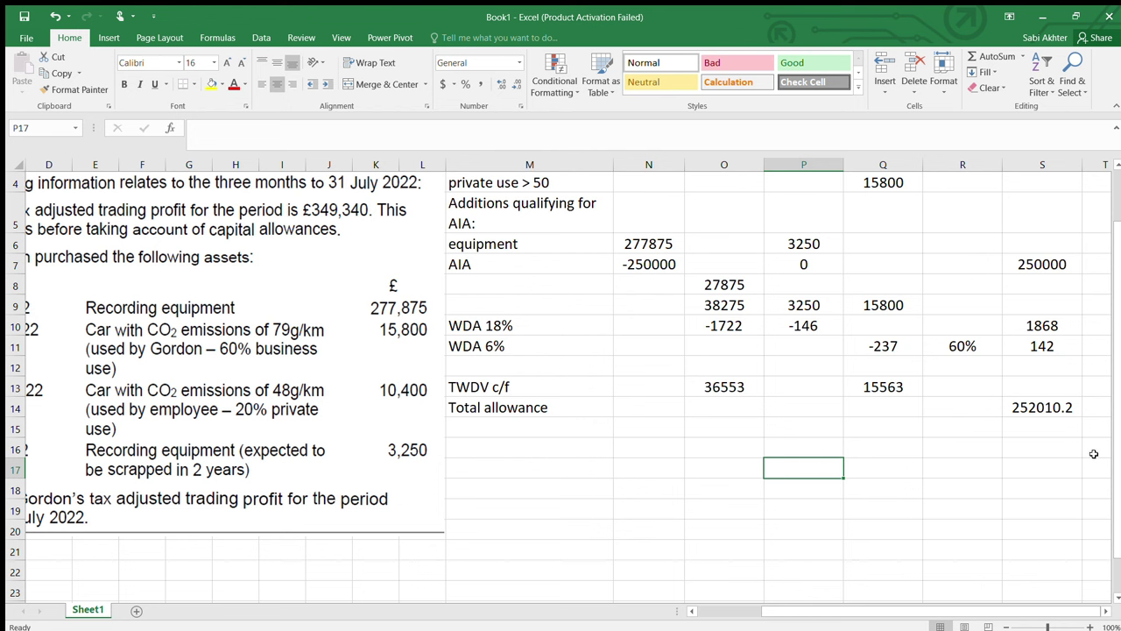
{"action": "left_click", "coordinate": [730, 391]}
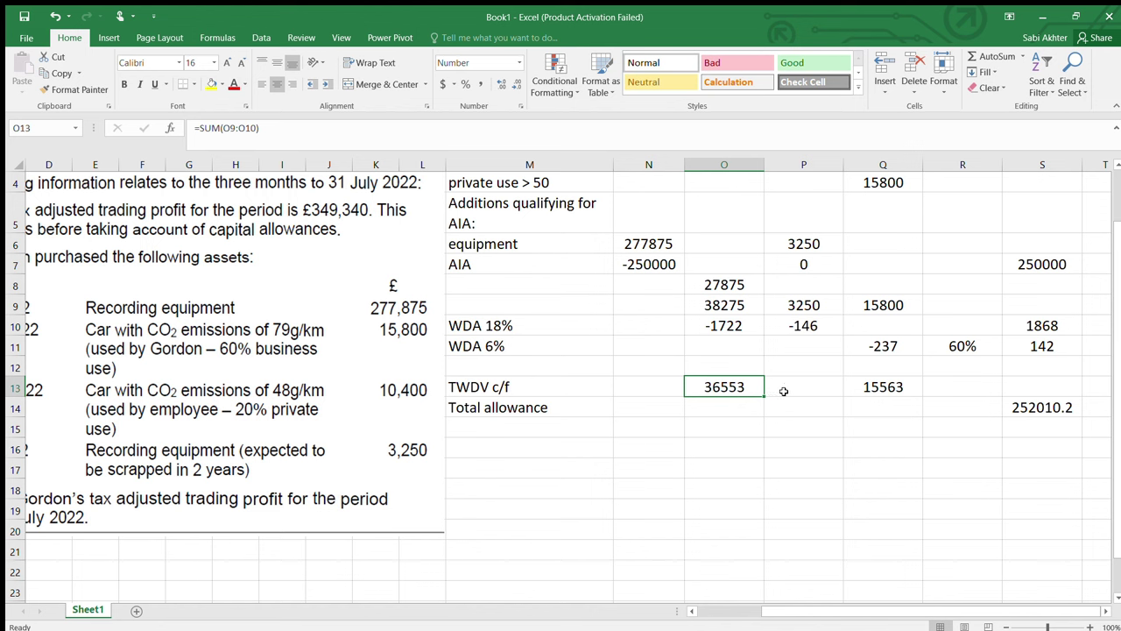
{"action": "left_click", "coordinate": [784, 391]}
{"action": "left_click", "coordinate": [734, 390]}
{"action": "left_click_drag", "start_coordinate": [764, 399], "coordinate": [822, 398]}
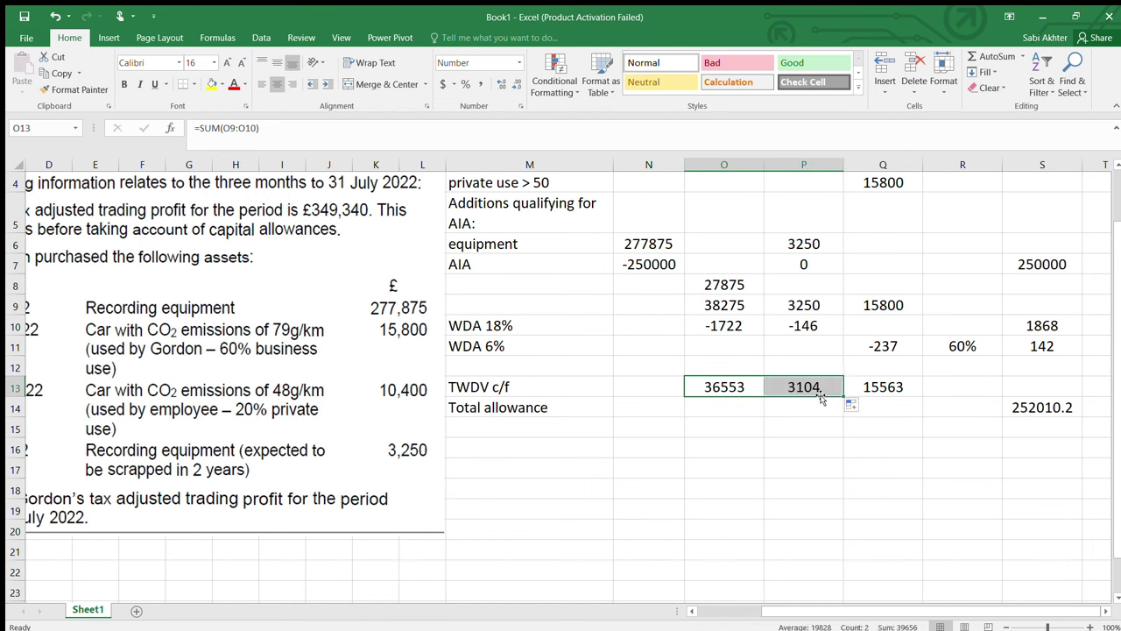
- Show the total allowance in S14 with no decimal places
{"action": "left_click", "coordinate": [885, 386]}
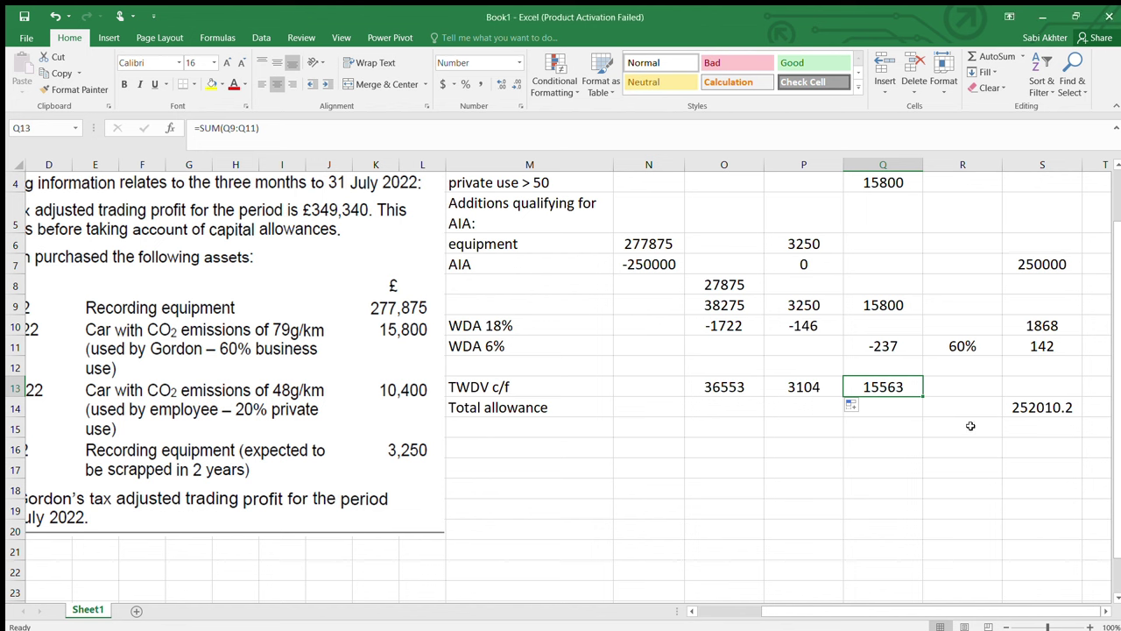
{"action": "left_click", "coordinate": [1025, 409]}
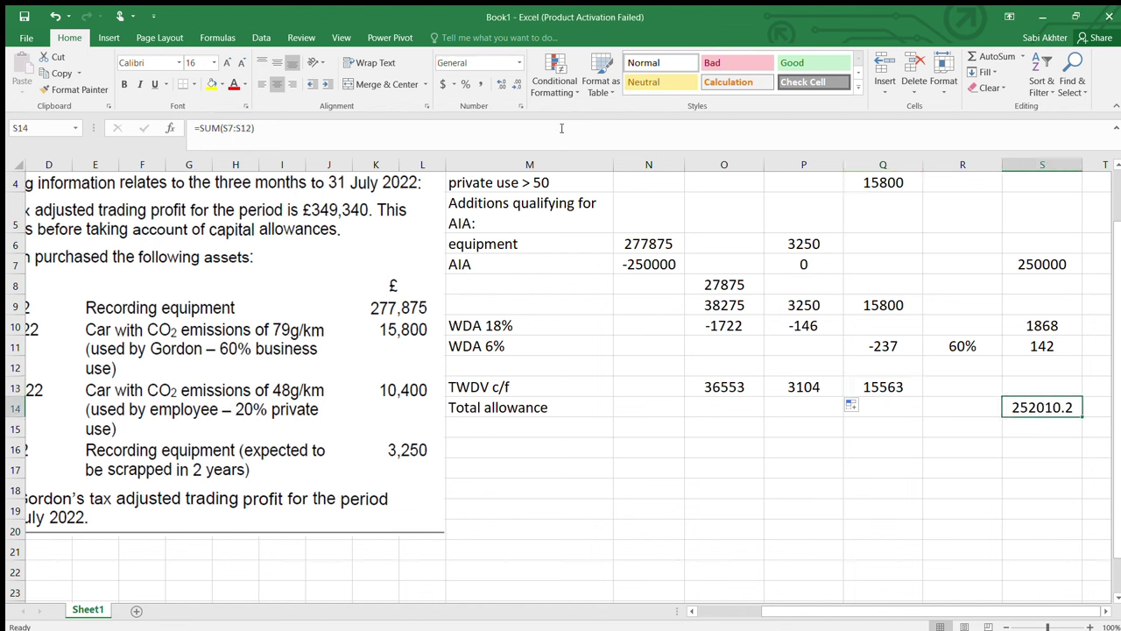
{"action": "left_click", "coordinate": [517, 84]}
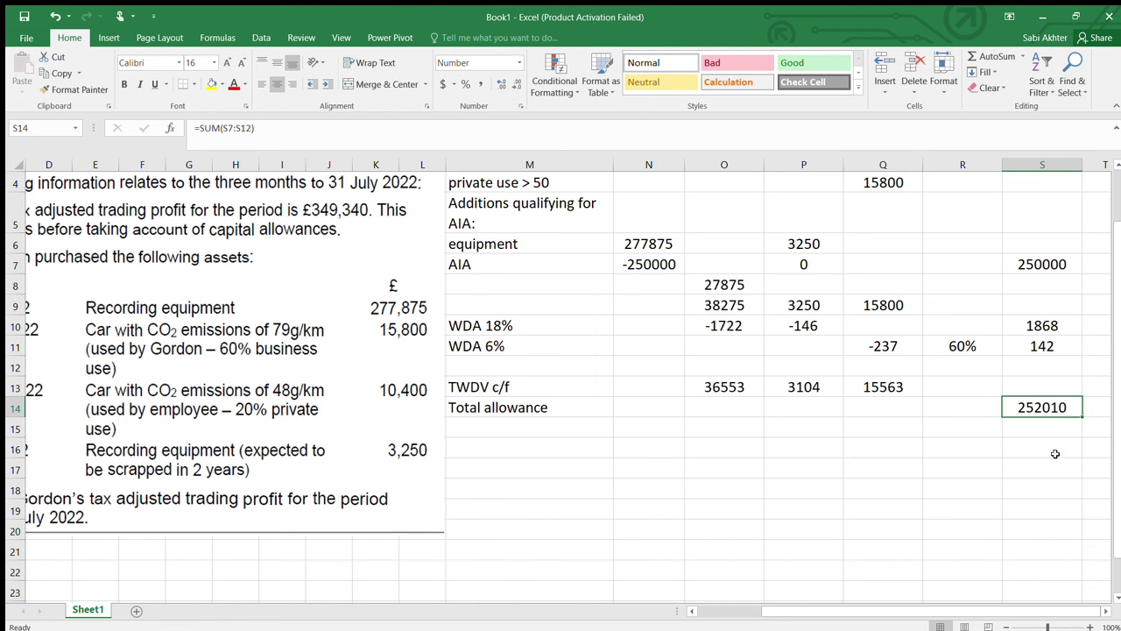
- Review the TWDV c/f balances, then the question's tax adjusted trading profit and final requirement
{"action": "left_click", "coordinate": [742, 389]}
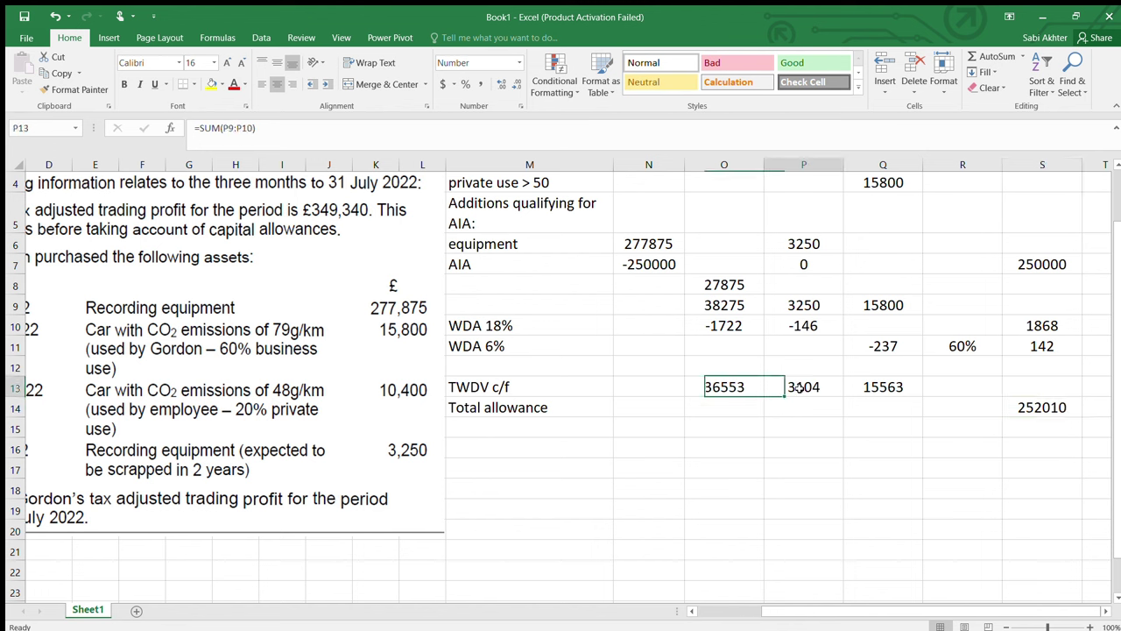
{"action": "left_click", "coordinate": [788, 386]}
{"action": "left_click", "coordinate": [893, 392]}
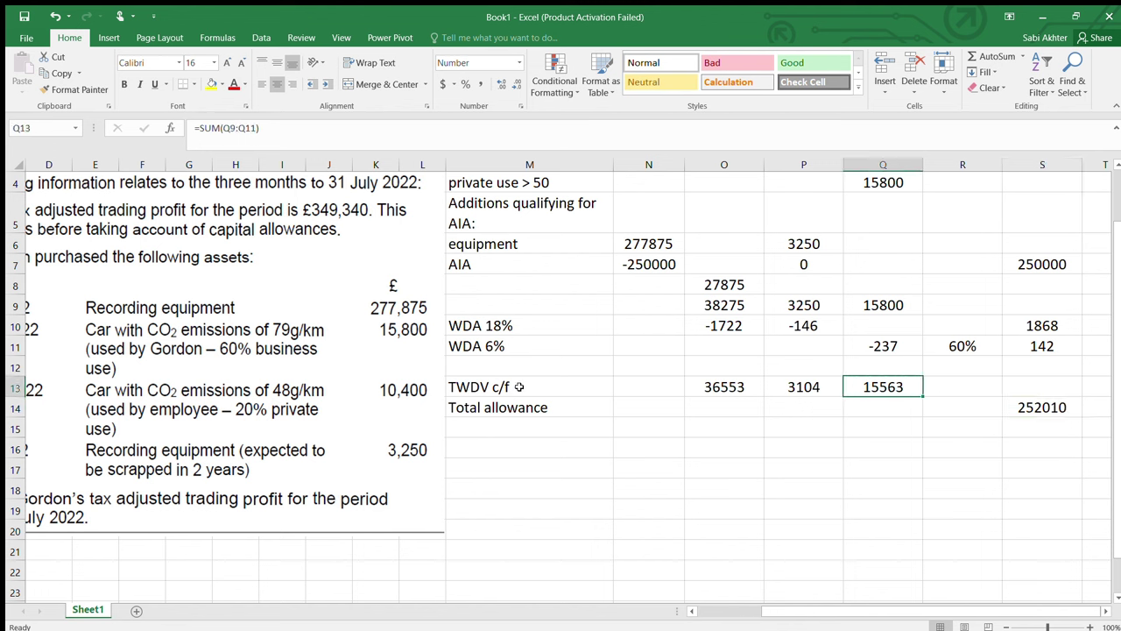
{"action": "left_click_drag", "start_coordinate": [1117, 438], "coordinate": [1118, 326]}
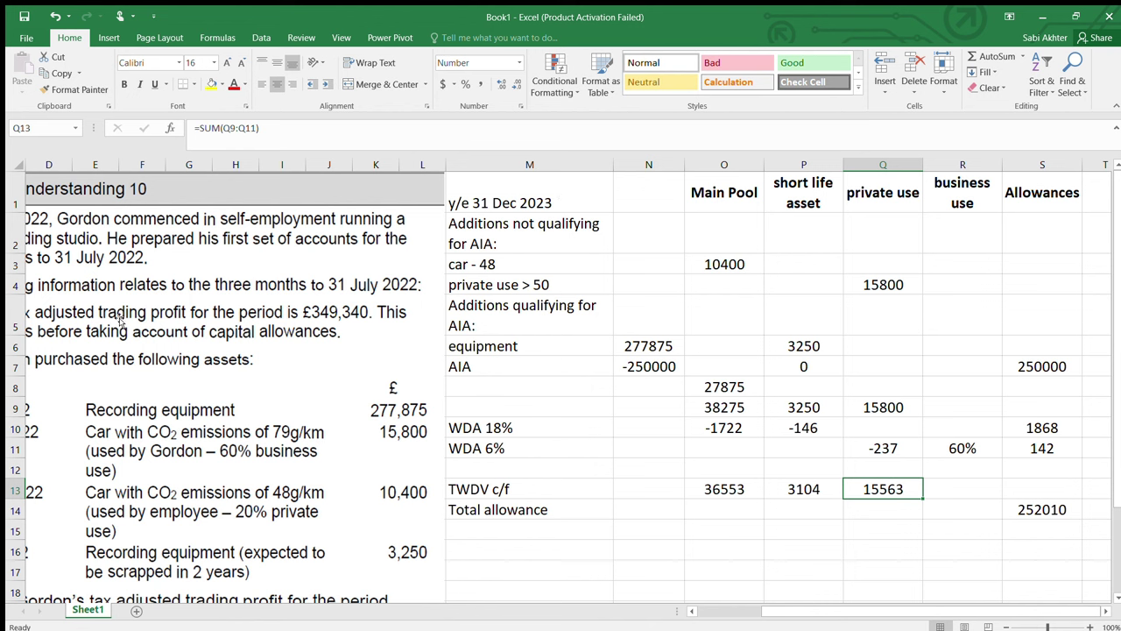
{"action": "left_click", "coordinate": [361, 318]}
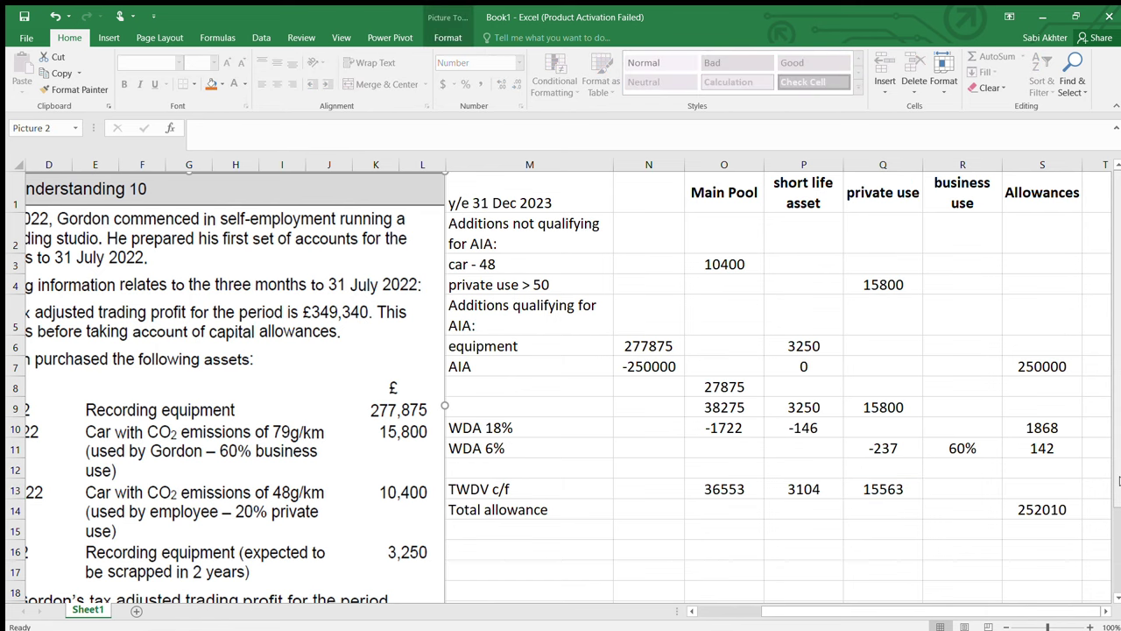
{"action": "scroll", "coordinate": [1119, 490], "scroll_direction": "down", "scroll_amount": 2}
{"action": "scroll", "coordinate": [1036, 598], "scroll_direction": "down", "scroll_amount": 1}
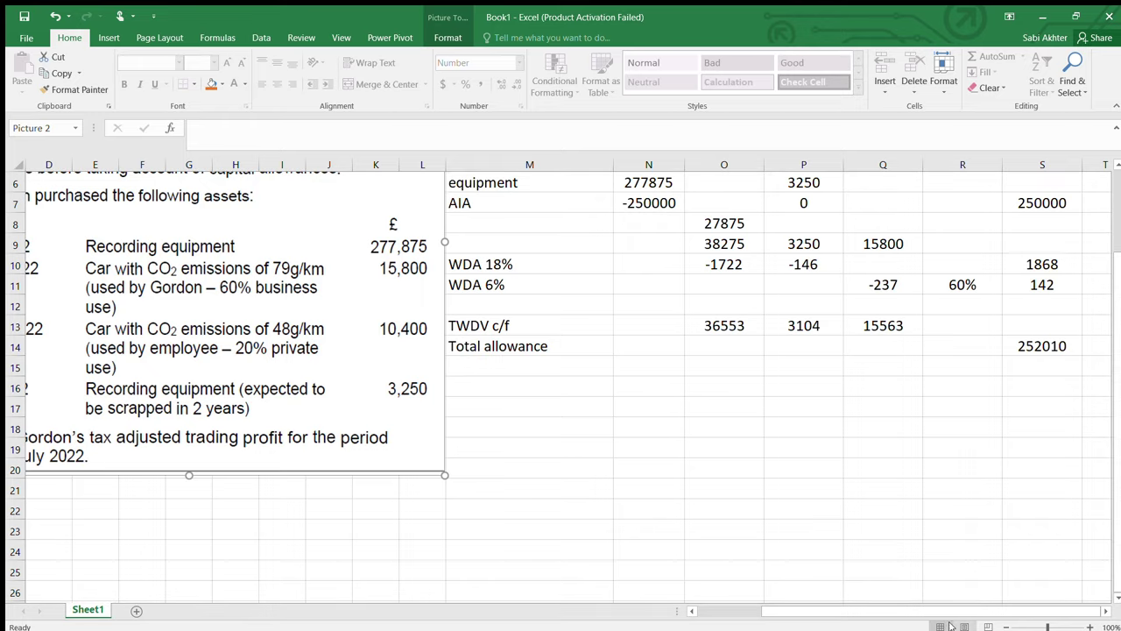
{"action": "scroll", "coordinate": [385, 470], "scroll_direction": "left", "scroll_amount": 3}
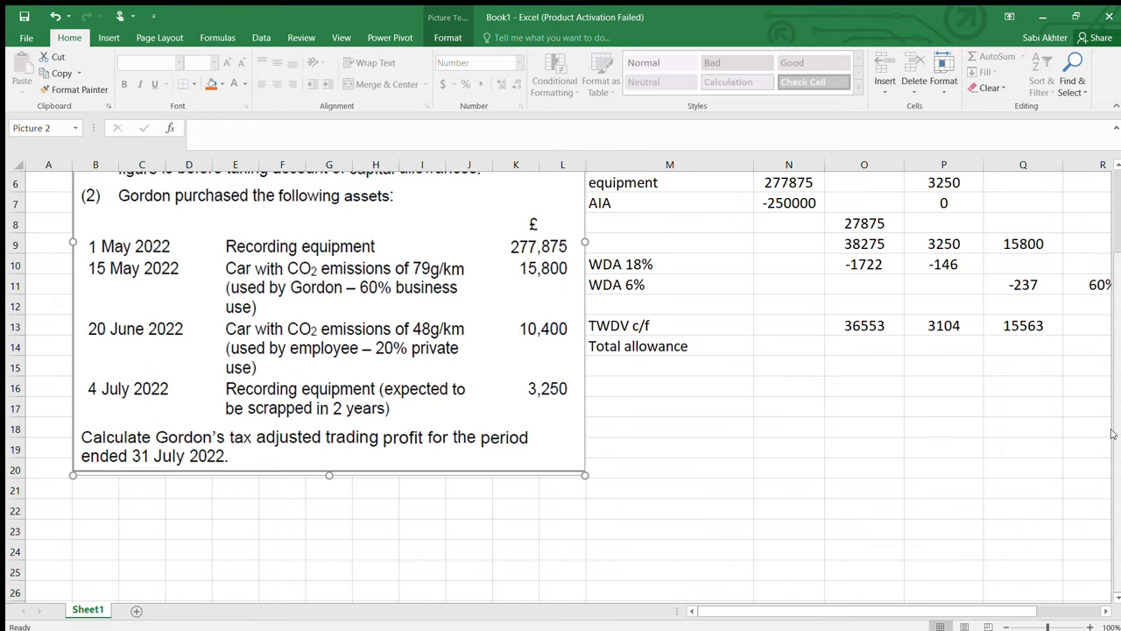
- Add an adjusted profit row below the worksheet, with the label in M16 and 349340 in N16
{"action": "scroll", "coordinate": [1116, 433], "scroll_direction": "up", "scroll_amount": 1}
{"action": "left_click", "coordinate": [689, 429]}
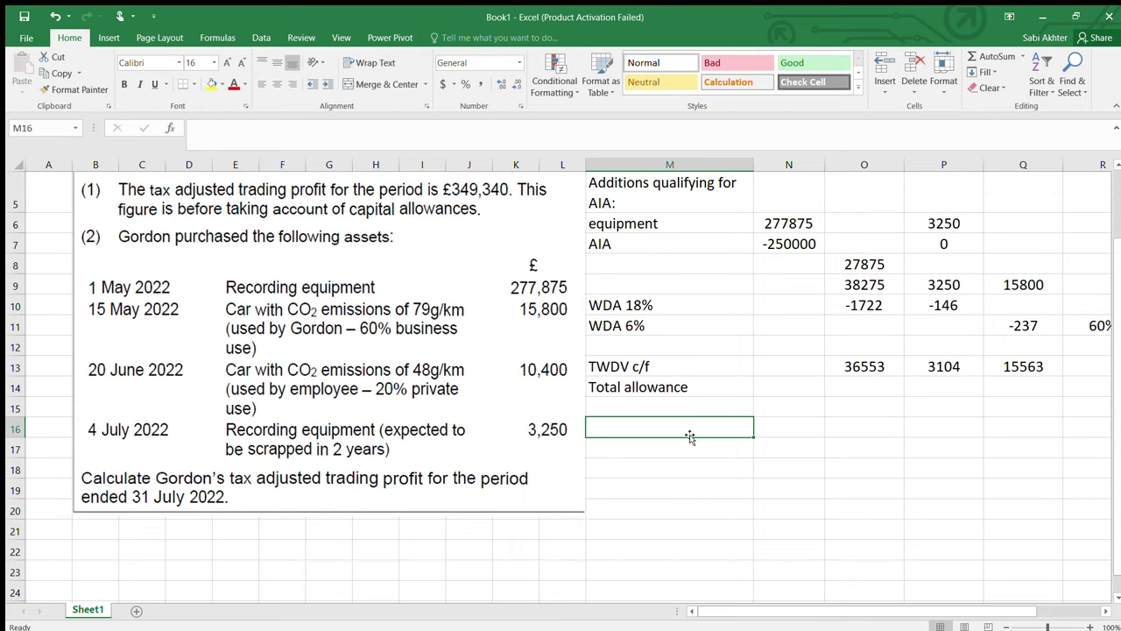
{"action": "type", "text": "a"}
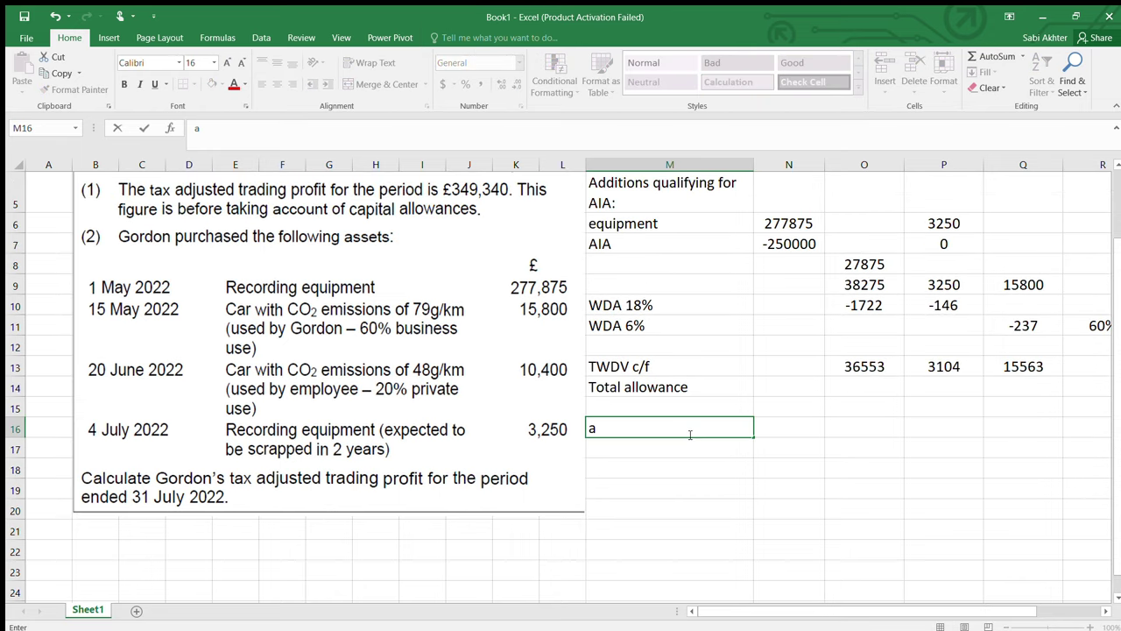
{"action": "type", "text": "djusted profit"}
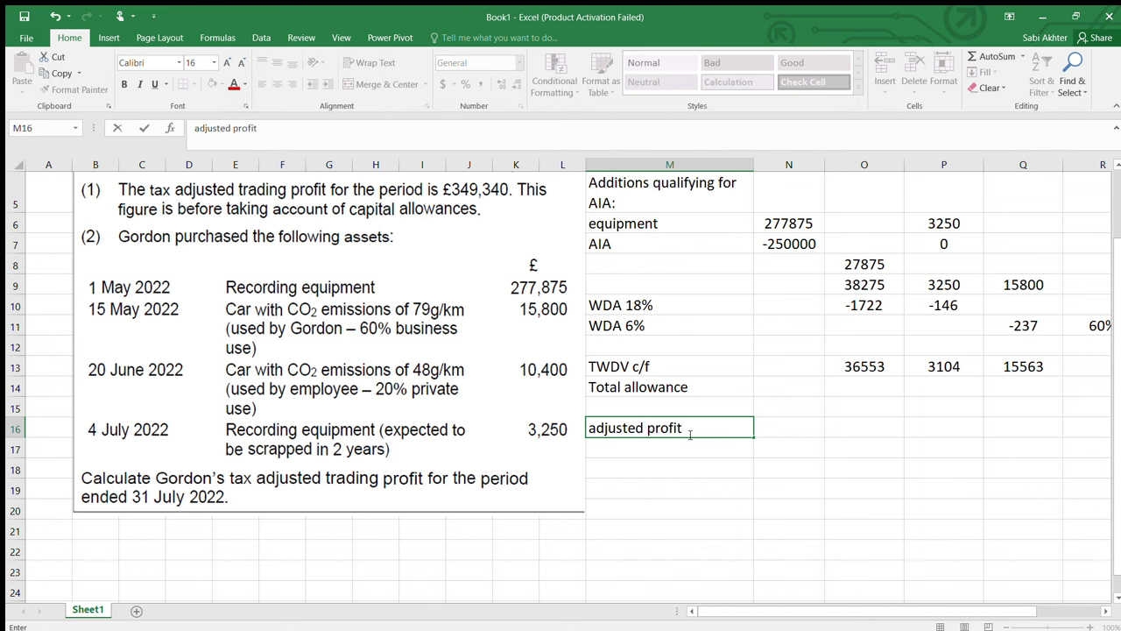
{"action": "left_click", "coordinate": [787, 425]}
{"action": "type", "text": "34"}
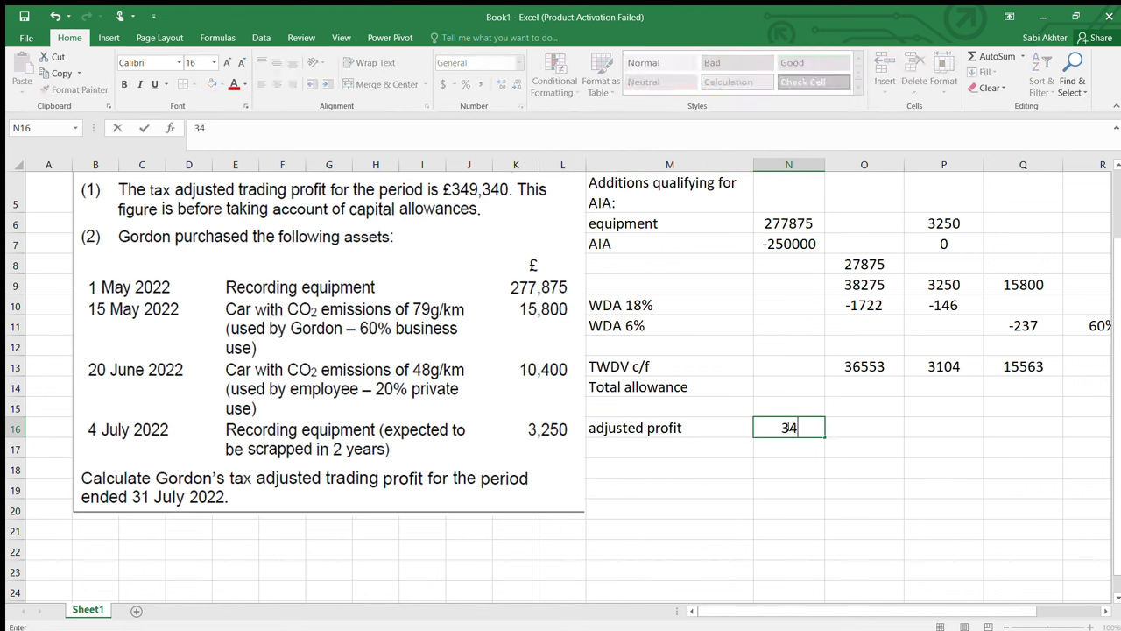
{"action": "type", "text": "9340"}
- Label M17 as CA and paste a copy of the total allowance from S14 into N17
{"action": "left_click", "coordinate": [636, 457]}
{"action": "type", "text": "CA"}
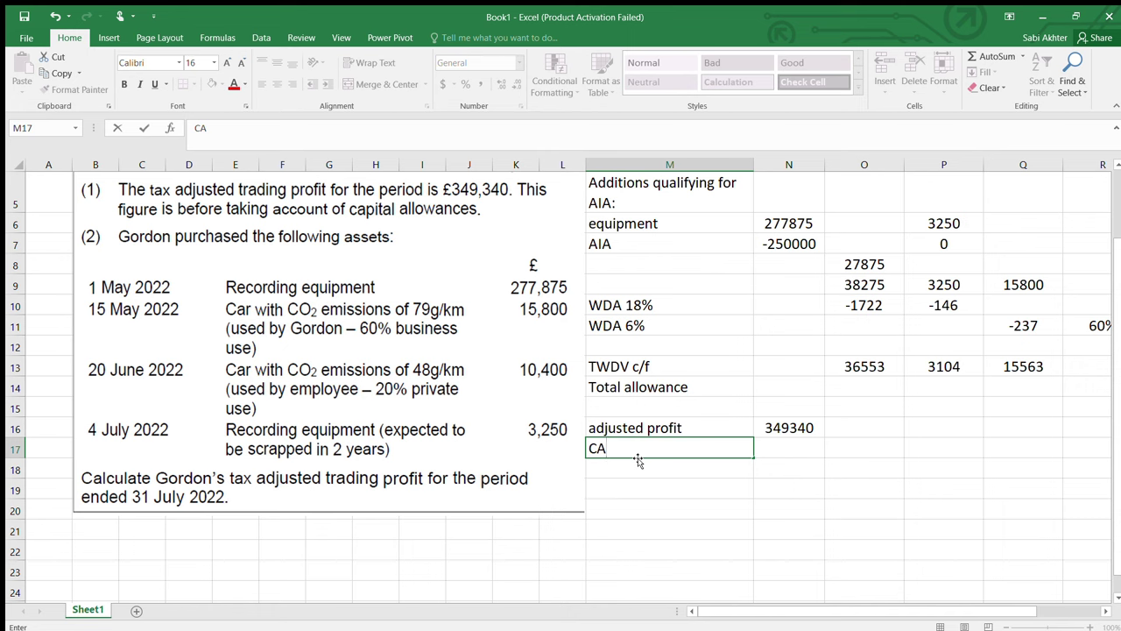
{"action": "left_click", "coordinate": [779, 442]}
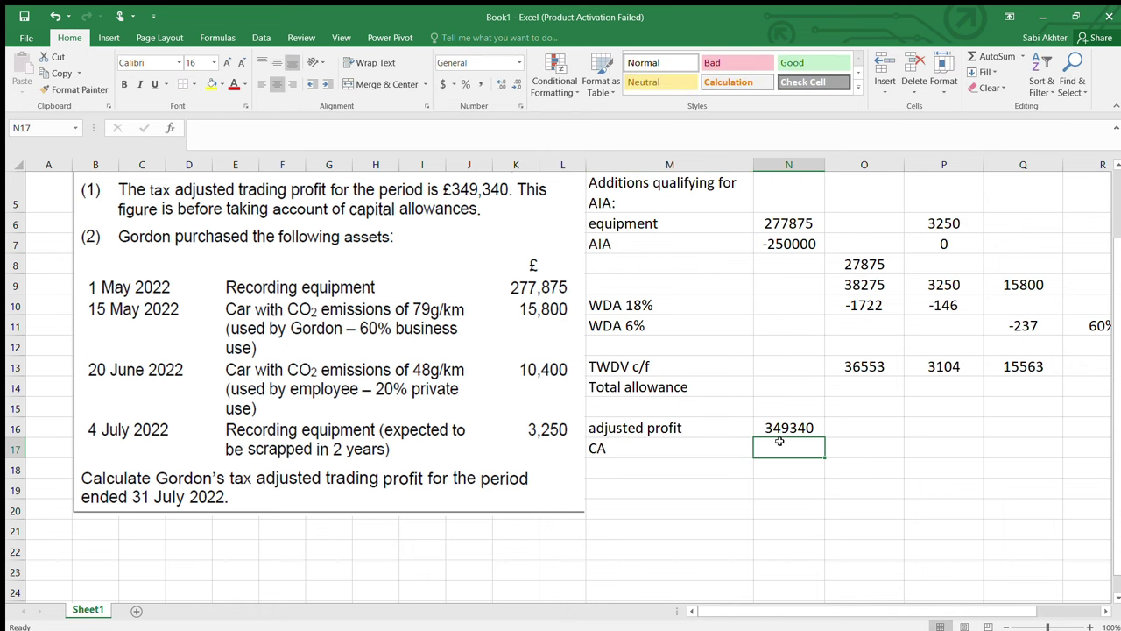
{"action": "scroll", "coordinate": [779, 442], "scroll_direction": "right", "scroll_amount": 3}
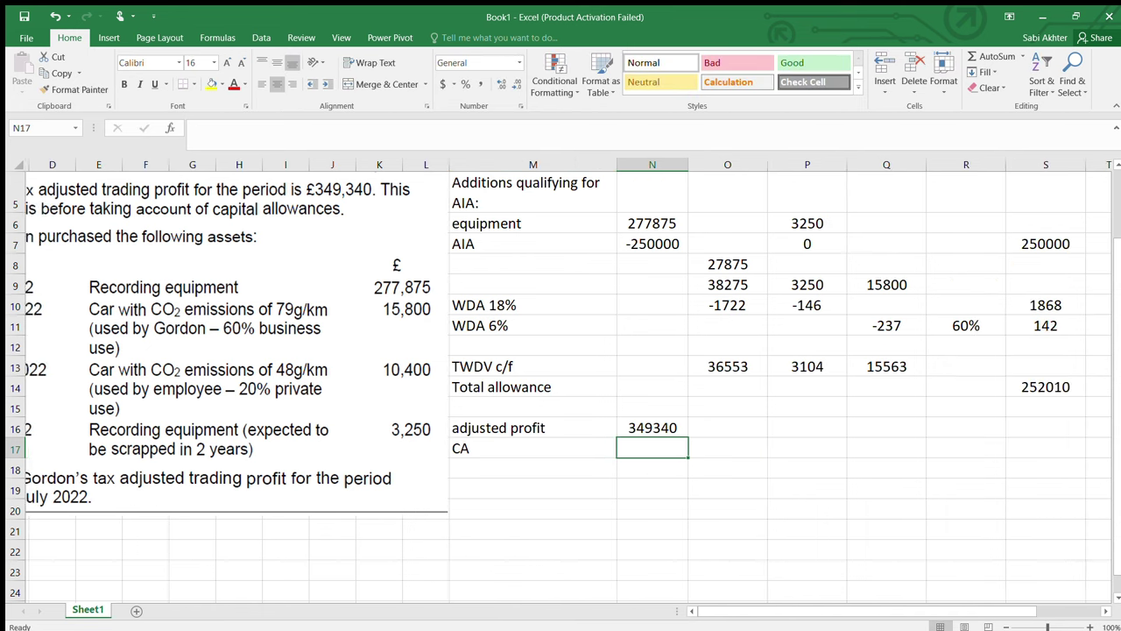
{"action": "left_click", "coordinate": [1049, 386]}
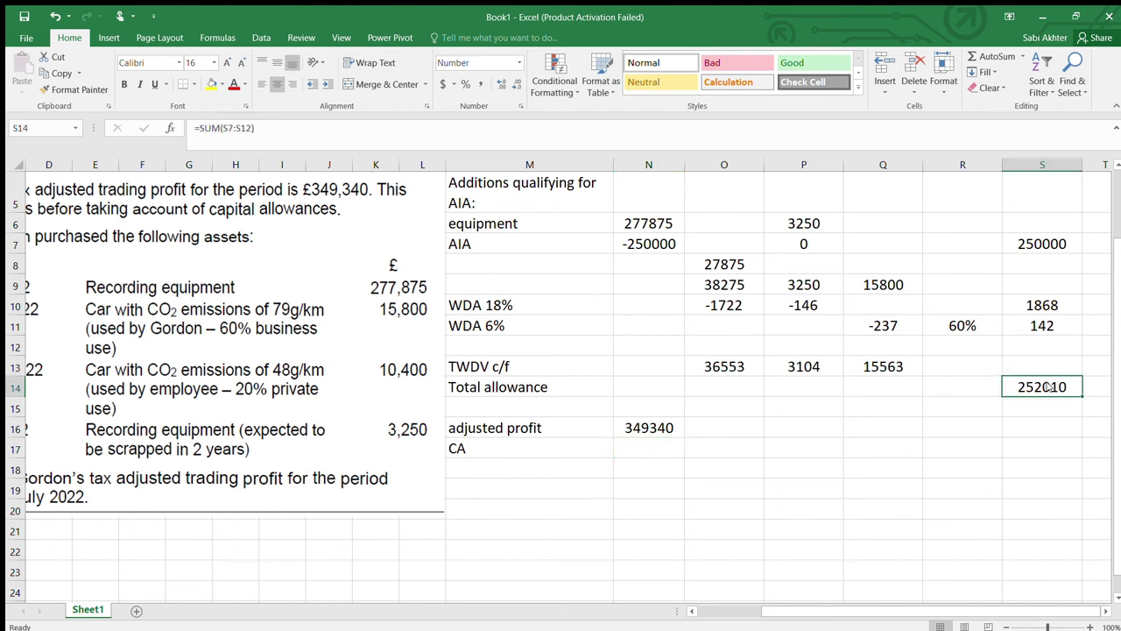
{"action": "key", "text": "ctrl+c"}
{"action": "left_click", "coordinate": [652, 448]}
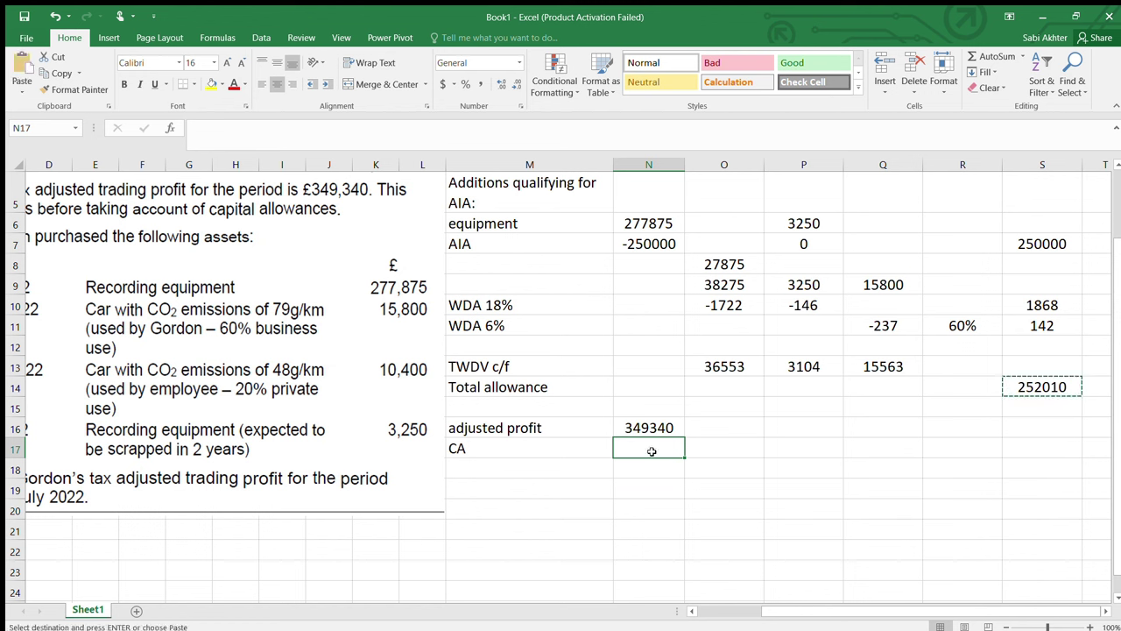
{"action": "key", "text": "ctrl+v"}
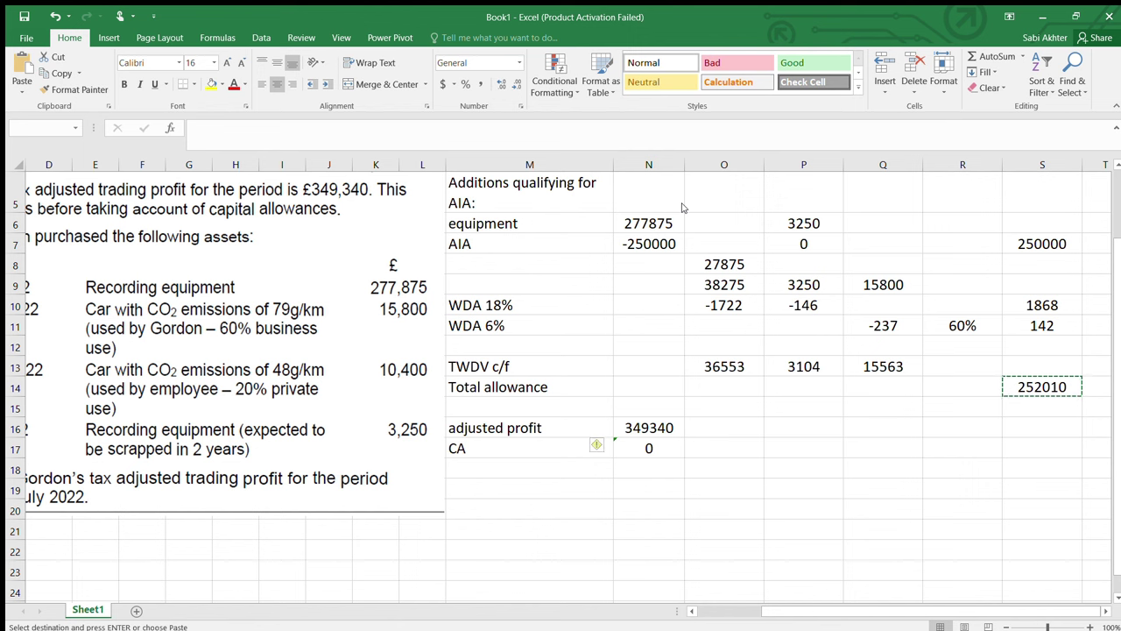